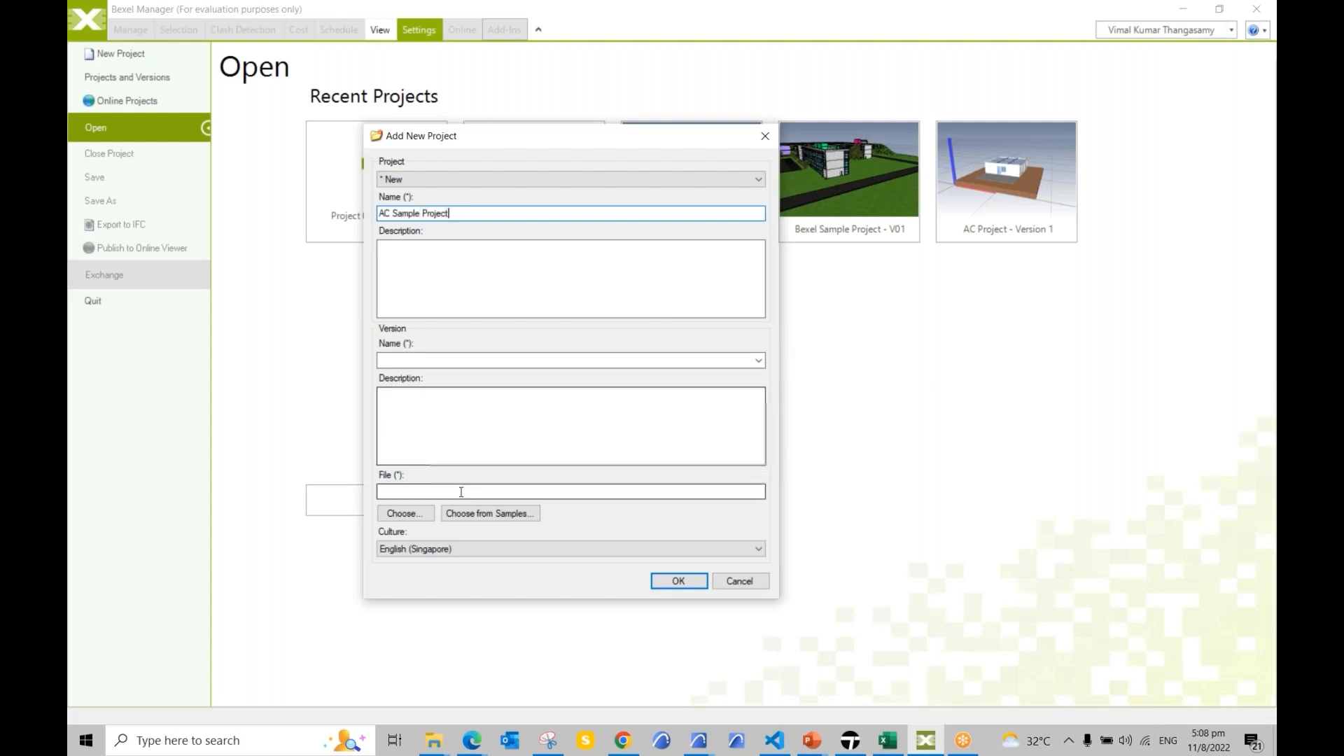
Step: Enter version 'Version 01', load Archi Model.ifc as the source file, and keep English (Singapore) culture
{"action": "left_click", "coordinate": [423, 361]}
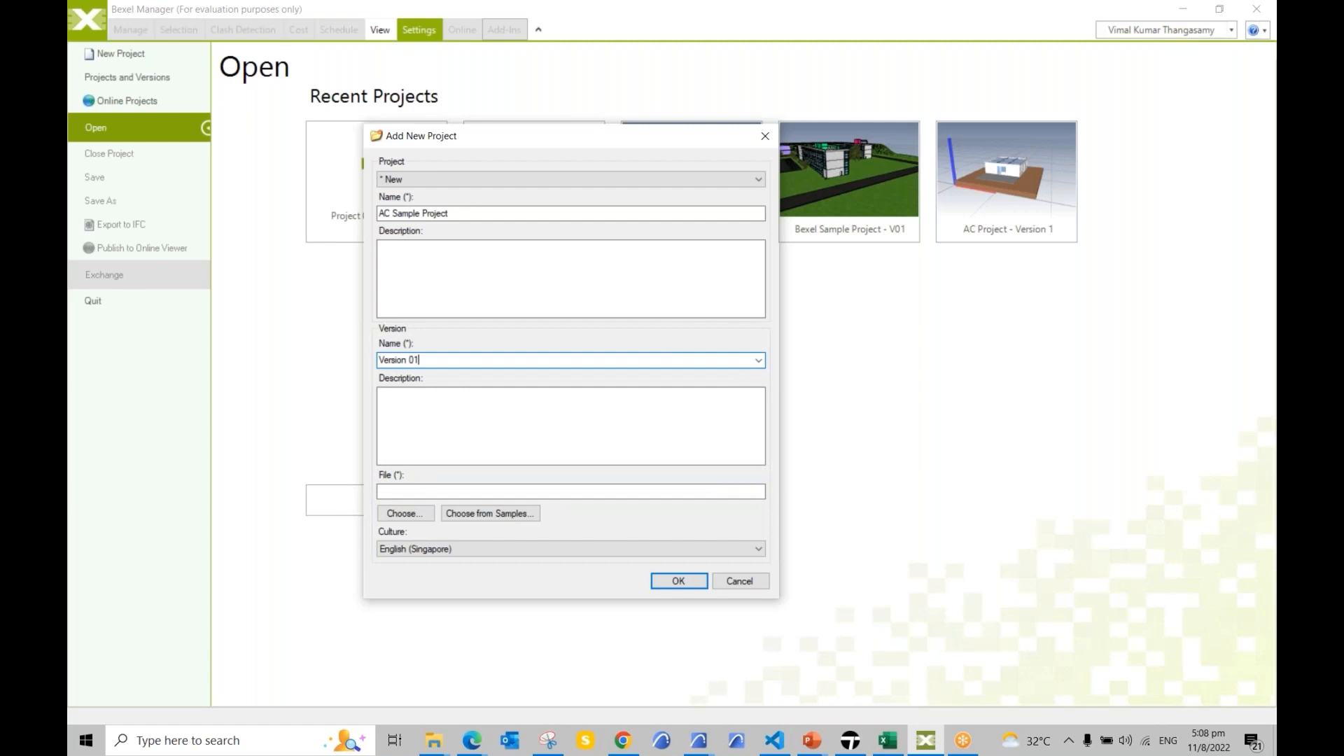
{"action": "left_click", "coordinate": [415, 515]}
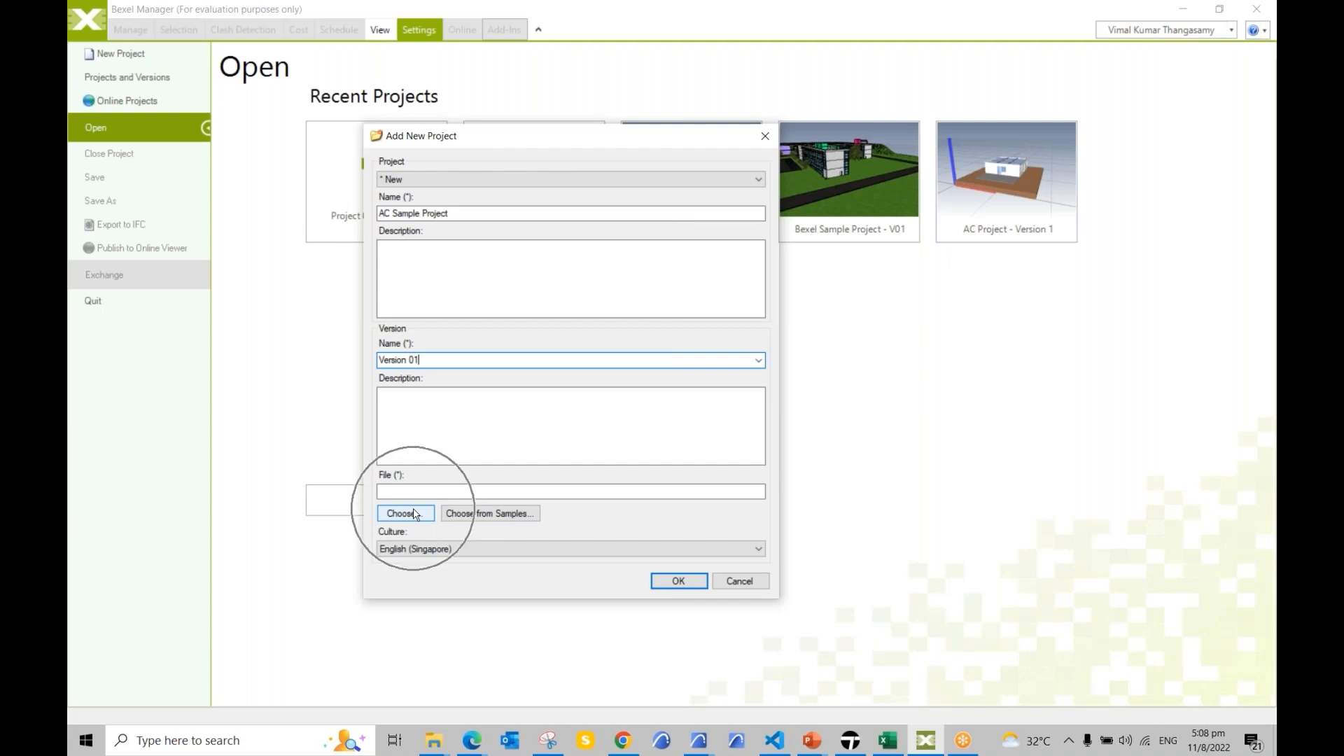
{"action": "left_click", "coordinate": [415, 514]}
{"action": "left_click", "coordinate": [414, 515]}
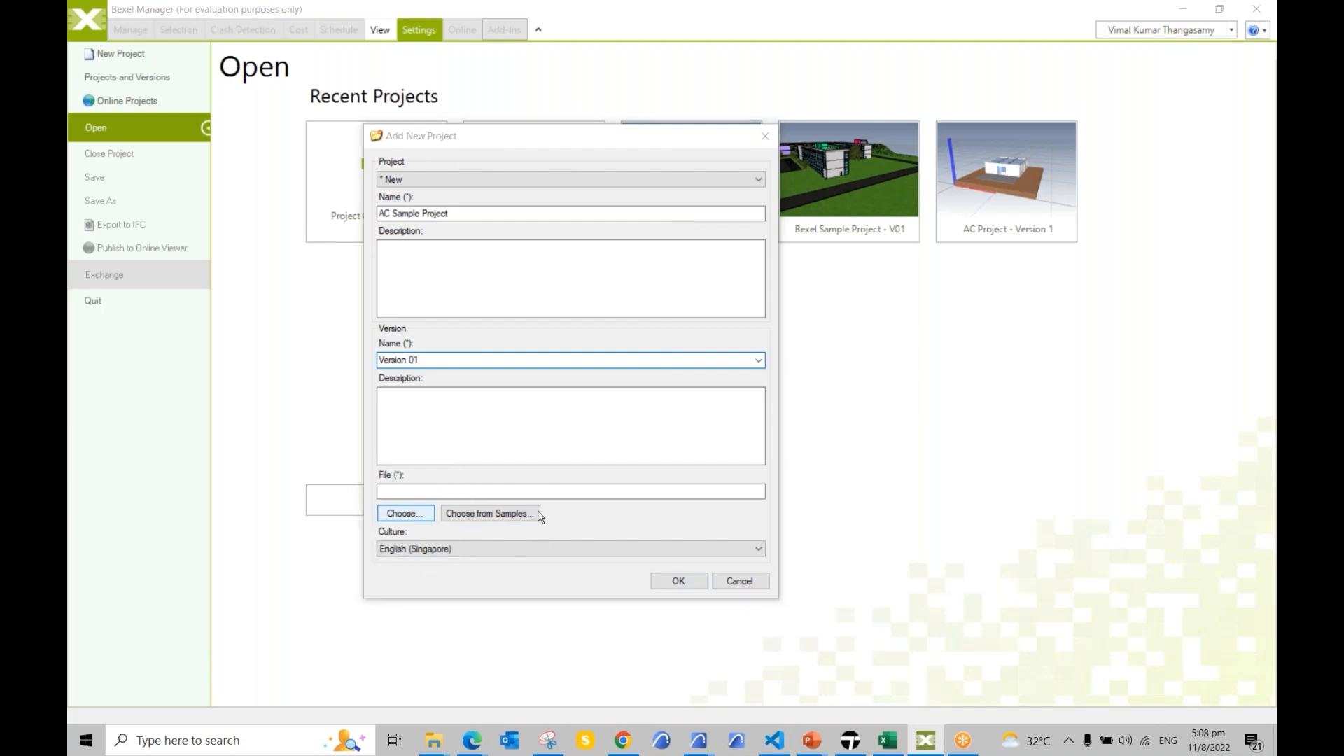
{"action": "left_click", "coordinate": [558, 297]}
{"action": "left_click", "coordinate": [558, 298]}
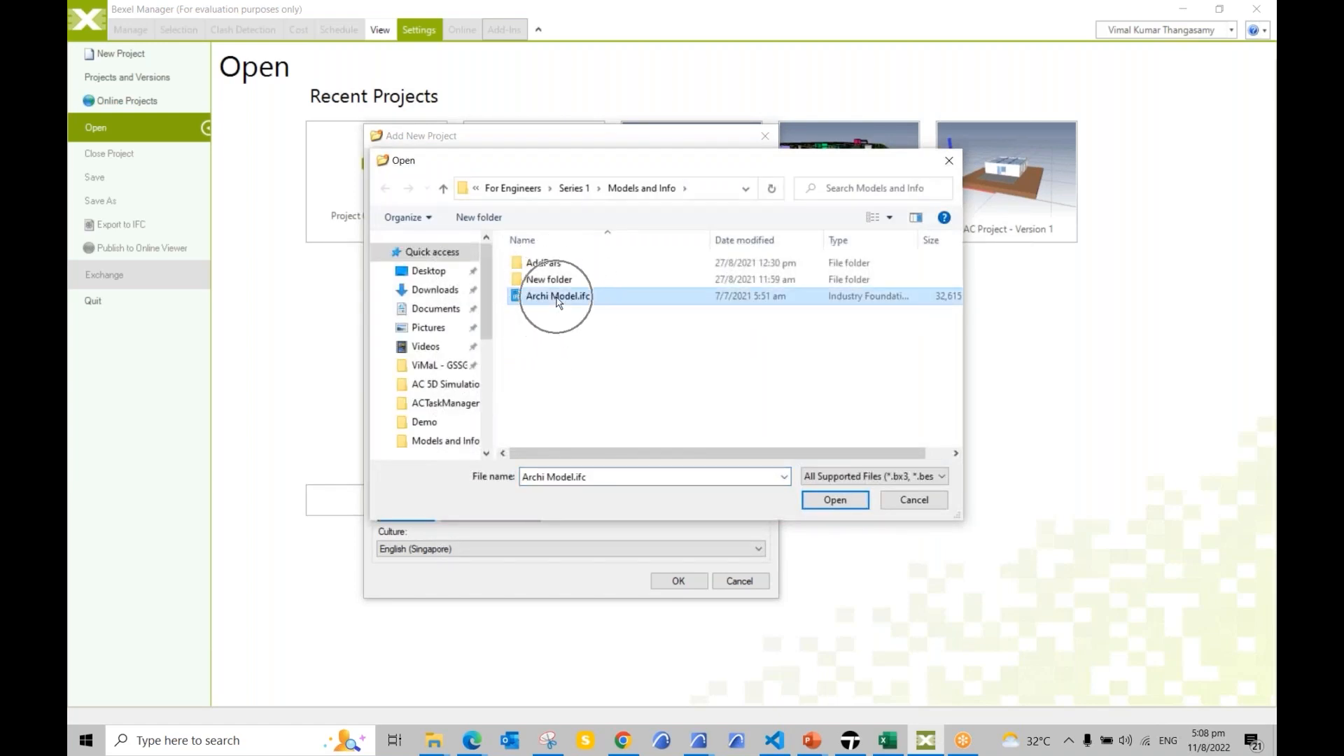
{"action": "left_click", "coordinate": [558, 299]}
{"action": "left_click", "coordinate": [821, 501]}
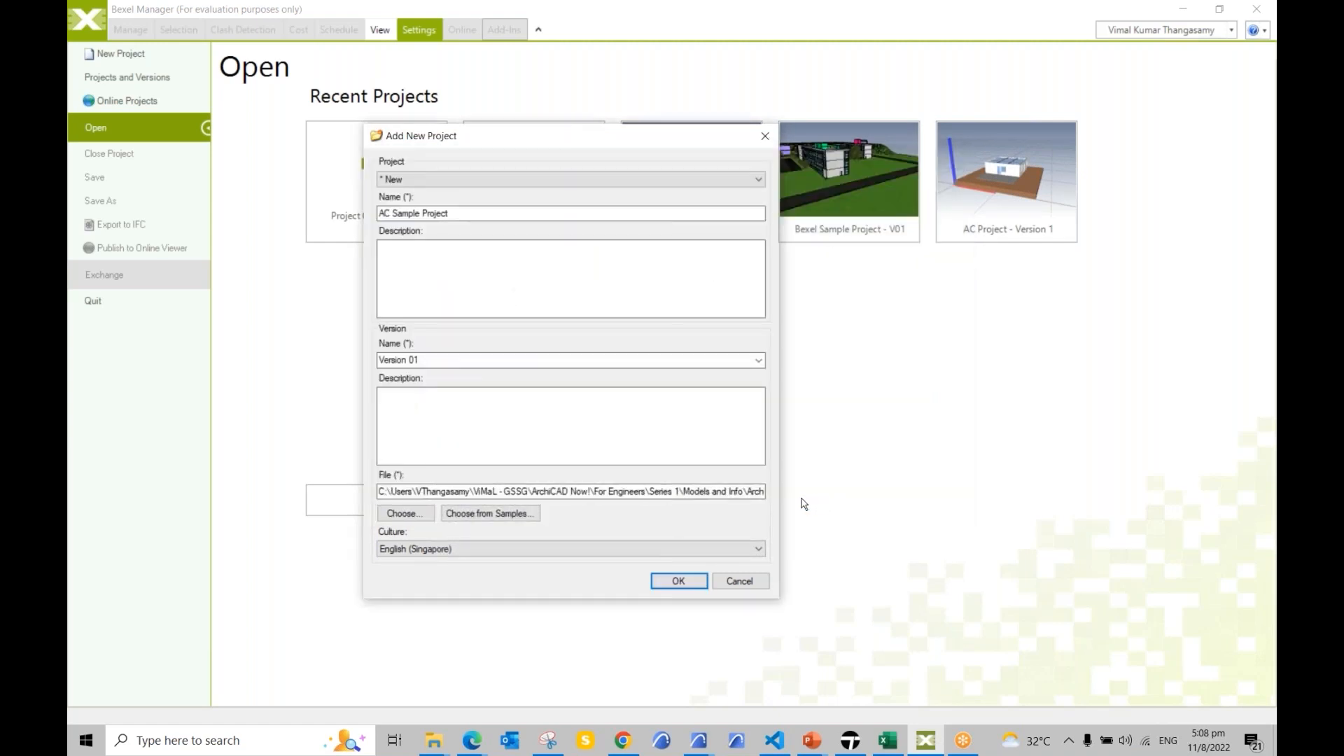
{"action": "left_click", "coordinate": [628, 552]}
{"action": "left_click", "coordinate": [628, 563]}
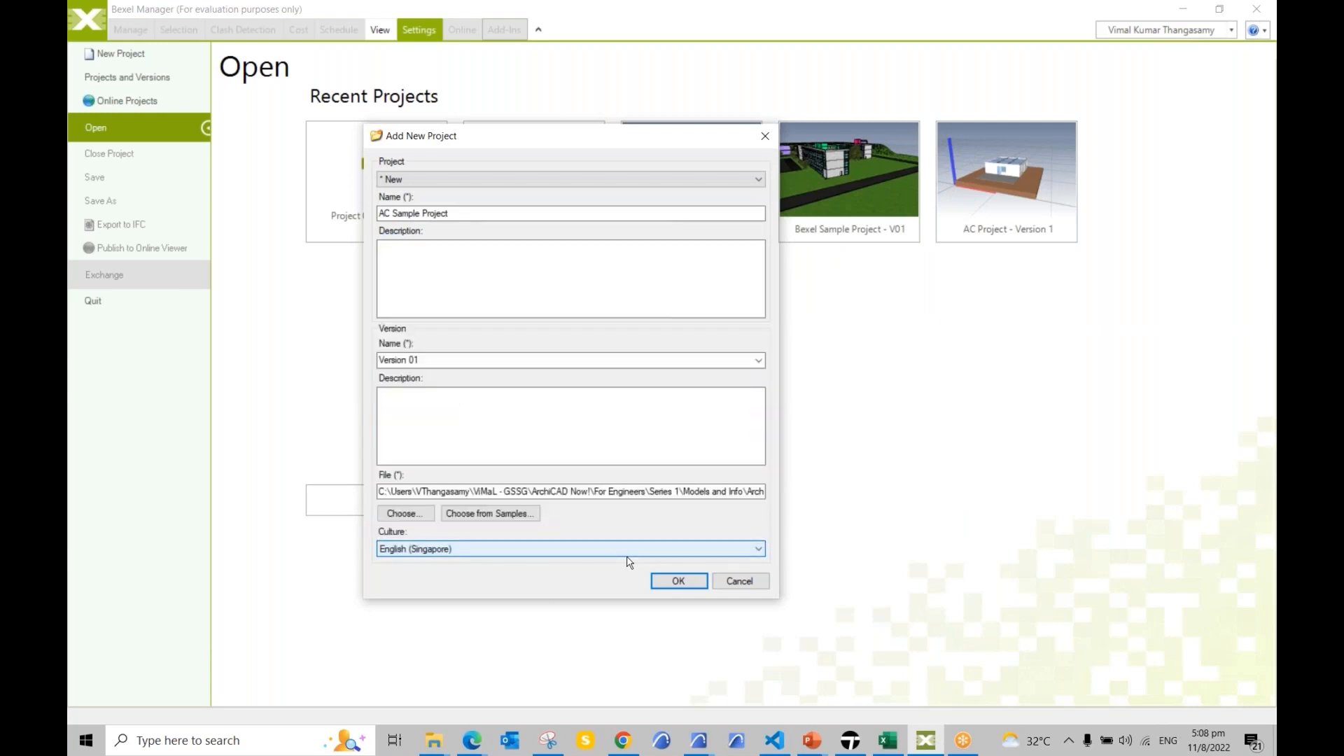
Step: Confirm the AC Sample Project details so Bexel Manager imports the IFC model and saves the project
{"action": "left_click", "coordinate": [673, 587]}
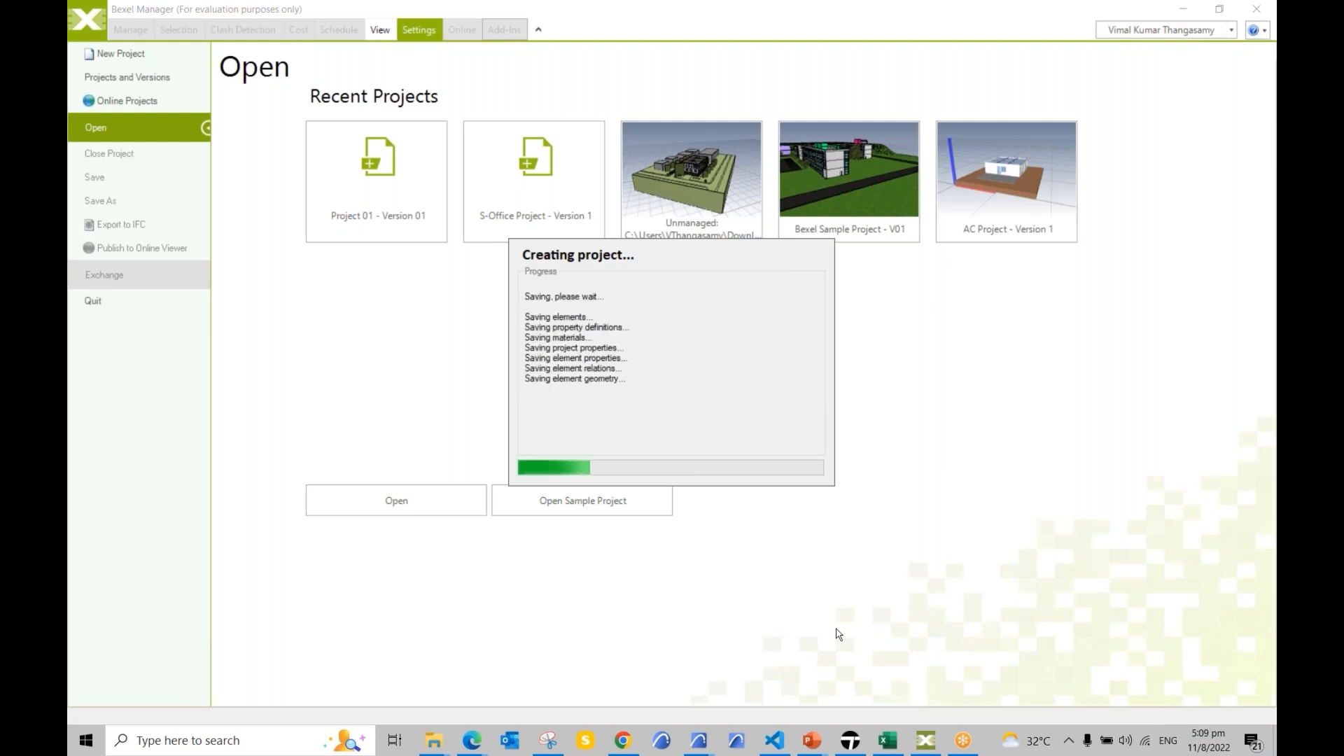
Step: Switch to the S-Office project in ARCHICAD and review the General and Exact Geometry Export IFC translators
{"action": "mouse_move", "coordinate": [701, 741]}
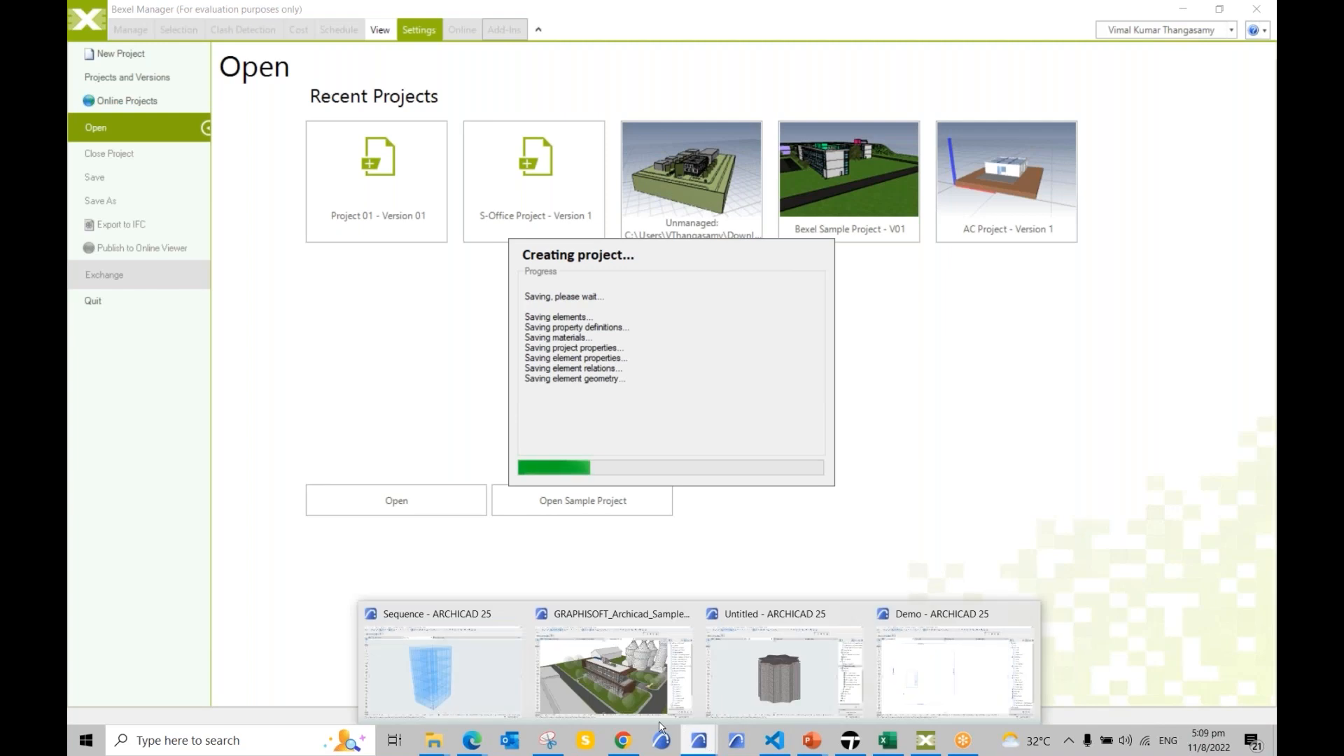
{"action": "left_click", "coordinate": [608, 683]}
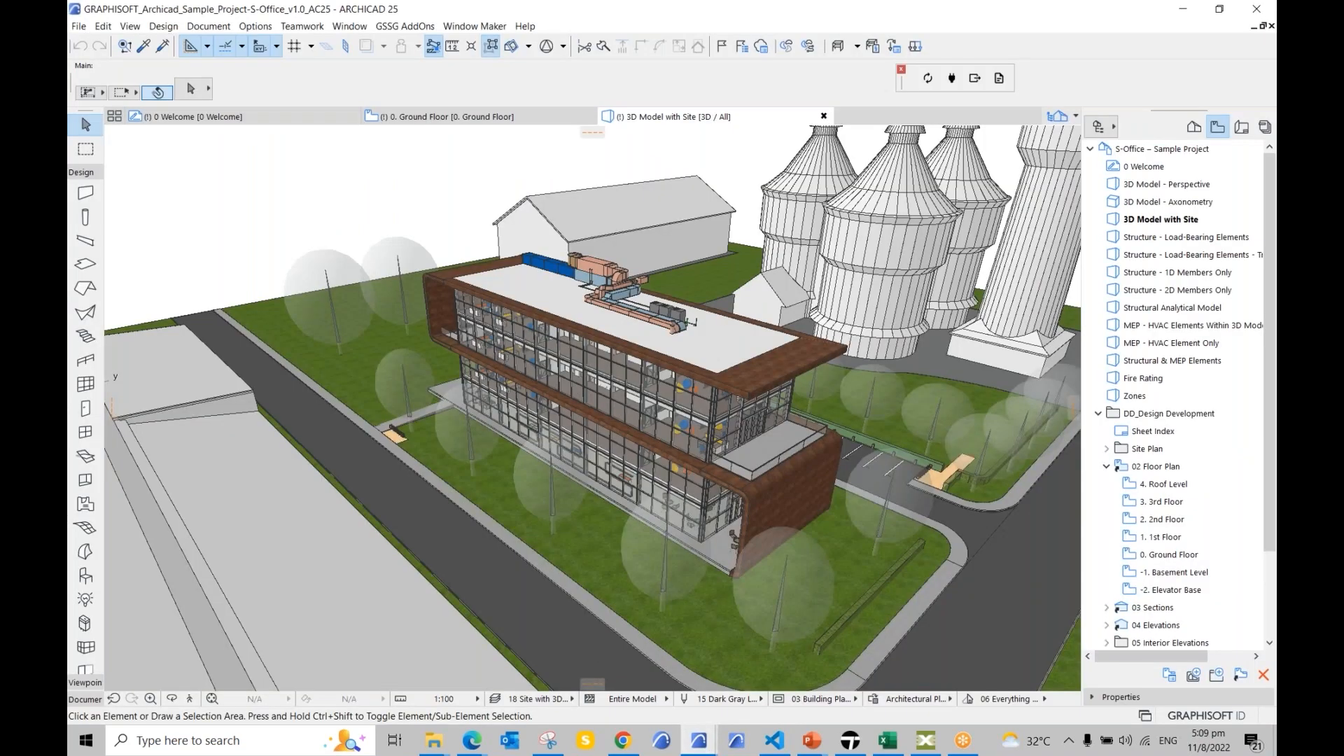
{"action": "left_click", "coordinate": [78, 26]}
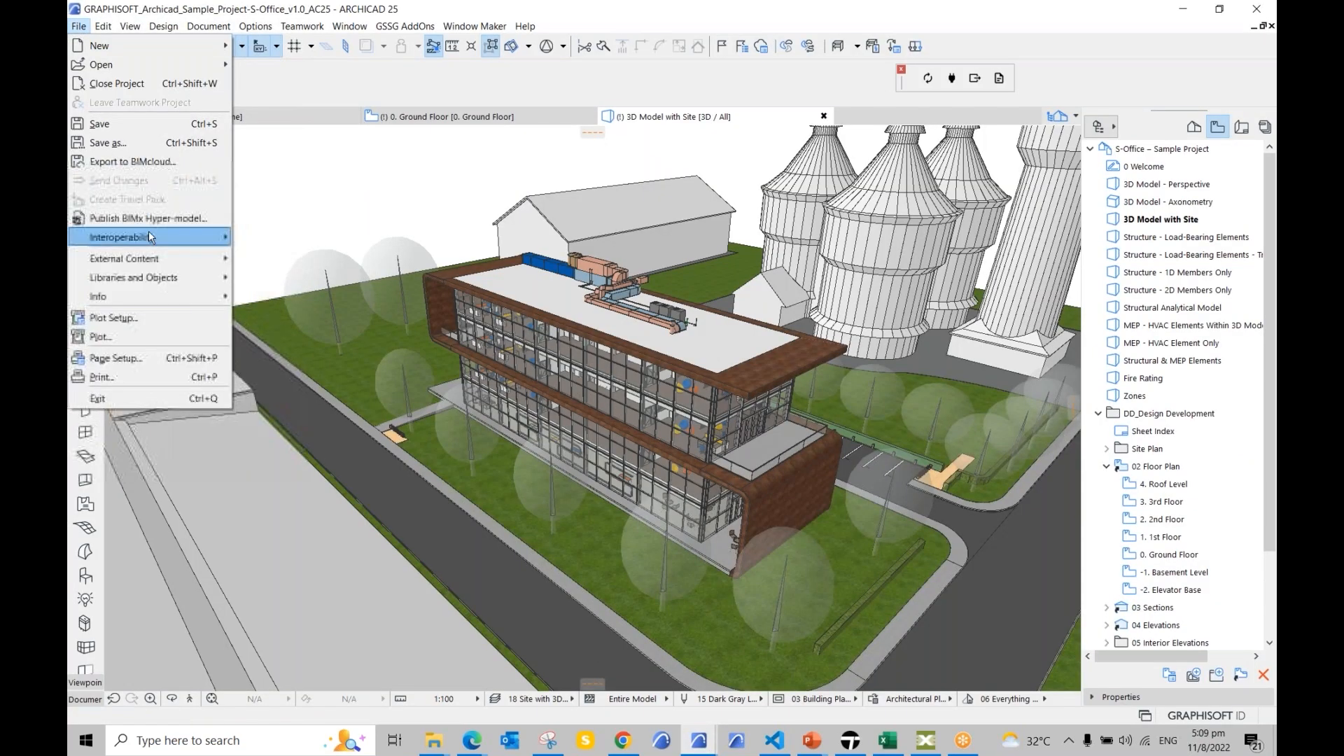
{"action": "mouse_move", "coordinate": [151, 240]}
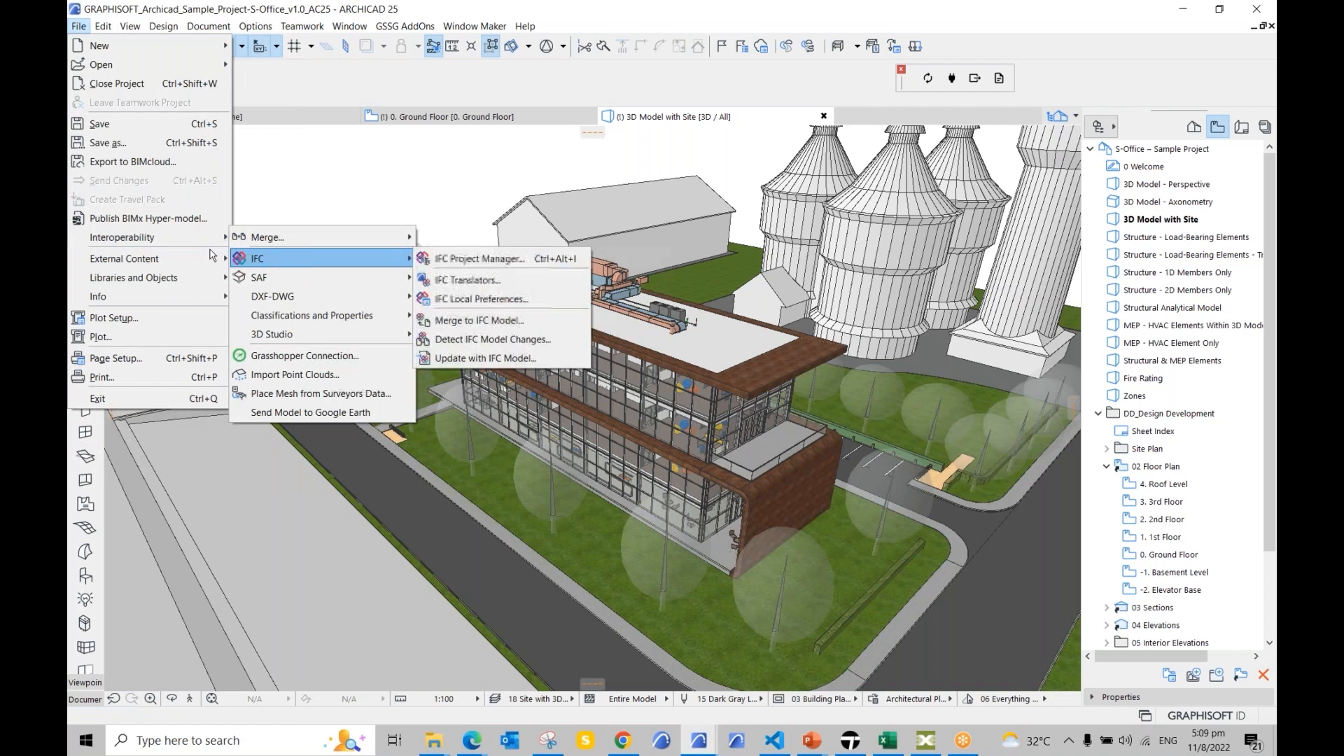
{"action": "mouse_move", "coordinate": [204, 241]}
{"action": "mouse_move", "coordinate": [340, 262]}
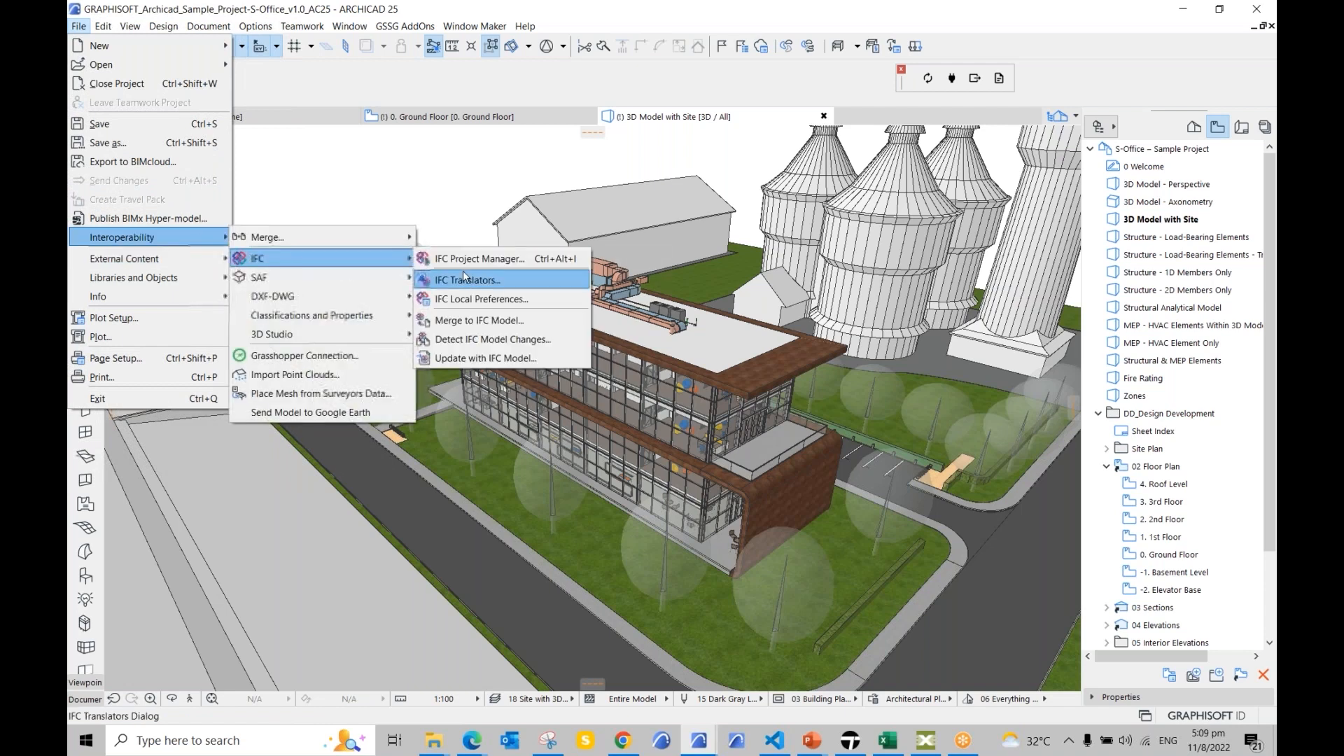
{"action": "left_click", "coordinate": [464, 278]}
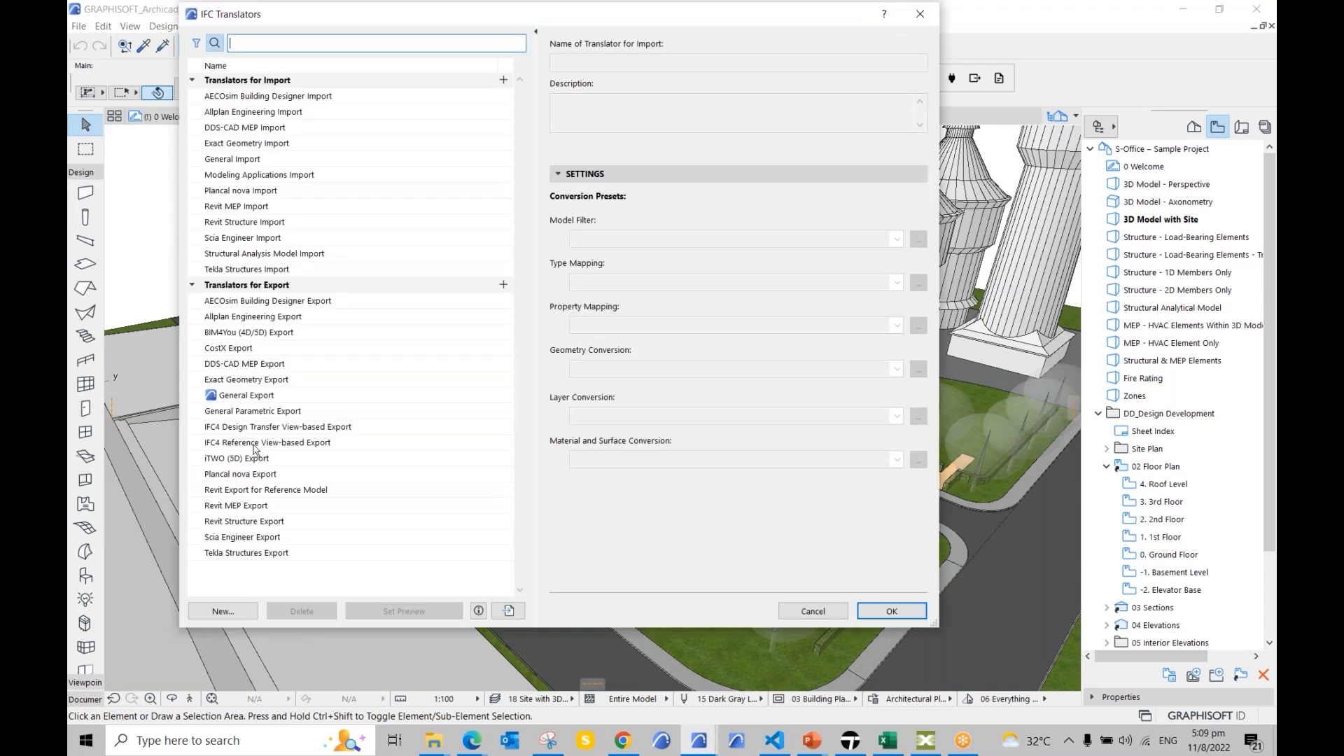
{"action": "left_click", "coordinate": [247, 397]}
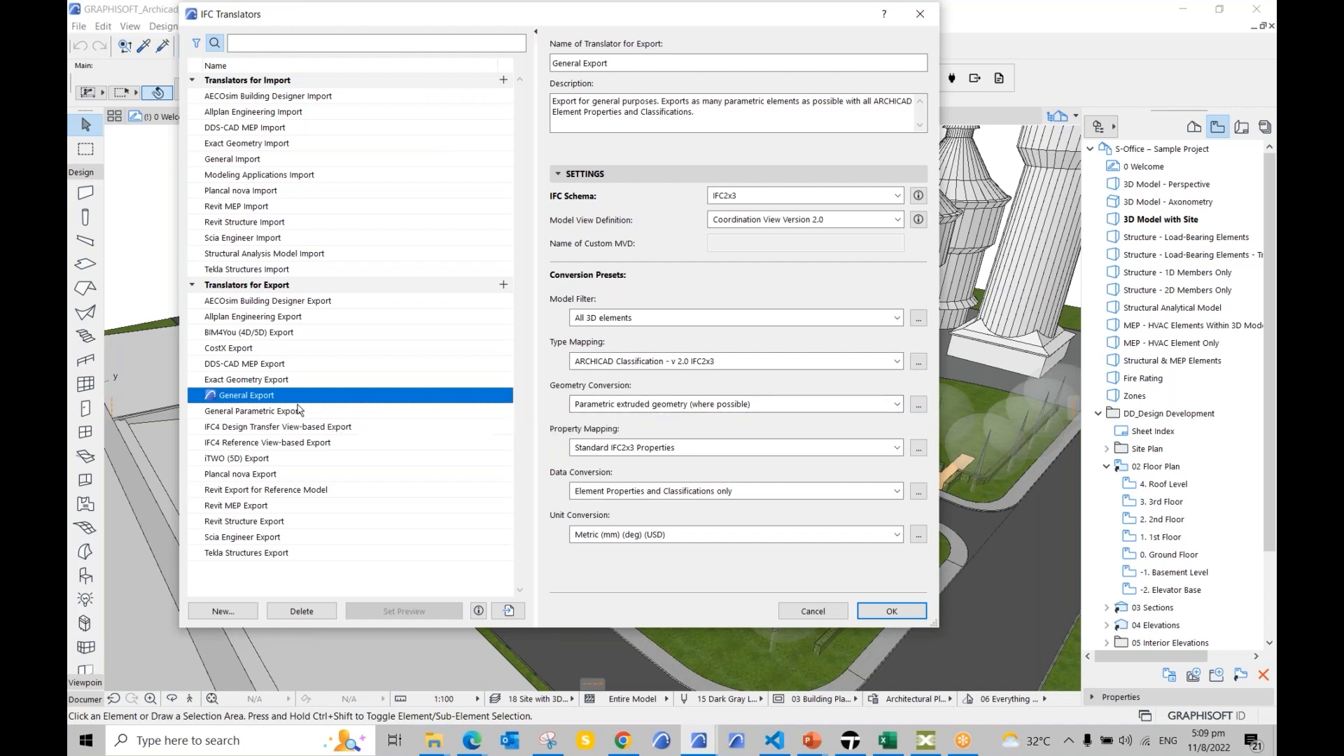
{"action": "left_click", "coordinate": [270, 379]}
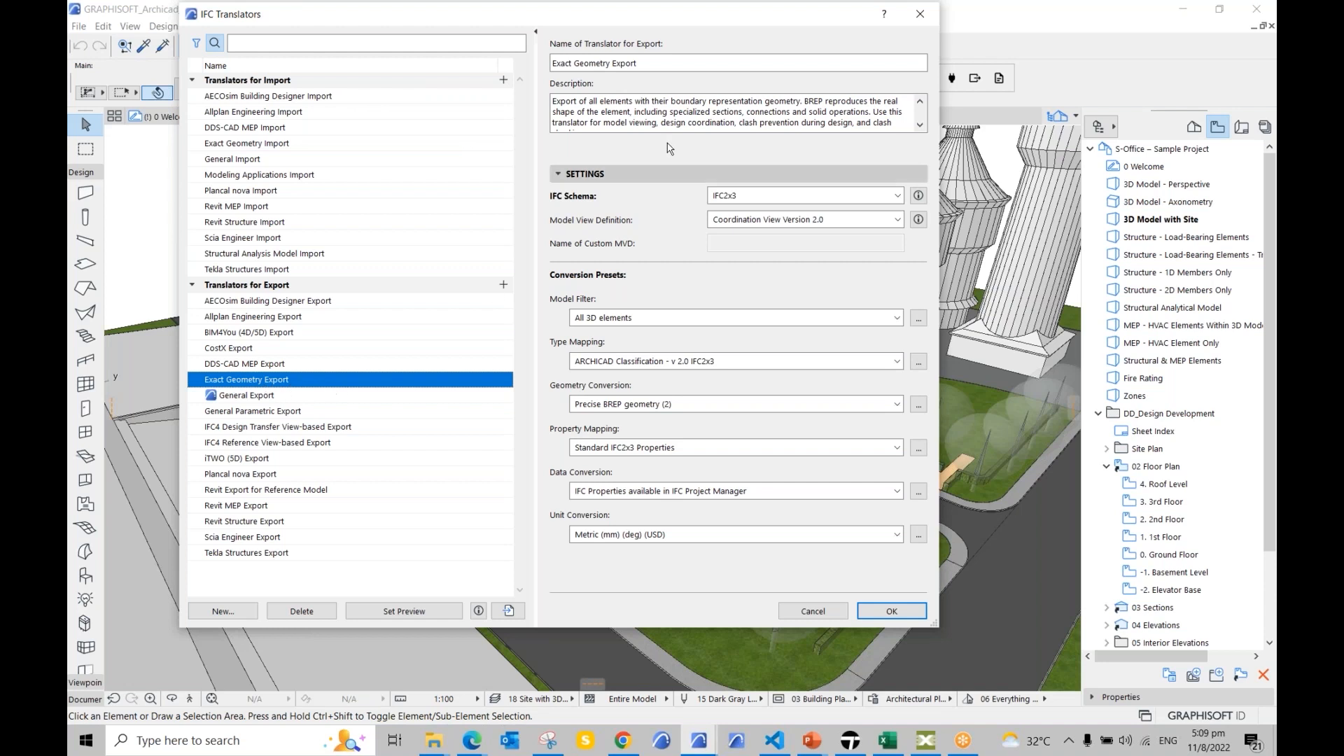
{"action": "left_click", "coordinate": [920, 14]}
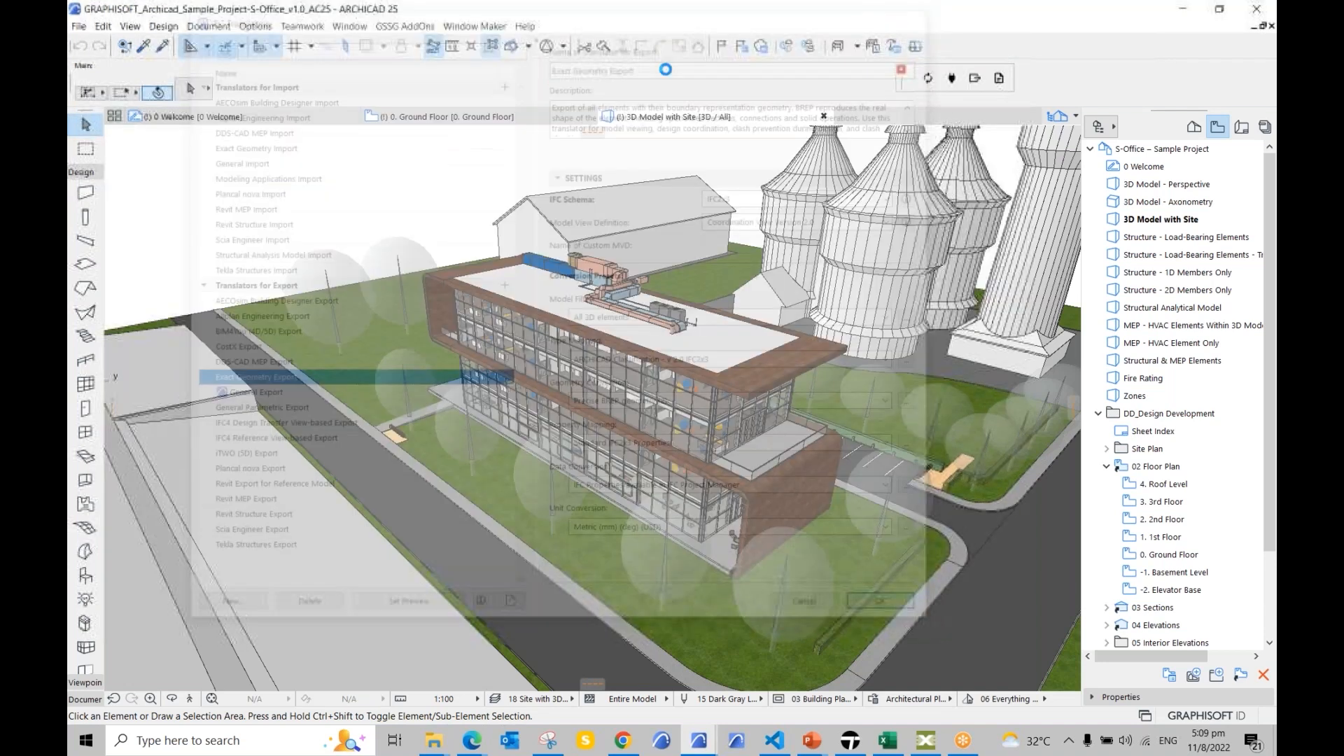
Step: Browse the File interoperability options again, then dismiss the menu without choosing anything
{"action": "left_click", "coordinate": [79, 25]}
{"action": "mouse_move", "coordinate": [119, 237]}
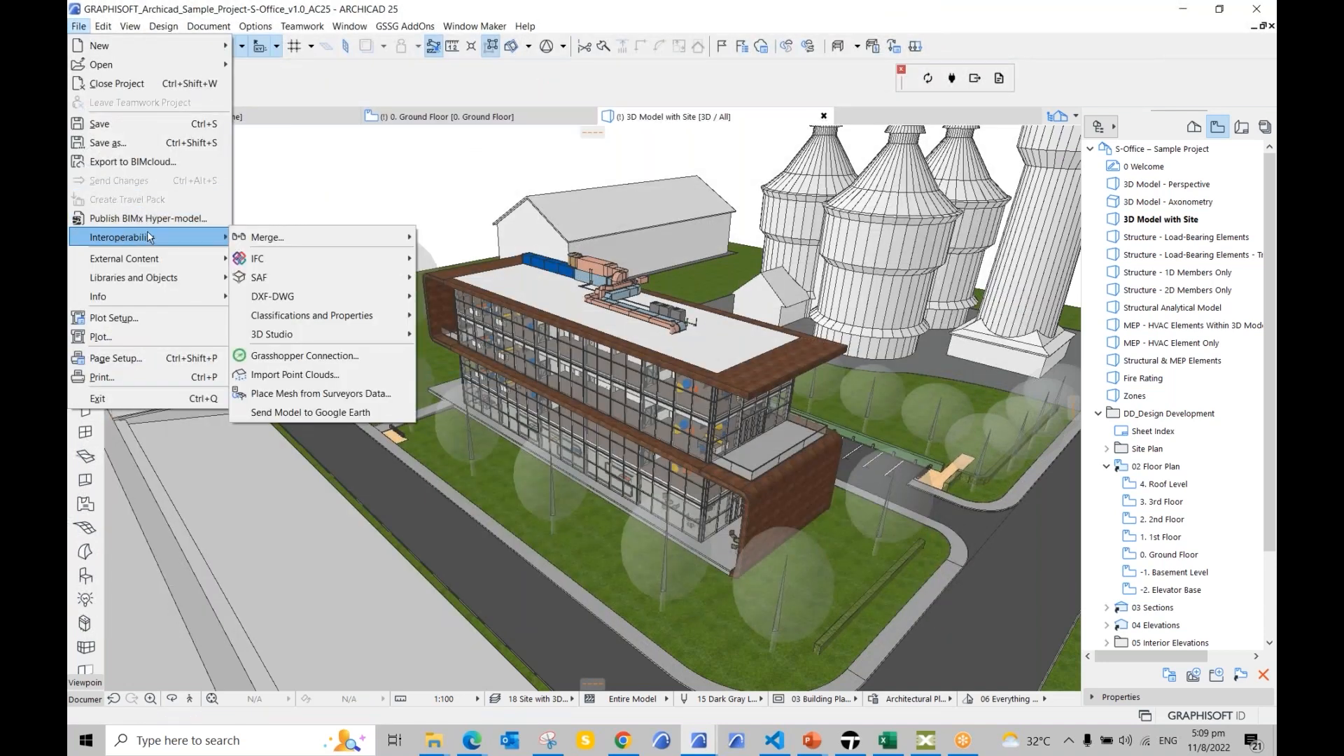
{"action": "mouse_move", "coordinate": [315, 241]}
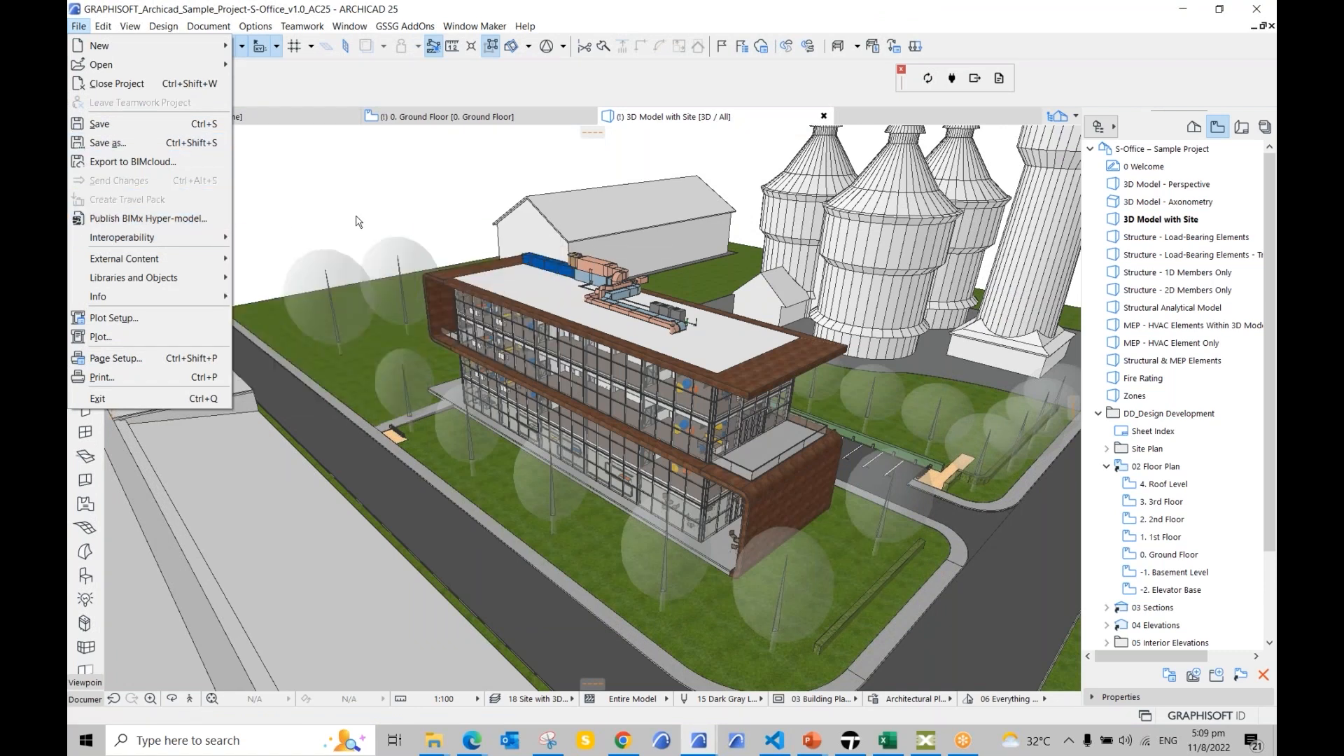
{"action": "key", "text": "Escape"}
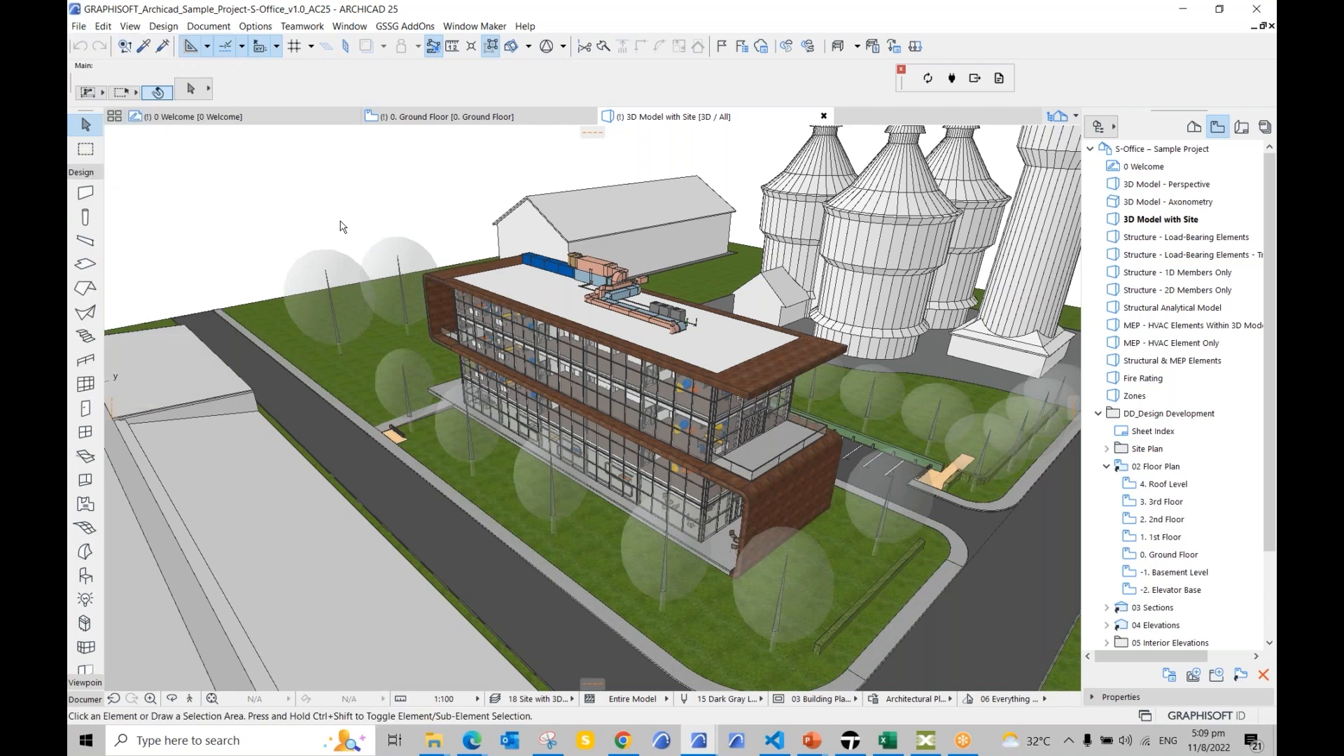
Step: Return to Bexel Manager and orbit and zoom the imported AC Sample Project 3D model
{"action": "mouse_move", "coordinate": [434, 116]}
{"action": "left_click", "coordinate": [931, 744]}
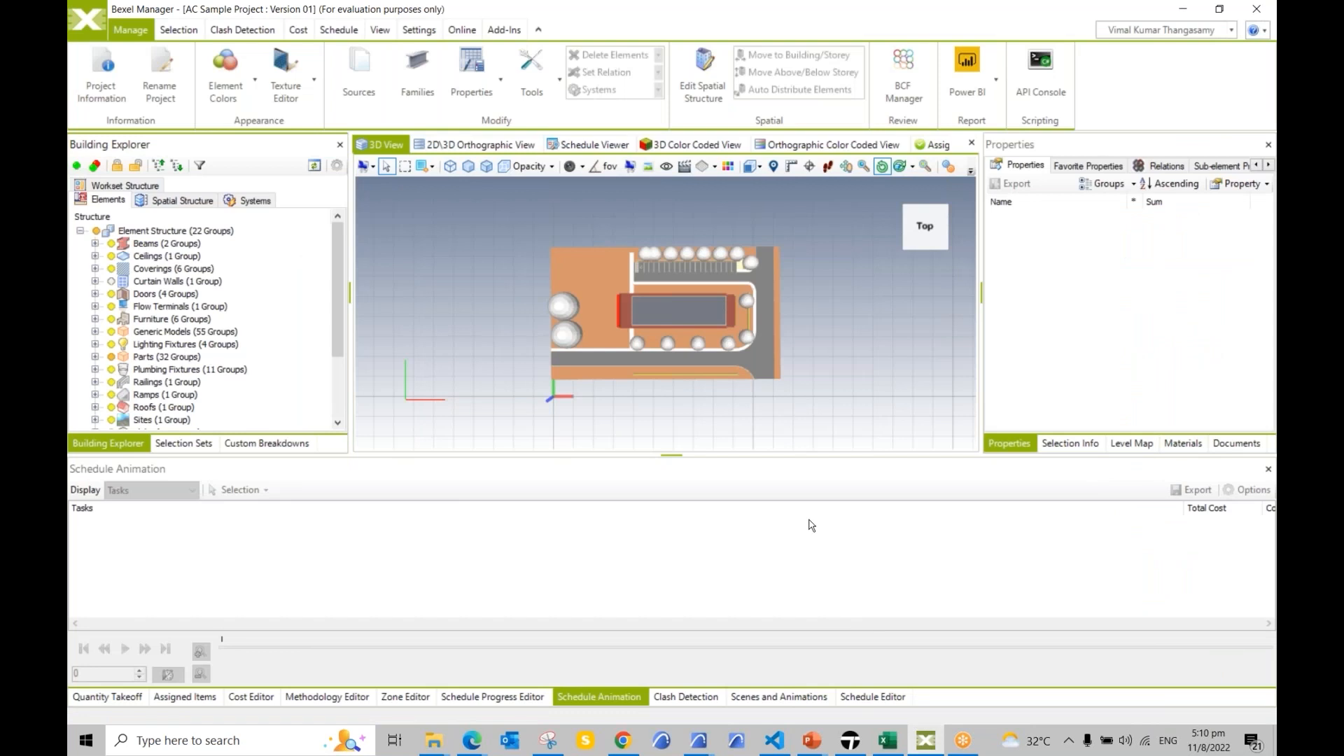
{"action": "middle_click_drag", "start_coordinate": [797, 384], "coordinate": [617, 345]}
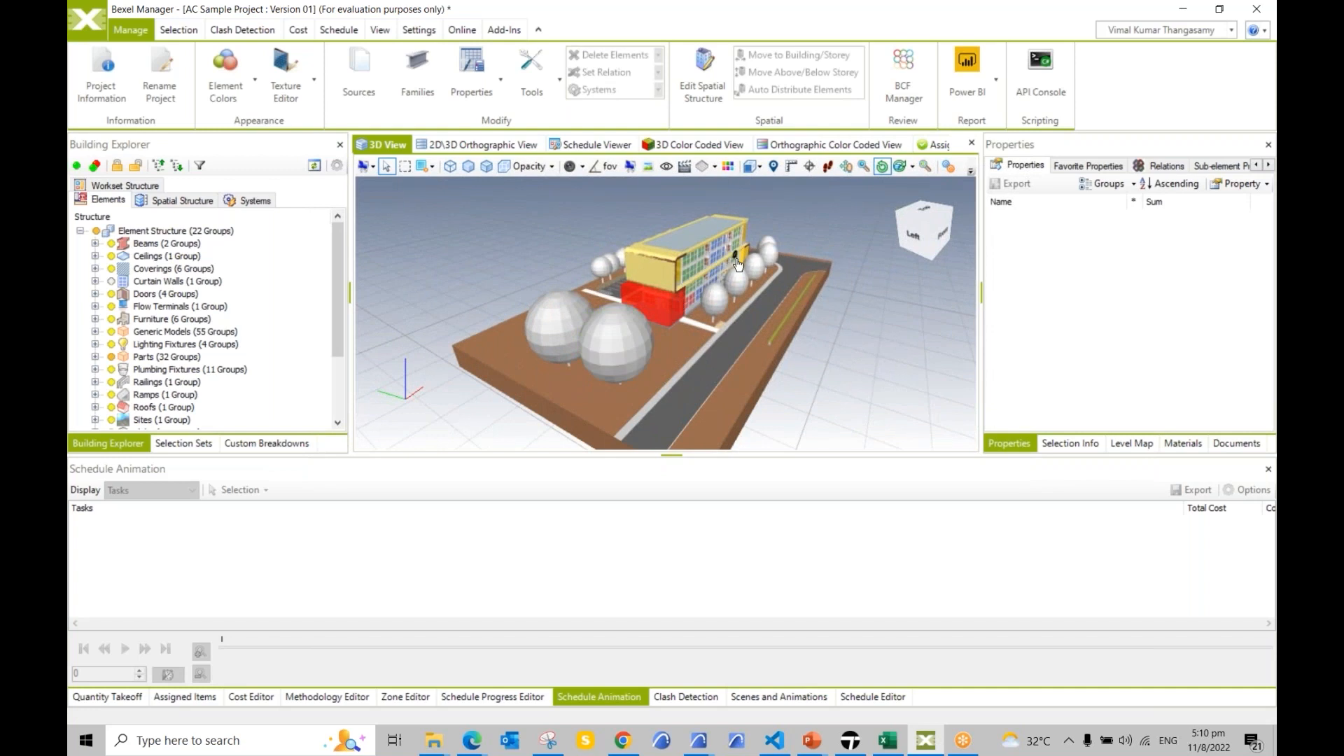
{"action": "scroll", "coordinate": [713, 268], "scroll_direction": "up", "scroll_amount": 4}
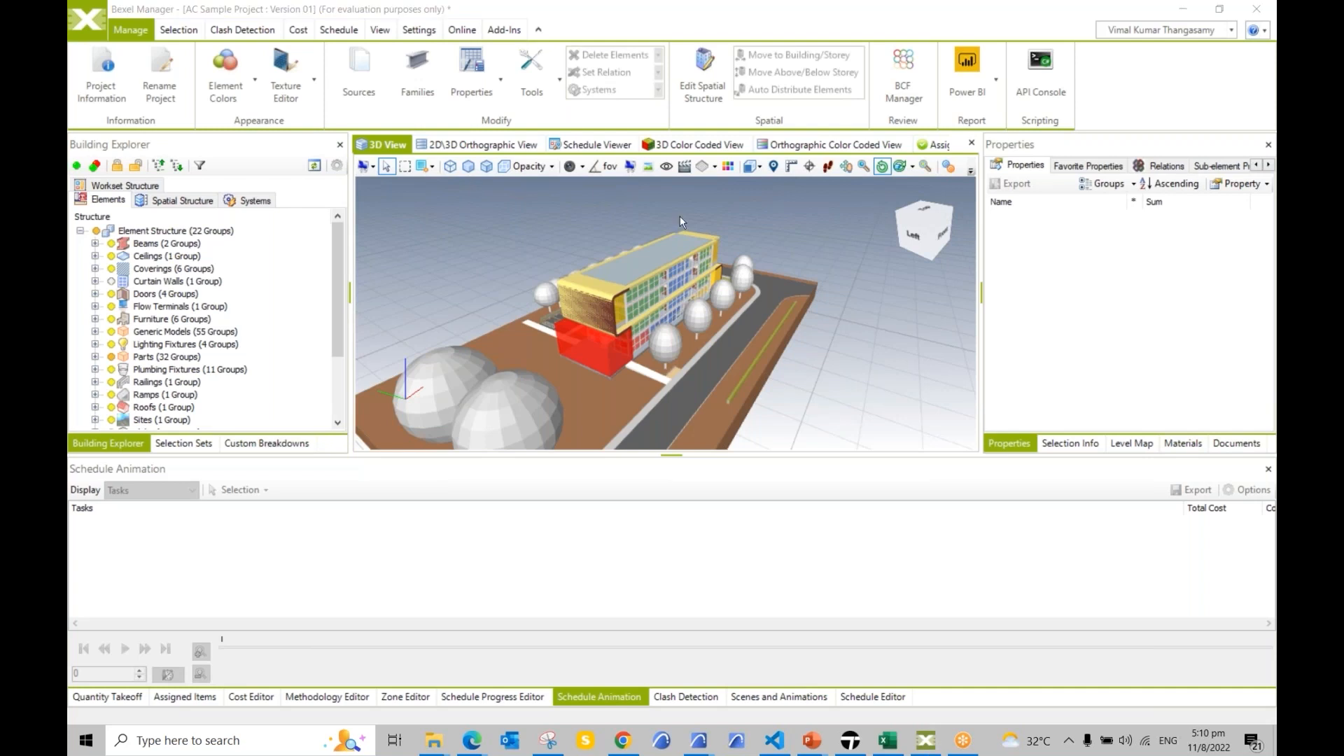
Step: Create a blank custom breakdown named 'New BDS' filled with the checked Building's elements
{"action": "left_click", "coordinate": [259, 440]}
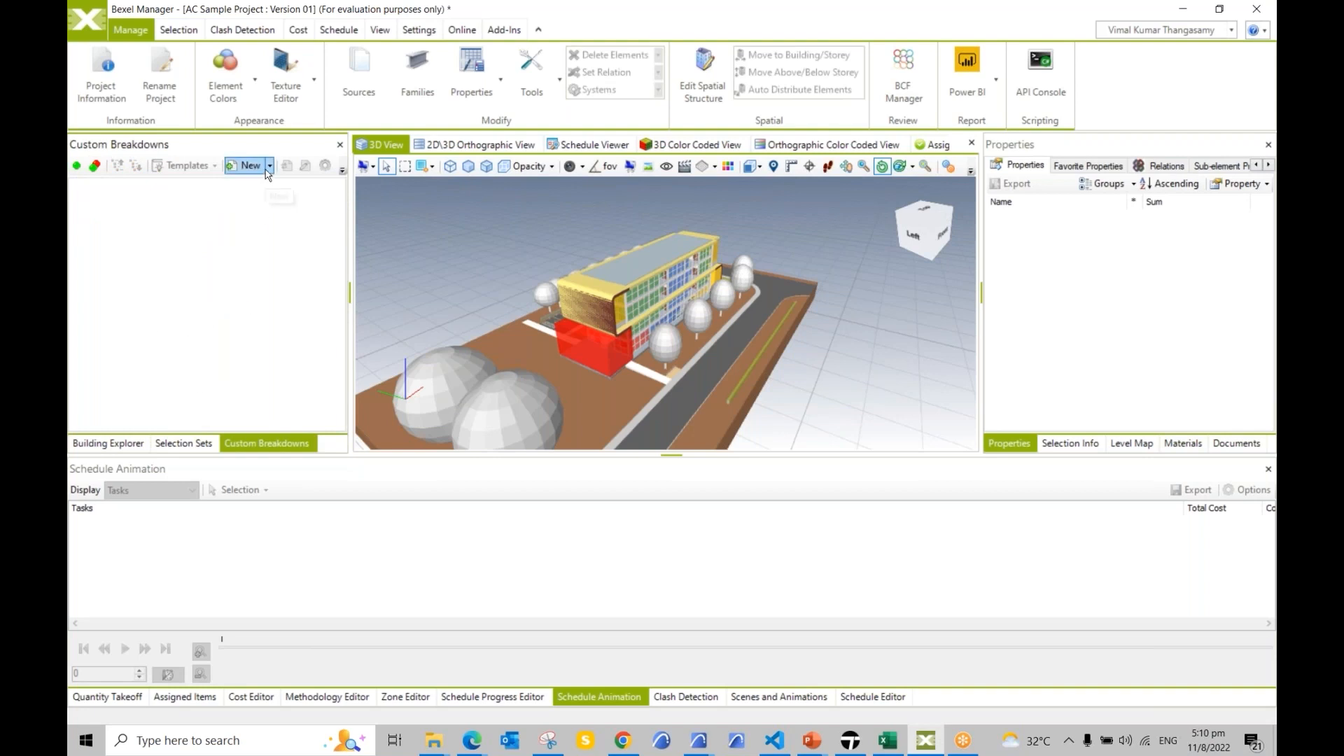
{"action": "left_click", "coordinate": [269, 168]}
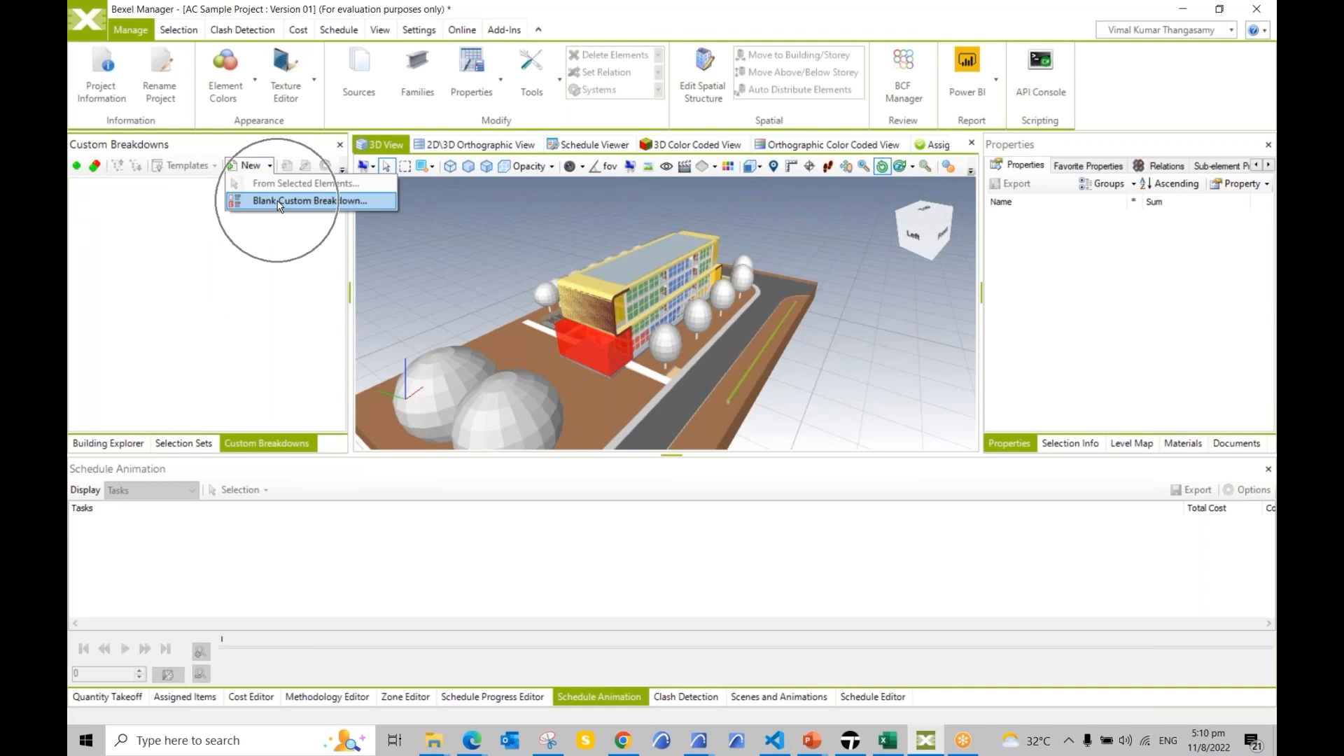
{"action": "left_click", "coordinate": [278, 203]}
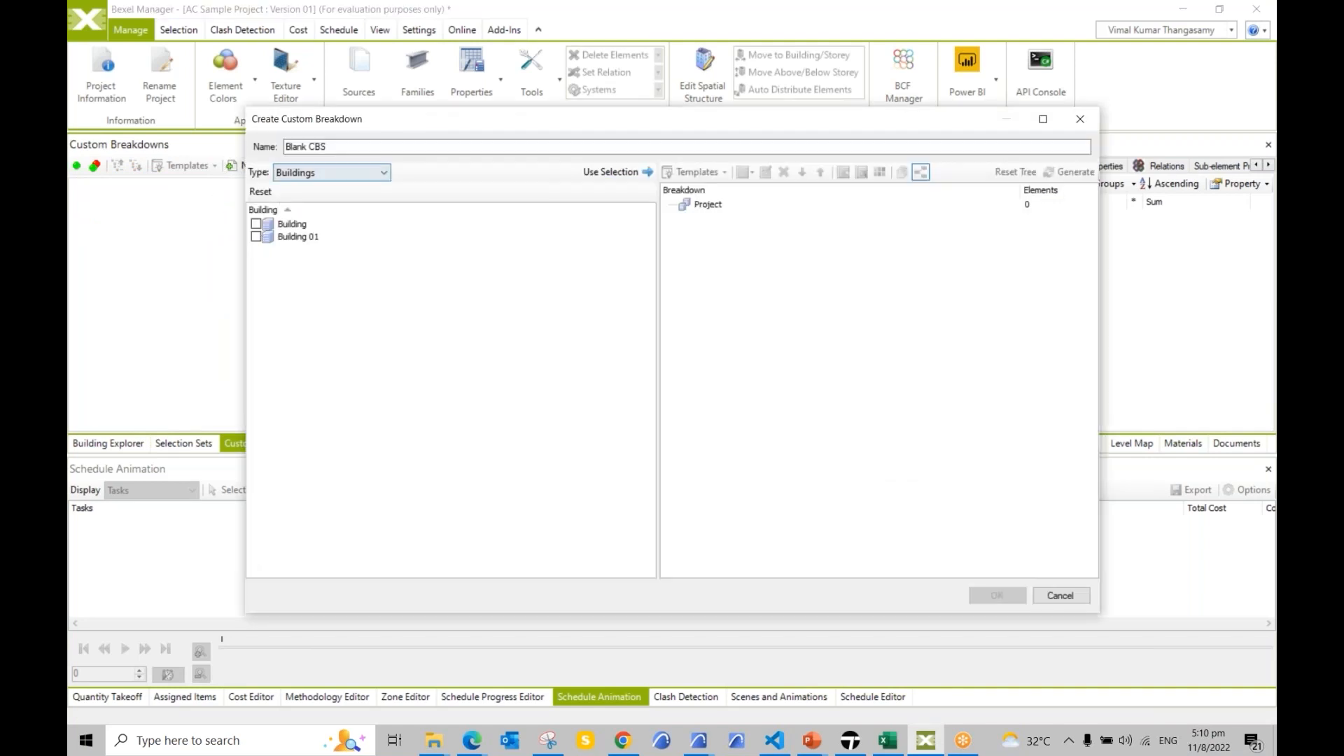
{"action": "type", "text": "New BDS"}
{"action": "left_click", "coordinate": [626, 176]}
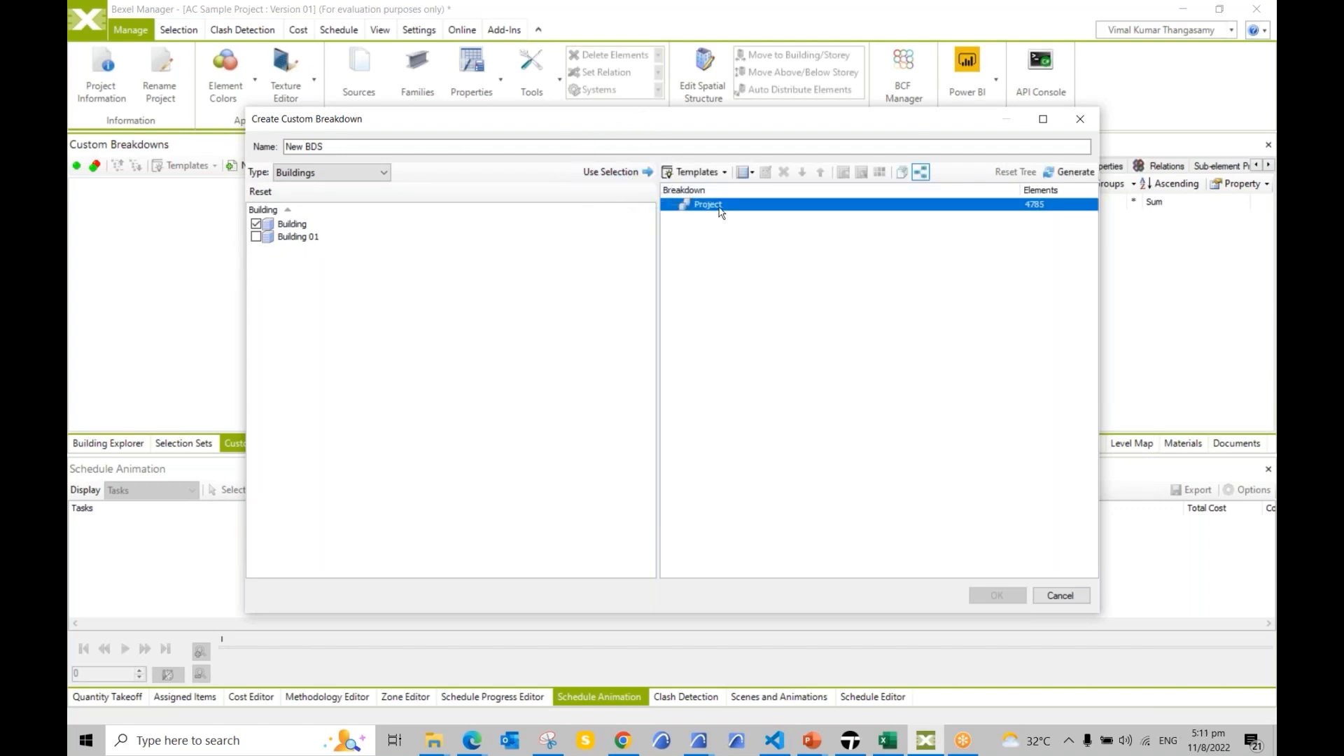
Step: Group the breakdown by building level, then category, then family, and generate the tree
{"action": "left_click", "coordinate": [750, 174]}
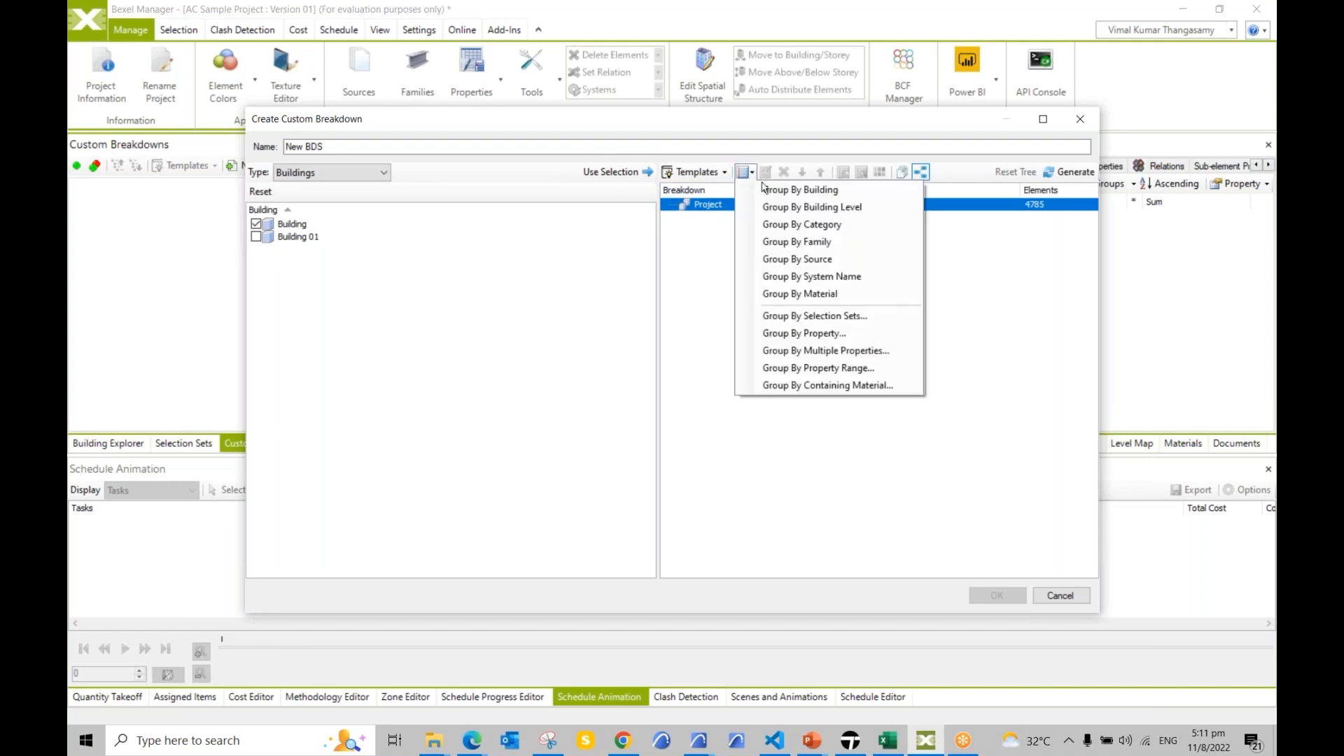
{"action": "left_click", "coordinate": [810, 208]}
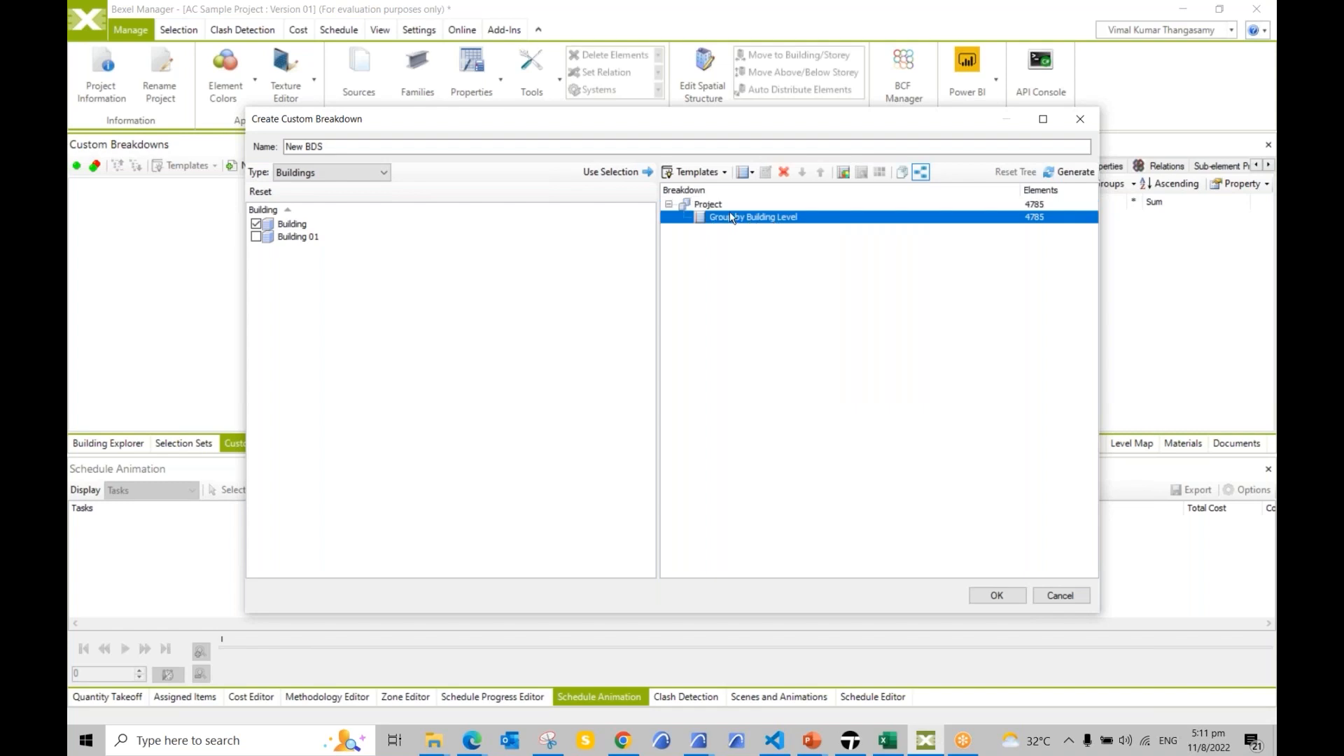
{"action": "left_click", "coordinate": [752, 173]}
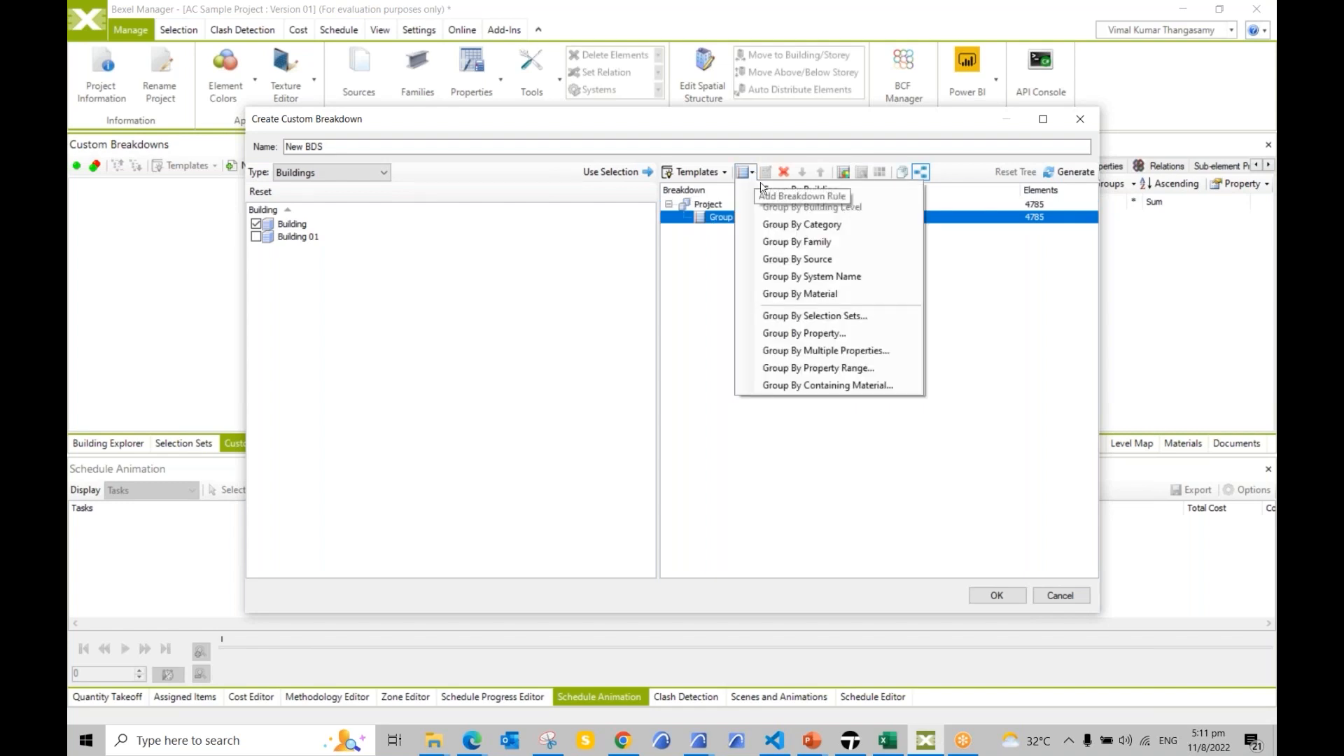
{"action": "left_click", "coordinate": [792, 226]}
{"action": "left_click", "coordinate": [791, 233]}
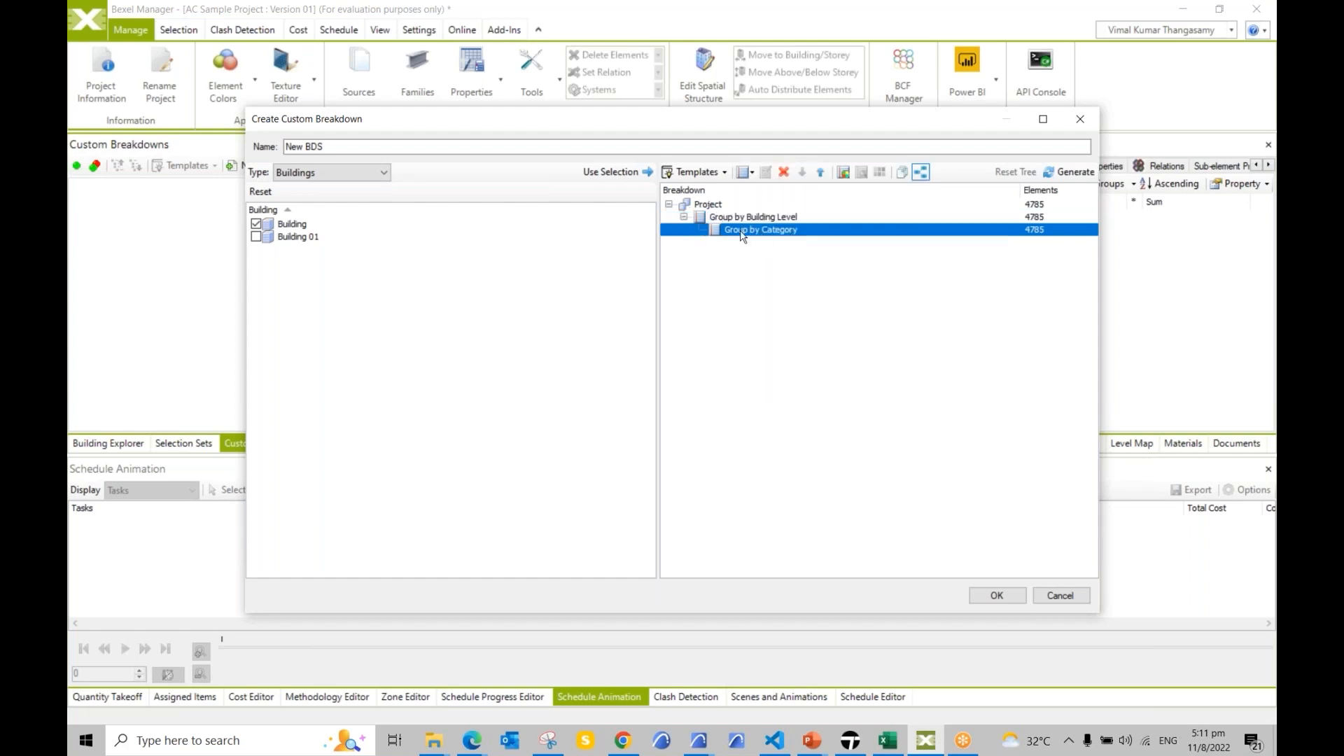
{"action": "left_click", "coordinate": [746, 172]}
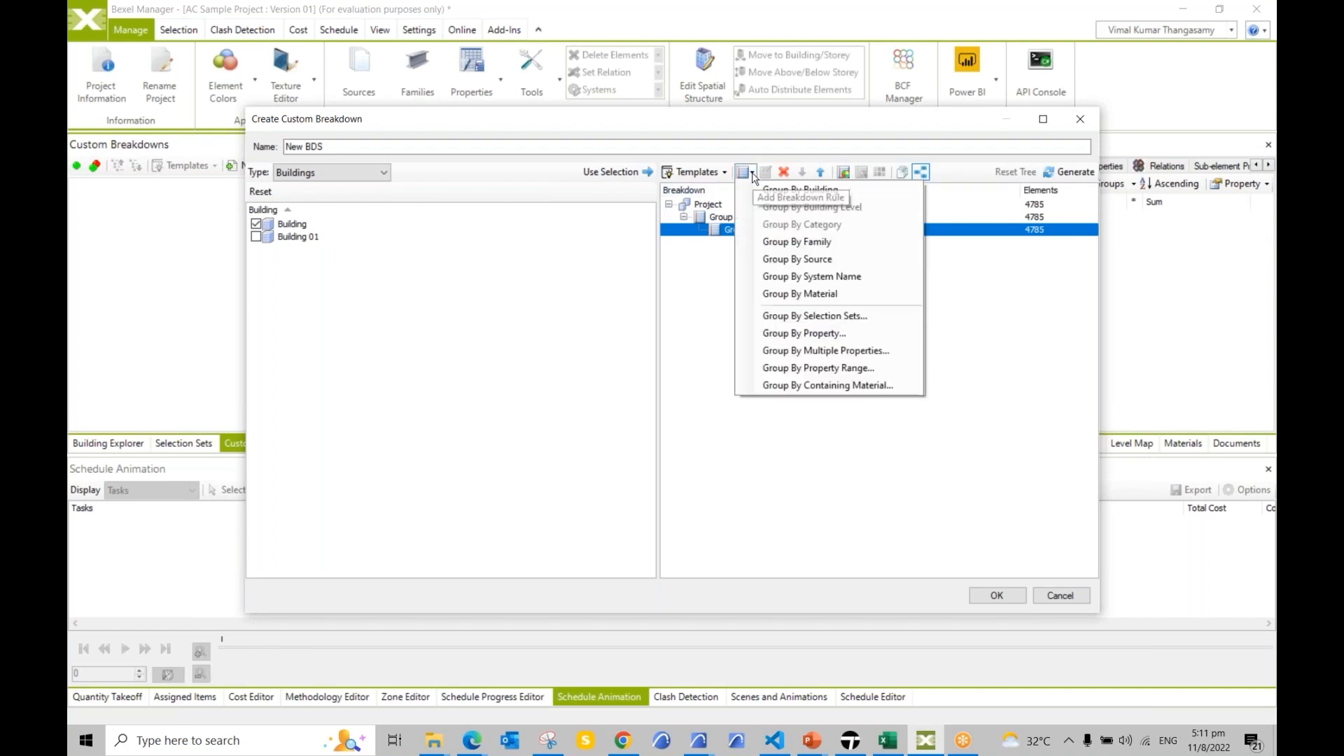
{"action": "left_click", "coordinate": [789, 243]}
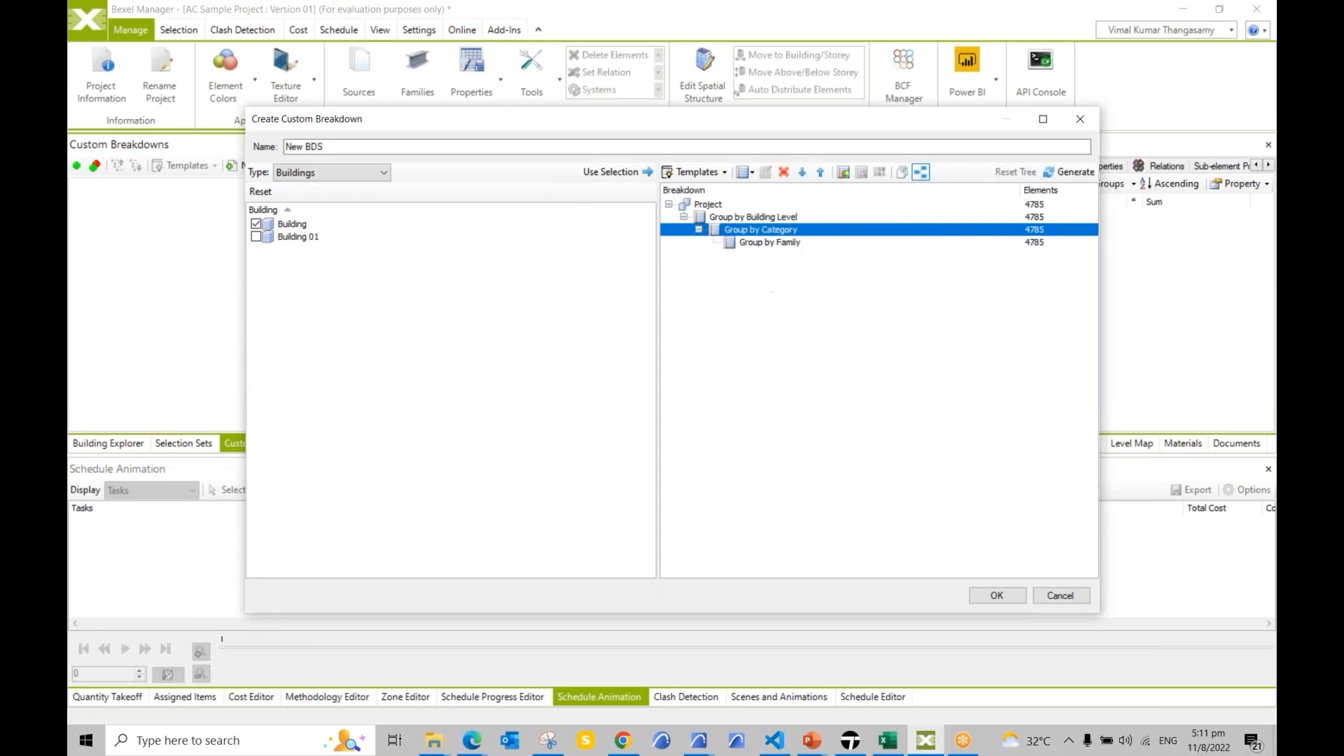
{"action": "left_click", "coordinate": [1077, 172]}
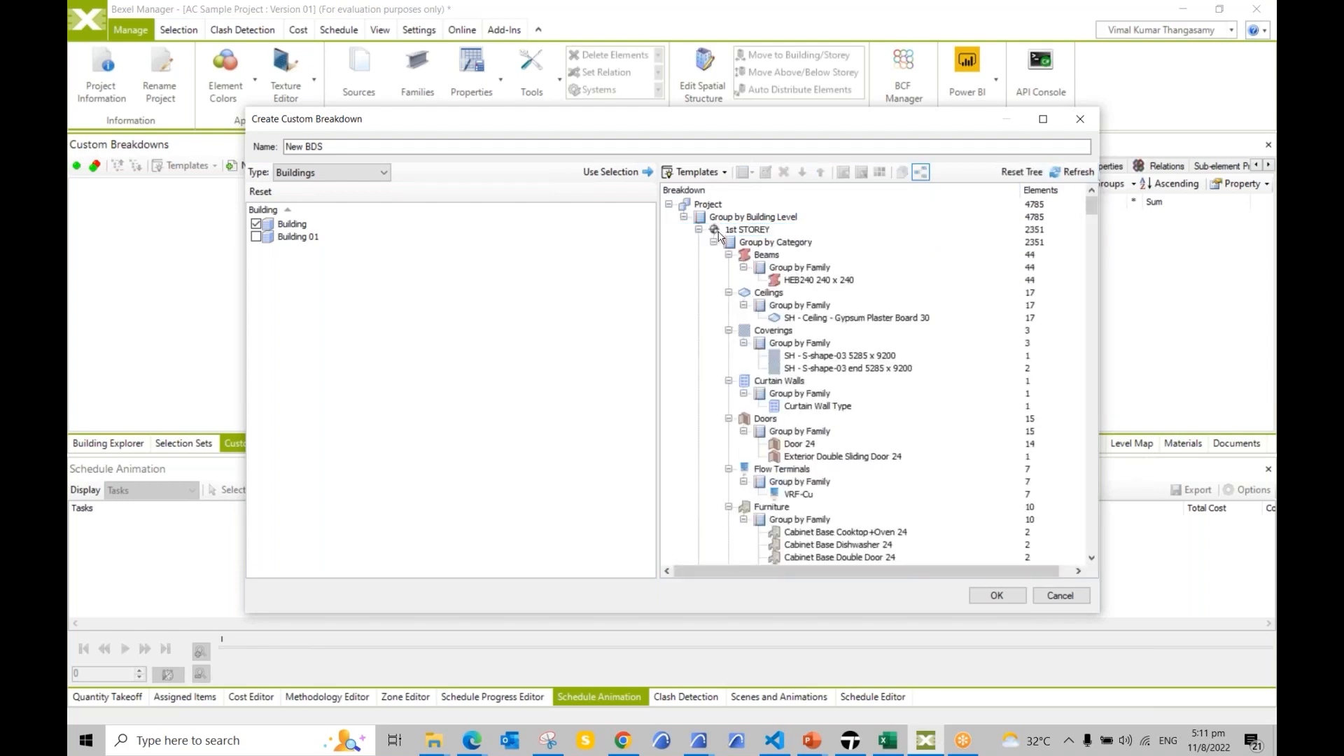
Step: Collapse the Beams, Ceilings, Coverings, Curtain Walls, Doors, Flow Terminals and Furniture categories
{"action": "left_click", "coordinate": [729, 255]}
{"action": "left_click", "coordinate": [729, 267]}
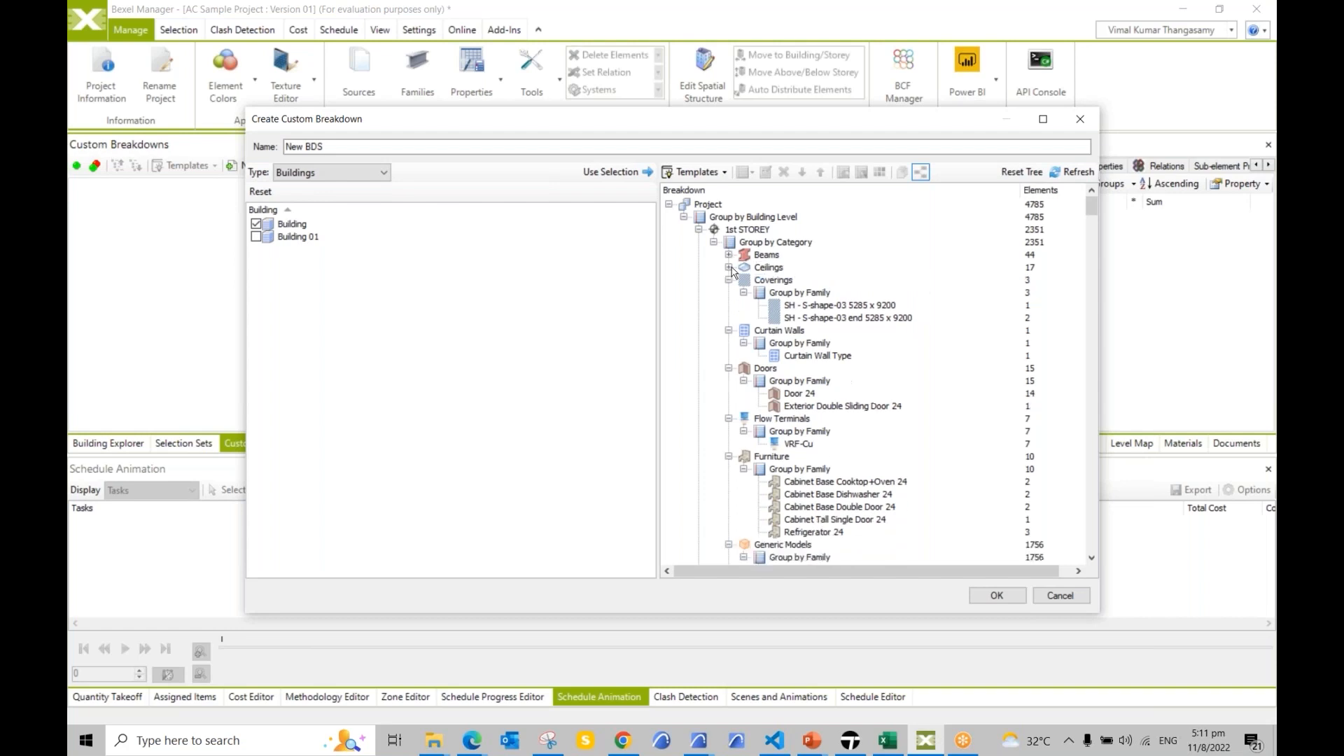
{"action": "left_click", "coordinate": [729, 280]}
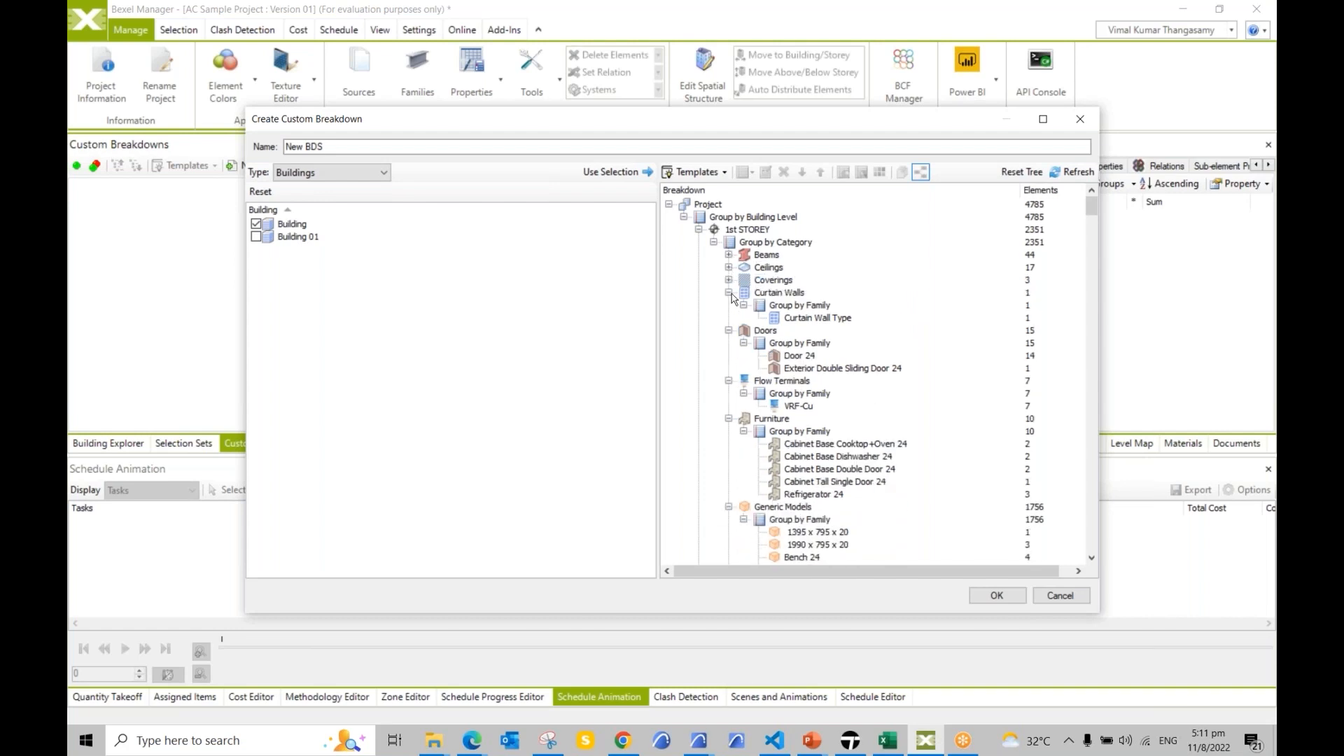
{"action": "left_click", "coordinate": [729, 292]}
{"action": "left_click", "coordinate": [729, 306]}
{"action": "left_click", "coordinate": [729, 306]}
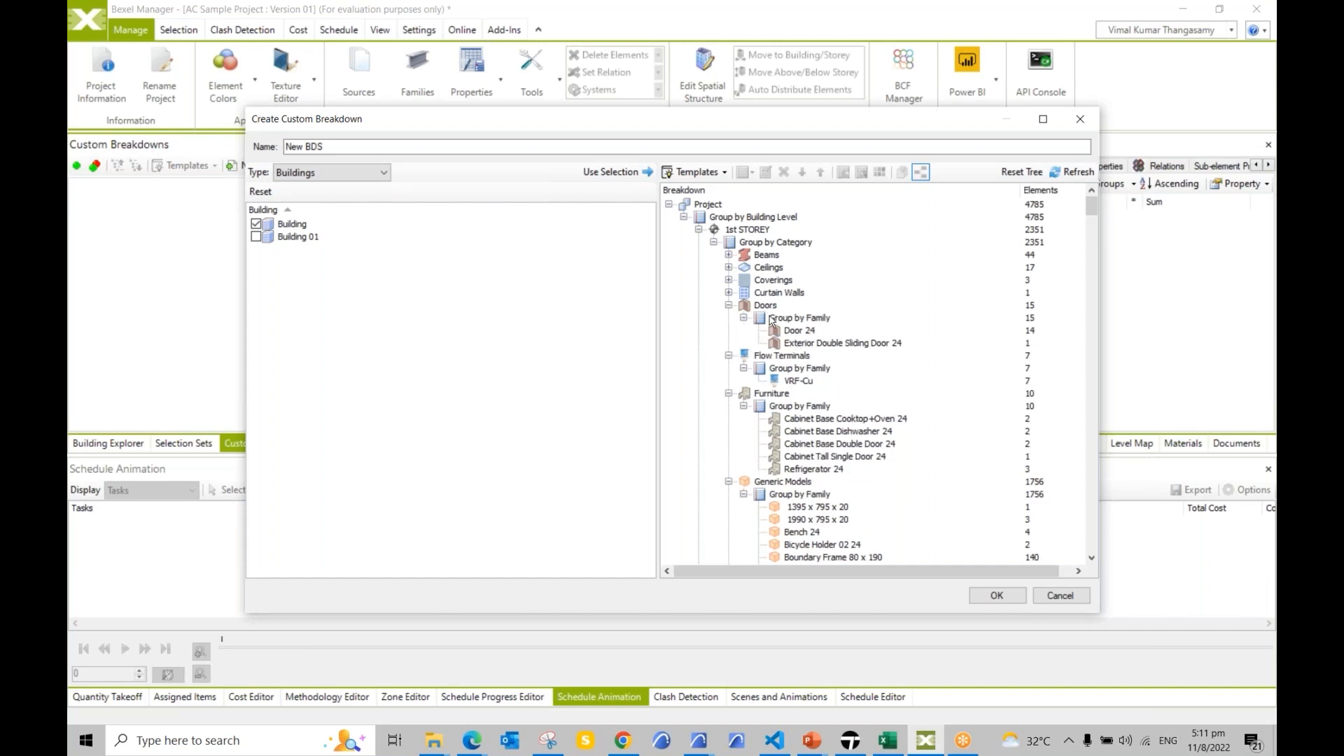
{"action": "left_click", "coordinate": [729, 305]}
{"action": "left_click", "coordinate": [729, 318]}
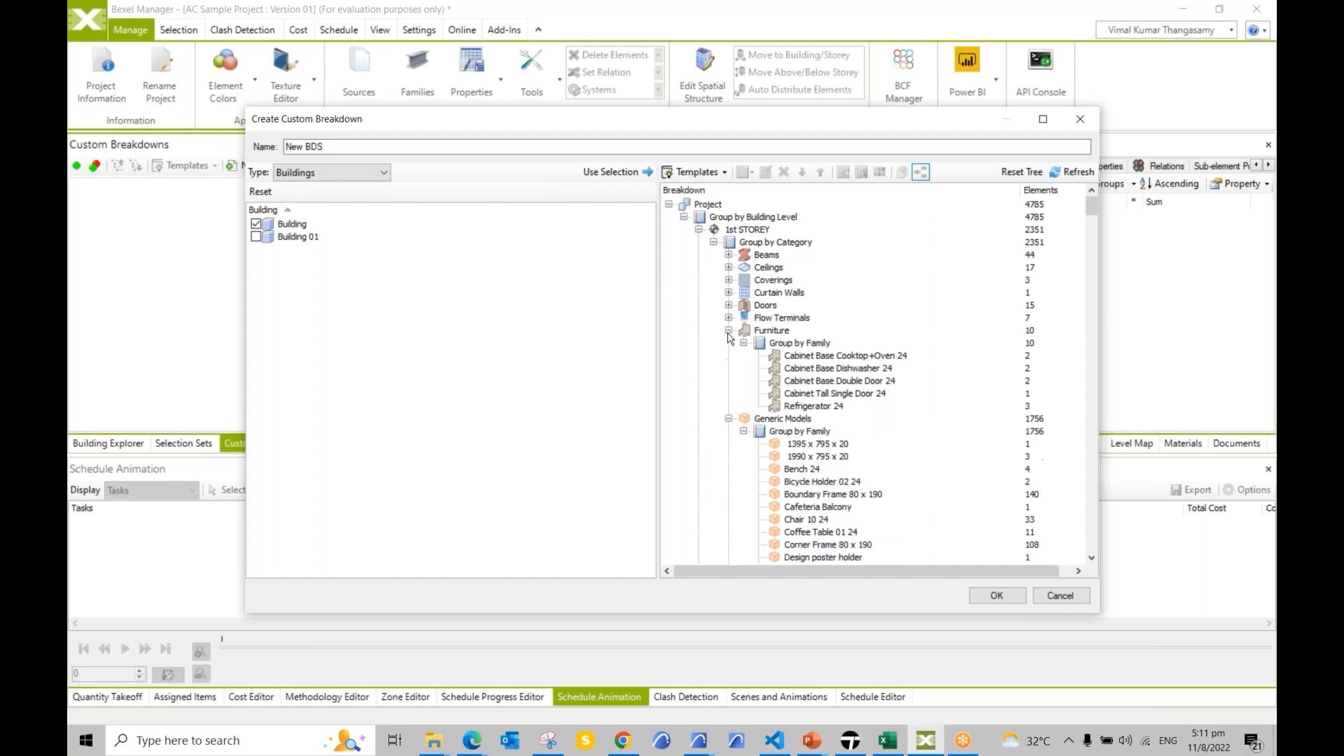
{"action": "left_click", "coordinate": [729, 331]}
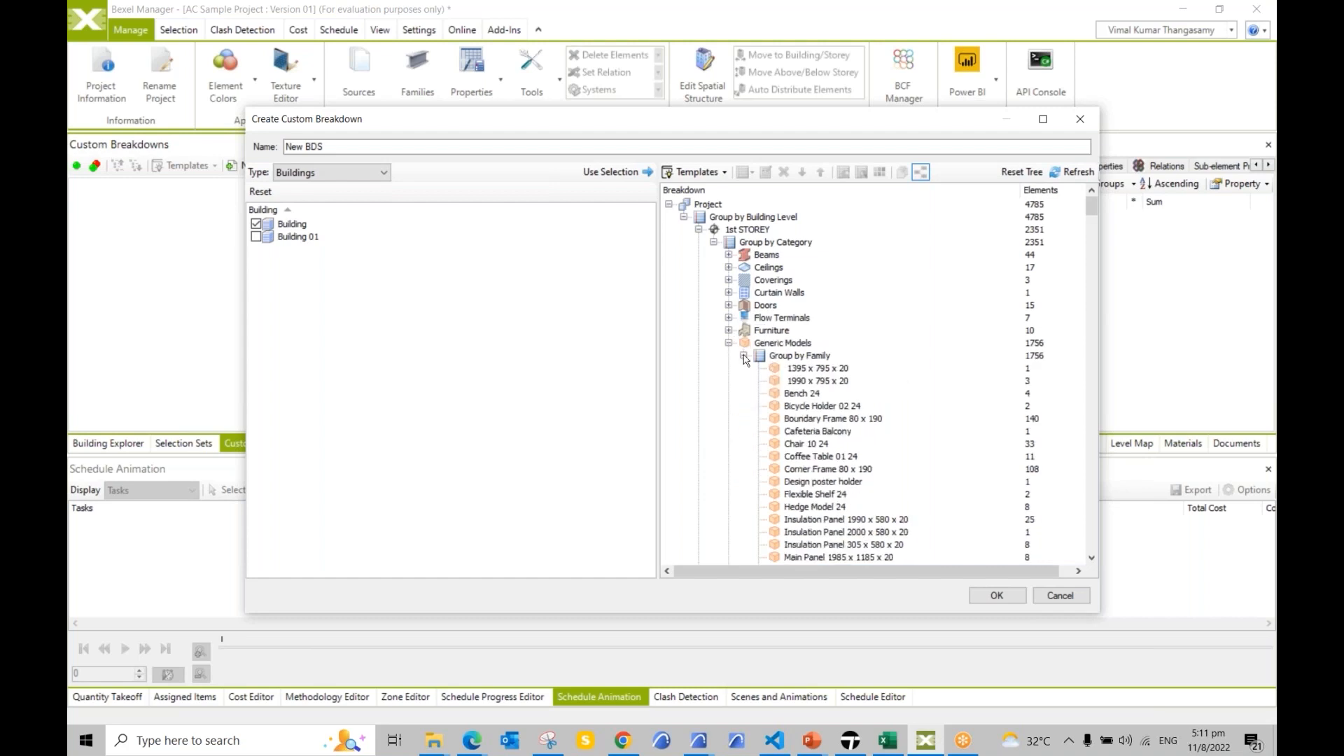
{"action": "left_click", "coordinate": [997, 595]}
{"action": "scroll", "coordinate": [144, 260], "scroll_direction": "down", "scroll_amount": 1}
{"action": "scroll", "coordinate": [151, 287], "scroll_direction": "up", "scroll_amount": 1}
{"action": "scroll", "coordinate": [157, 319], "scroll_direction": "down", "scroll_amount": 1}
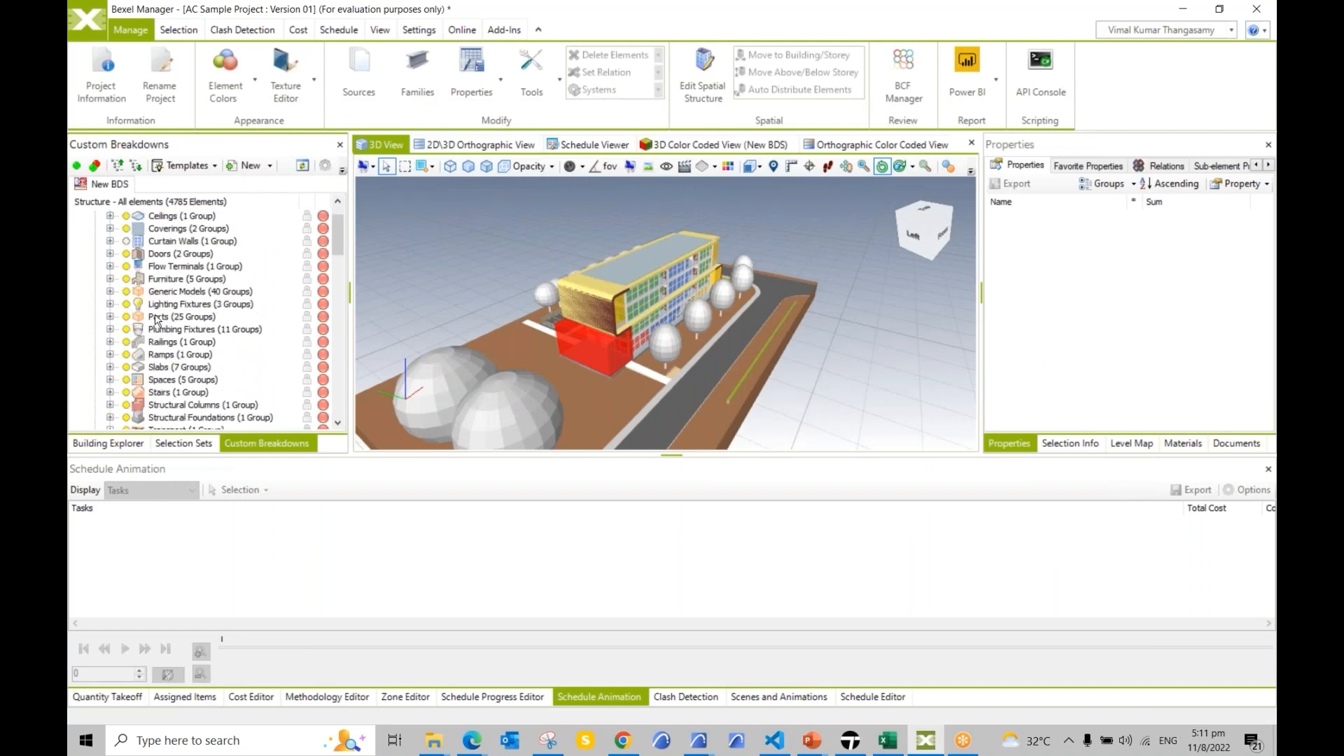
{"action": "scroll", "coordinate": [157, 320], "scroll_direction": "down", "scroll_amount": 1}
{"action": "scroll", "coordinate": [140, 318], "scroll_direction": "down", "scroll_amount": 5}
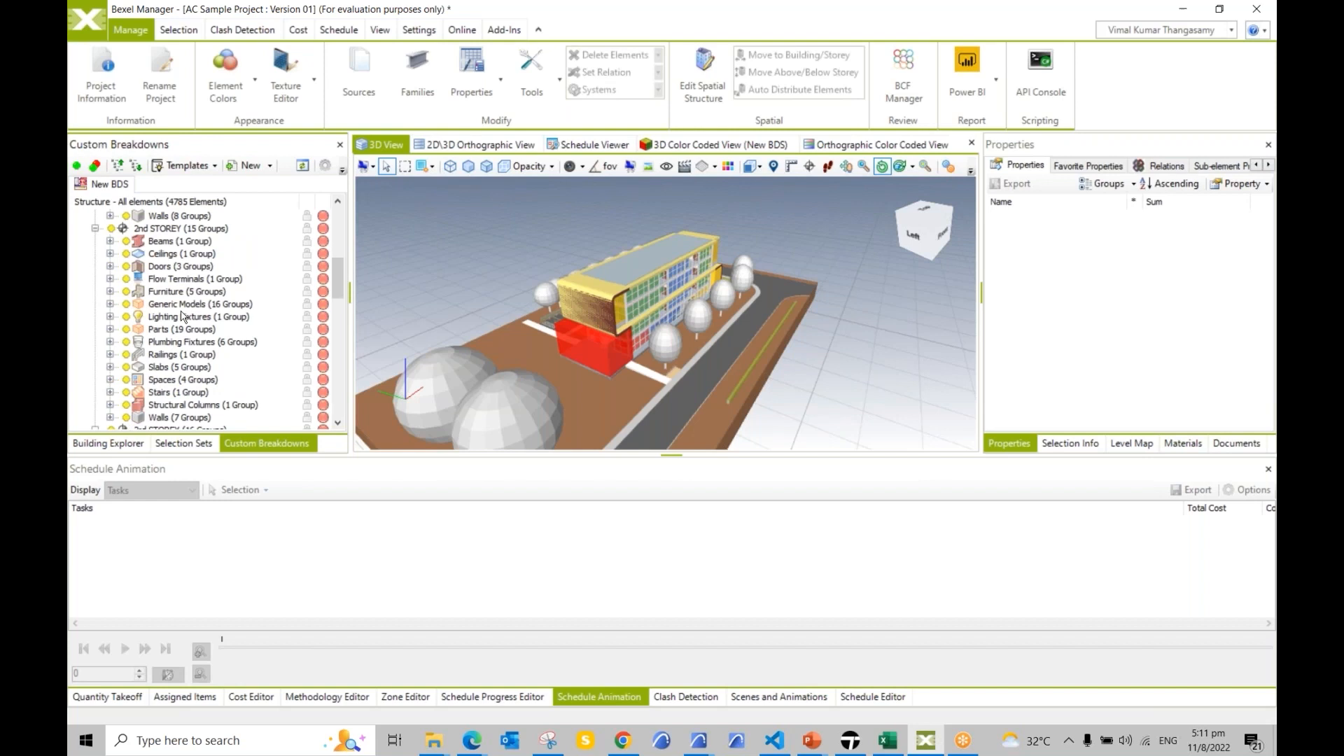
{"action": "left_click", "coordinate": [150, 243]}
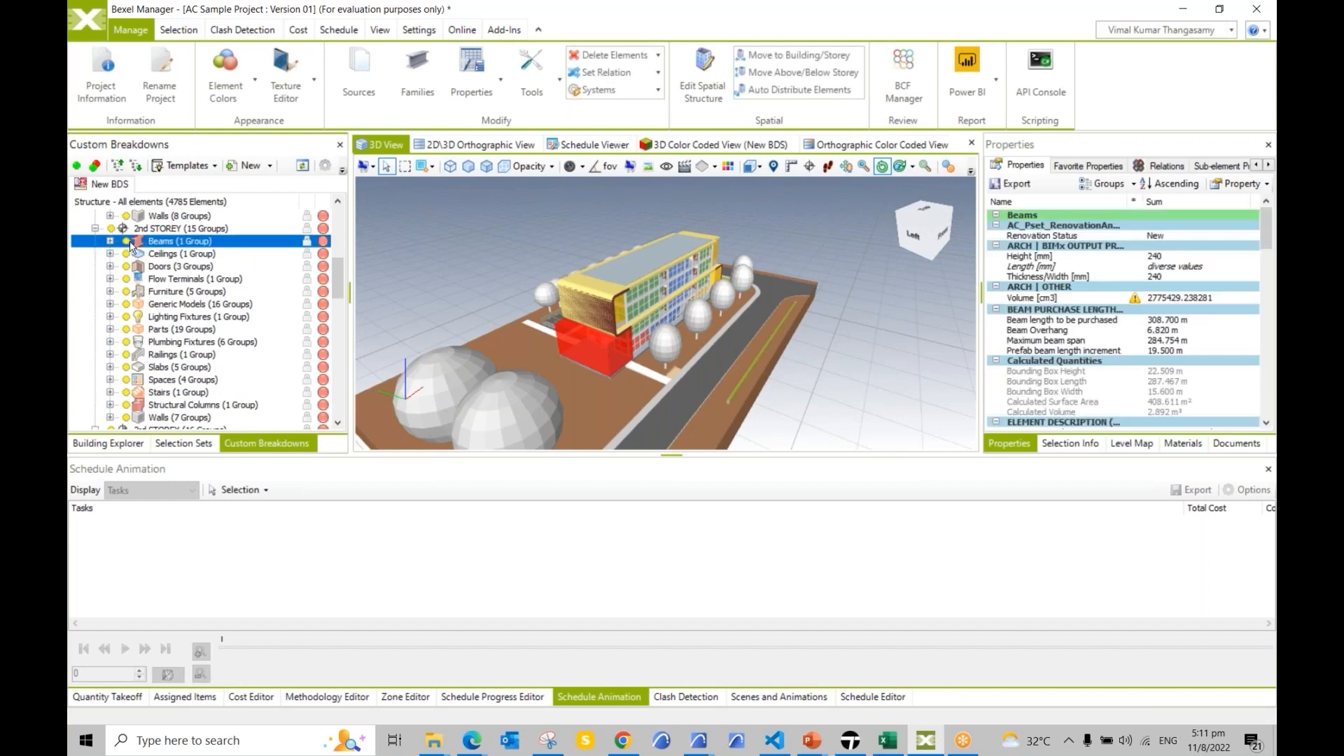
{"action": "right_click", "coordinate": [156, 249]}
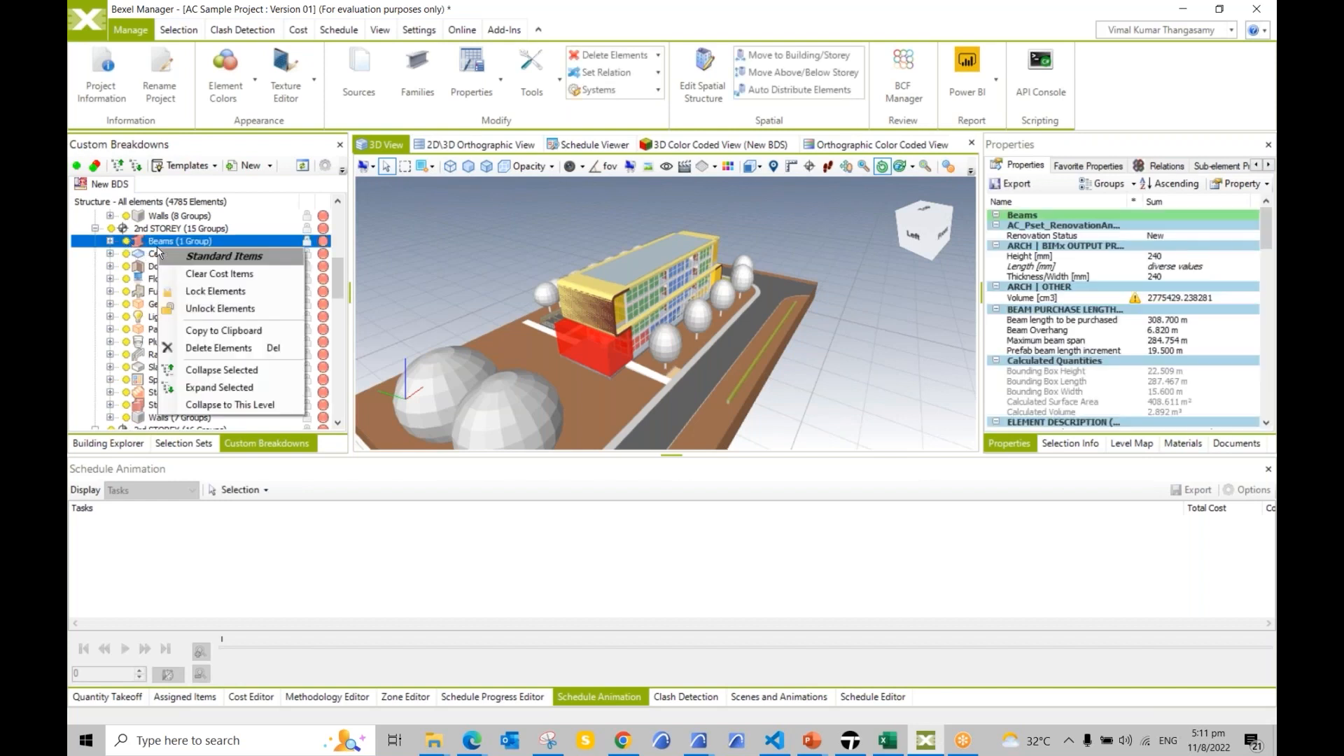
{"action": "left_click", "coordinate": [224, 244]}
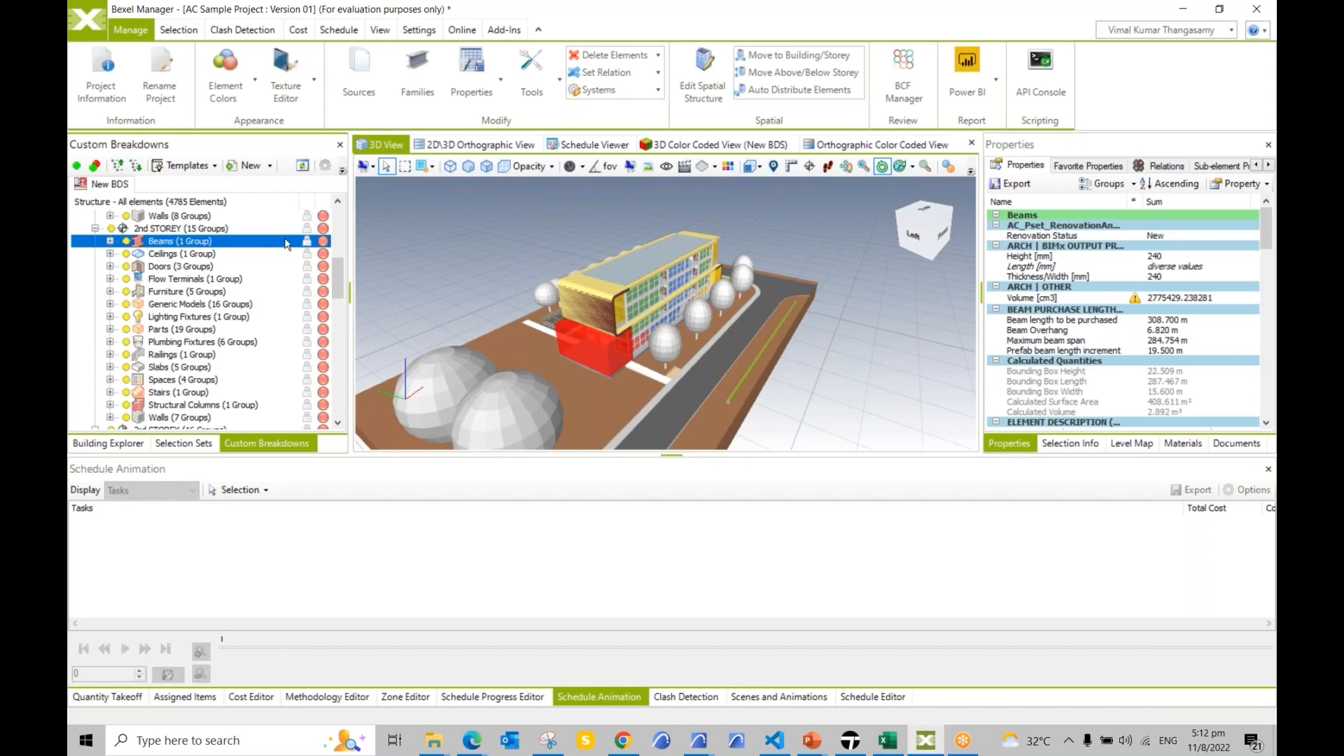
{"action": "right_click", "coordinate": [398, 231]}
{"action": "mouse_move", "coordinate": [438, 240]}
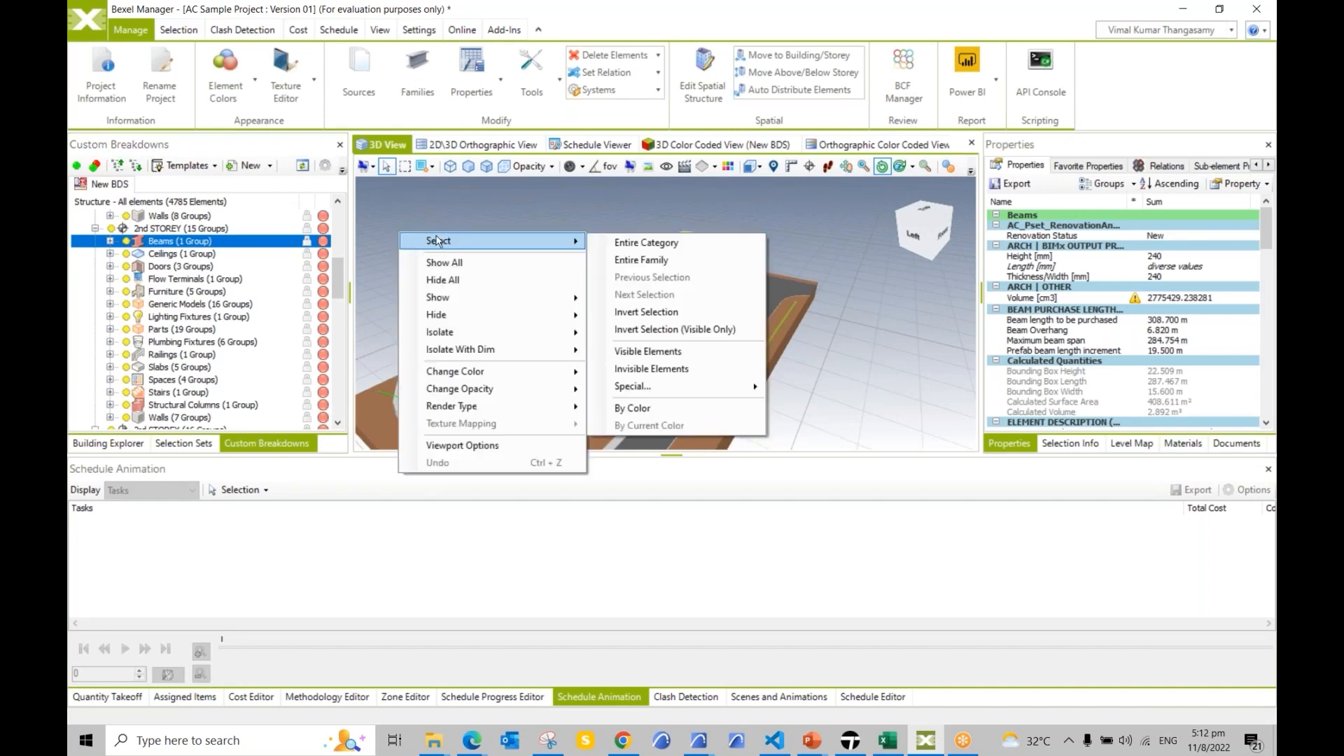
{"action": "mouse_move", "coordinate": [455, 332]}
{"action": "left_click", "coordinate": [644, 333]}
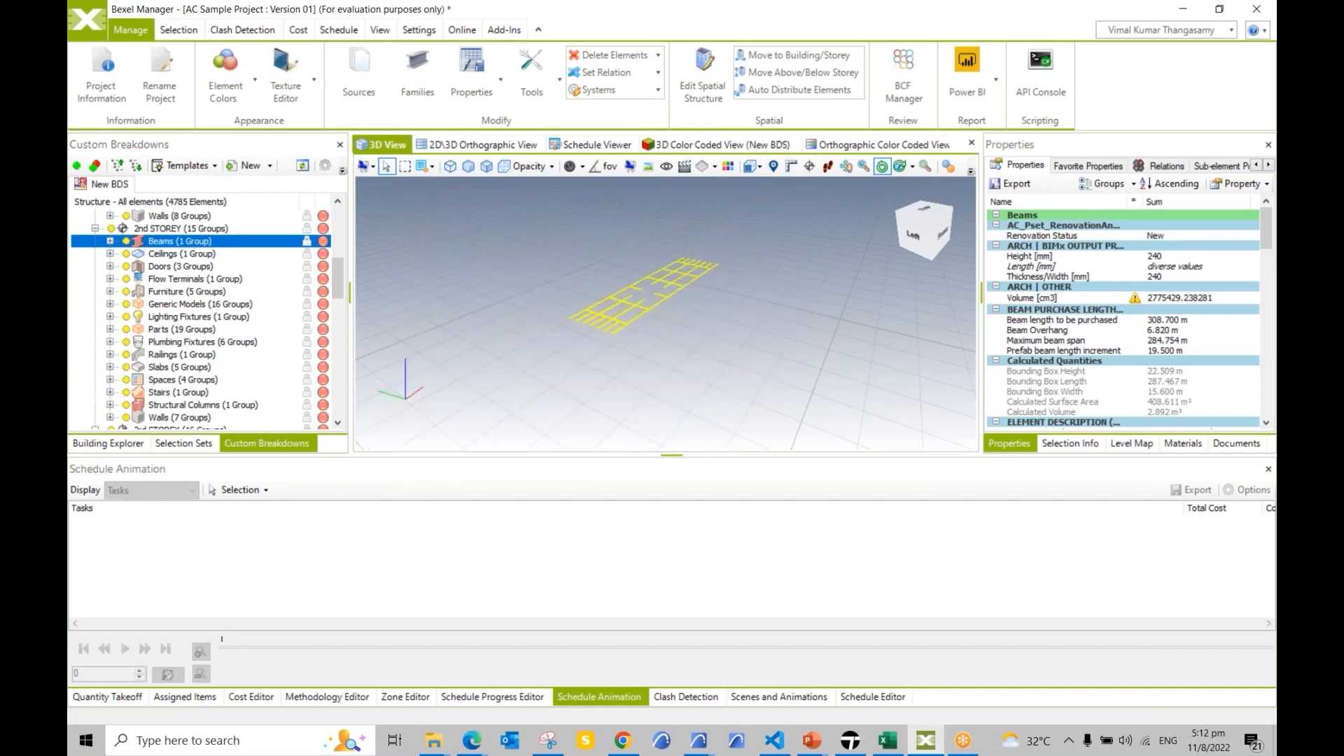
{"action": "scroll", "coordinate": [638, 315], "scroll_direction": "up", "scroll_amount": 5}
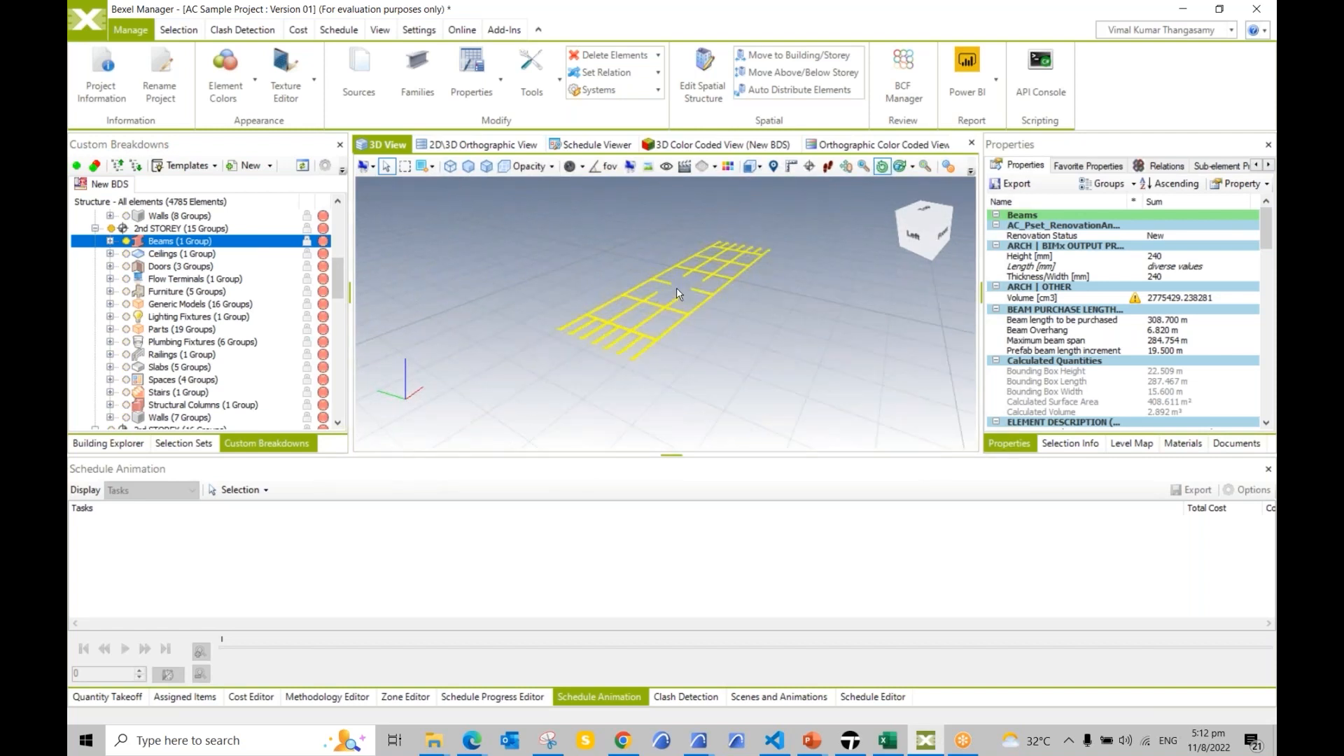
{"action": "middle_click_drag", "start_coordinate": [680, 313], "coordinate": [707, 313]}
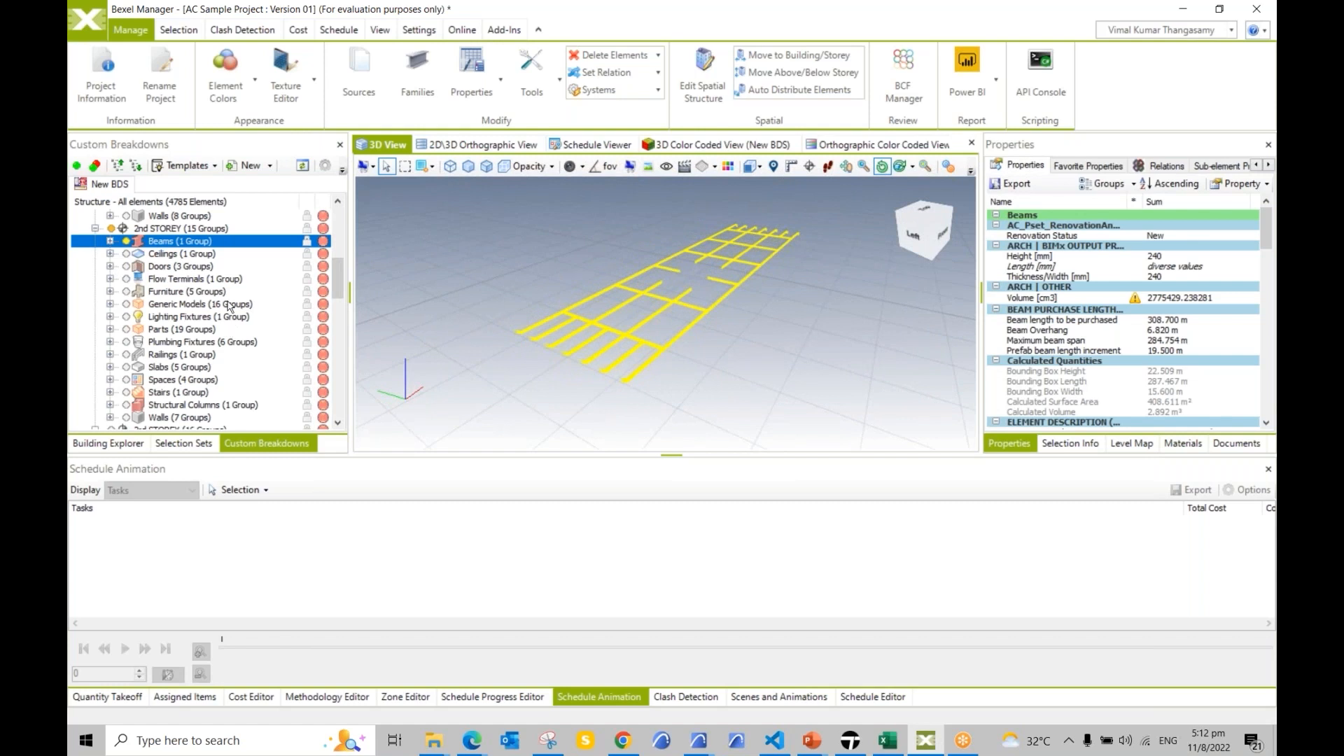
{"action": "scroll", "coordinate": [230, 322], "scroll_direction": "down", "scroll_amount": 10}
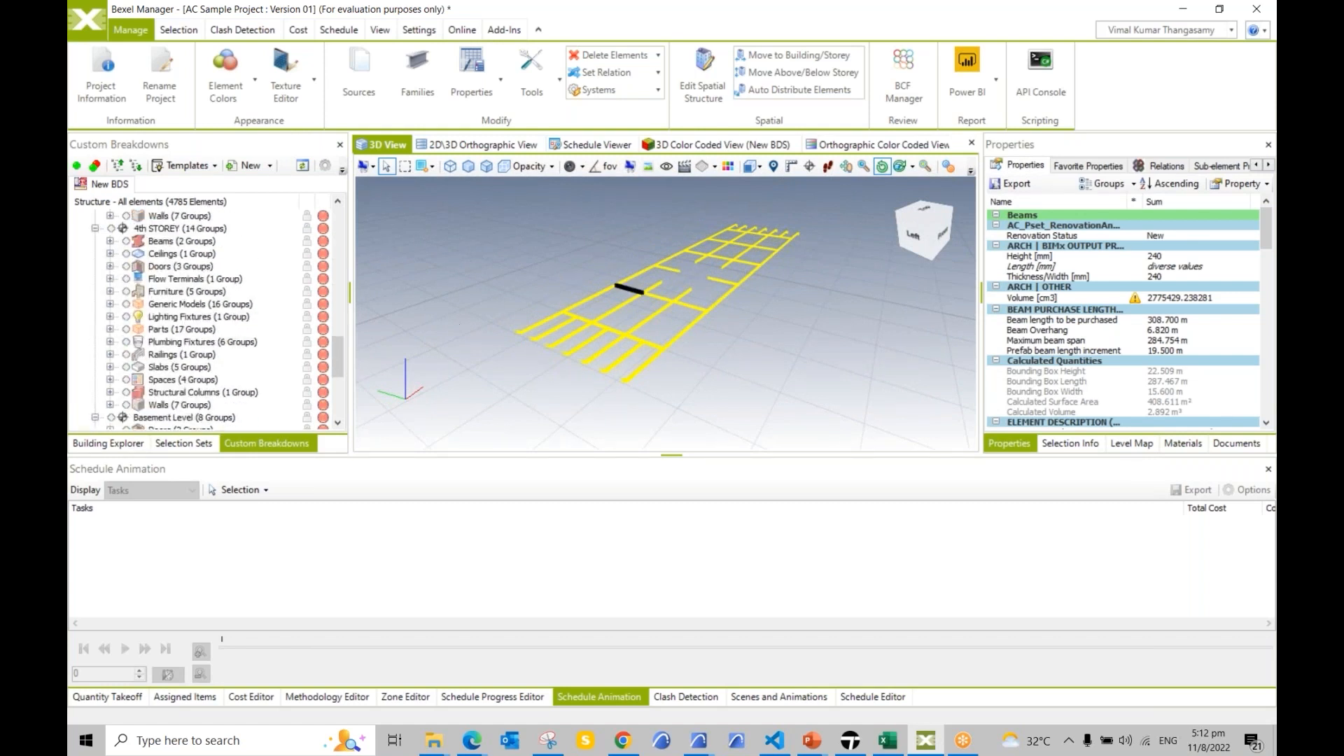
{"action": "middle_click_drag", "start_coordinate": [730, 351], "coordinate": [560, 262]}
{"action": "right_click", "coordinate": [498, 217]}
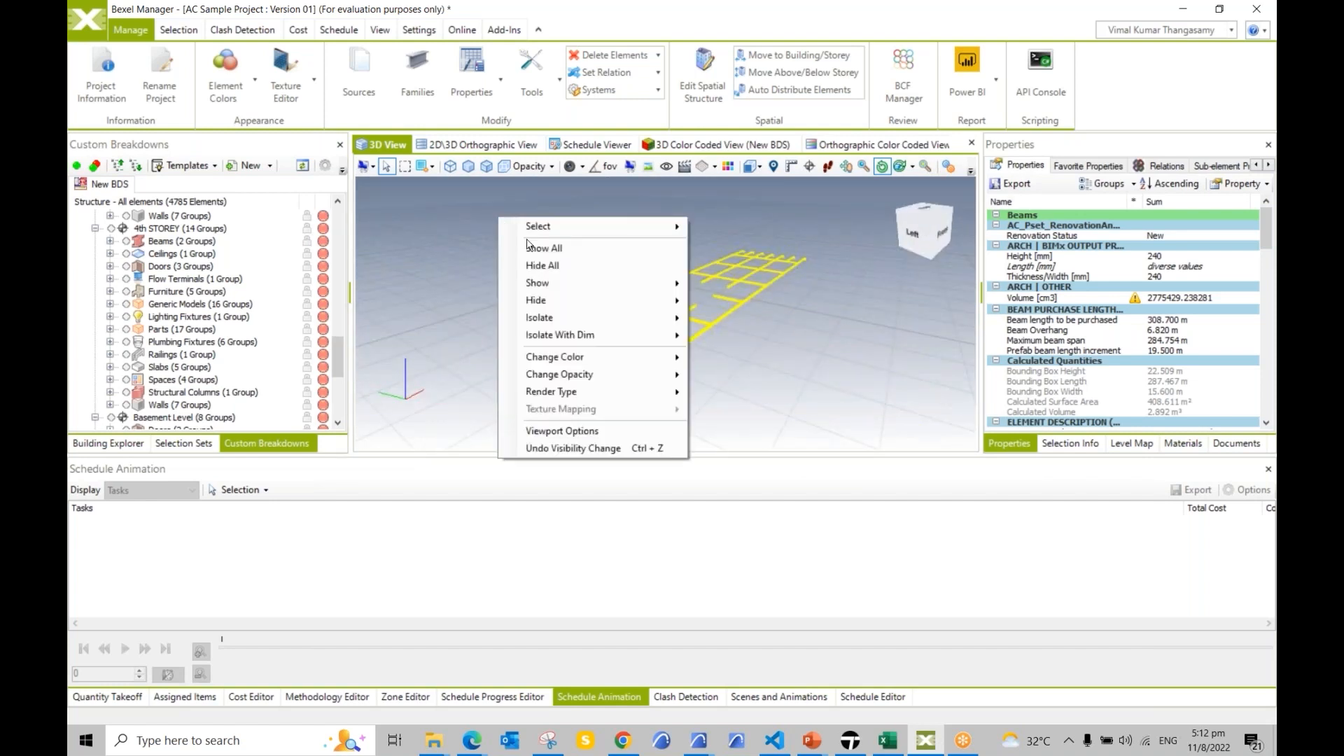
{"action": "left_click", "coordinate": [544, 249]}
{"action": "middle_click_drag", "start_coordinate": [609, 294], "coordinate": [611, 302]}
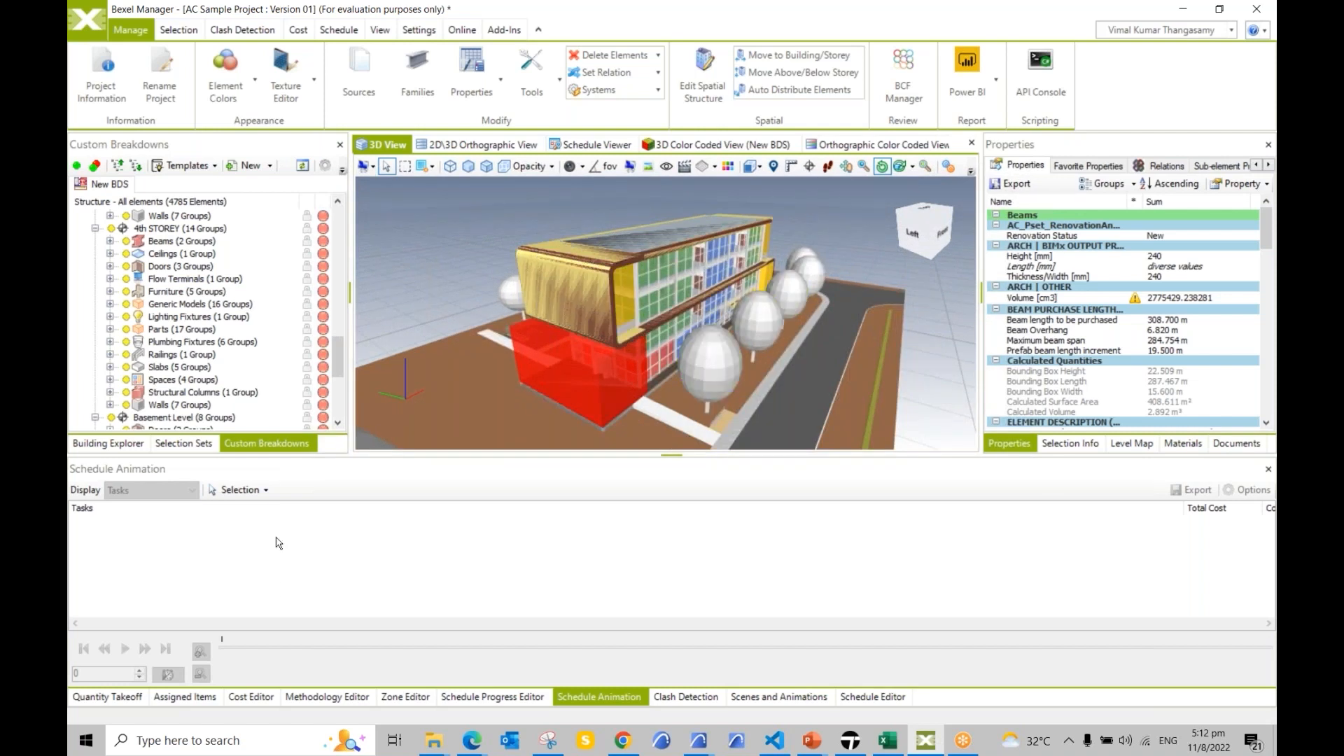
Step: Open the Cost Editor and look through the cost items, resources and classification lists
{"action": "left_click", "coordinate": [251, 698]}
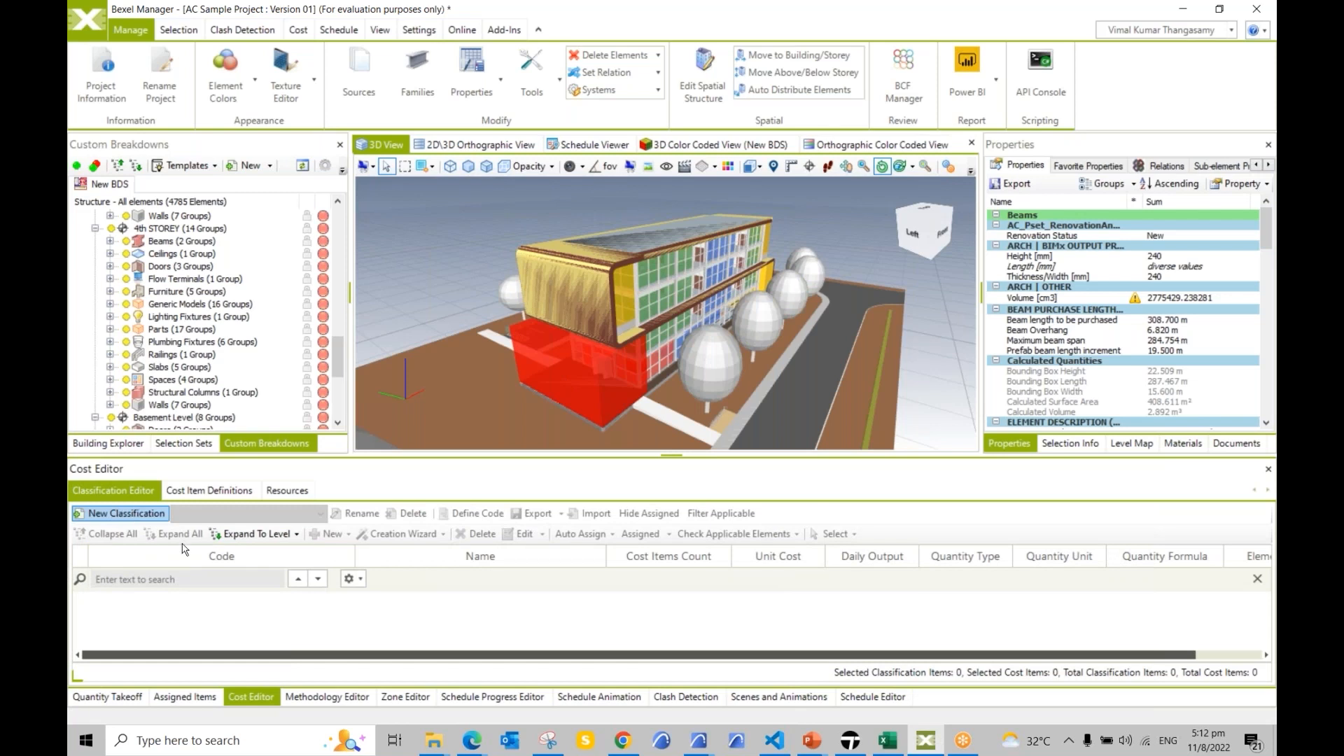
{"action": "left_click", "coordinate": [261, 698]}
{"action": "left_click", "coordinate": [263, 700]}
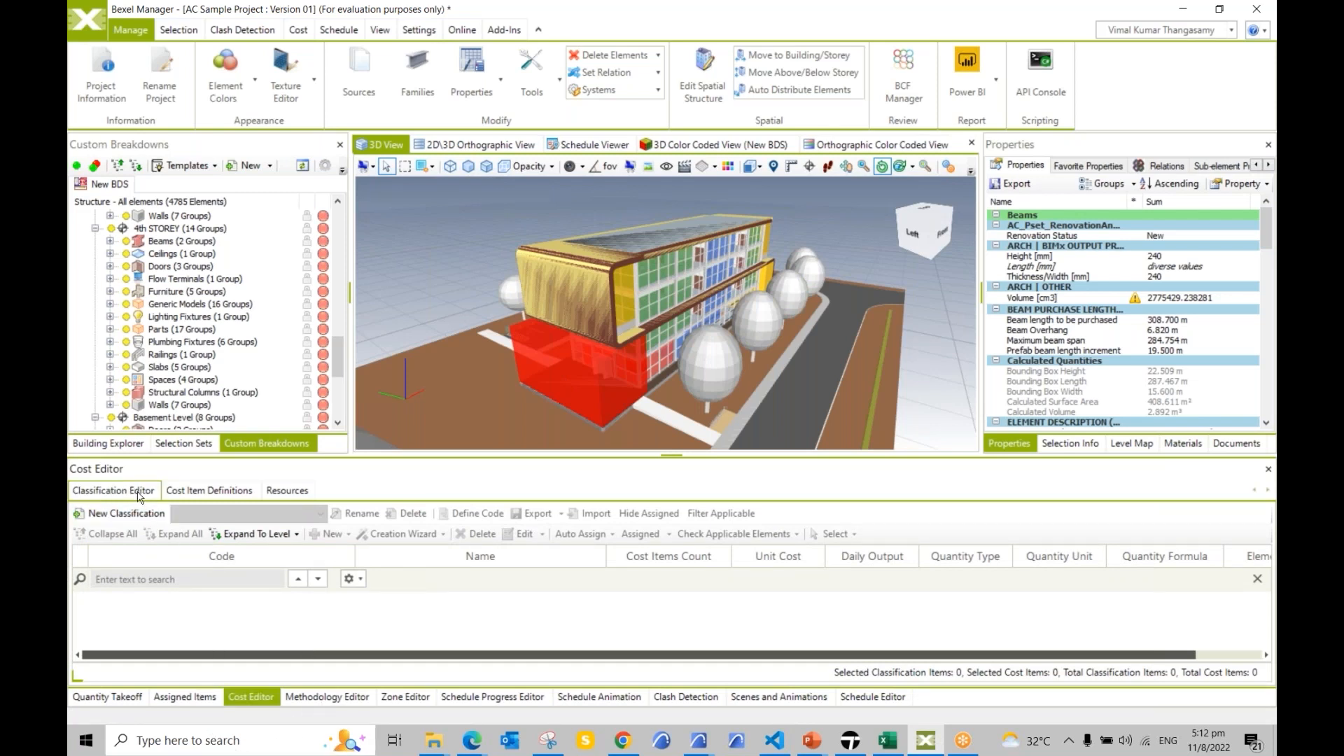
{"action": "left_click", "coordinate": [209, 491]}
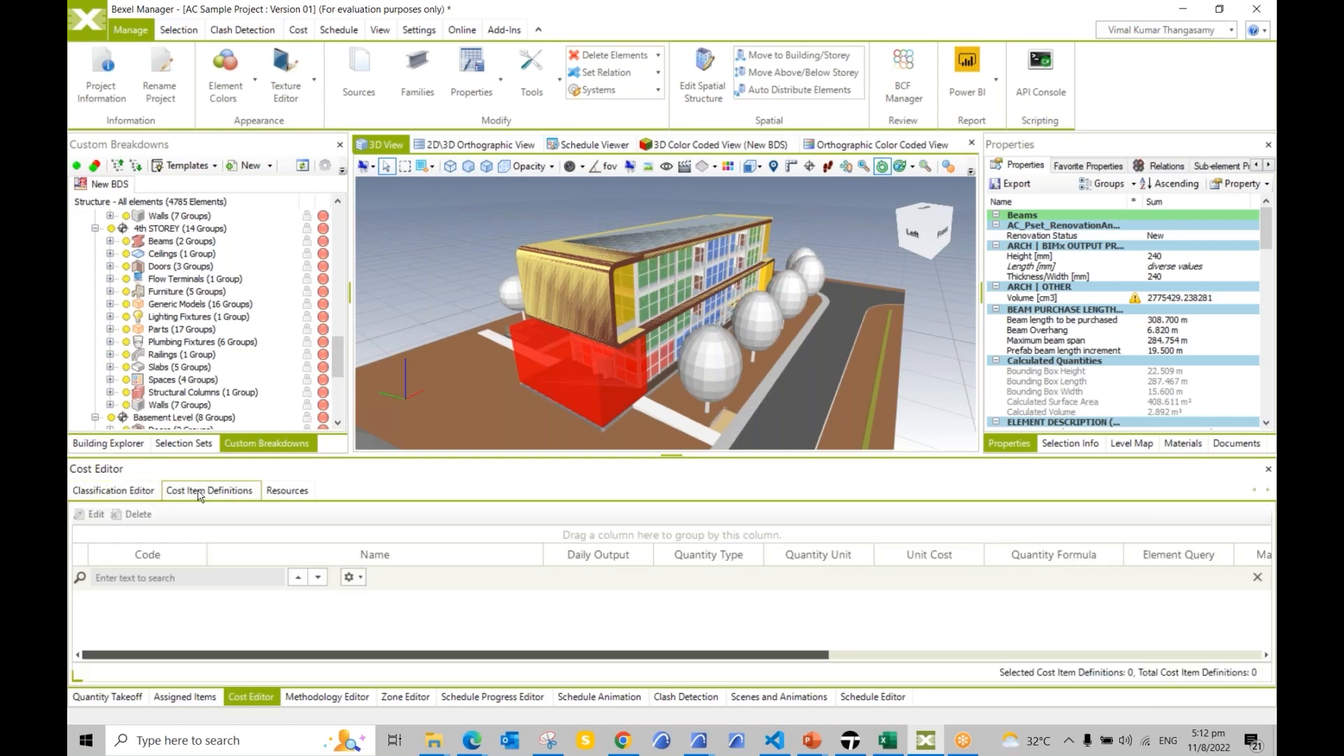
{"action": "left_click", "coordinate": [283, 492]}
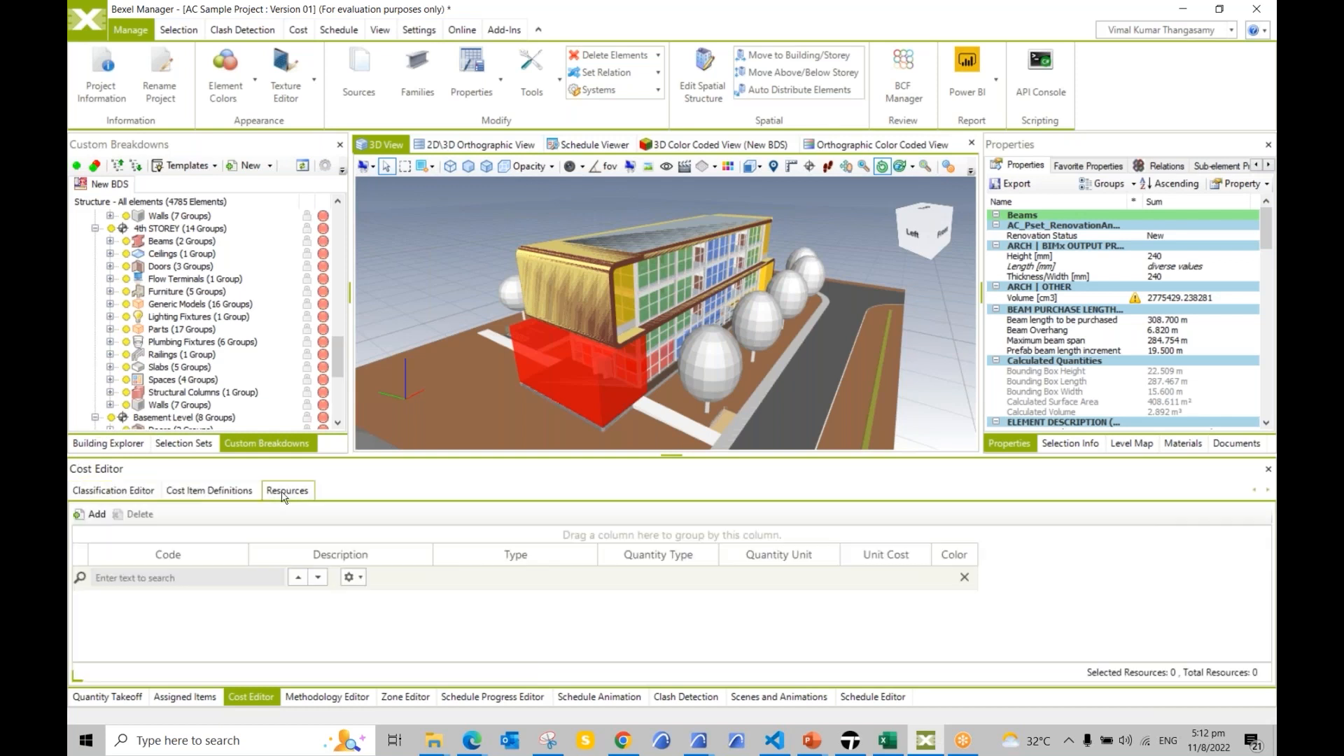
{"action": "left_click", "coordinate": [115, 491]}
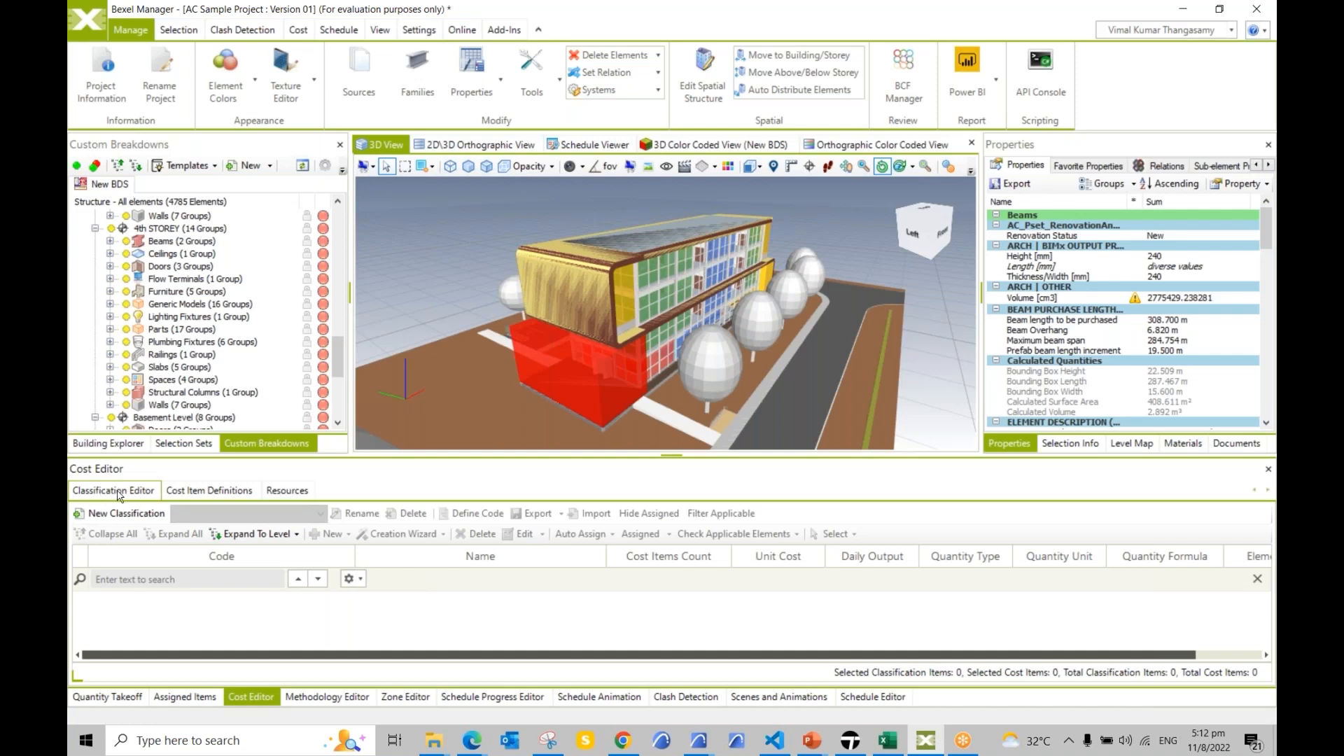
Step: Create a new cost classification named 'New Cost Classification'
{"action": "left_click", "coordinate": [140, 516]}
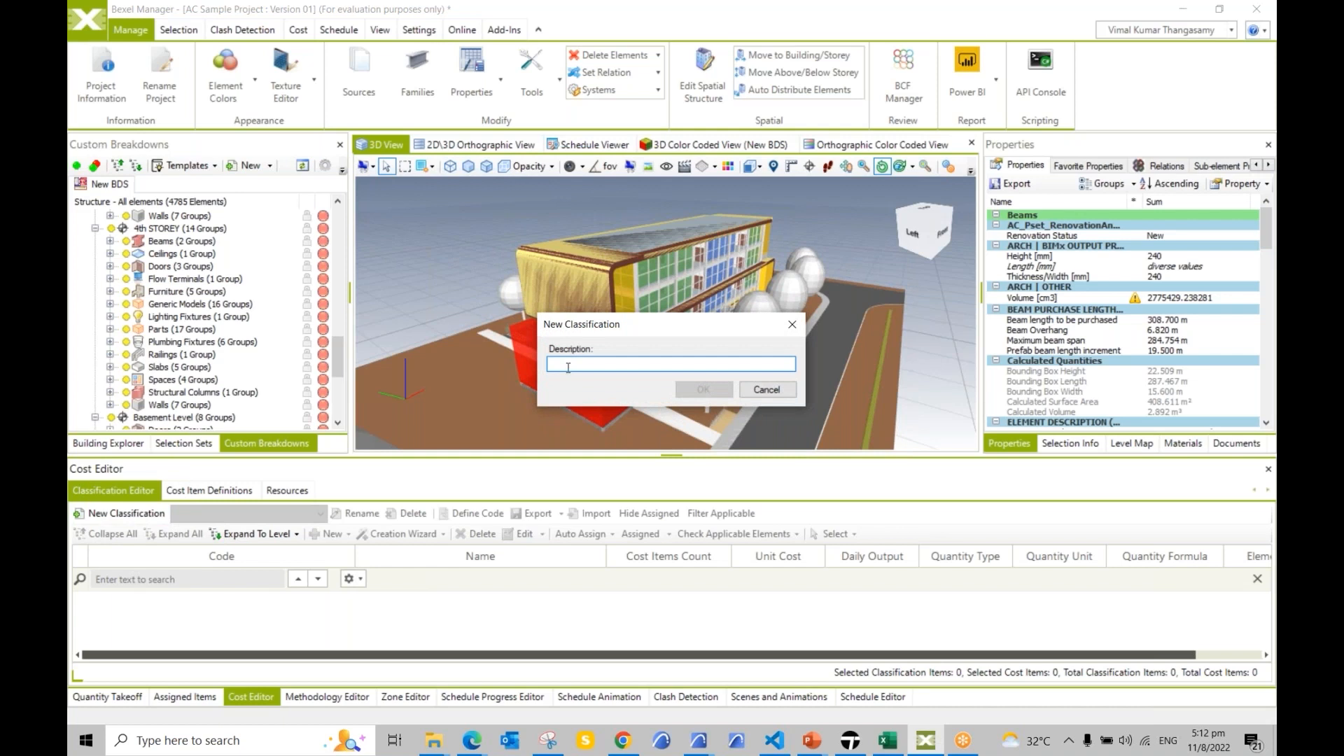
{"action": "type", "text": "New"}
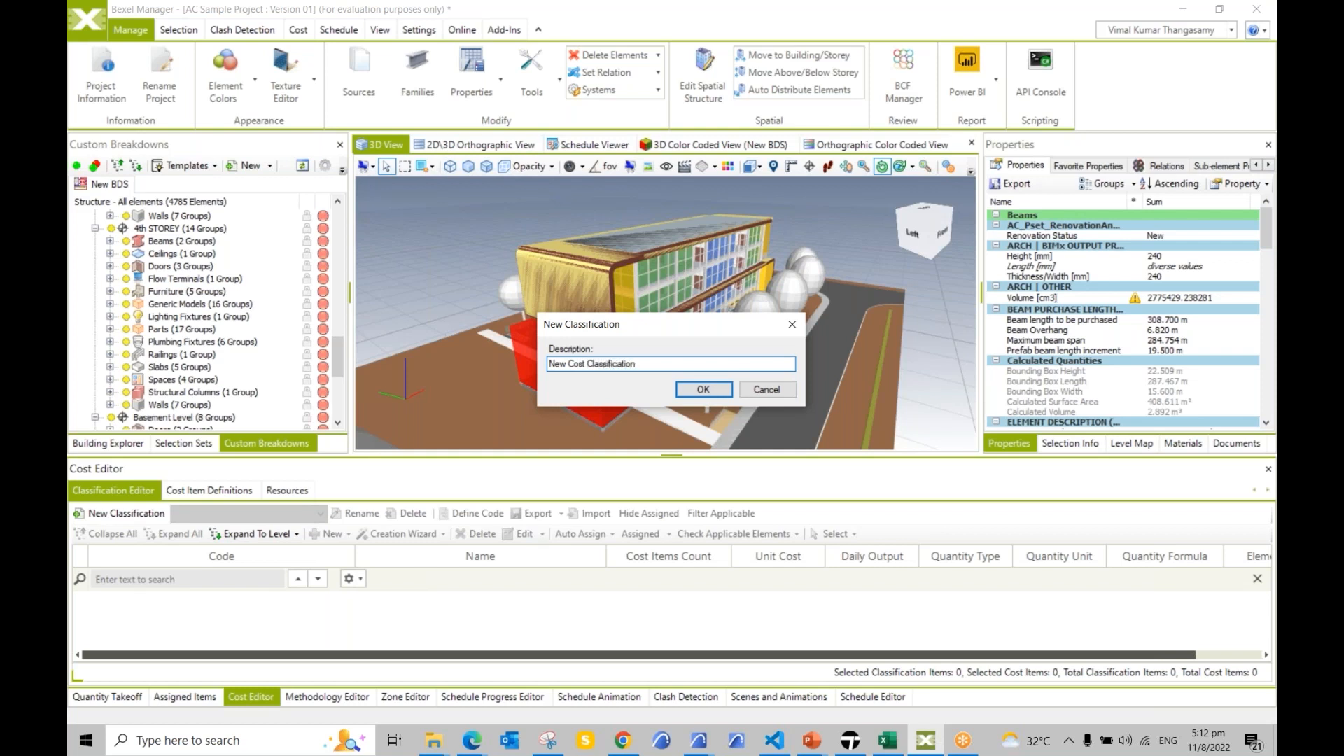
{"action": "type", "text": "Cost Classification"}
{"action": "left_click", "coordinate": [703, 390]}
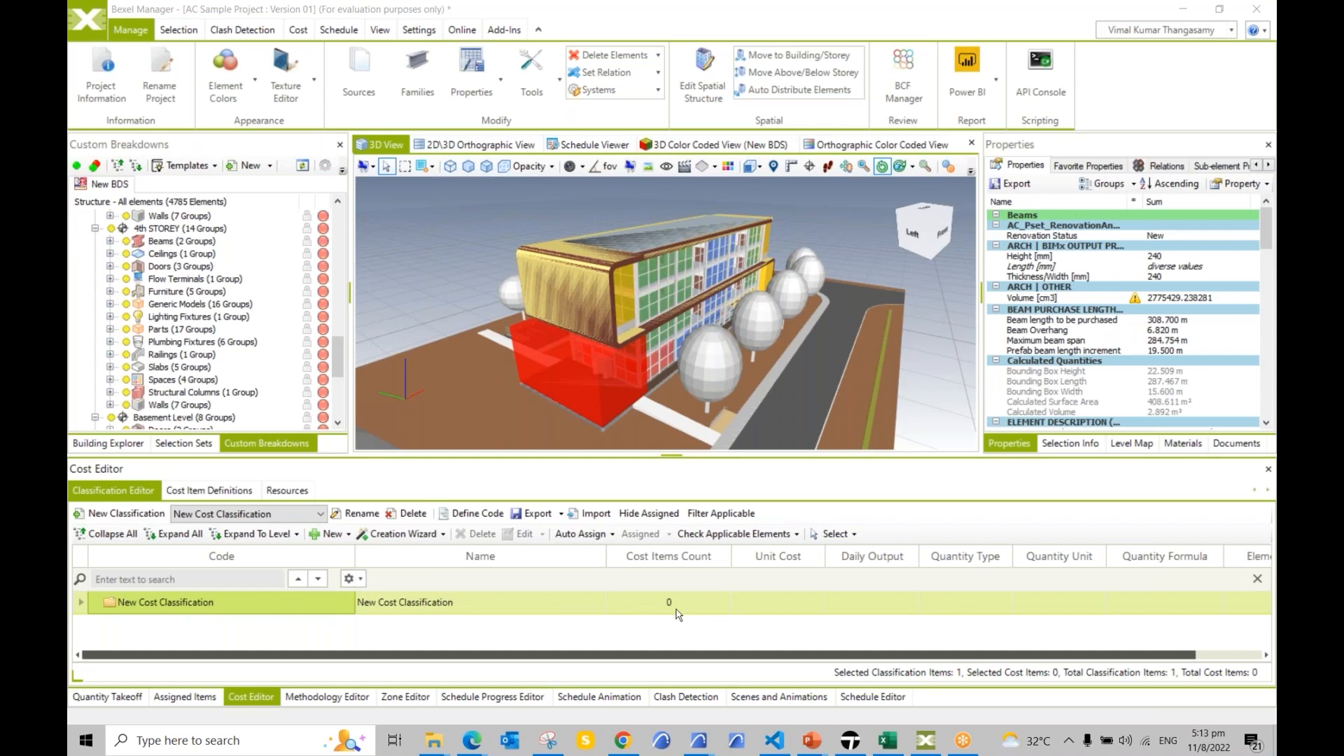
{"action": "left_click", "coordinate": [442, 535]}
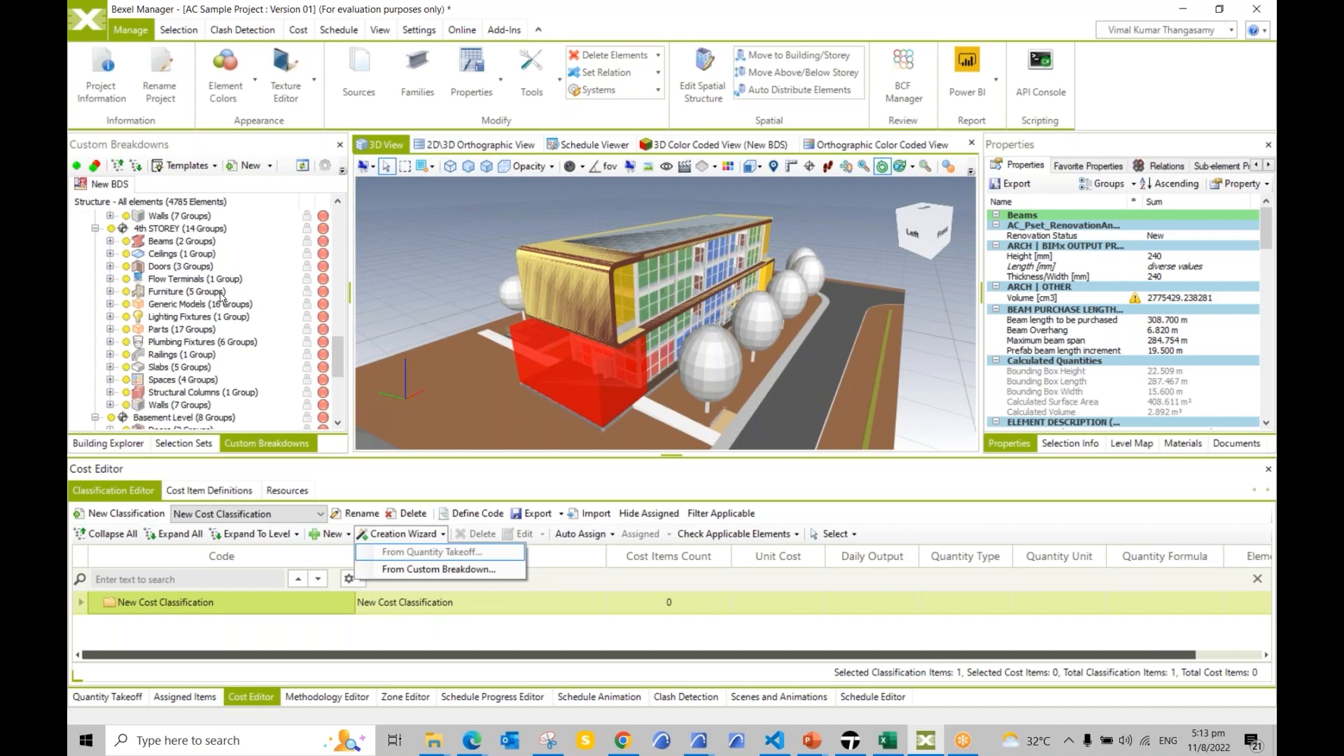
Step: Generate cost items from the custom breakdown with code [None] and measurement rules from the custom breakdown
{"action": "left_click", "coordinate": [208, 596]}
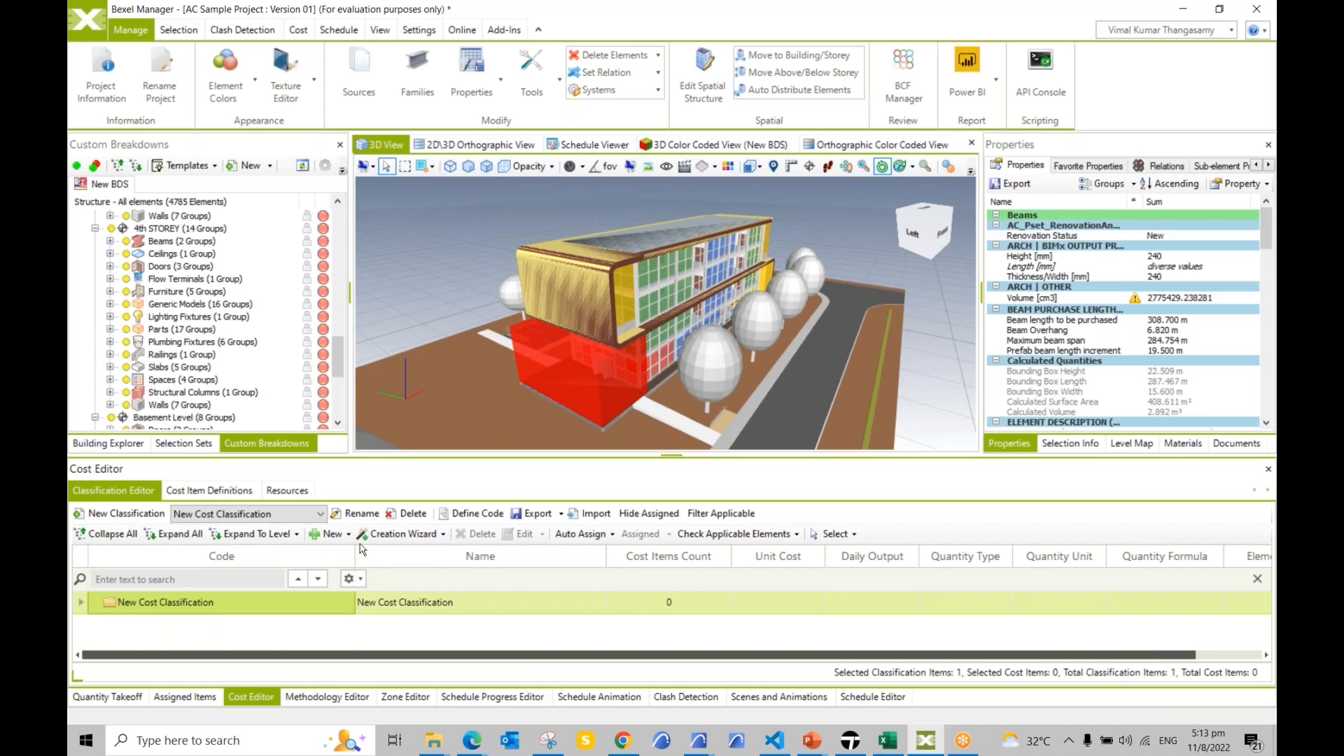
{"action": "left_click", "coordinate": [403, 534]}
{"action": "left_click", "coordinate": [409, 569]}
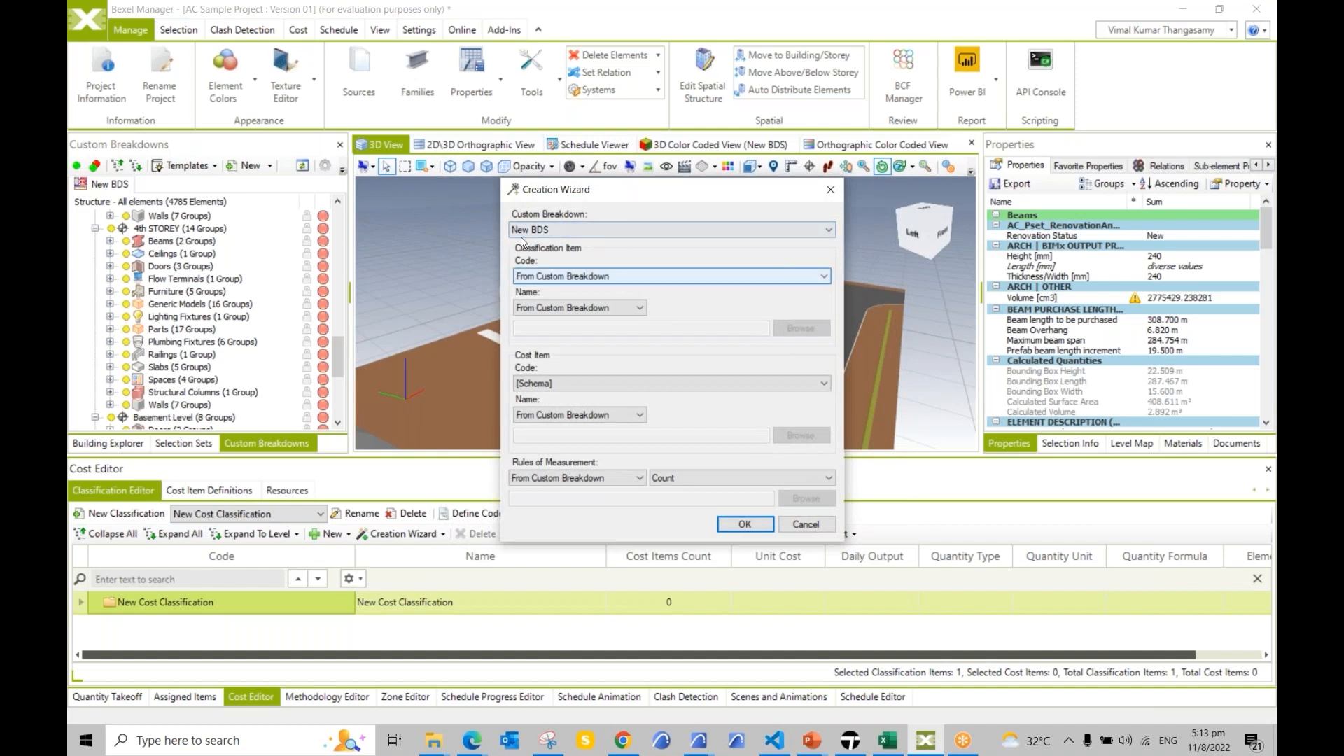
{"action": "left_click", "coordinate": [585, 383]}
{"action": "left_click", "coordinate": [530, 415]}
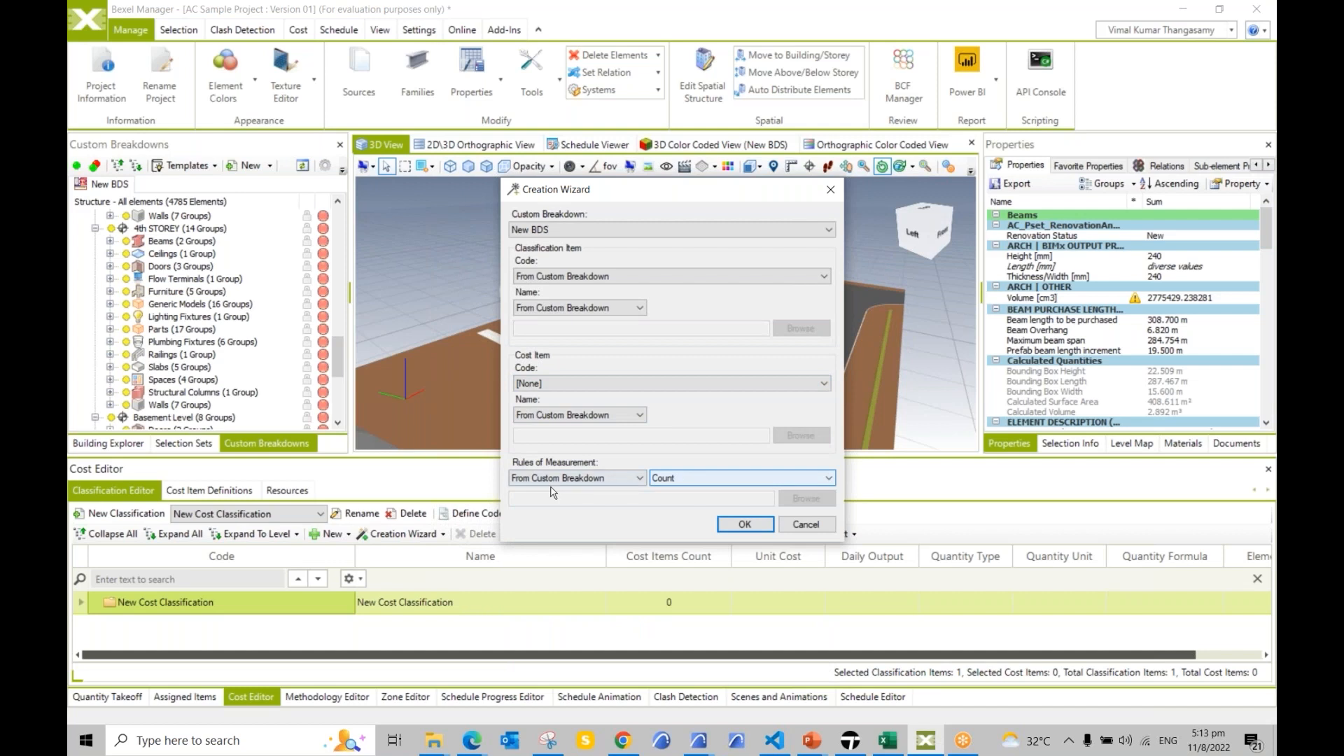
{"action": "left_click", "coordinate": [606, 479]}
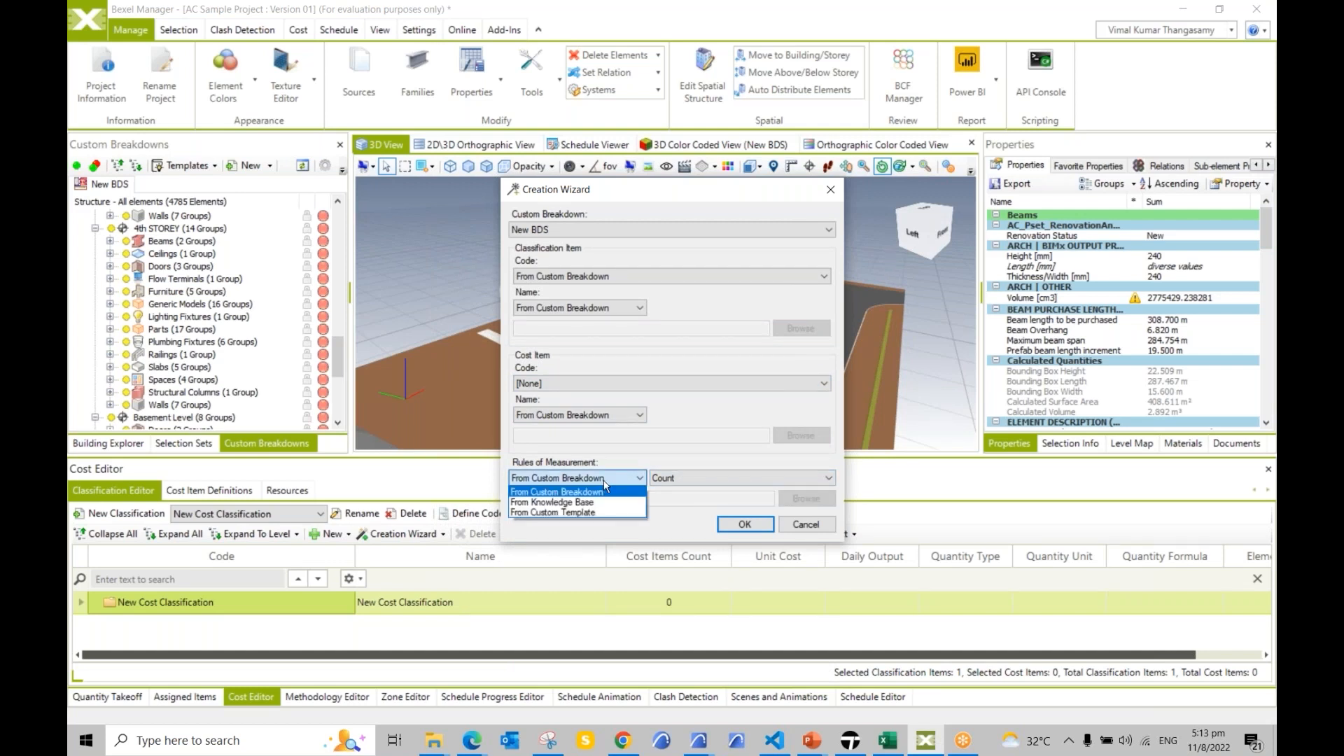
{"action": "left_click", "coordinate": [570, 502]}
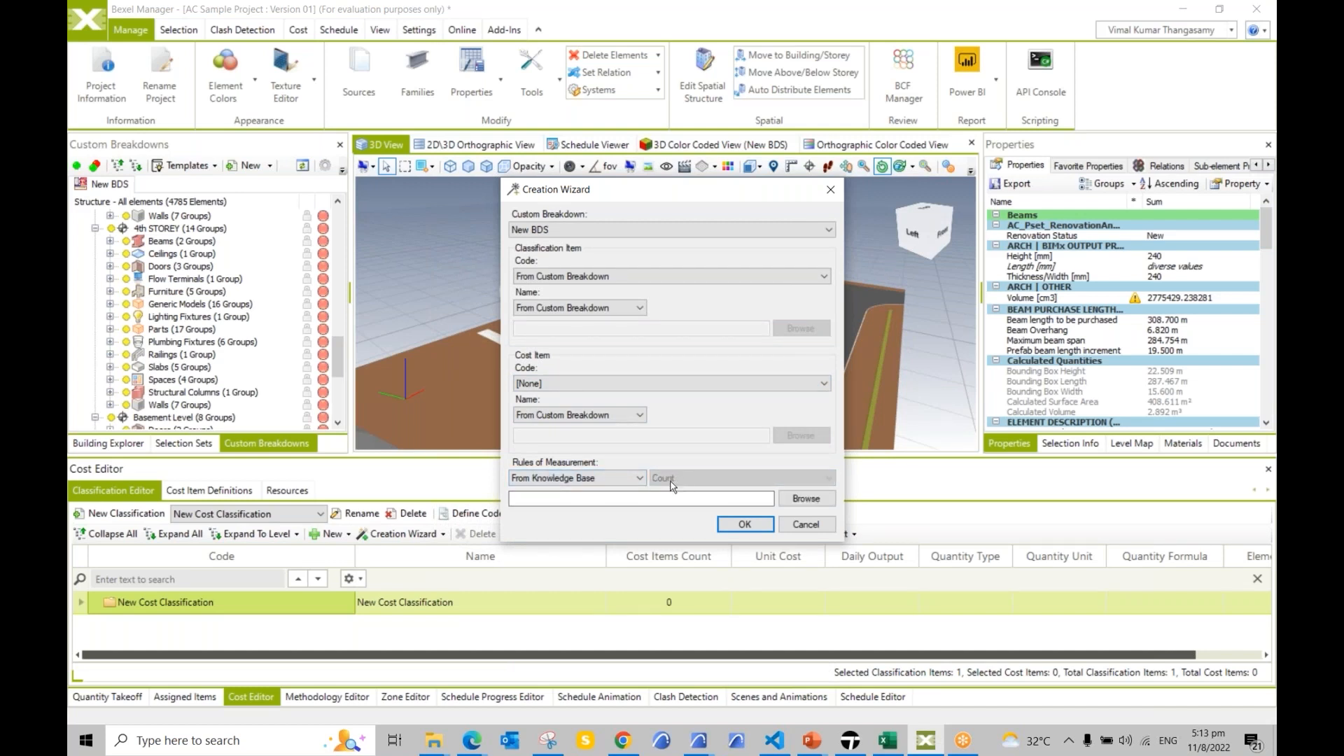
{"action": "left_click", "coordinate": [623, 479]}
{"action": "left_click", "coordinate": [606, 498]}
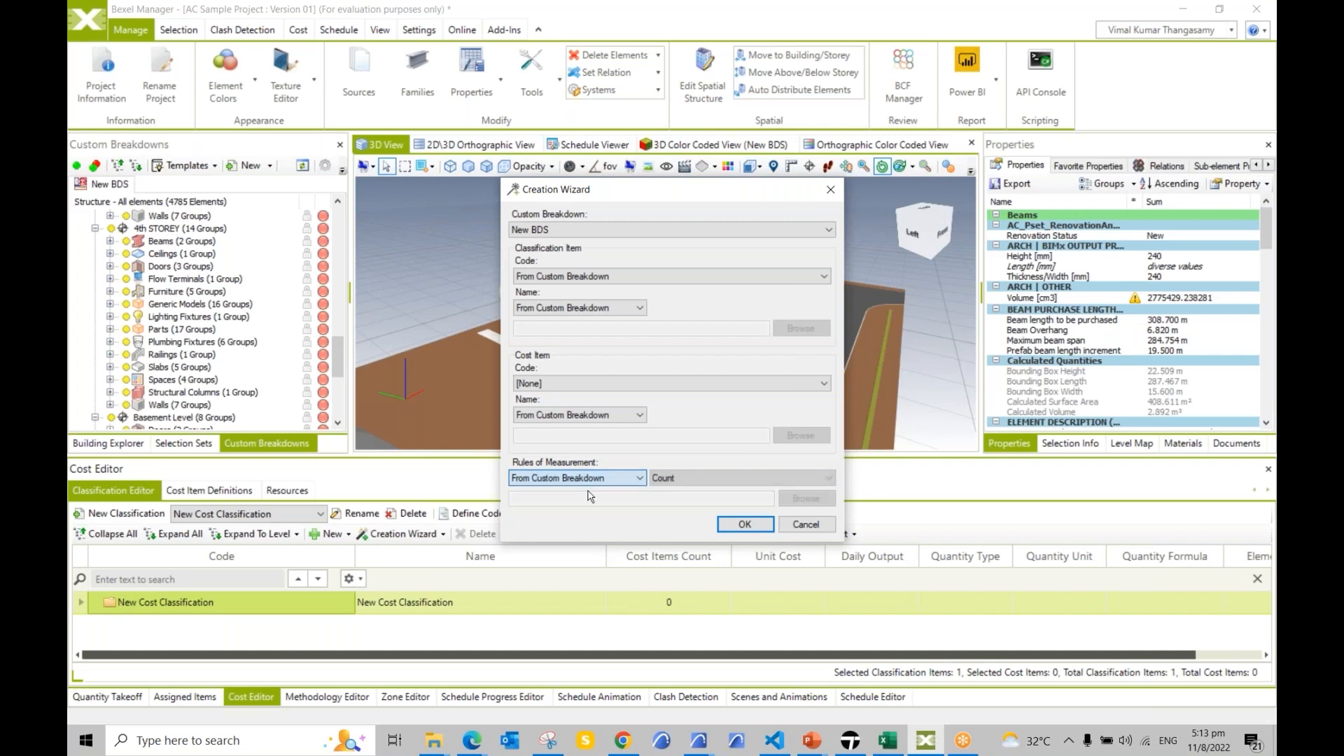
{"action": "left_click", "coordinate": [741, 527]}
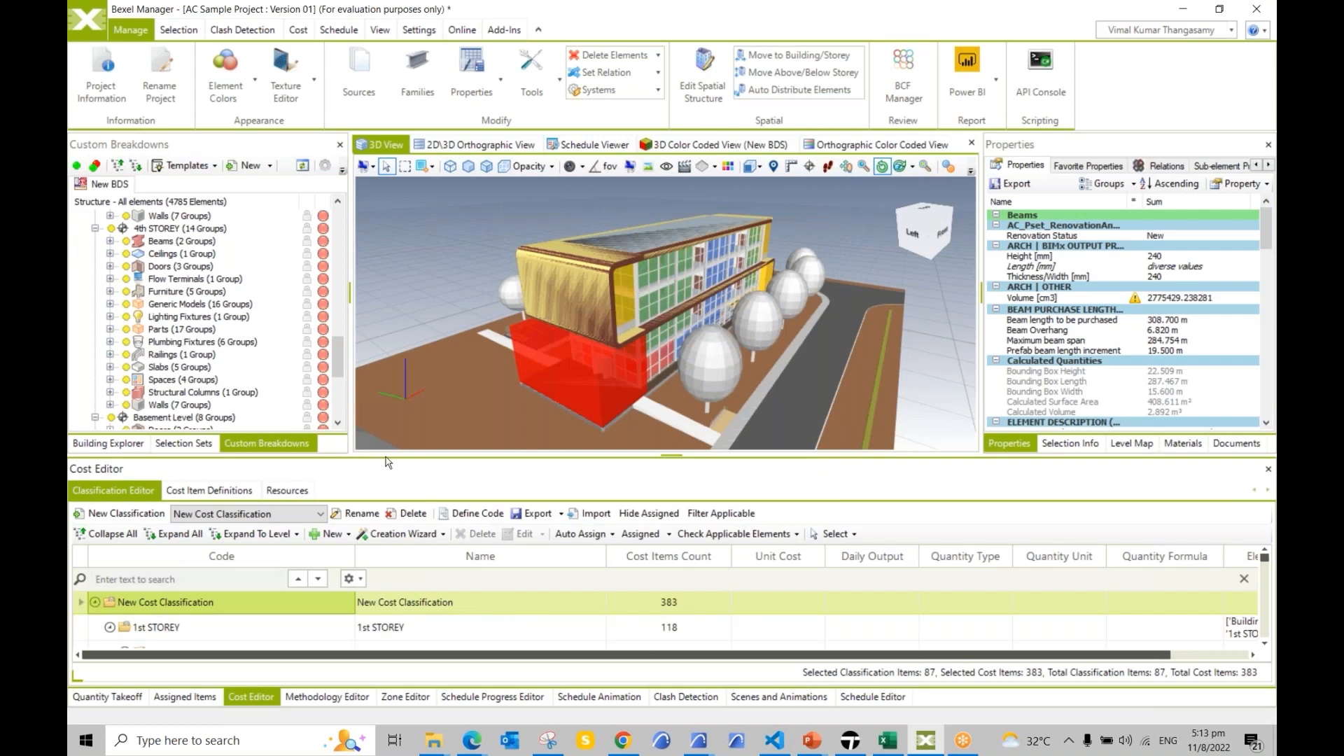
Step: Enlarge the cost classification grid and collapse the 1st through 4th STOREY groups
{"action": "left_click_drag", "start_coordinate": [386, 457], "coordinate": [387, 326]}
{"action": "left_click", "coordinate": [168, 522]}
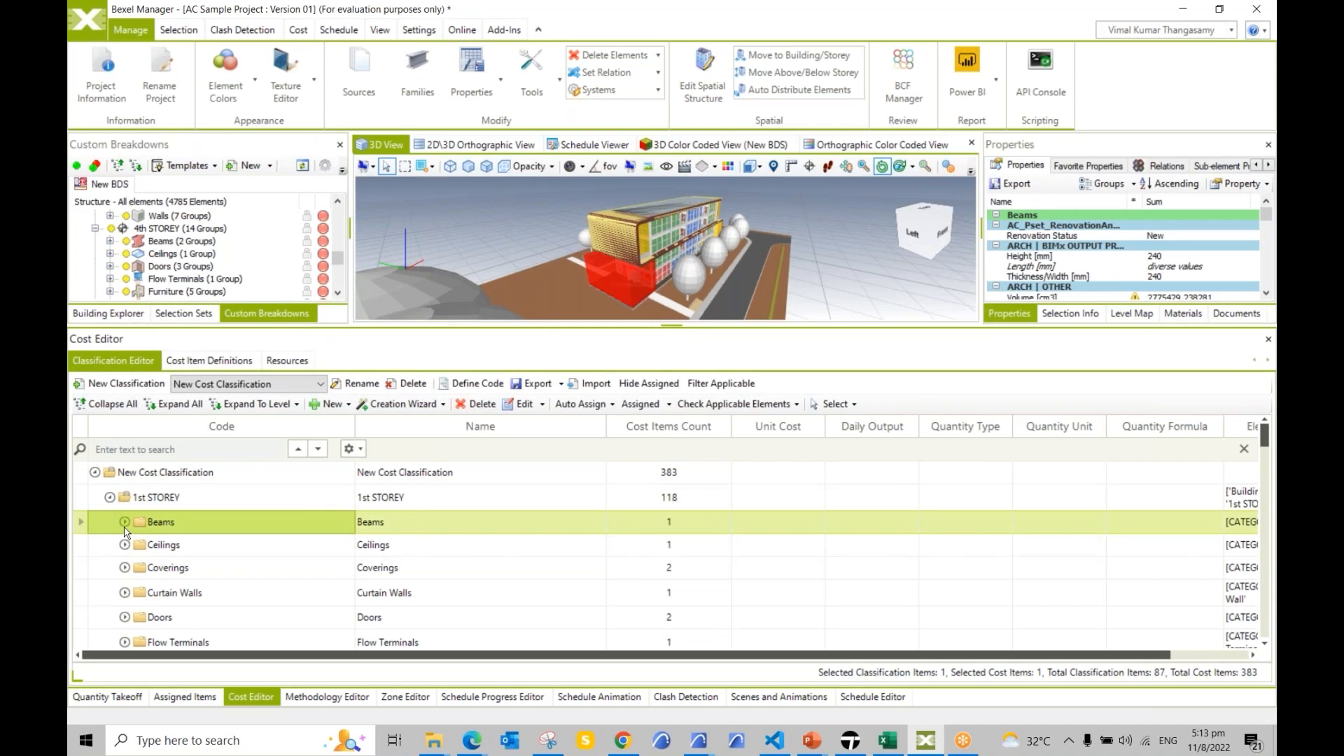
{"action": "left_click", "coordinate": [125, 523]}
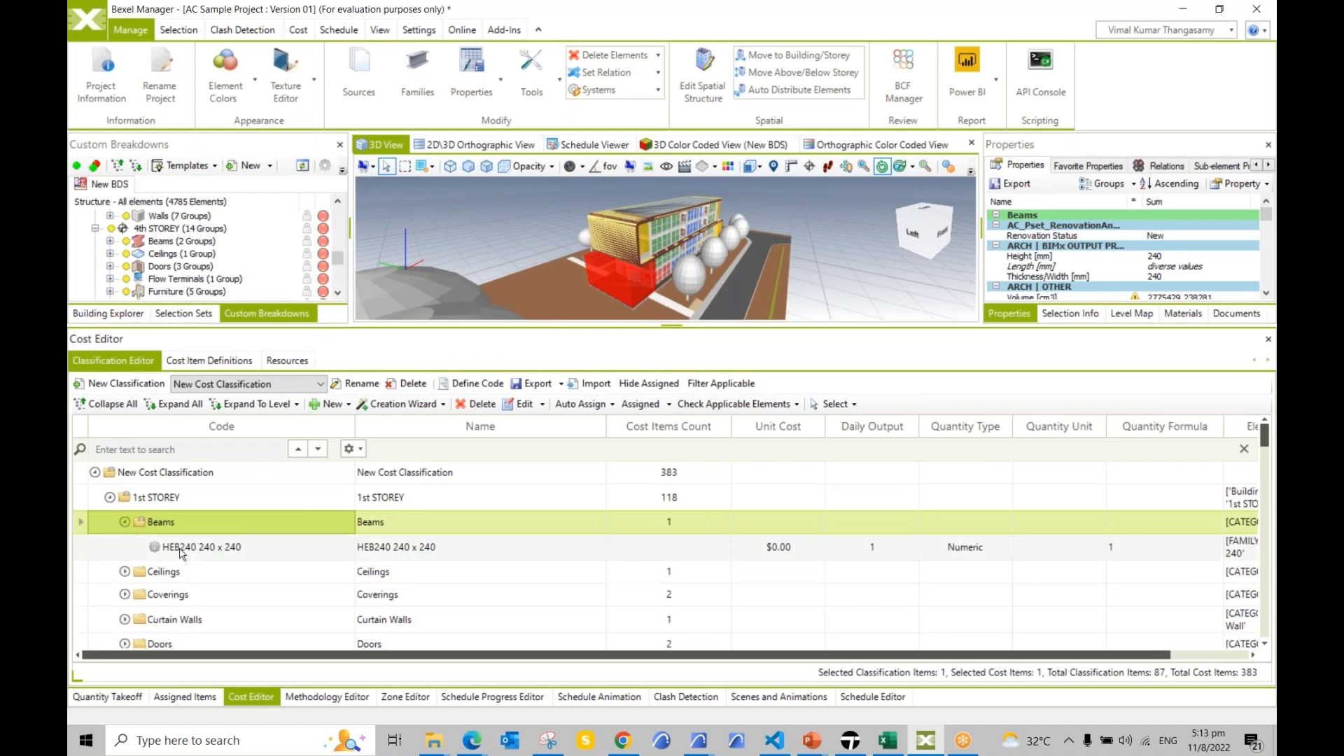
{"action": "left_click", "coordinate": [110, 498]}
{"action": "left_click", "coordinate": [110, 524]}
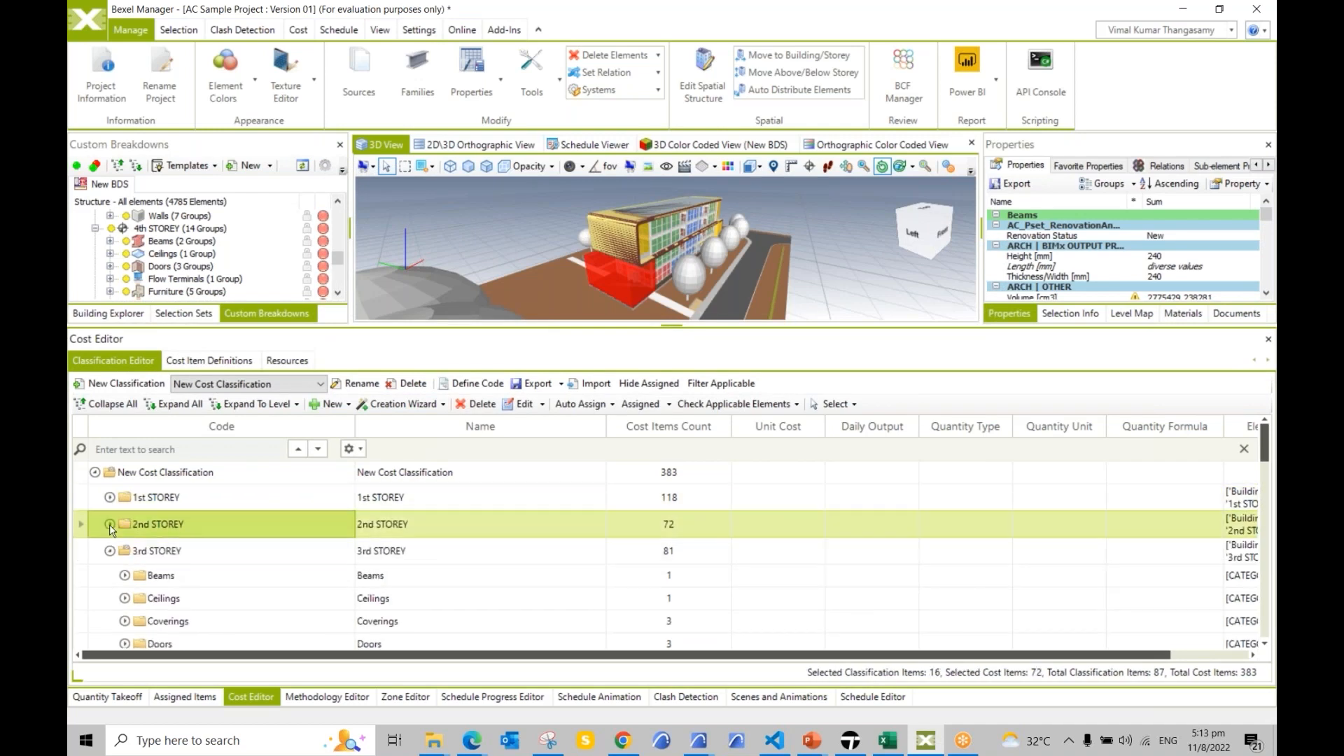
{"action": "left_click", "coordinate": [110, 551]}
{"action": "left_click", "coordinate": [110, 578]}
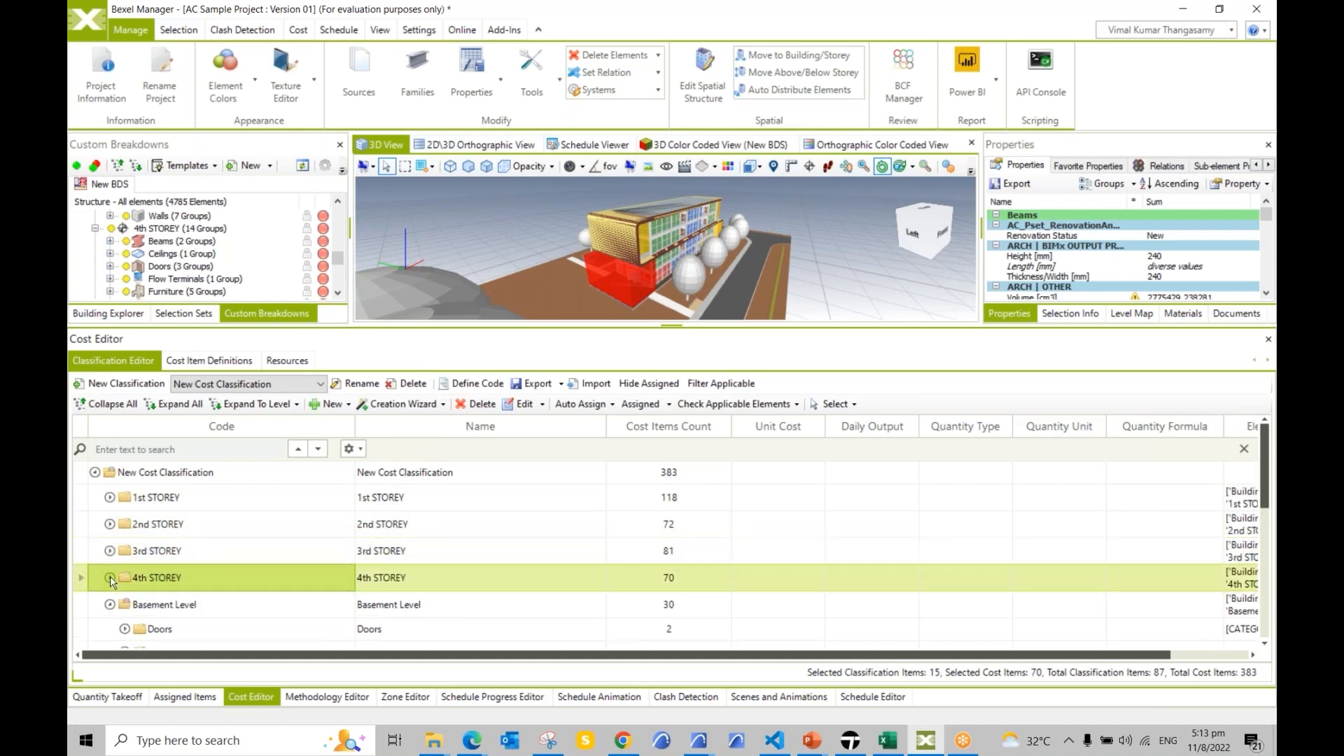
{"action": "left_click", "coordinate": [110, 498]}
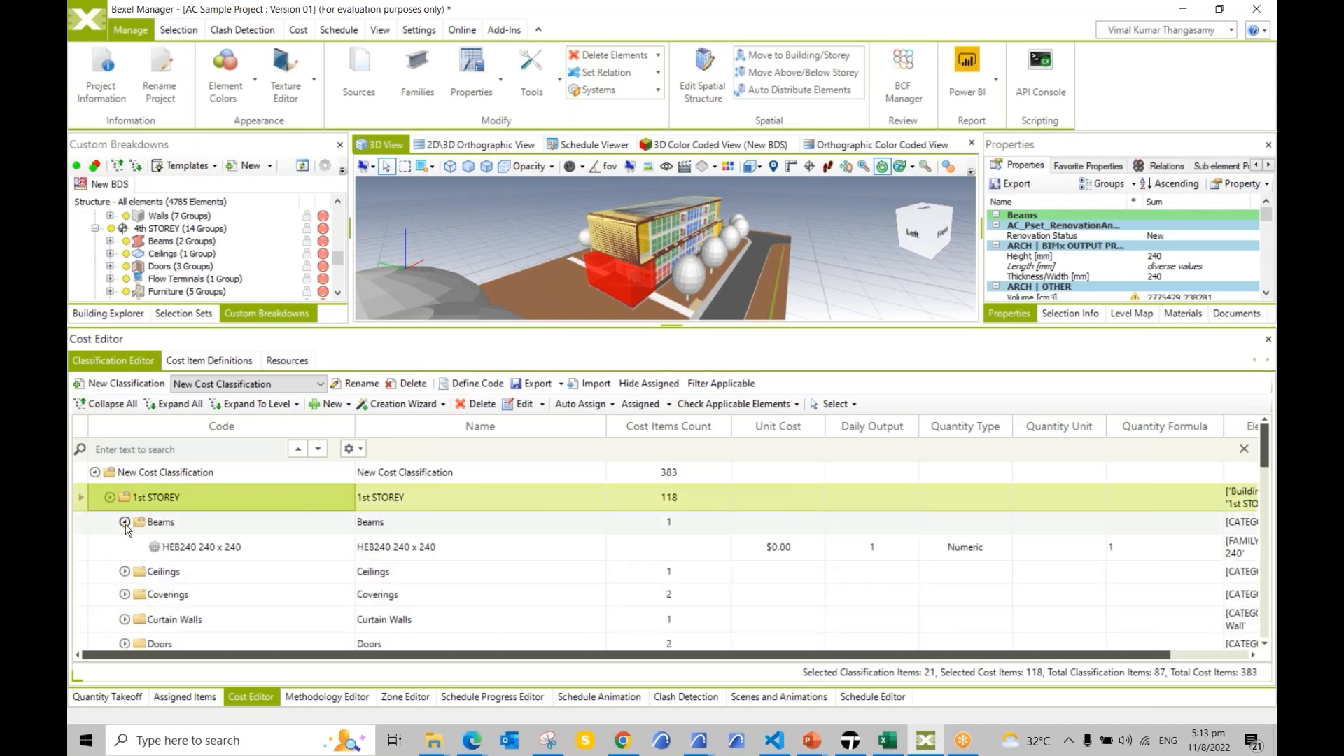
Step: Expand 1st STOREY's Beams, Ceilings and Coverings groups and select the HEB240 240 x 240 item
{"action": "left_click", "coordinate": [125, 522]}
{"action": "left_click", "coordinate": [124, 523]}
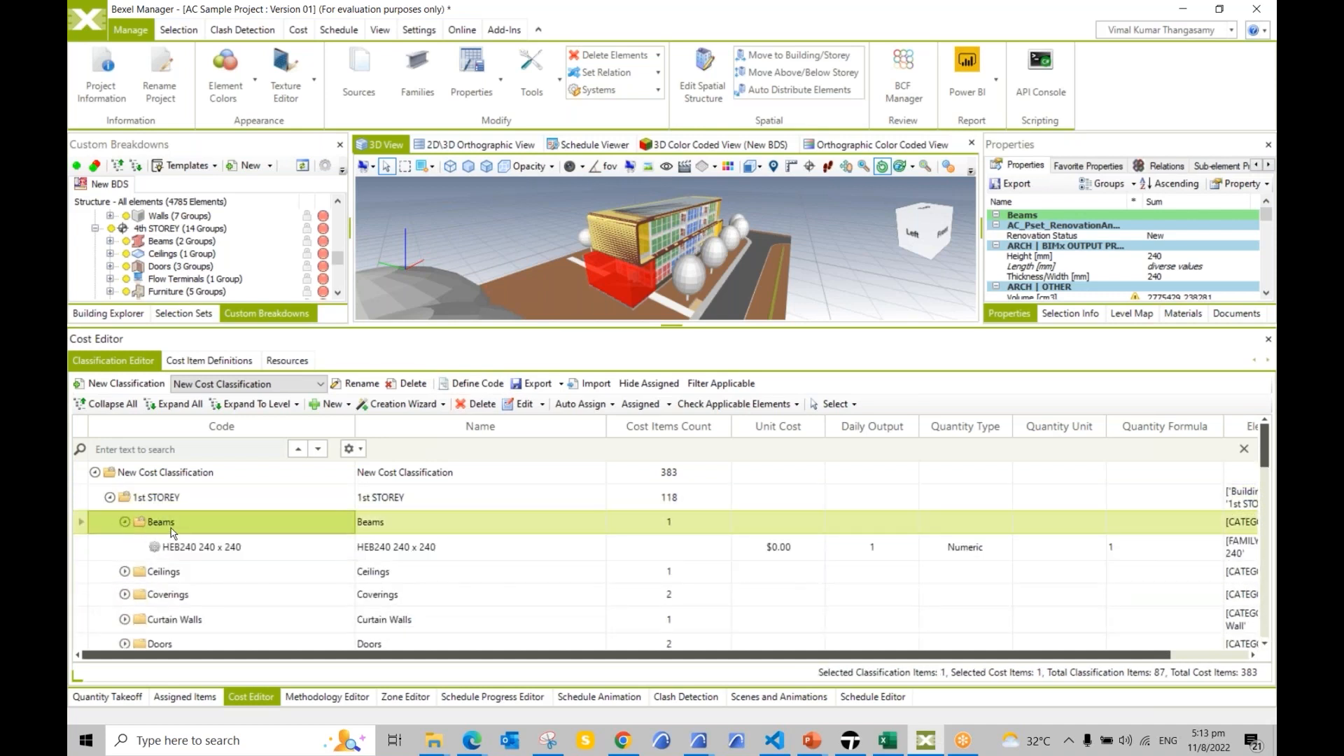
{"action": "left_click", "coordinate": [125, 571]}
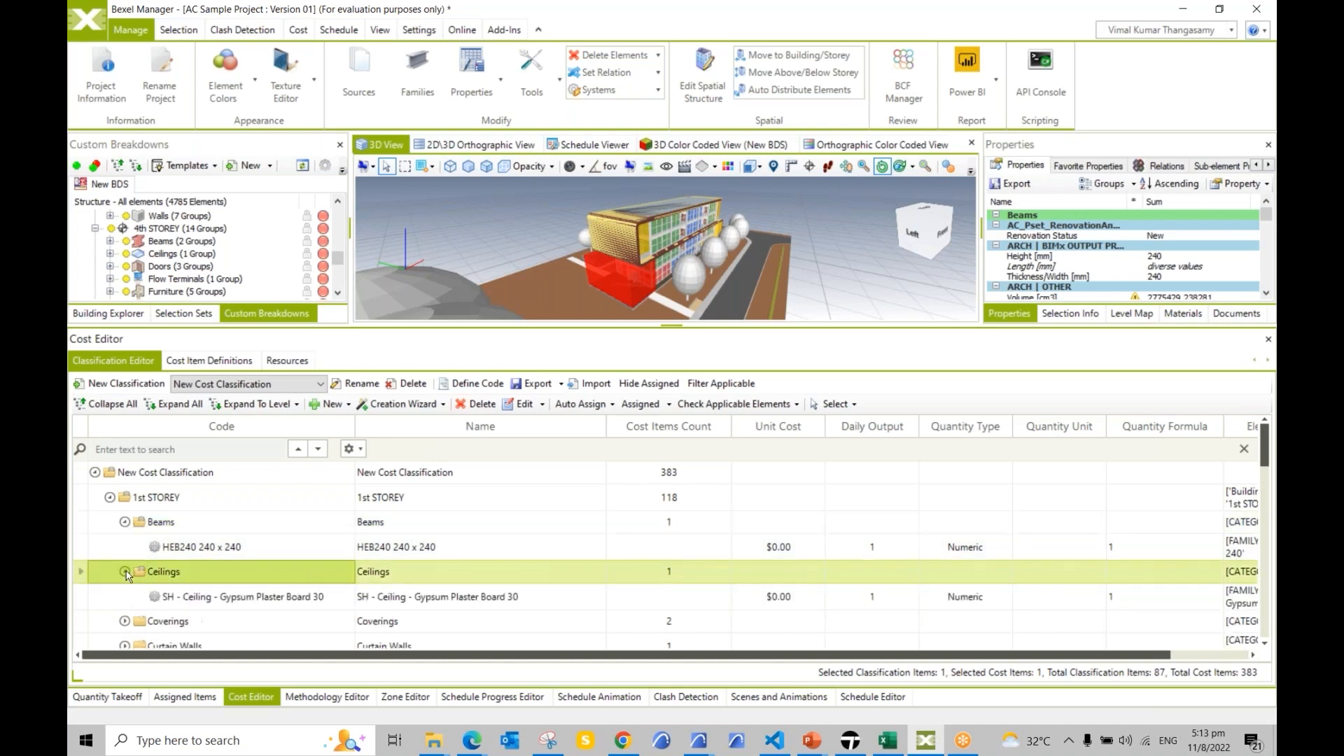
{"action": "left_click", "coordinate": [191, 549]}
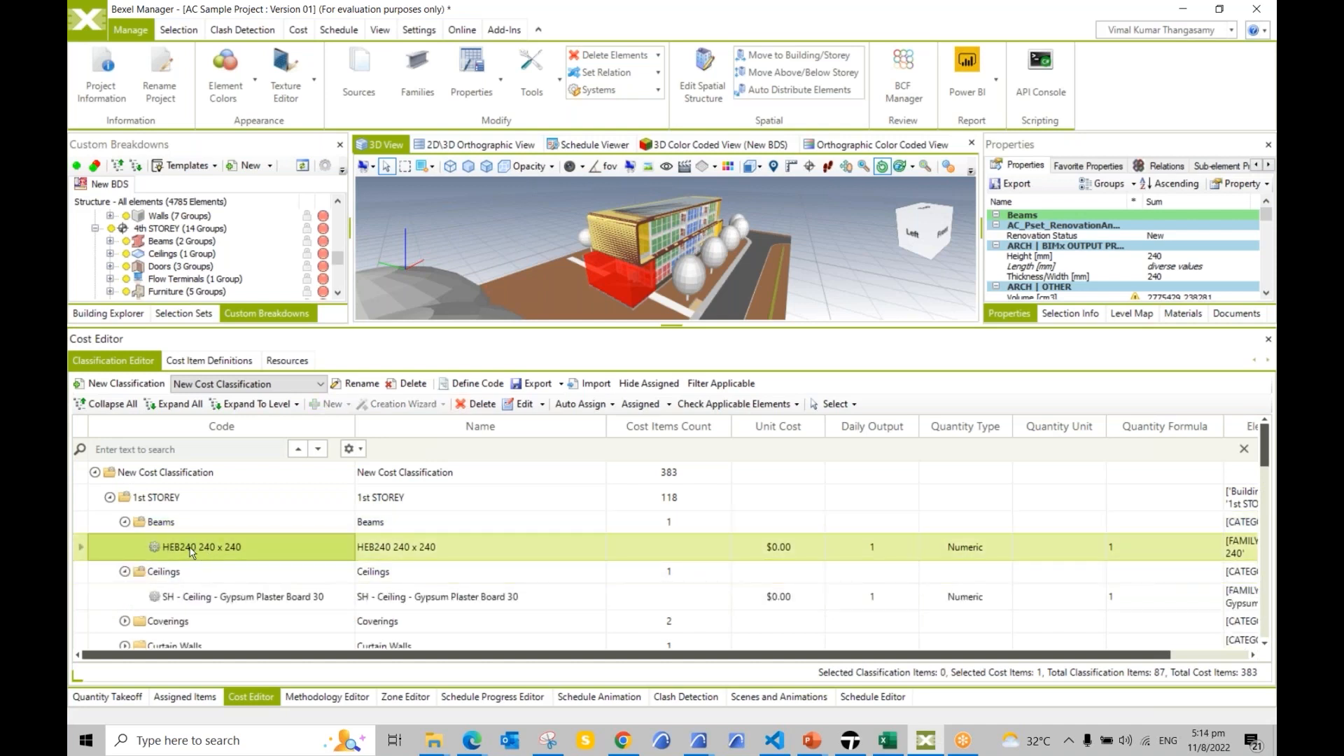
{"action": "scroll", "coordinate": [191, 543], "scroll_direction": "down", "scroll_amount": 1}
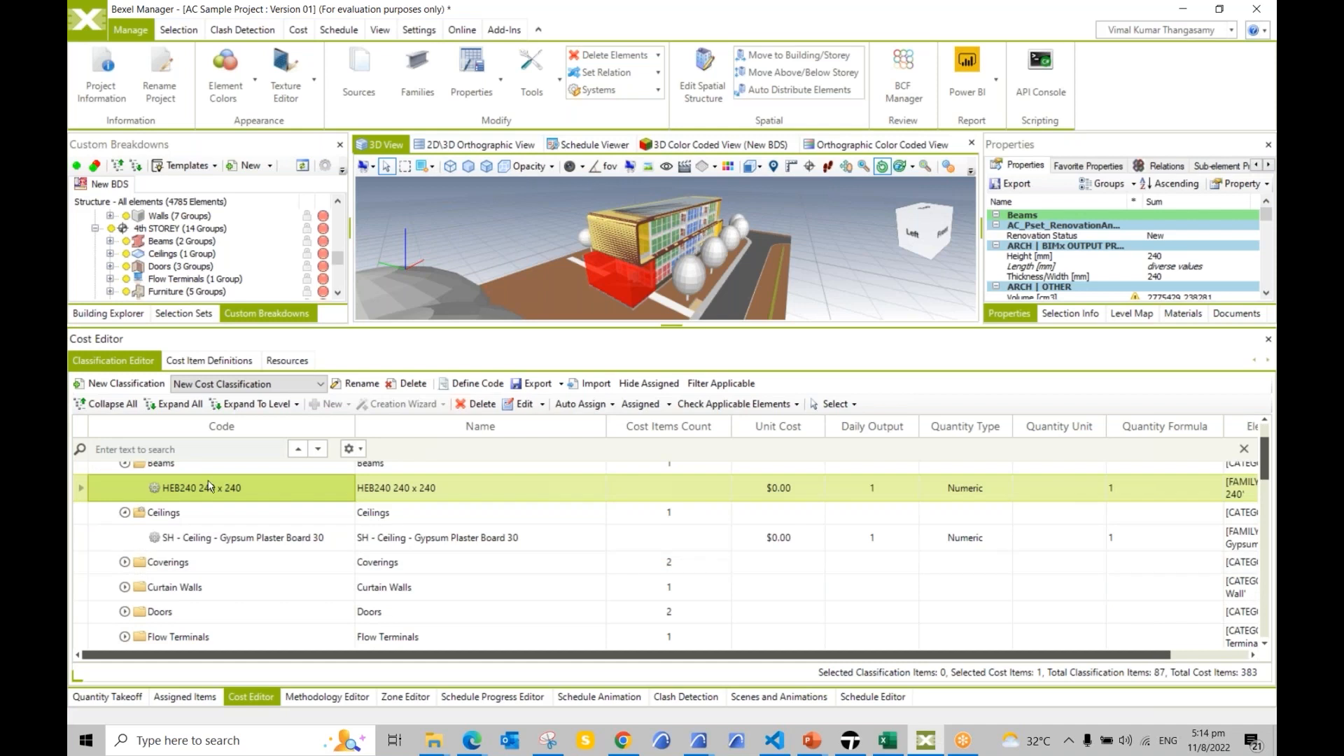
{"action": "left_click", "coordinate": [126, 562]}
{"action": "scroll", "coordinate": [188, 544], "scroll_direction": "down", "scroll_amount": 1}
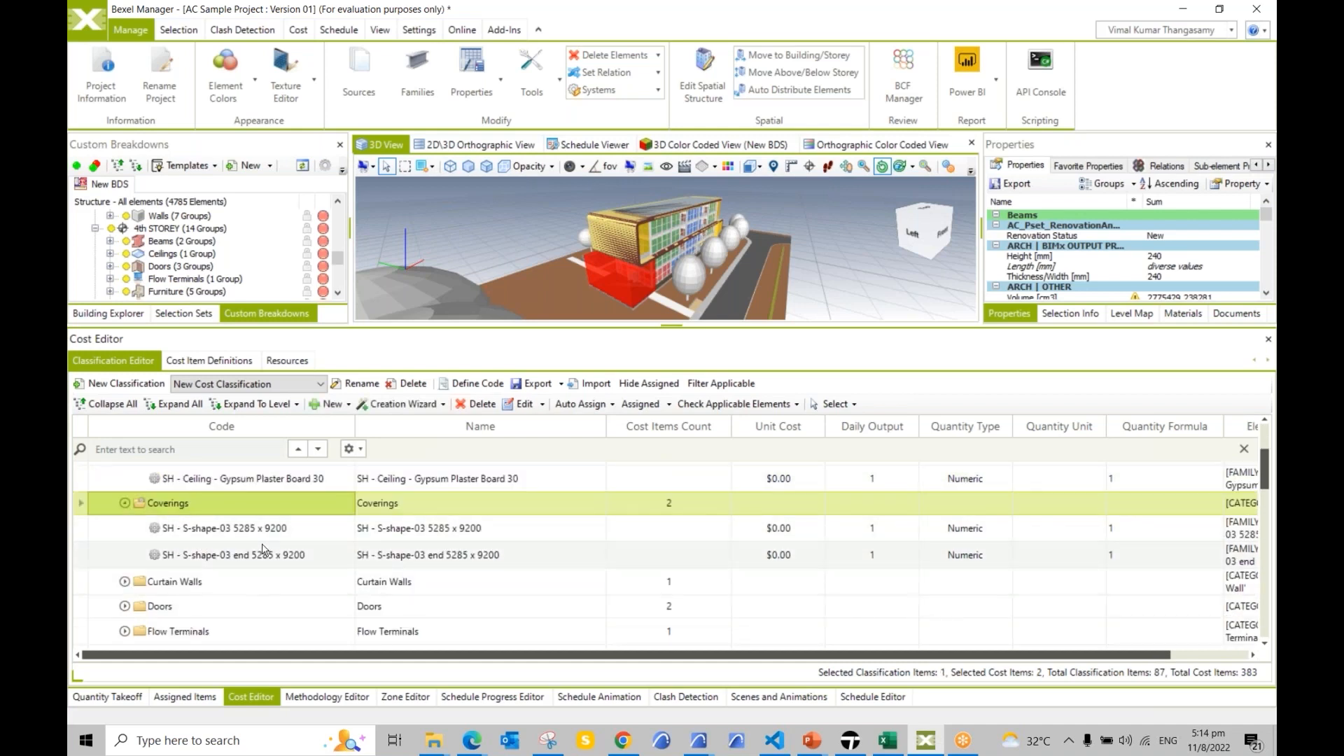
{"action": "scroll", "coordinate": [250, 545], "scroll_direction": "up", "scroll_amount": 3}
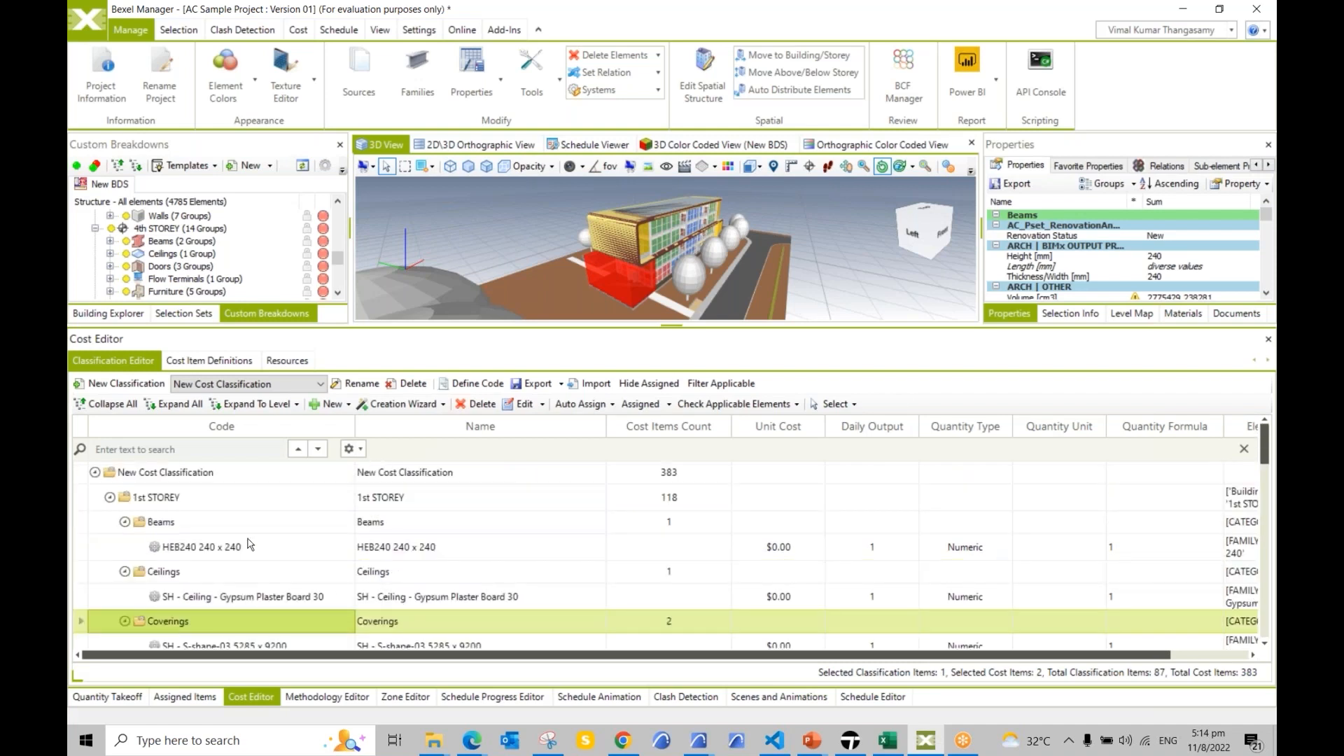
{"action": "left_click", "coordinate": [231, 552]}
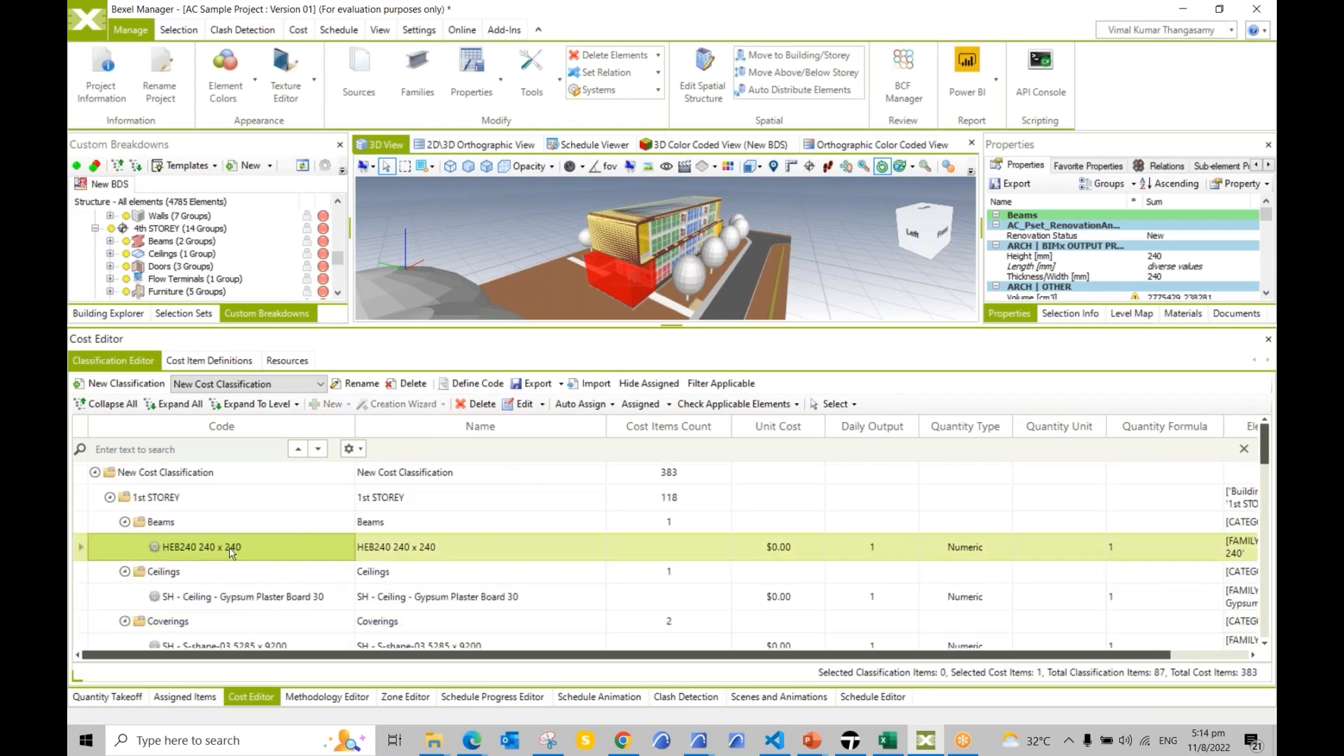
Step: Set HEB240 240 x 240 to a Length quantity in m with 100 material, labor and equipment supplement costs
{"action": "double_click", "coordinate": [327, 553]}
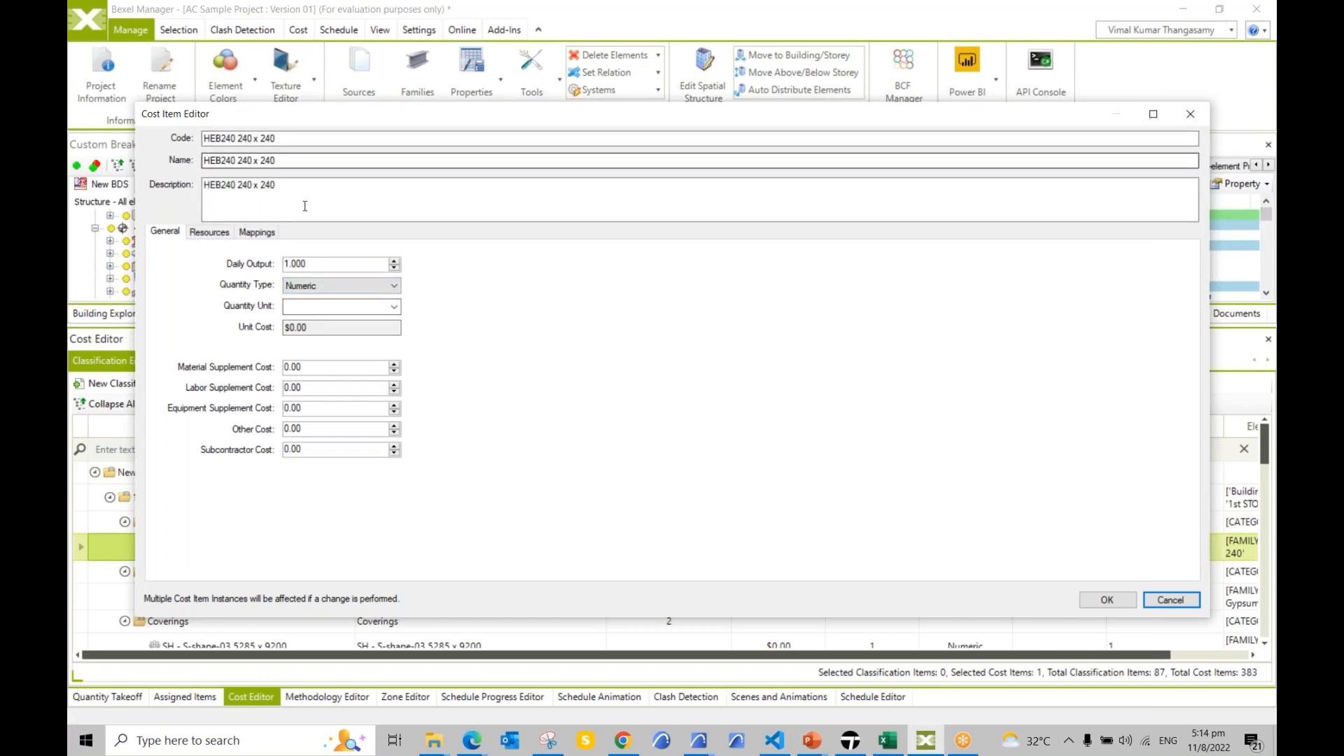
{"action": "left_click", "coordinate": [340, 285]}
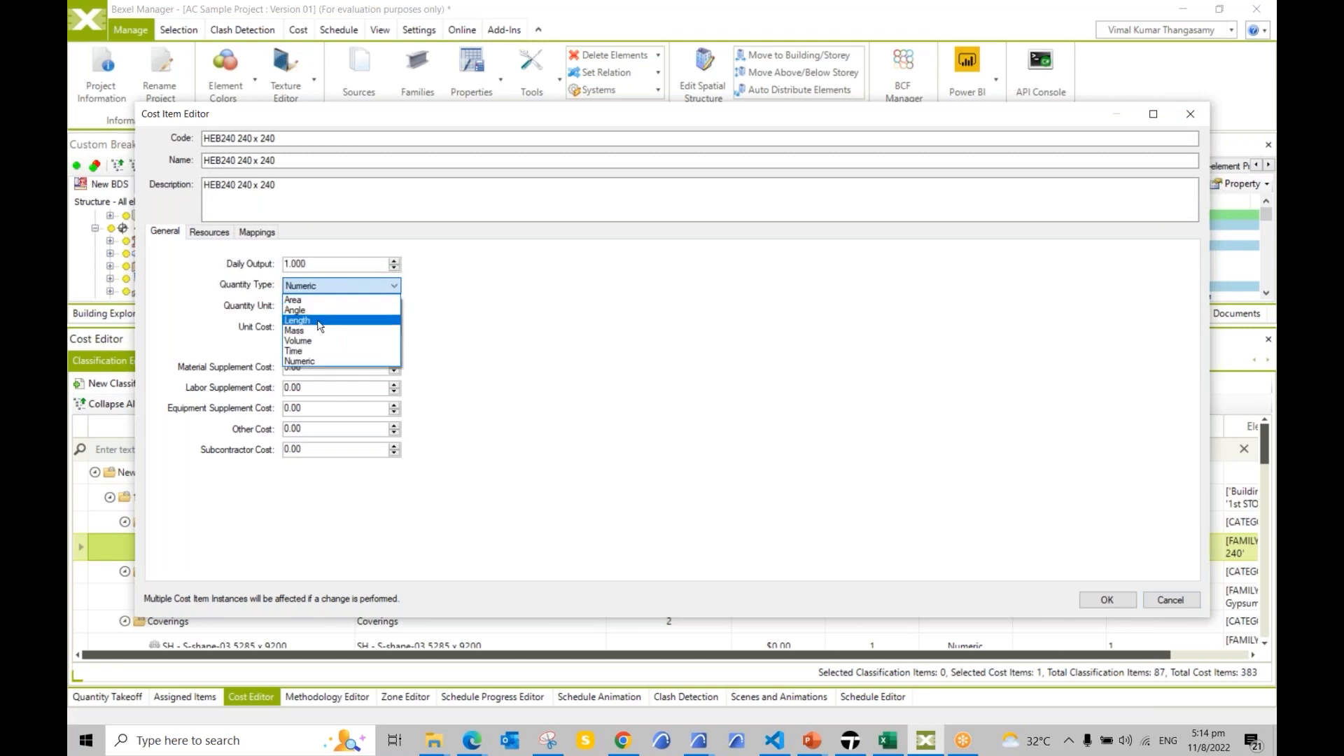
{"action": "left_click", "coordinate": [318, 322]}
{"action": "left_click_drag", "start_coordinate": [308, 264], "coordinate": [259, 264]}
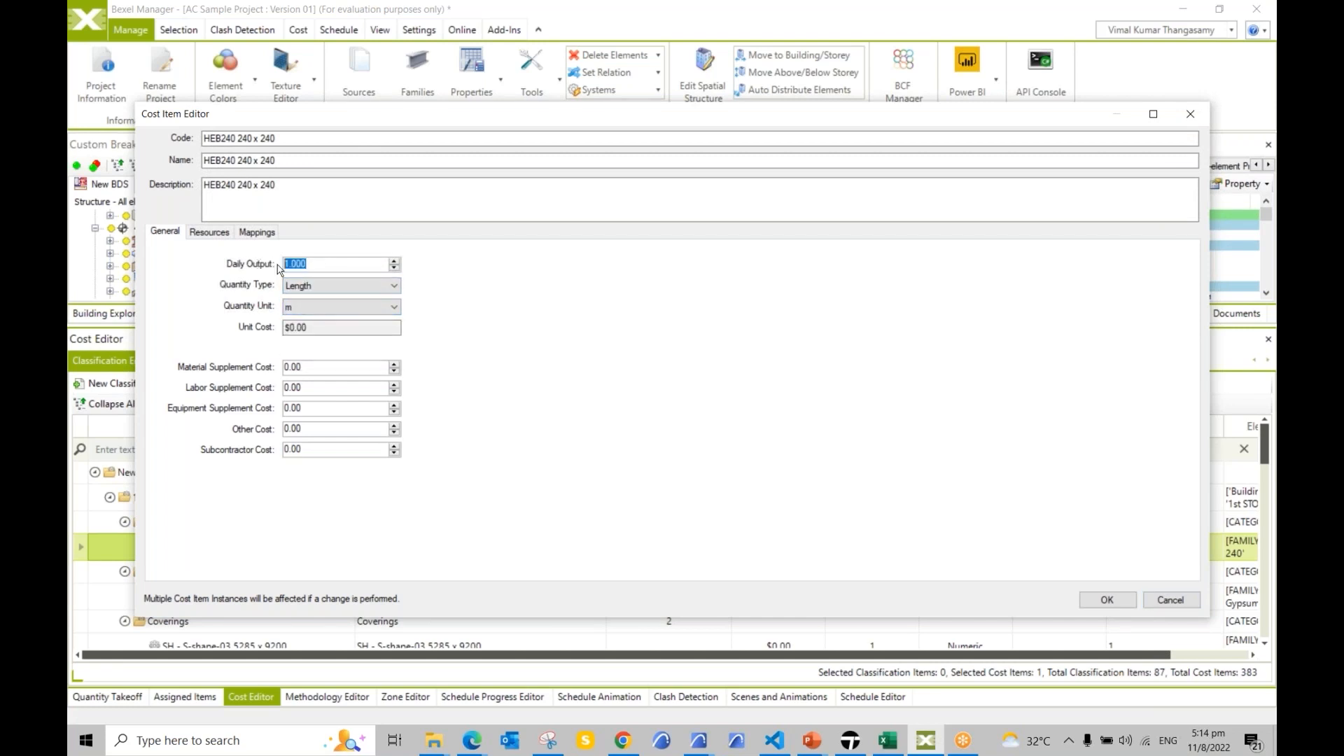
{"action": "key", "text": "ctrl"}
{"action": "key", "text": "ctrl"}
{"action": "key", "text": "ctrl"}
{"action": "left_click_drag", "start_coordinate": [313, 264], "coordinate": [278, 265]}
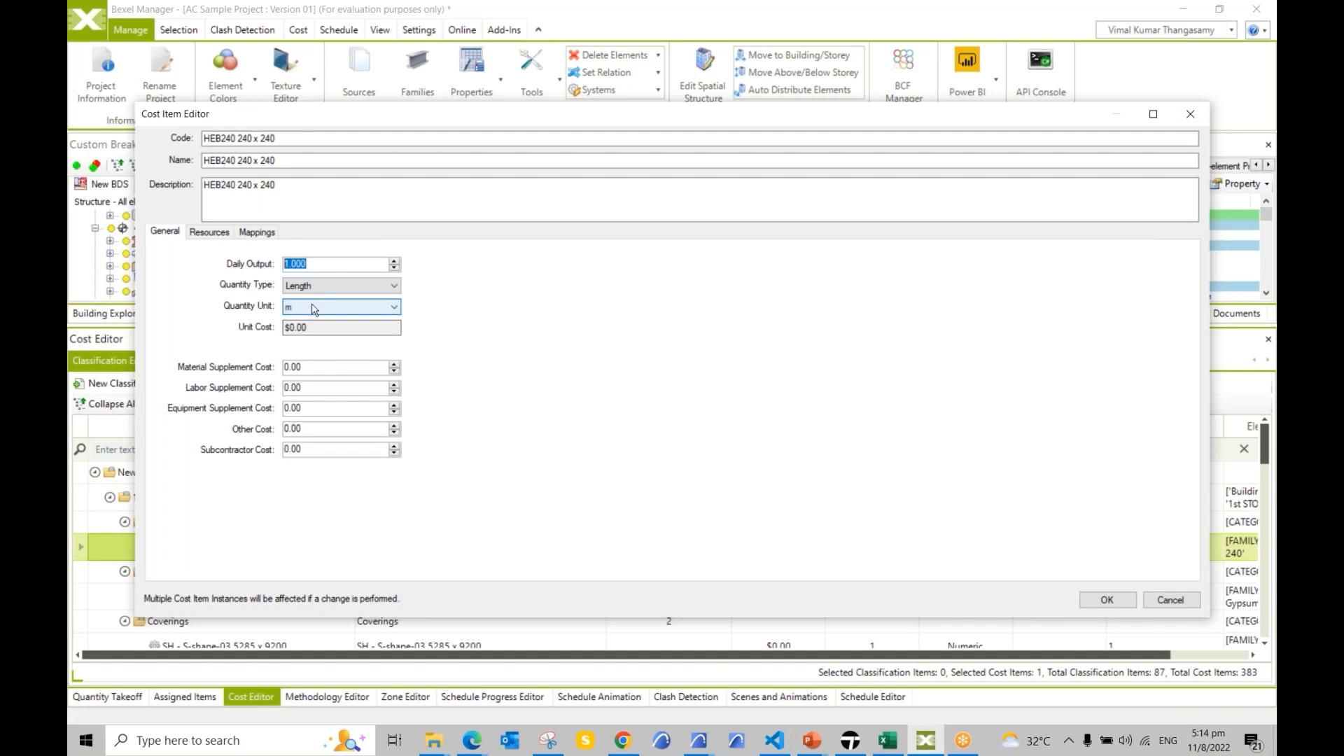
{"action": "left_click", "coordinate": [281, 330]}
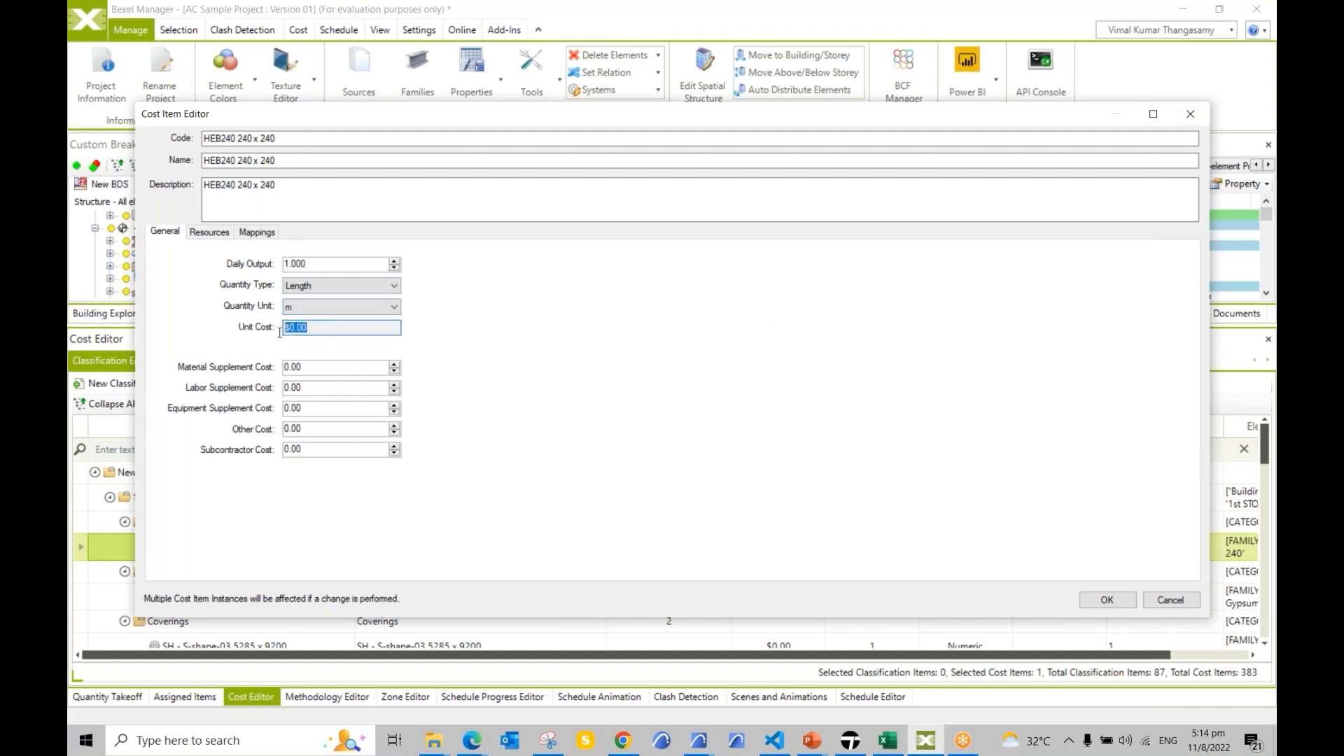
{"action": "left_click", "coordinate": [304, 368]}
{"action": "key", "text": "Tab"}
{"action": "key", "text": "Tab"}
{"action": "key", "text": "Tab"}
{"action": "key", "text": "Tab"}
{"action": "left_click_drag", "start_coordinate": [306, 368], "coordinate": [261, 378]}
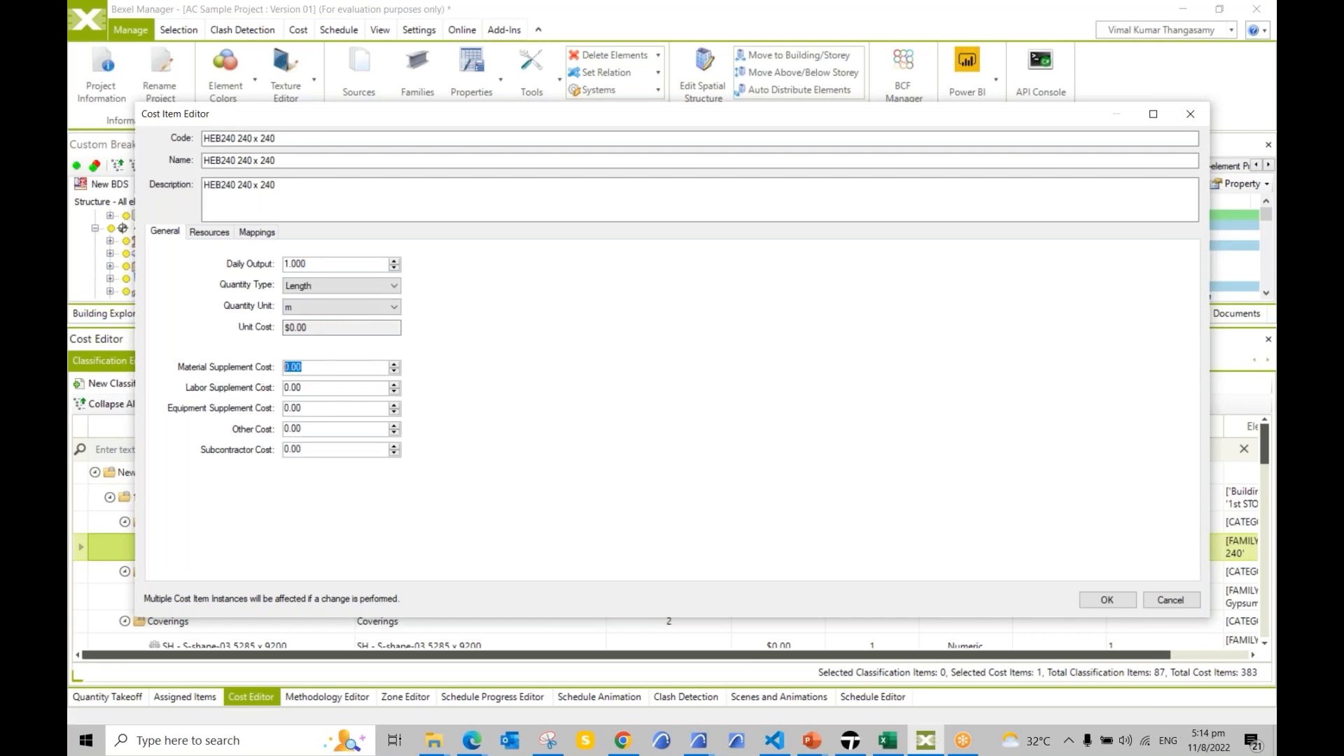
{"action": "type", "text": "100"}
{"action": "key", "text": "Tab"}
{"action": "type", "text": "100"}
{"action": "key", "text": "Tab"}
{"action": "type", "text": "10"}
Step: Review the item's Resources and Mappings, leaving the quantity formula as 1 and adding no resources
{"action": "left_click", "coordinate": [210, 231]}
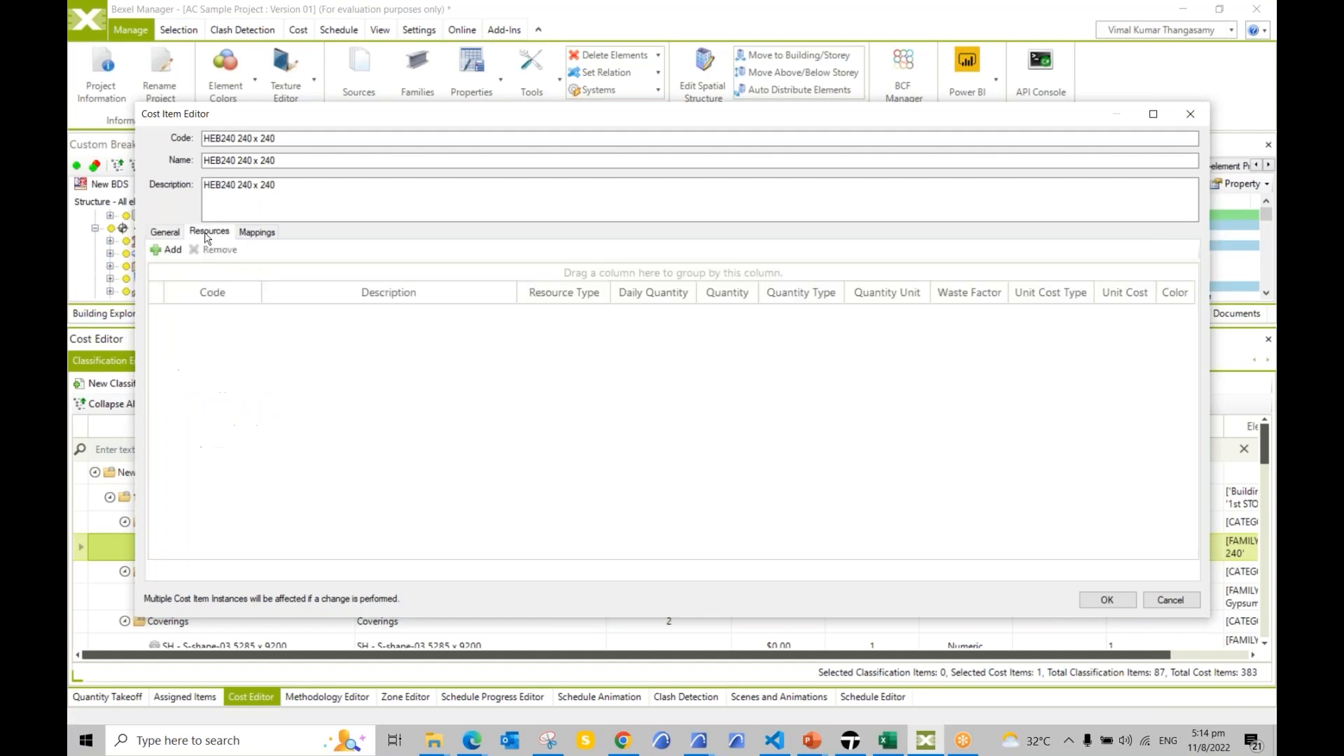
{"action": "left_click", "coordinate": [166, 250]}
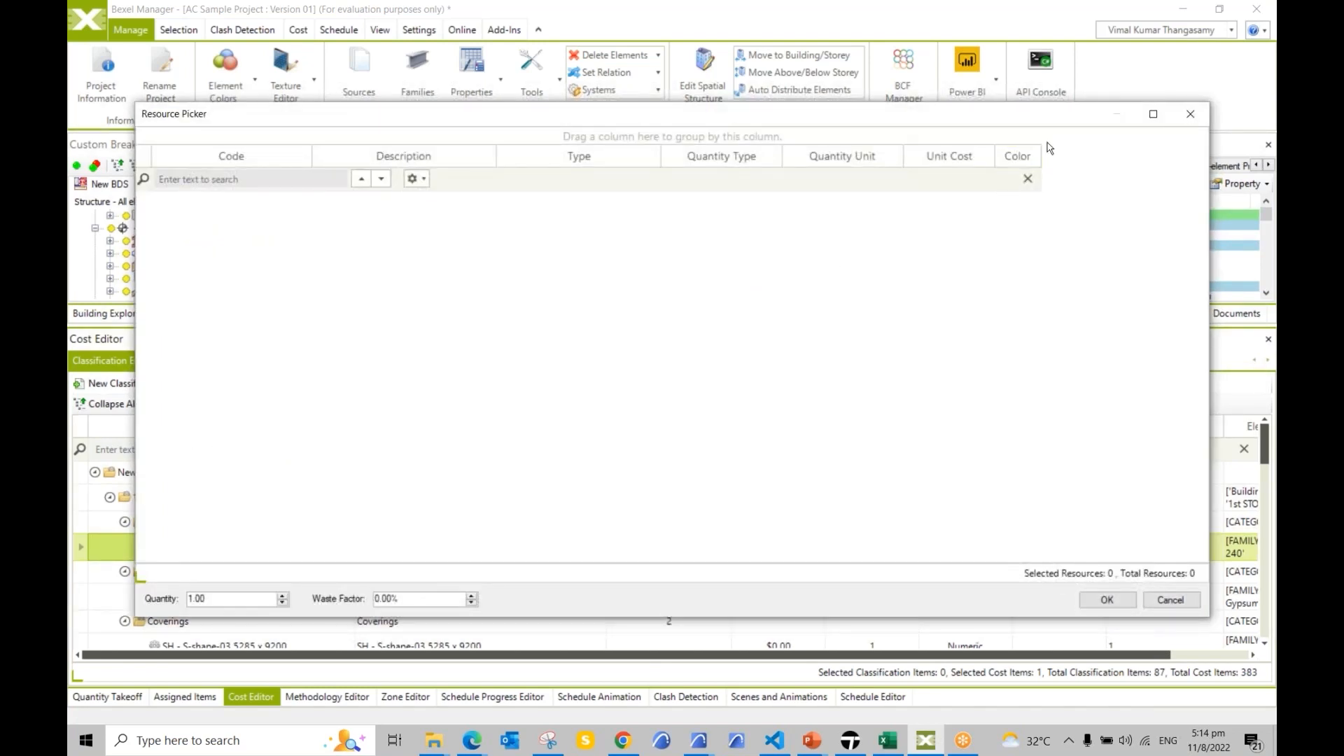
{"action": "left_click", "coordinate": [1190, 113]}
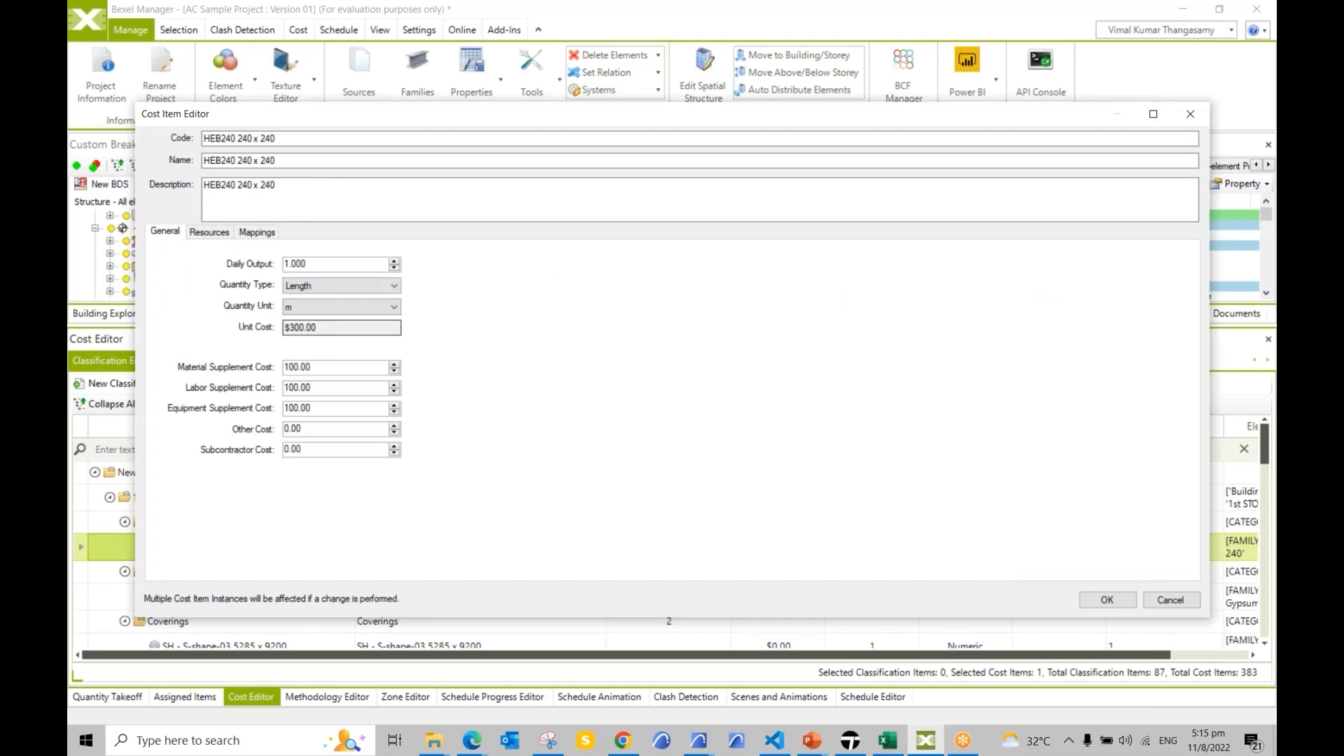
{"action": "left_click", "coordinate": [209, 232]}
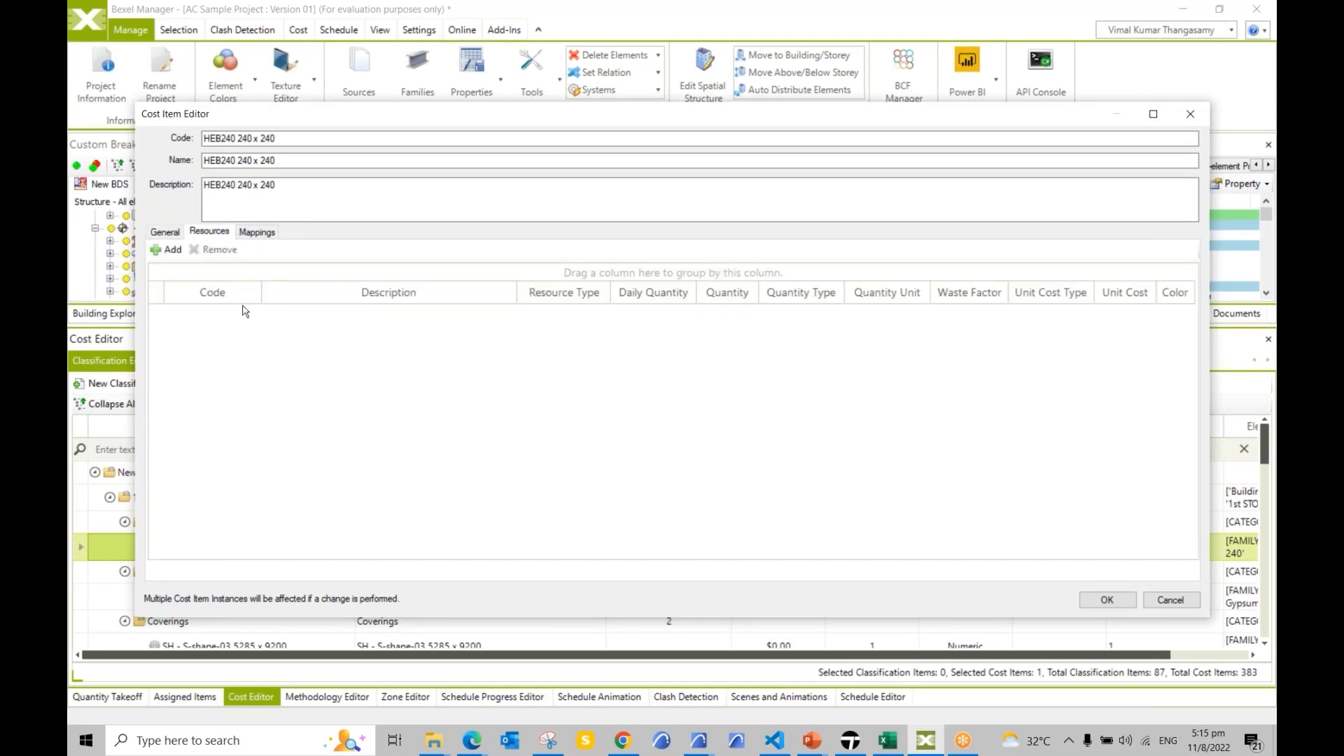
{"action": "left_click", "coordinate": [255, 232]}
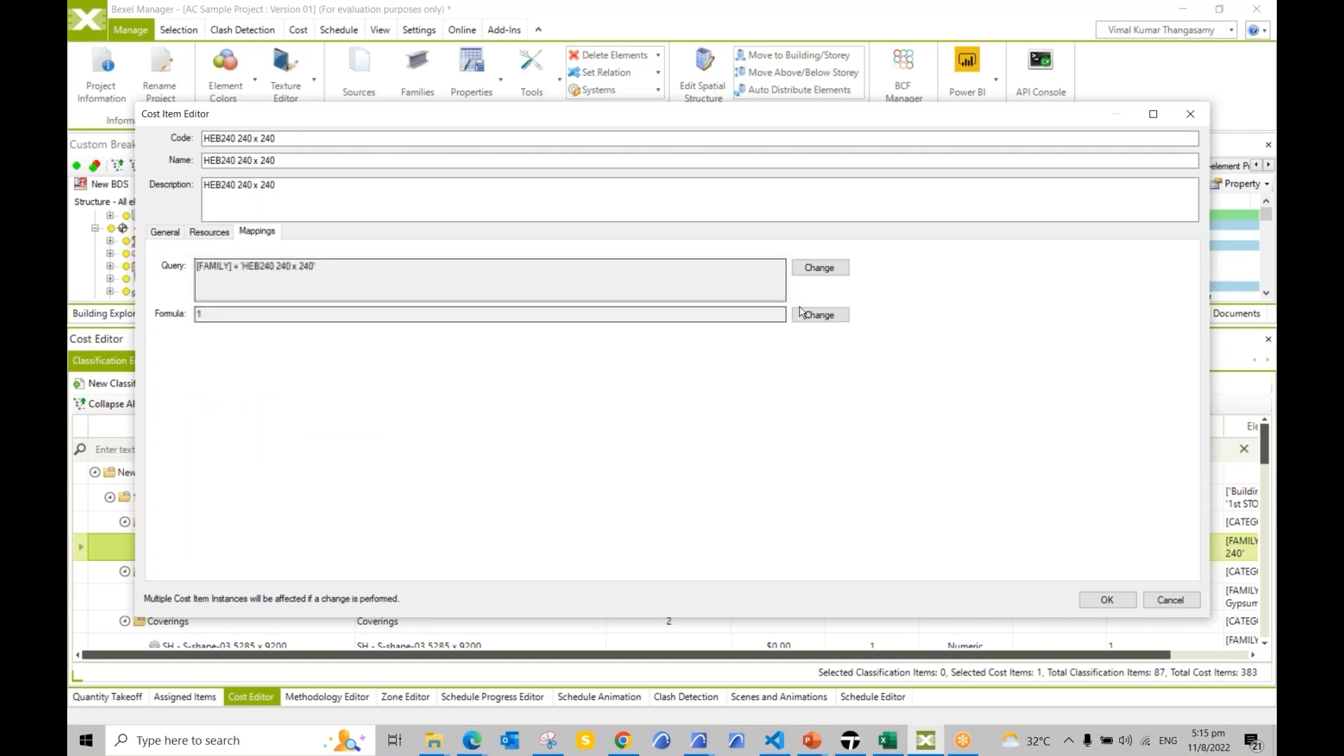
{"action": "left_click", "coordinate": [820, 316]}
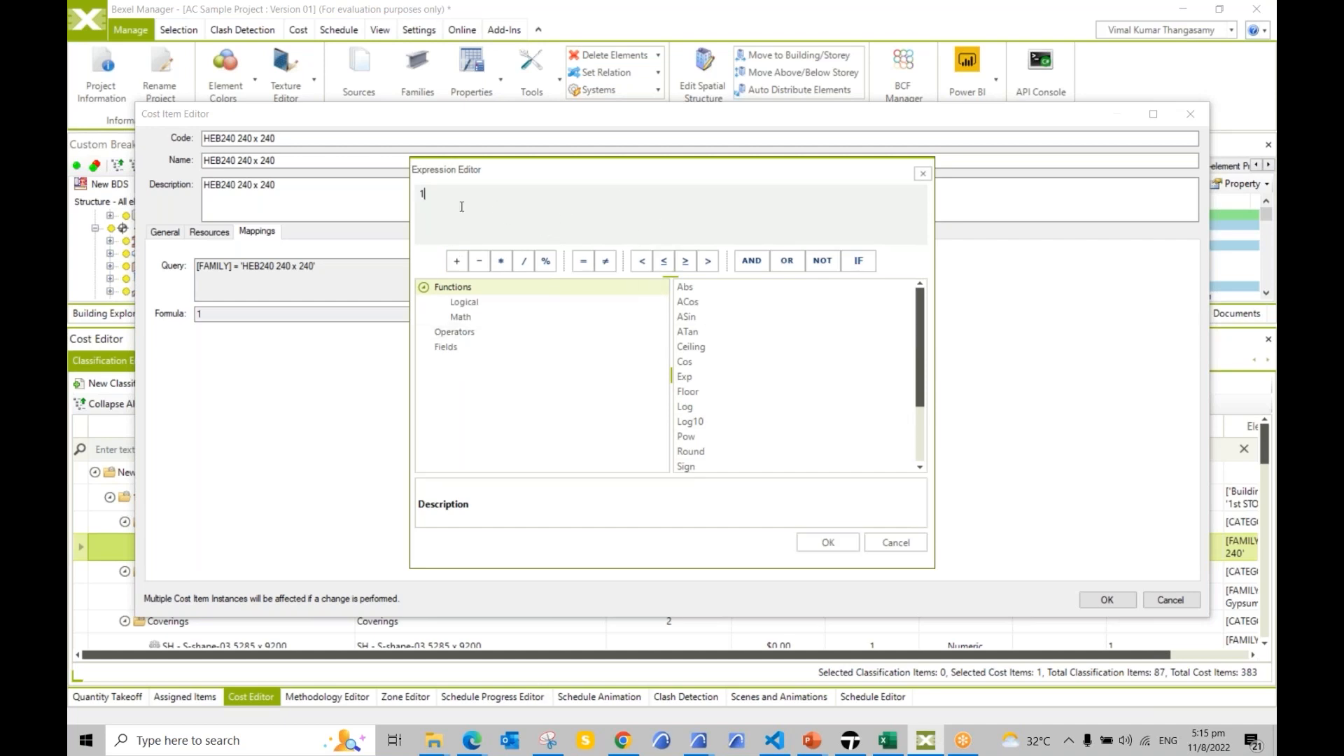
{"action": "left_click", "coordinate": [816, 543]}
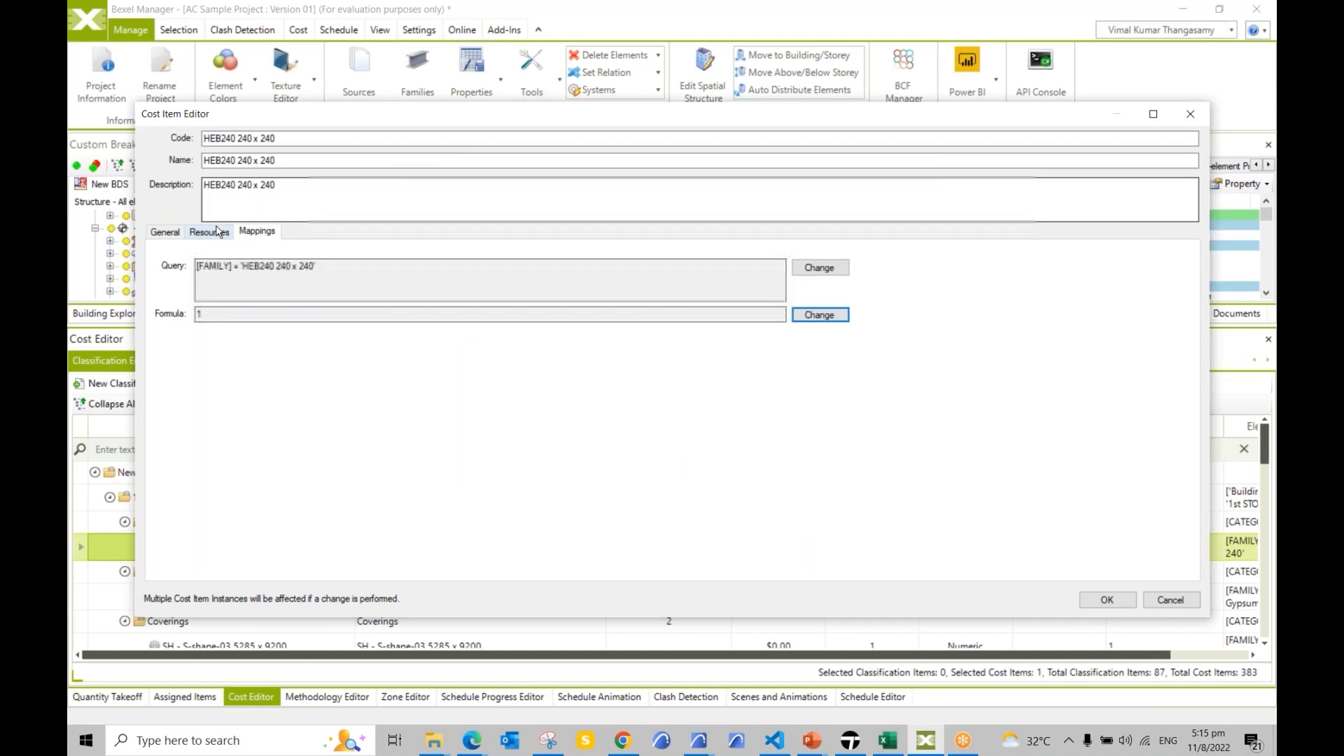
{"action": "left_click", "coordinate": [166, 233]}
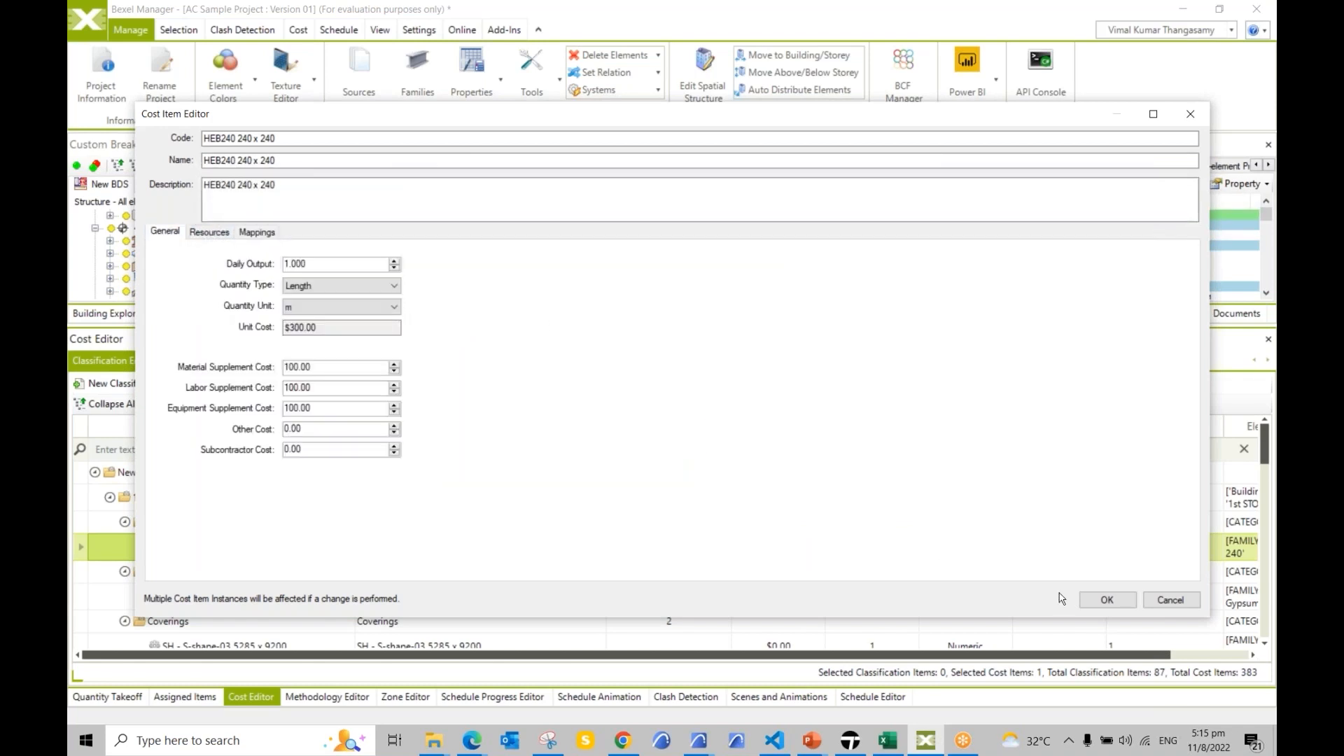
Step: Save the HEB240 cost item edits, committing Length as its quantity type
{"action": "left_click", "coordinate": [1107, 601]}
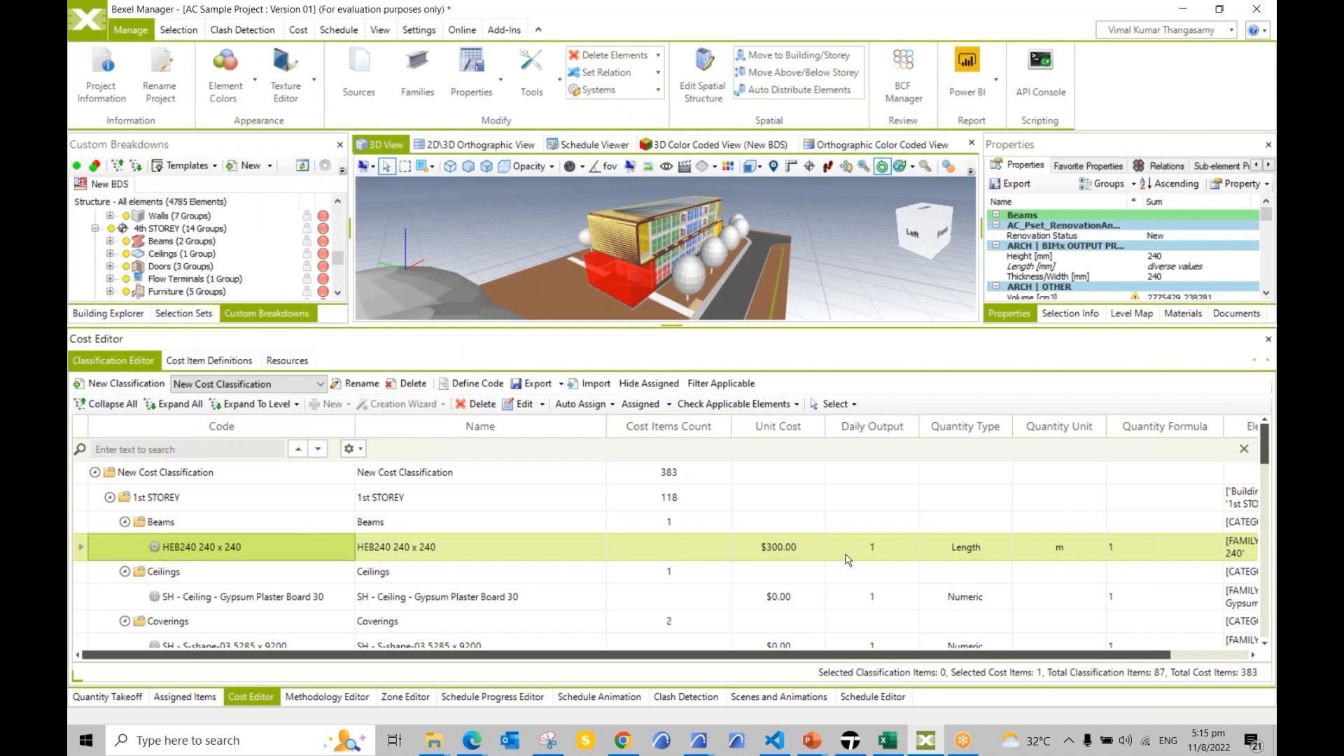
{"action": "left_click", "coordinate": [993, 554]}
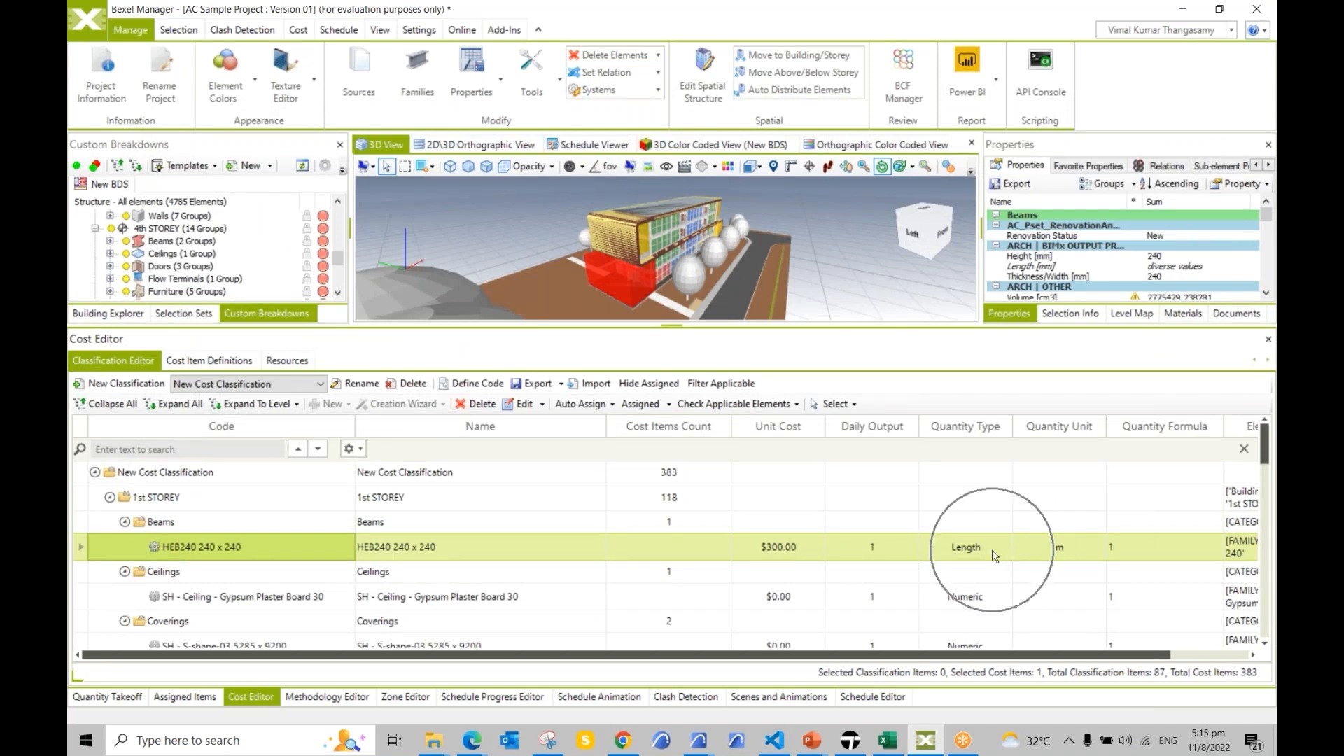
{"action": "key", "text": "ctrl"}
{"action": "key", "text": "ctrl"}
{"action": "key", "text": "ctrl"}
{"action": "key", "text": "ctrl"}
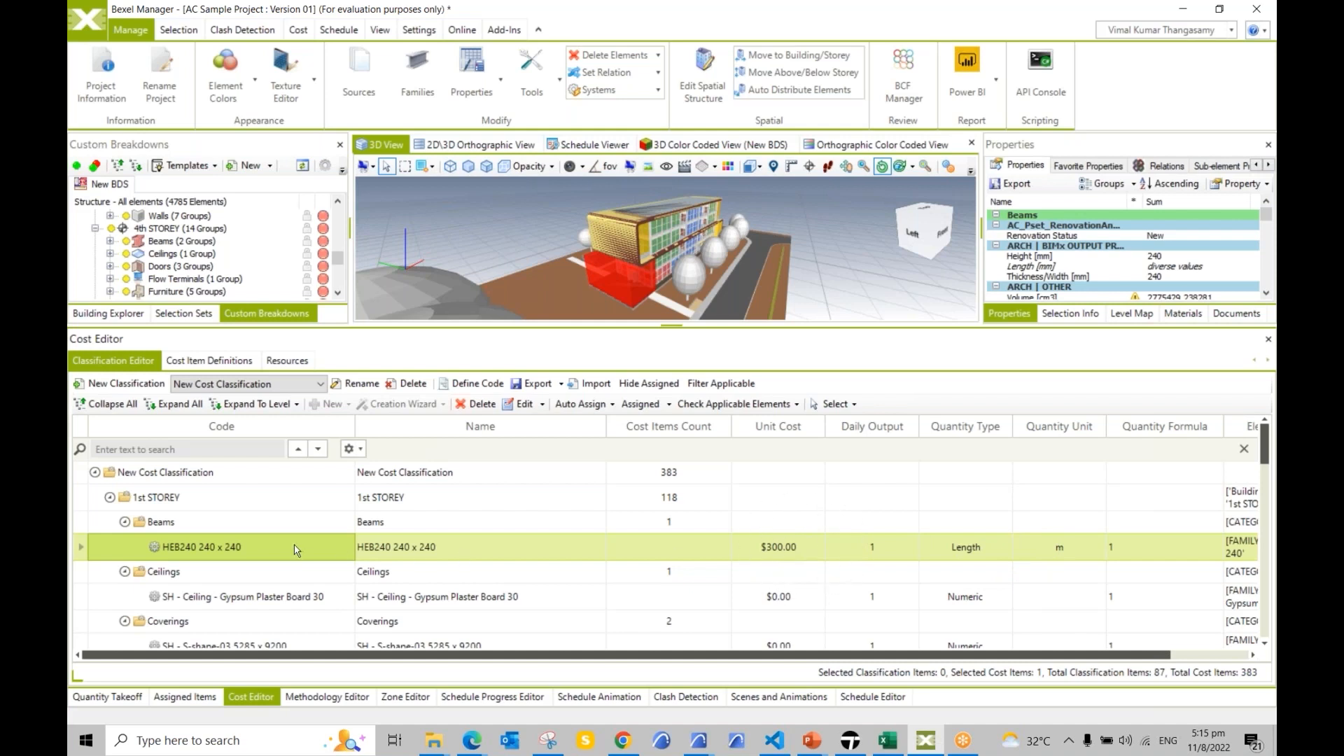
{"action": "key", "text": "ctrl"}
{"action": "key", "text": "ctrl"}
{"action": "key", "text": "ctrl"}
Step: Auto-assign the HEB240 240 x 240 cost item to a new cost version and acknowledge completion
{"action": "right_click", "coordinate": [281, 551]}
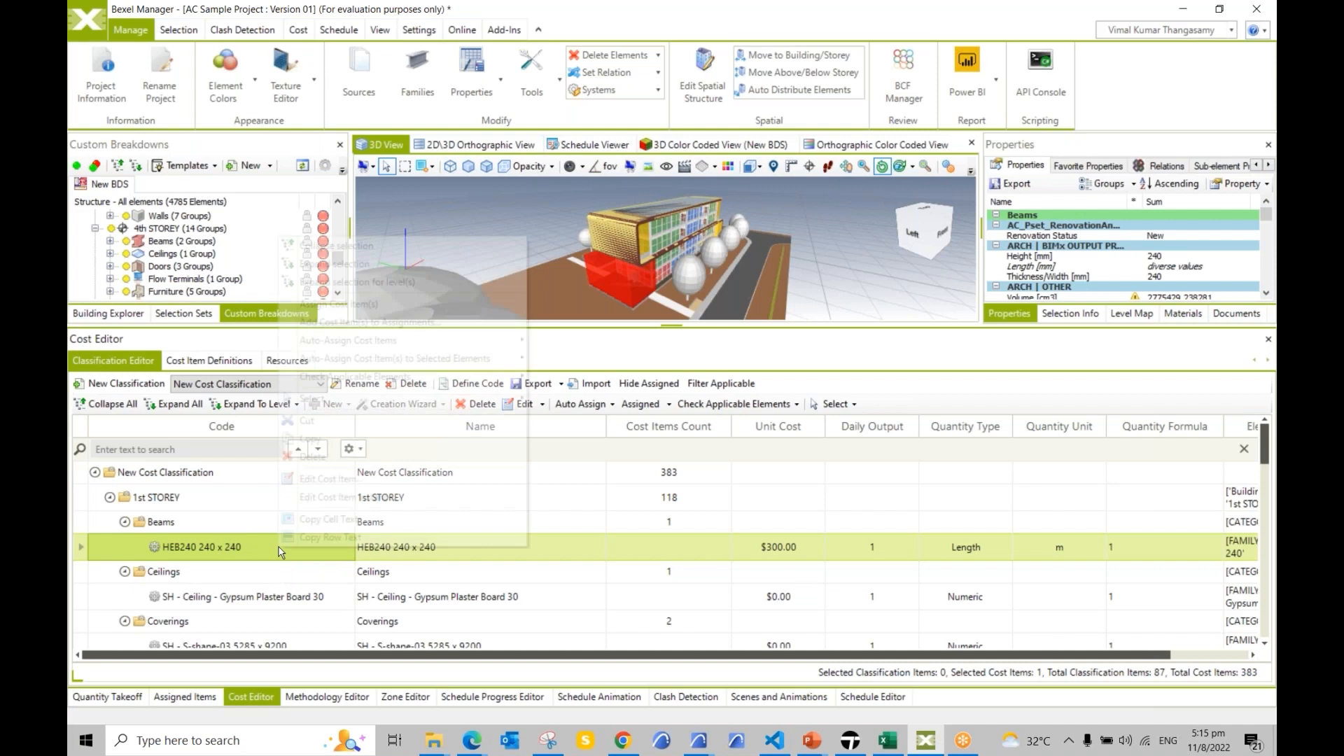
{"action": "mouse_move", "coordinate": [373, 342]}
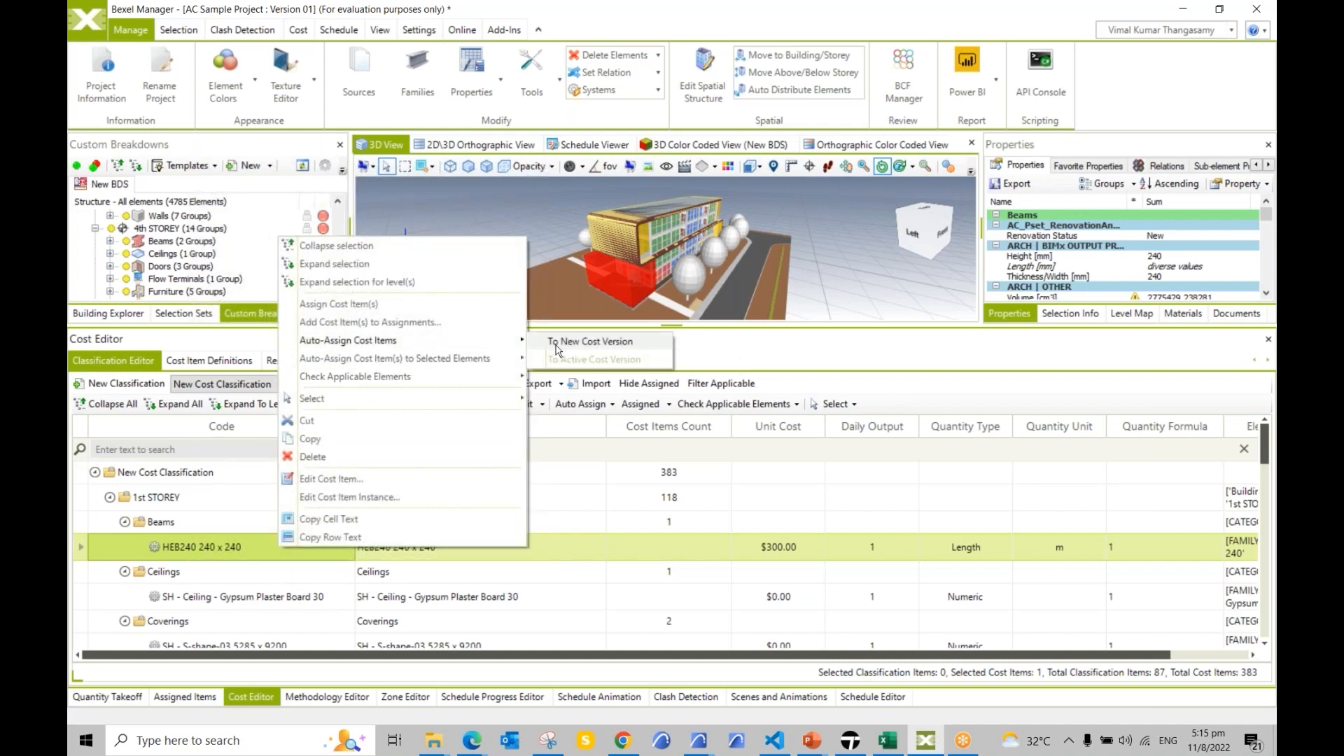
{"action": "key", "text": "ctrl"}
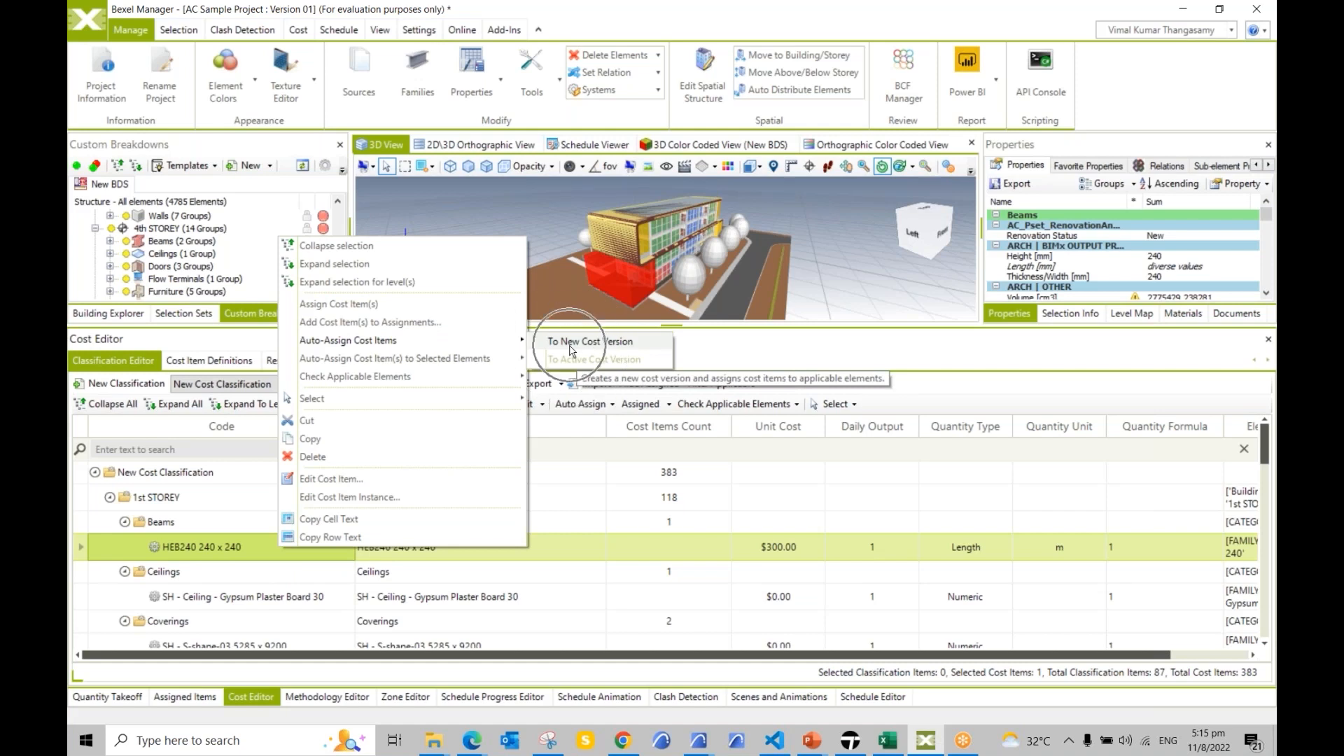
{"action": "left_click", "coordinate": [569, 345]}
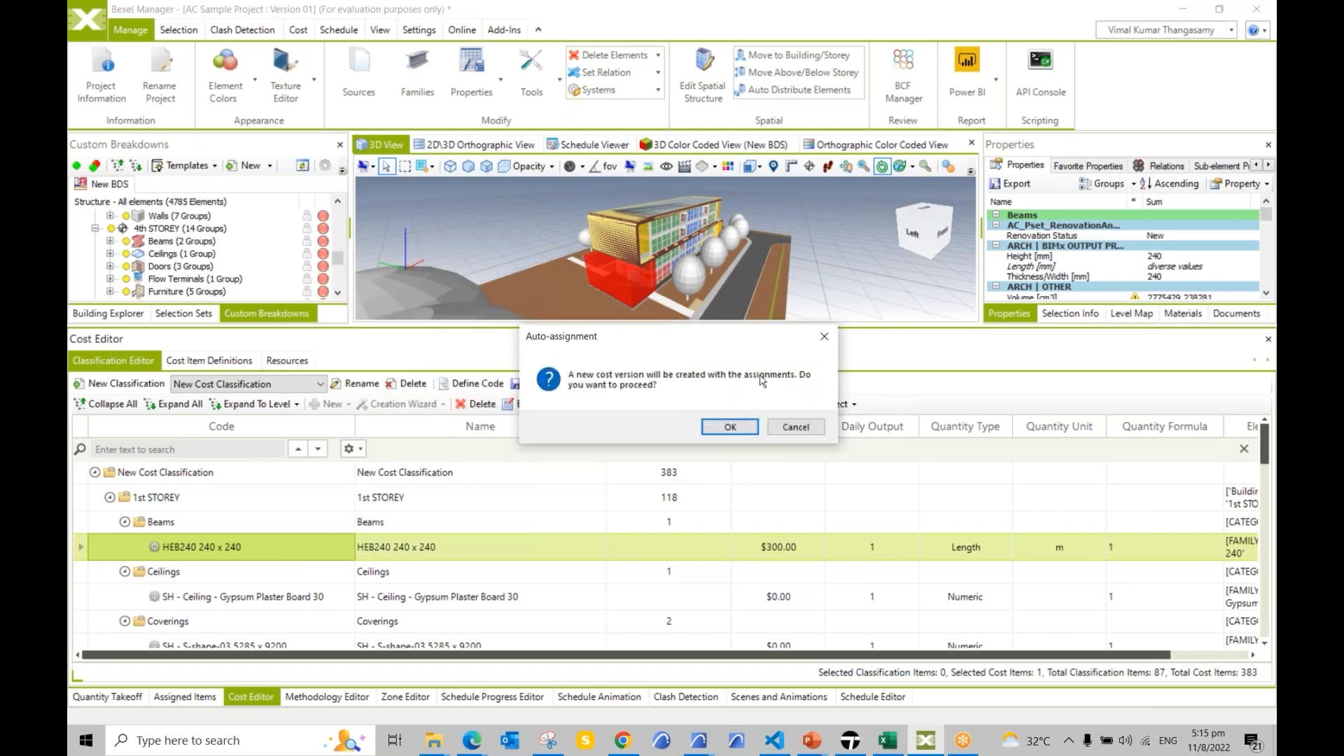
{"action": "left_click", "coordinate": [721, 429]}
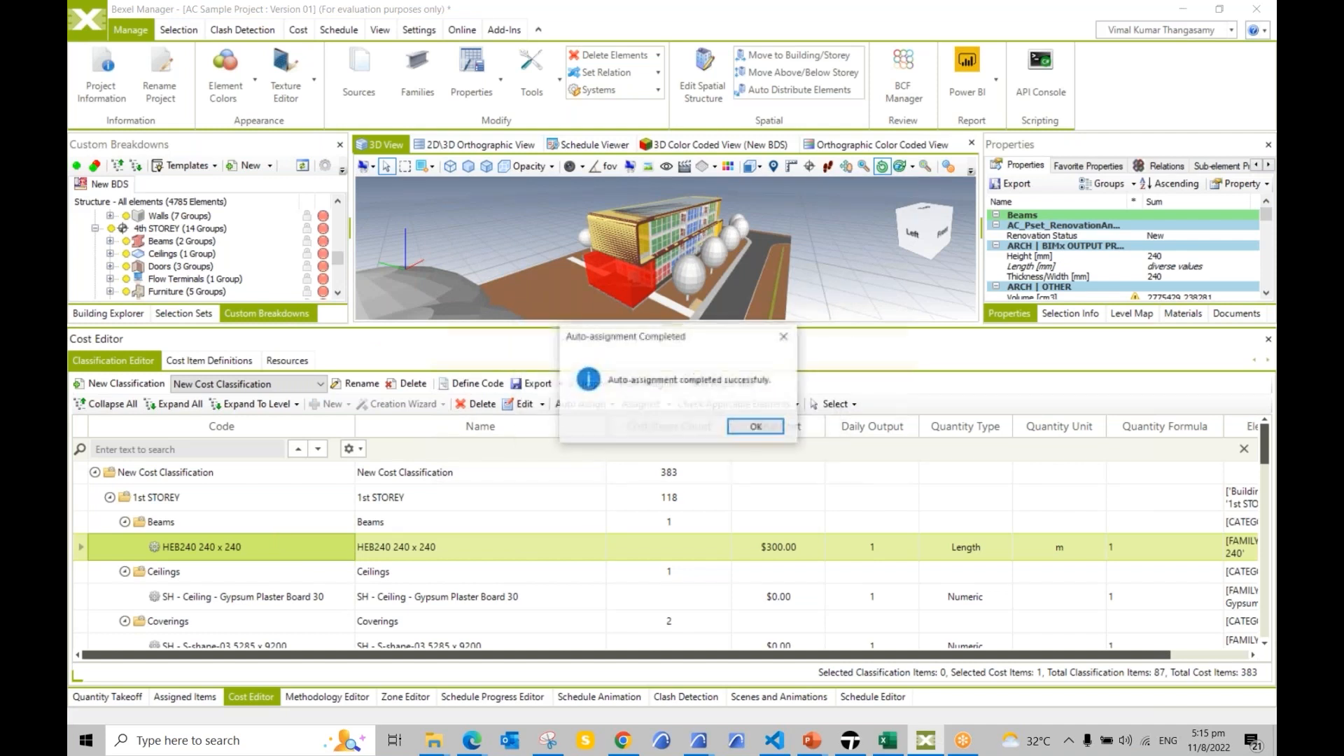
{"action": "left_click", "coordinate": [748, 432]}
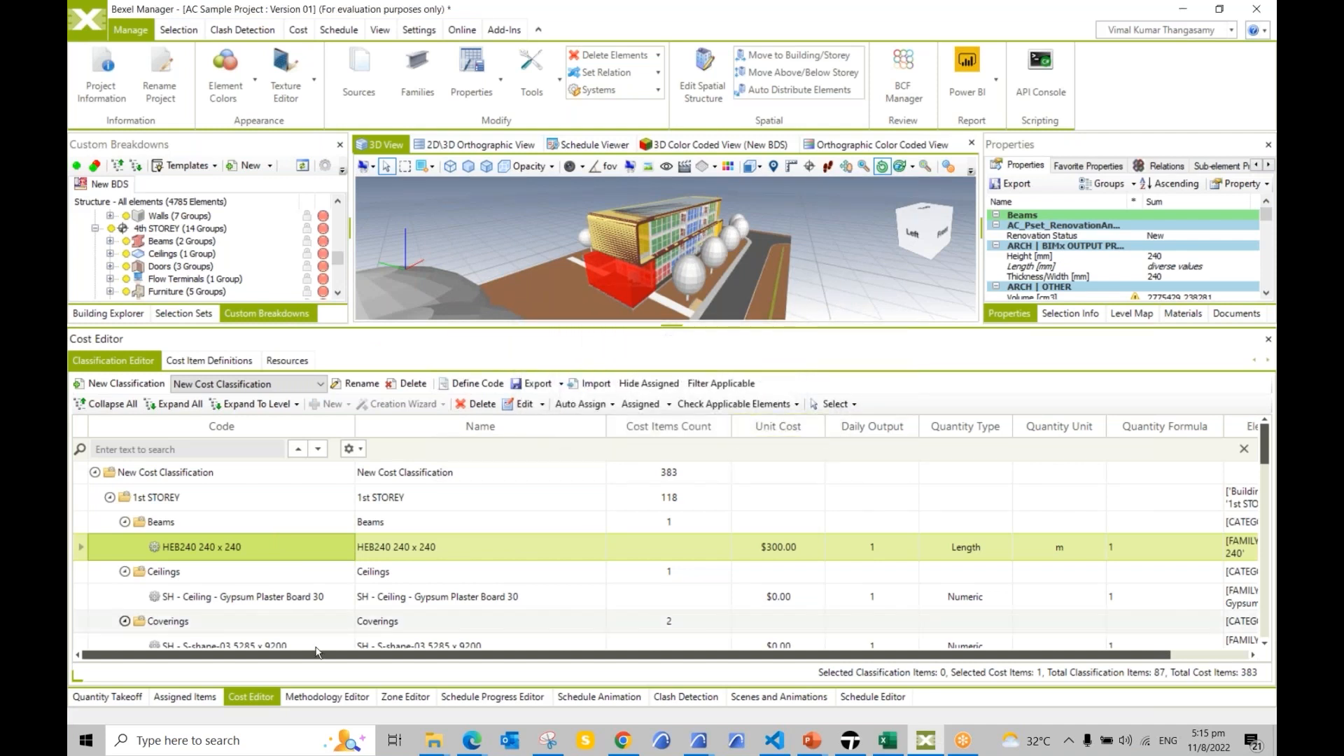
{"action": "left_click", "coordinate": [185, 698]}
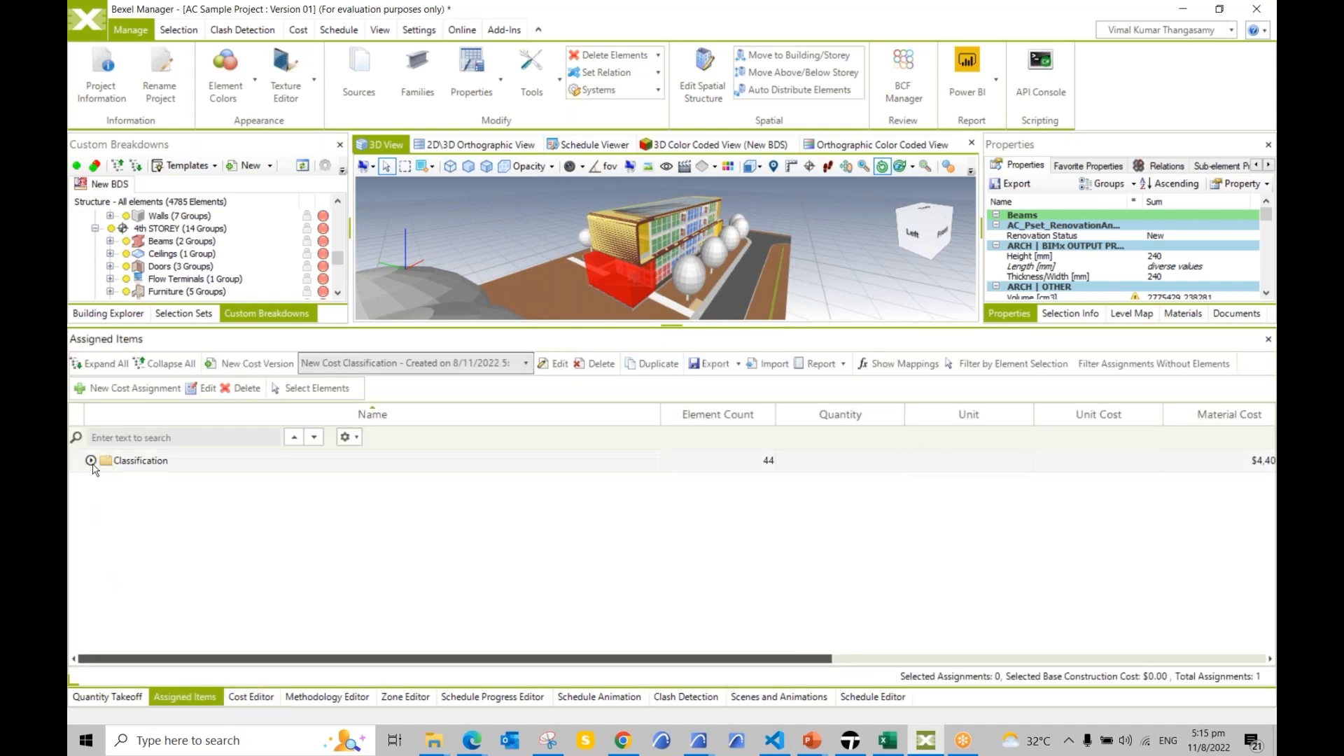
{"action": "left_click", "coordinate": [91, 461]}
{"action": "left_click", "coordinate": [106, 483]}
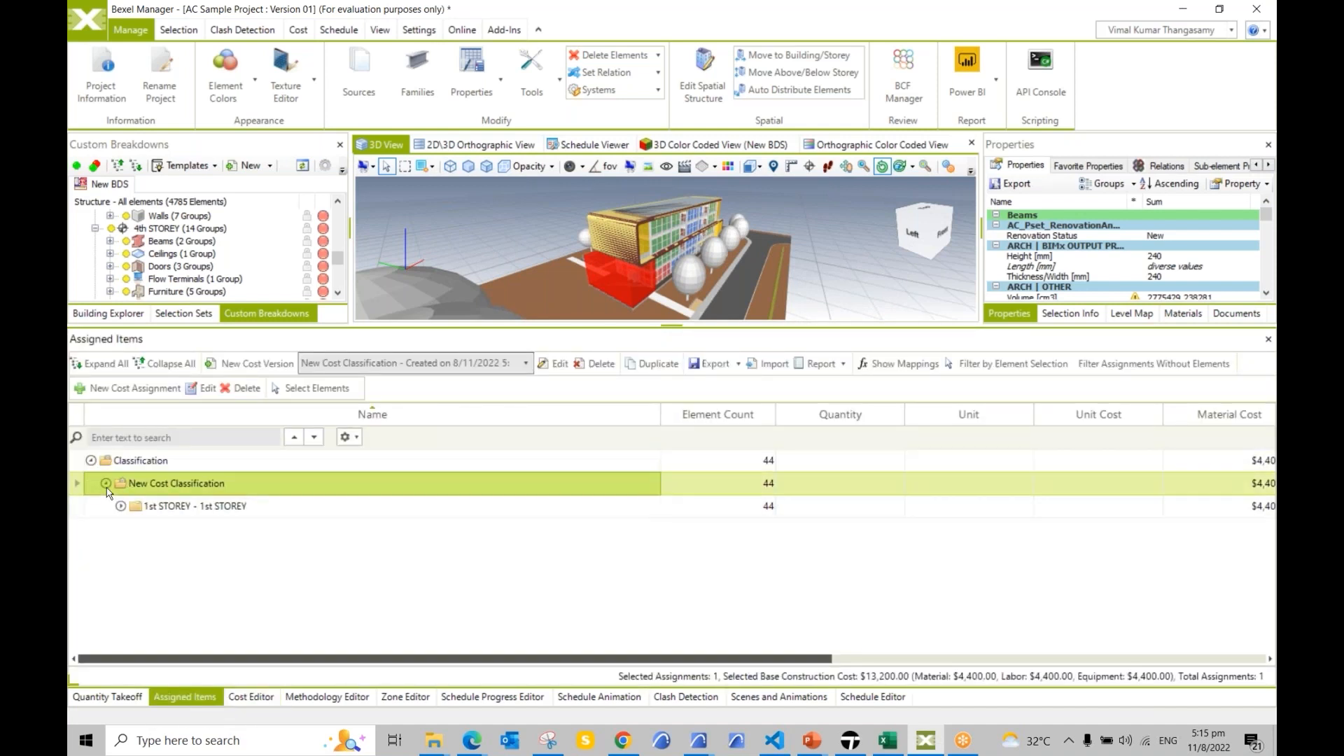
{"action": "left_click", "coordinate": [123, 507]}
{"action": "left_click", "coordinate": [136, 530]}
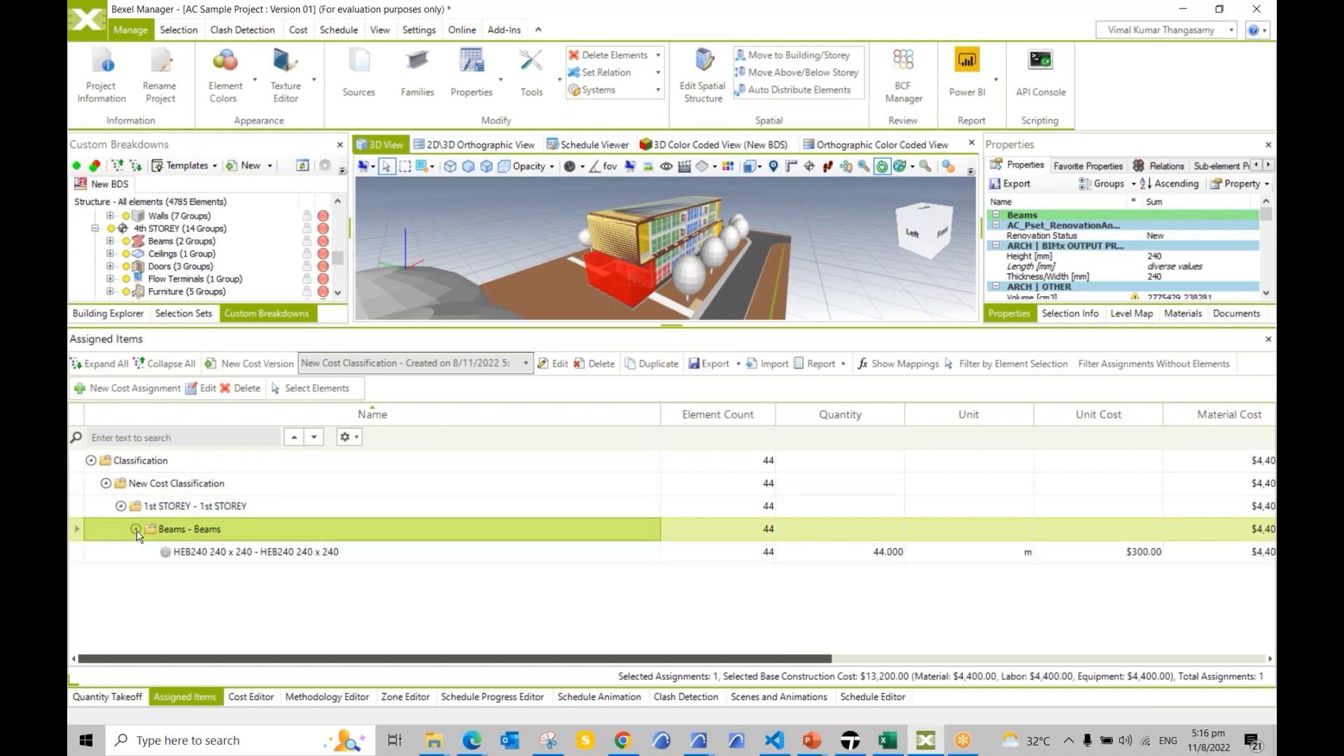
{"action": "left_click", "coordinate": [286, 553]}
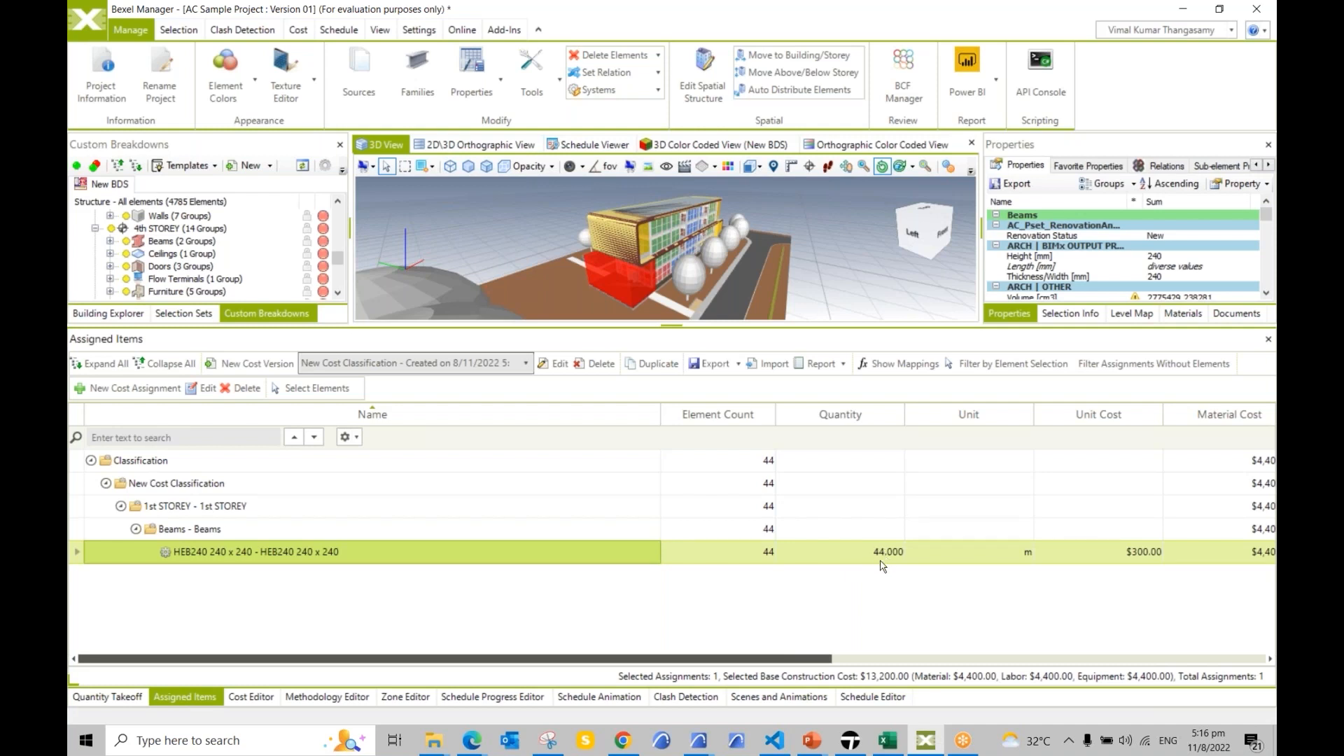
{"action": "scroll", "coordinate": [824, 659], "scroll_direction": "right", "scroll_amount": 3}
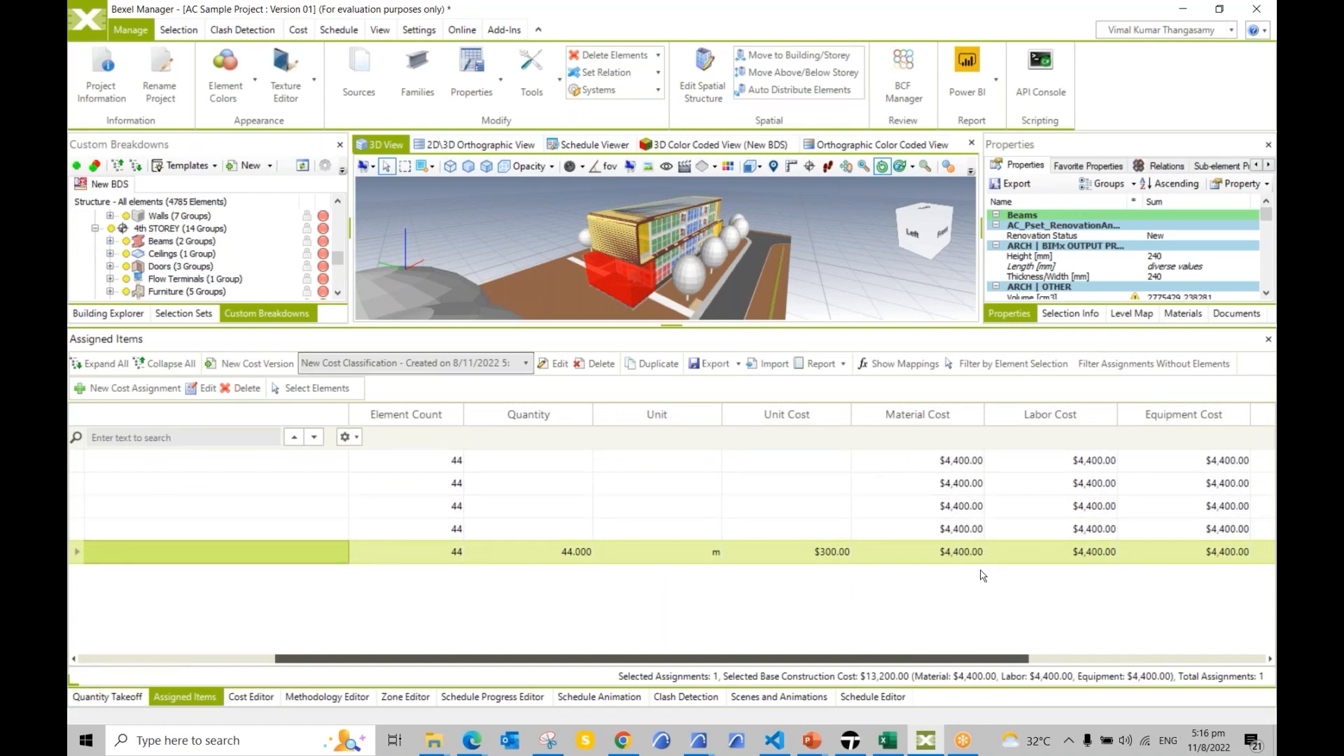
{"action": "left_click_drag", "start_coordinate": [994, 666], "coordinate": [280, 666]}
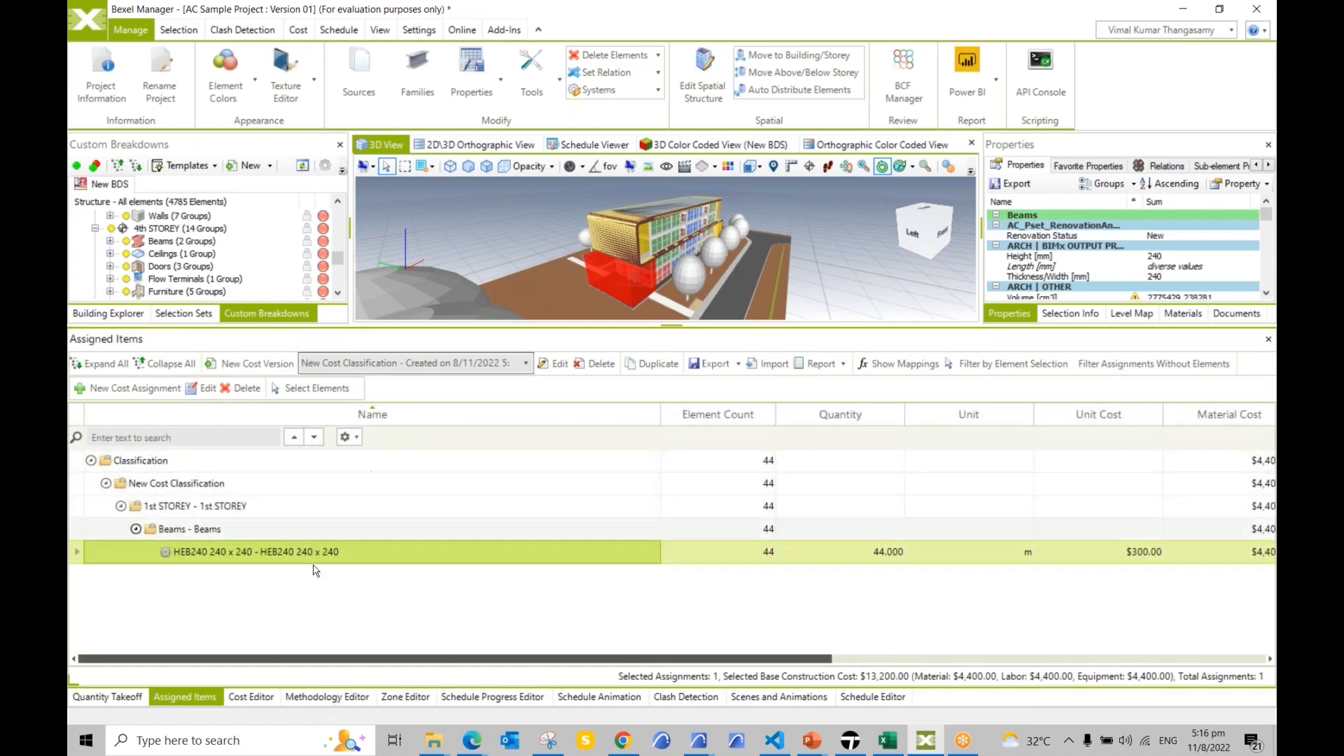
{"action": "left_click", "coordinate": [252, 698]}
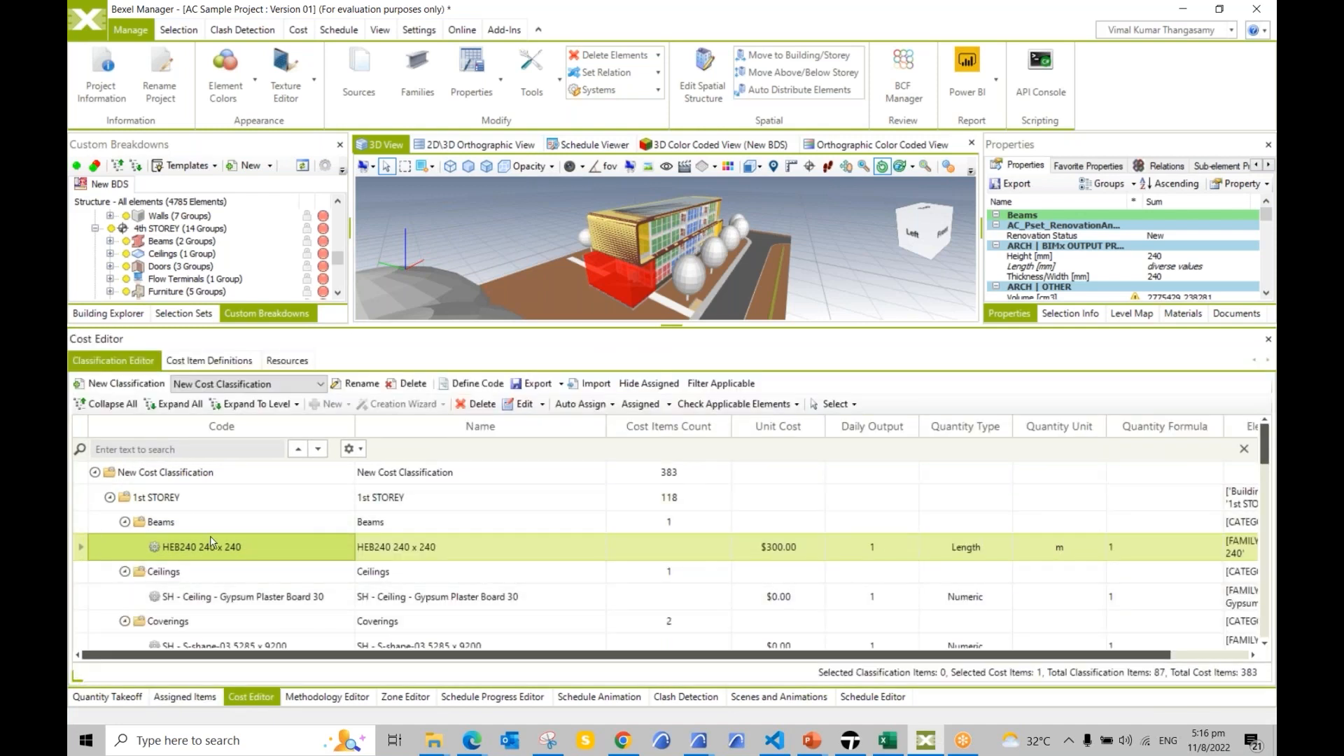
{"action": "scroll", "coordinate": [534, 550], "scroll_direction": "down", "scroll_amount": 1}
Step: Inspect the Gypsum Plaster Board 30 ceiling item's details and auto-assign options without changing anything
{"action": "left_click", "coordinate": [512, 547]}
{"action": "double_click", "coordinate": [512, 547]}
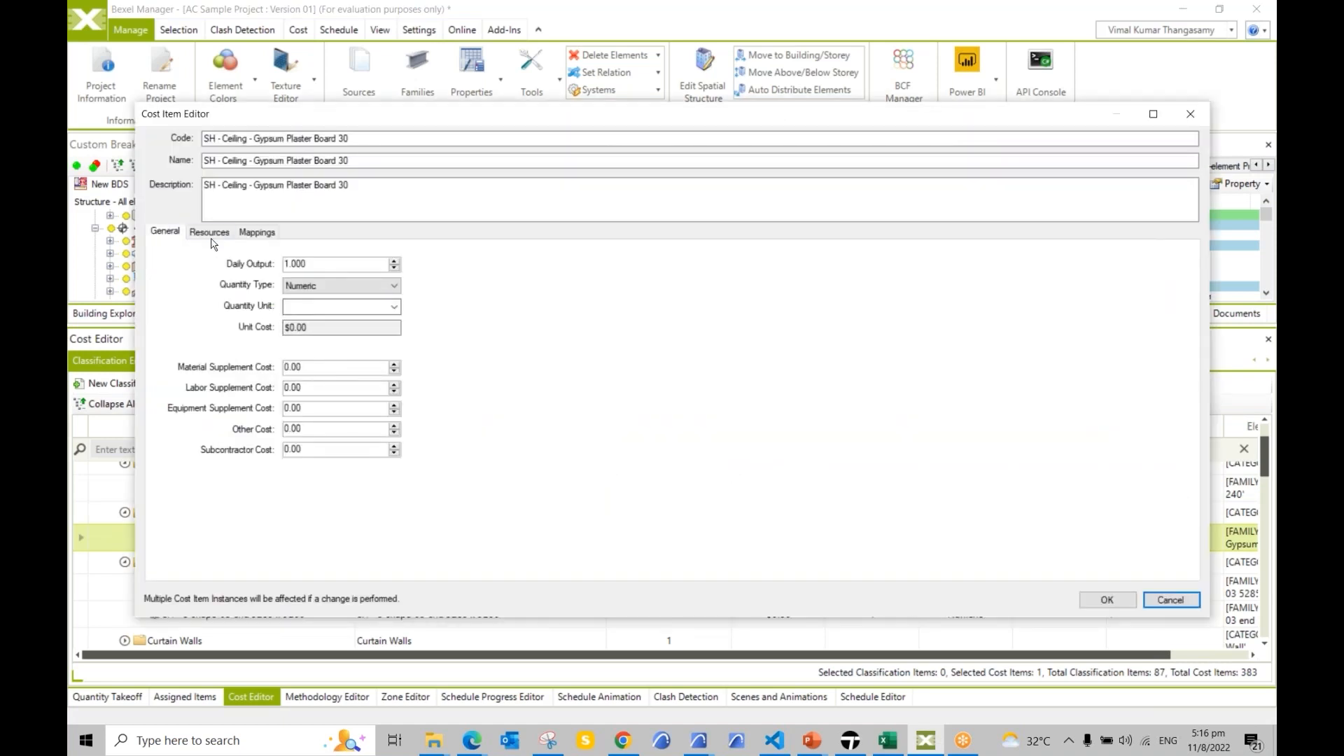
{"action": "left_click", "coordinate": [214, 233]}
{"action": "left_click", "coordinate": [153, 230]}
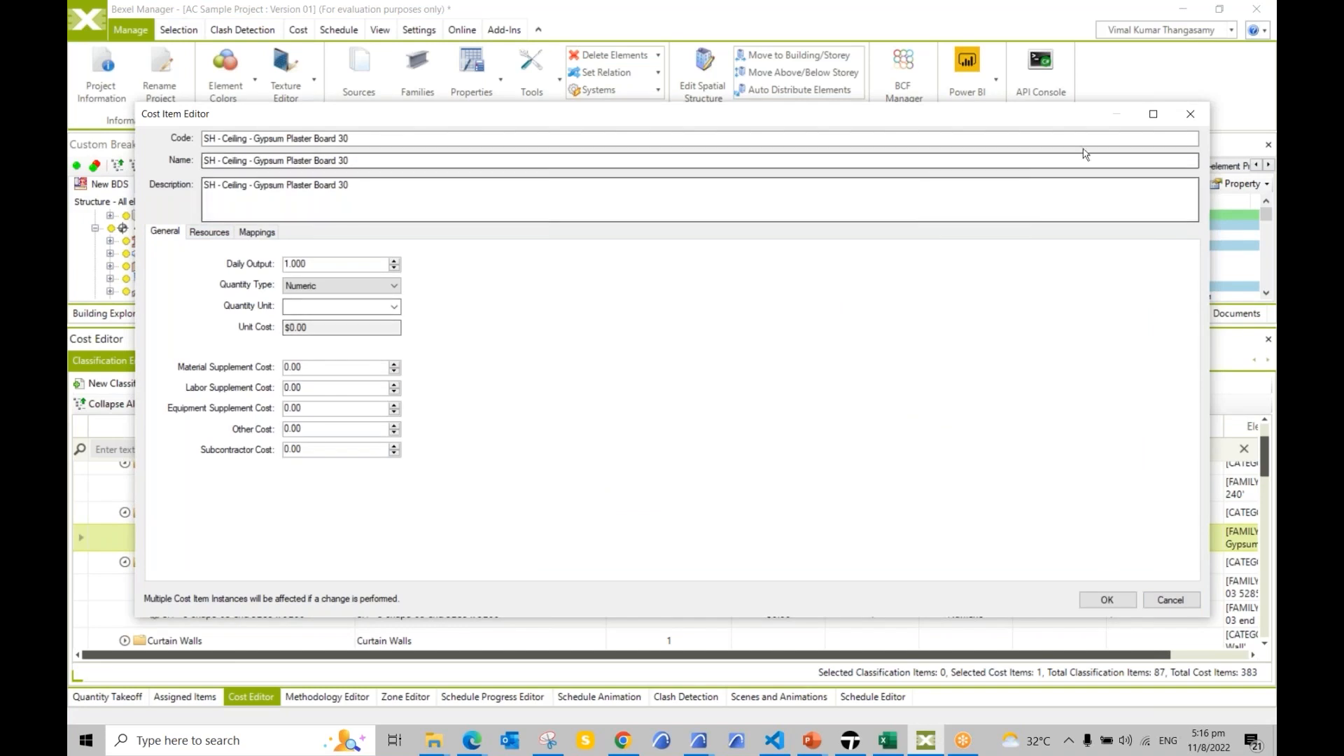
{"action": "left_click", "coordinate": [1190, 114]}
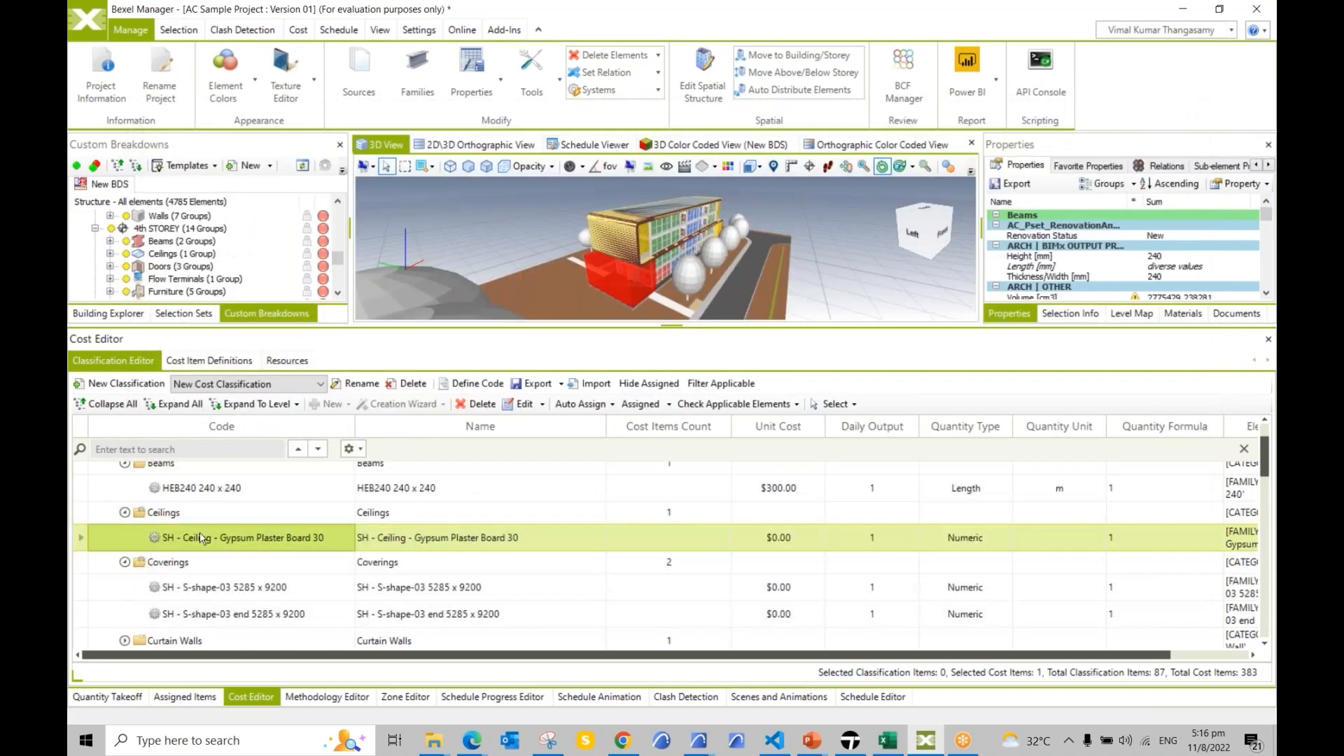
{"action": "right_click", "coordinate": [202, 537]}
{"action": "mouse_move", "coordinate": [319, 325]}
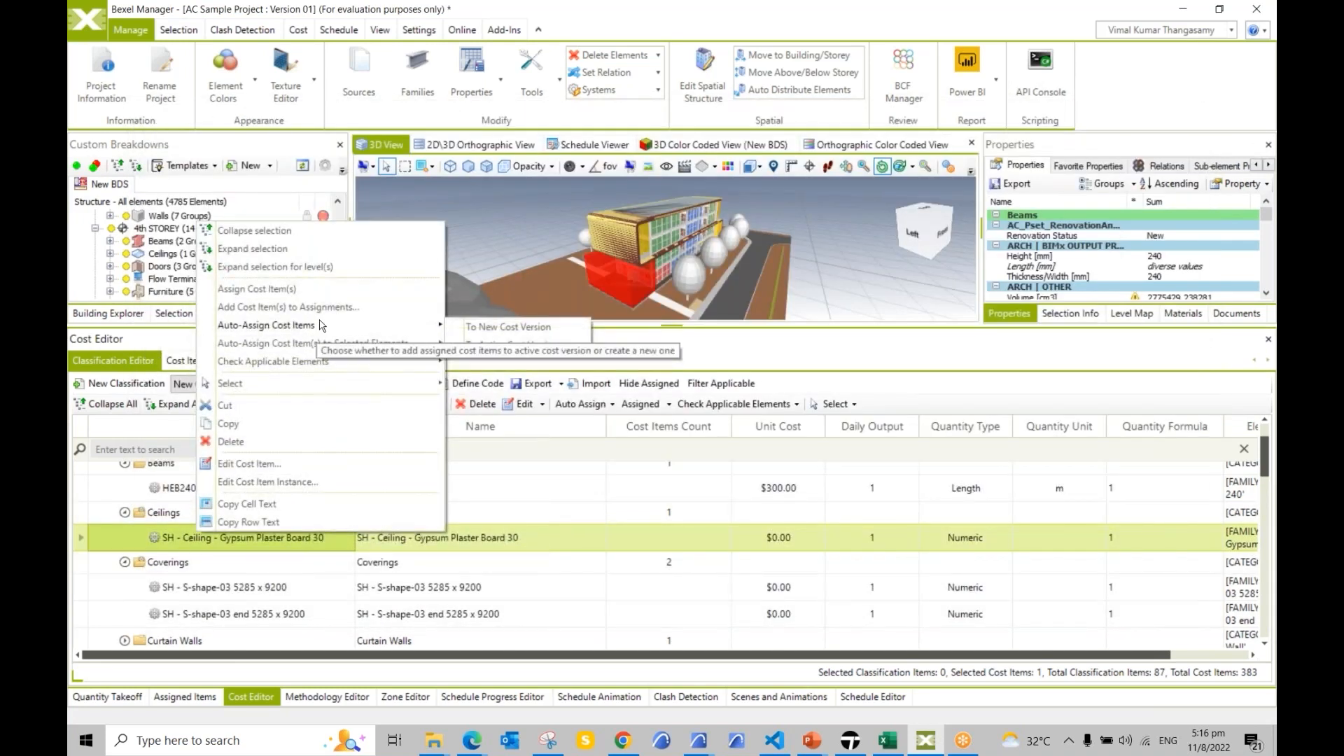
{"action": "left_click", "coordinate": [495, 346]}
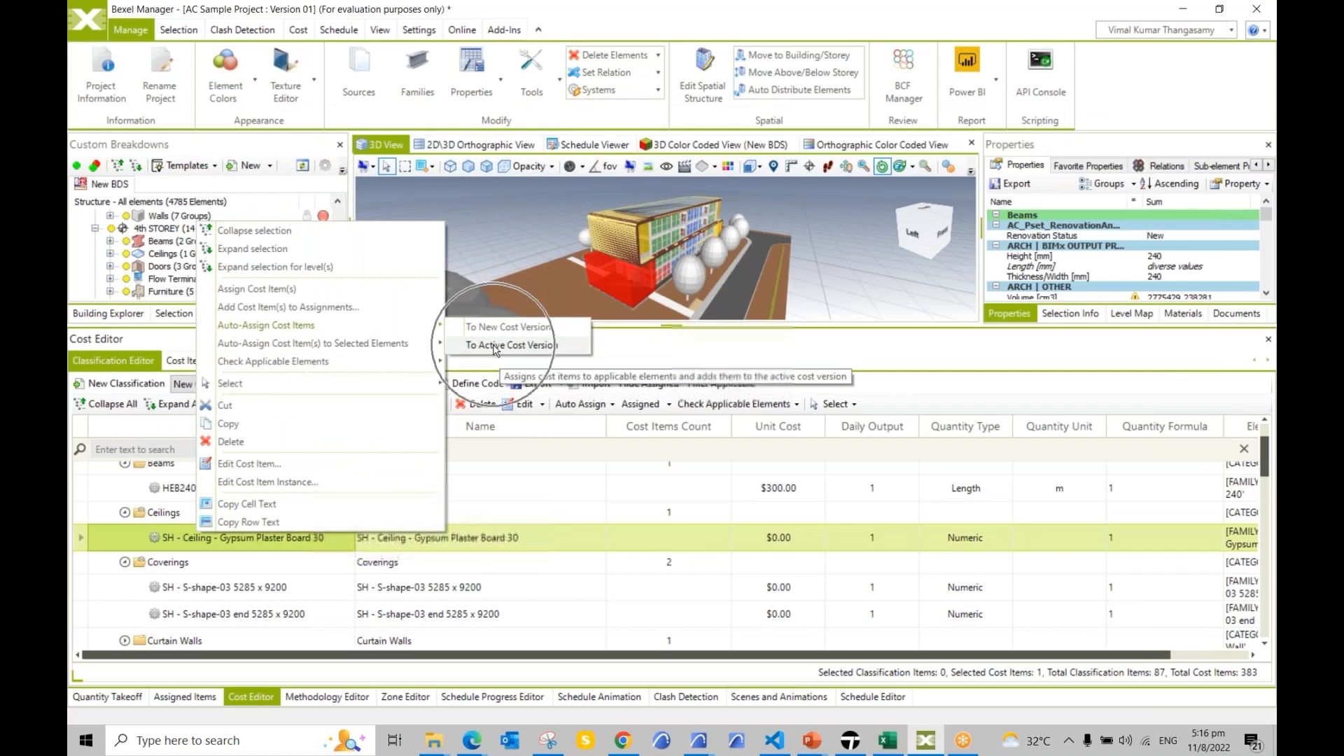
{"action": "left_click", "coordinate": [289, 546]}
Step: Set material, labor and equipment supplement costs to 100 each for a $300 unit cost
{"action": "double_click", "coordinate": [289, 546]}
{"action": "left_click", "coordinate": [242, 376]}
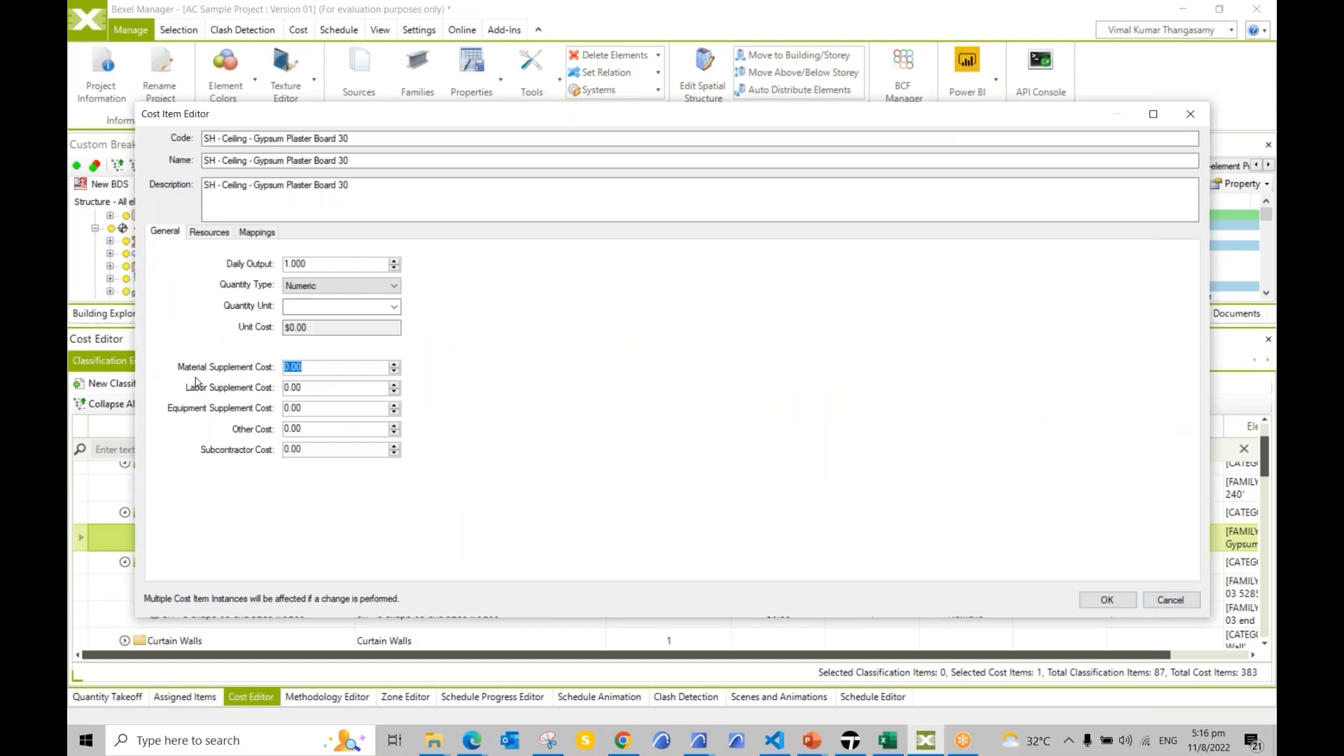
{"action": "type", "text": "1"}
{"action": "left_click", "coordinate": [326, 388]}
{"action": "type", "text": "100"}
{"action": "left_click", "coordinate": [306, 410]}
{"action": "type", "text": "1"}
{"action": "left_click", "coordinate": [1108, 600]}
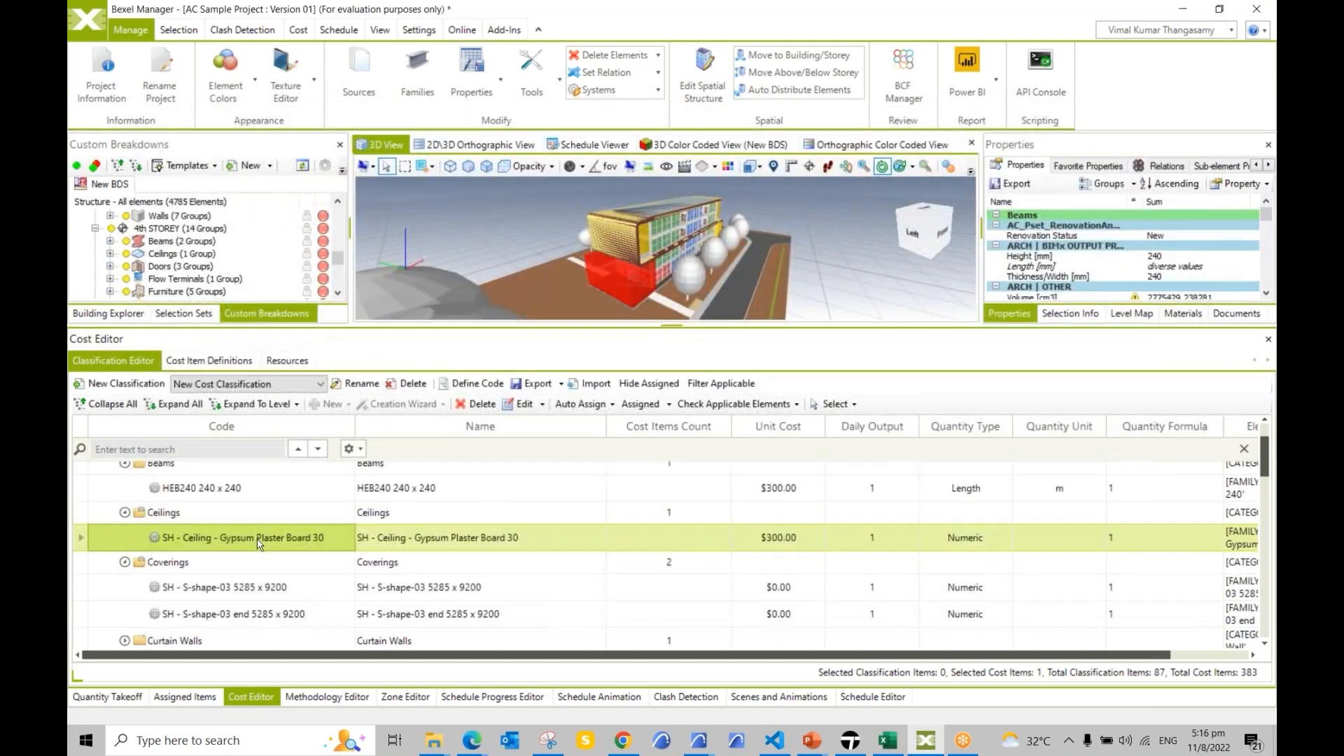
Step: Auto-assign the Gypsum Plaster Board 30 ceiling cost to the active cost version
{"action": "right_click", "coordinate": [259, 542]}
{"action": "mouse_move", "coordinate": [432, 331]}
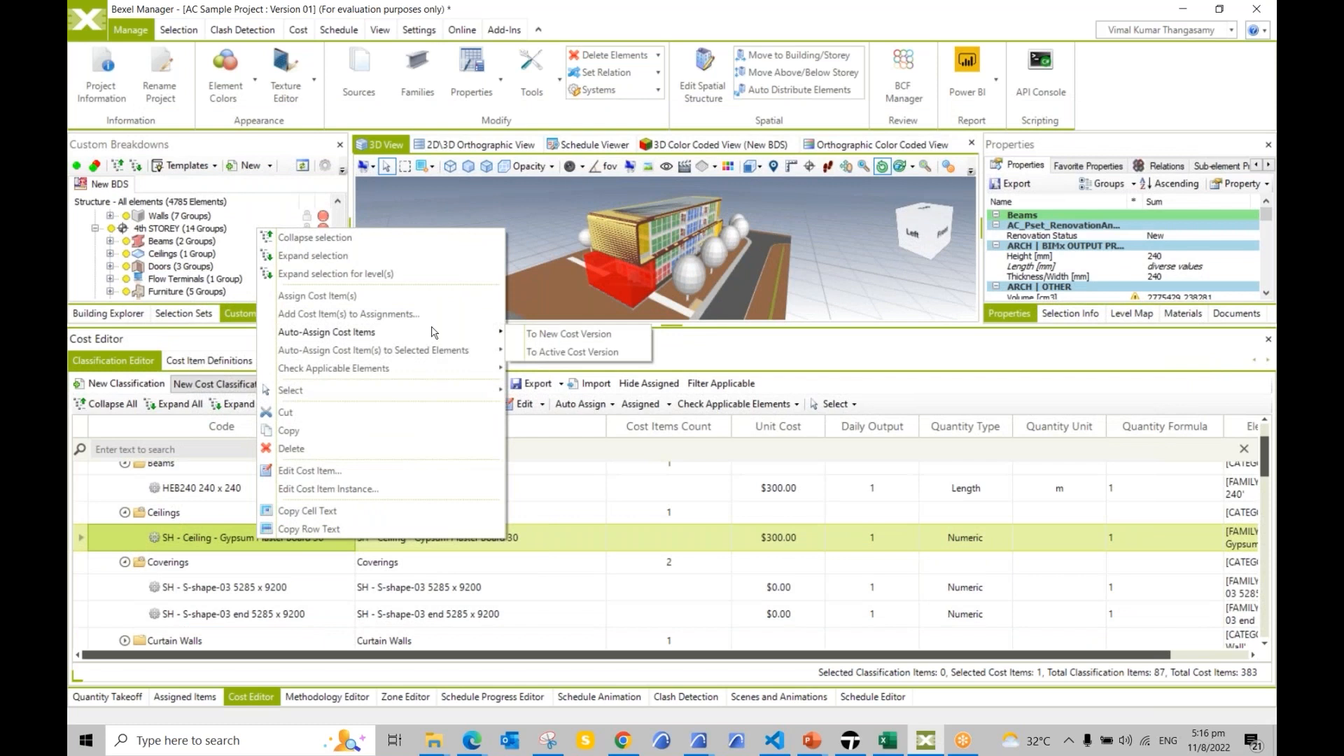
{"action": "left_click", "coordinate": [572, 352]}
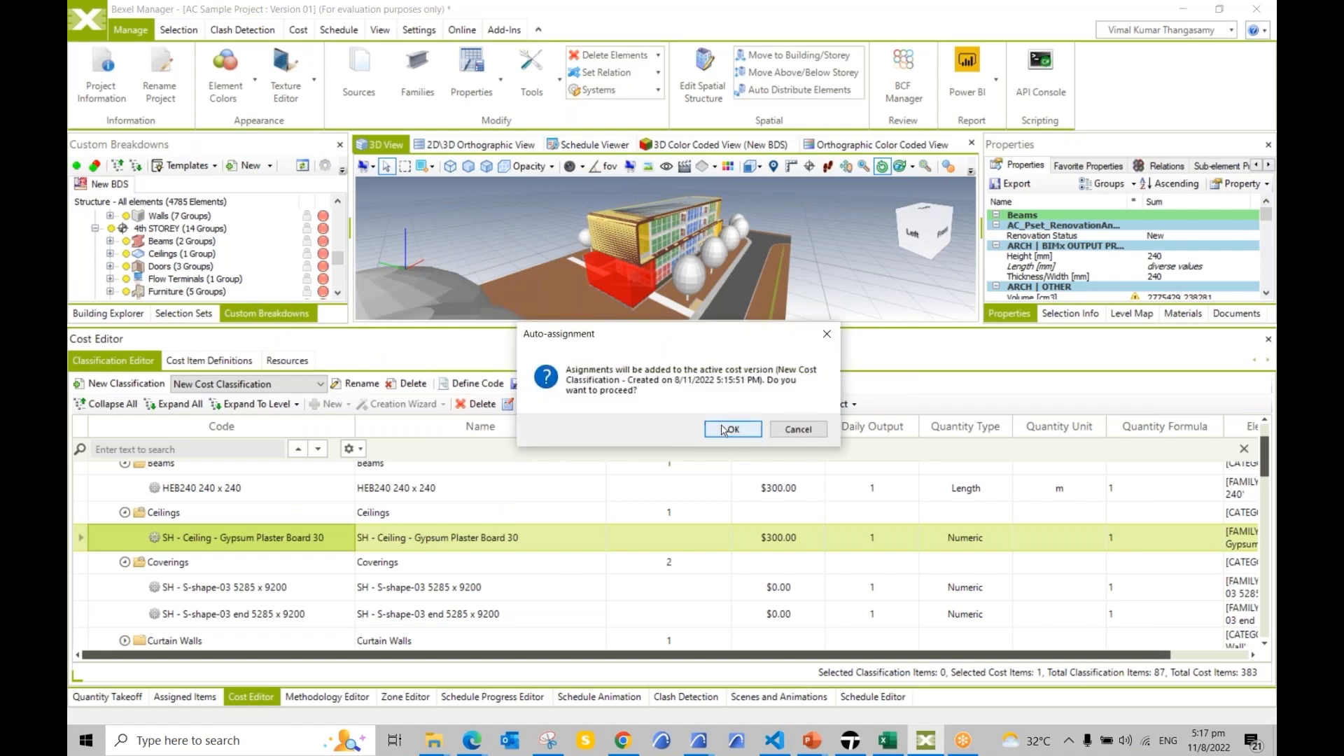
{"action": "left_click", "coordinate": [730, 430]}
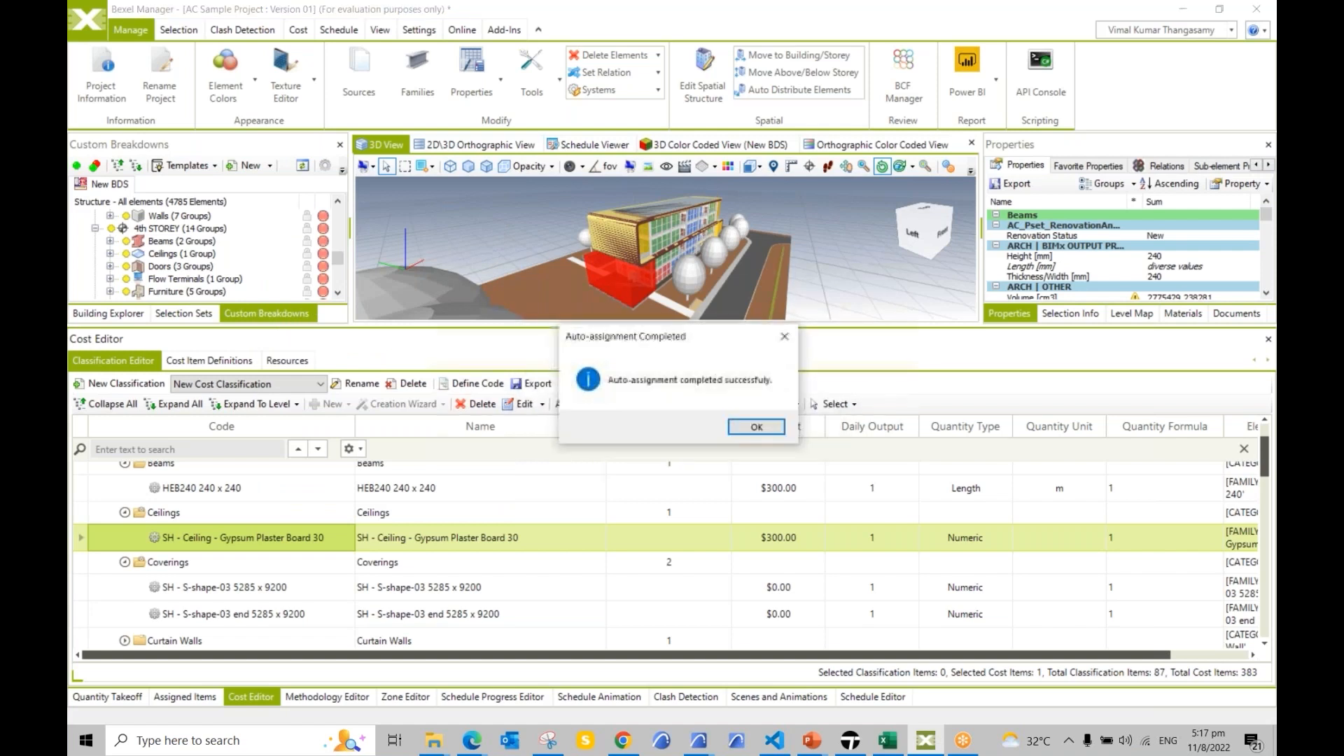
{"action": "left_click", "coordinate": [747, 427]}
Step: Show Assigned Items with Ceilings expanded and select the gypsum board assignment
{"action": "left_click", "coordinate": [185, 696]}
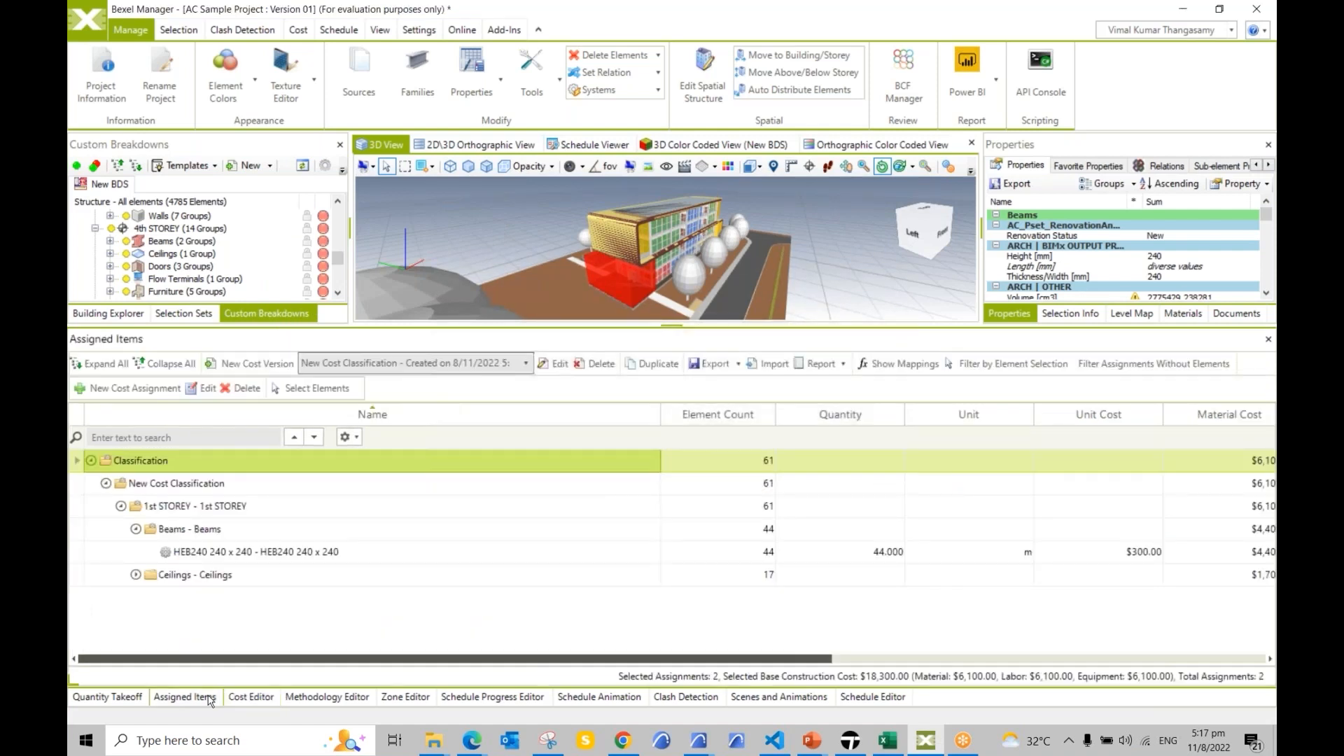
{"action": "left_click", "coordinate": [136, 575]}
{"action": "left_click", "coordinate": [817, 596]}
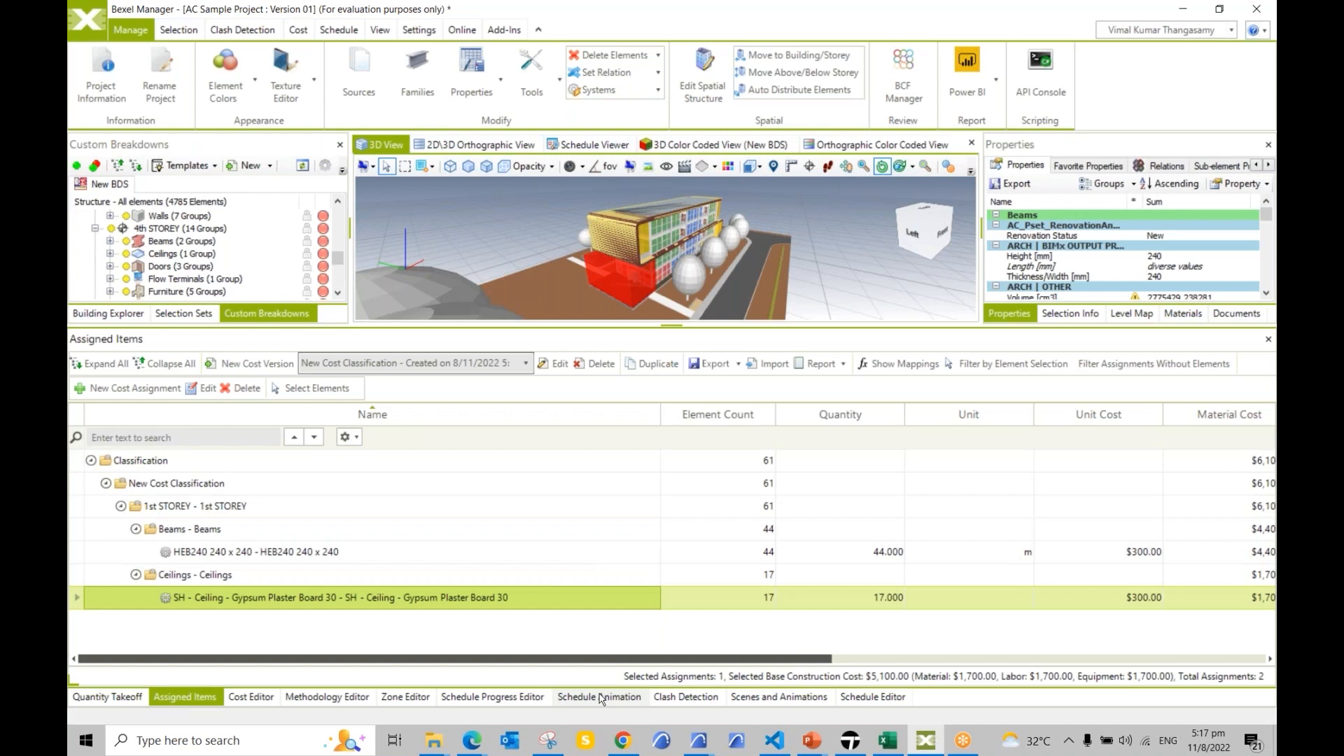
Step: Create 'My Schedule' in the Schedule Editor and select its AC Sample Project : Version 01 task
{"action": "left_click", "coordinate": [875, 697]}
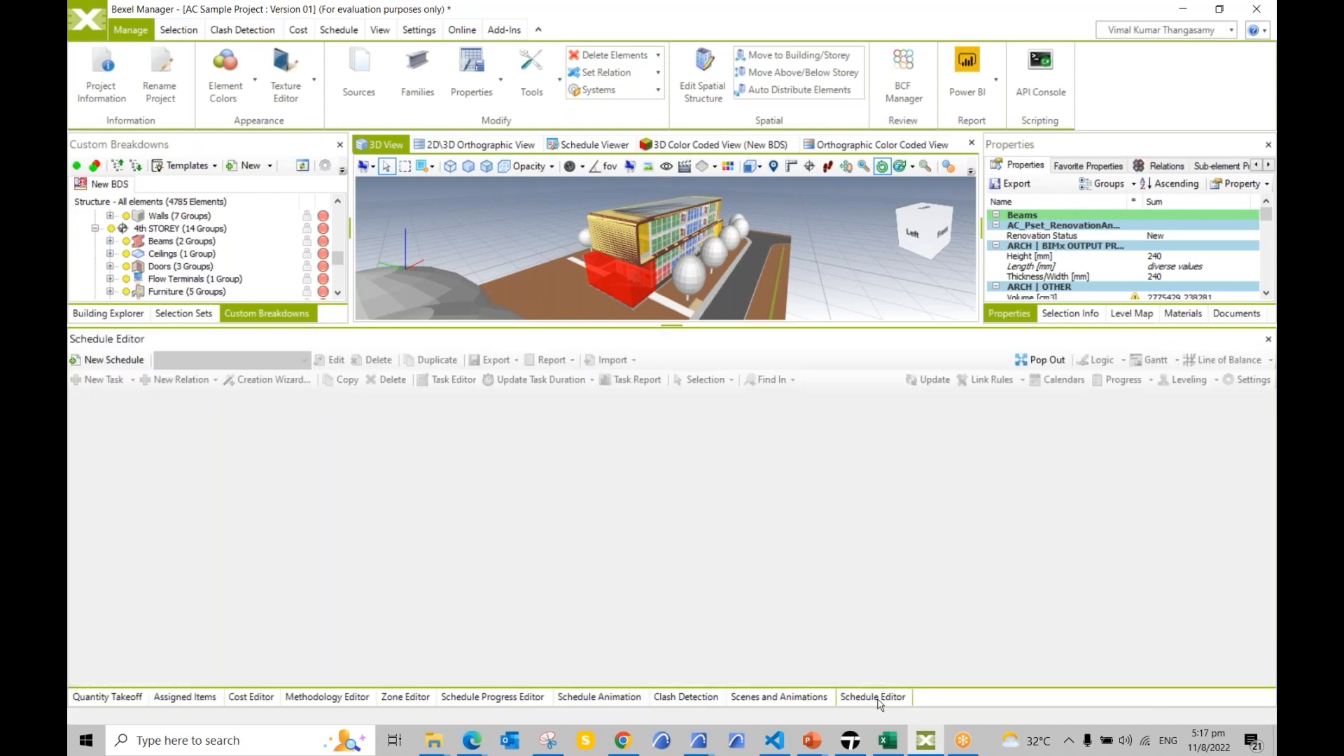
{"action": "left_click", "coordinate": [96, 362]}
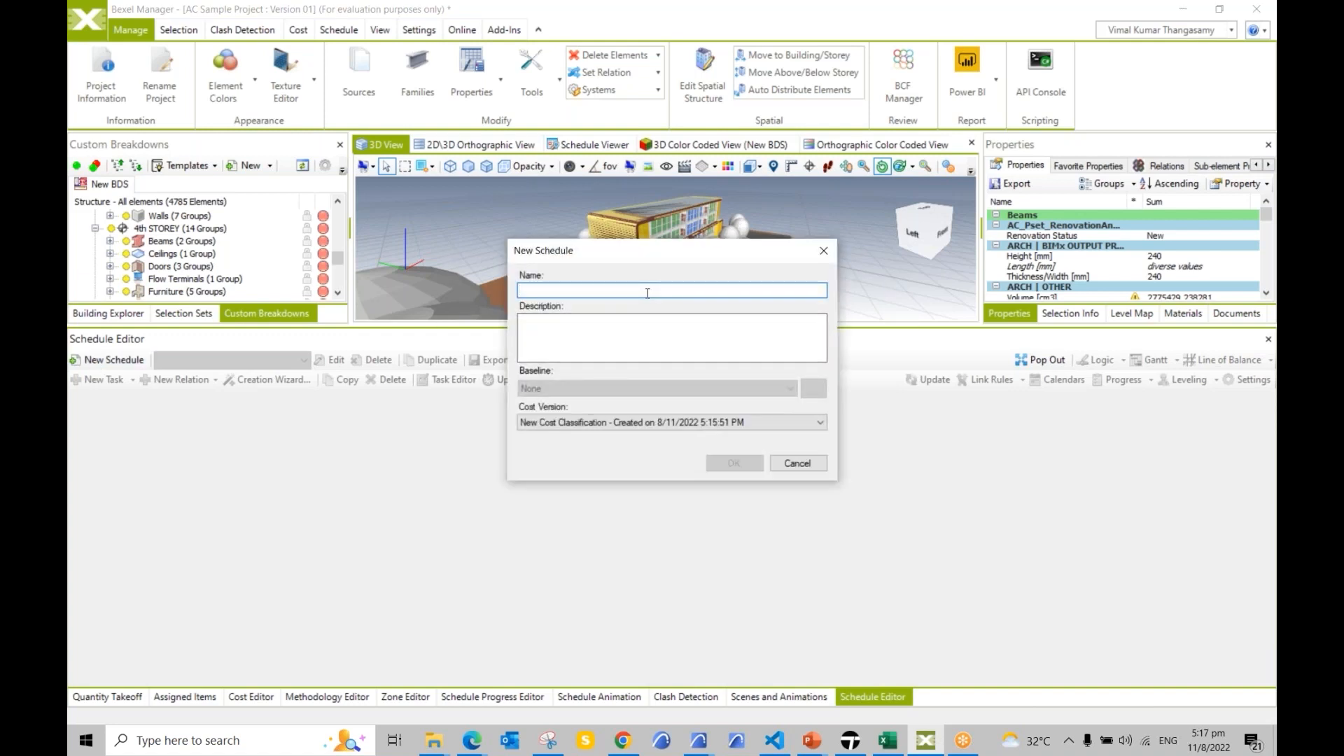
{"action": "type", "text": "My Schedule"}
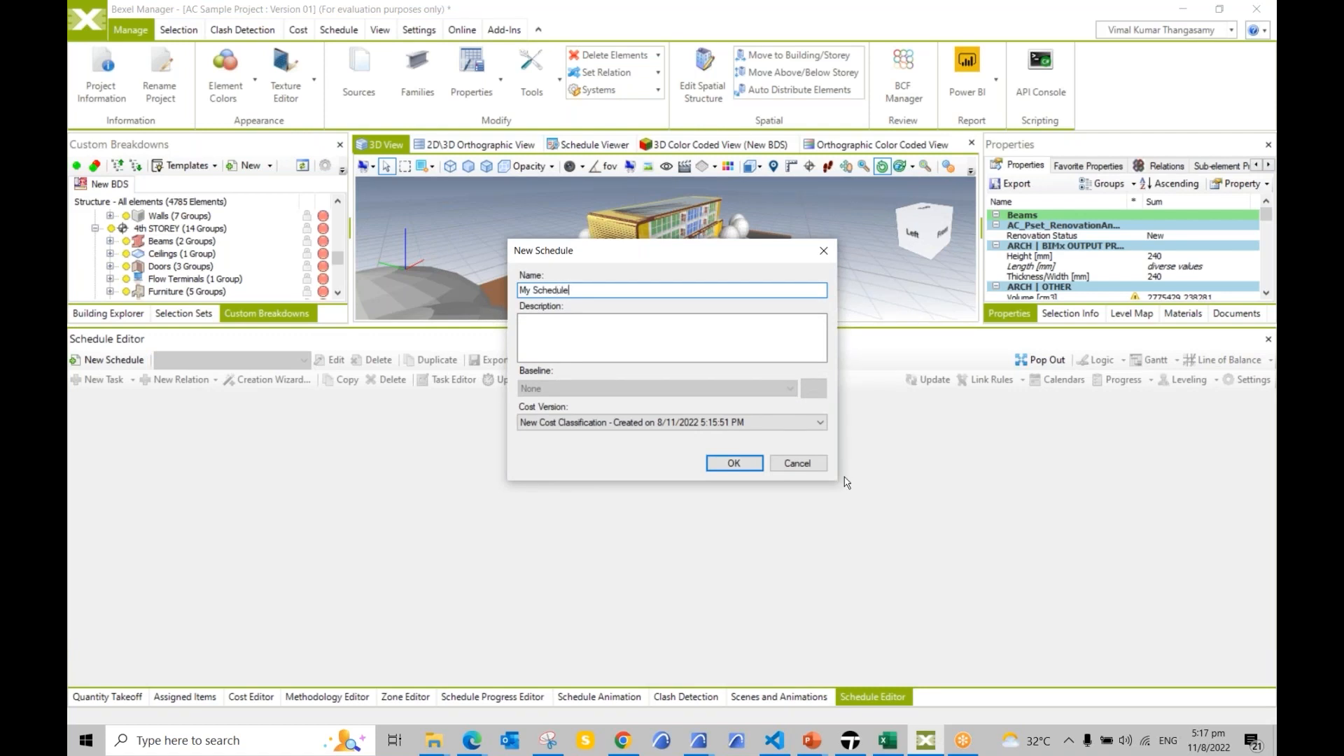
{"action": "left_click", "coordinate": [731, 464]}
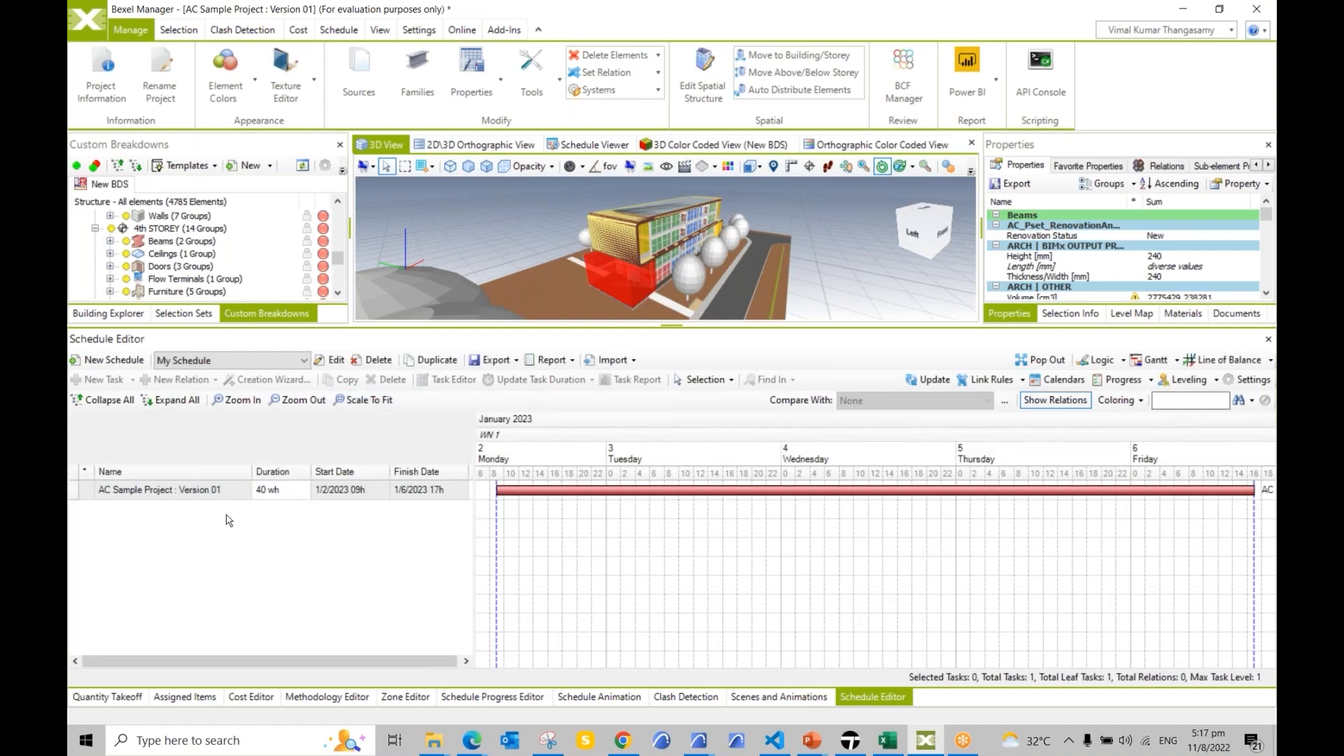
{"action": "left_click", "coordinate": [169, 492]}
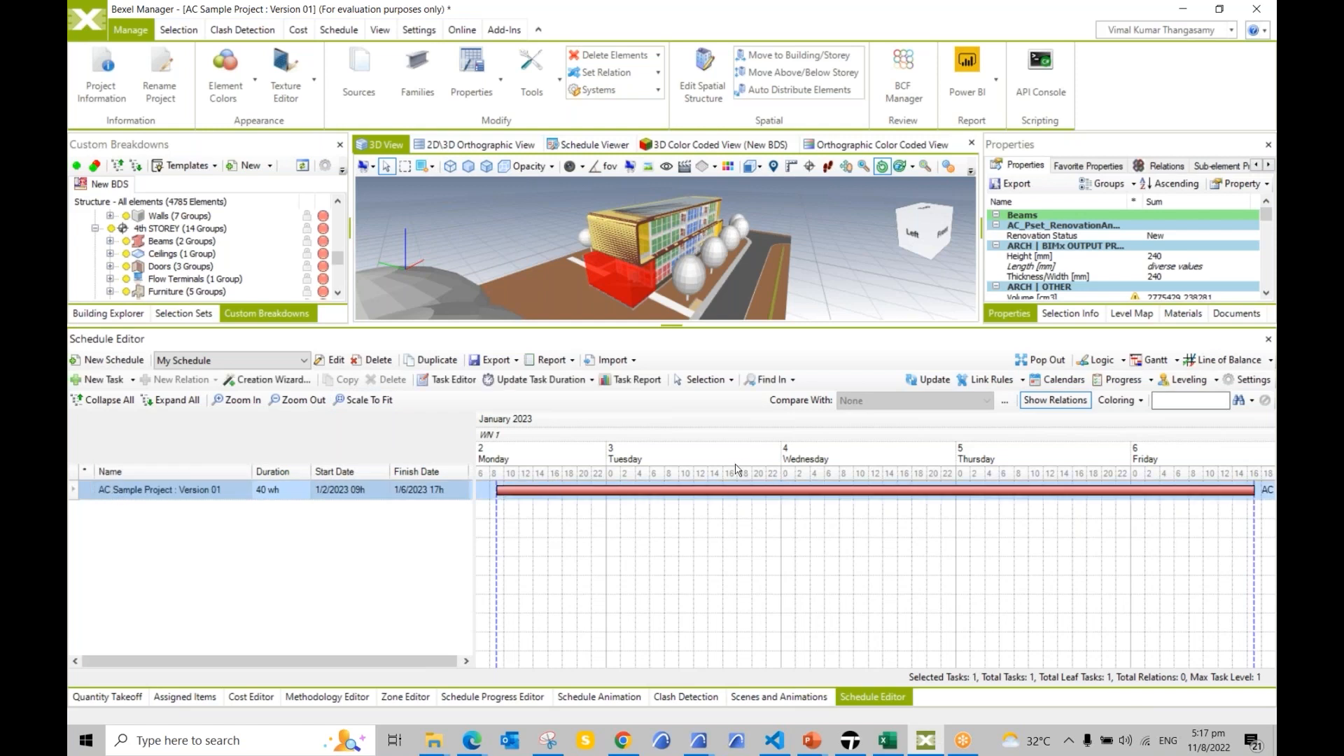
Step: Add linked Building Storeys tasks under the project, Building - 1st STOREY through Roof Level
{"action": "right_click", "coordinate": [128, 492]}
{"action": "mouse_move", "coordinate": [191, 545]}
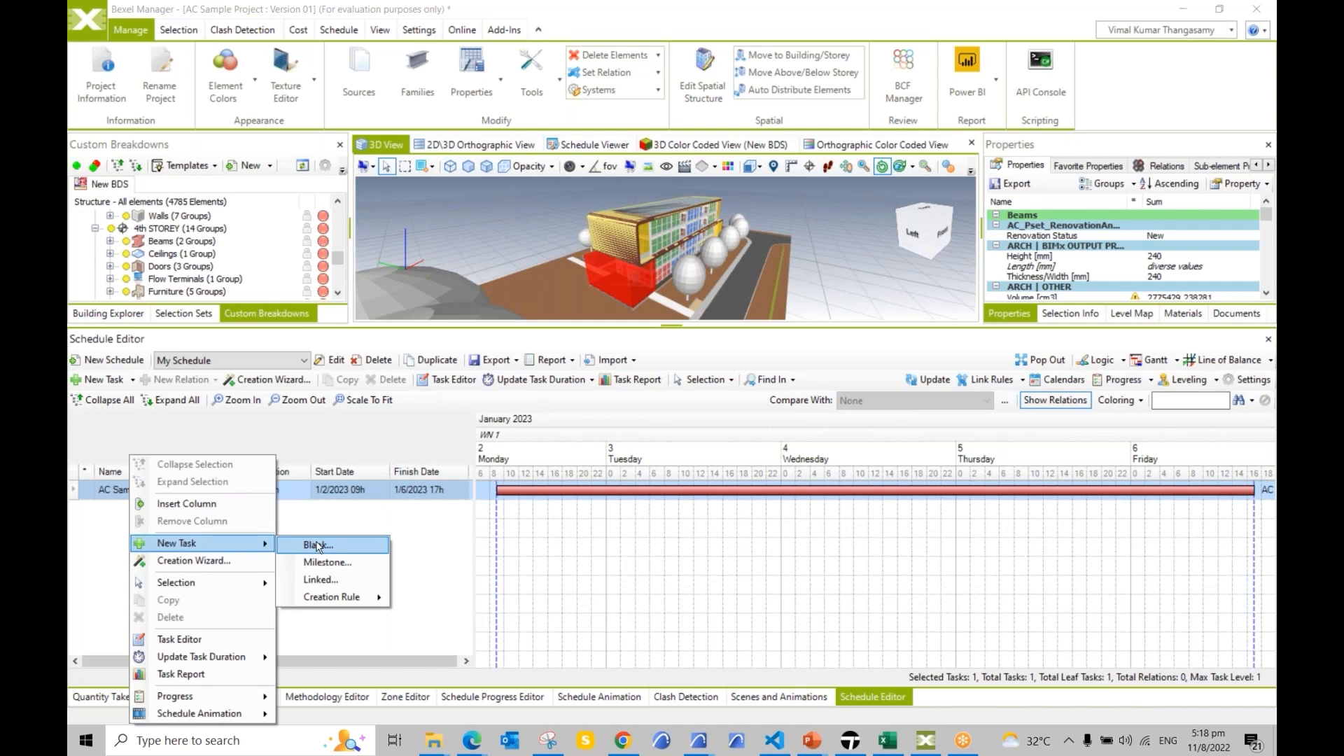
{"action": "key", "text": "ctrl"}
{"action": "key", "text": "ctrl"}
{"action": "key", "text": "ctrl"}
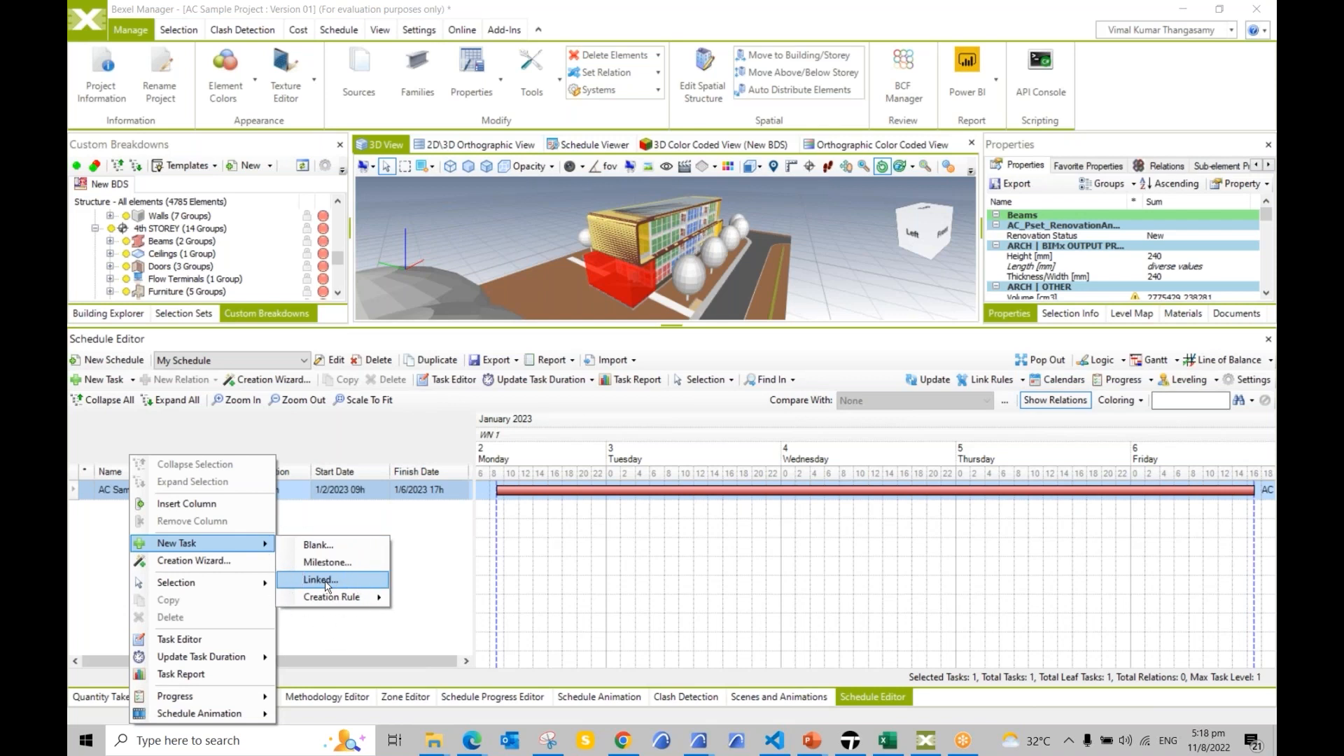
{"action": "left_click", "coordinate": [324, 581]}
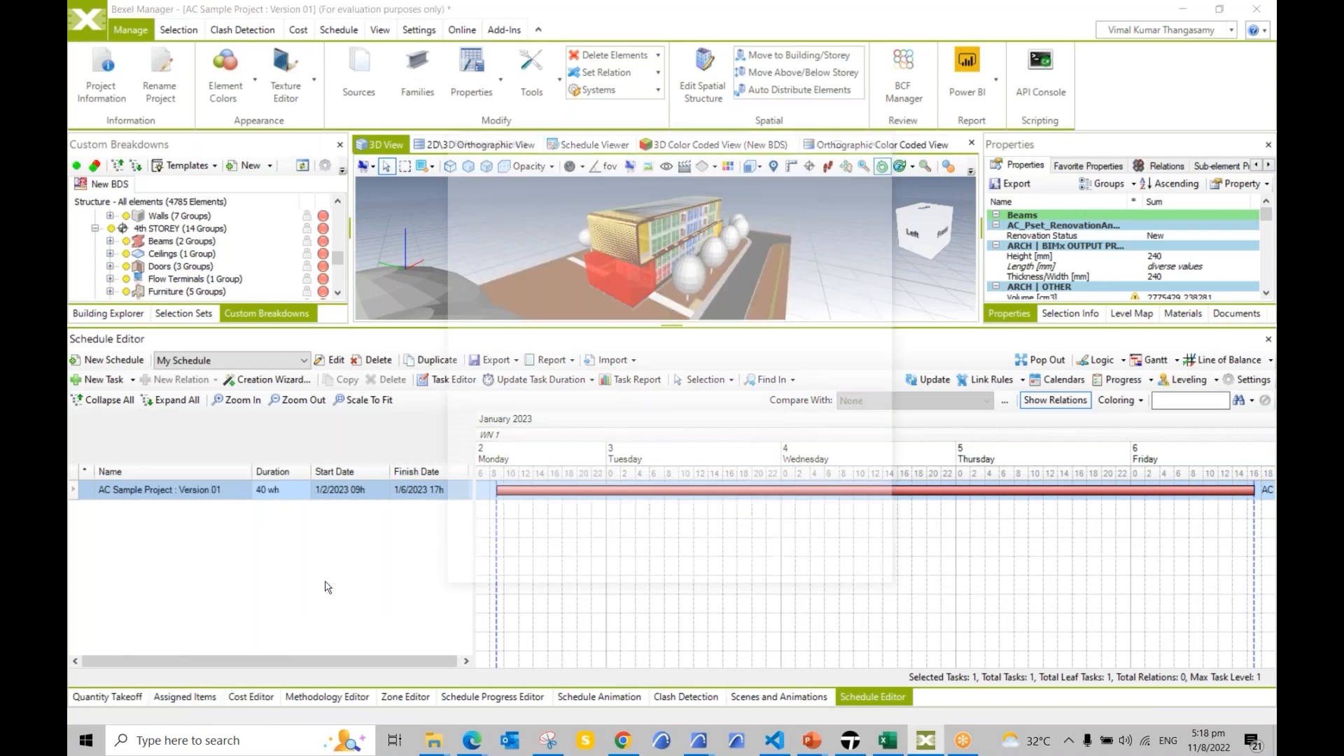
{"action": "left_click", "coordinate": [453, 212]}
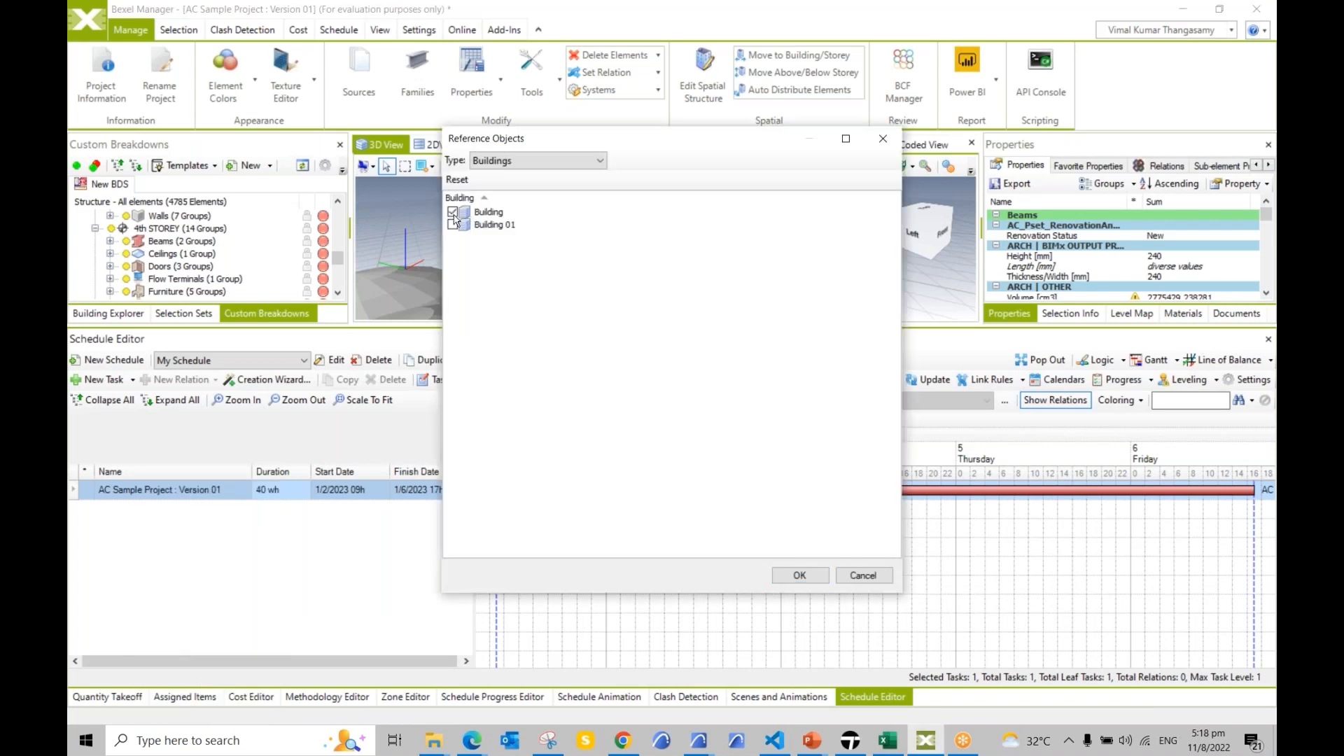
{"action": "left_click", "coordinate": [537, 168]}
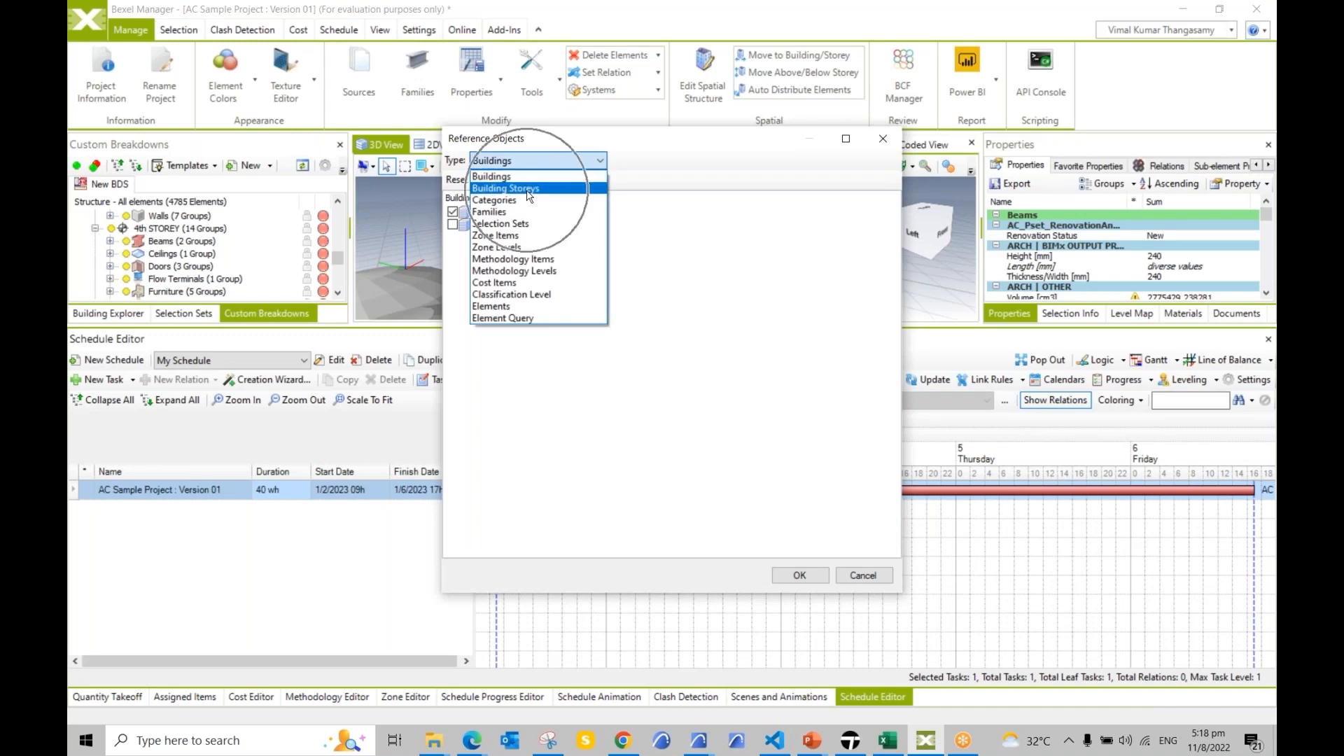
{"action": "left_click", "coordinate": [529, 189]}
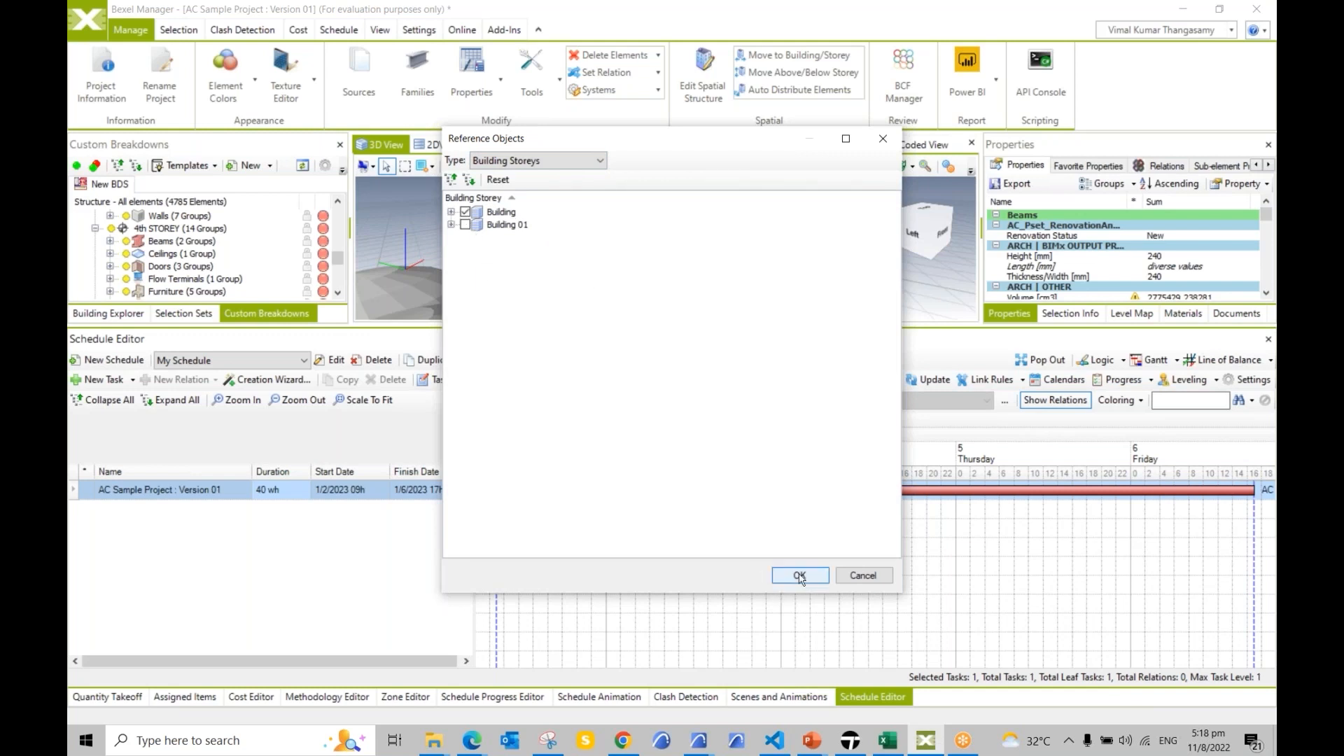
{"action": "left_click", "coordinate": [799, 575]}
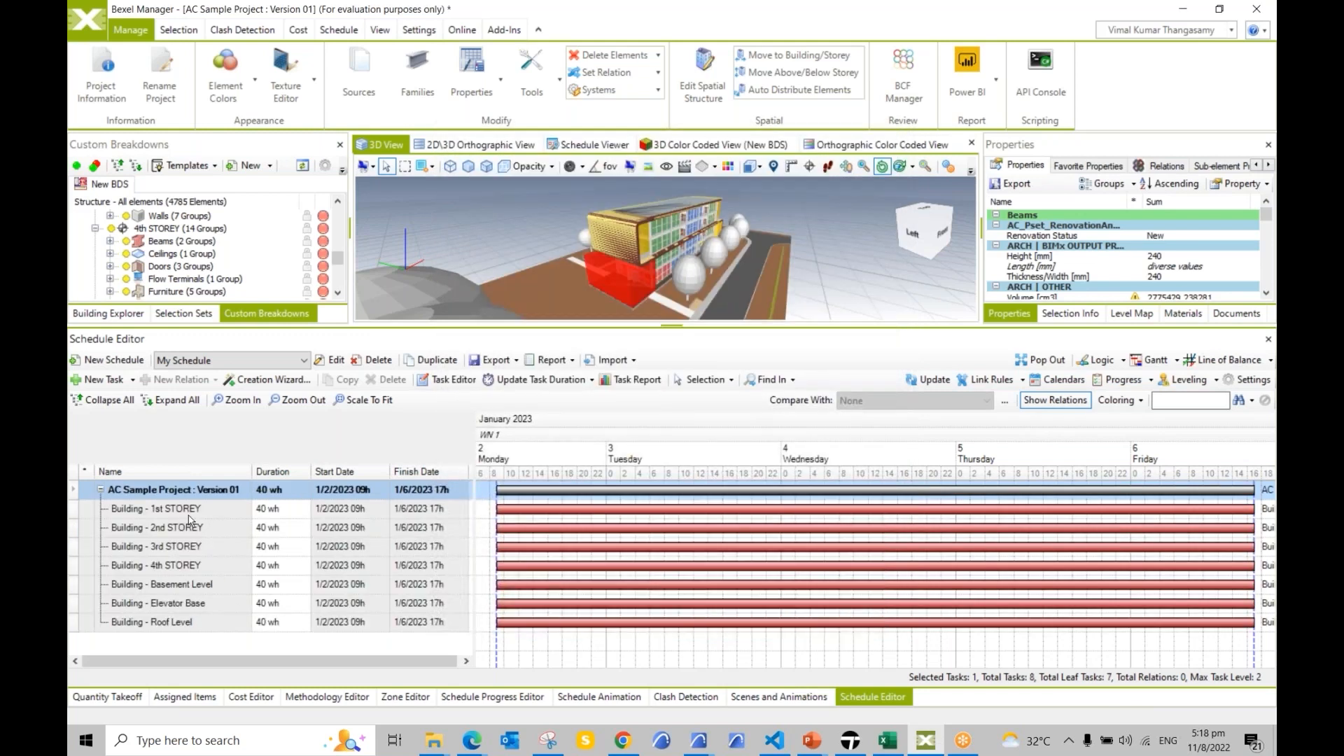
{"action": "left_click", "coordinate": [190, 511]}
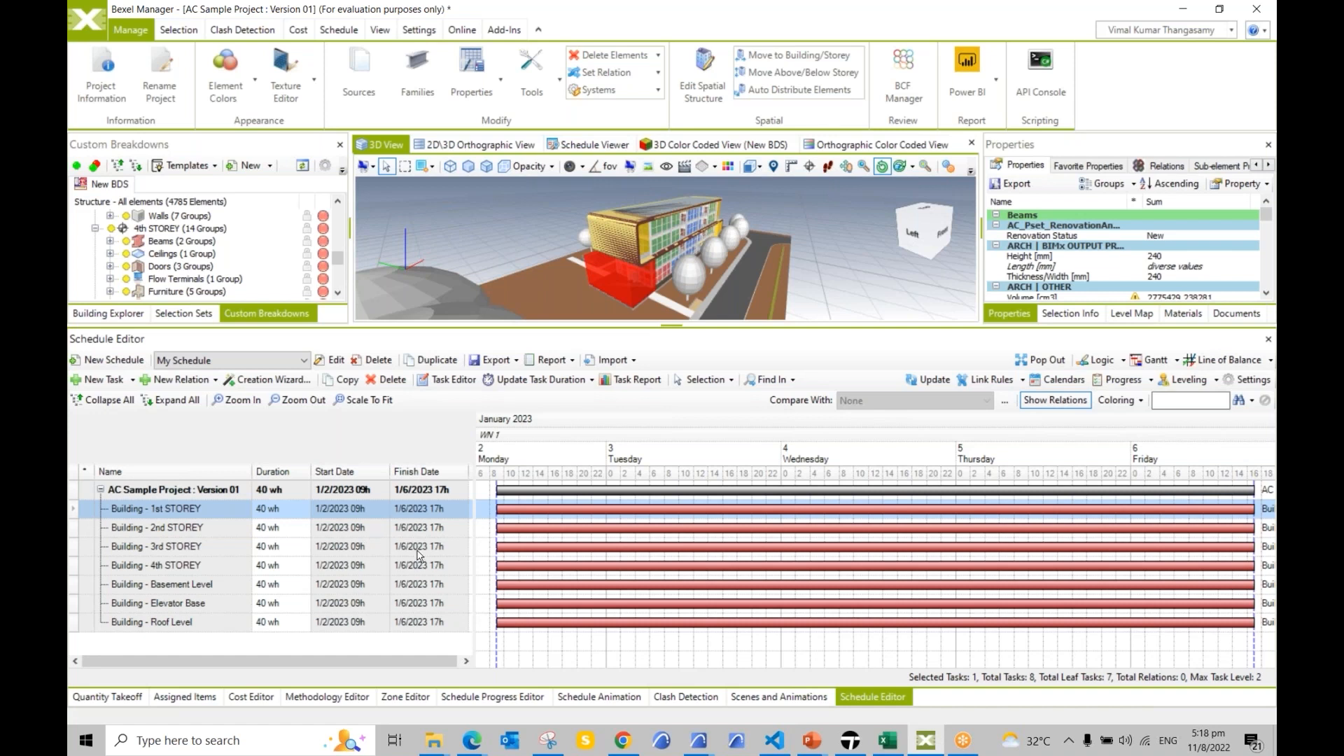
Step: Add linked Categories subtasks under 1st STOREY: Beams, Roofs, Slabs, Structural Columns, Structural Foundations, Walls
{"action": "right_click", "coordinate": [164, 517]}
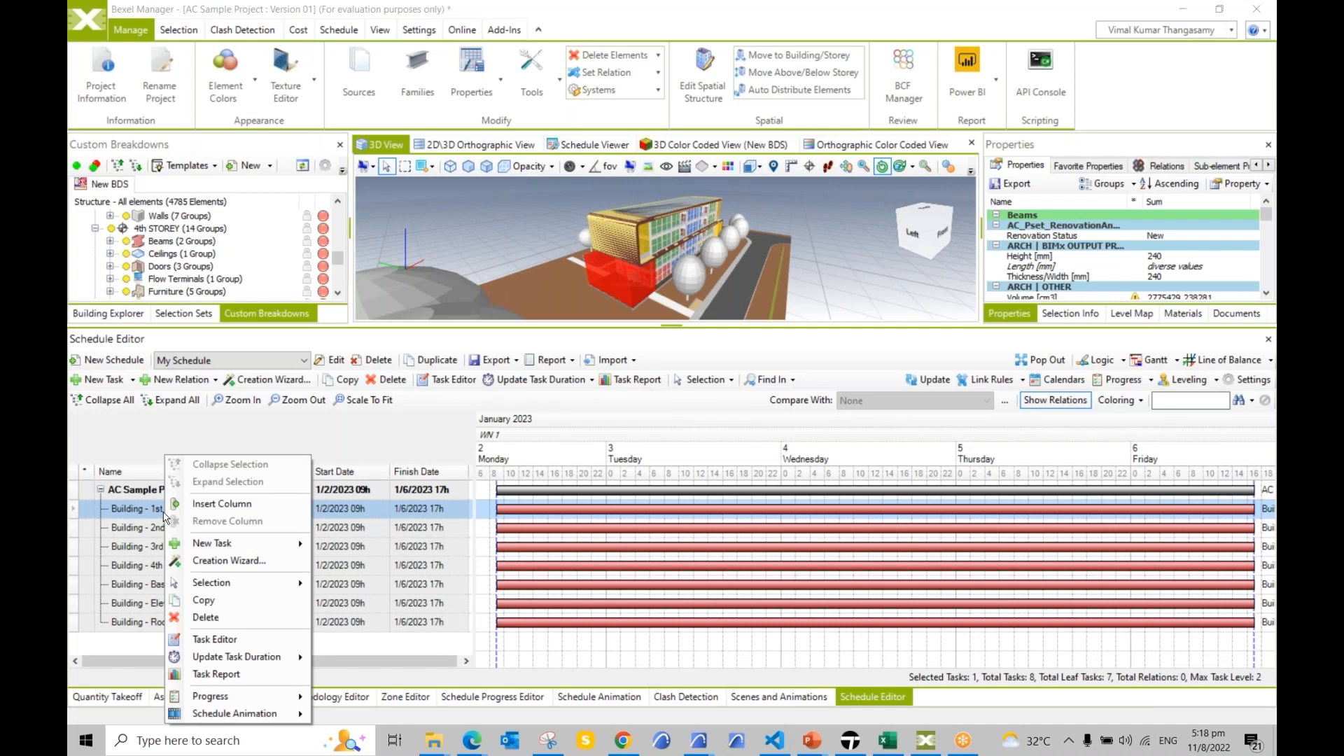
{"action": "left_click", "coordinate": [134, 510]}
{"action": "right_click", "coordinate": [134, 510]}
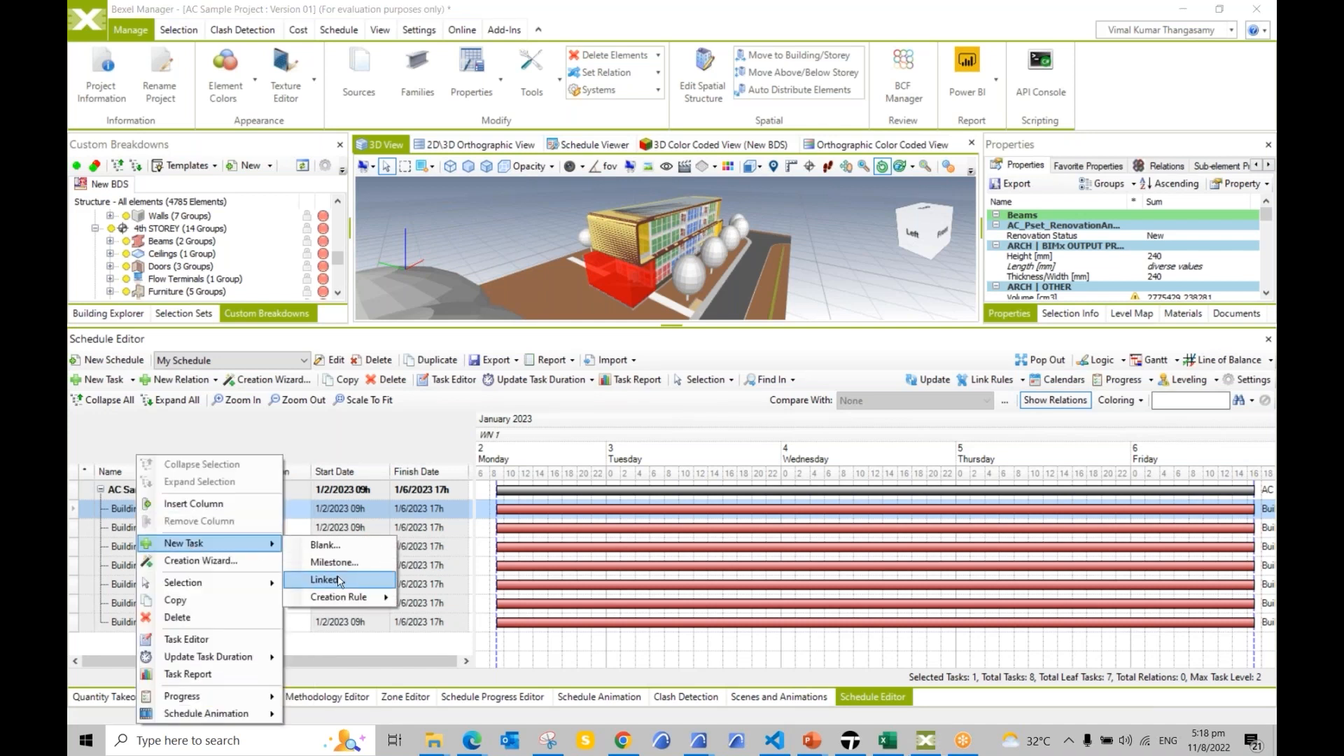
{"action": "left_click", "coordinate": [339, 581]}
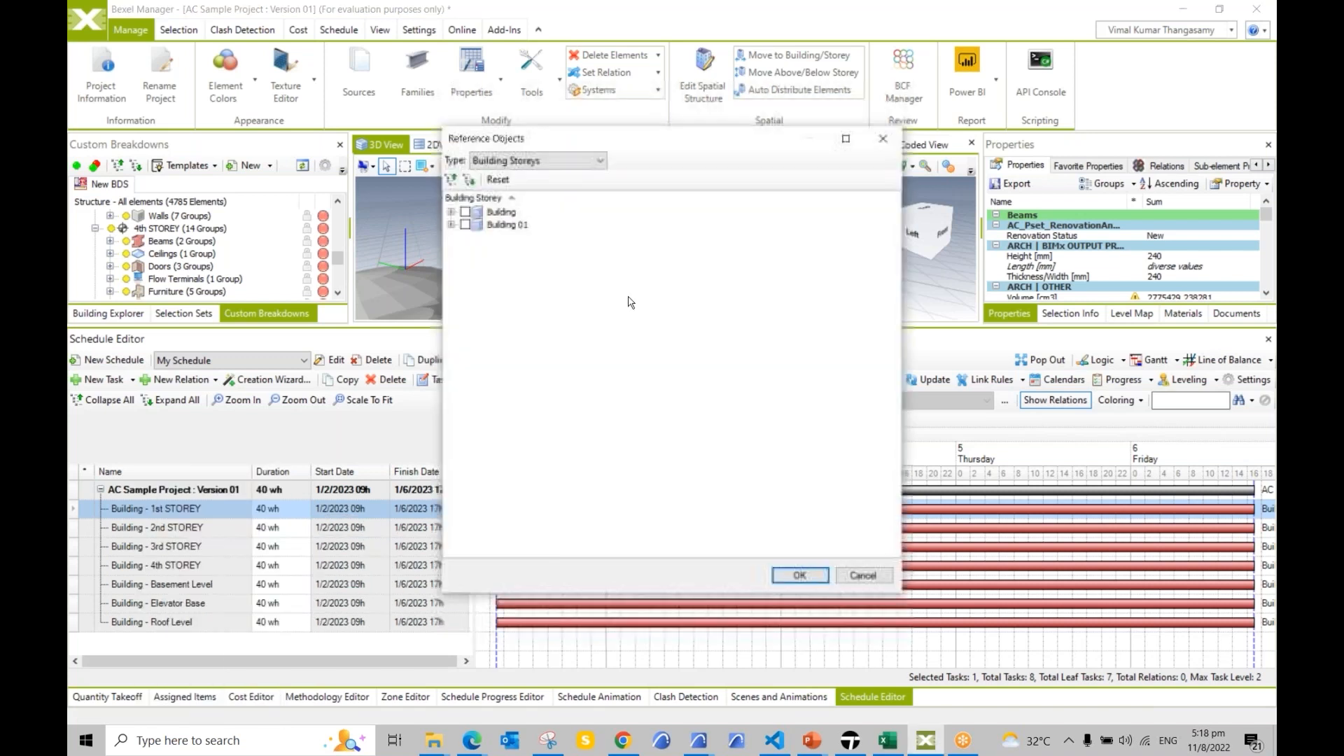
{"action": "left_click", "coordinate": [570, 160]}
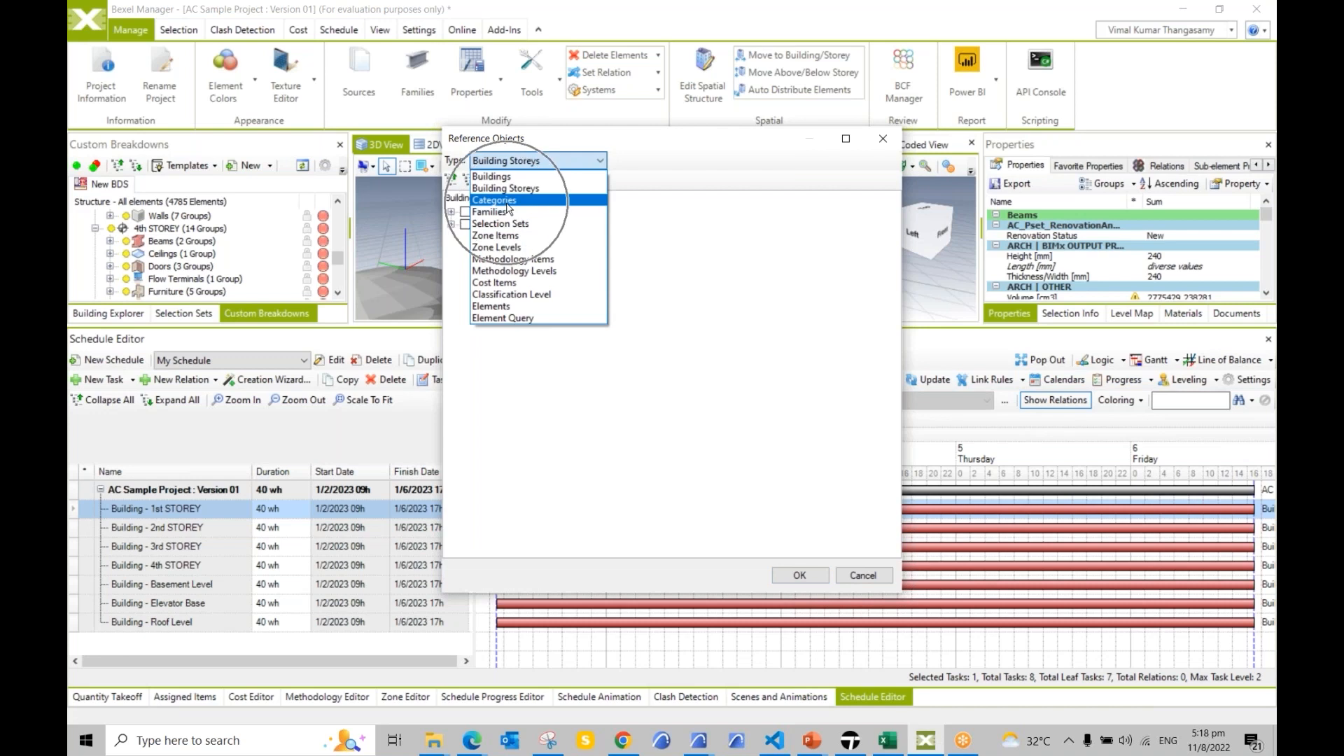
{"action": "left_click", "coordinate": [506, 200]}
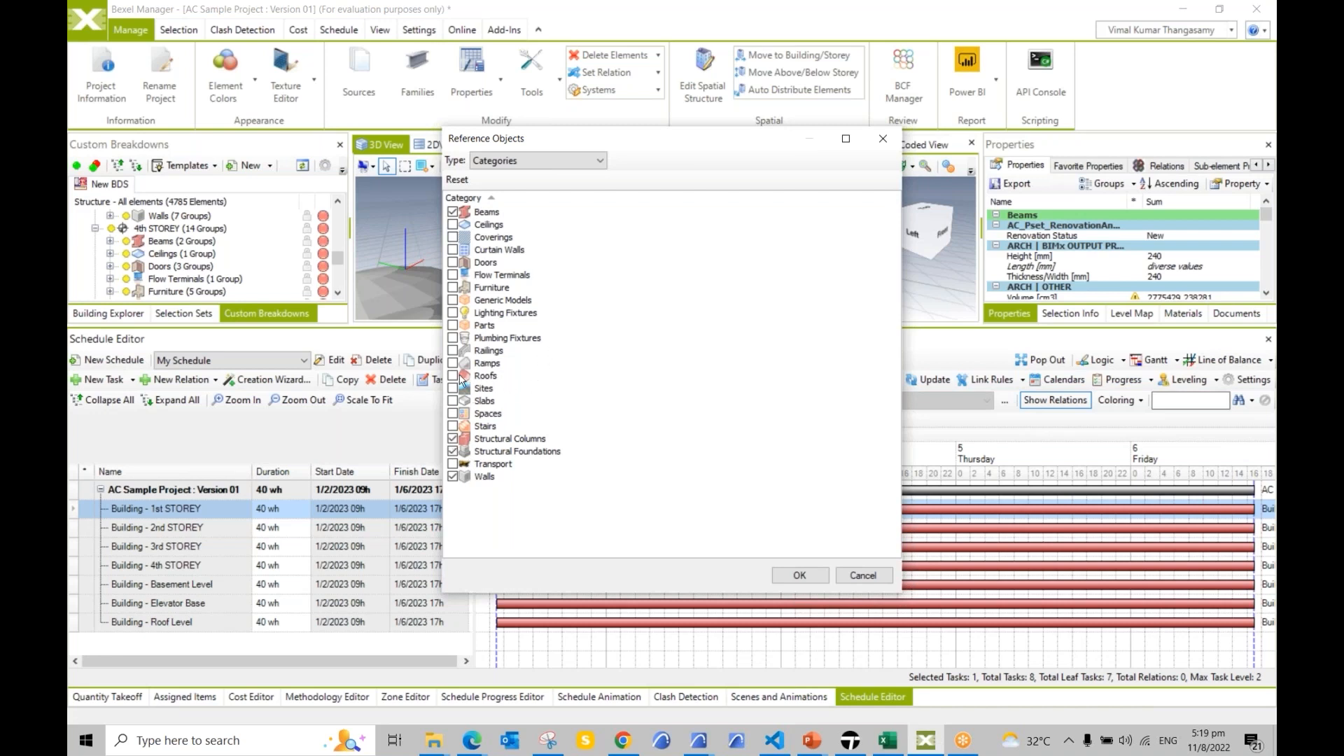
{"action": "left_click", "coordinate": [453, 401]}
{"action": "left_click", "coordinate": [802, 578]}
{"action": "left_click", "coordinate": [162, 536]}
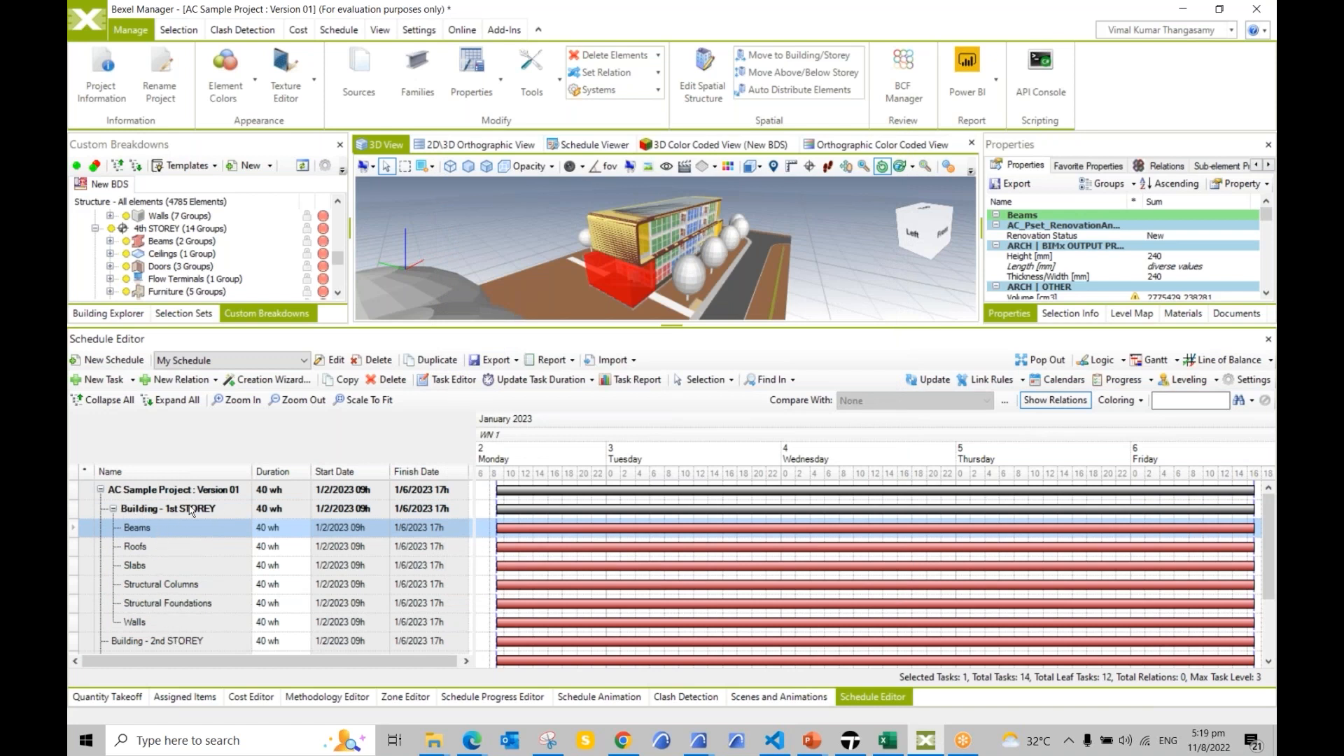
Step: In a popped-out Logic view, chain Elevator Base, Basement Level and 1st STOREY finish-to-start
{"action": "left_click", "coordinate": [1105, 360]}
{"action": "left_click", "coordinate": [1042, 361]}
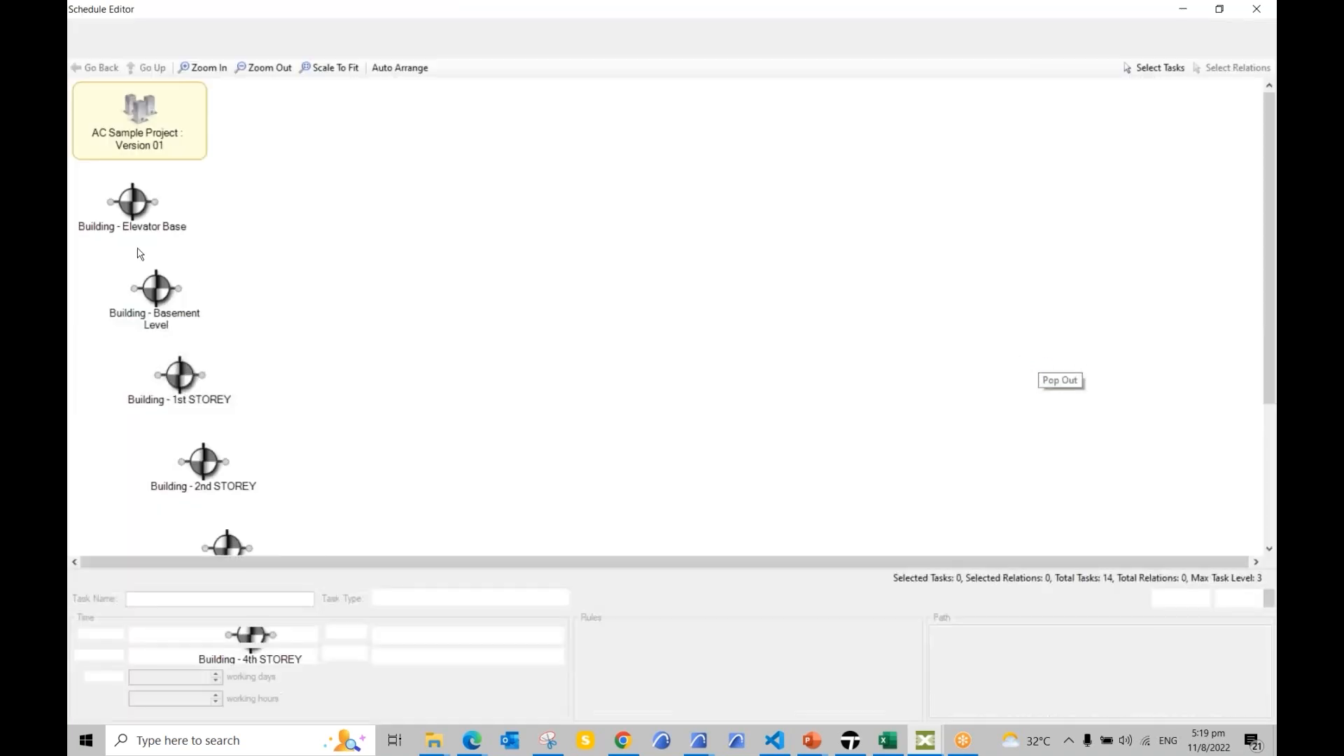
{"action": "left_click", "coordinate": [133, 202]}
{"action": "left_click_drag", "start_coordinate": [157, 298], "coordinate": [285, 214]}
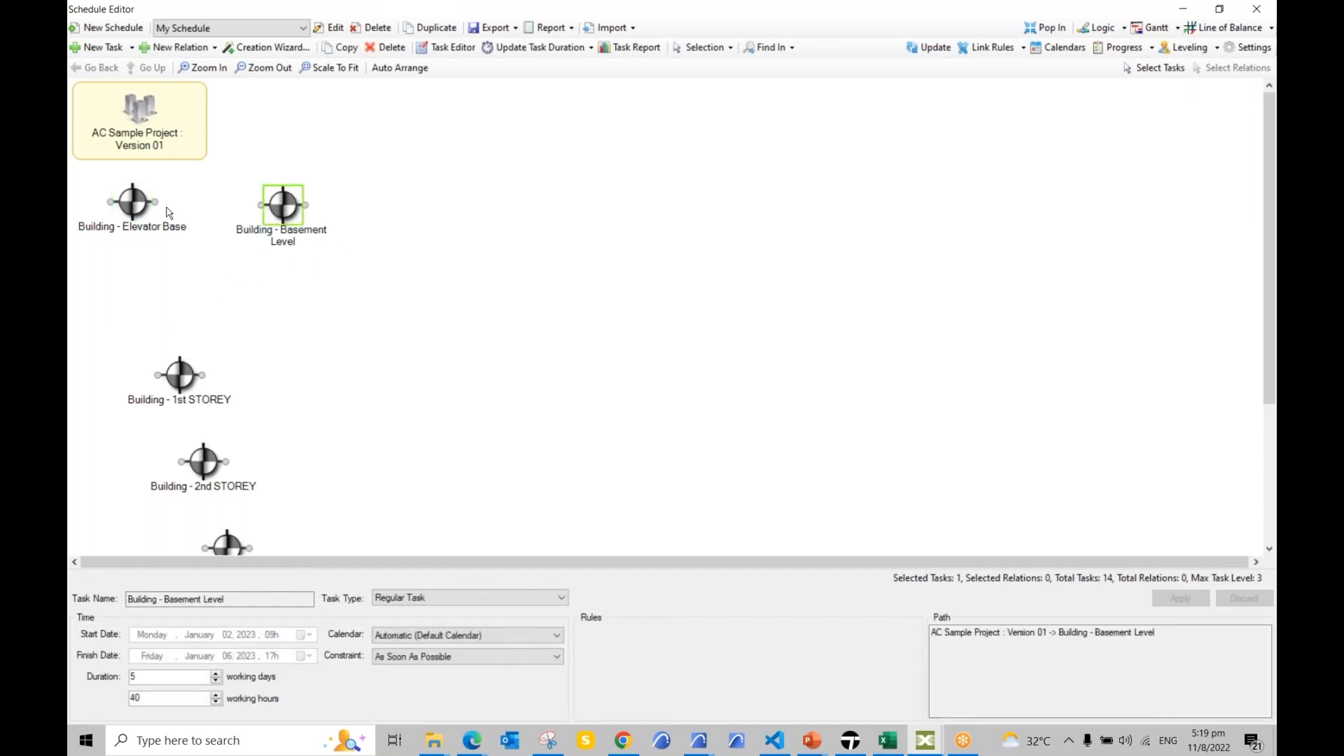
{"action": "left_click_drag", "start_coordinate": [156, 203], "coordinate": [259, 205]}
{"action": "left_click_drag", "start_coordinate": [179, 375], "coordinate": [436, 203]}
{"action": "left_click_drag", "start_coordinate": [308, 207], "coordinate": [414, 204]}
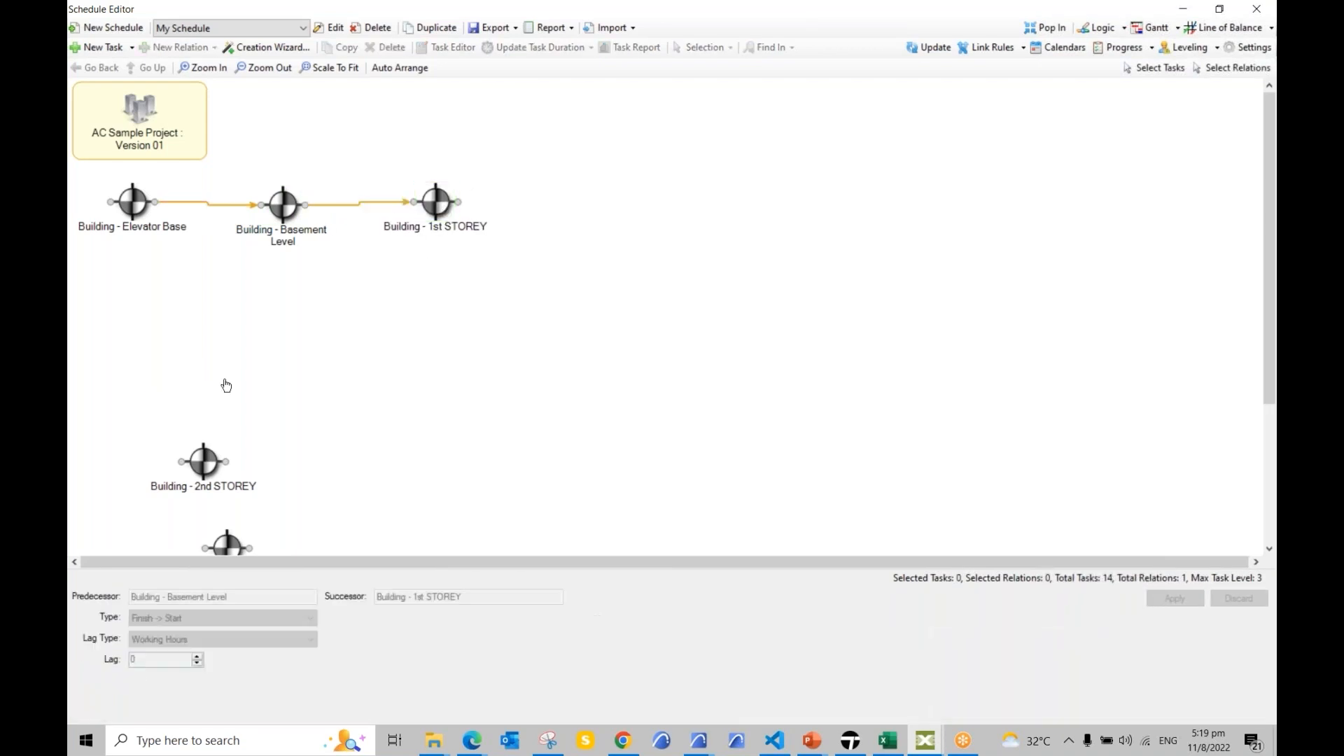
Step: Continue the chain through 2nd, 3rd and 4th STOREY to Roof Level
{"action": "left_click_drag", "start_coordinate": [203, 462], "coordinate": [622, 221]}
{"action": "left_click_drag", "start_coordinate": [458, 203], "coordinate": [599, 223]}
{"action": "mouse_move", "coordinate": [231, 543]}
{"action": "left_mouse_down"}
{"action": "mouse_move", "coordinate": [669, 298]}
{"action": "mouse_move", "coordinate": [775, 222]}
{"action": "mouse_move", "coordinate": [833, 218]}
{"action": "left_mouse_up"}
{"action": "left_click_drag", "start_coordinate": [644, 221], "coordinate": [791, 219]}
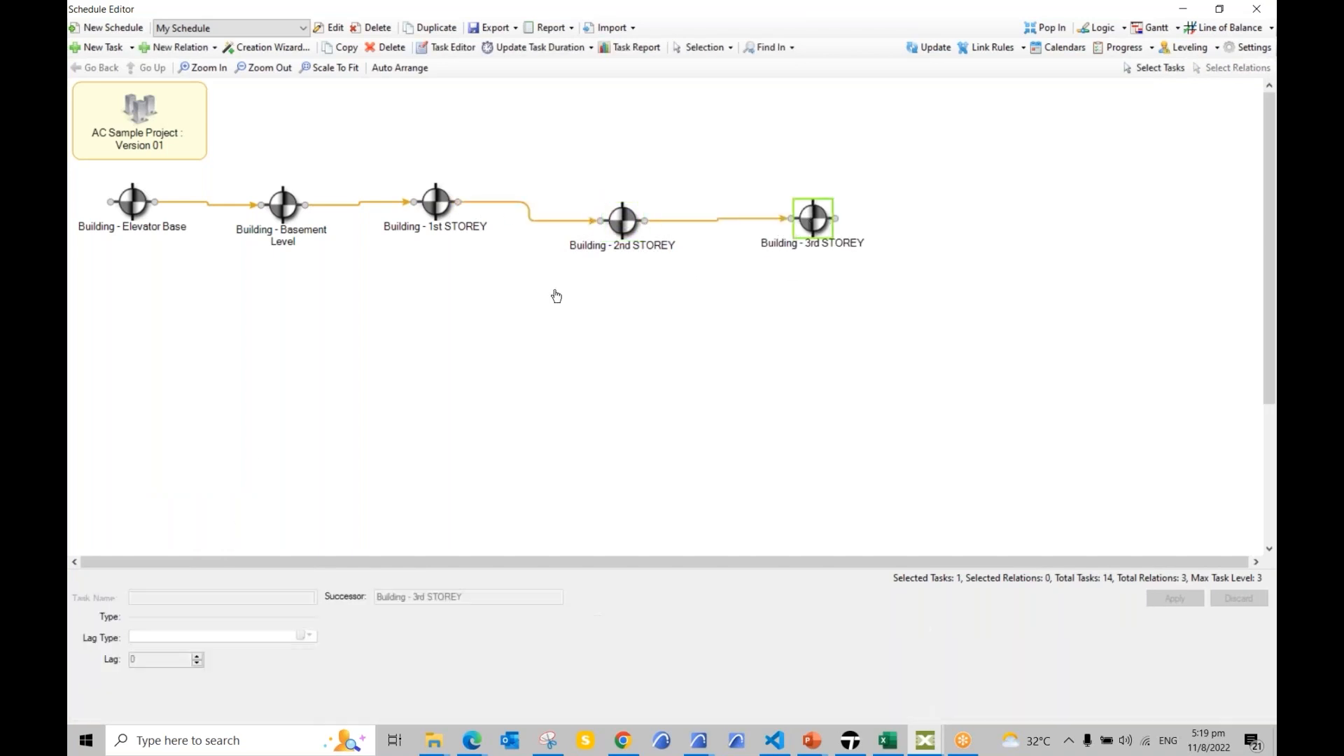
{"action": "scroll", "coordinate": [545, 368], "scroll_direction": "down", "scroll_amount": 3}
{"action": "left_click_drag", "start_coordinate": [249, 518], "coordinate": [962, 95]}
{"action": "left_click_drag", "start_coordinate": [841, 94], "coordinate": [938, 96]}
{"action": "scroll", "coordinate": [696, 303], "scroll_direction": "down", "scroll_amount": 3}
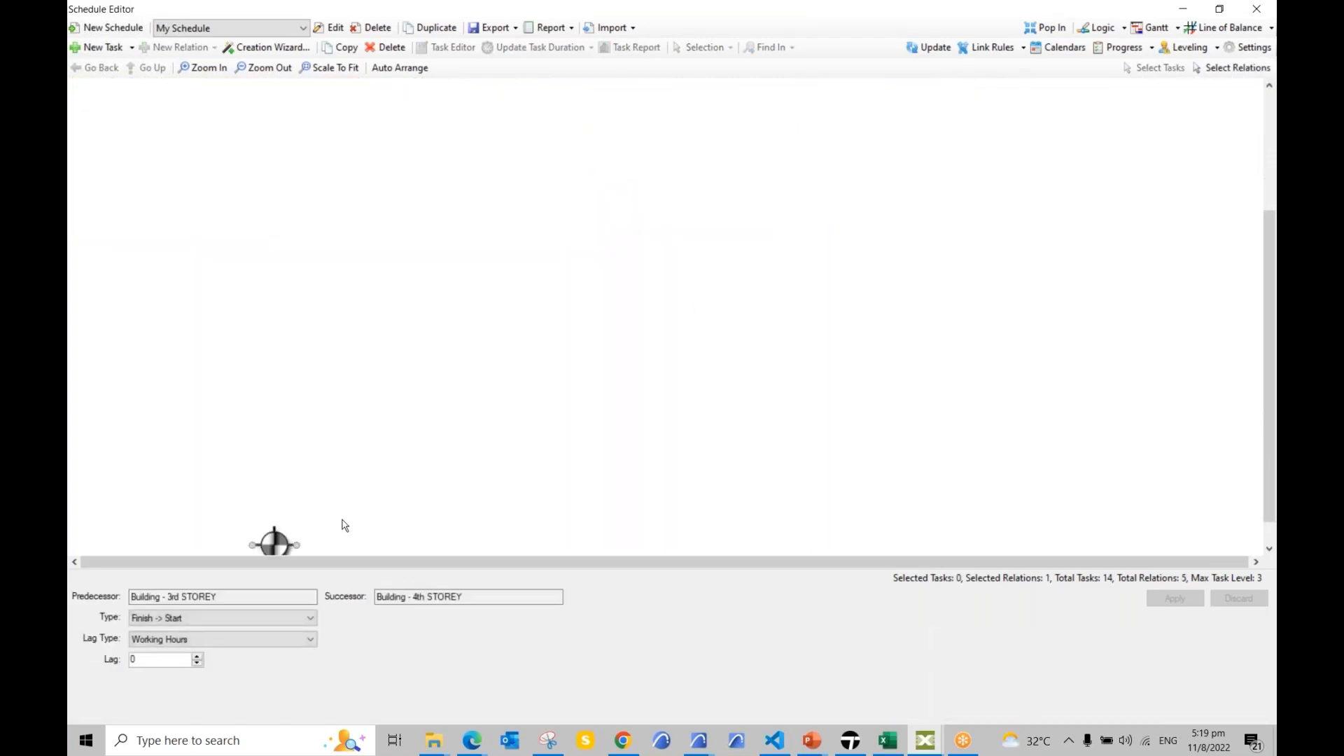
{"action": "left_click_drag", "start_coordinate": [277, 545], "coordinate": [1071, 144]}
{"action": "left_click_drag", "start_coordinate": [1072, 324], "coordinate": [1140, 252]}
{"action": "left_click_drag", "start_coordinate": [987, 231], "coordinate": [1124, 253]}
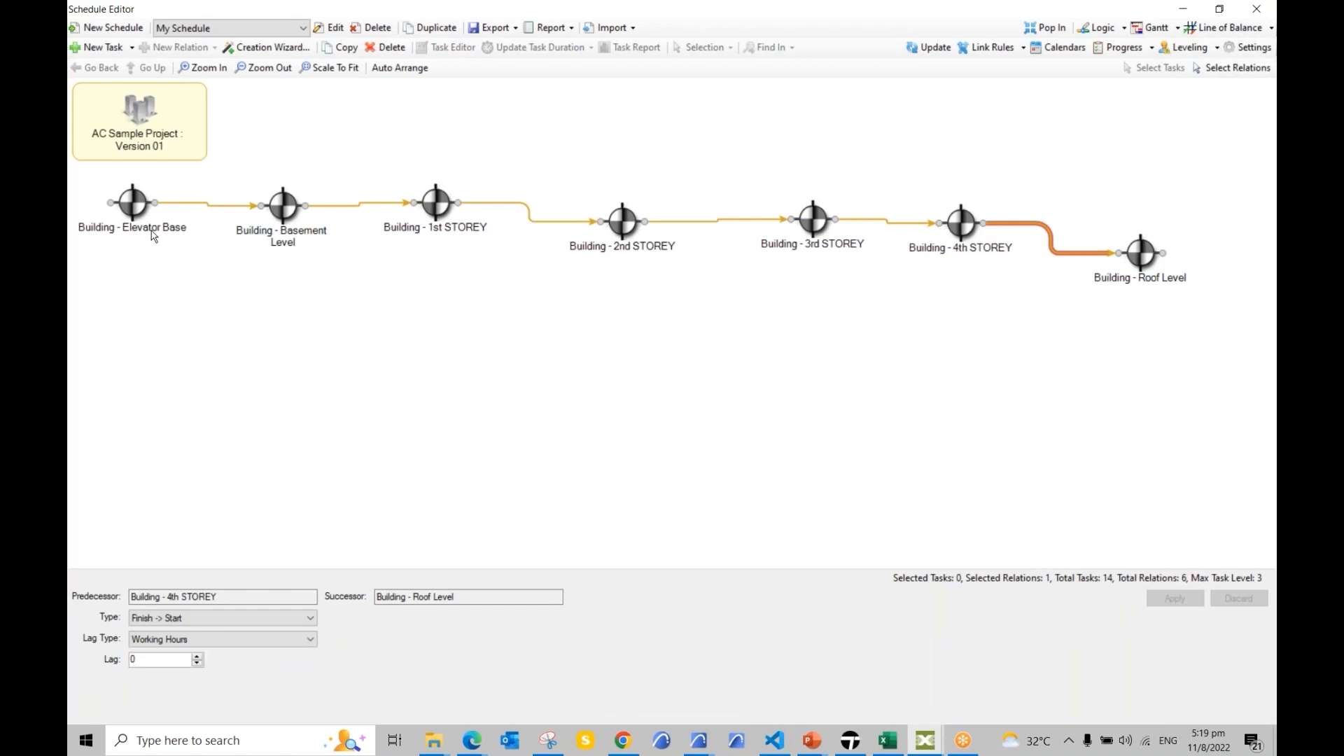
Step: Open the 1st STOREY subtasks and chain Structural Foundations, Slabs and Structural Columns in order
{"action": "double_click", "coordinate": [437, 206]}
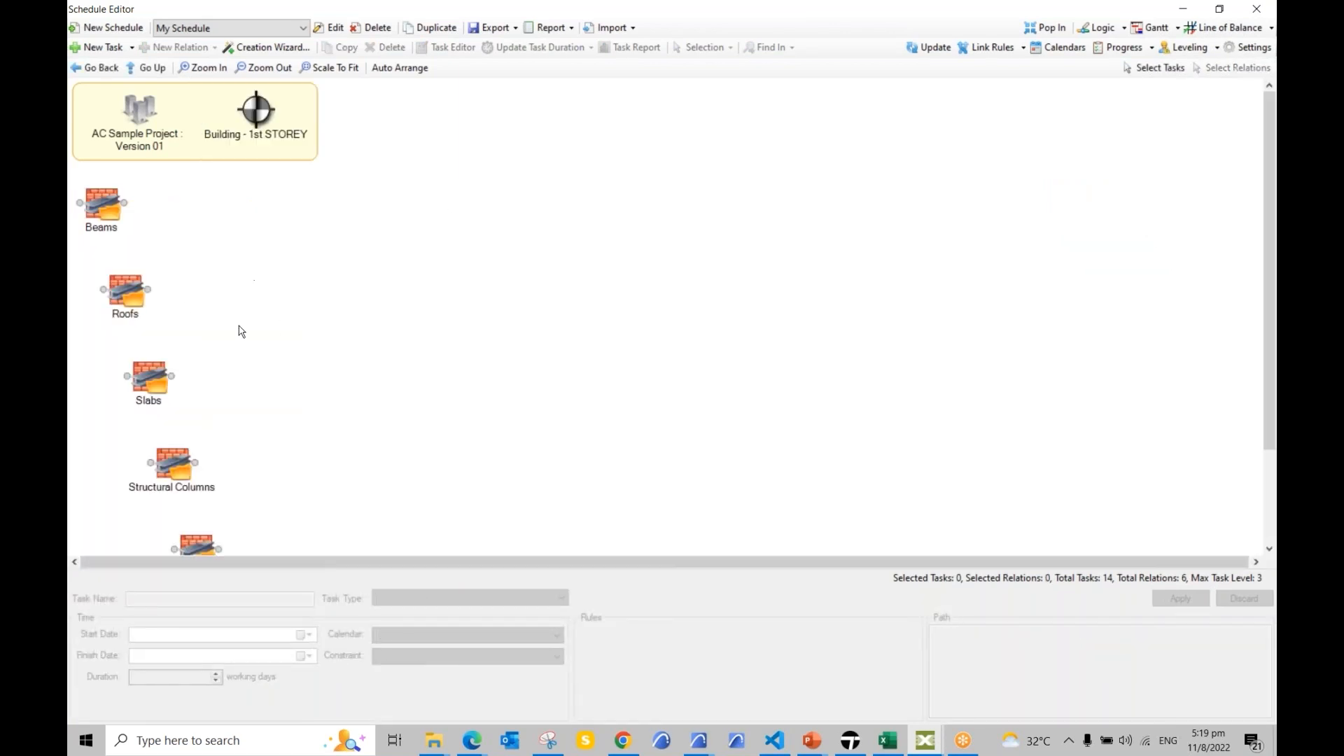
{"action": "scroll", "coordinate": [257, 293], "scroll_direction": "down", "scroll_amount": 1}
{"action": "scroll", "coordinate": [268, 328], "scroll_direction": "down", "scroll_amount": 5}
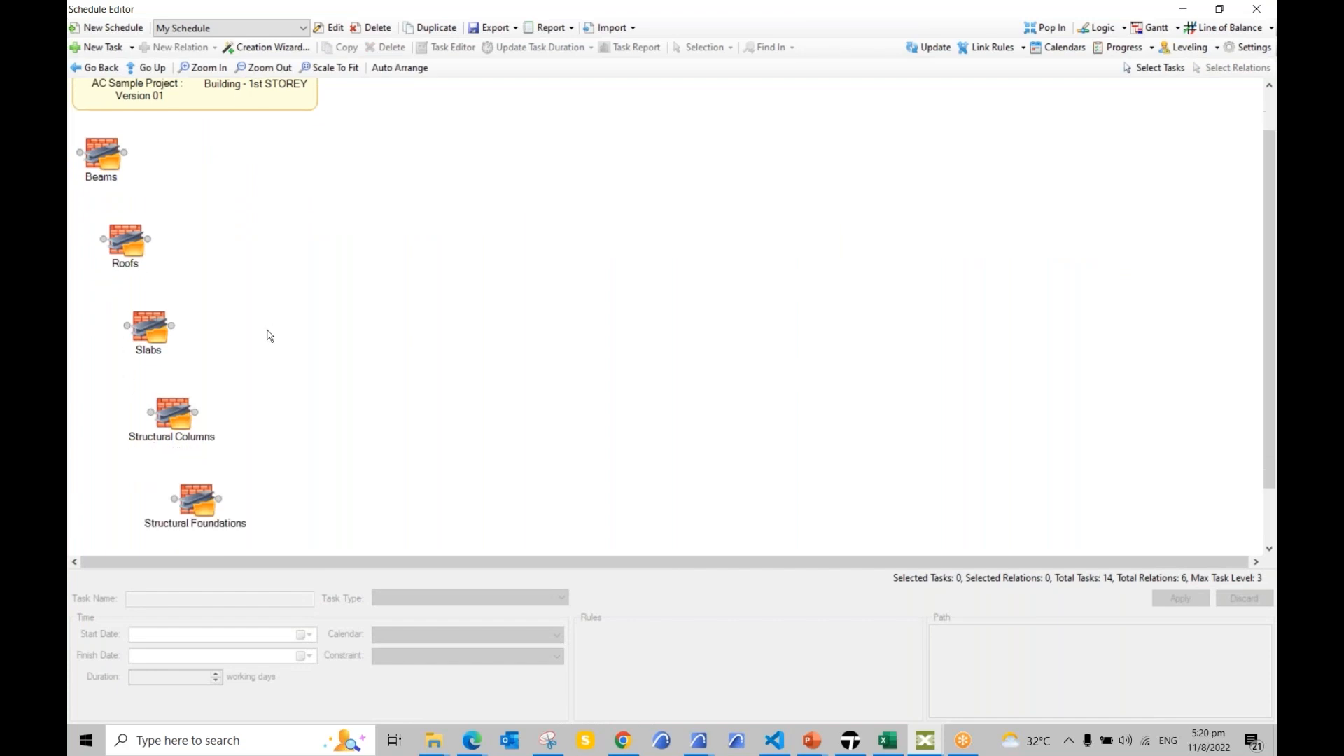
{"action": "left_click_drag", "start_coordinate": [173, 460], "coordinate": [329, 172]}
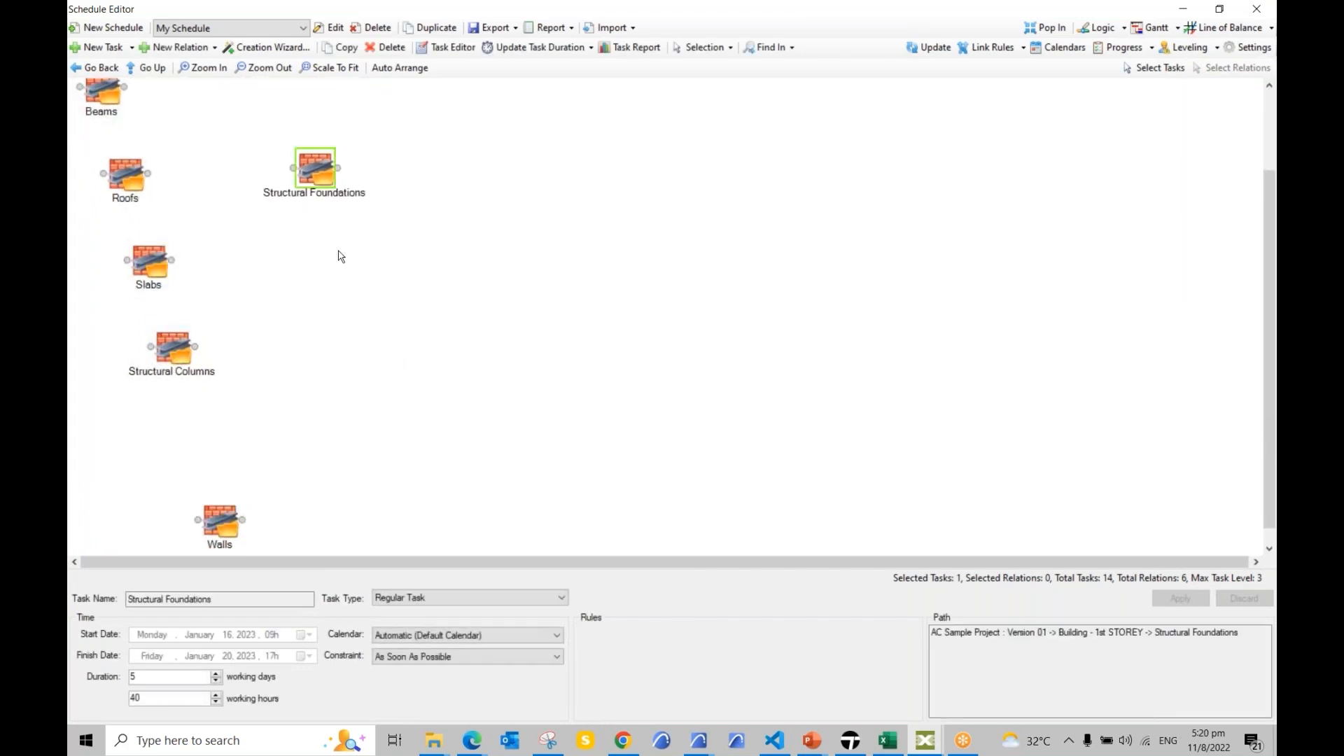
{"action": "mouse_move", "coordinate": [151, 280]}
{"action": "left_mouse_down"}
{"action": "mouse_move", "coordinate": [426, 237]}
{"action": "mouse_move", "coordinate": [474, 193]}
{"action": "left_mouse_up"}
{"action": "left_click_drag", "start_coordinate": [338, 168], "coordinate": [450, 175]}
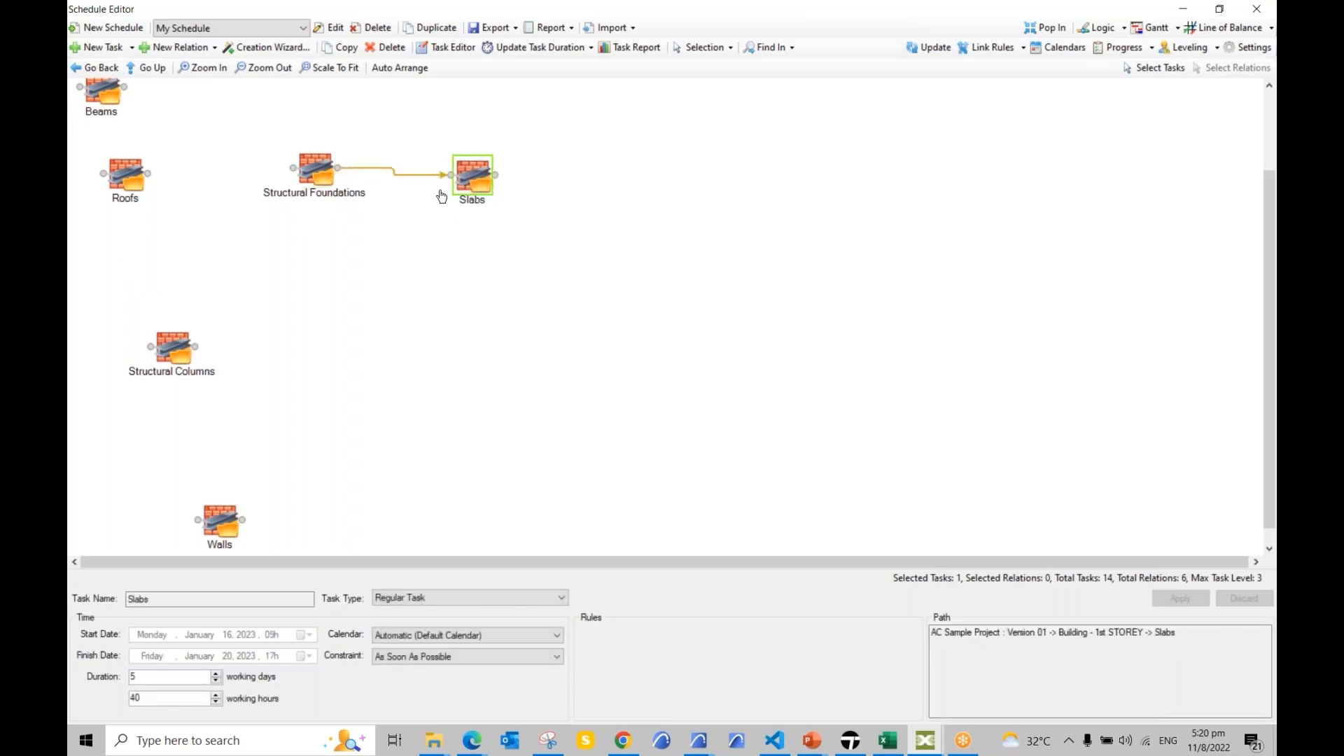
{"action": "left_click_drag", "start_coordinate": [183, 371], "coordinate": [592, 165]}
{"action": "left_click_drag", "start_coordinate": [495, 174], "coordinate": [569, 175]}
Step: Extend the sequence with Beams, then Walls, then Roofs
{"action": "left_click_drag", "start_coordinate": [103, 91], "coordinate": [719, 181]}
{"action": "left_click_drag", "start_coordinate": [614, 177], "coordinate": [696, 186]}
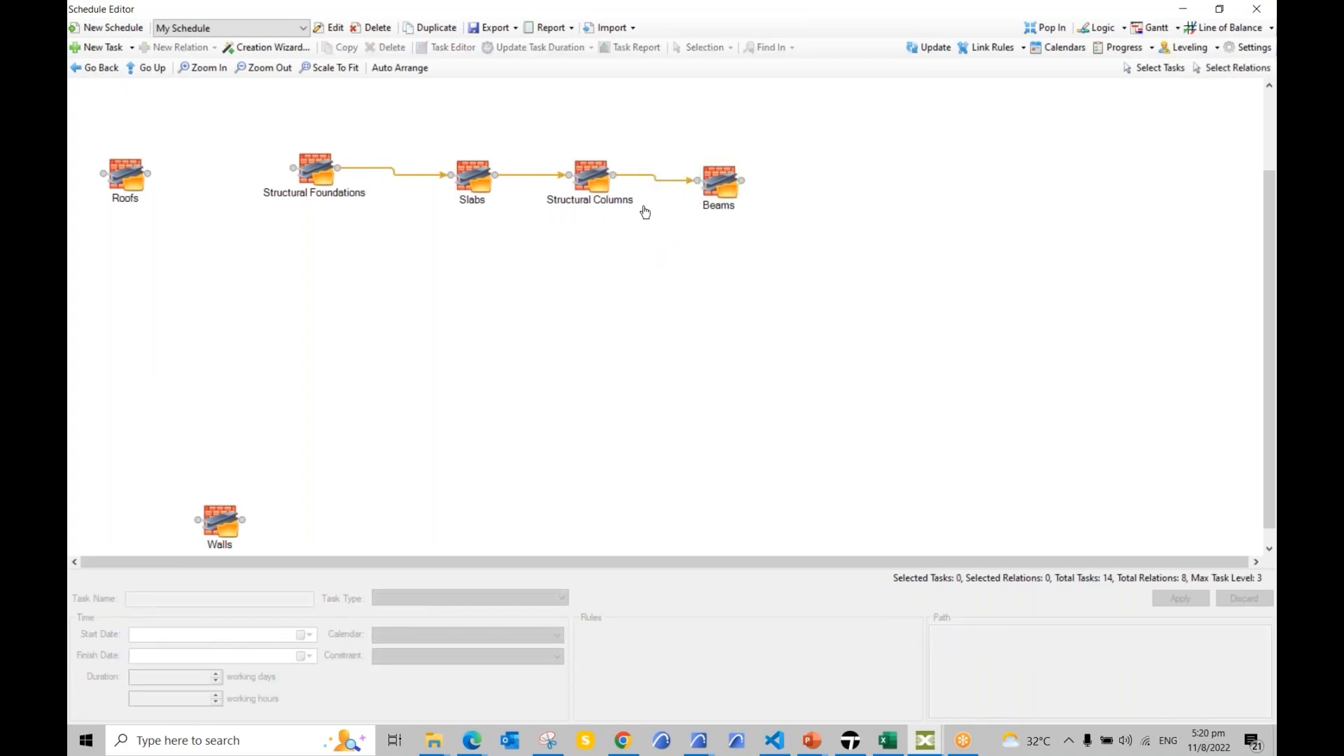
{"action": "left_click_drag", "start_coordinate": [238, 522], "coordinate": [906, 175]}
{"action": "left_click_drag", "start_coordinate": [123, 308], "coordinate": [800, 384]}
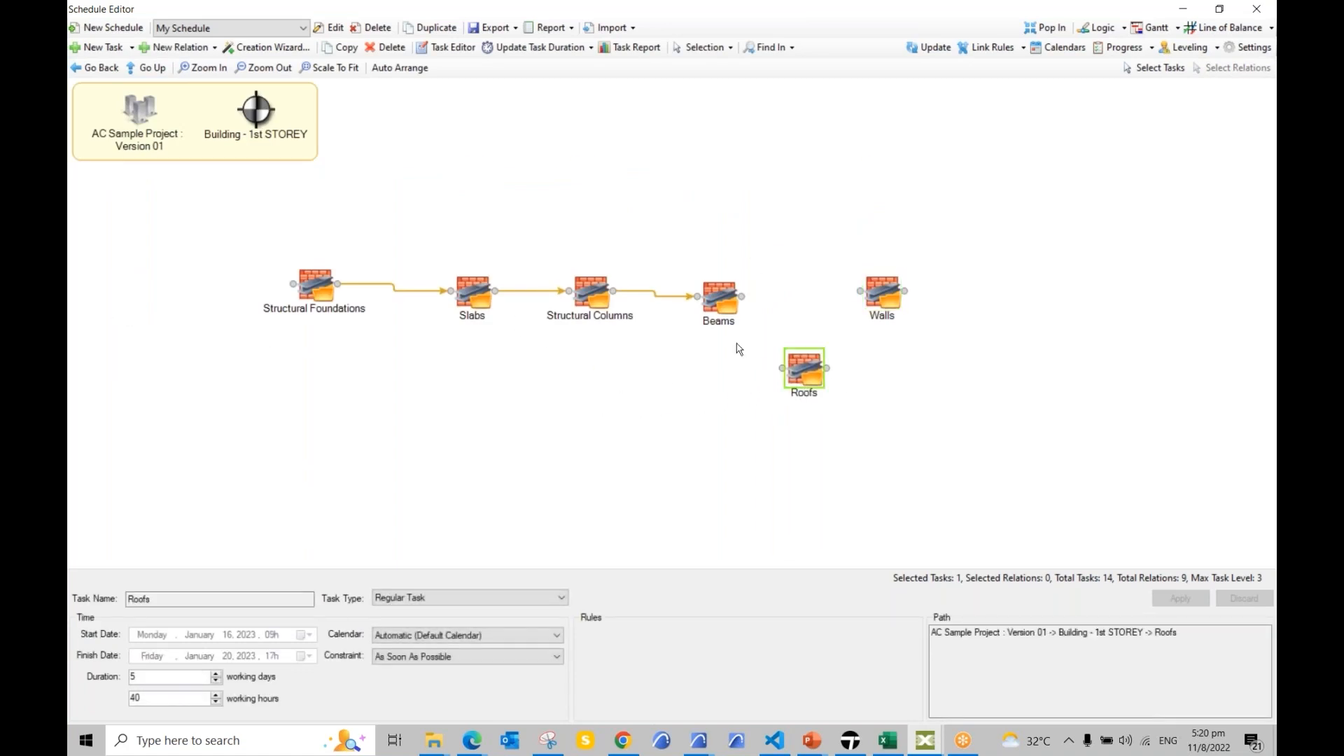
{"action": "left_click", "coordinate": [821, 351]}
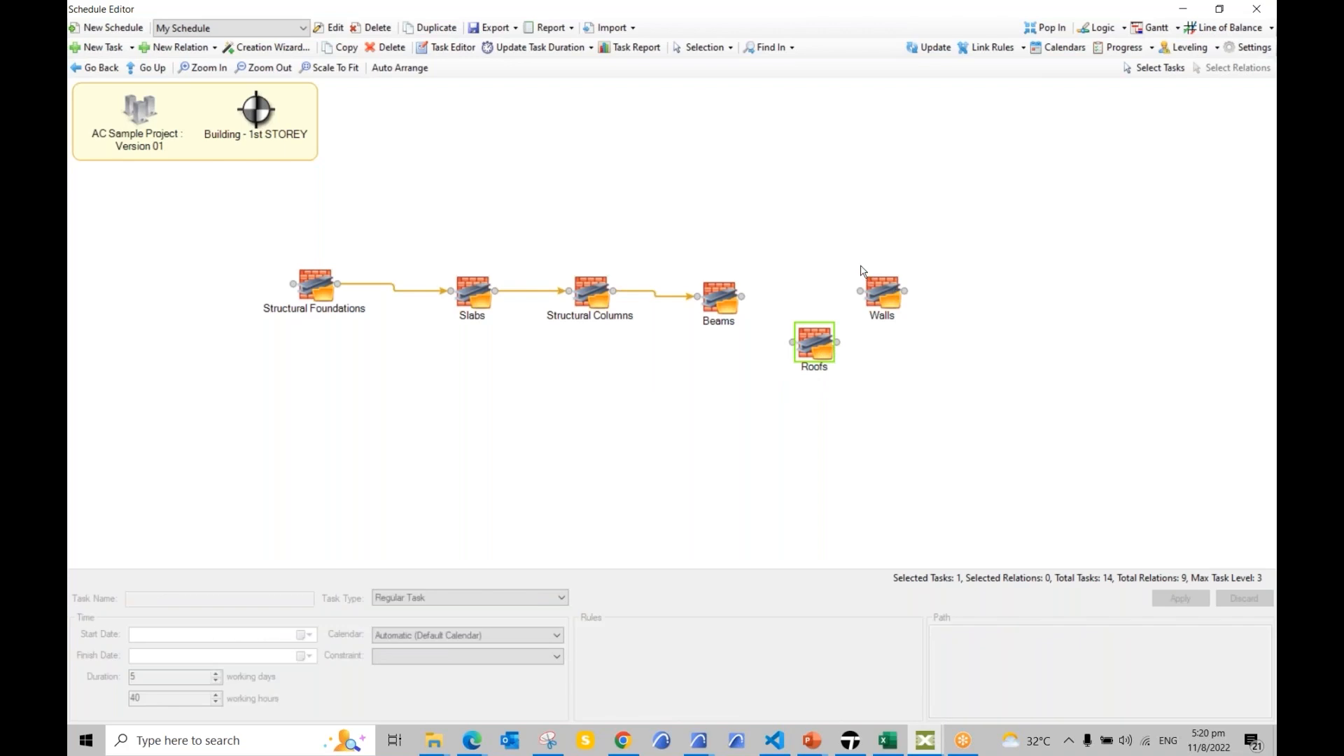
{"action": "left_click_drag", "start_coordinate": [884, 293], "coordinate": [797, 273]}
{"action": "left_click_drag", "start_coordinate": [816, 354], "coordinate": [893, 340]}
{"action": "left_click_drag", "start_coordinate": [819, 272], "coordinate": [868, 326]}
{"action": "mouse_move", "coordinate": [742, 297]}
{"action": "left_mouse_down"}
{"action": "mouse_move", "coordinate": [773, 273]}
{"action": "mouse_move", "coordinate": [800, 321]}
{"action": "mouse_move", "coordinate": [801, 310]}
{"action": "left_mouse_up"}
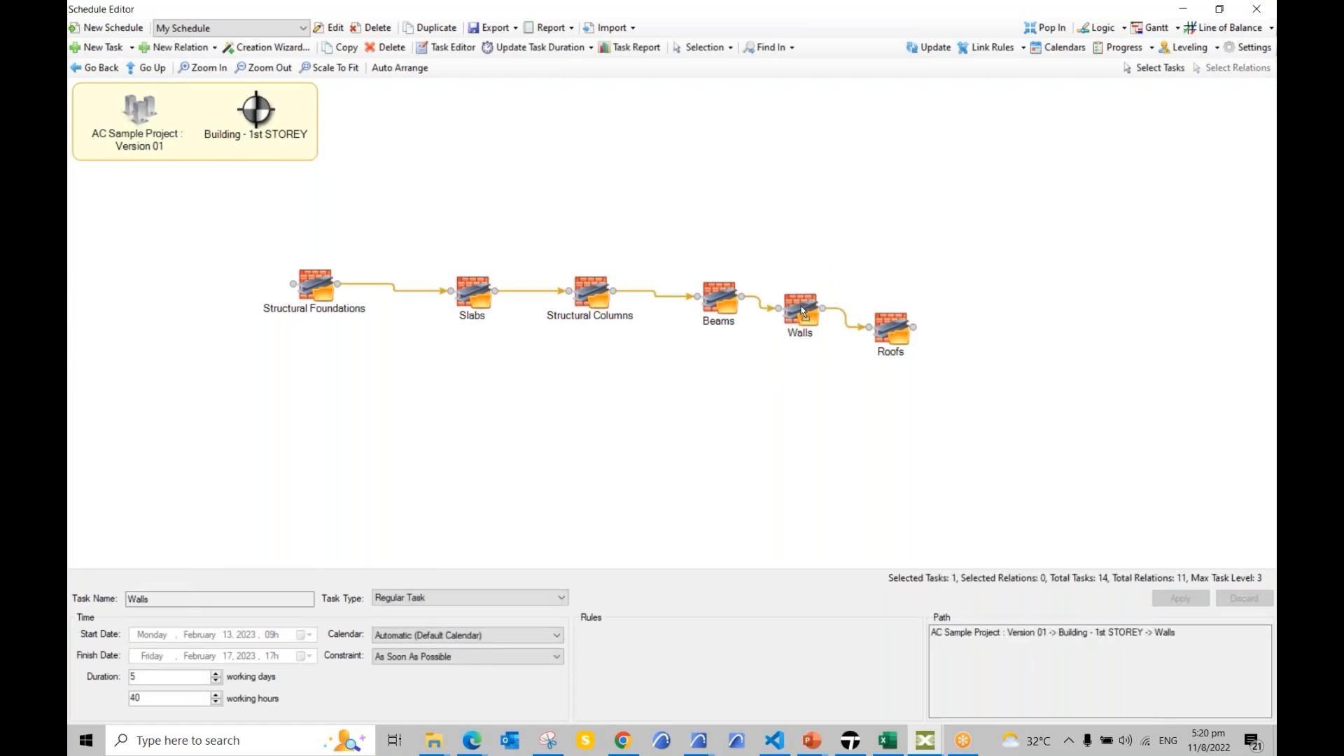
{"action": "left_click_drag", "start_coordinate": [893, 328], "coordinate": [930, 301]}
{"action": "left_click_drag", "start_coordinate": [794, 322], "coordinate": [812, 308]}
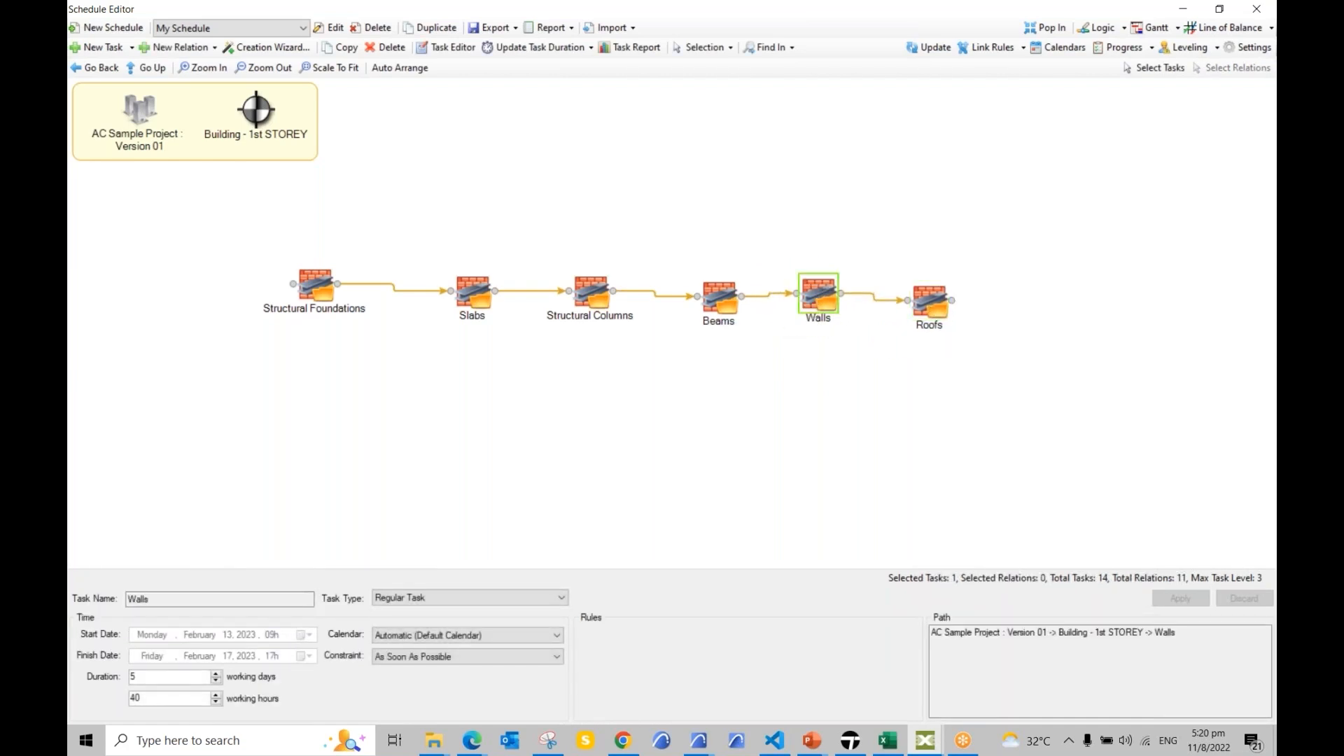
Step: Dock the editor back into Gantt view and select the six 1st STOREY tasks, Structural Foundations through Roofs
{"action": "left_click", "coordinate": [1048, 30]}
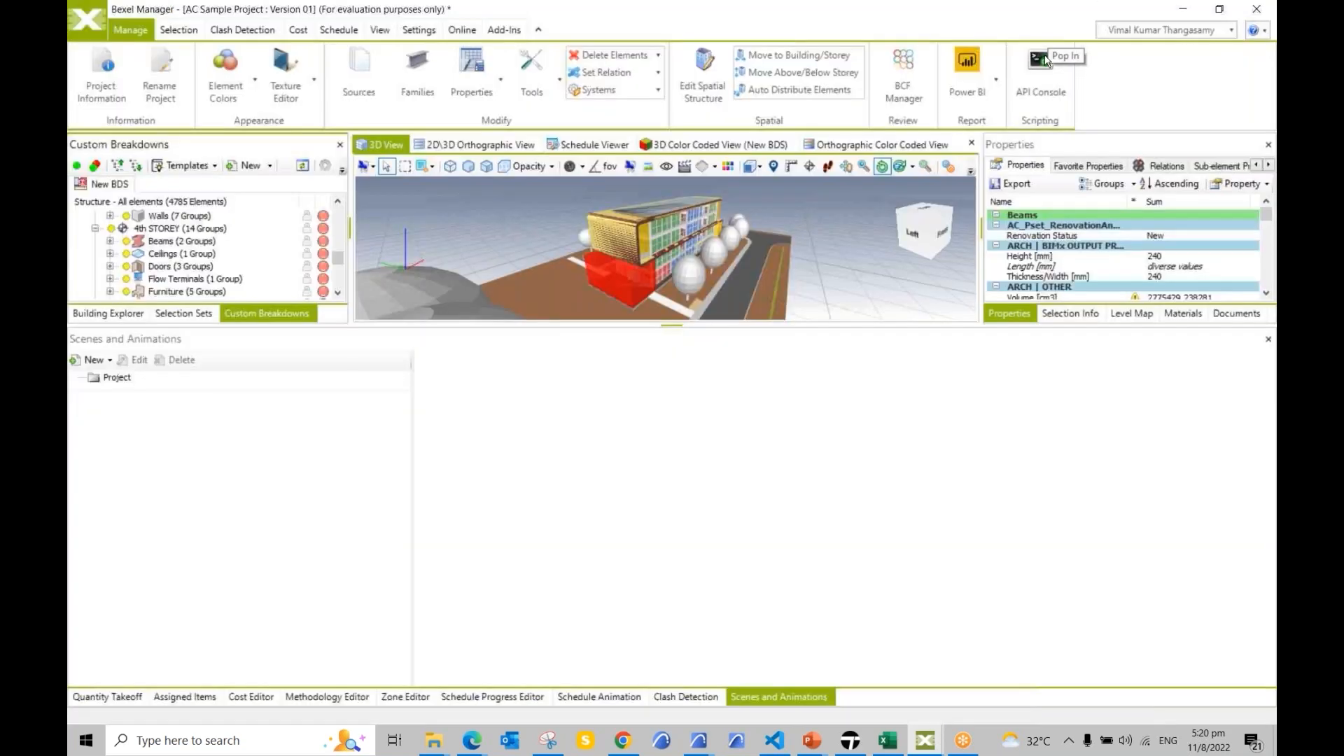
{"action": "left_click", "coordinate": [1152, 360]}
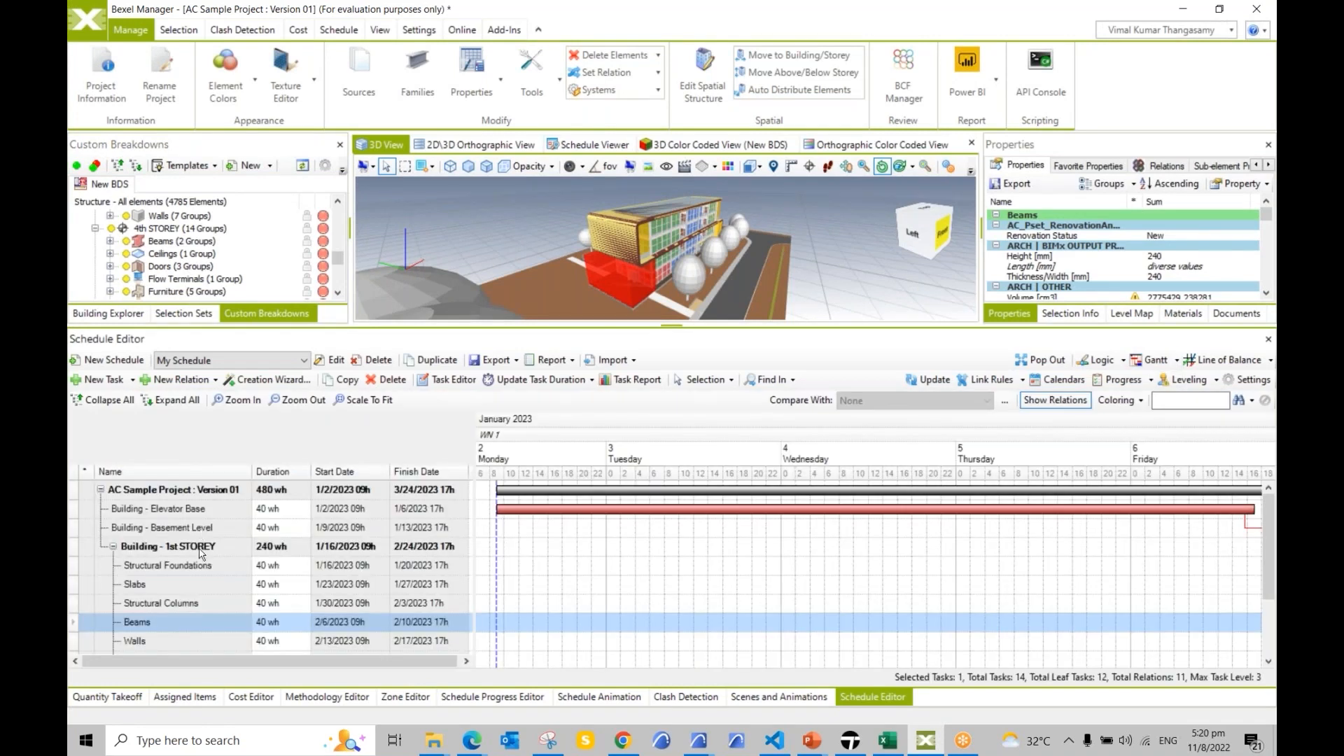
{"action": "left_click", "coordinate": [158, 567]}
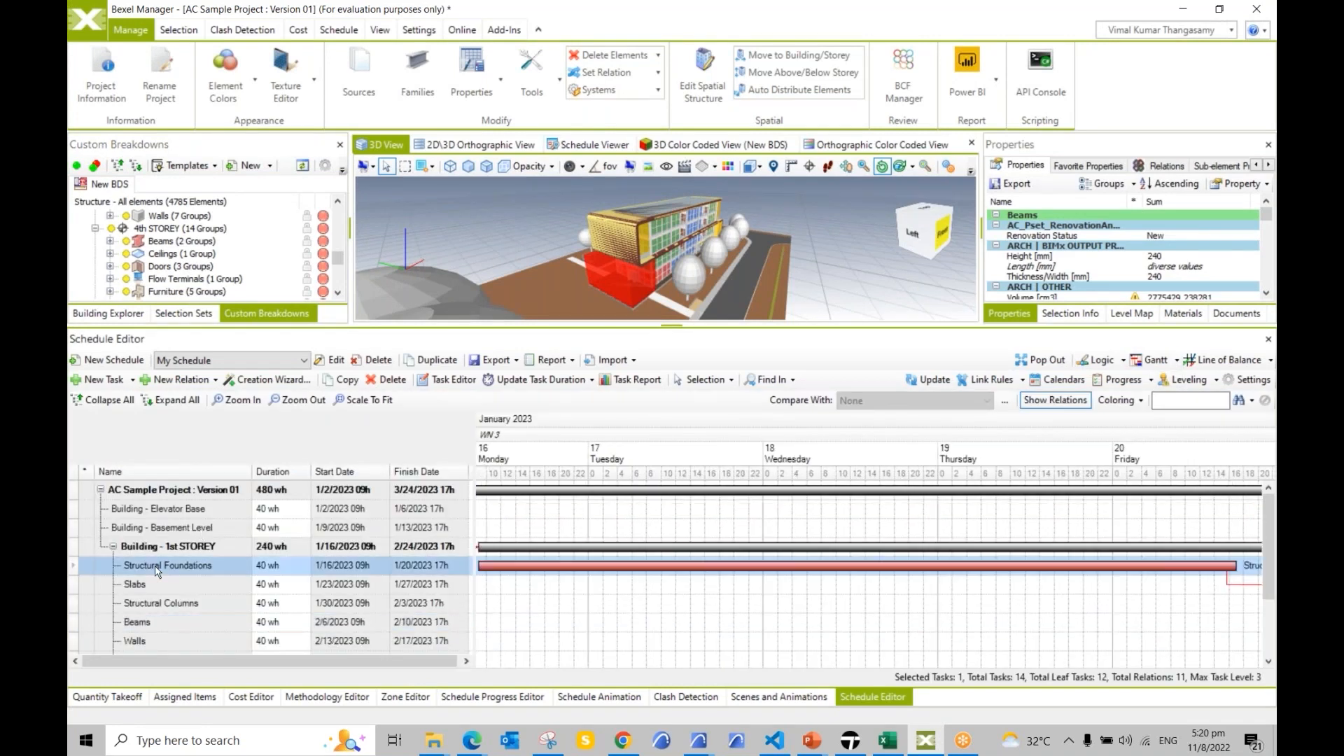
{"action": "scroll", "coordinate": [163, 577], "scroll_direction": "down", "scroll_amount": 1}
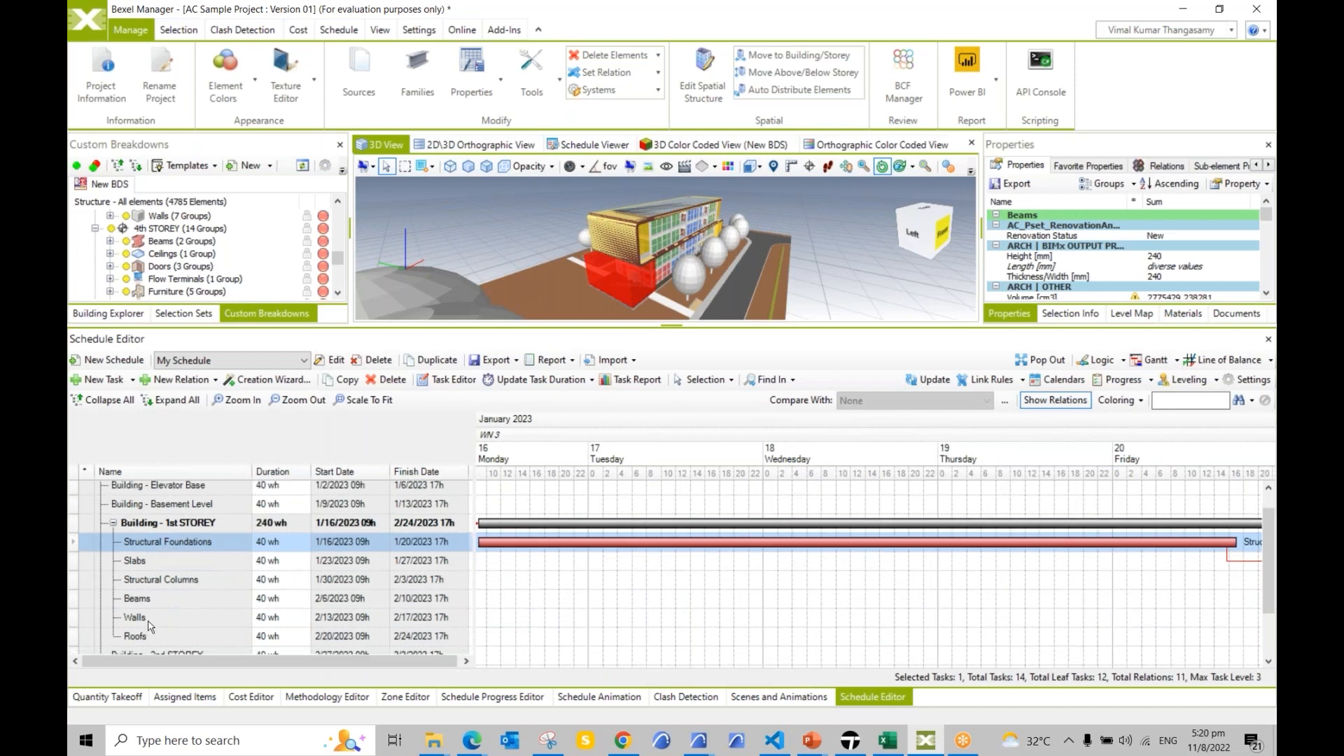
{"action": "left_click", "coordinate": [151, 637], "text": "shift"}
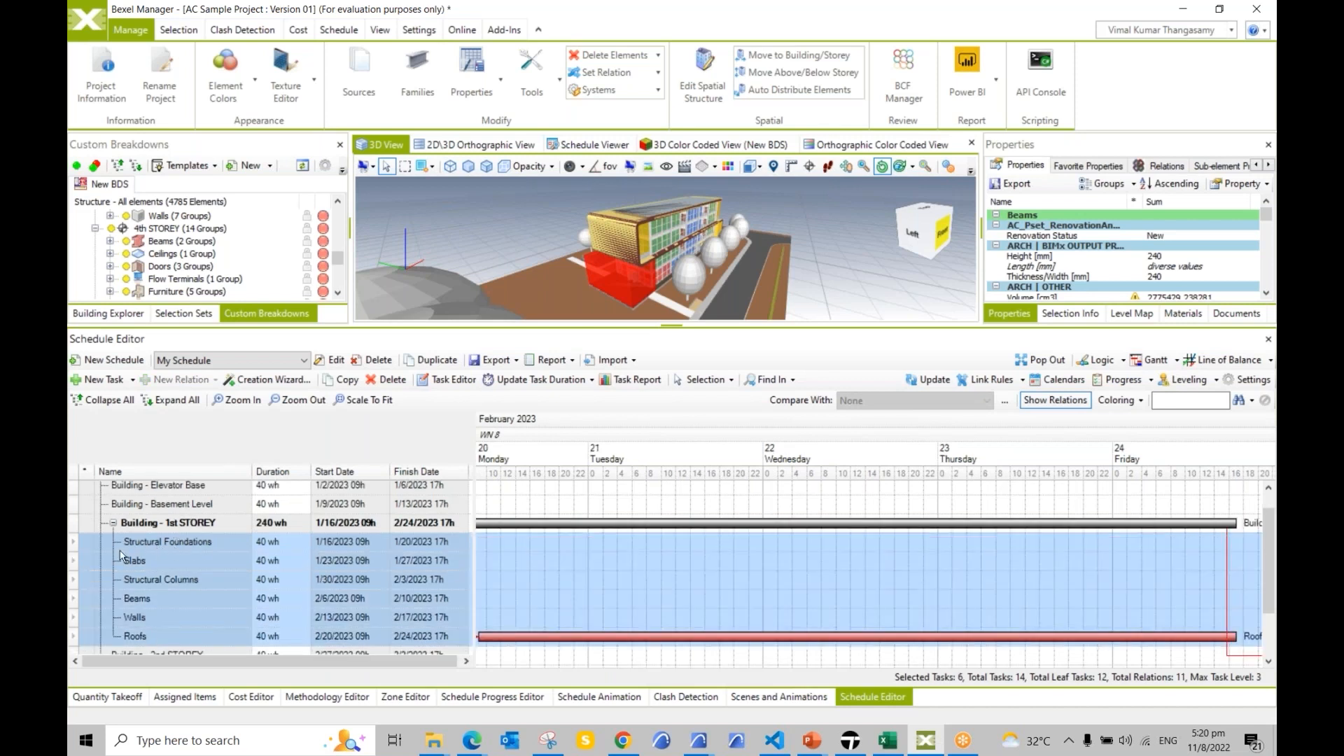
Step: Paste the six copied tasks into the other storeys, including 2nd and 4th STOREY, and scale to fit
{"action": "right_click", "coordinate": [160, 582]}
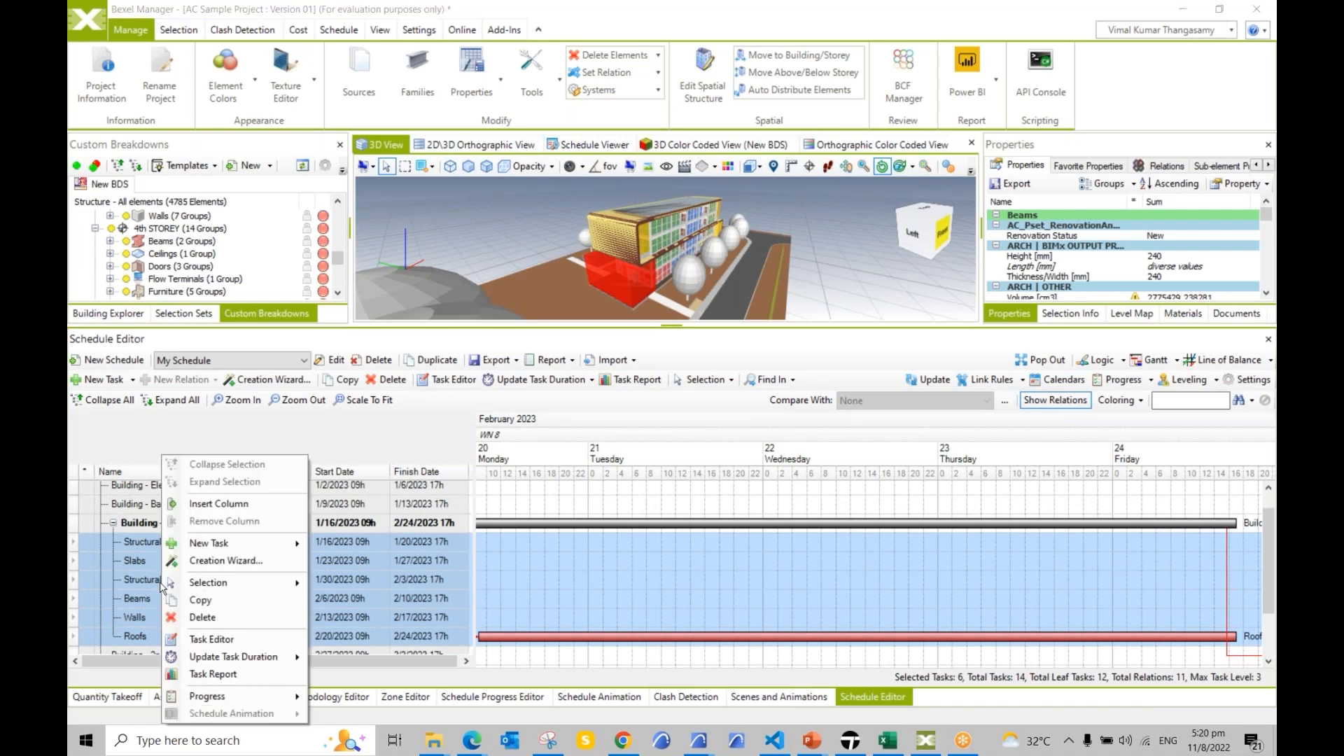
{"action": "left_click", "coordinate": [191, 600]}
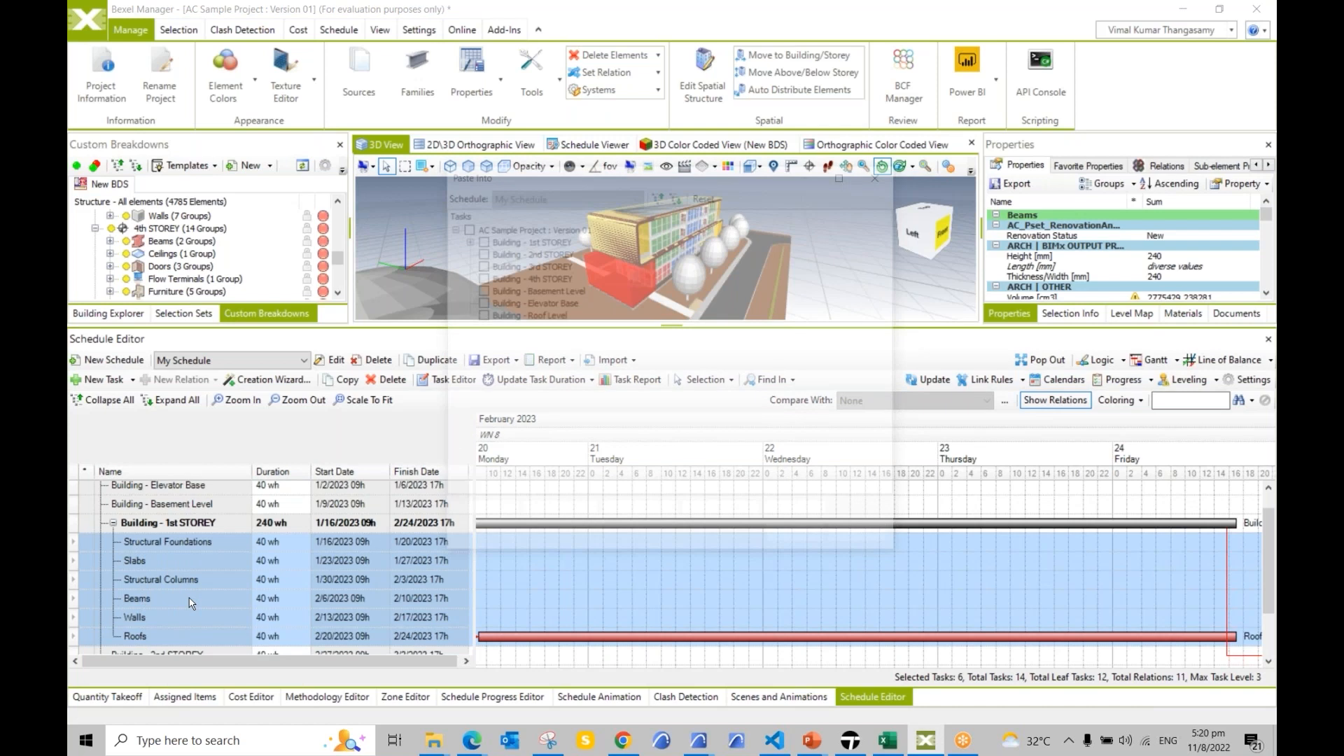
{"action": "left_click", "coordinate": [481, 253]}
{"action": "left_click", "coordinate": [481, 278]}
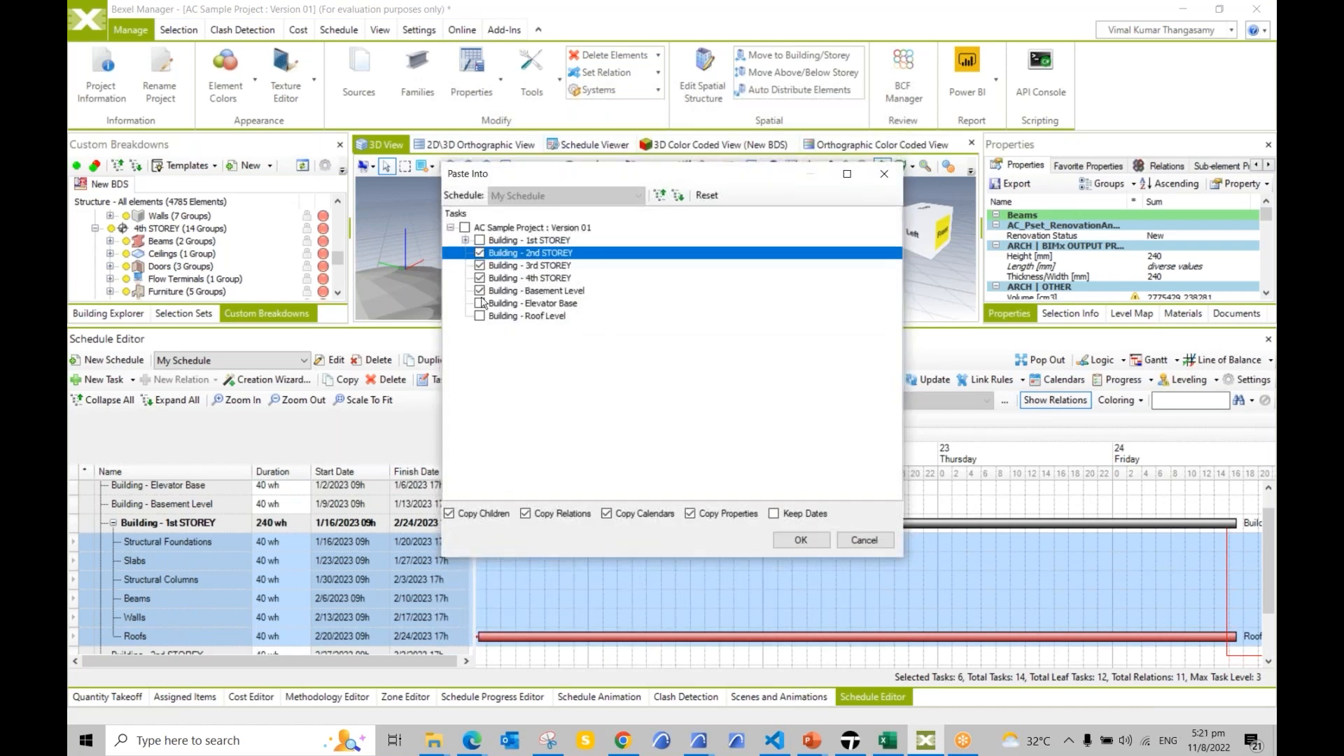
{"action": "left_click", "coordinate": [803, 540]}
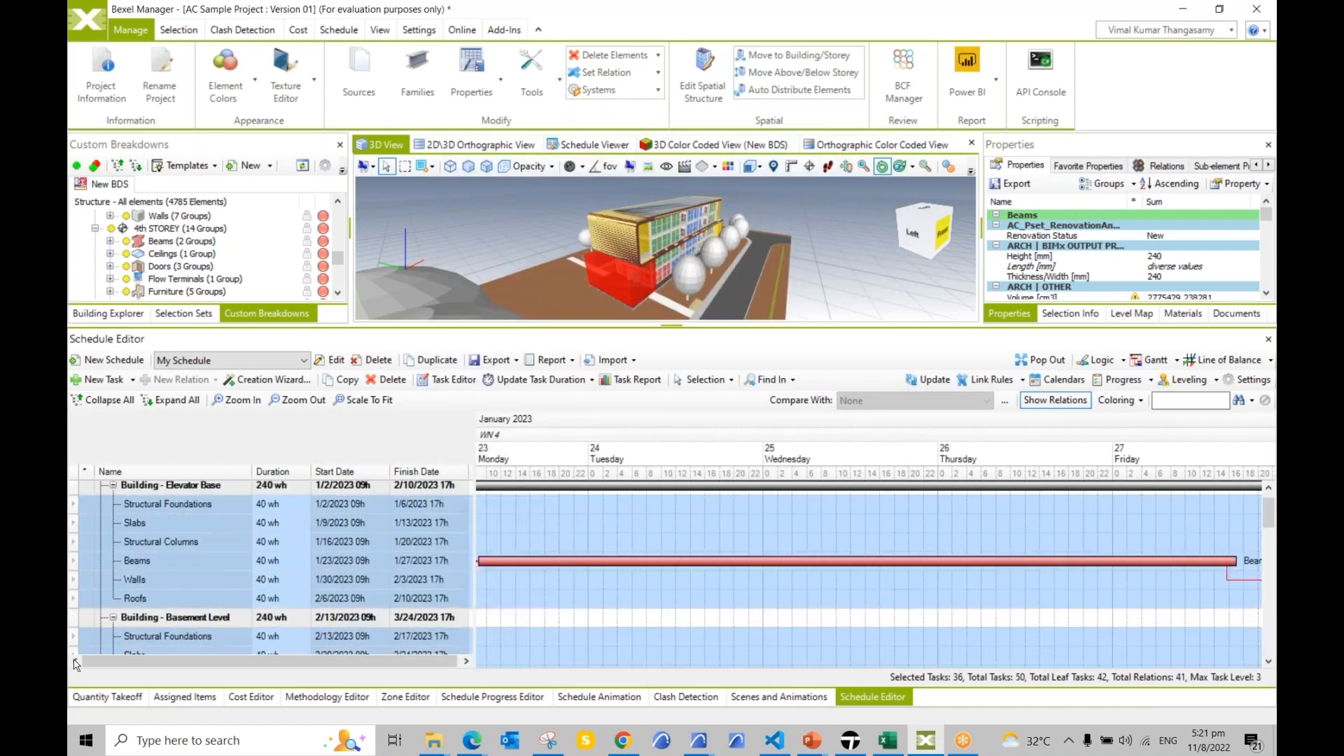
{"action": "left_click", "coordinate": [385, 400]}
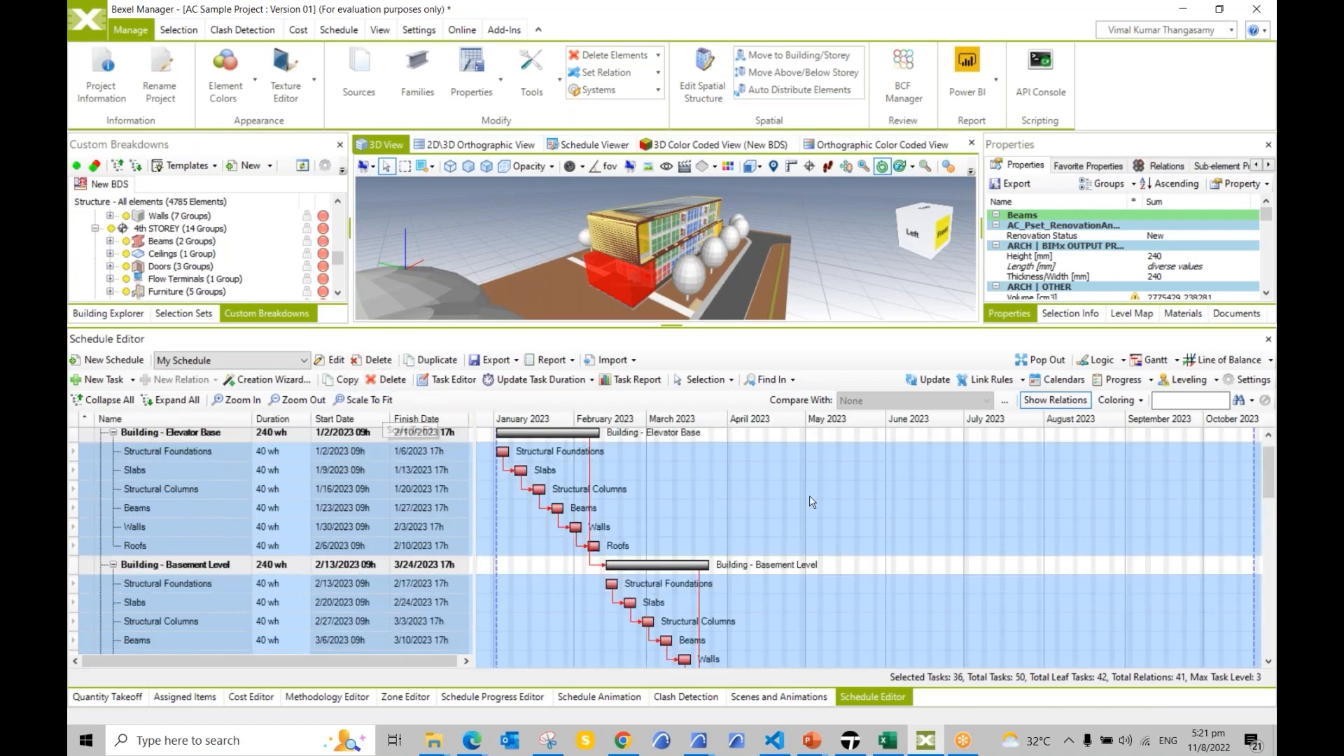
Step: Review the expanded schedule and open the 3rd STOREY Beams task's duration for editing
{"action": "scroll", "coordinate": [585, 500], "scroll_direction": "up", "scroll_amount": 1}
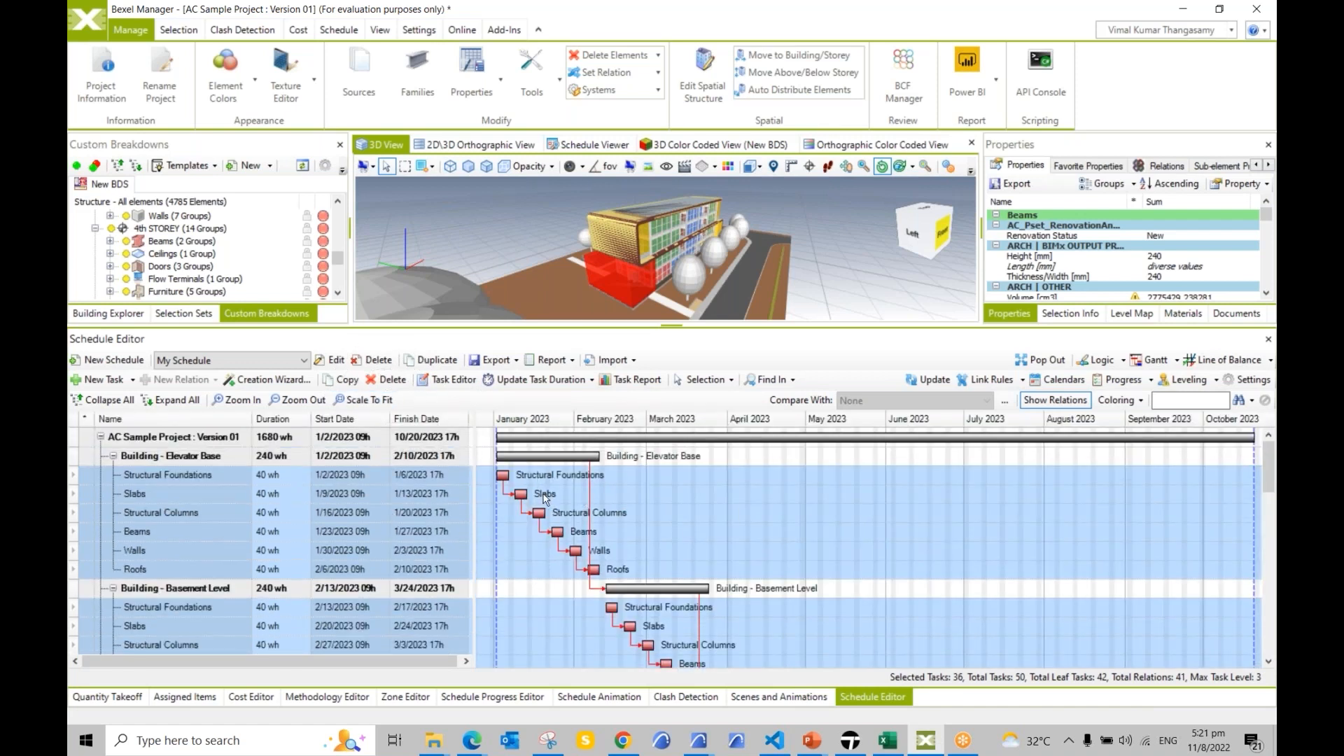
{"action": "scroll", "coordinate": [652, 481], "scroll_direction": "down", "scroll_amount": 1}
{"action": "scroll", "coordinate": [652, 488], "scroll_direction": "down", "scroll_amount": 5}
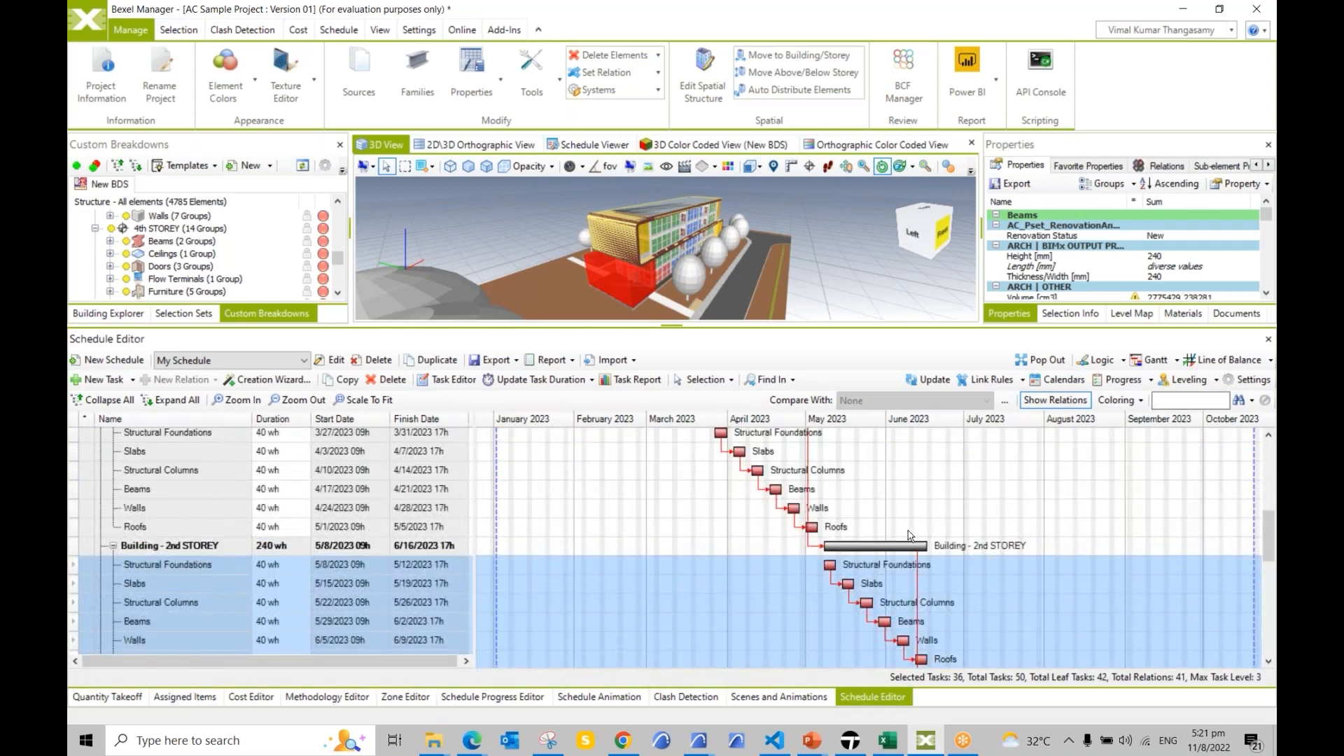
{"action": "scroll", "coordinate": [909, 536], "scroll_direction": "down", "scroll_amount": 7}
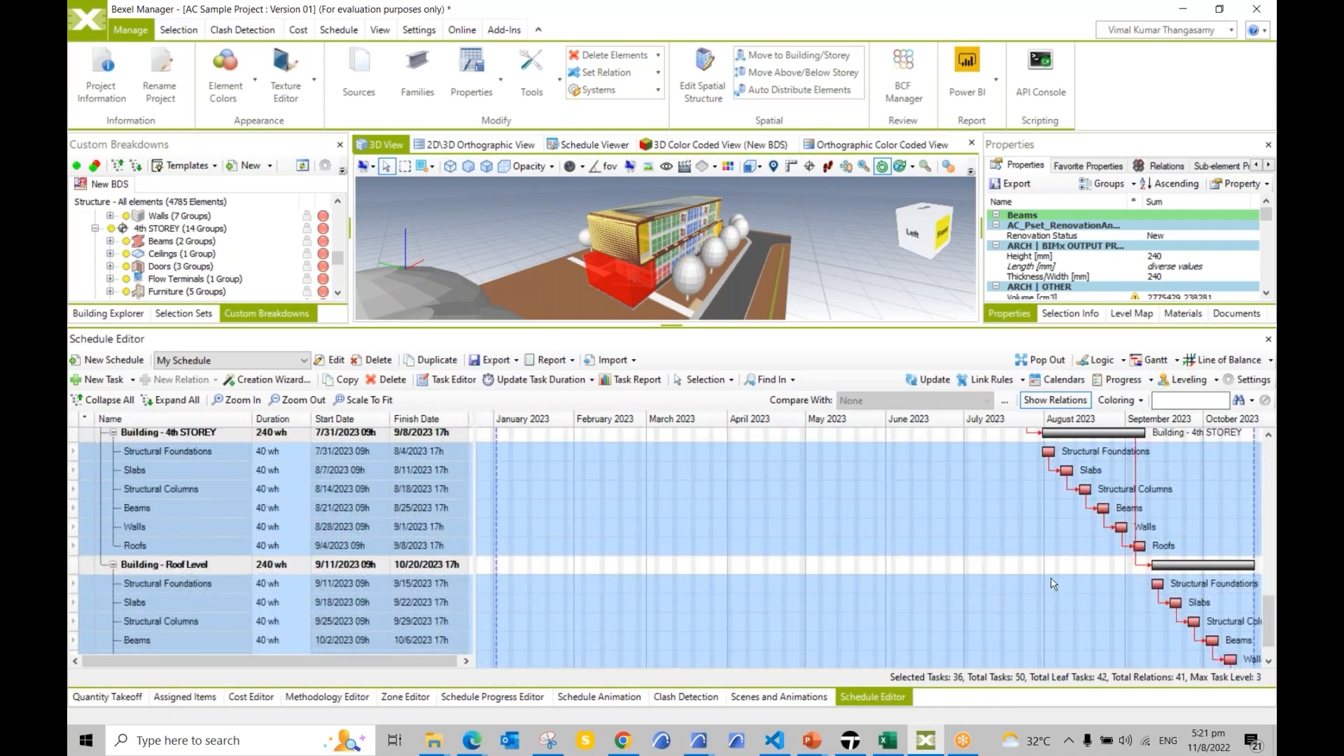
{"action": "scroll", "coordinate": [1069, 578], "scroll_direction": "down", "scroll_amount": 2}
{"action": "scroll", "coordinate": [1120, 571], "scroll_direction": "up", "scroll_amount": 2}
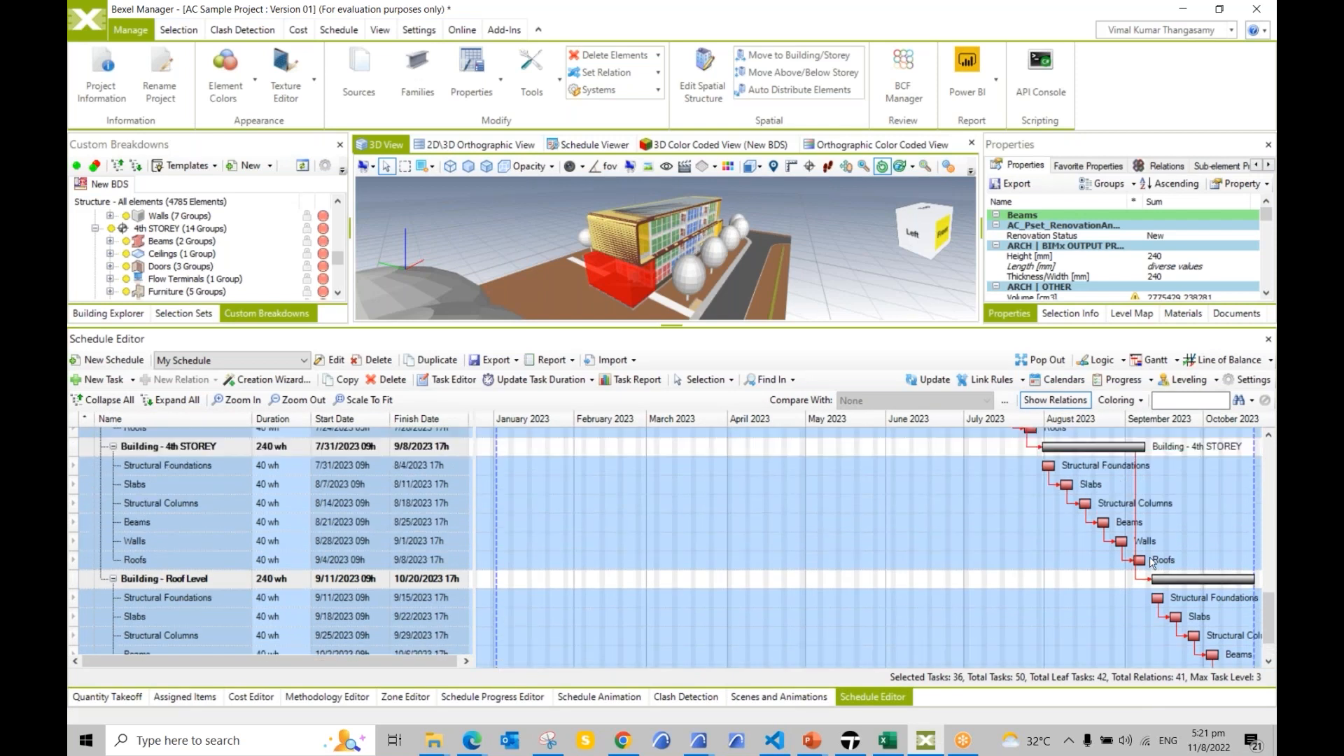
{"action": "scroll", "coordinate": [278, 513], "scroll_direction": "up", "scroll_amount": 1}
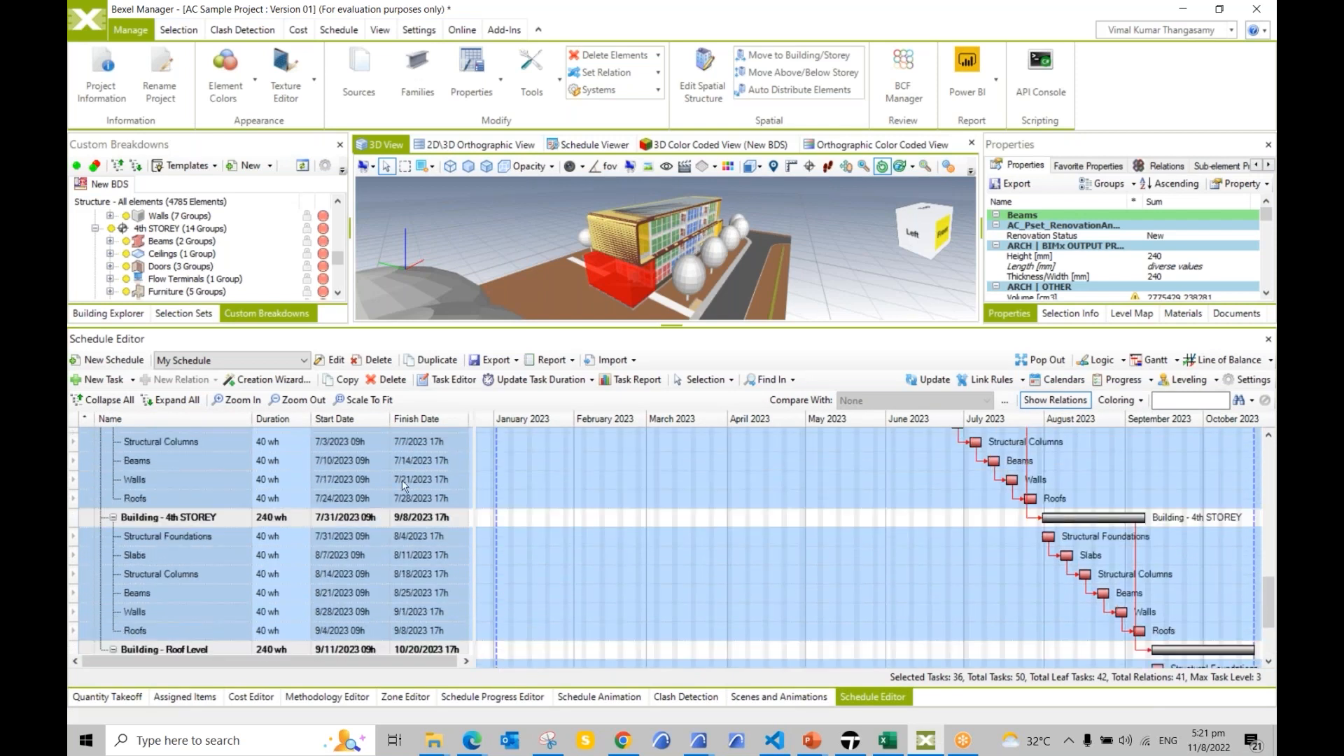
{"action": "left_click", "coordinate": [429, 462]}
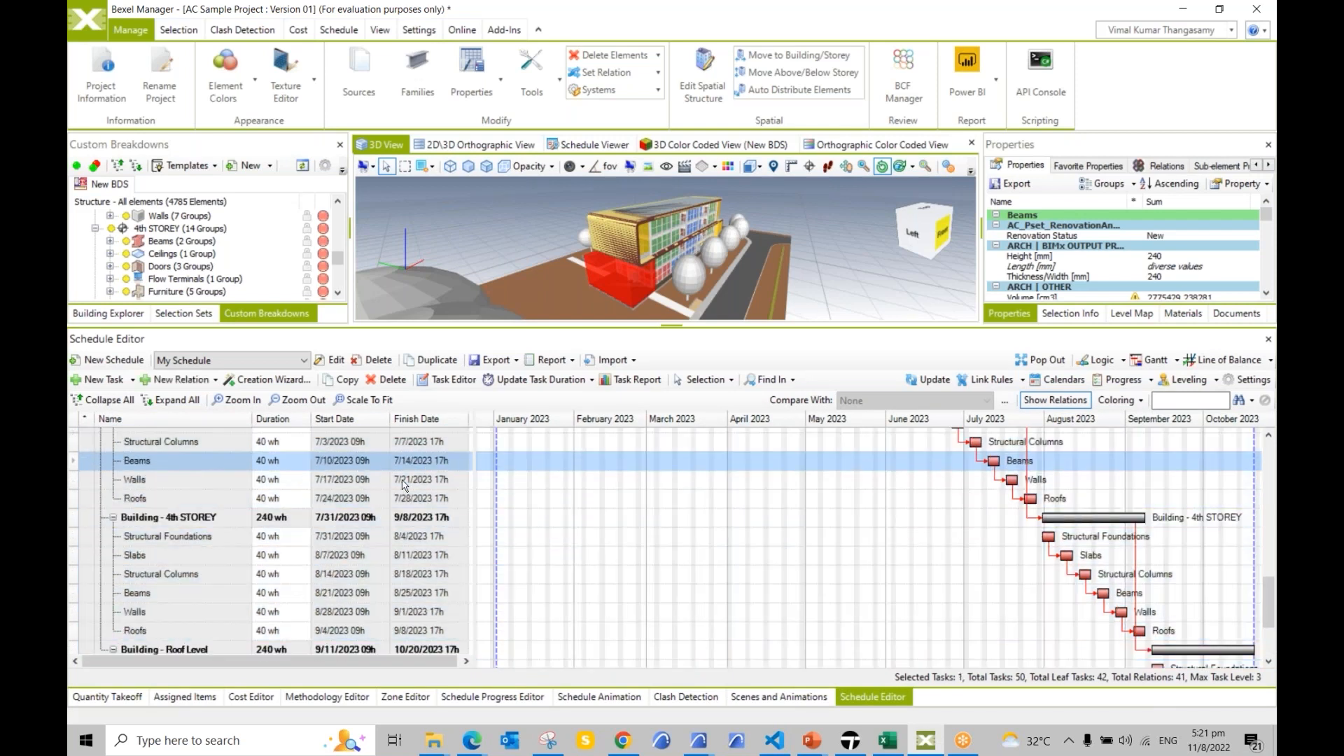
{"action": "scroll", "coordinate": [1040, 530], "scroll_direction": "up", "scroll_amount": 1}
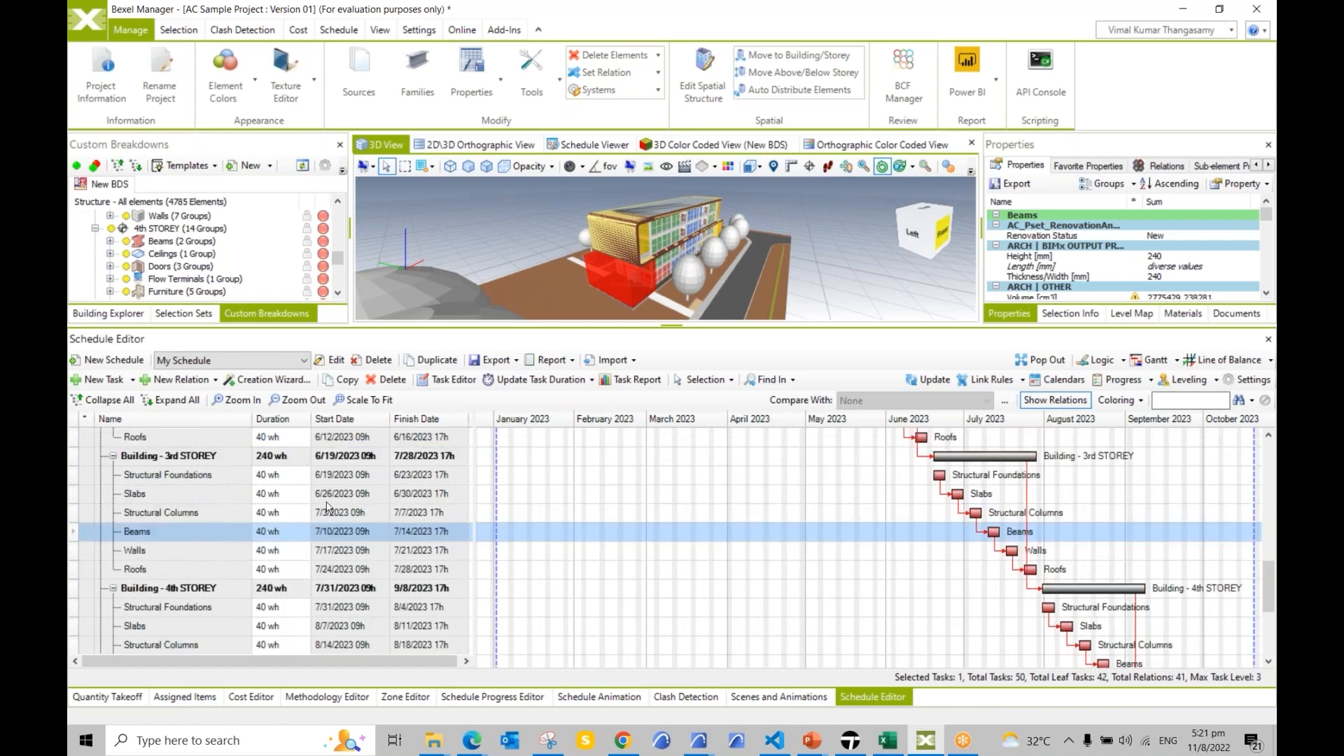
{"action": "left_click", "coordinate": [293, 534]}
Step: Load My Schedule into the Schedule Animation with Update Animation
{"action": "left_click", "coordinate": [606, 698]}
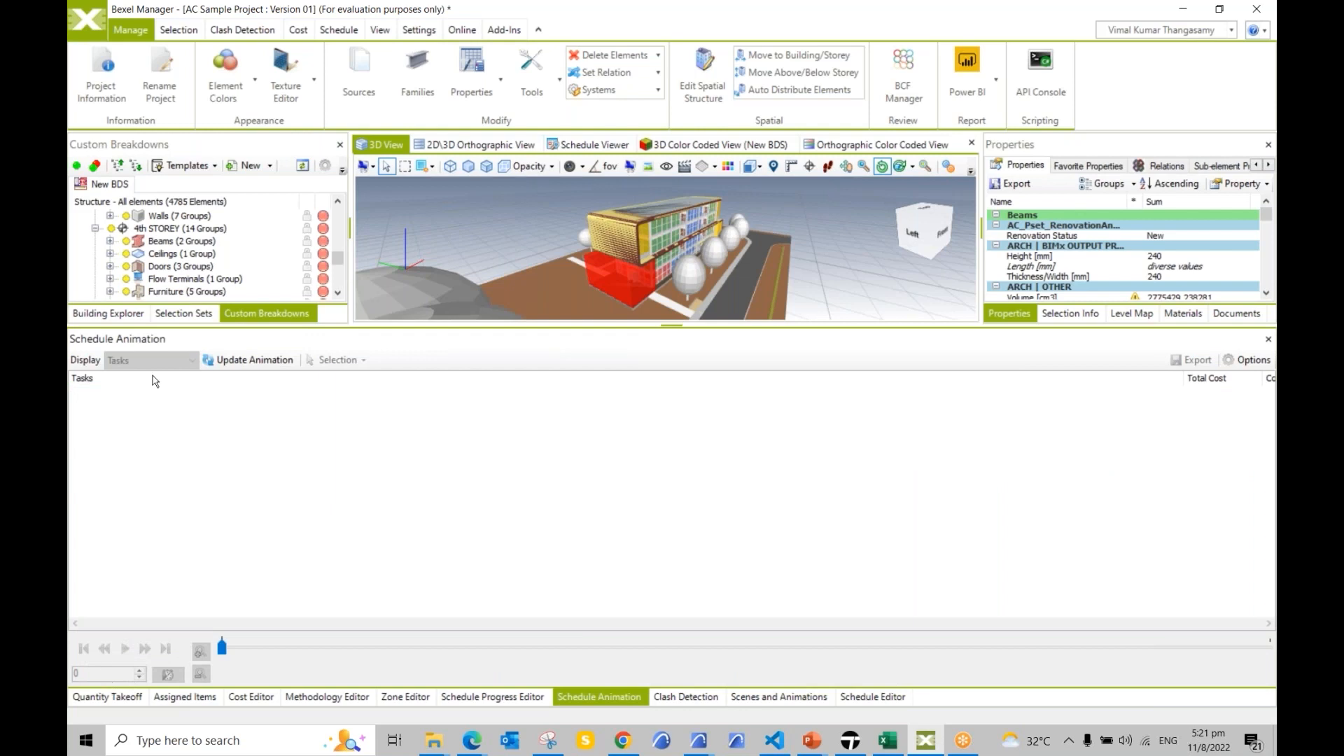
{"action": "left_click", "coordinate": [238, 361]}
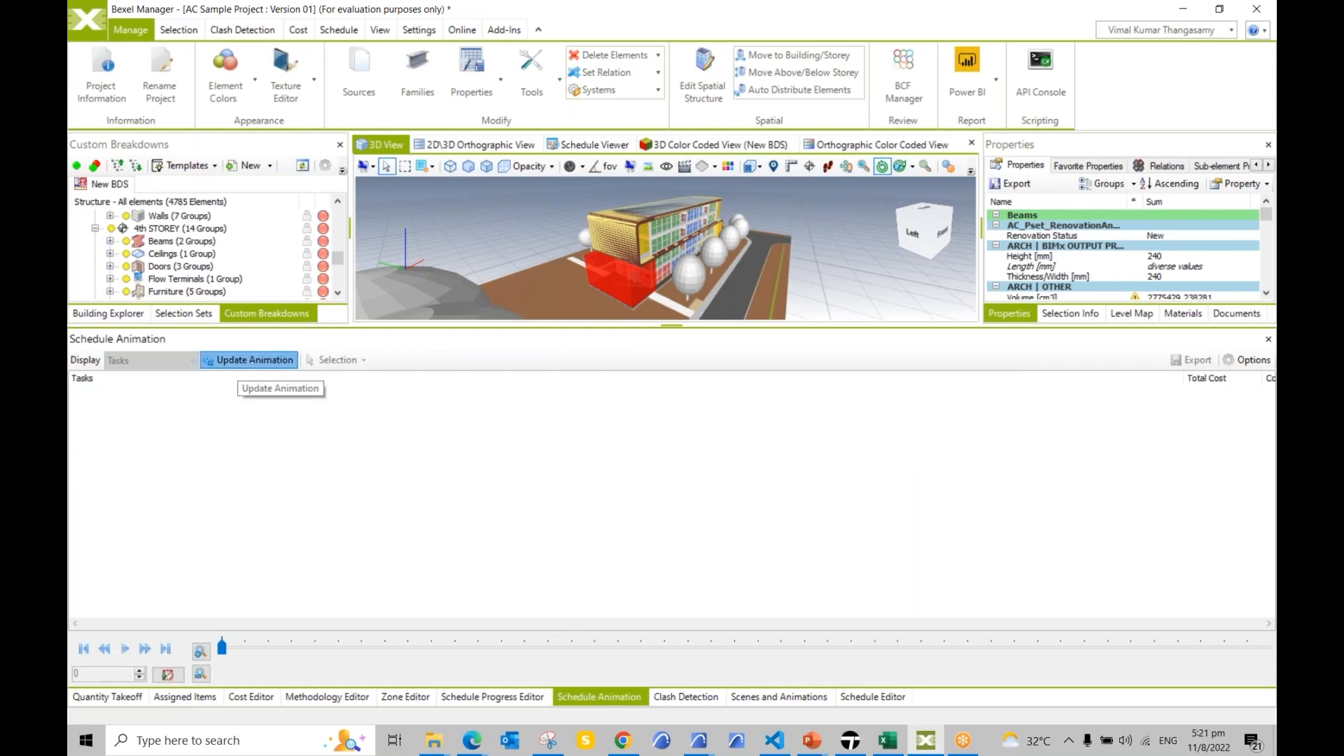
{"action": "left_click", "coordinate": [170, 406]}
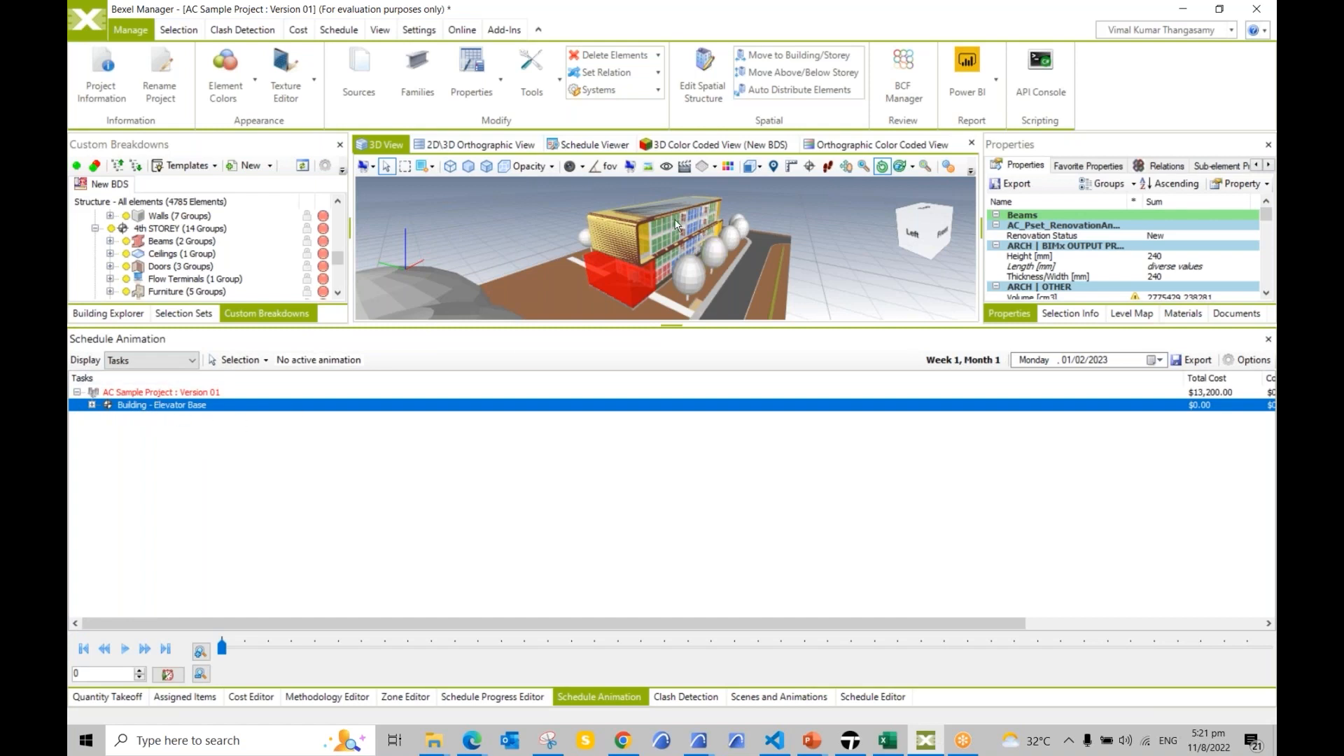
Step: Show an enlarged, tilted Schedule Viewer and play the construction animation
{"action": "left_click", "coordinate": [592, 147]}
{"action": "left_click_drag", "start_coordinate": [671, 325], "coordinate": [674, 485]}
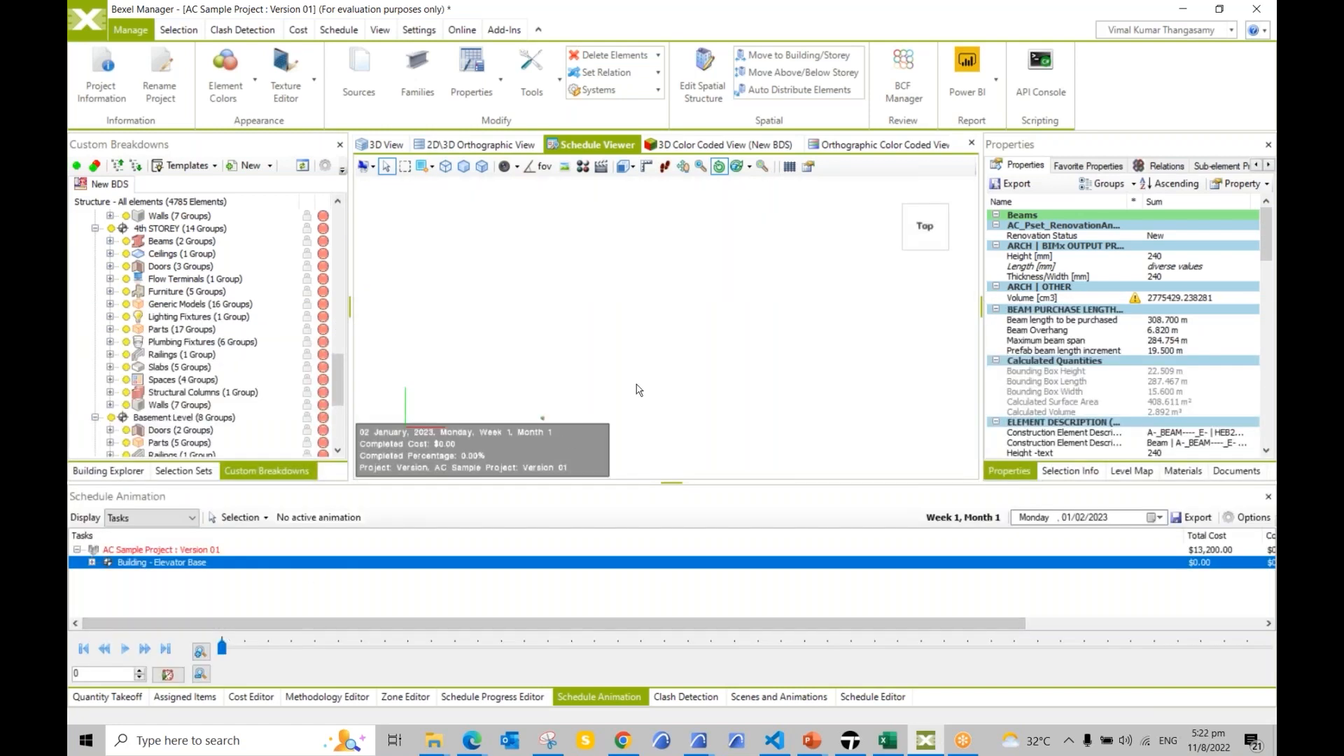
{"action": "left_click_drag", "start_coordinate": [832, 359], "coordinate": [823, 303]}
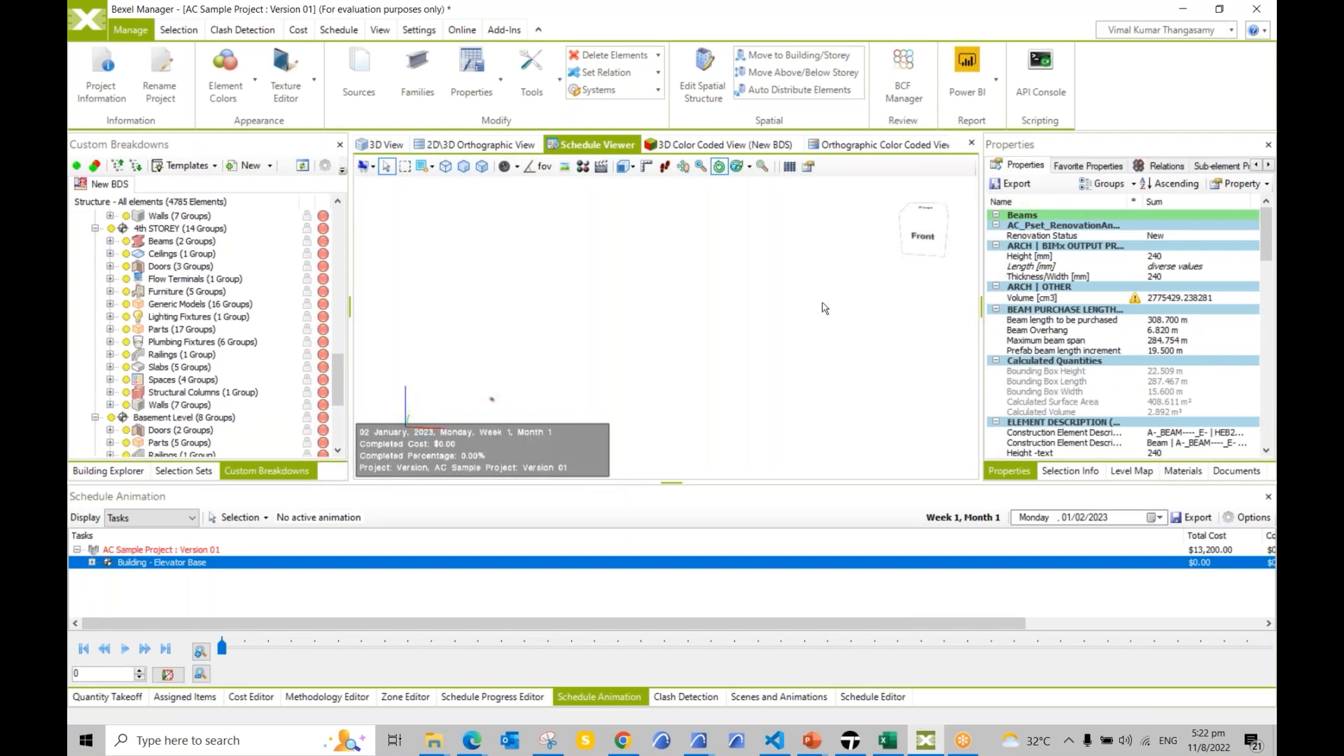
{"action": "left_click", "coordinate": [123, 651]}
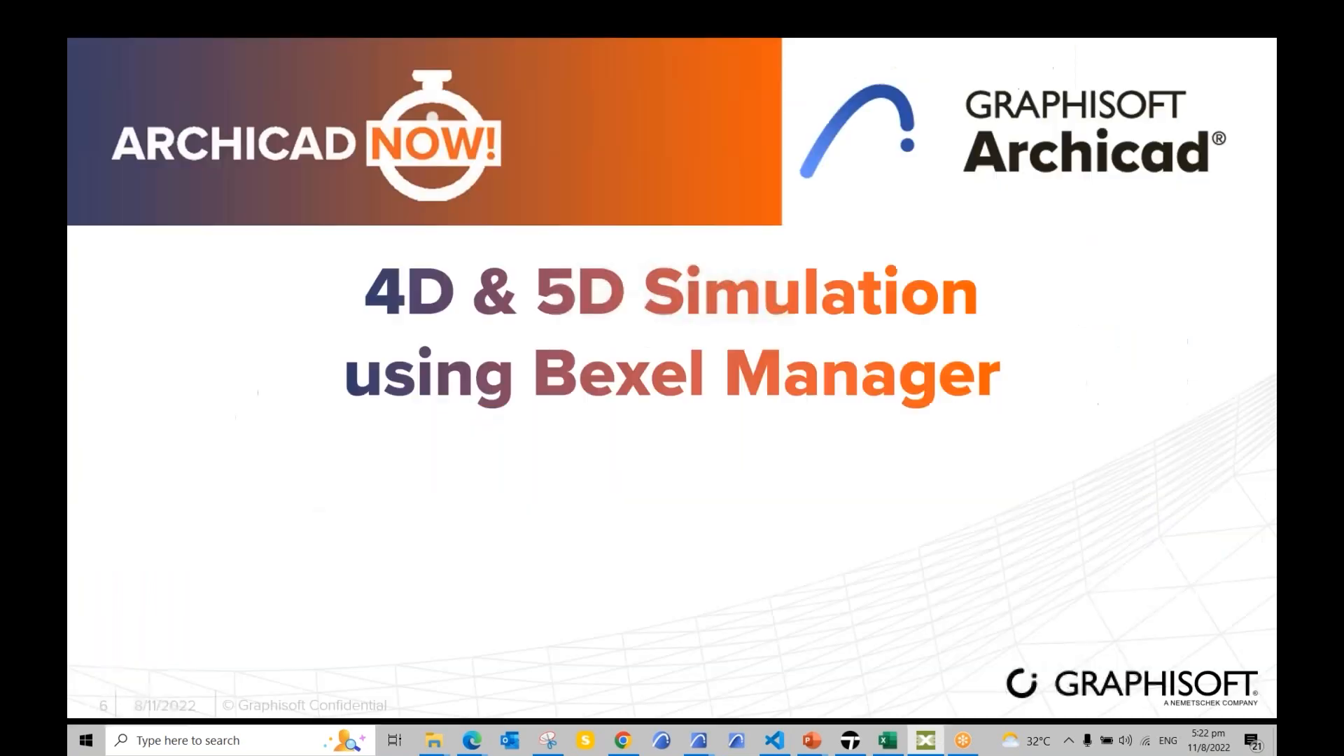
Step: Advance the slideshow to the '4D Simulation using Twinmotion' slide
{"action": "key", "text": "Right"}
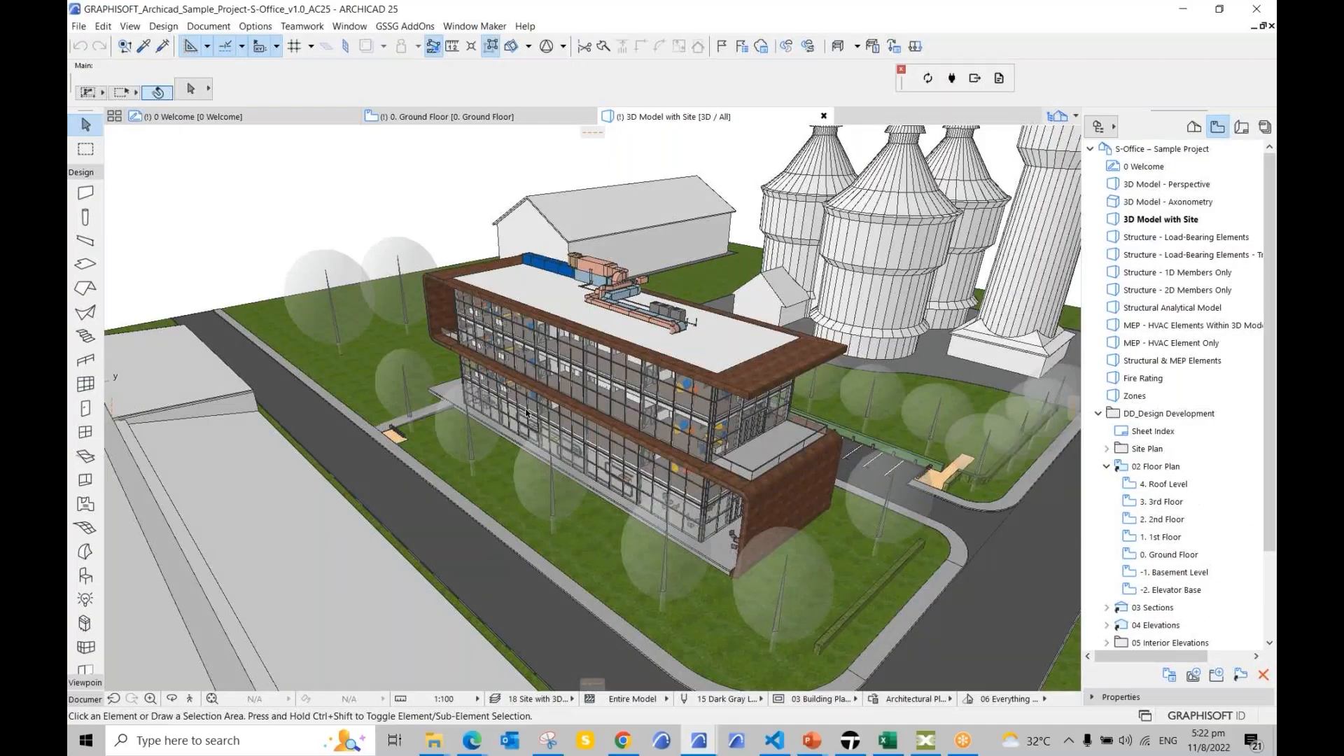
Step: Import the open Archicad S-Office project through Direct Link, with Collapse set to Keep hierarchy
{"action": "middle_click_drag", "start_coordinate": [602, 402], "coordinate": [734, 421], "text": "shift"}
{"action": "key", "text": "alt+Tab"}
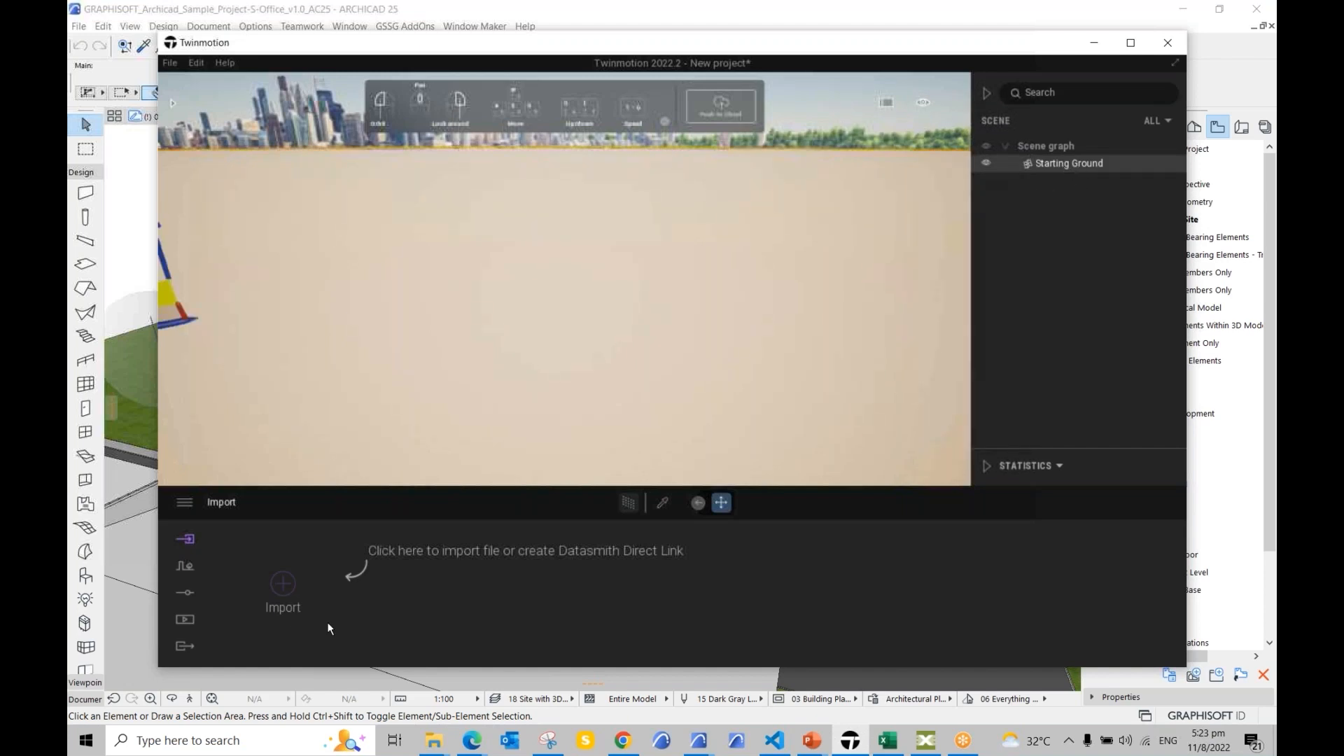
{"action": "left_click", "coordinate": [284, 584]}
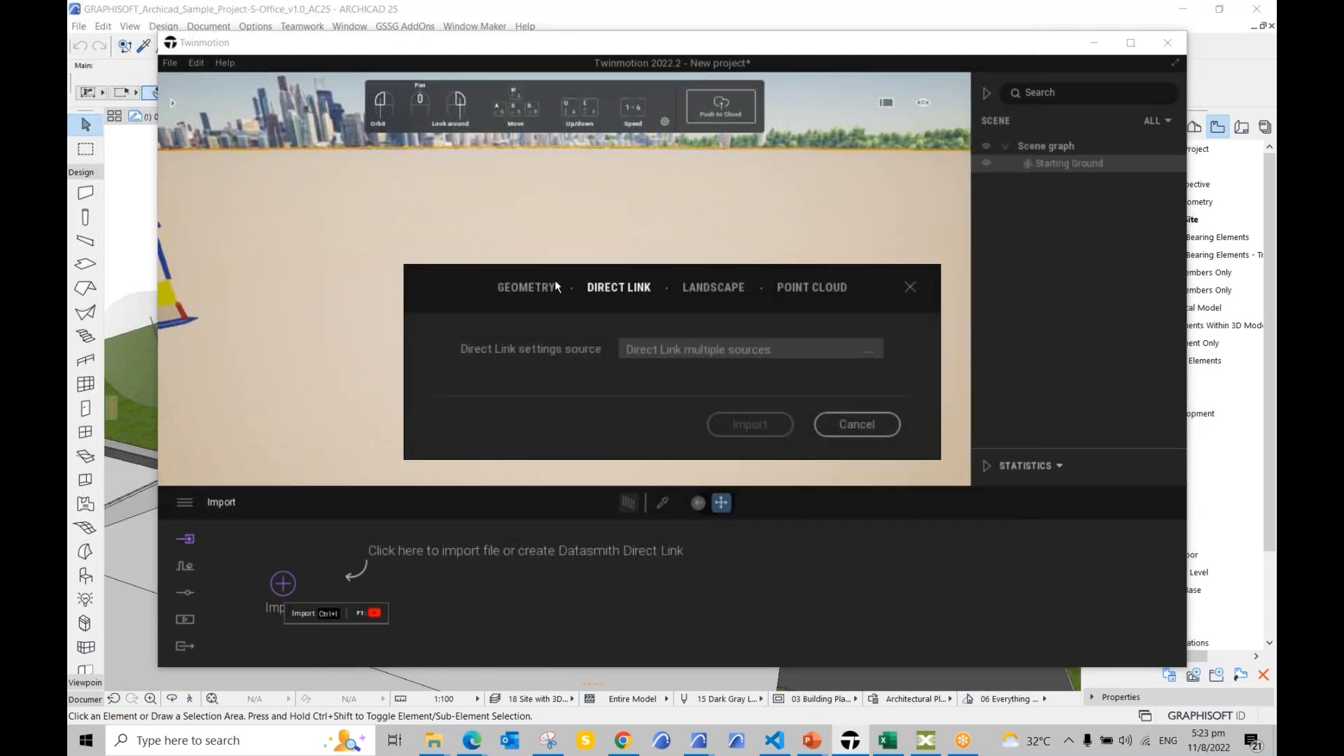
{"action": "left_click", "coordinate": [843, 346]}
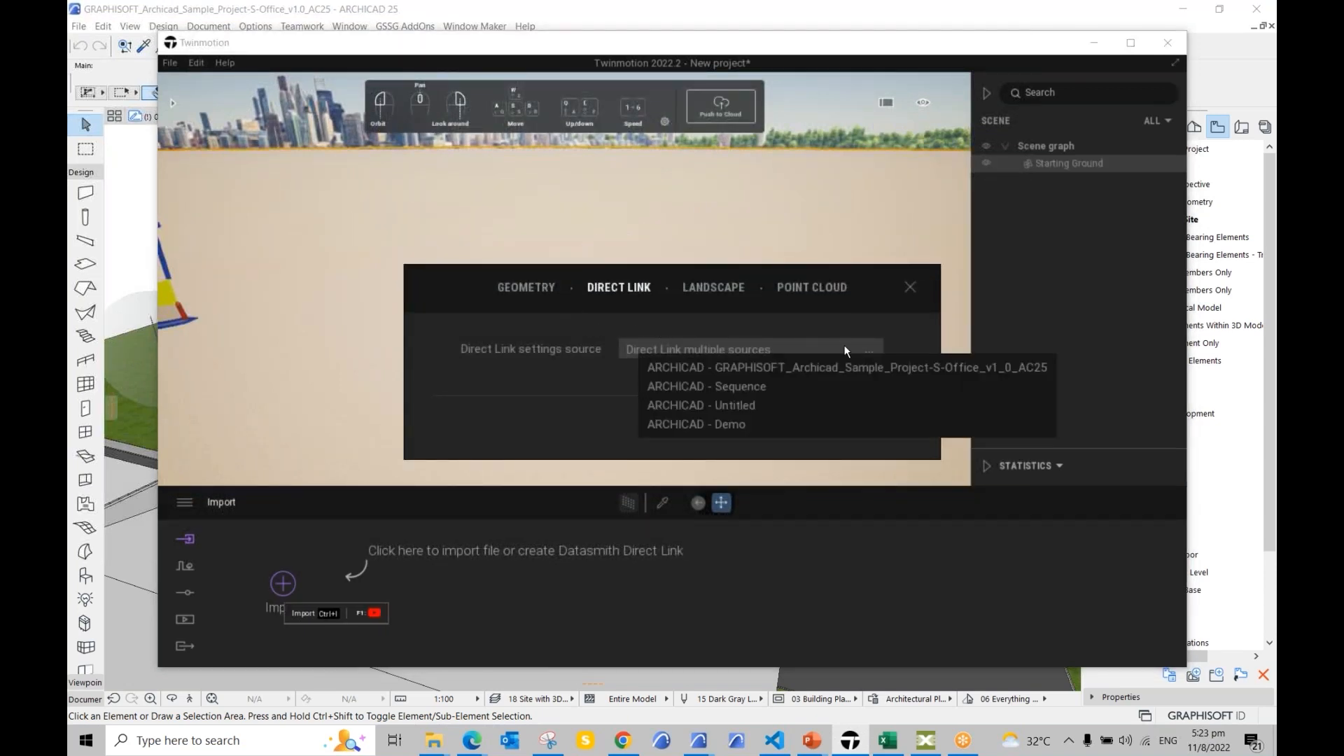
{"action": "key", "text": "ctrl"}
{"action": "key", "text": "ctrl"}
{"action": "key", "text": "ctrl"}
{"action": "key", "text": "ctrl"}
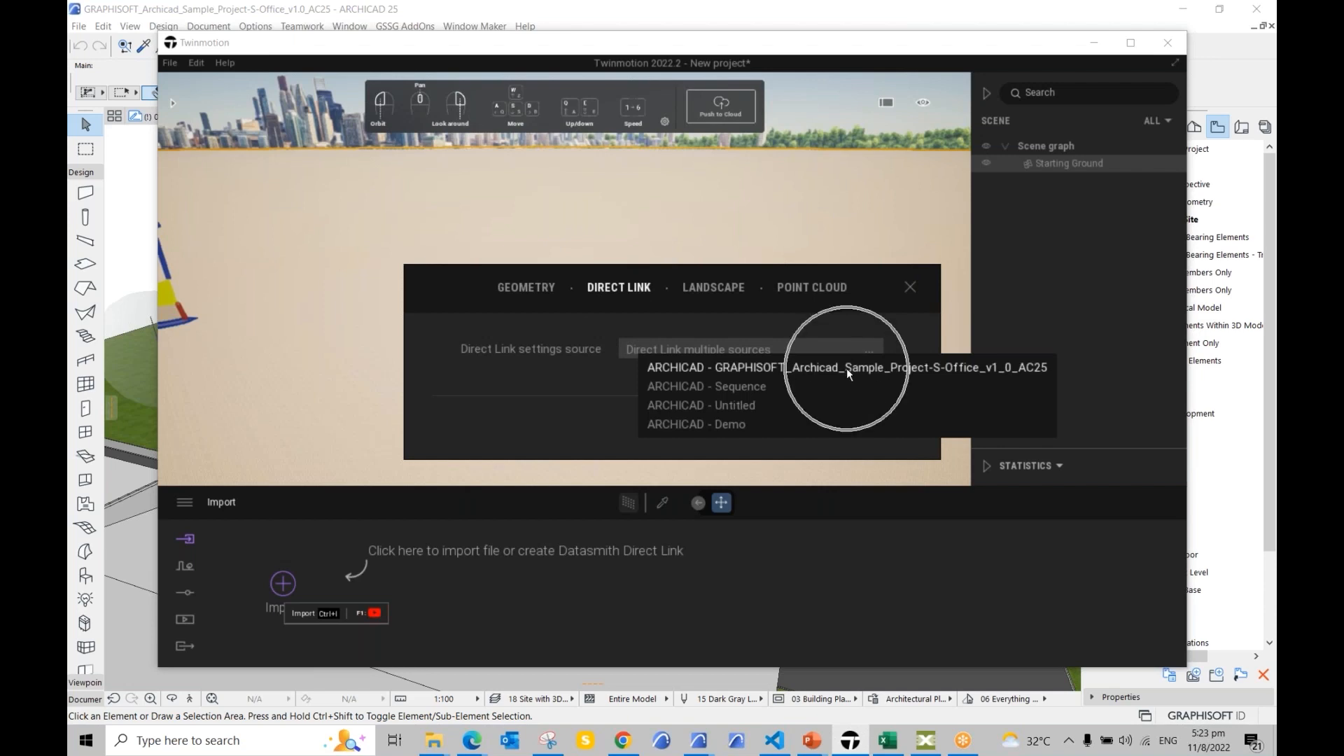
{"action": "left_click", "coordinate": [847, 368]}
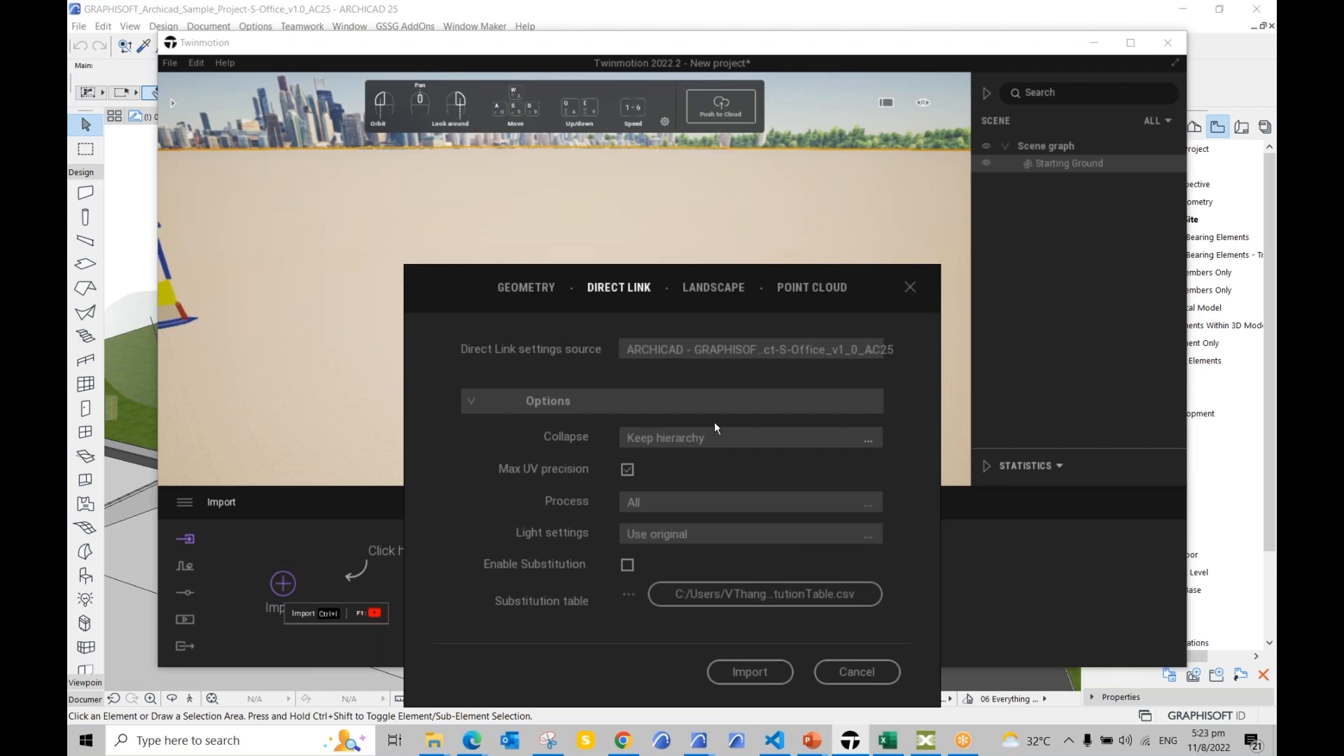
{"action": "left_click", "coordinate": [726, 445]}
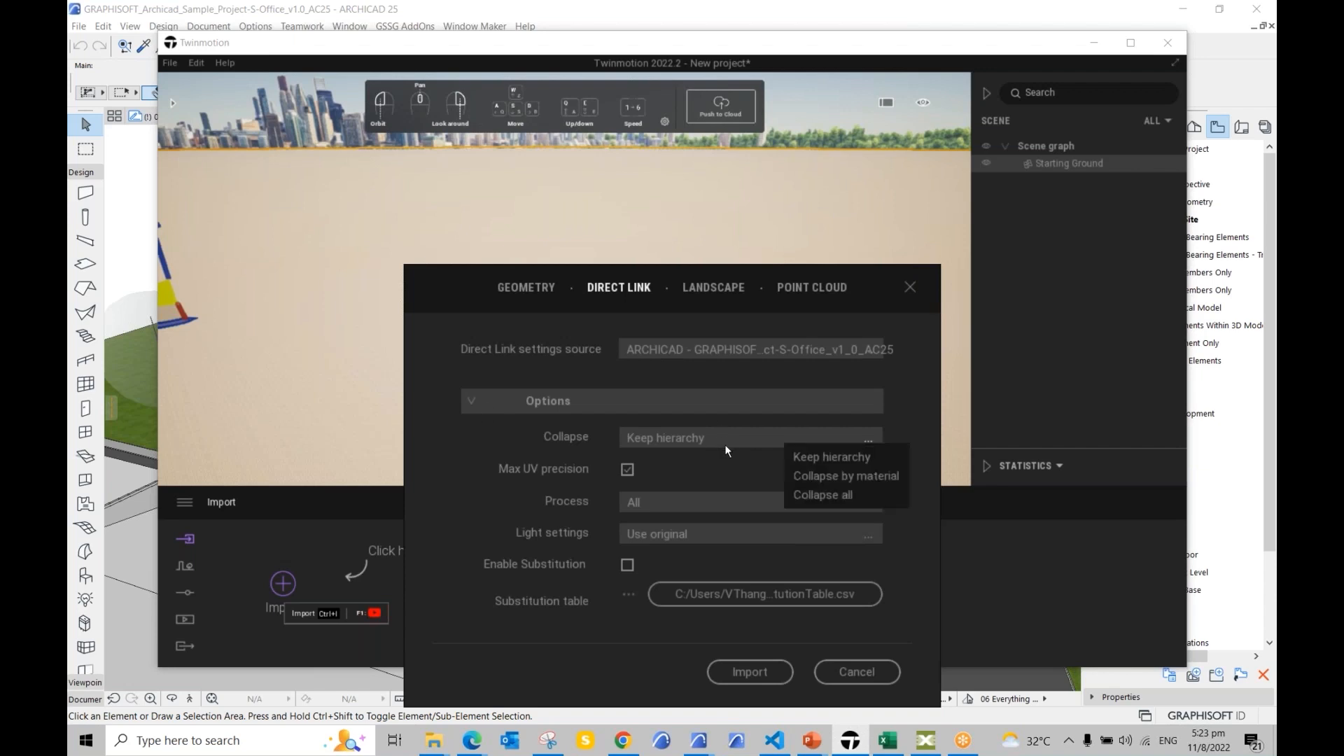
{"action": "left_click", "coordinate": [852, 460]}
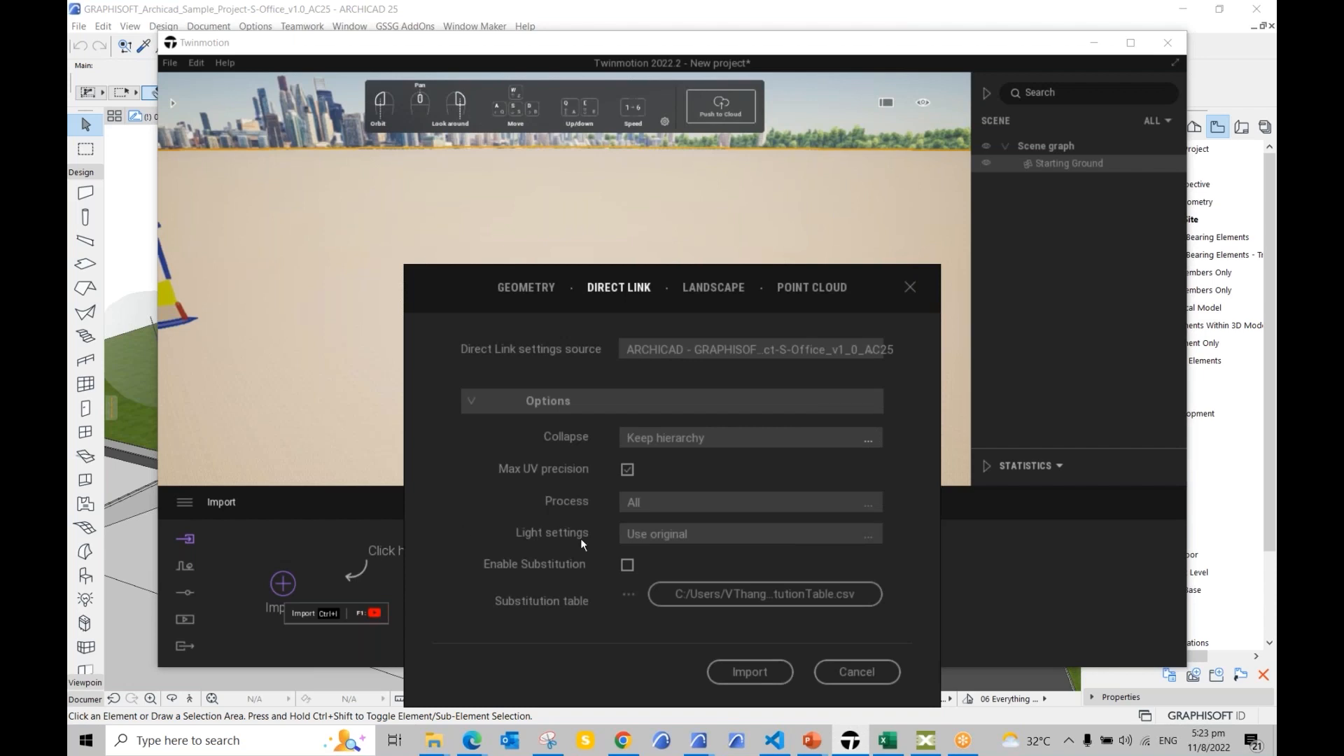
{"action": "key", "text": "ctrl"}
{"action": "left_click", "coordinate": [750, 673]}
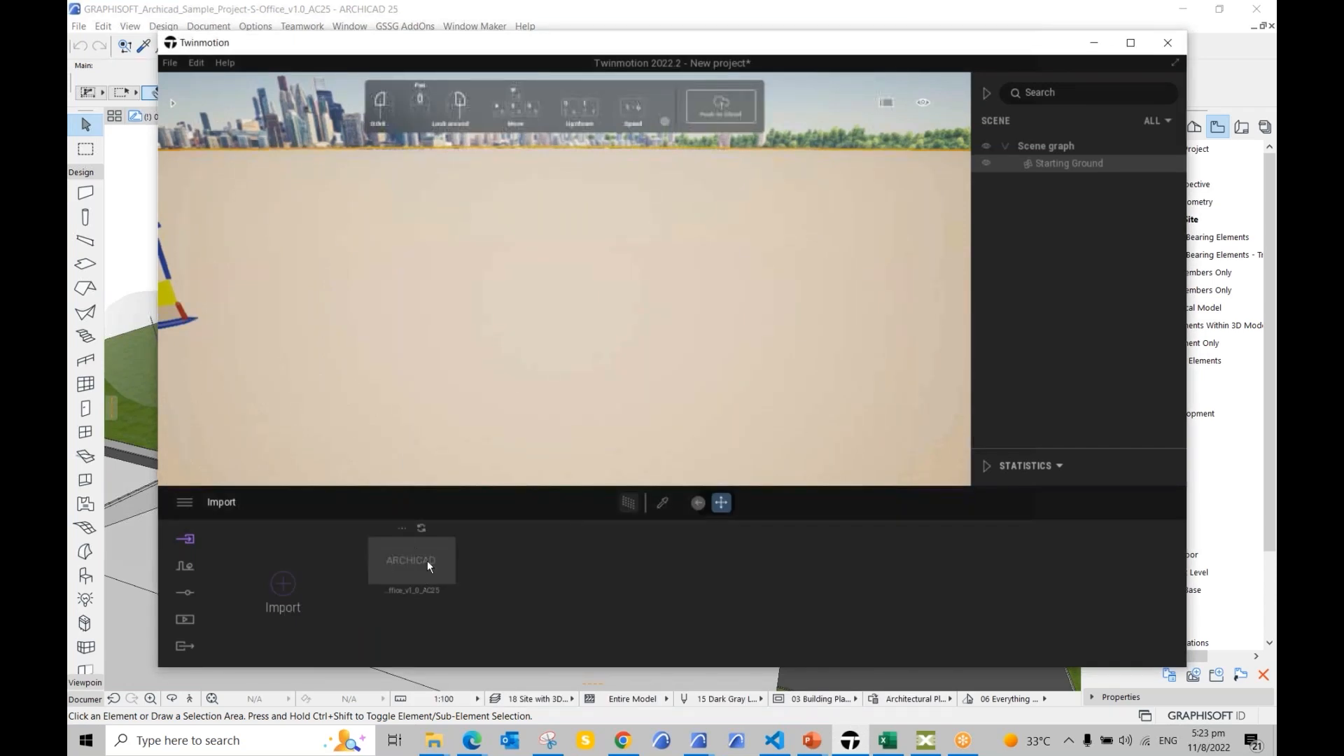
Step: Bring Archicad forward and open the Datasmith palette from Window > Palettes
{"action": "left_click", "coordinate": [127, 246]}
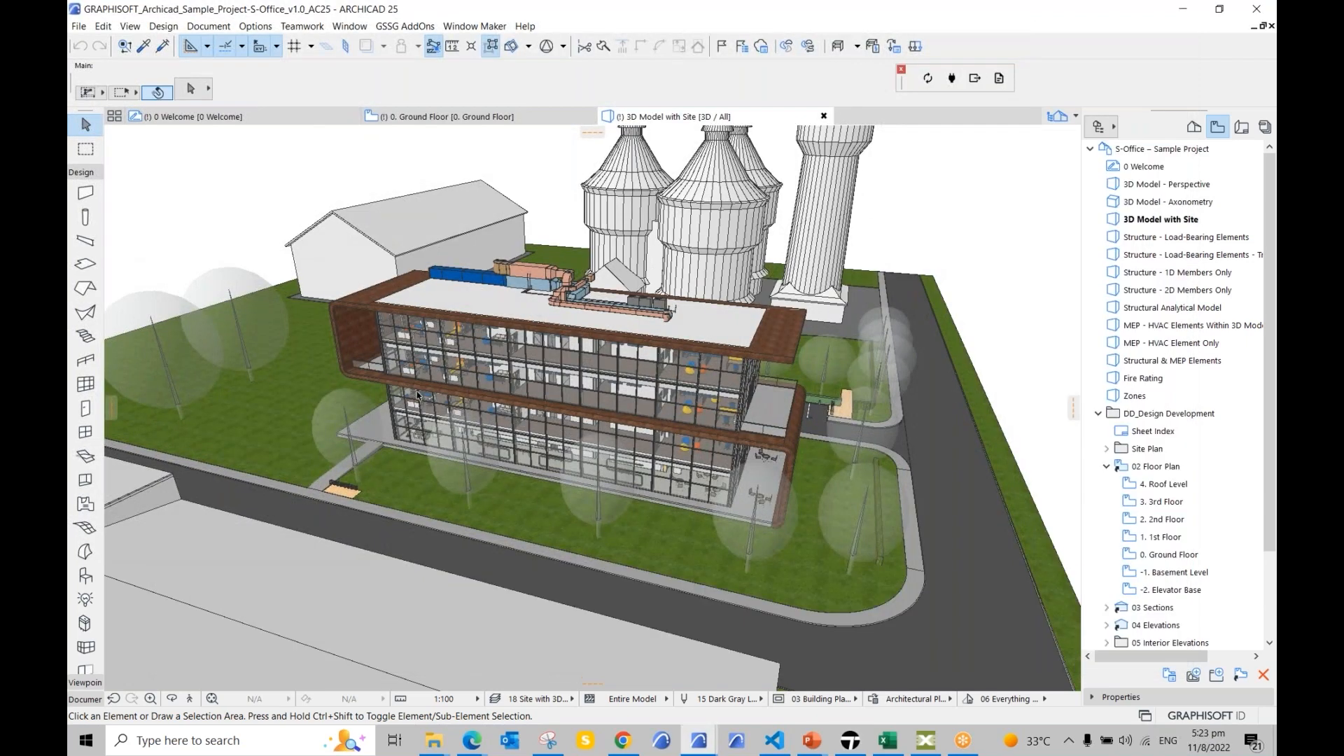
{"action": "left_click", "coordinate": [349, 26]}
{"action": "mouse_move", "coordinate": [410, 242]}
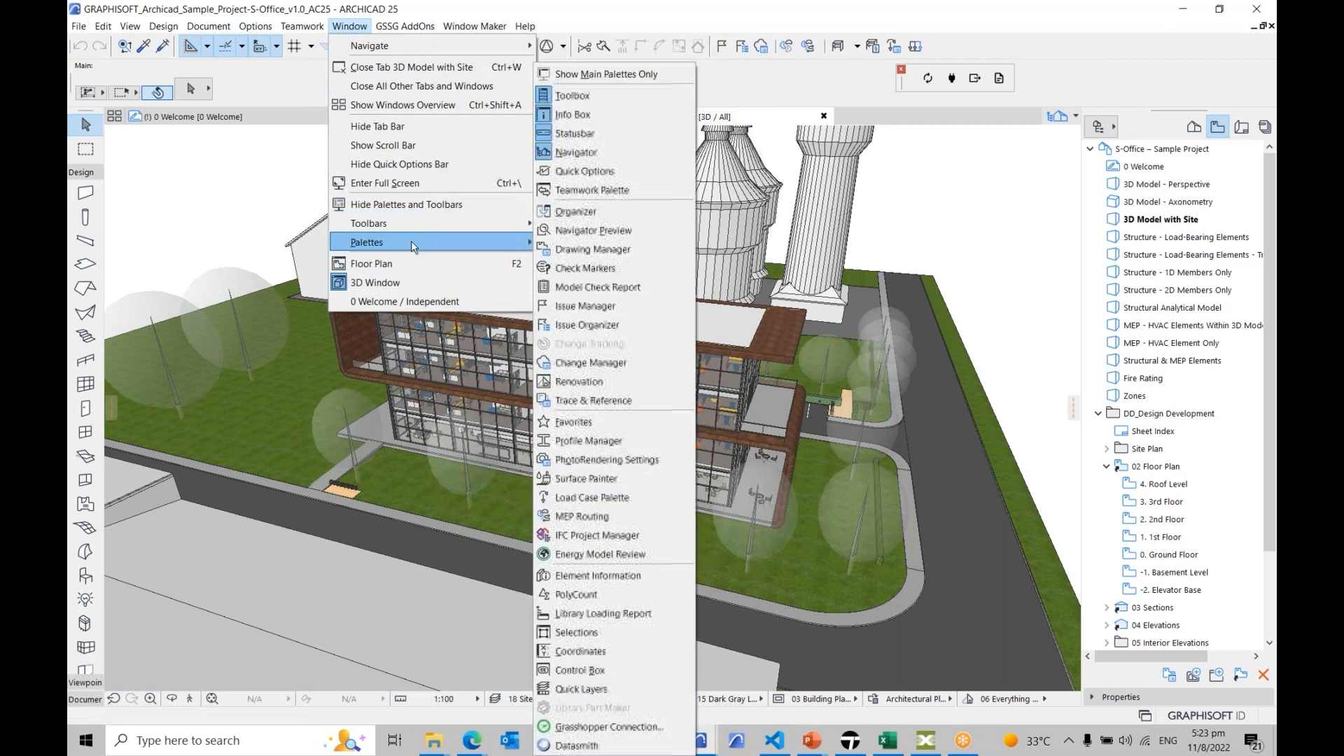
{"action": "left_click", "coordinate": [611, 746]}
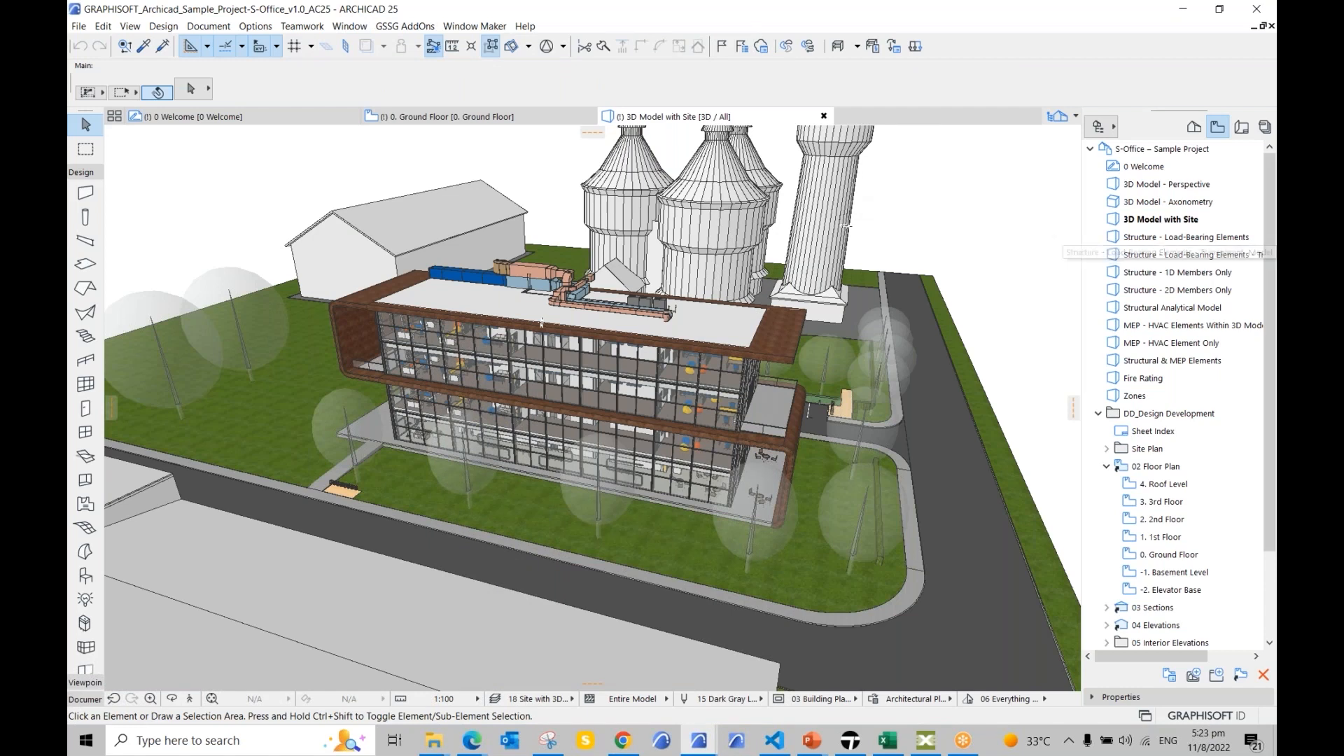
{"action": "left_click", "coordinate": [679, 83]}
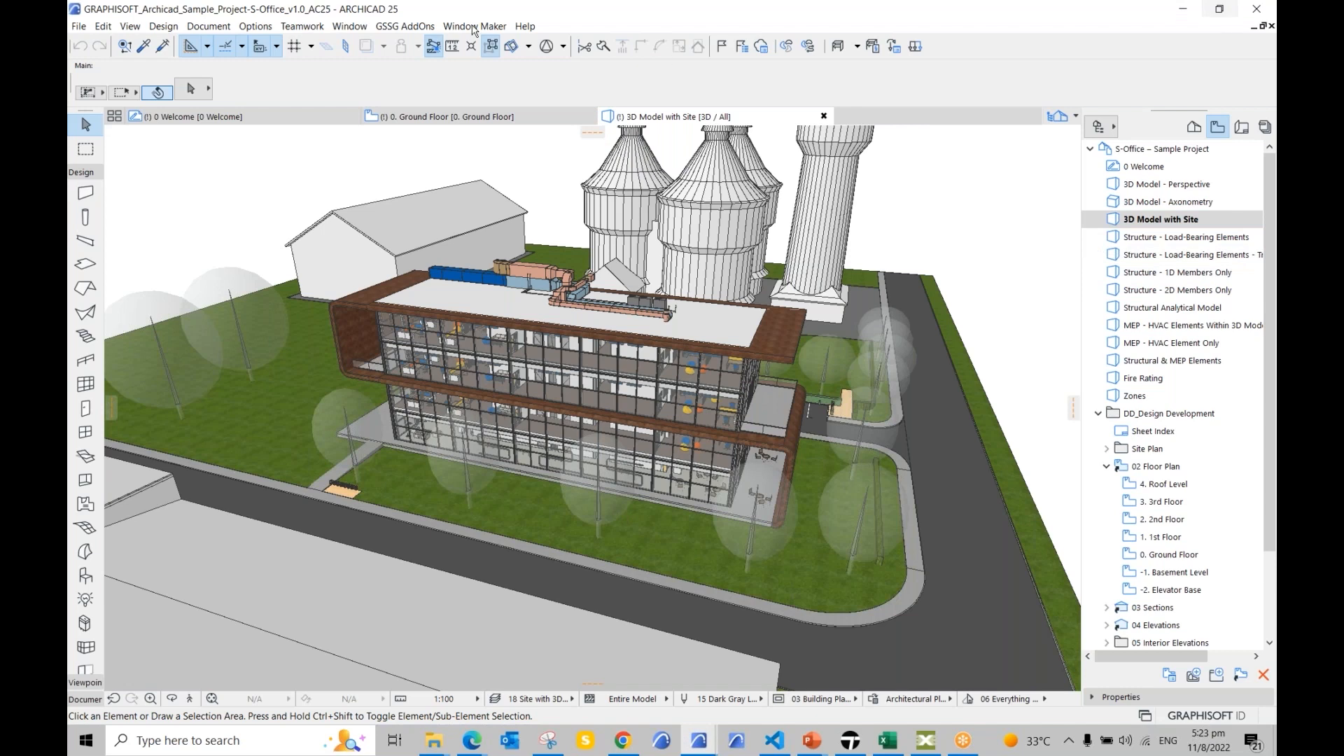
Step: Move the Datasmith palette into view and start Synchronize with Direct Link
{"action": "left_click", "coordinate": [349, 28]}
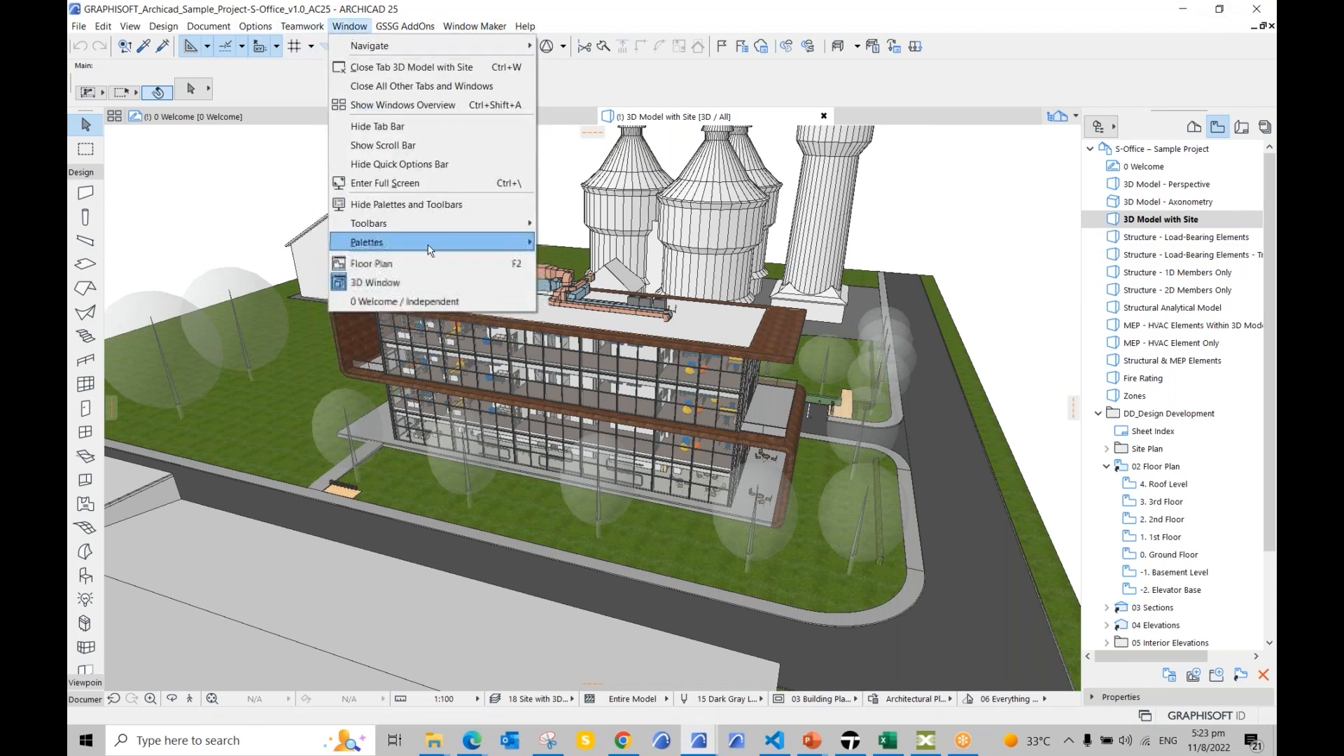
{"action": "mouse_move", "coordinate": [432, 243]}
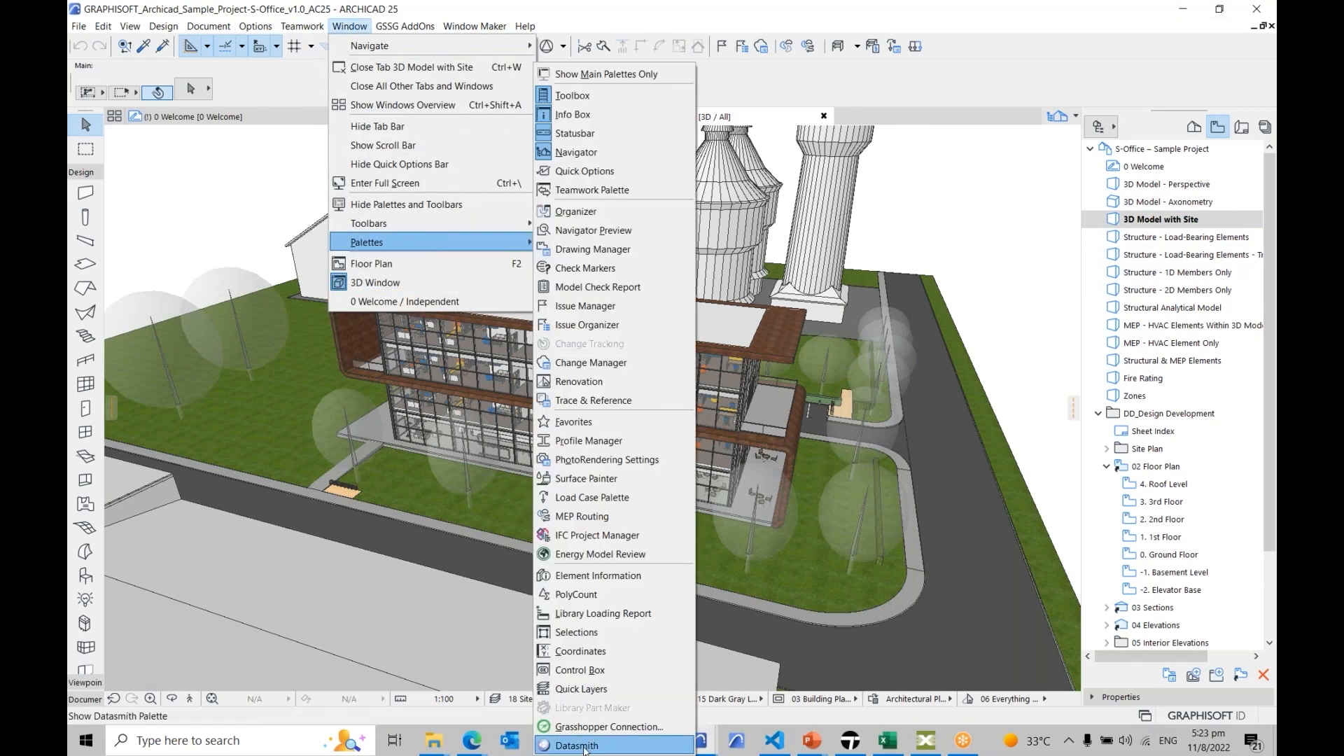
{"action": "left_click", "coordinate": [609, 727]}
{"action": "left_click_drag", "start_coordinate": [915, 66], "coordinate": [916, 186]}
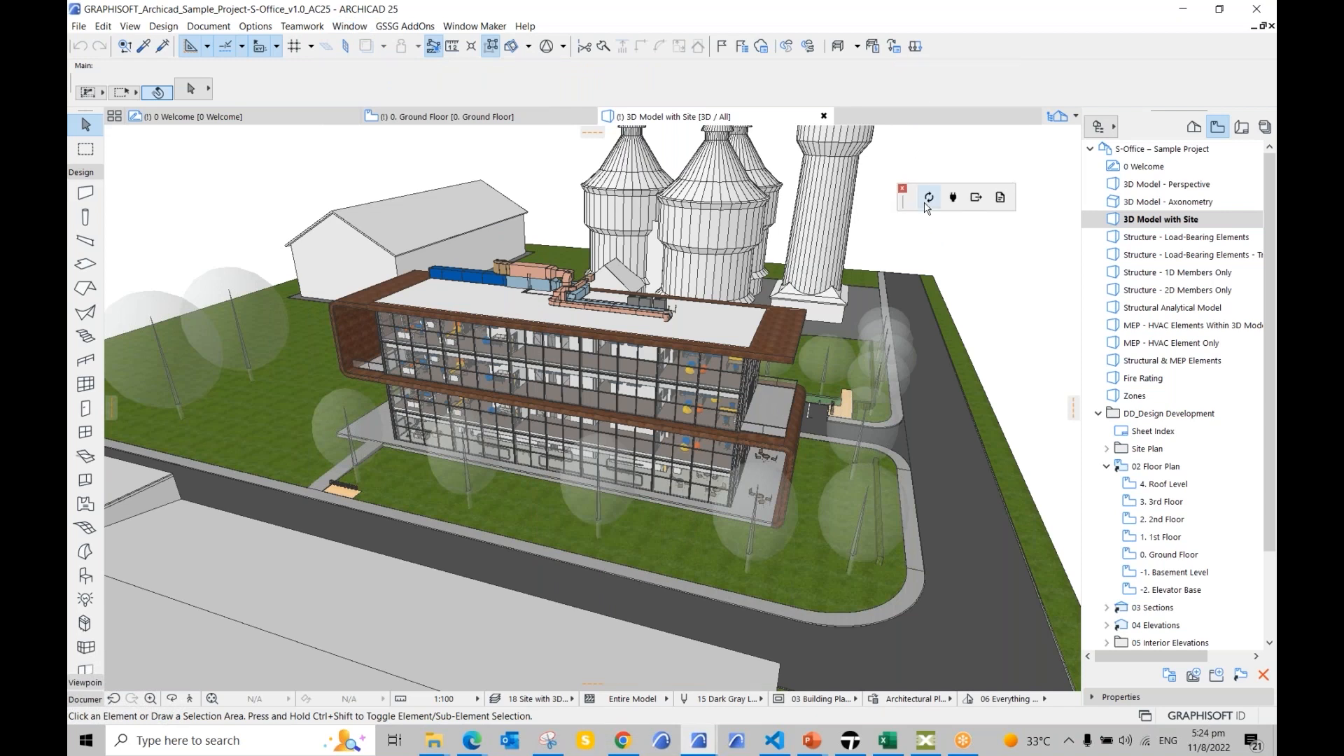
{"action": "key", "text": "ctrl"}
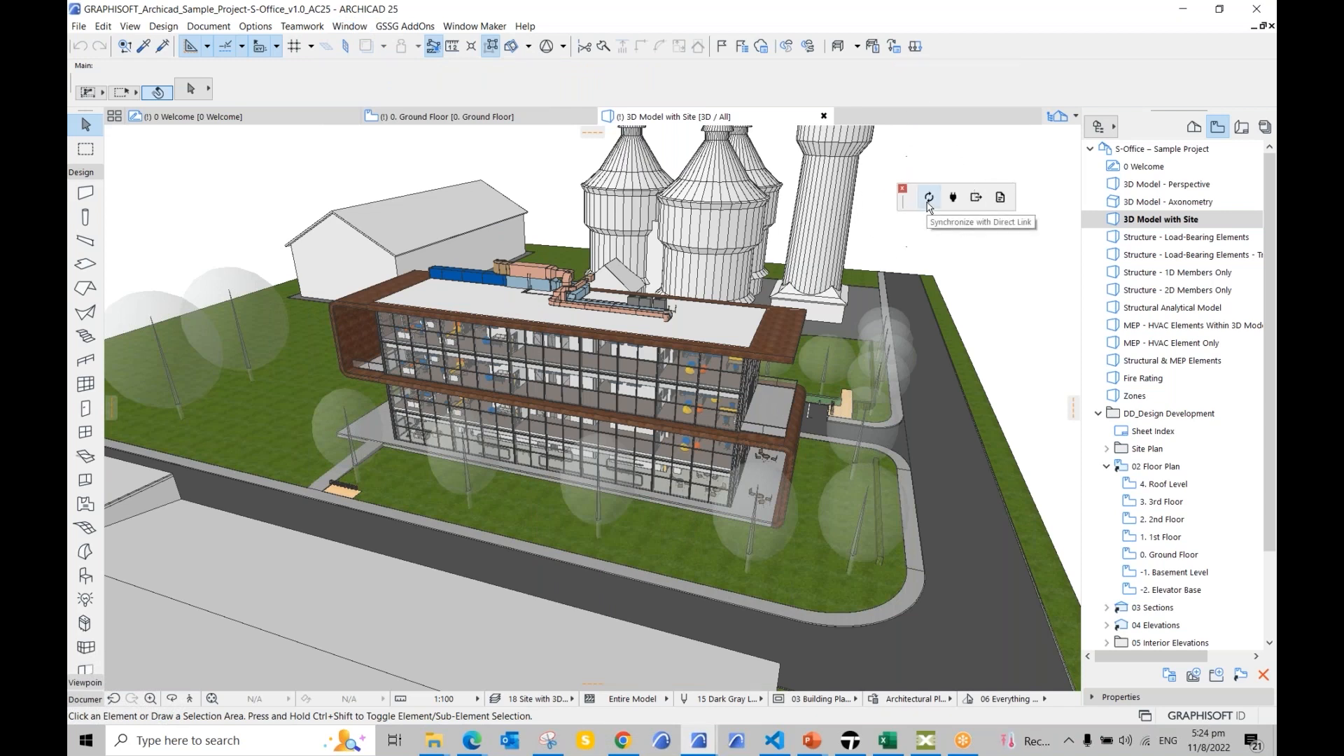
{"action": "left_click", "coordinate": [927, 202]}
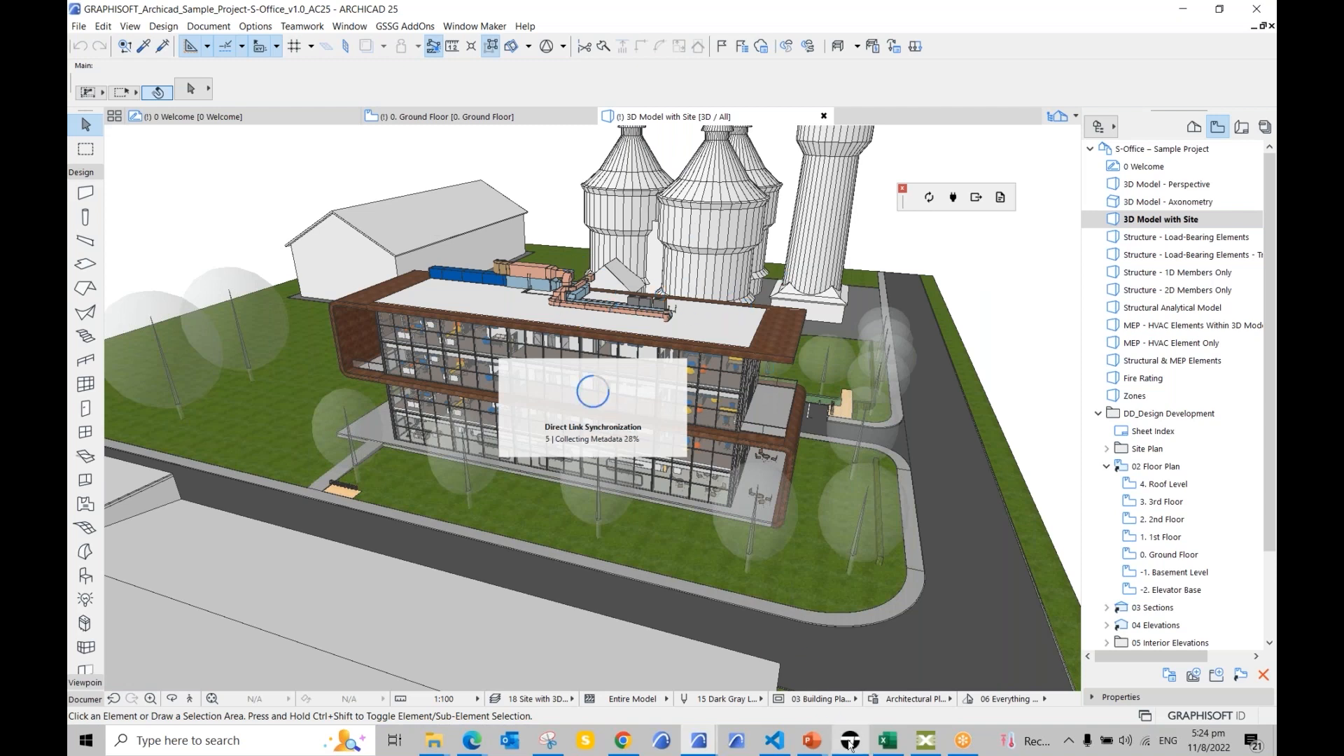
Step: Switch back to Twinmotion to follow the Direct Link import progress
{"action": "mouse_move", "coordinate": [850, 745]}
{"action": "left_click", "coordinate": [853, 686]}
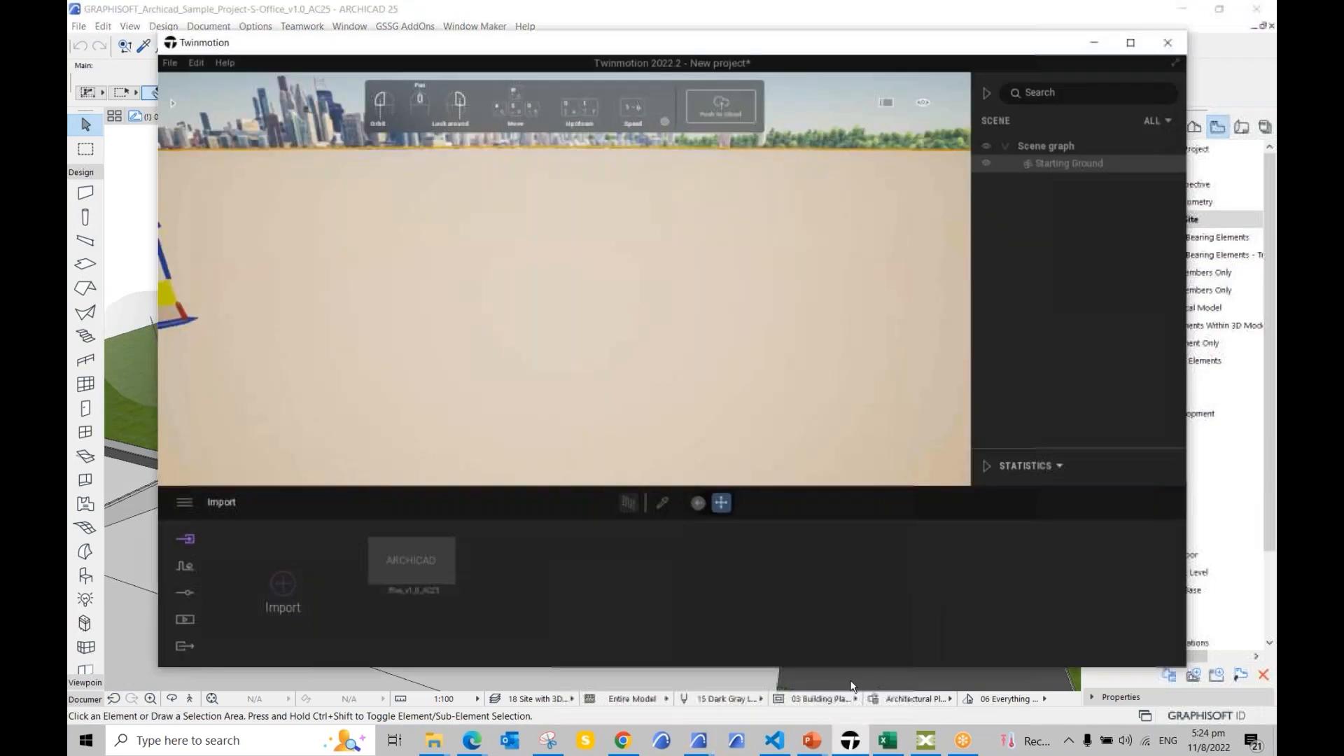
{"action": "mouse_move", "coordinate": [439, 572]}
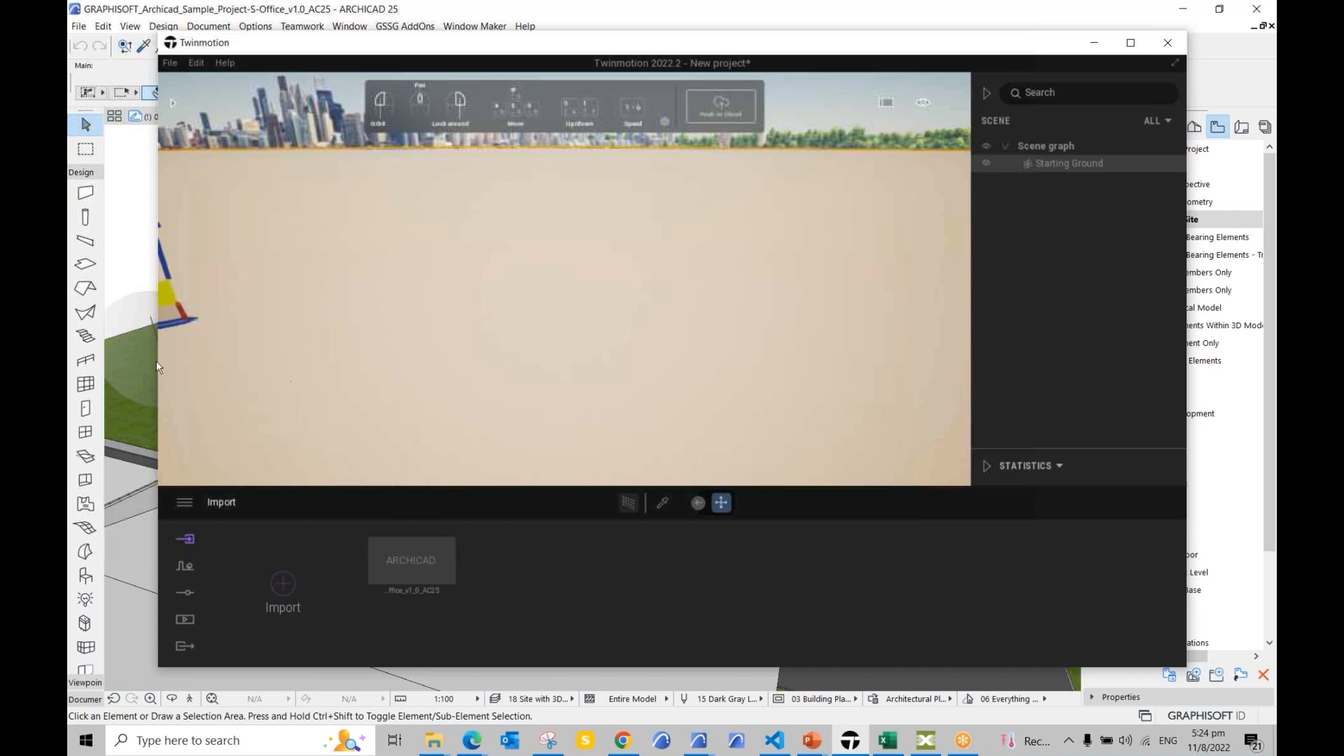
{"action": "left_click", "coordinate": [120, 253]}
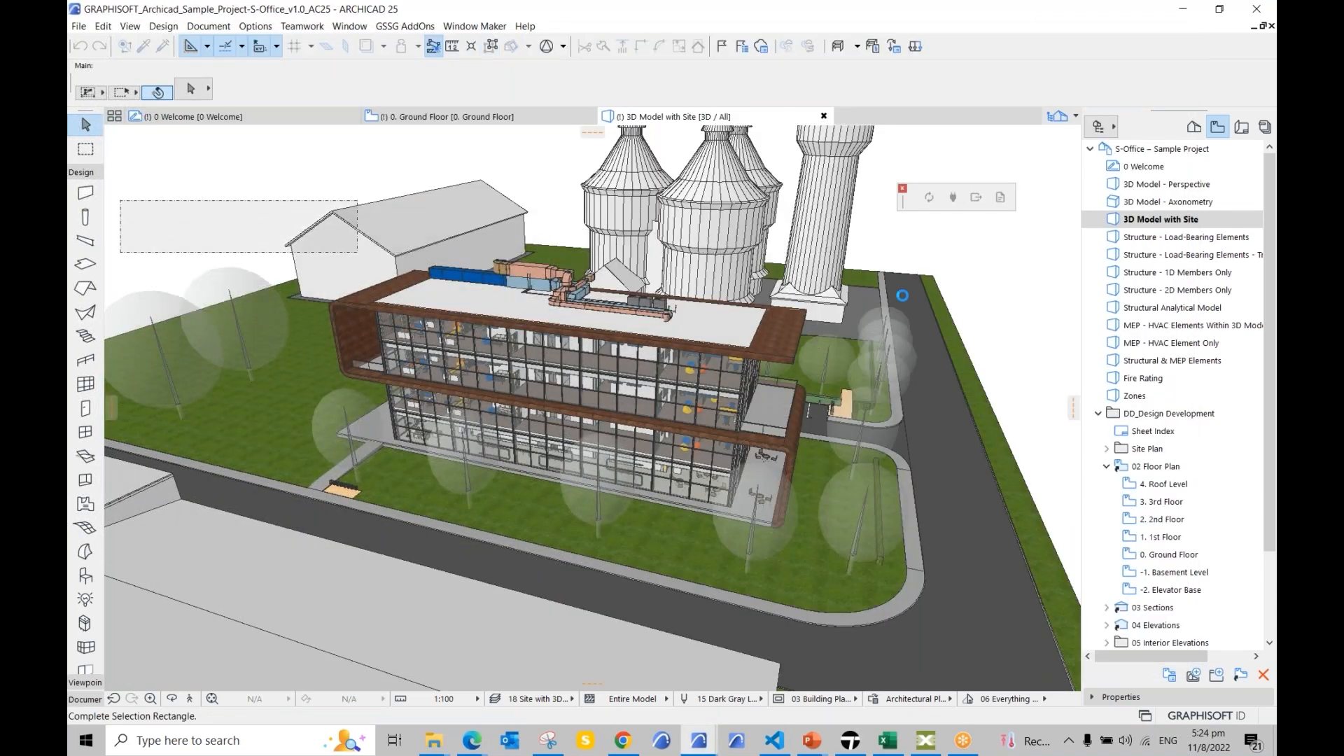
{"action": "key", "text": "Escape"}
{"action": "left_click", "coordinate": [850, 740]}
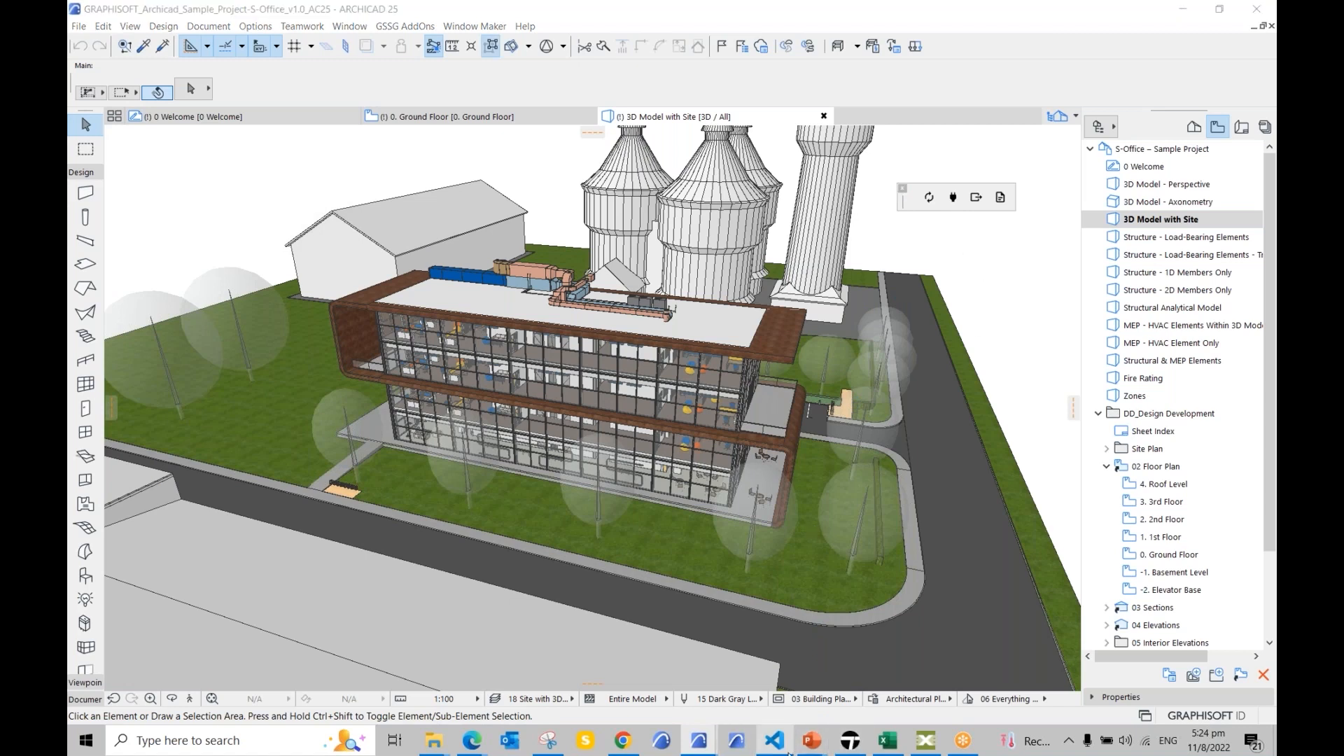
{"action": "left_click", "coordinate": [850, 741]}
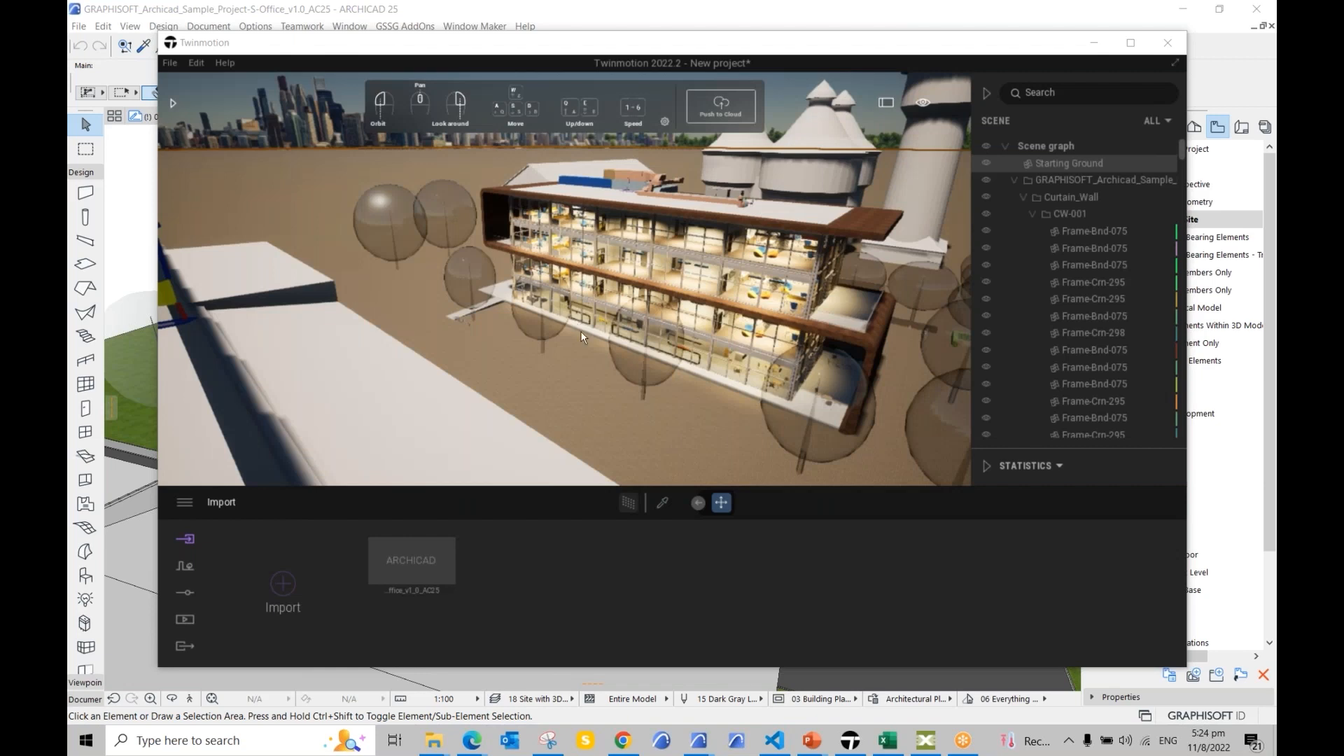
Step: Raise the imported office model above the default ground so its grass and roads appear
{"action": "left_click_drag", "start_coordinate": [427, 301], "coordinate": [630, 302]}
{"action": "scroll", "coordinate": [720, 359], "scroll_direction": "down", "scroll_amount": 5}
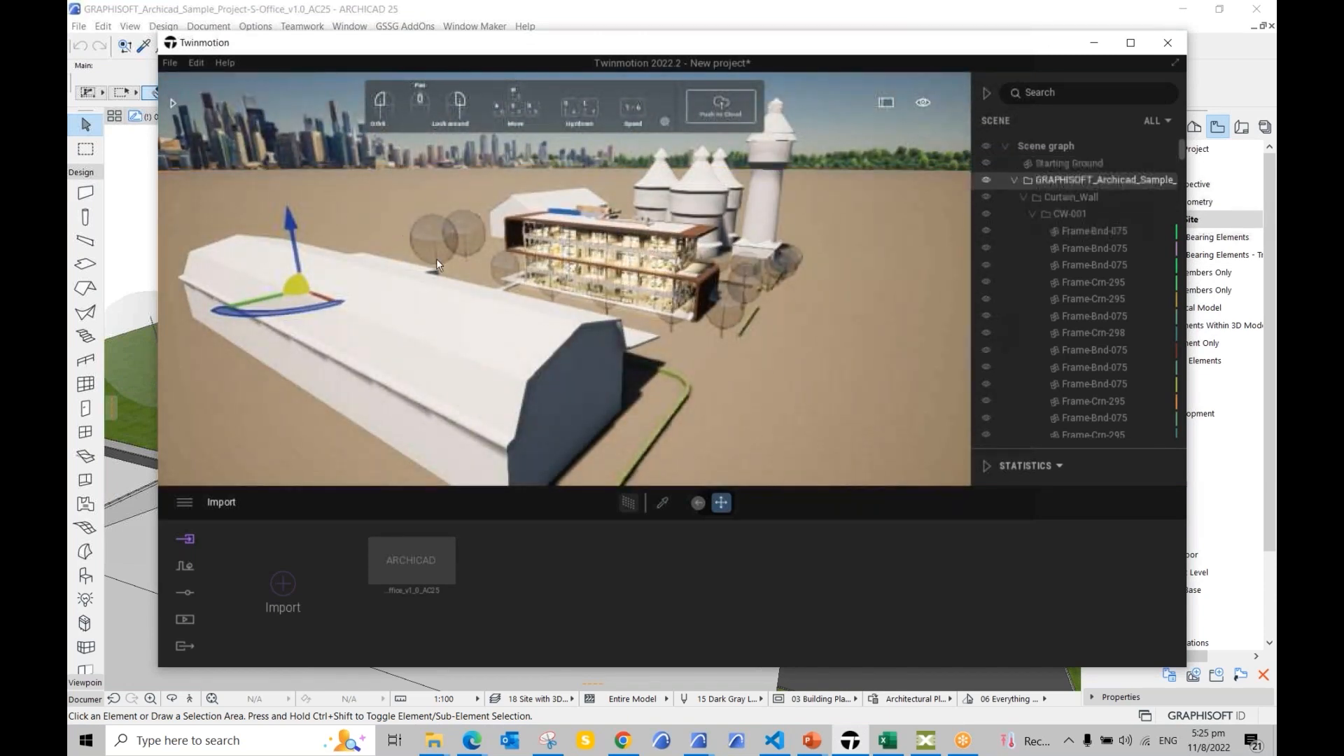
{"action": "left_click_drag", "start_coordinate": [289, 225], "coordinate": [289, 208]}
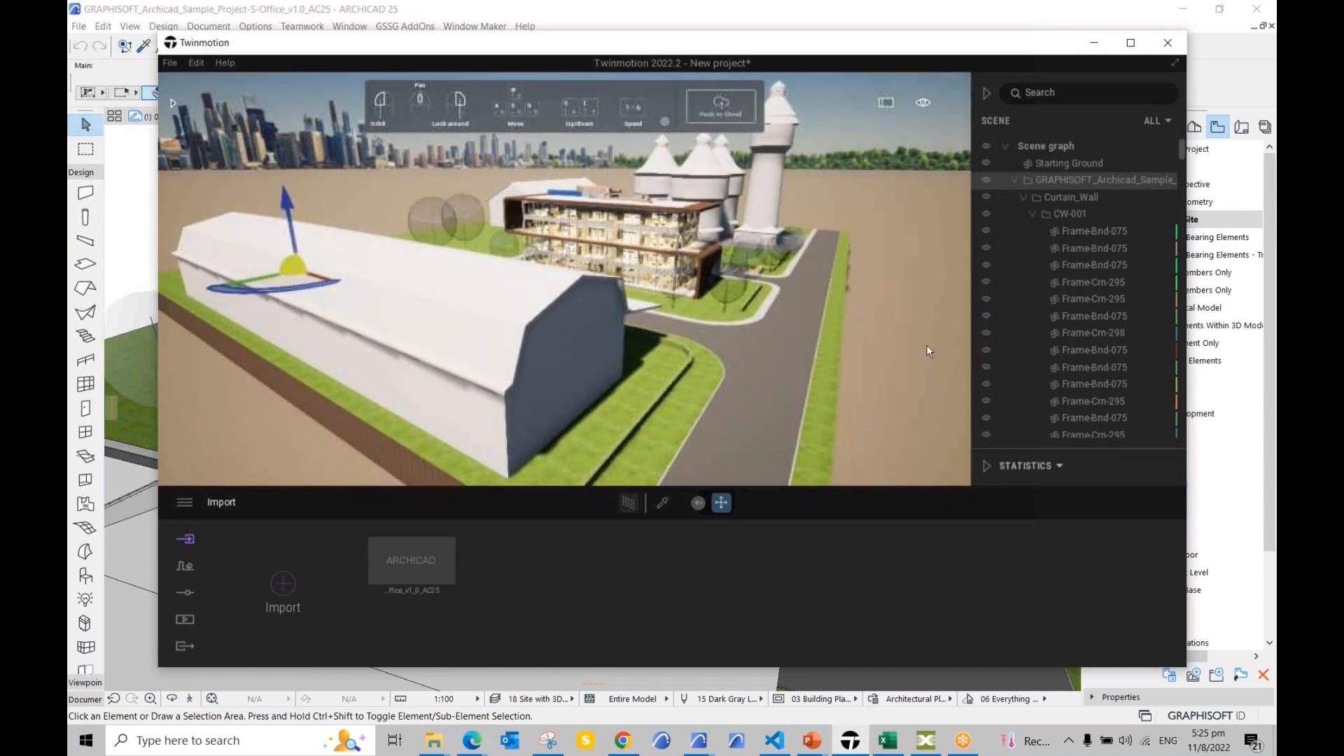
{"action": "left_click_drag", "start_coordinate": [923, 349], "coordinate": [833, 351]}
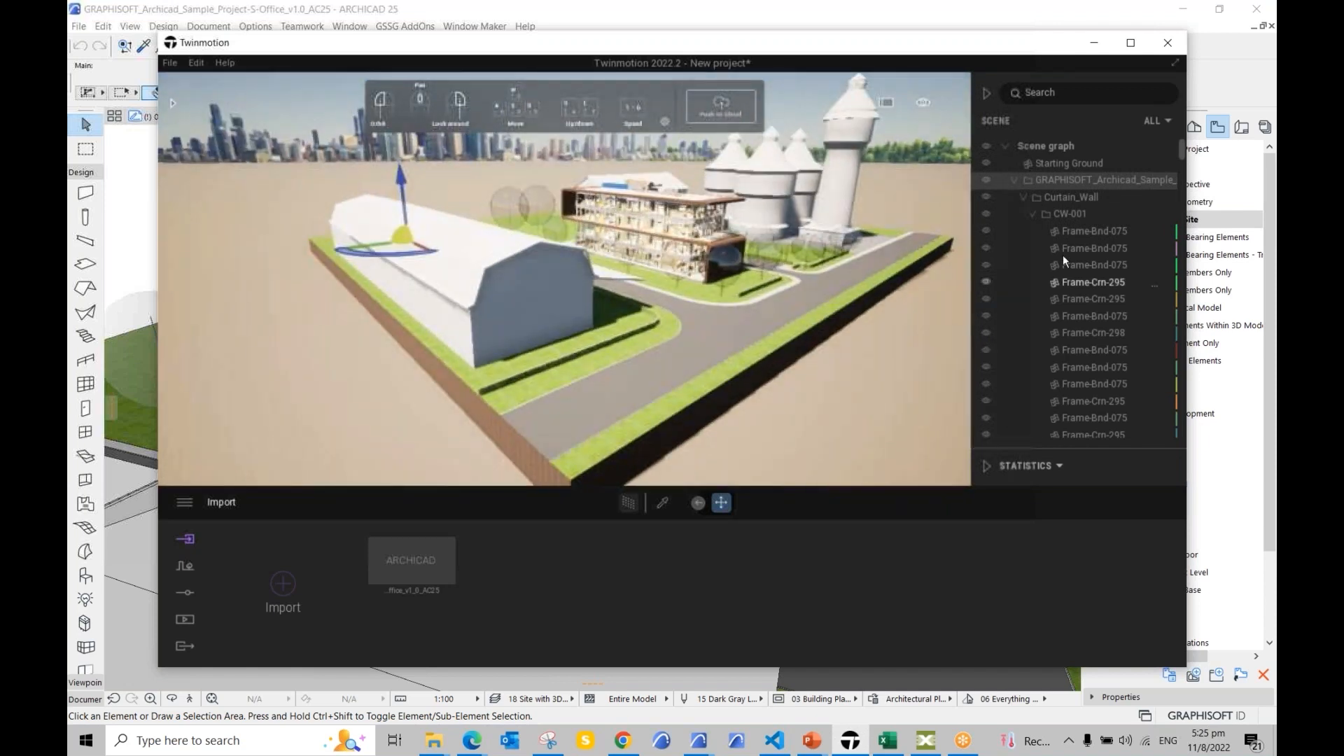
Step: Under Media > Phasing, delete Phasing Group2 and create a new phasing group
{"action": "left_click", "coordinate": [186, 620]}
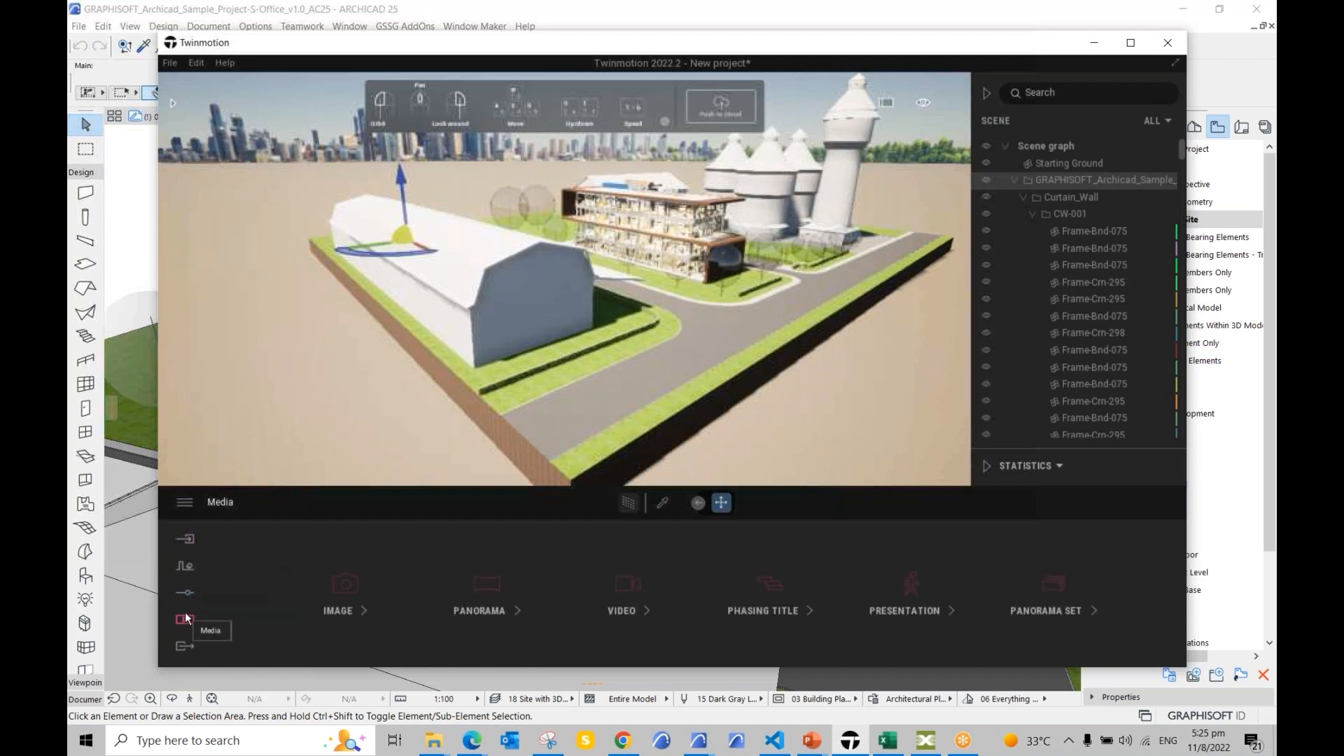
{"action": "left_click", "coordinate": [782, 605]}
{"action": "left_click", "coordinate": [781, 605]}
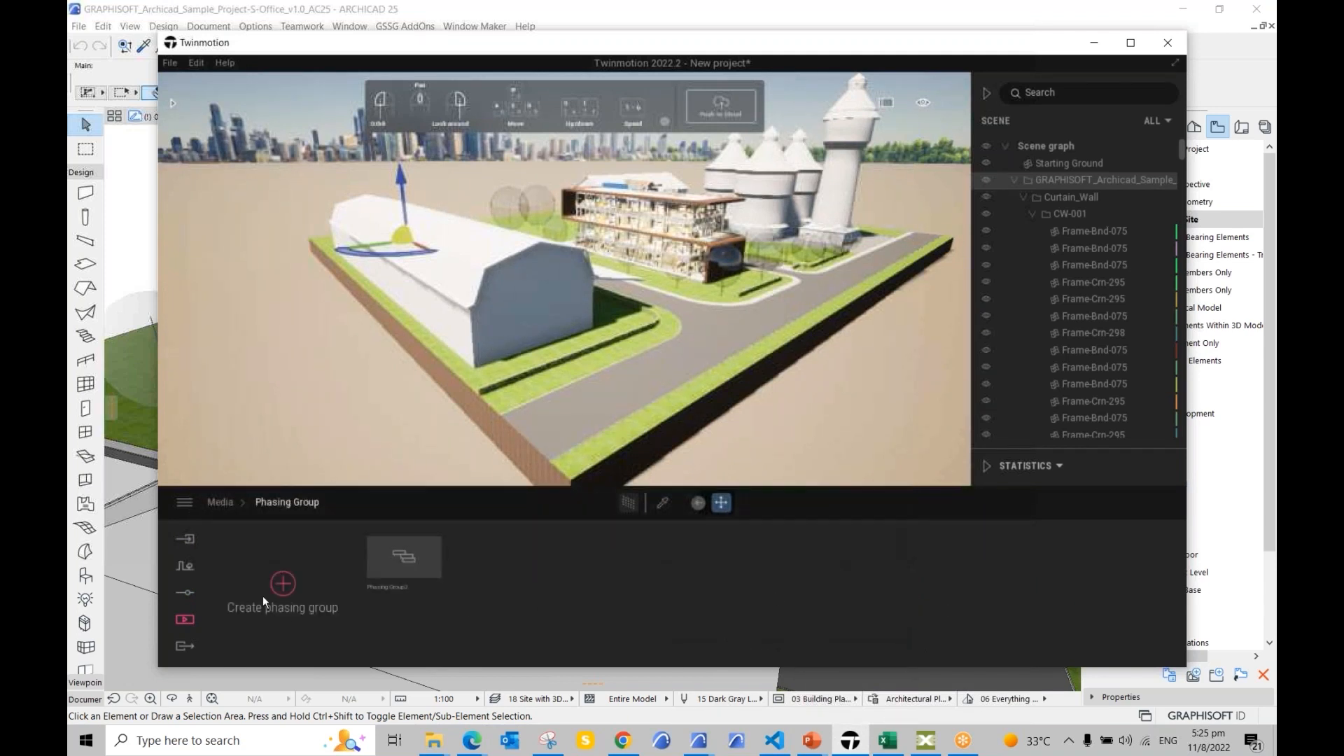
{"action": "left_click", "coordinate": [406, 529]}
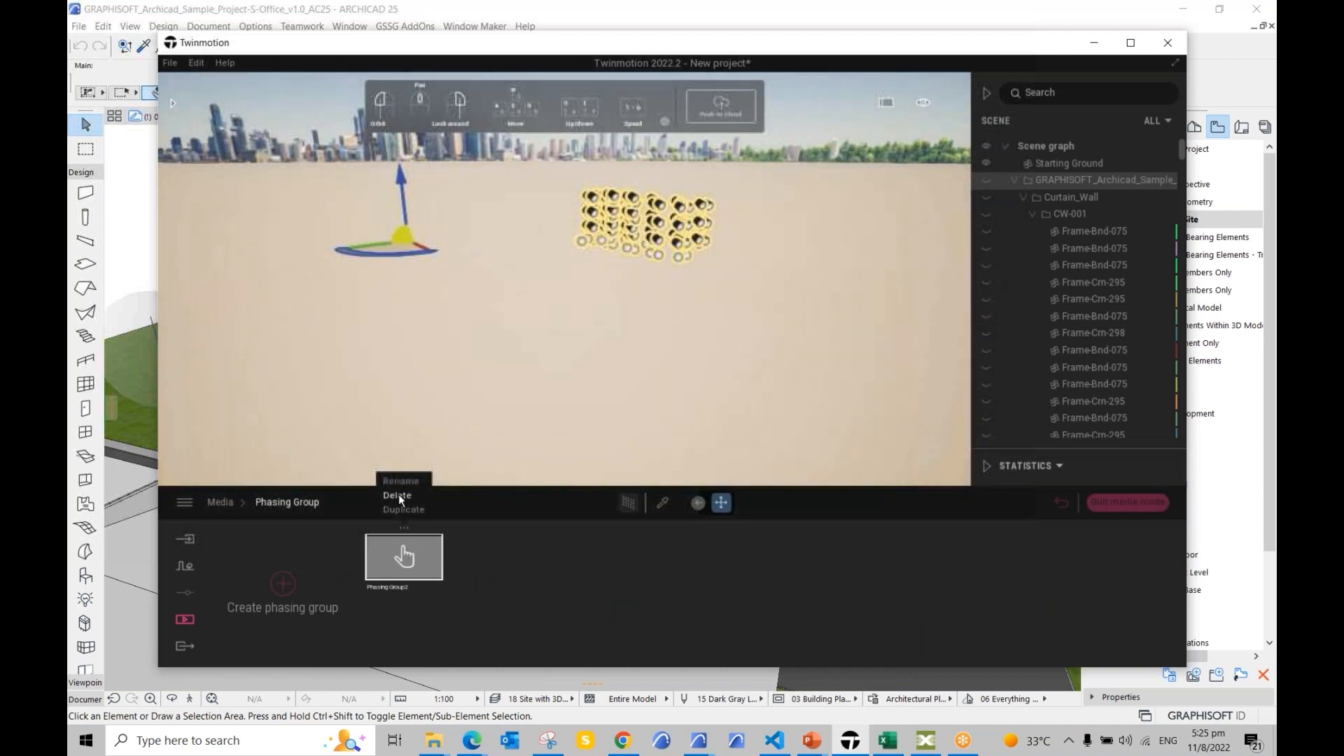
{"action": "left_click", "coordinate": [399, 495]}
{"action": "left_click", "coordinate": [288, 585]}
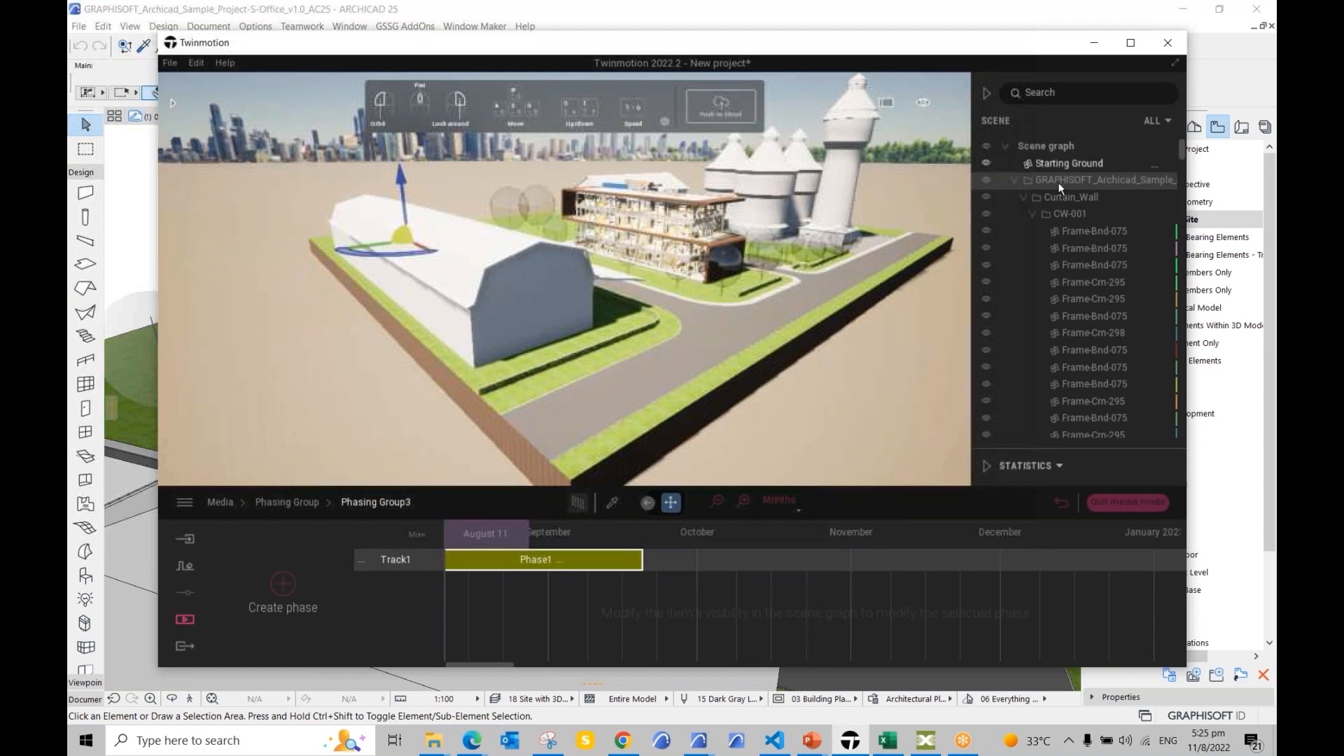
Step: Collapse and re-expand the Archicad model in the scene graph, then hide it entirely for Phase1
{"action": "scroll", "coordinate": [806, 289], "scroll_direction": "up", "scroll_amount": 3}
{"action": "middle_click_drag", "start_coordinate": [806, 288], "coordinate": [911, 194]}
{"action": "scroll", "coordinate": [875, 198], "scroll_direction": "up", "scroll_amount": 5}
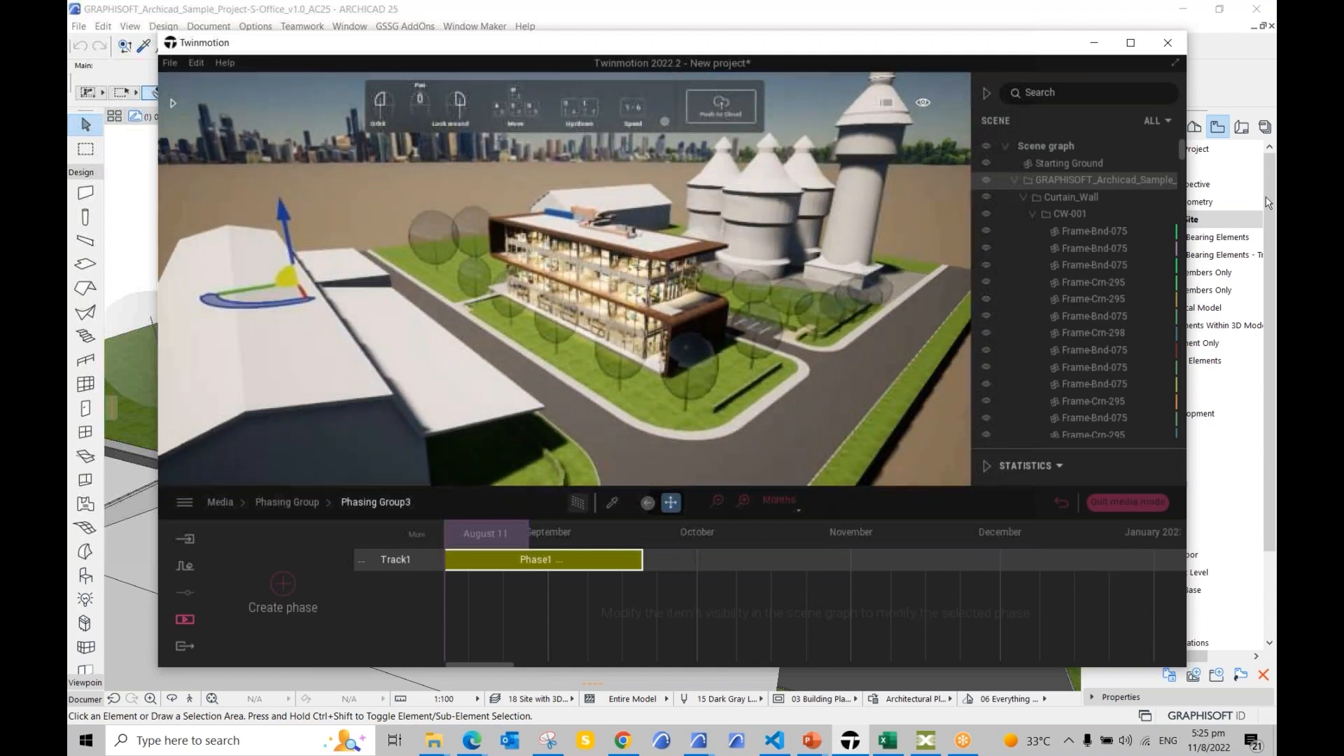
{"action": "right_click", "coordinate": [1101, 181]}
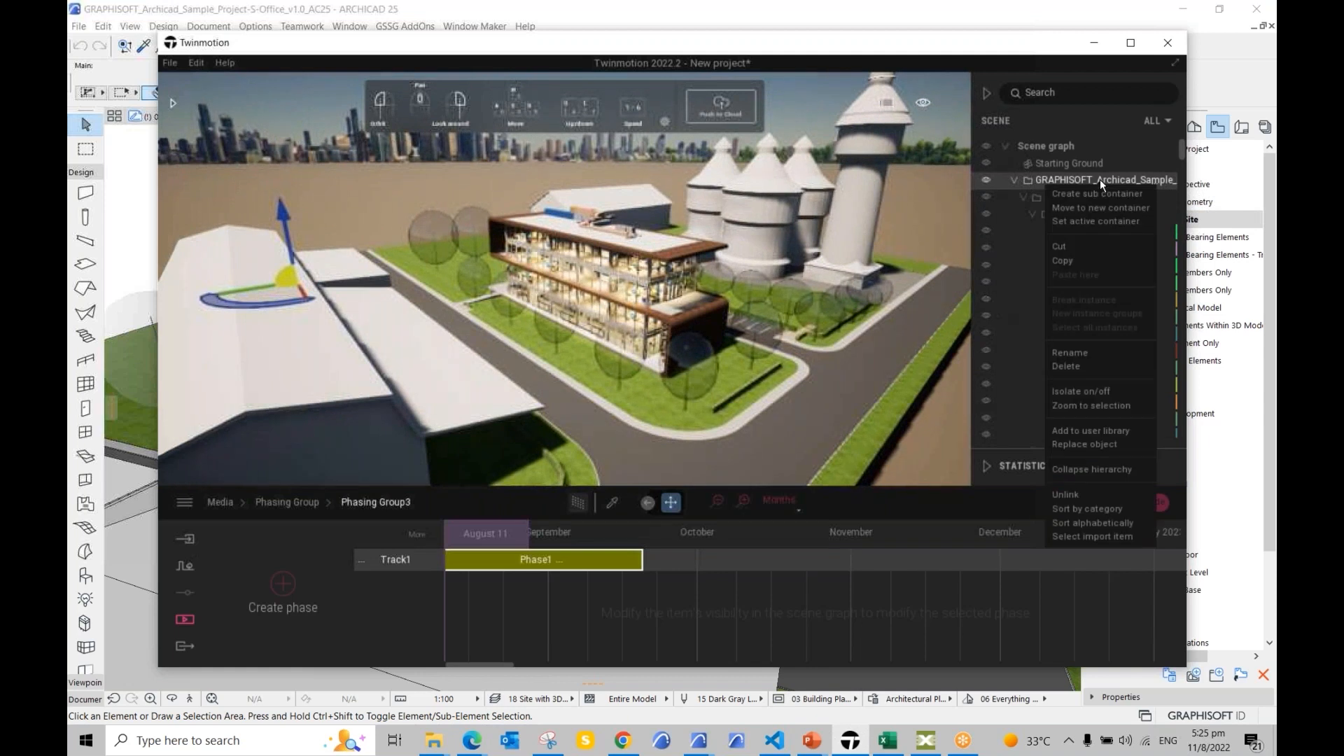
{"action": "left_click", "coordinate": [1091, 470]}
{"action": "left_click", "coordinate": [1014, 180]}
{"action": "scroll", "coordinate": [1052, 261], "scroll_direction": "down", "scroll_amount": 1}
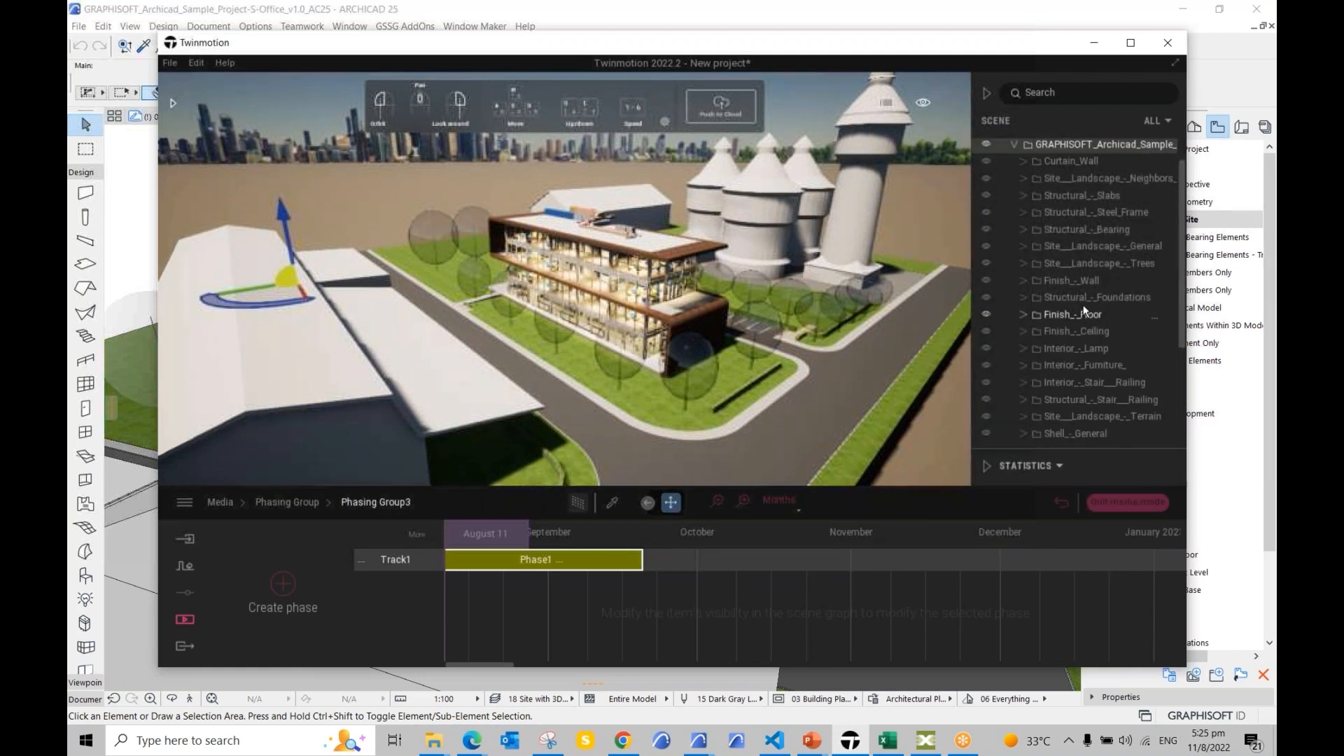
{"action": "scroll", "coordinate": [1082, 304], "scroll_direction": "down", "scroll_amount": 1}
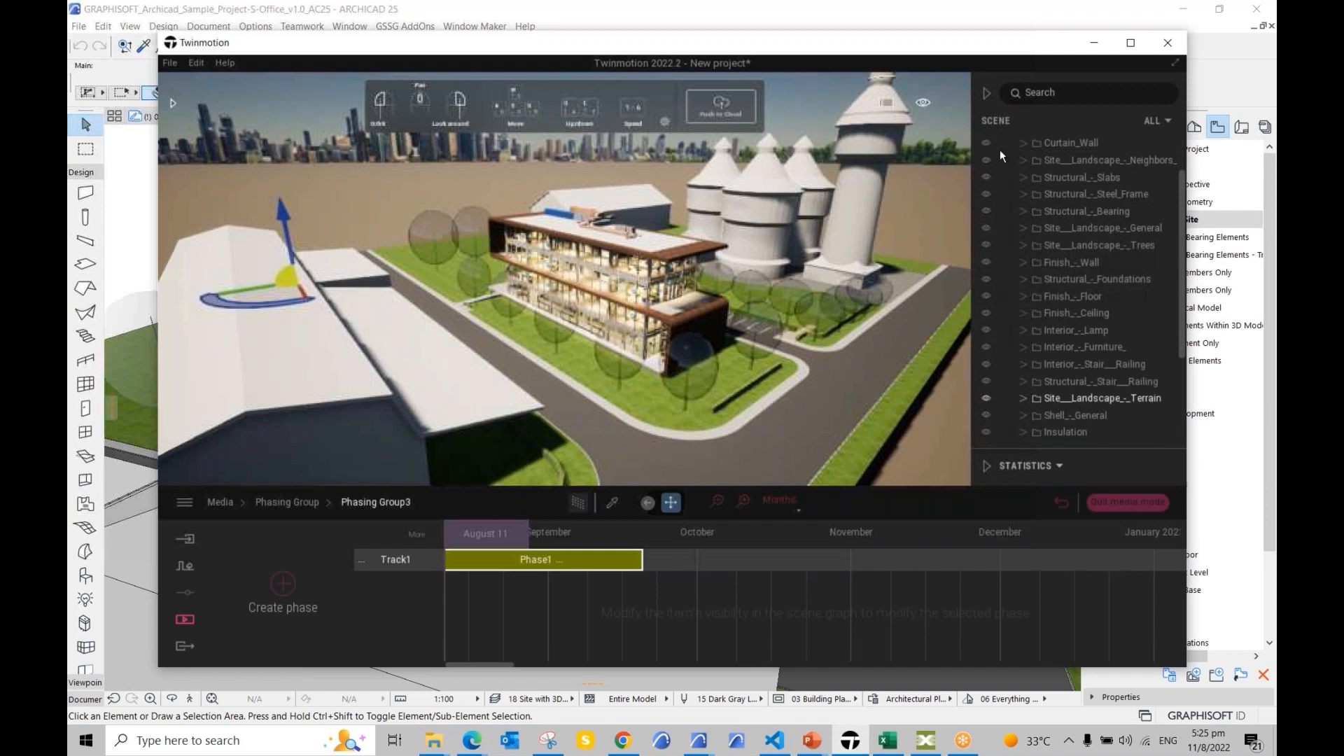
{"action": "scroll", "coordinate": [1015, 176], "scroll_direction": "up", "scroll_amount": 3}
{"action": "left_click", "coordinate": [987, 181]}
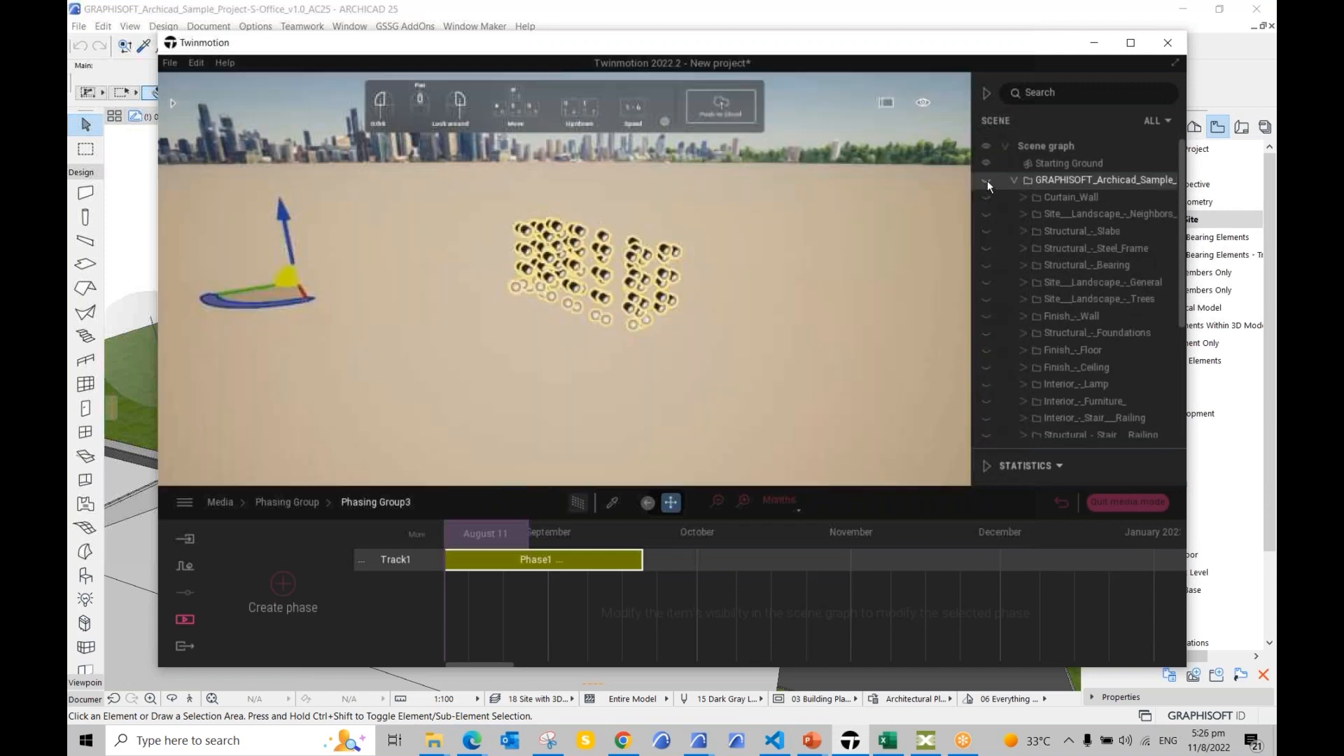
Step: Show only the Site Landscape Terrain layer, leaving the Trees and General layers hidden
{"action": "scroll", "coordinate": [1016, 218], "scroll_direction": "down", "scroll_amount": 1}
{"action": "scroll", "coordinate": [1015, 218], "scroll_direction": "down", "scroll_amount": 6}
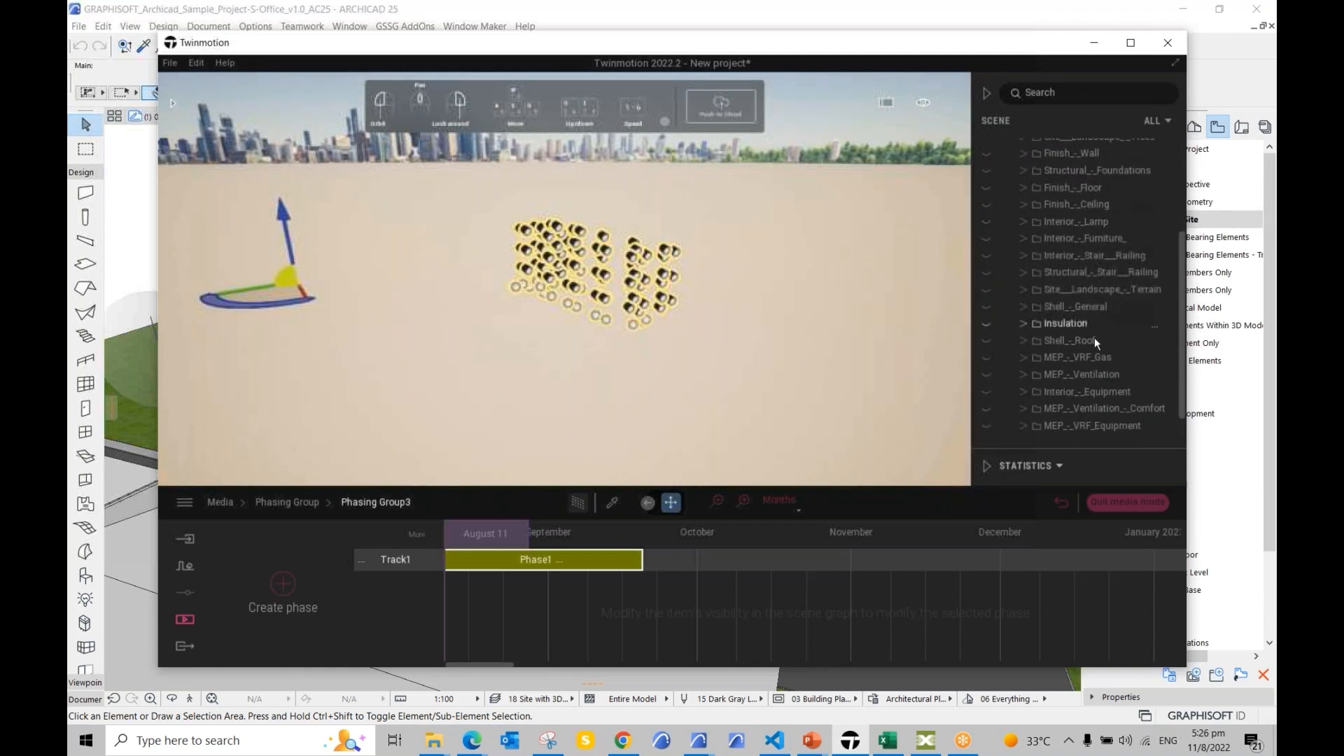
{"action": "scroll", "coordinate": [1071, 382], "scroll_direction": "down", "scroll_amount": 2}
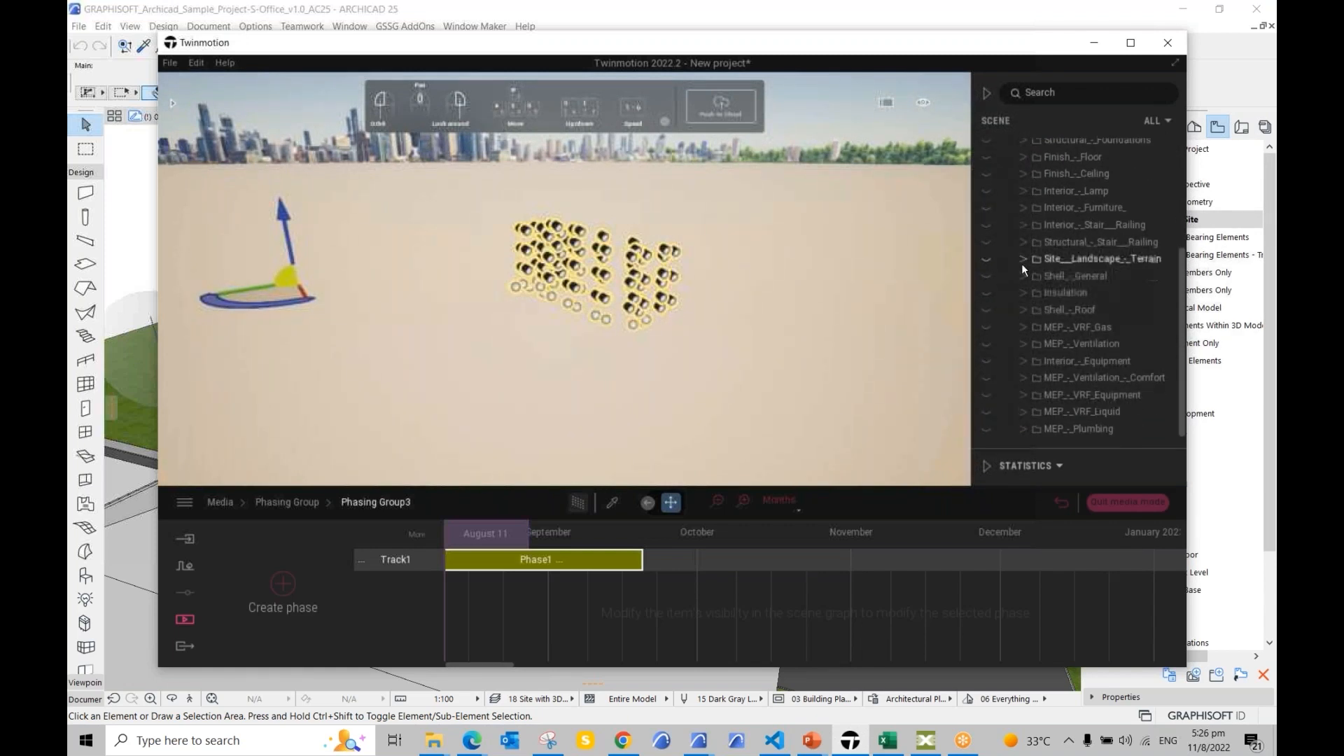
{"action": "left_click", "coordinate": [986, 260]}
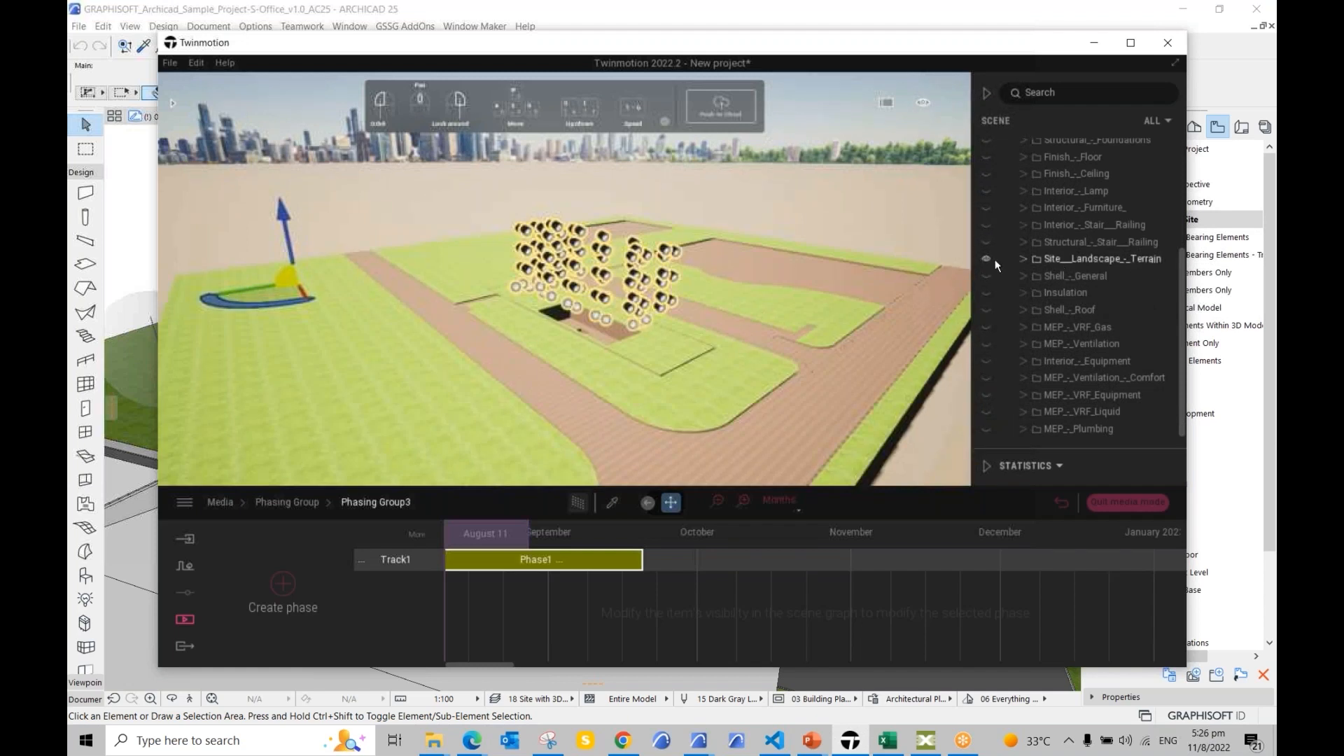
{"action": "scroll", "coordinate": [1007, 249], "scroll_direction": "up", "scroll_amount": 4}
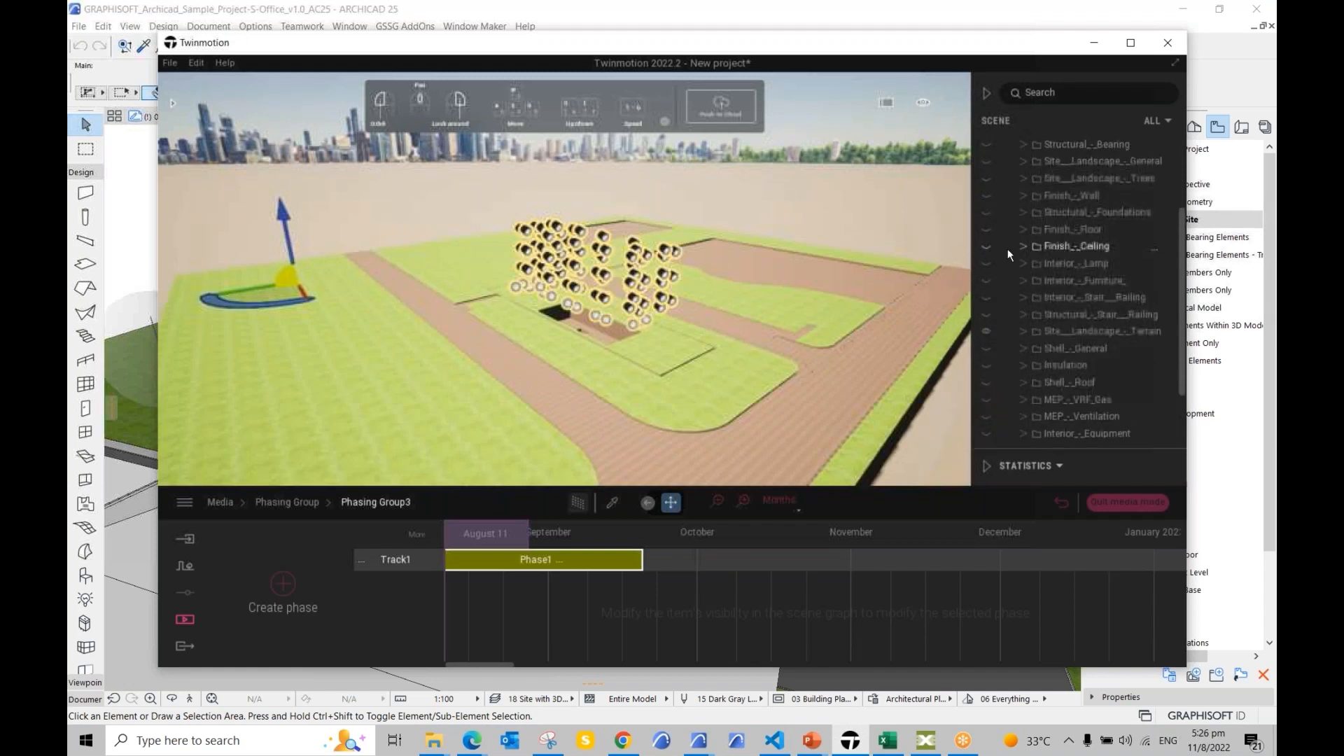
{"action": "left_click", "coordinate": [985, 196]}
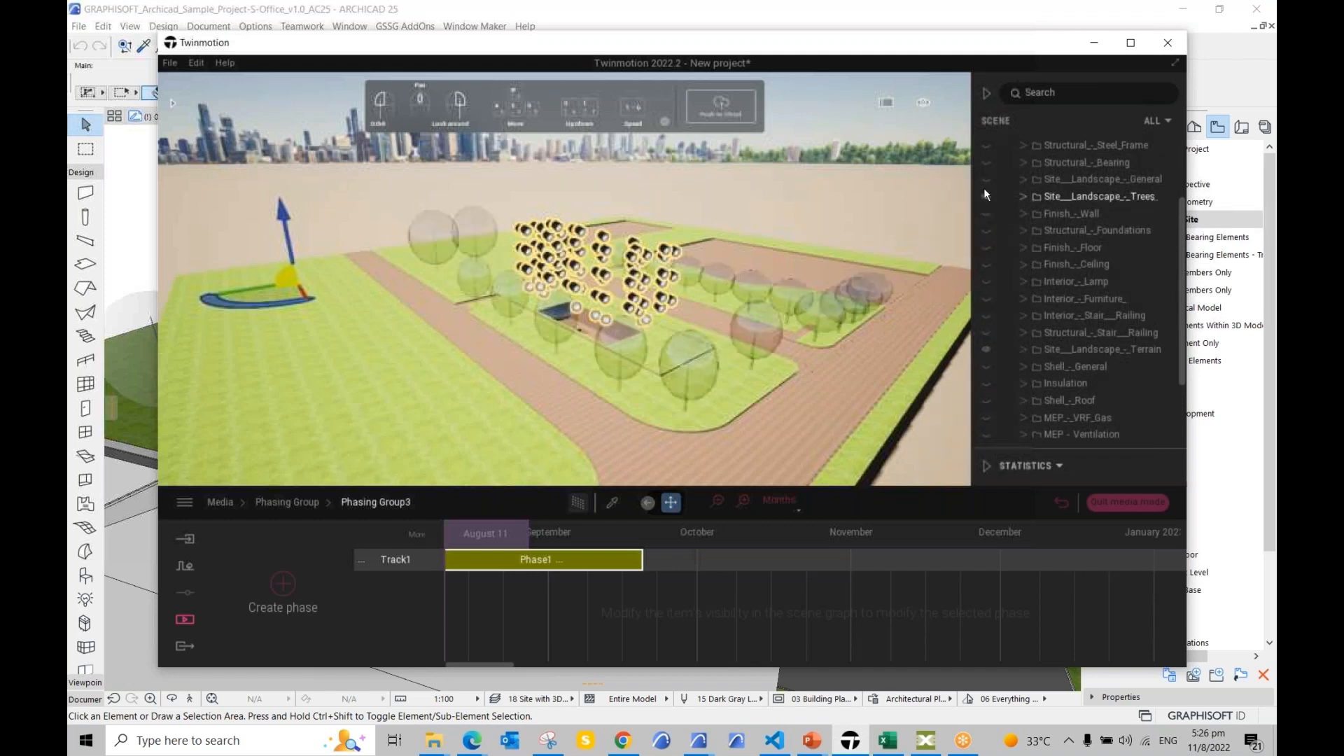
{"action": "left_click", "coordinate": [986, 179]}
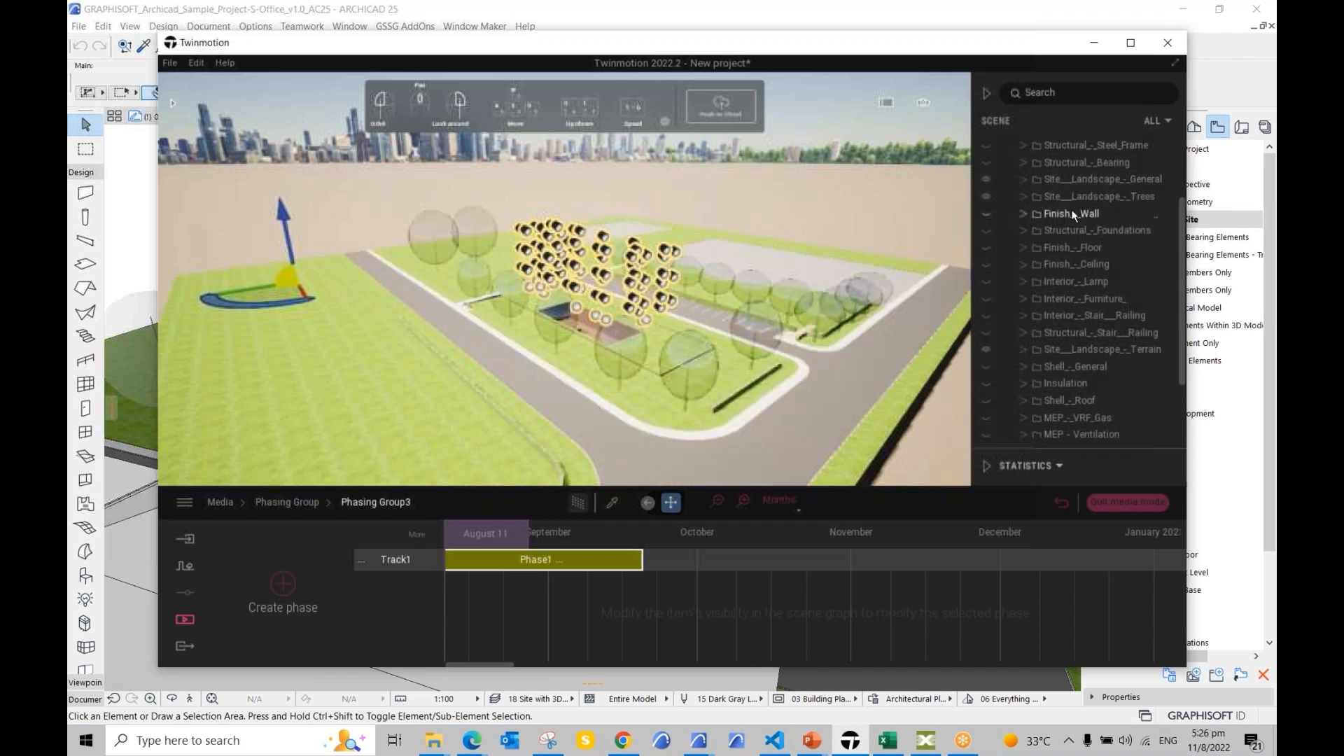
{"action": "scroll", "coordinate": [1130, 264], "scroll_direction": "up", "scroll_amount": 1}
{"action": "scroll", "coordinate": [602, 346], "scroll_direction": "up", "scroll_amount": 2}
{"action": "left_click_drag", "start_coordinate": [602, 346], "coordinate": [630, 325]}
{"action": "mouse_move", "coordinate": [848, 210]}
{"action": "left_mouse_down"}
{"action": "mouse_move", "coordinate": [835, 144]}
{"action": "mouse_move", "coordinate": [847, 193]}
{"action": "left_mouse_up"}
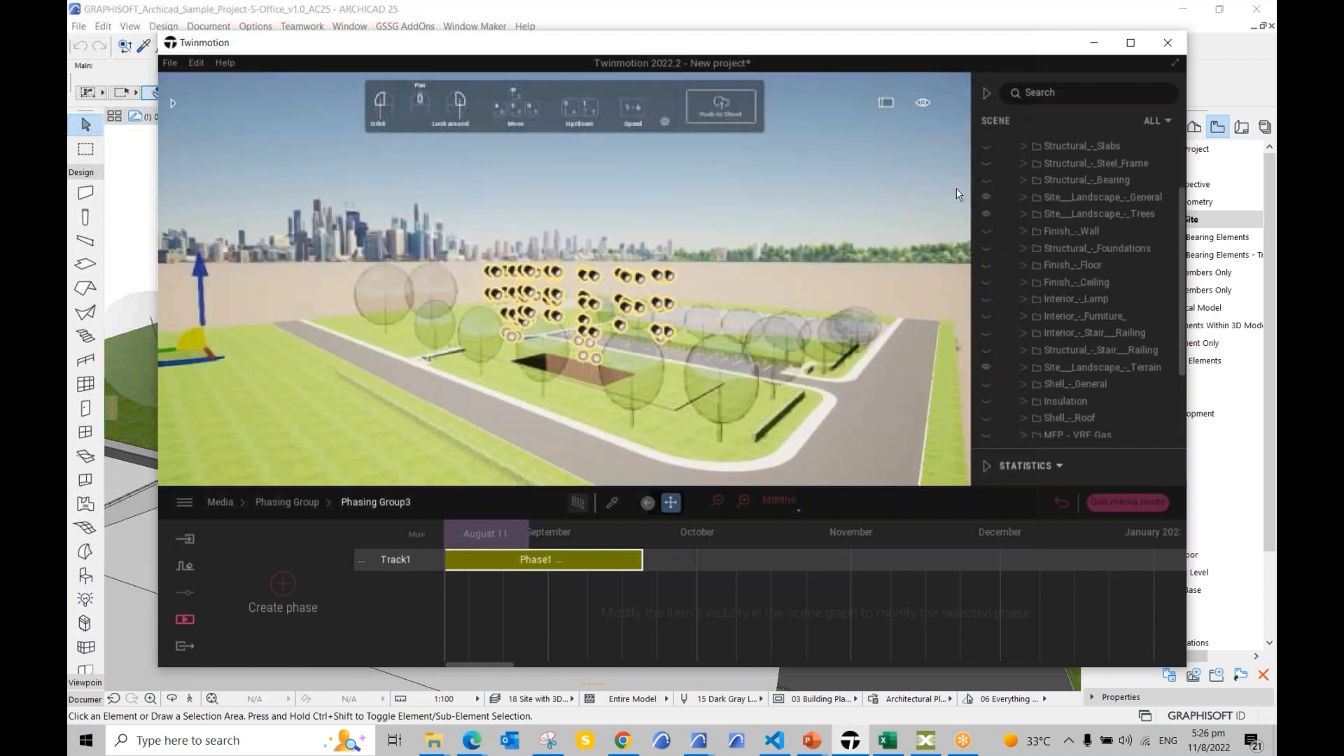
{"action": "left_click", "coordinate": [985, 197]}
{"action": "left_click", "coordinate": [985, 214]}
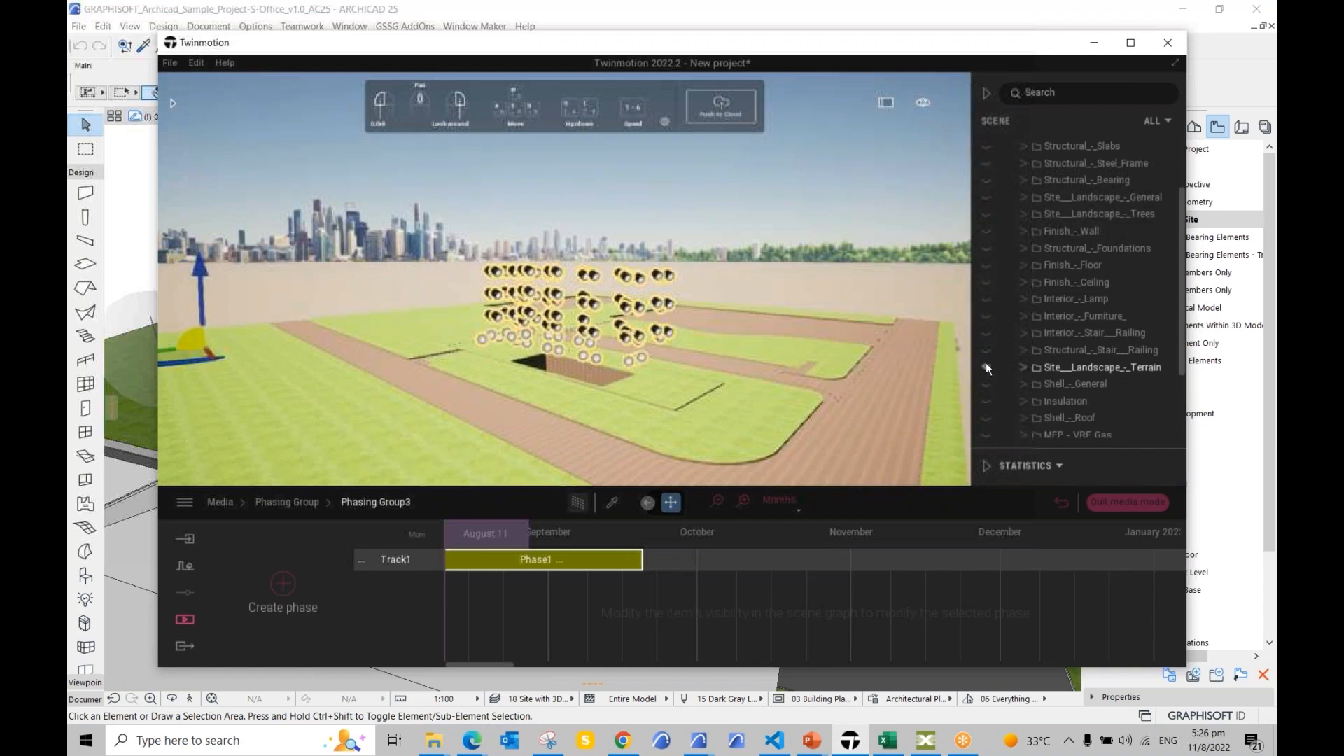
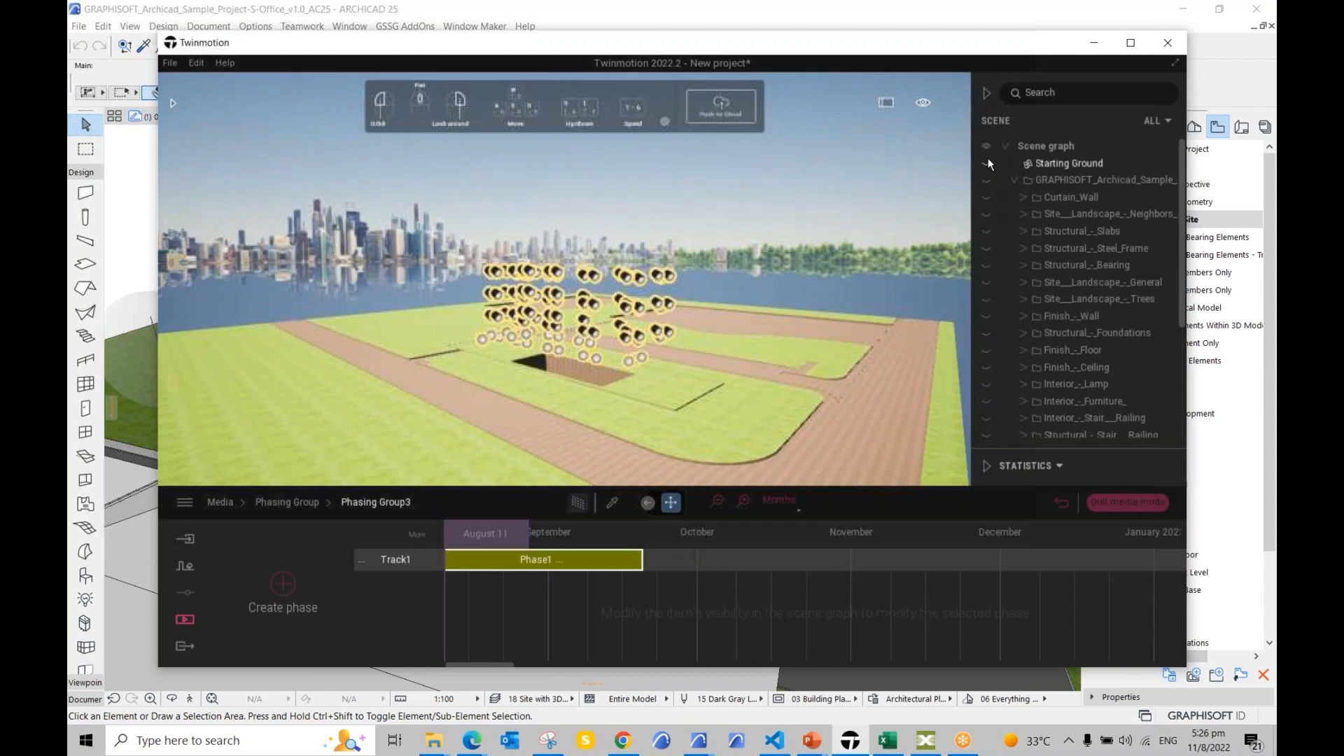
Step: Hide Starting Ground, look around the scene, and select a pipe in the lamp cluster
{"action": "left_click", "coordinate": [986, 175]}
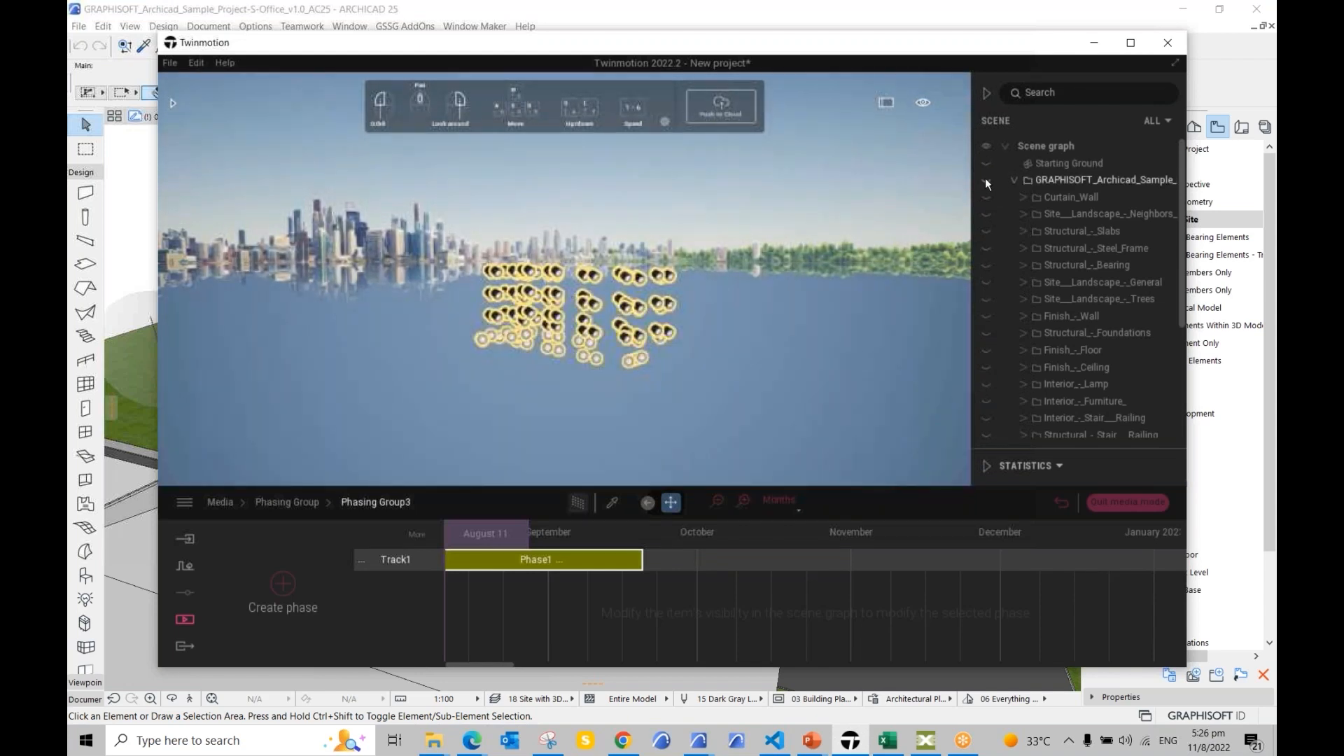
{"action": "right_click_drag", "start_coordinate": [796, 222], "coordinate": [824, 188]}
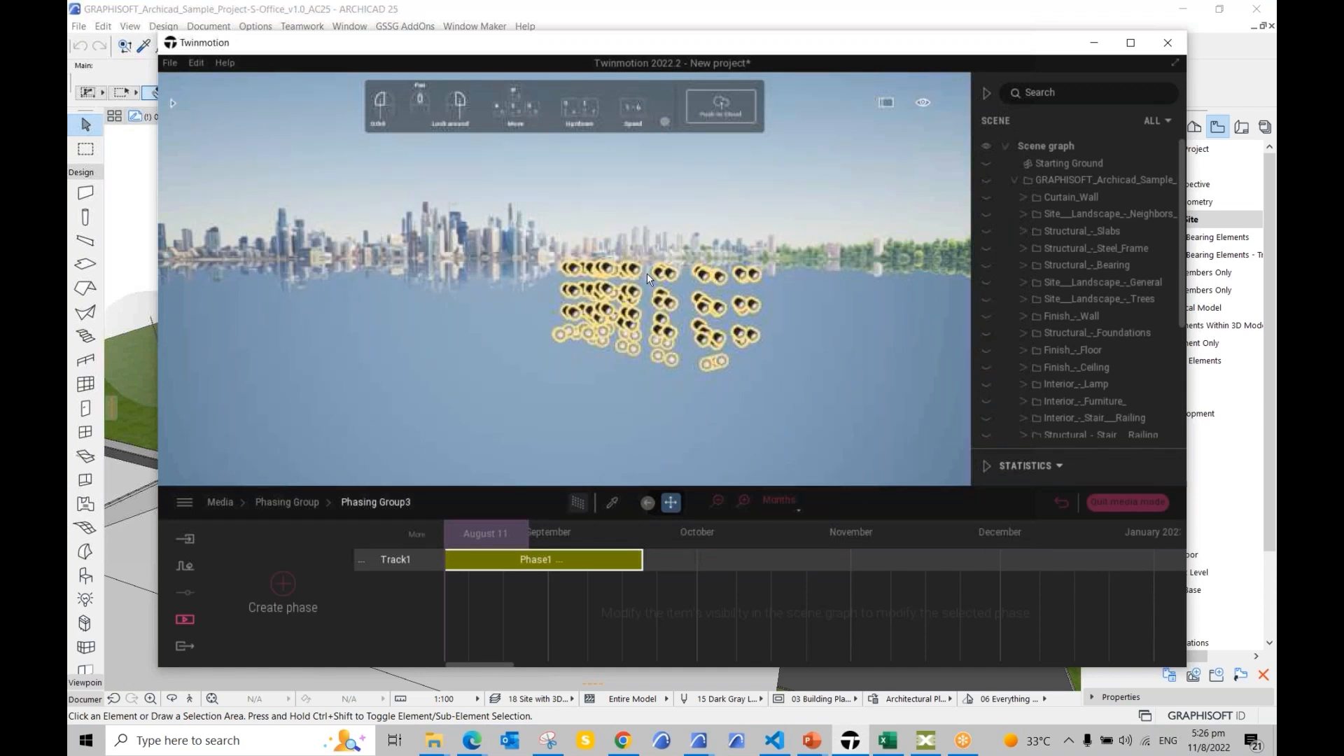
{"action": "left_click", "coordinate": [705, 307]}
{"action": "left_click", "coordinate": [705, 305]}
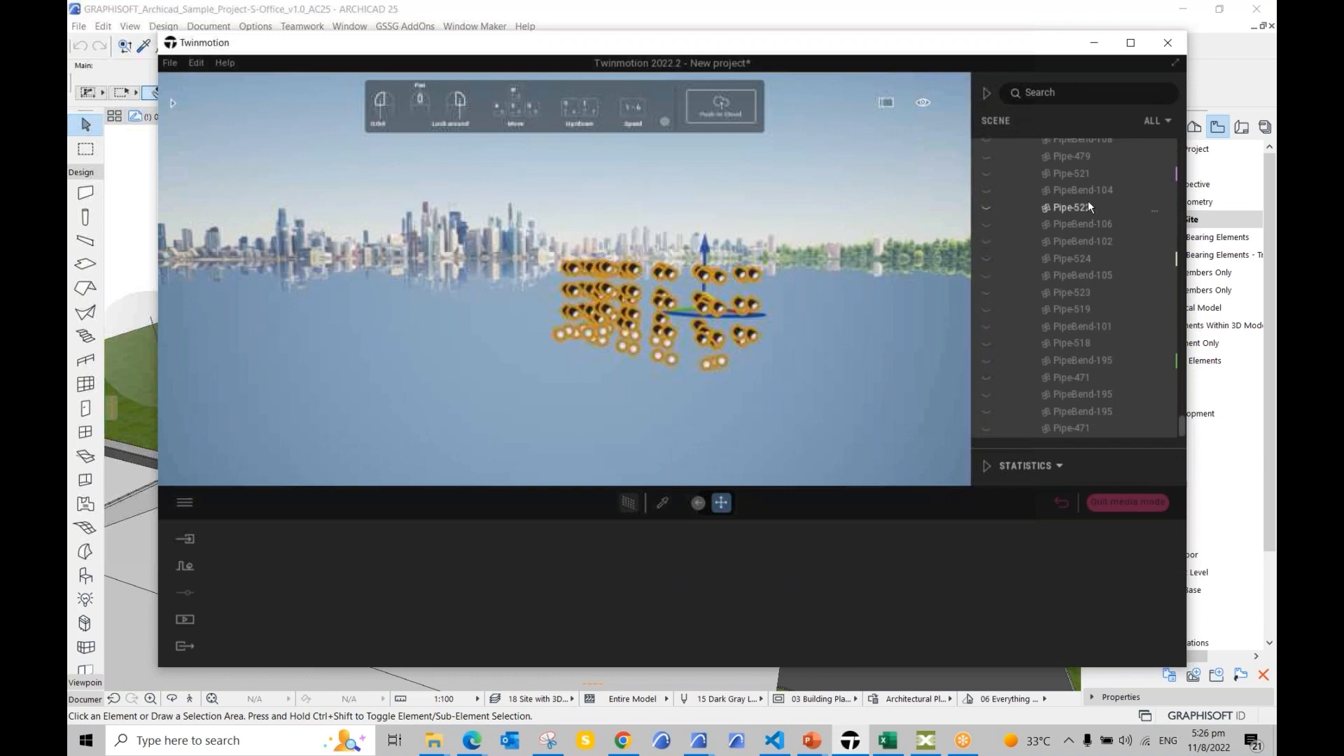
Step: Select all instances of the pipe object and delete them, clearing the fixtures above the water
{"action": "left_click", "coordinate": [1053, 246]}
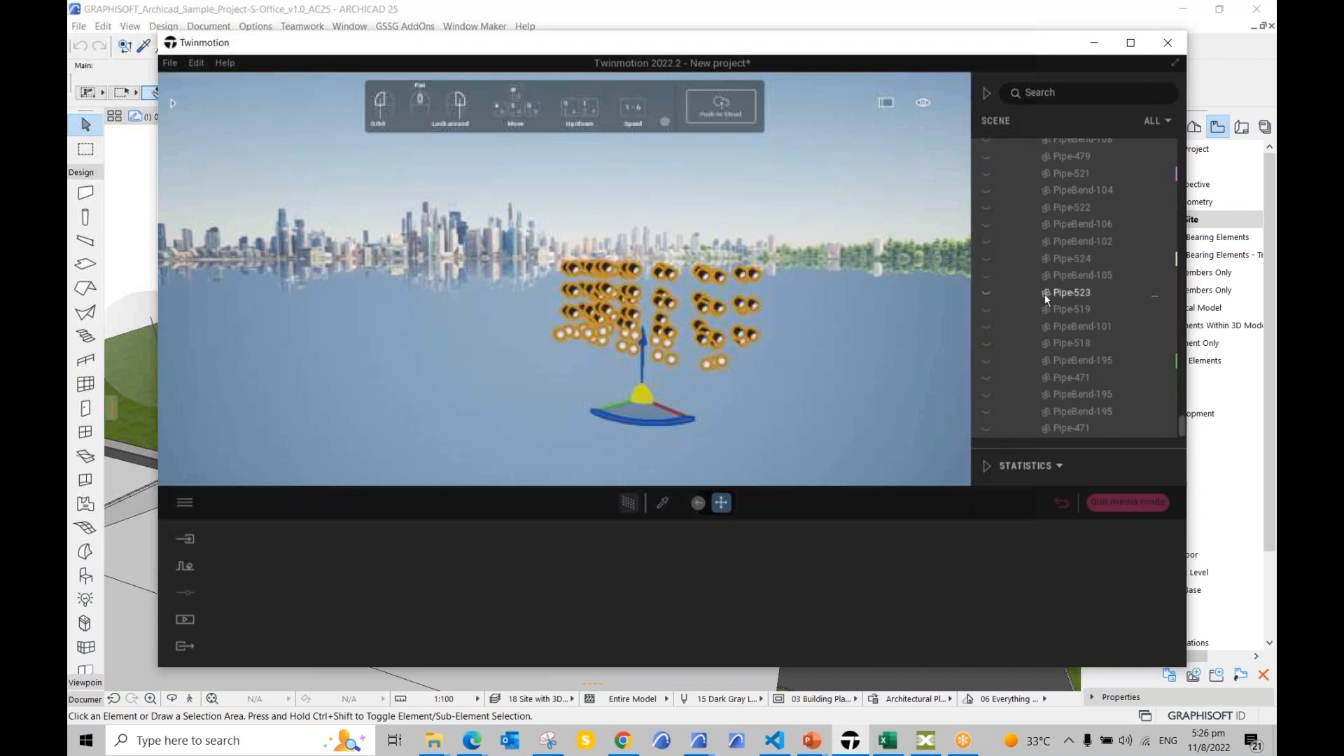
{"action": "scroll", "coordinate": [1050, 293], "scroll_direction": "up", "scroll_amount": 1}
{"action": "left_click_drag", "start_coordinate": [1180, 421], "coordinate": [1192, 153]}
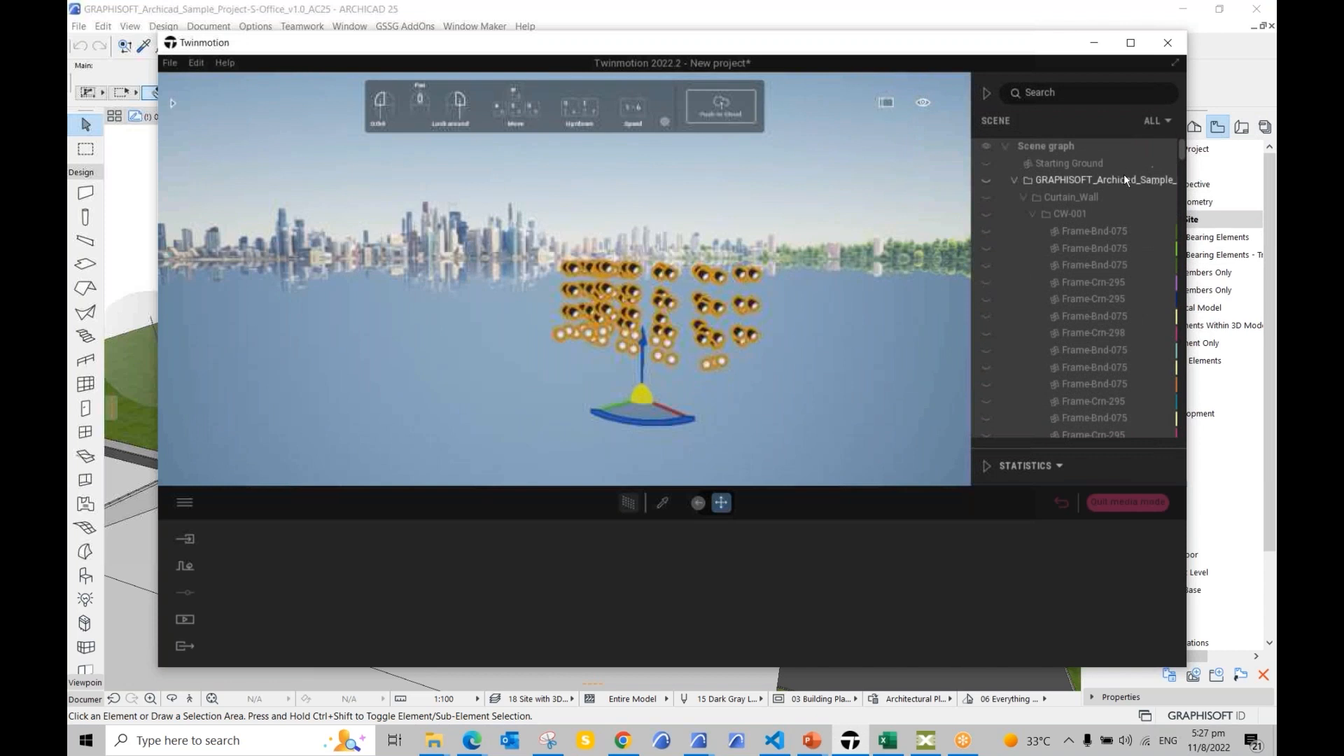
{"action": "right_click", "coordinate": [1124, 179]}
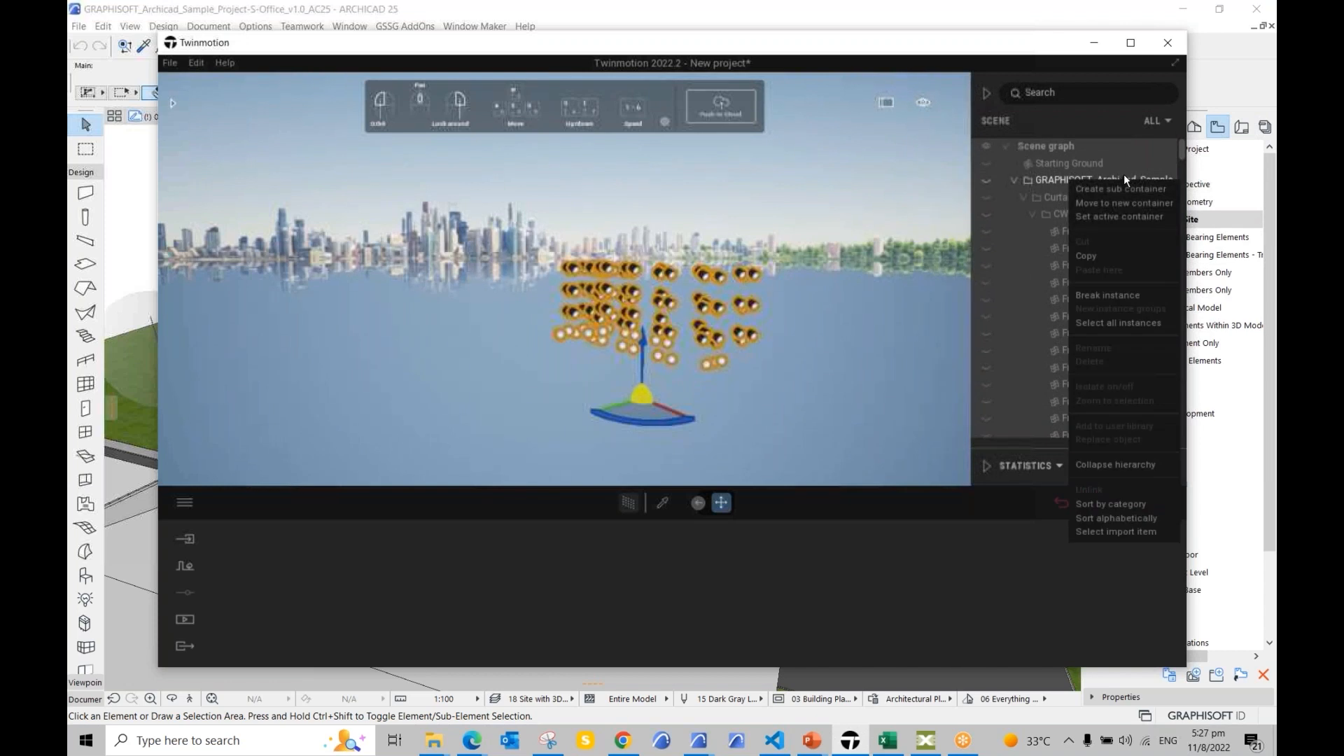
{"action": "left_click", "coordinate": [1124, 325]}
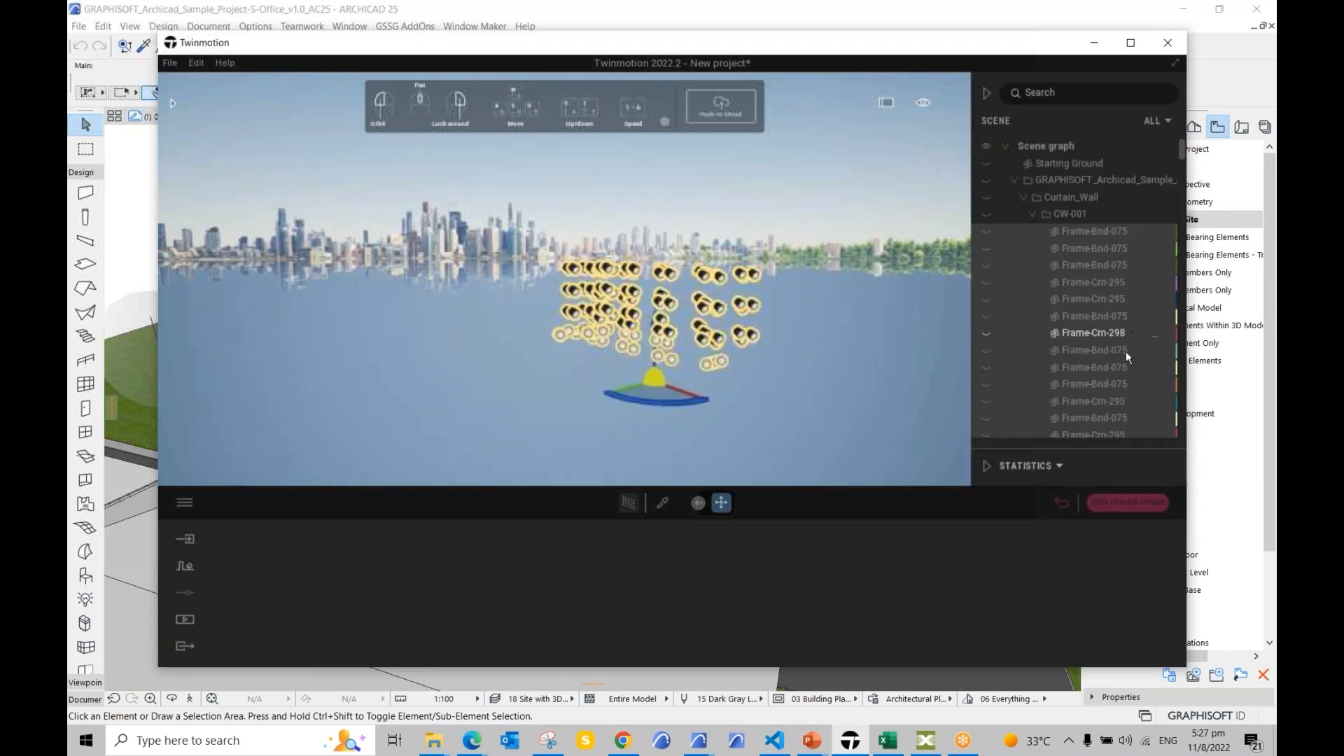
{"action": "scroll", "coordinate": [1095, 276], "scroll_direction": "down", "scroll_amount": 1}
{"action": "scroll", "coordinate": [1094, 275], "scroll_direction": "down", "scroll_amount": 3}
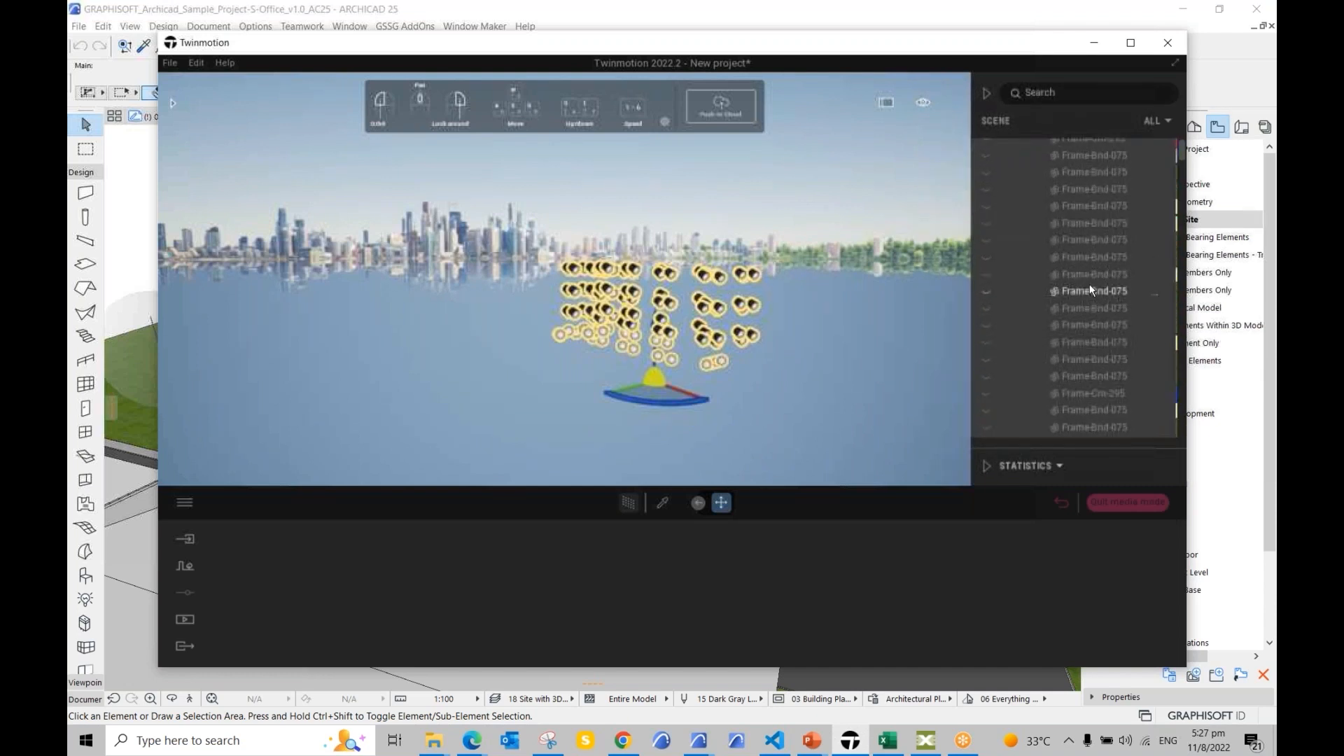
{"action": "right_click", "coordinate": [1084, 262]}
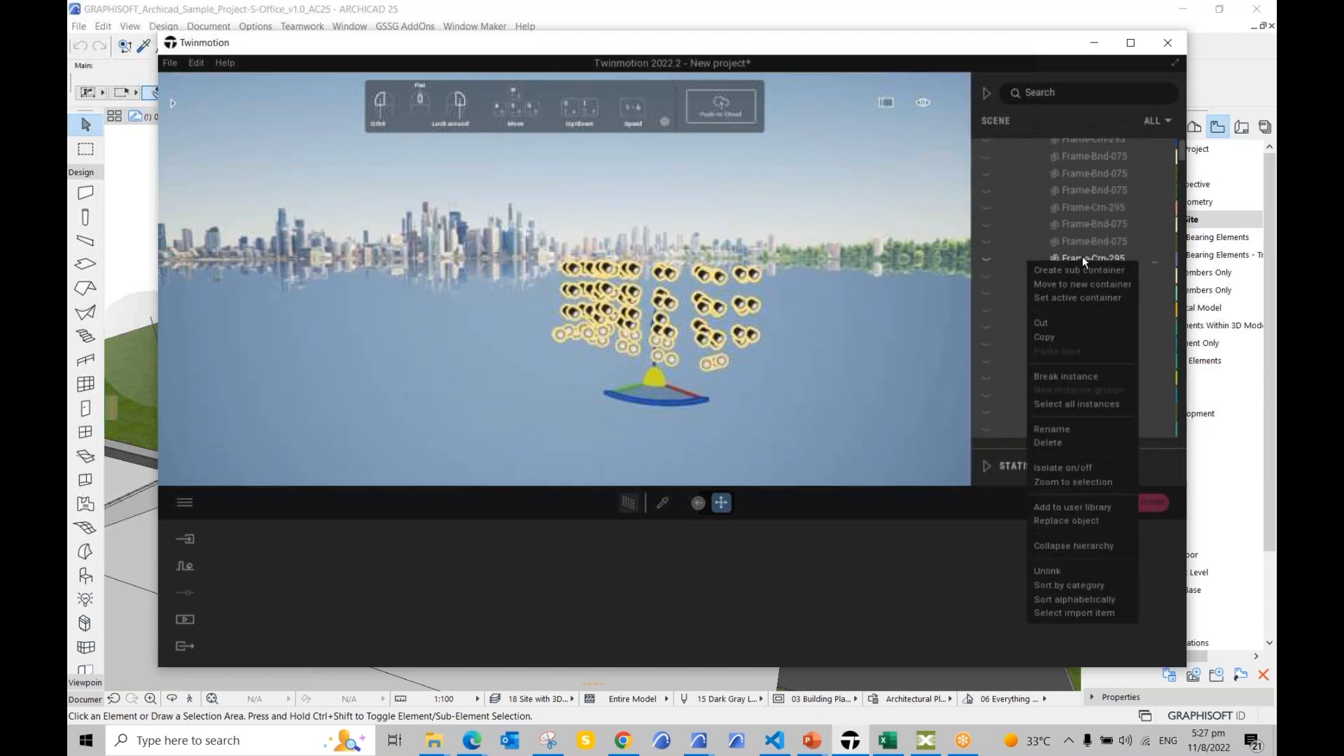
{"action": "left_click", "coordinate": [1054, 443]}
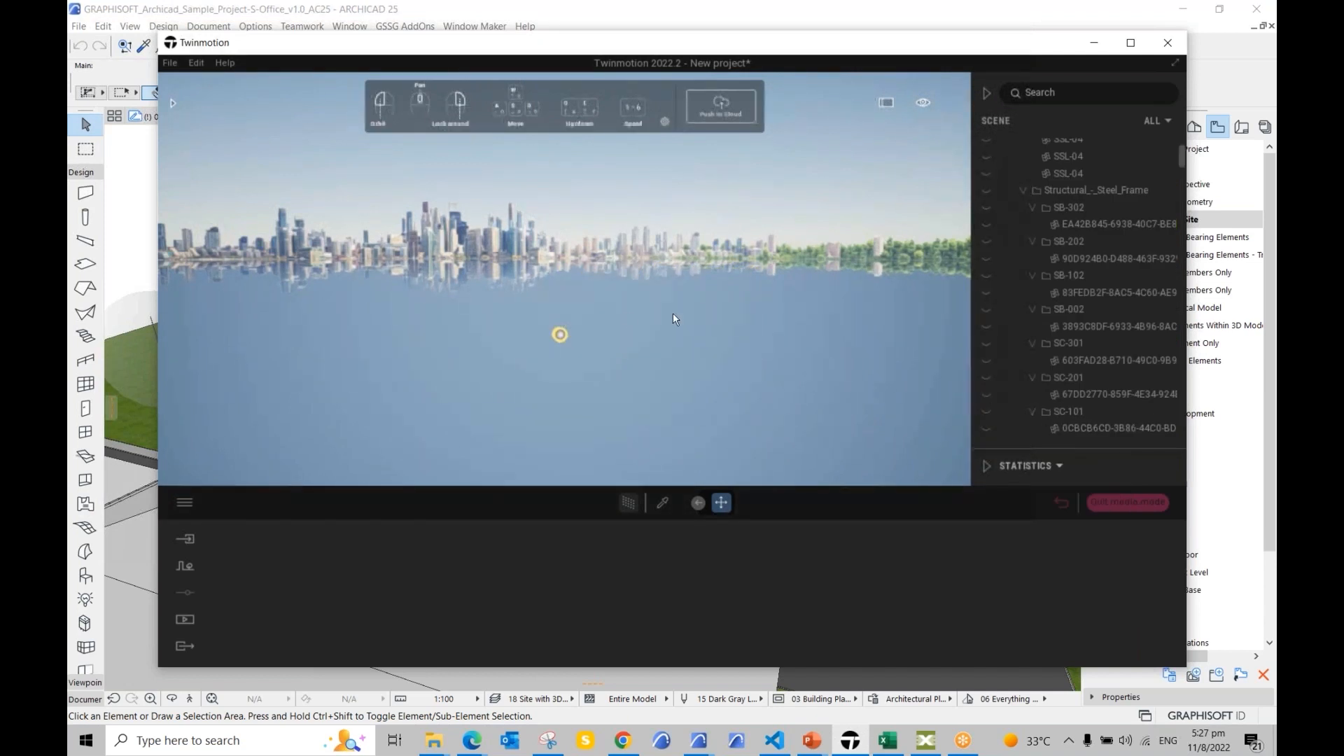
Step: Show the Neighbors and Landscape General layers, collapsing the Curtain_Wall, Slabs, Steel Frame and Bearing folders
{"action": "scroll", "coordinate": [1035, 239], "scroll_direction": "up", "scroll_amount": 1}
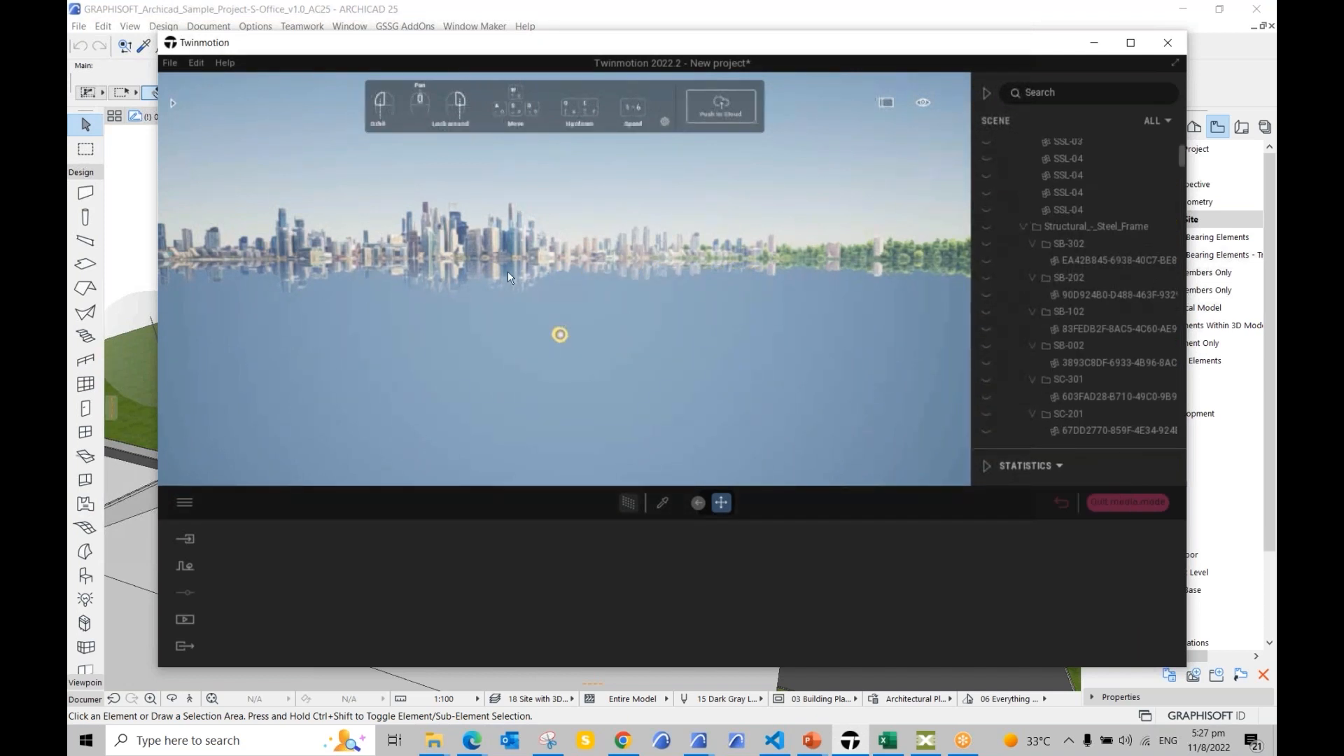
{"action": "scroll", "coordinate": [994, 203], "scroll_direction": "up", "scroll_amount": 3}
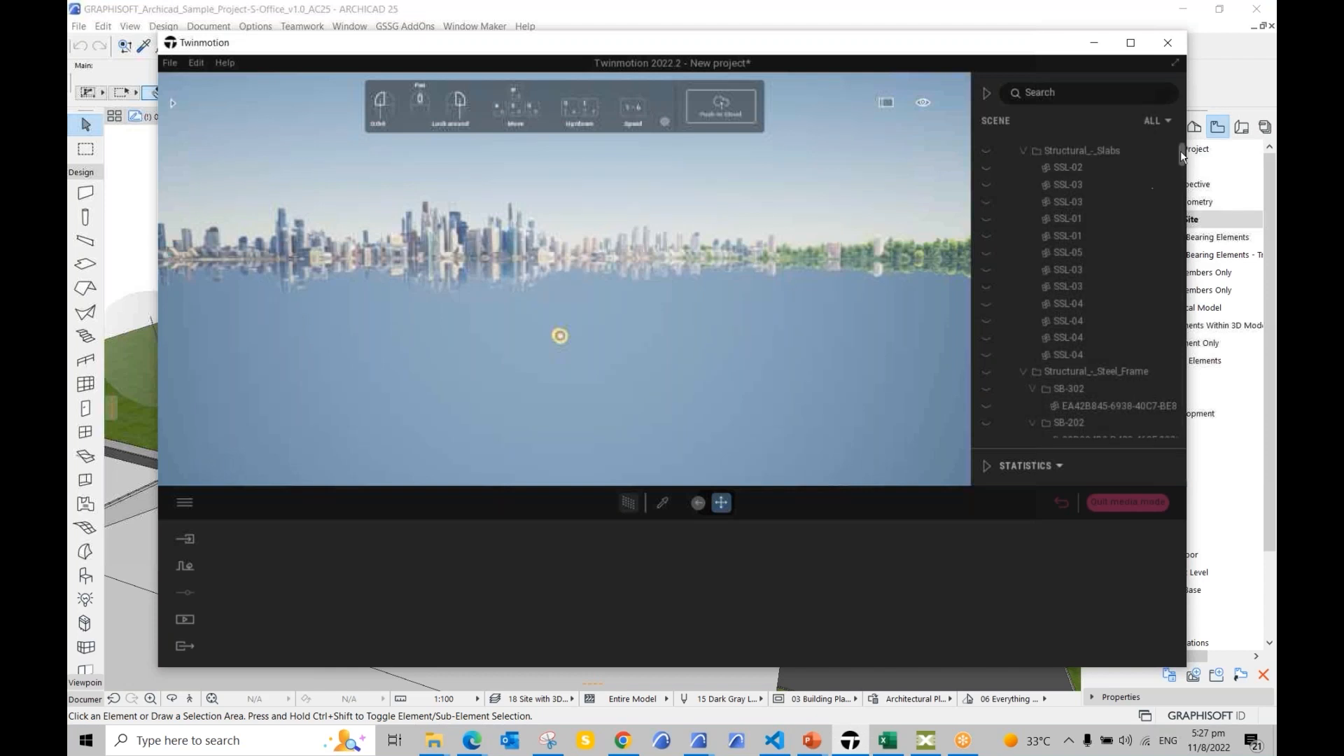
{"action": "scroll", "coordinate": [1183, 139], "scroll_direction": "up", "scroll_amount": 3}
{"action": "left_click", "coordinate": [987, 181]}
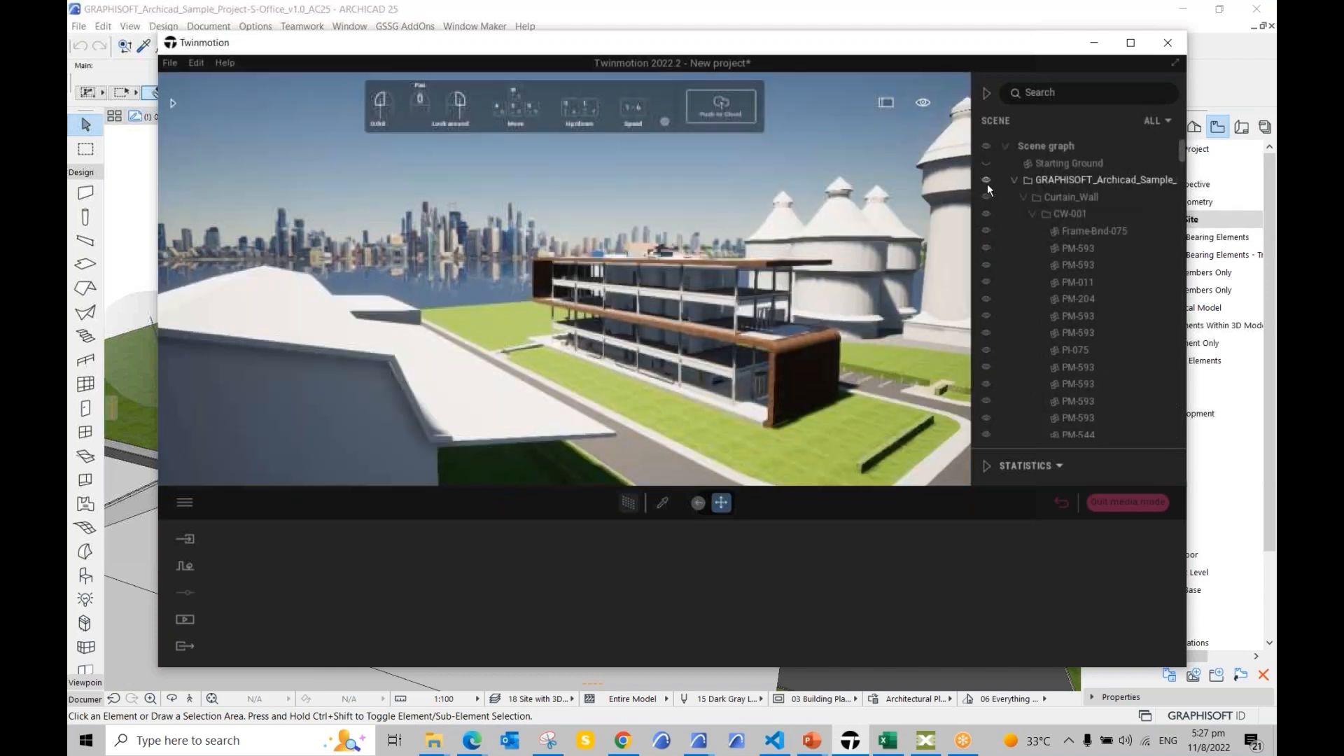
{"action": "left_click", "coordinate": [987, 182]}
{"action": "scroll", "coordinate": [1012, 249], "scroll_direction": "down", "scroll_amount": 1}
{"action": "scroll", "coordinate": [1003, 200], "scroll_direction": "up", "scroll_amount": 1}
{"action": "left_click", "coordinate": [1022, 200]}
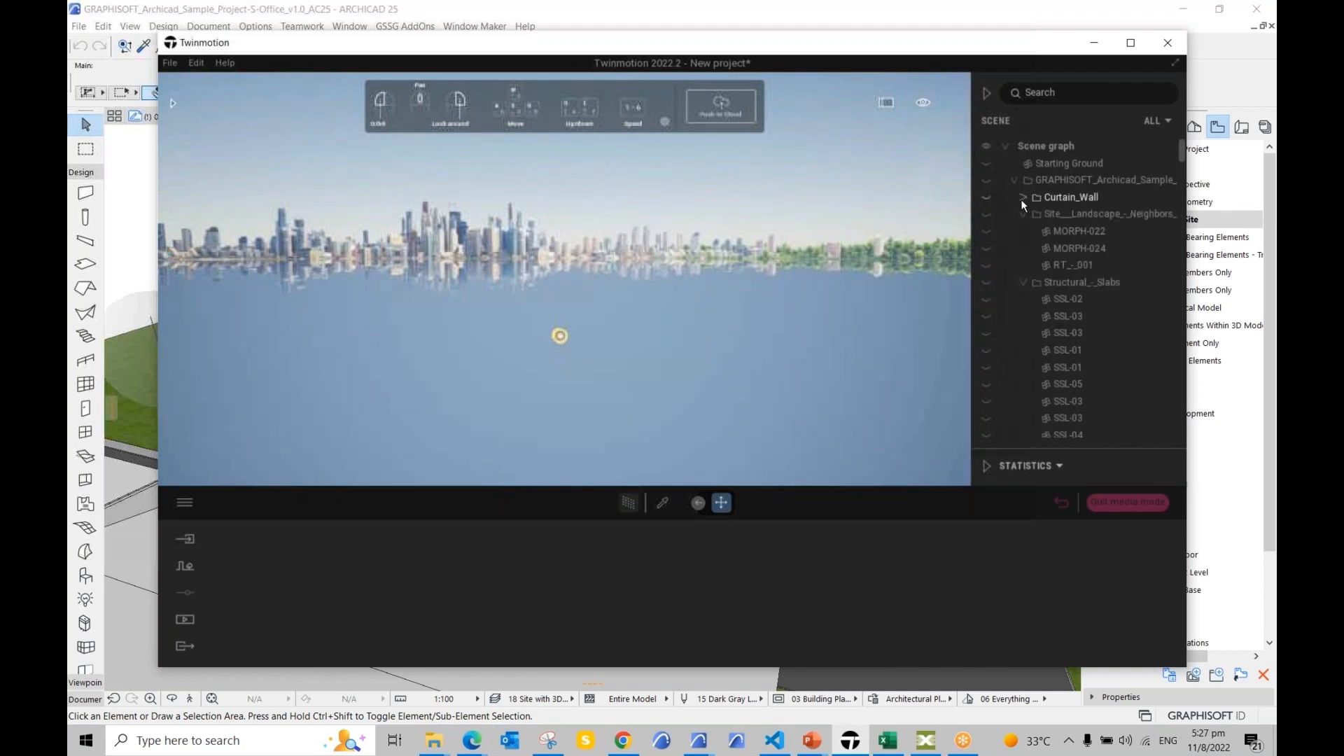
{"action": "left_click", "coordinate": [988, 214]}
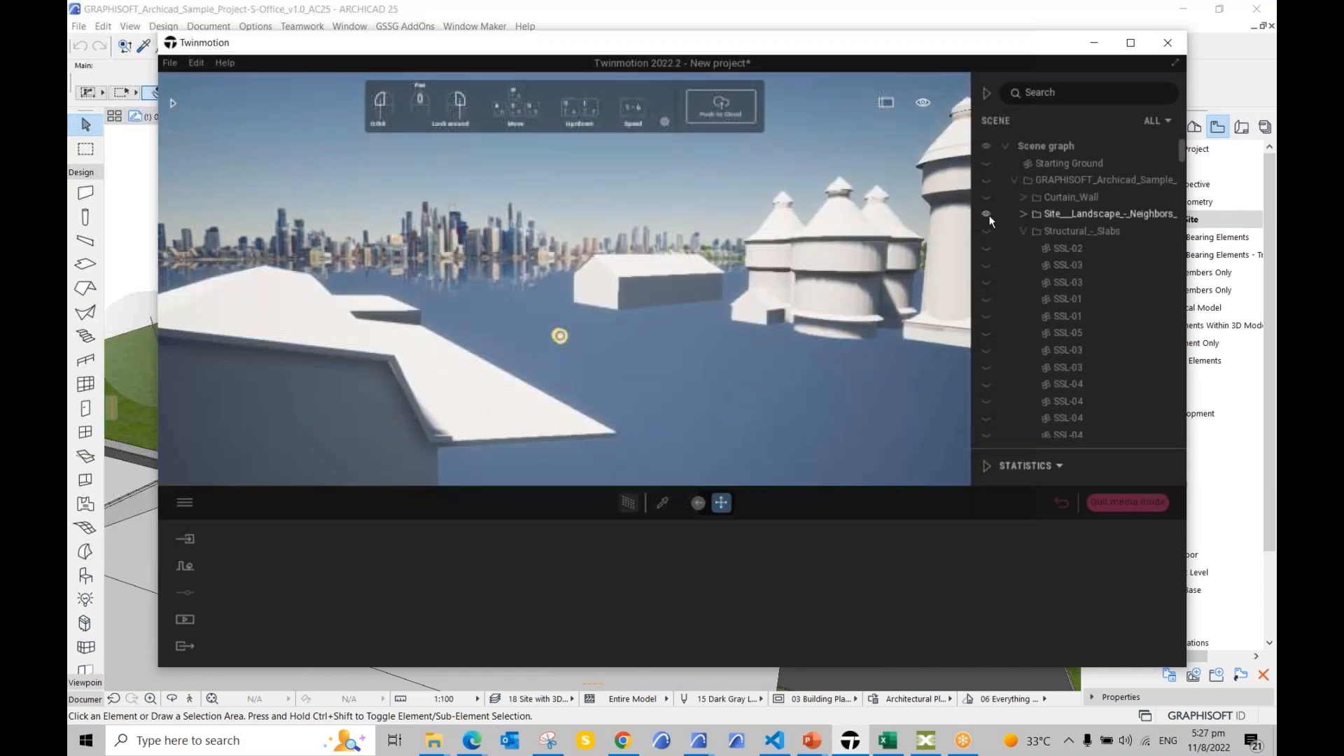
{"action": "left_click", "coordinate": [1023, 229]}
{"action": "left_click", "coordinate": [1023, 248]}
{"action": "left_click", "coordinate": [1023, 264]}
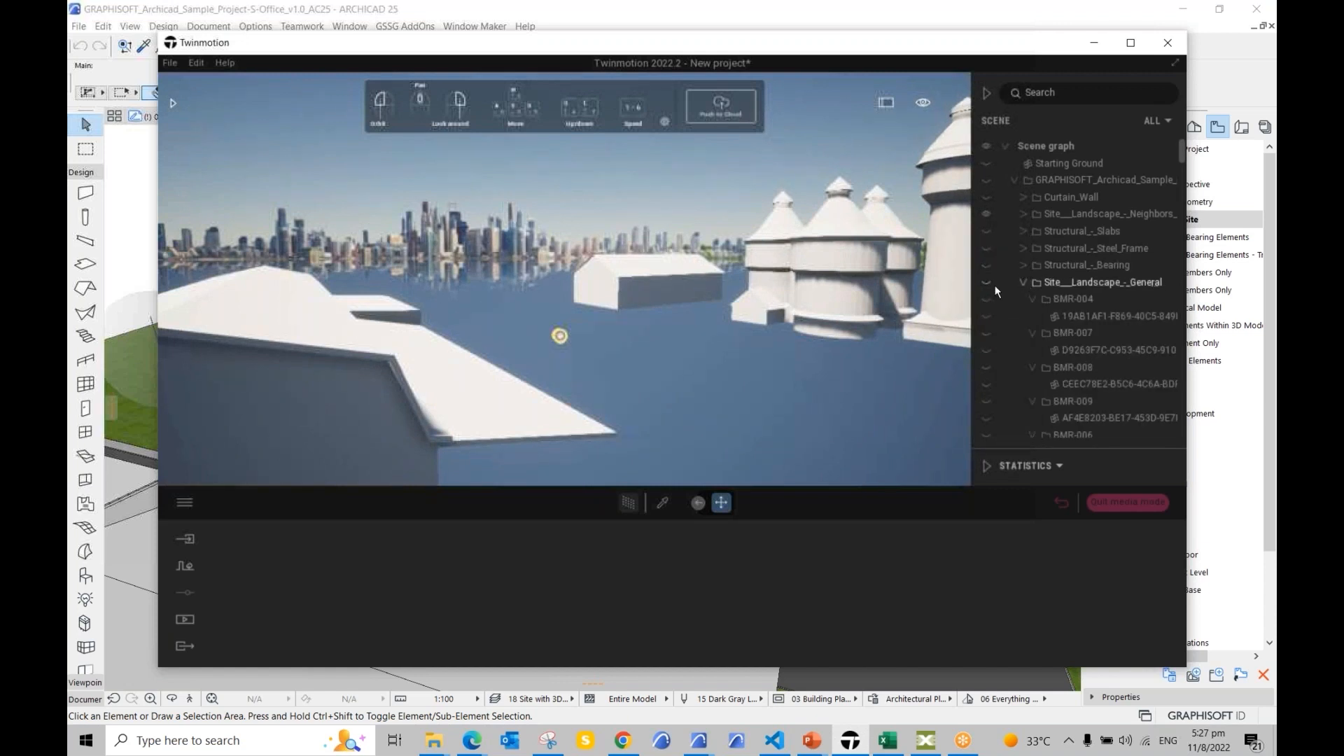
{"action": "left_click", "coordinate": [988, 283]}
{"action": "left_click", "coordinate": [1033, 299]}
{"action": "scroll", "coordinate": [1032, 315], "scroll_direction": "down", "scroll_amount": 2}
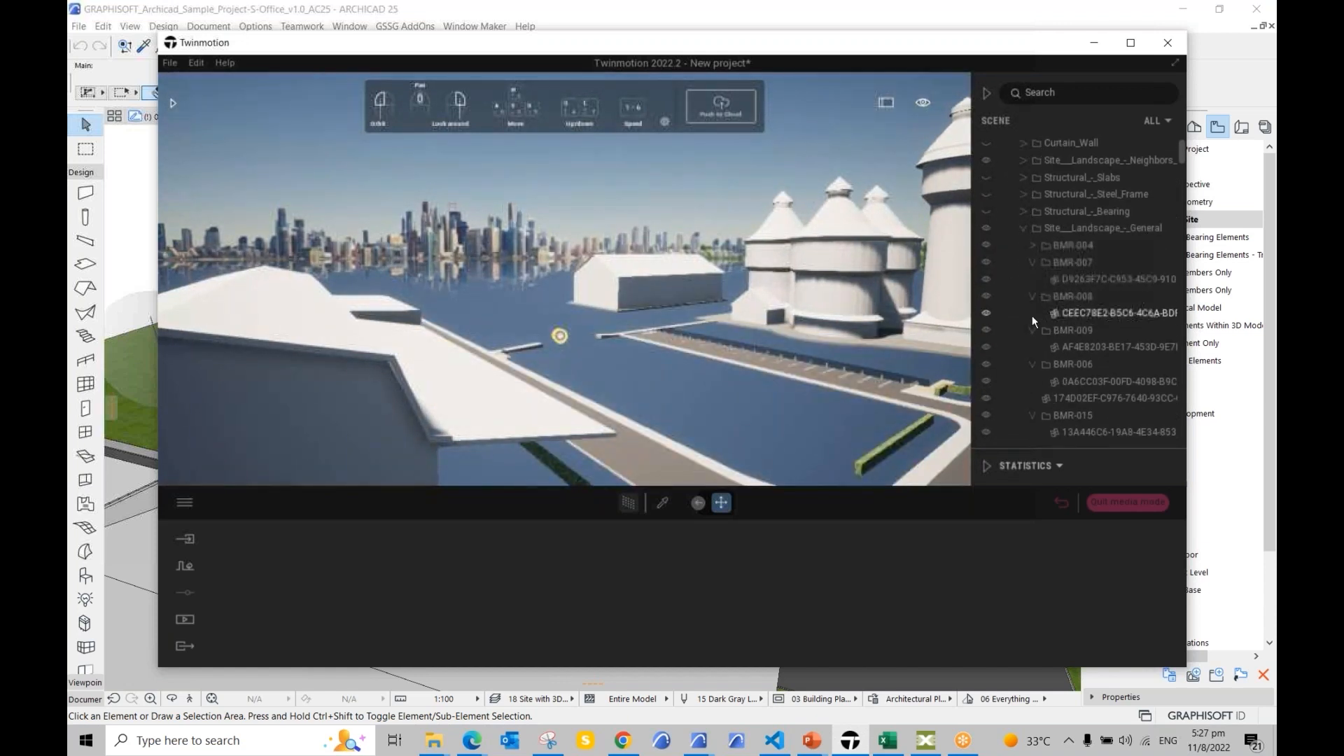
Step: Show the Trees and Terrain layers to restore the green lawn, then open Media
{"action": "left_click", "coordinate": [1027, 233]}
{"action": "left_click", "coordinate": [989, 246]}
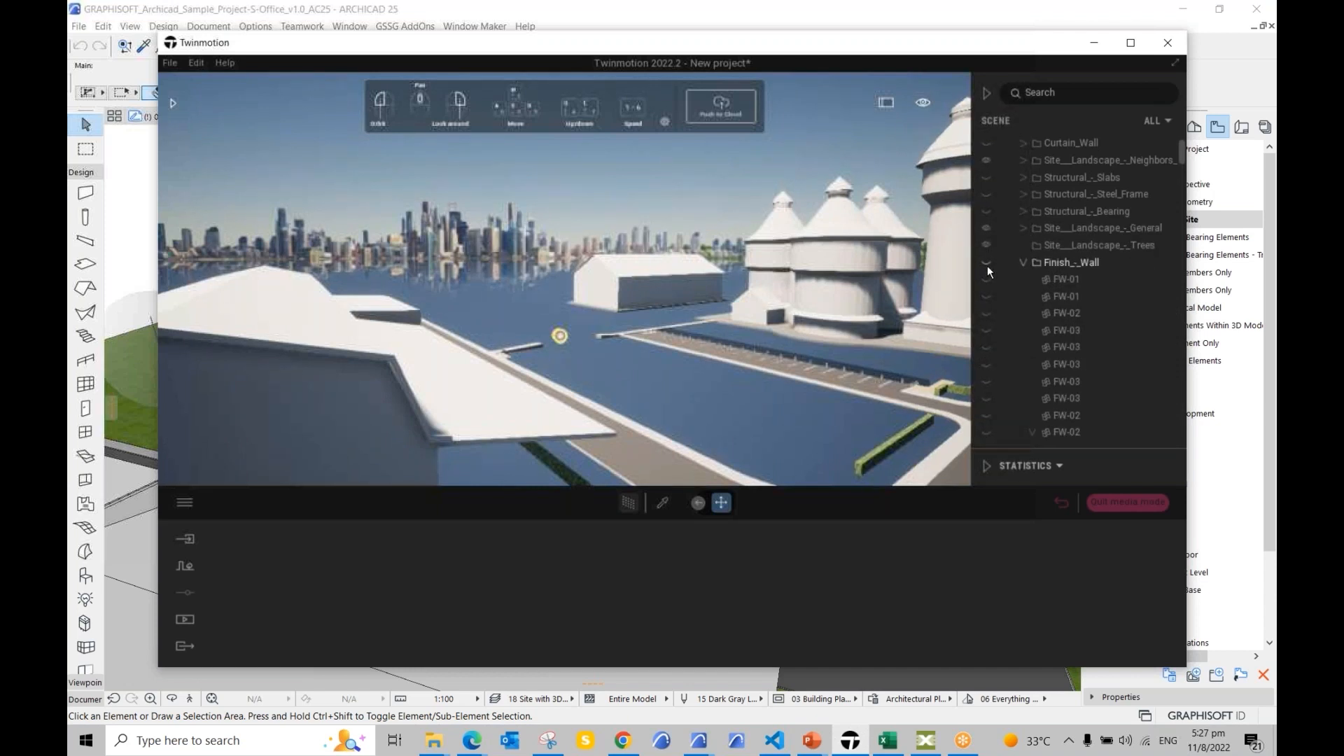
{"action": "left_click", "coordinate": [1028, 260]}
{"action": "left_click", "coordinate": [1024, 263]}
{"action": "scroll", "coordinate": [1028, 285], "scroll_direction": "down", "scroll_amount": 5}
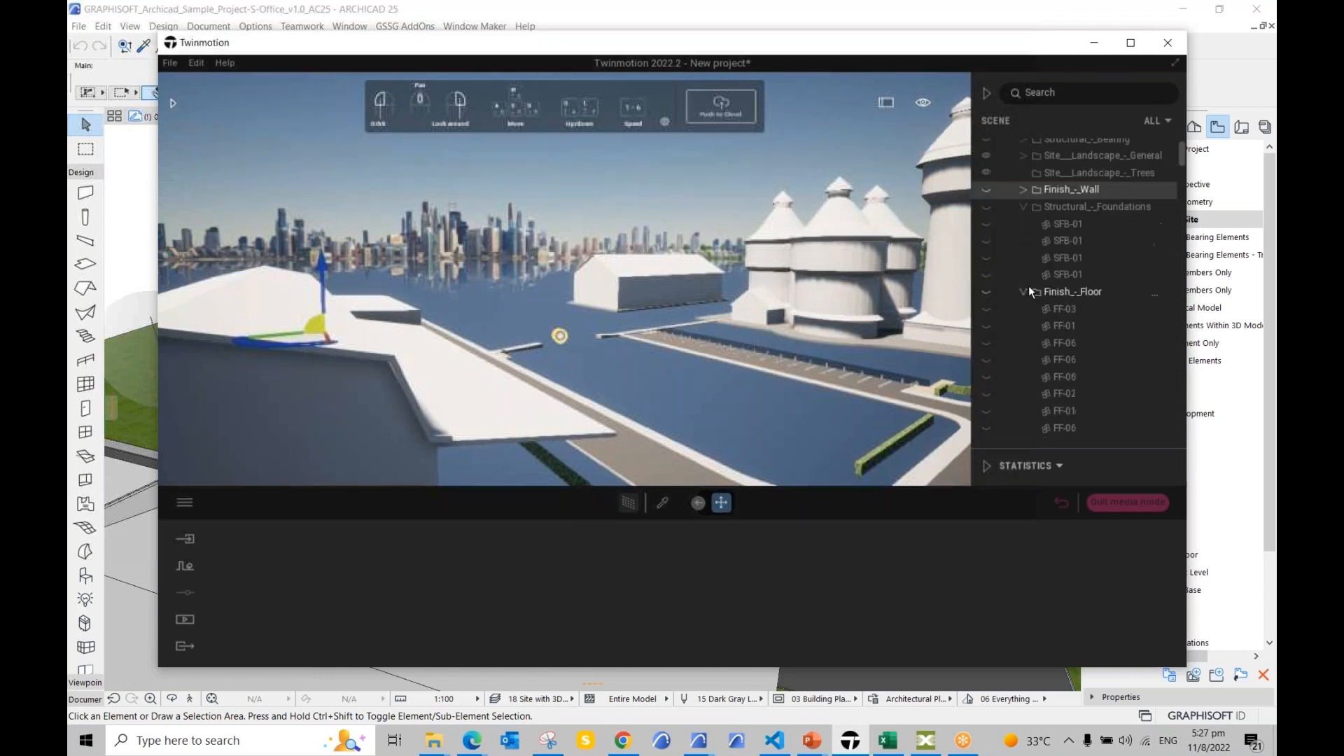
{"action": "scroll", "coordinate": [1022, 219], "scroll_direction": "up", "scroll_amount": 8}
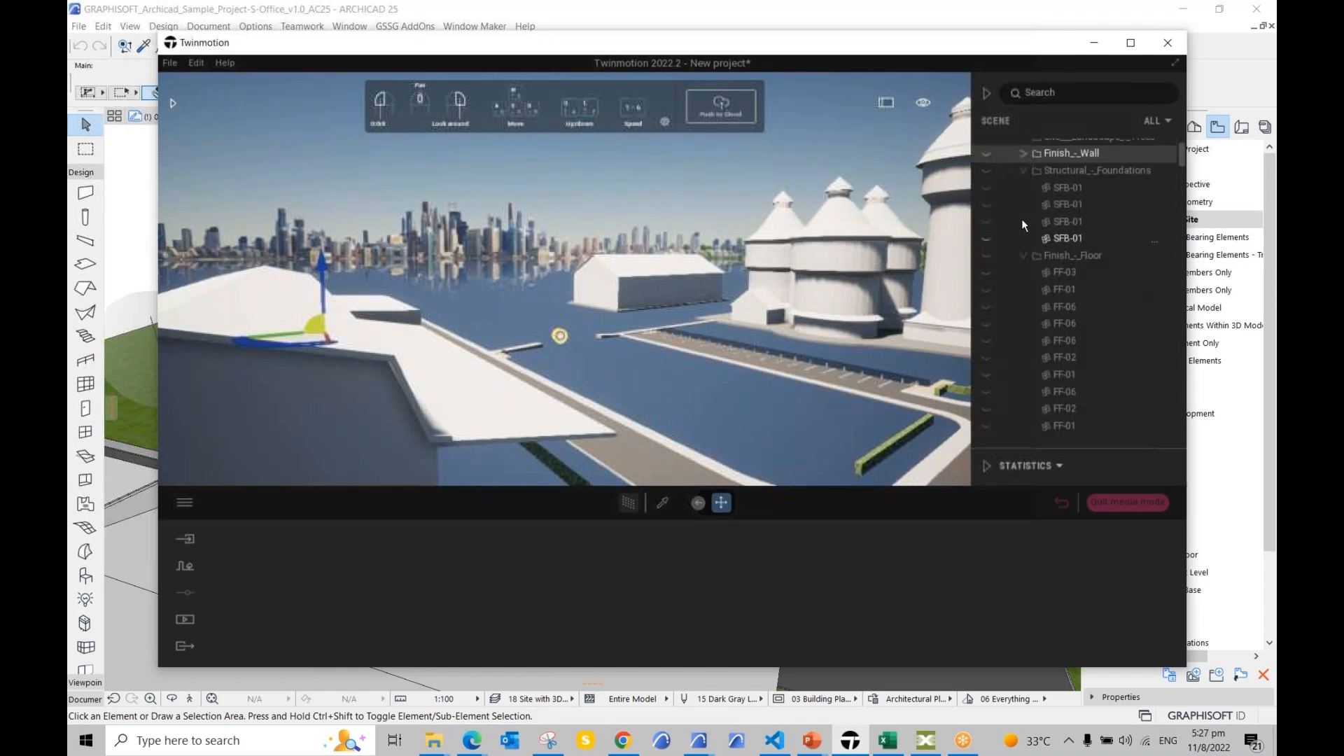
{"action": "right_click", "coordinate": [1045, 183]}
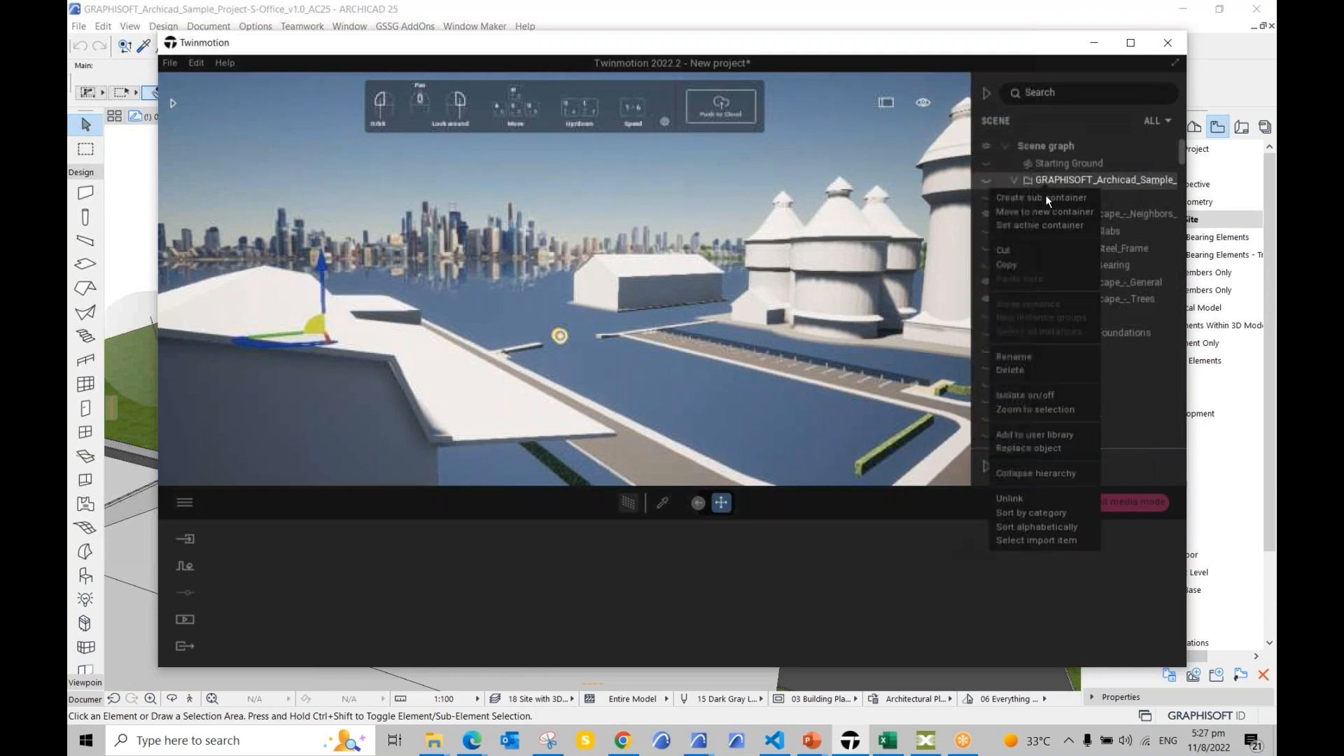
{"action": "left_click", "coordinate": [1036, 475]}
{"action": "left_click", "coordinate": [1015, 180]}
{"action": "scroll", "coordinate": [1068, 362], "scroll_direction": "down", "scroll_amount": 3}
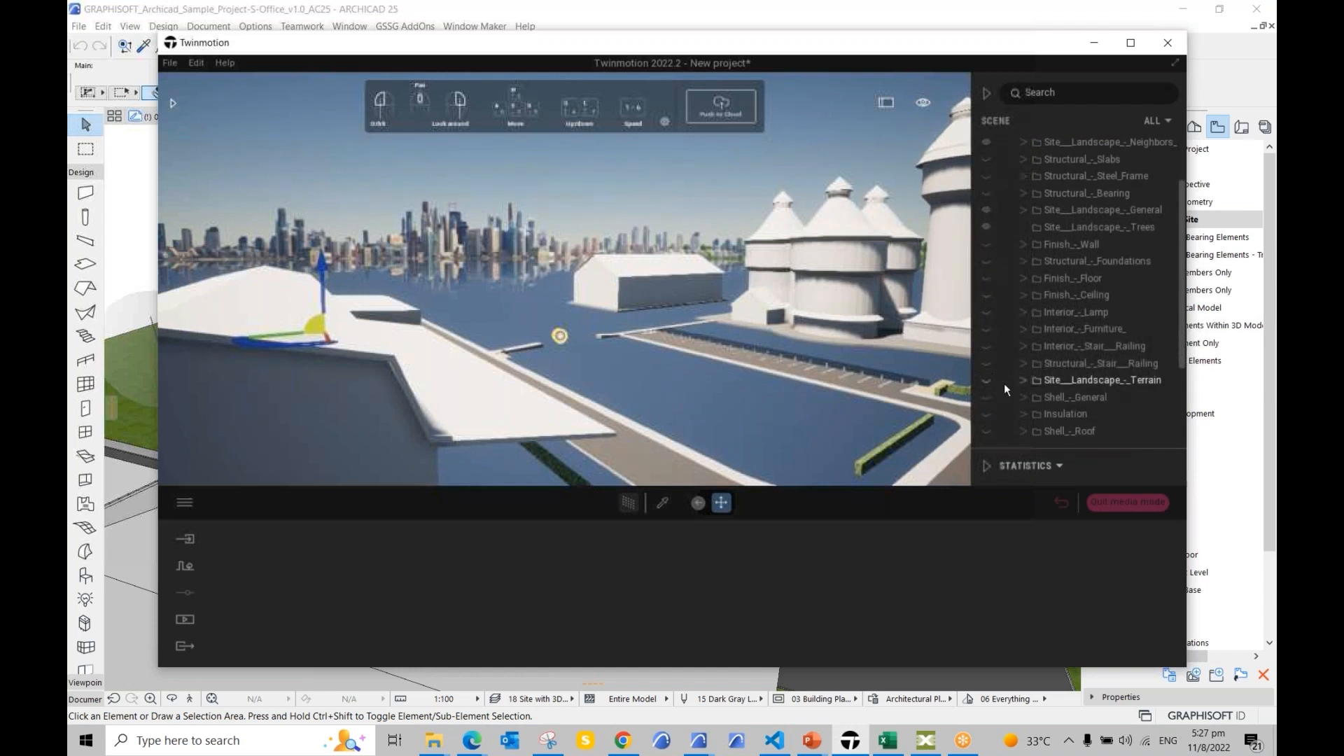
{"action": "left_click", "coordinate": [986, 379]}
{"action": "middle_click_drag", "start_coordinate": [533, 439], "coordinate": [490, 459]}
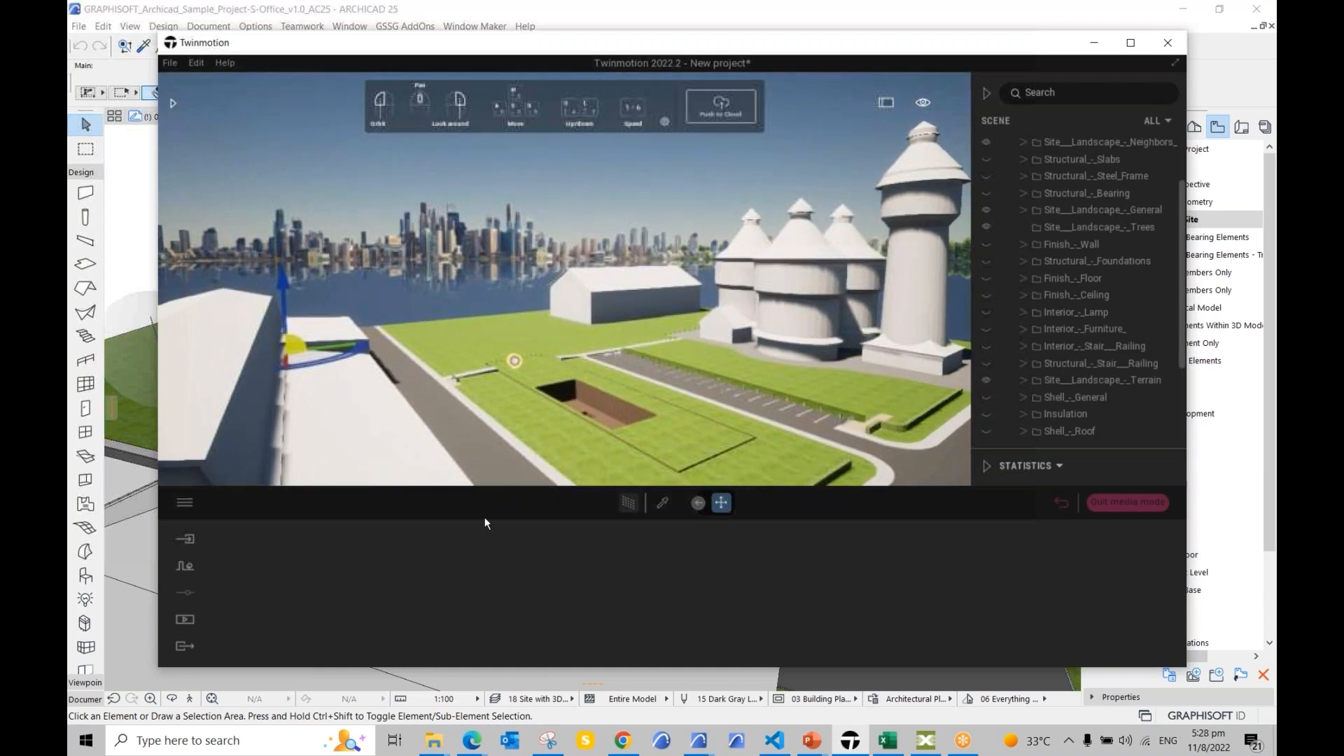
{"action": "left_click", "coordinate": [184, 620]}
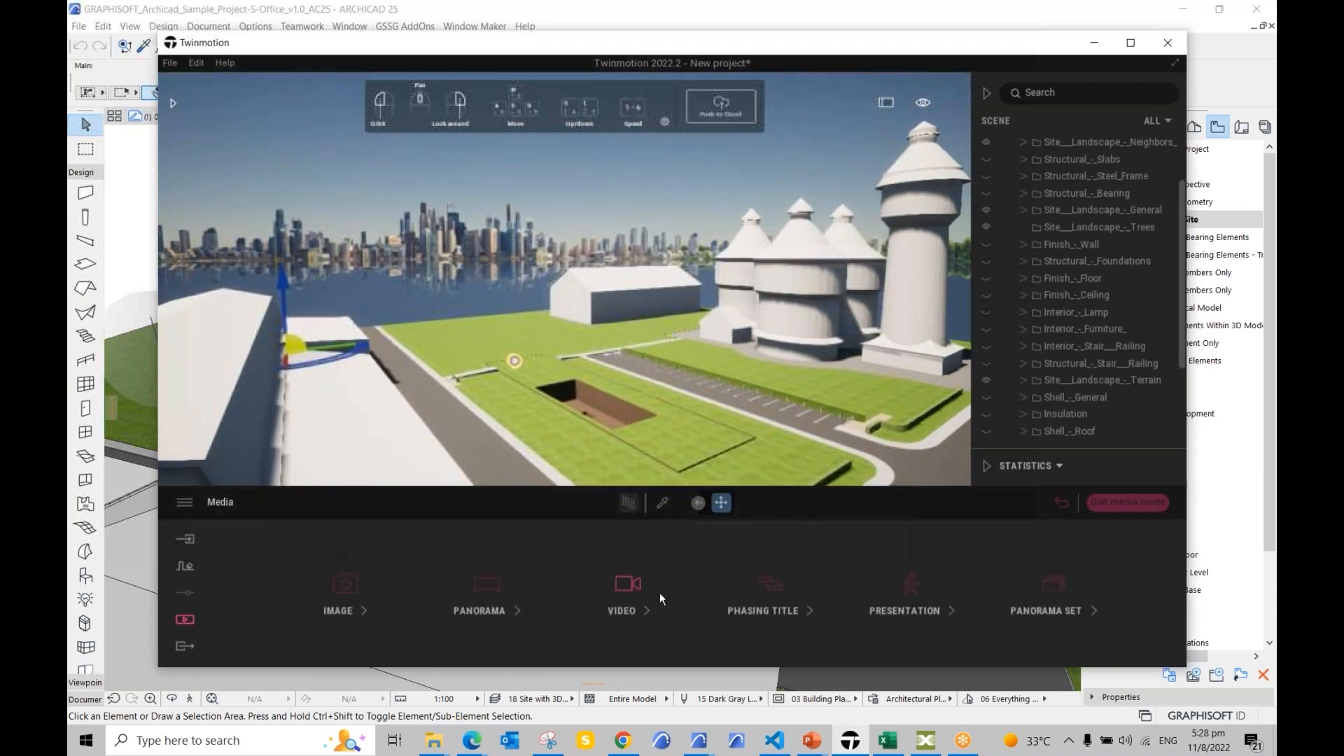
Step: Add Phase2 after Phase1 in the Phasing Group3 timeline and shorten it
{"action": "left_click", "coordinate": [749, 598]}
{"action": "left_click", "coordinate": [410, 549]}
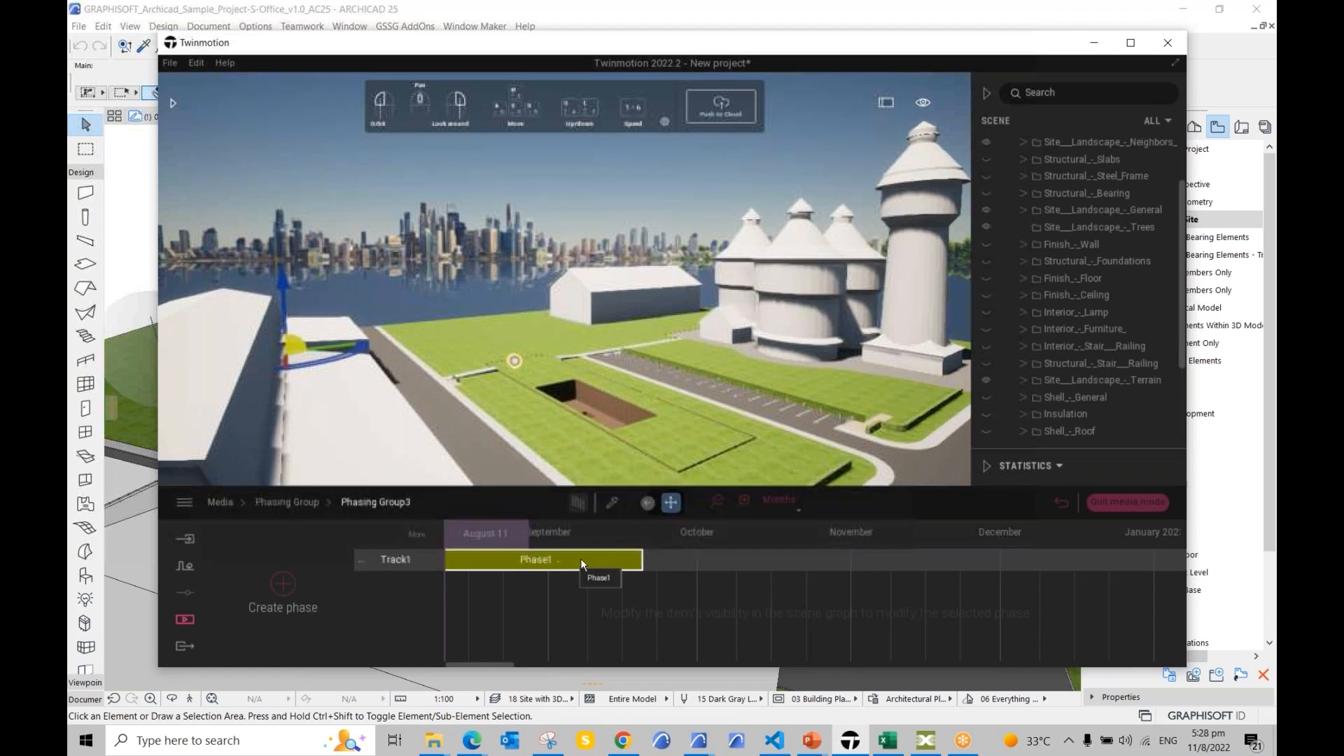
{"action": "scroll", "coordinate": [1016, 205], "scroll_direction": "up", "scroll_amount": 3}
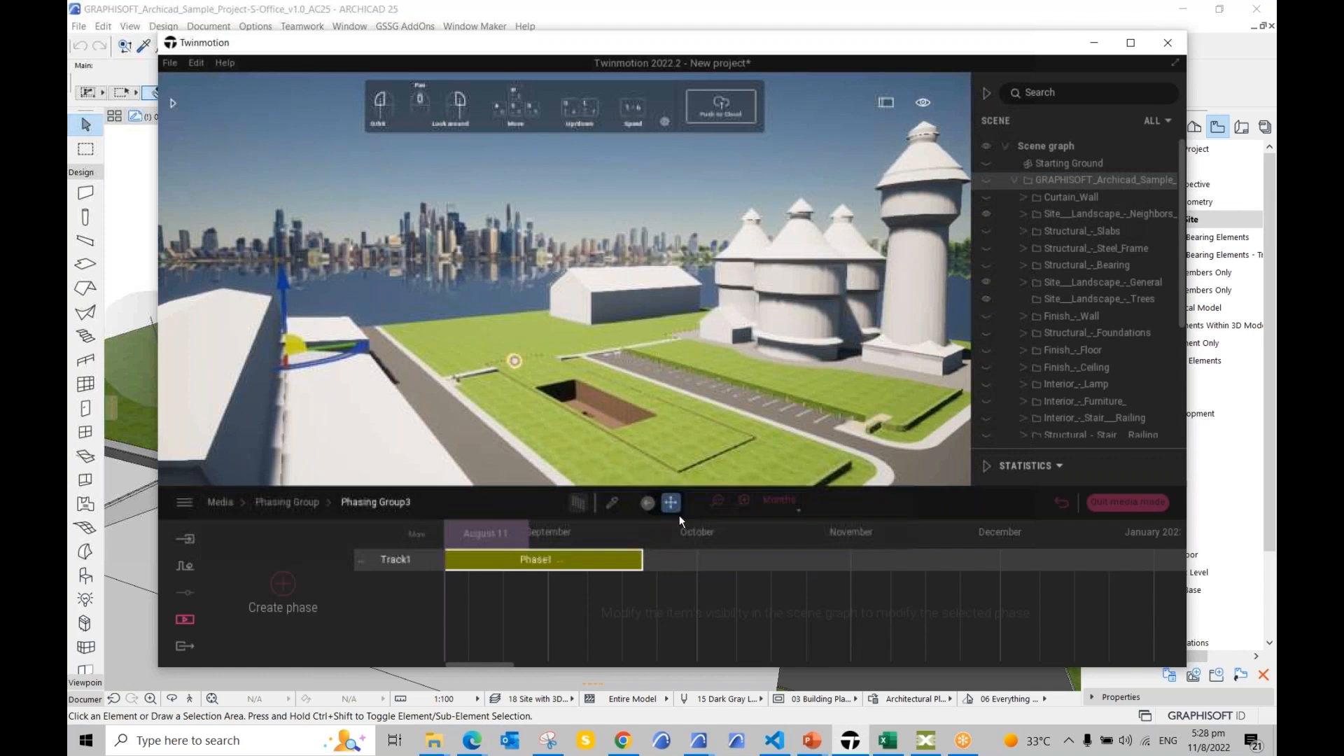
{"action": "left_click", "coordinate": [284, 585]}
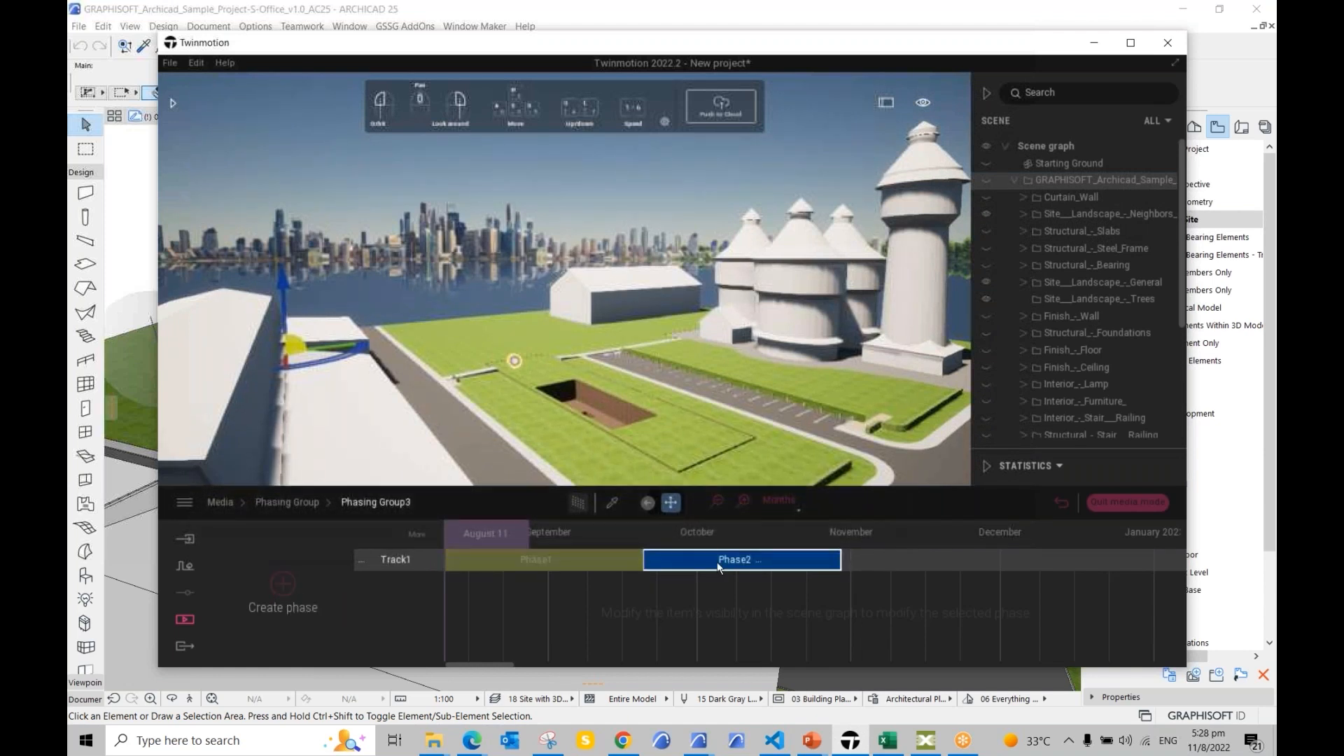
{"action": "left_click_drag", "start_coordinate": [841, 560], "coordinate": [759, 560]}
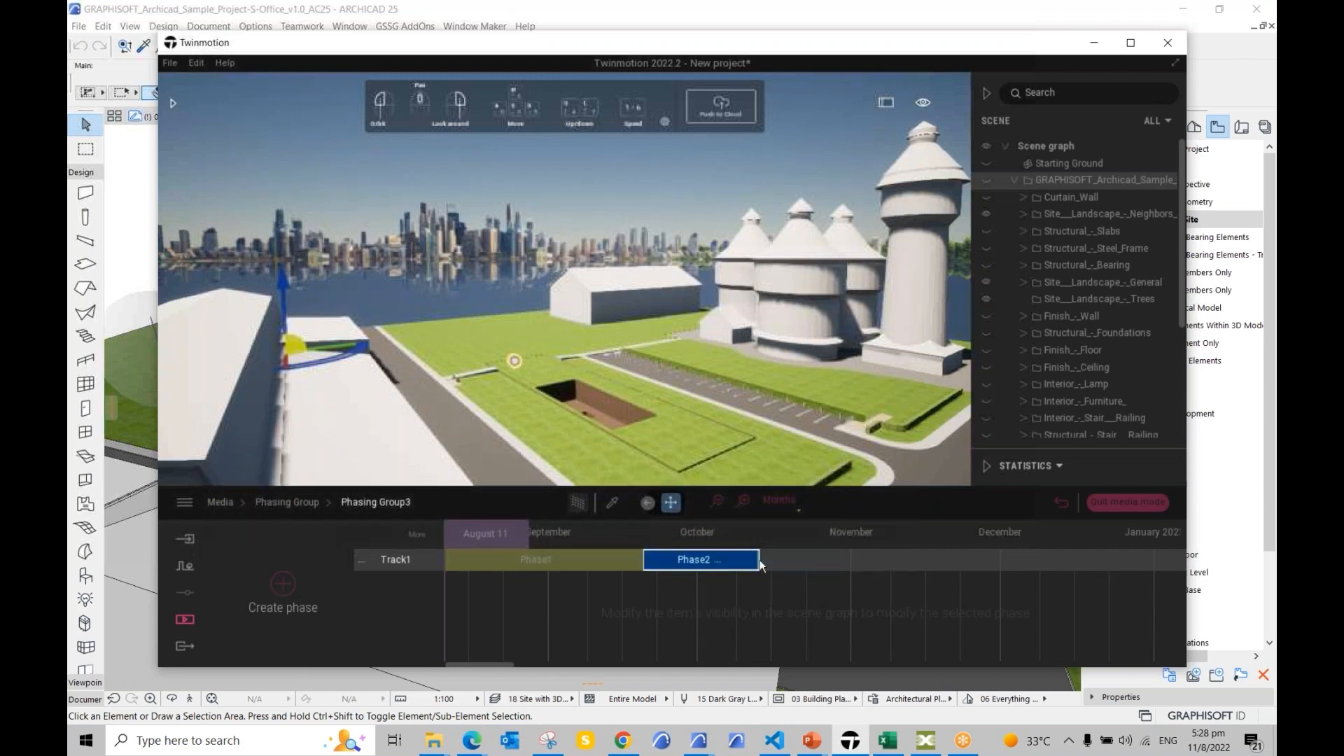
Step: Switch the timeline scale through Weeks and Days, then back to Months
{"action": "left_click", "coordinate": [787, 507]}
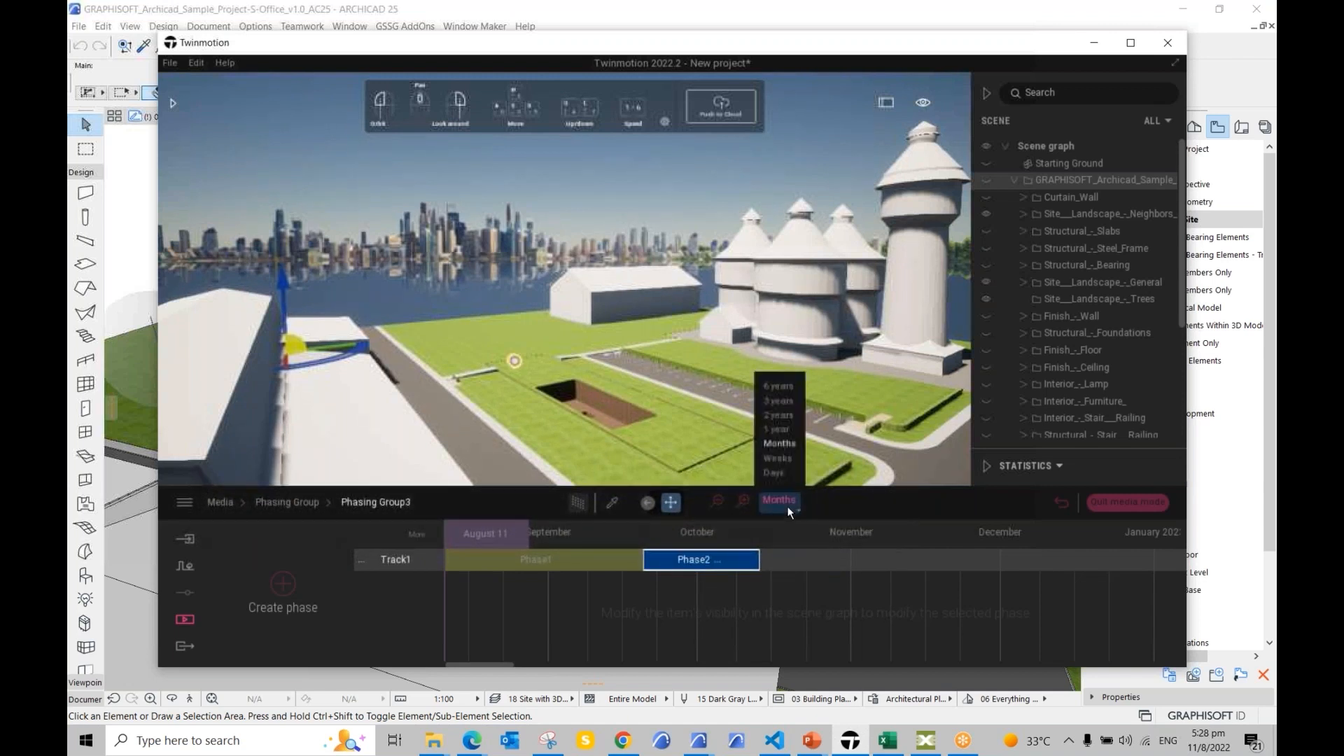
{"action": "left_click", "coordinate": [779, 459]}
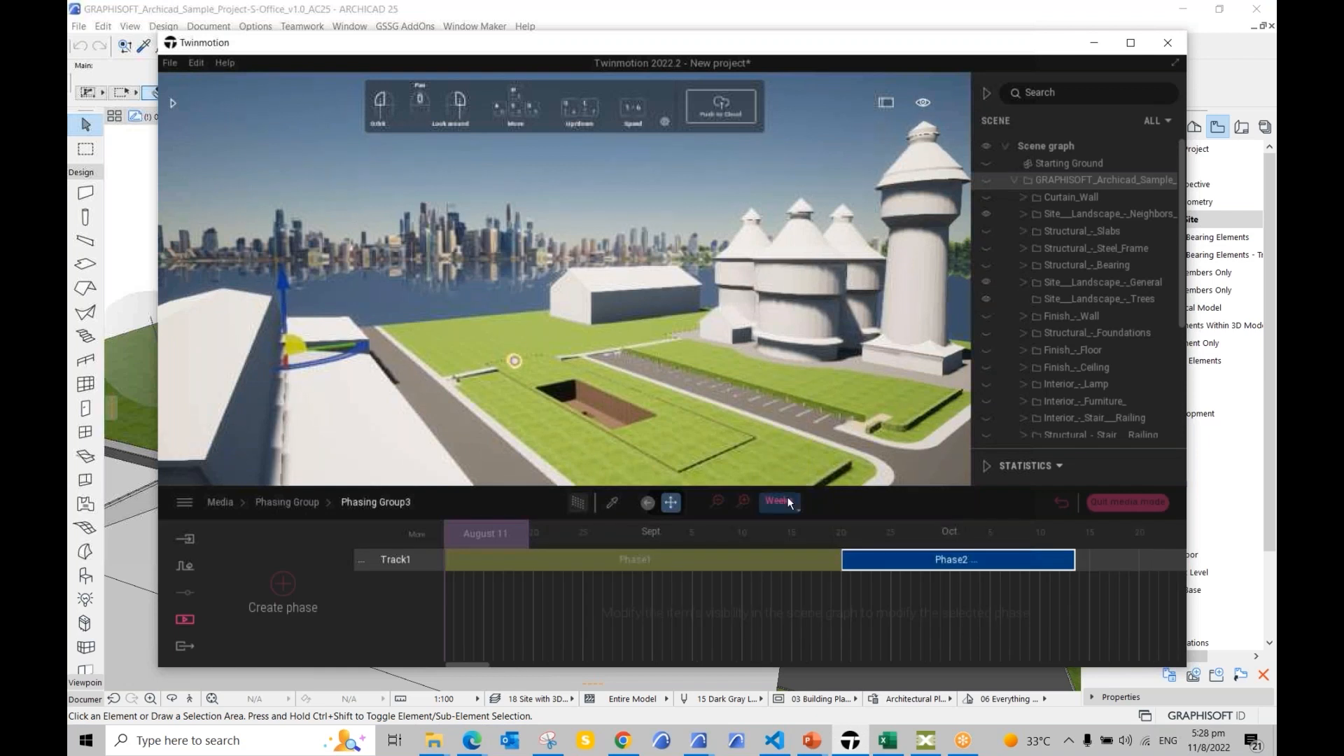
{"action": "left_click", "coordinate": [784, 500]}
{"action": "left_click", "coordinate": [787, 478]}
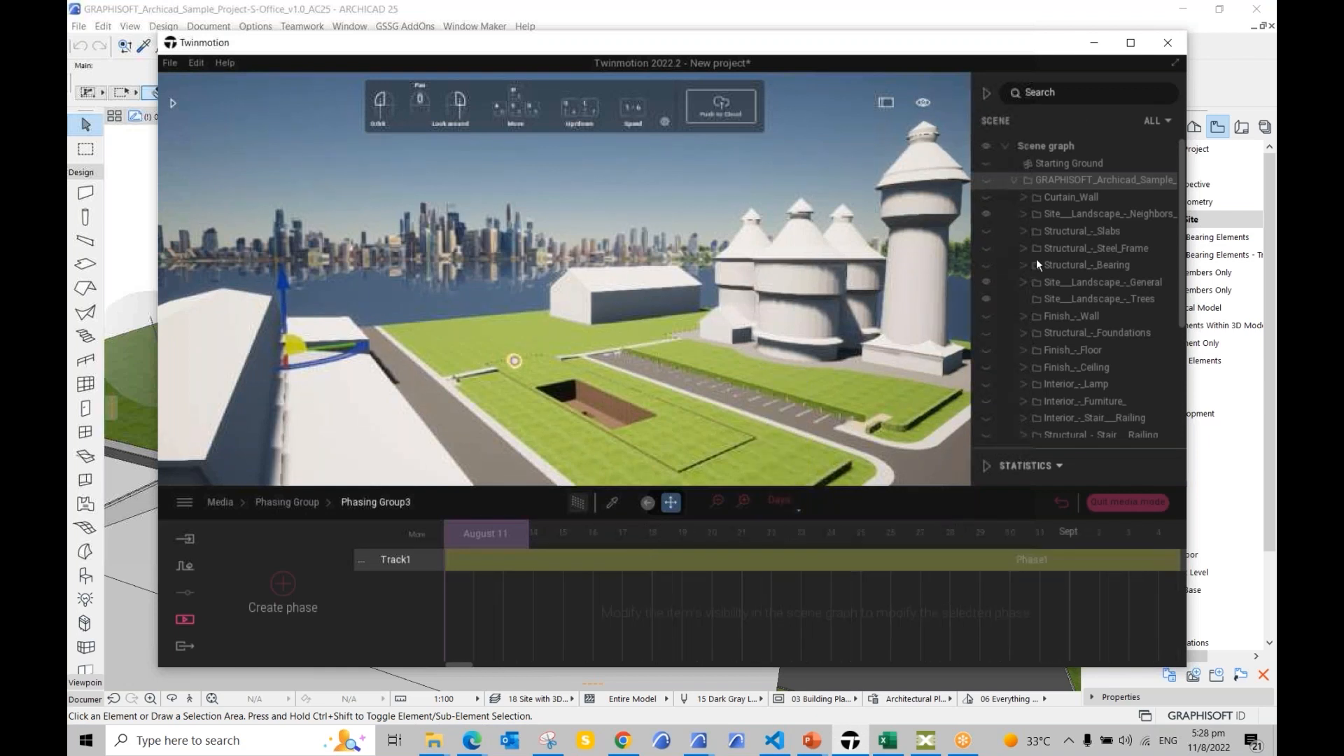
{"action": "left_click", "coordinate": [783, 501]}
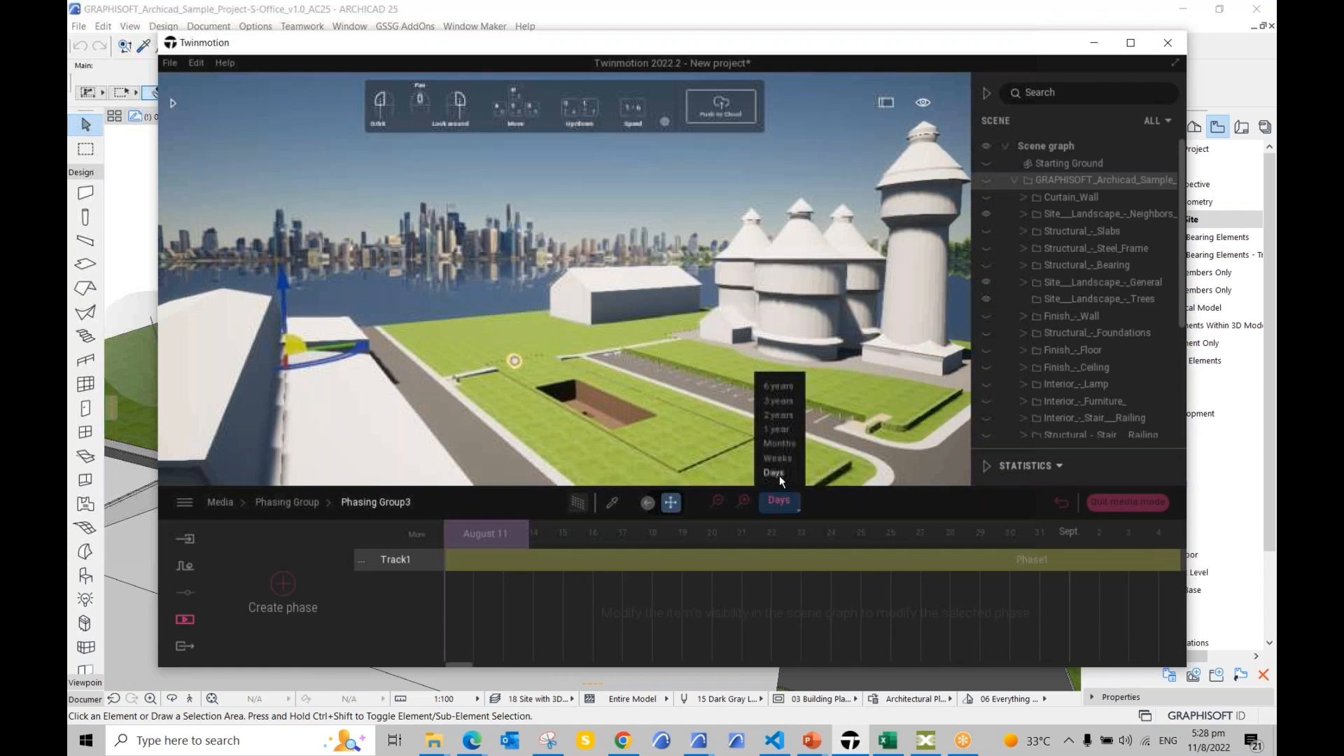
{"action": "left_click", "coordinate": [782, 446]}
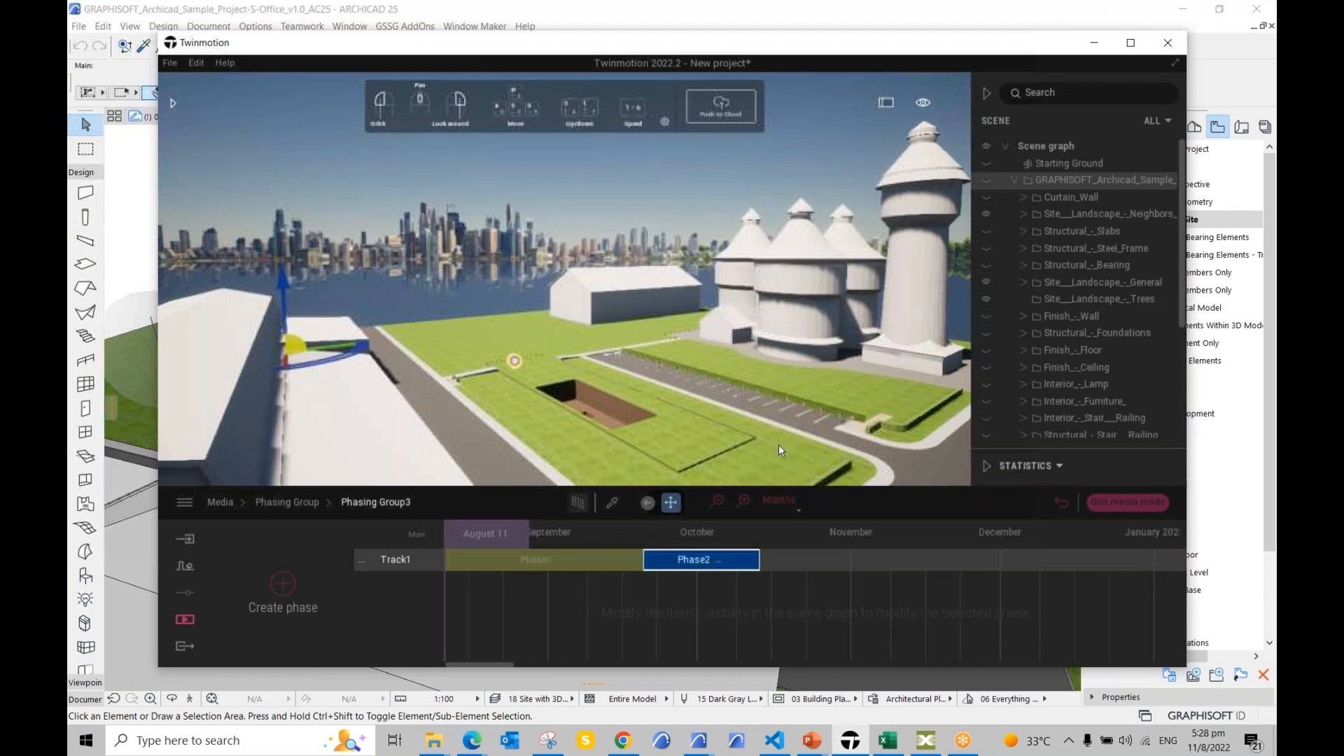
Step: Shorten Phase1 so Phase2 starts where it ends, and select Phase2 at September 16
{"action": "left_click", "coordinate": [632, 560]}
{"action": "mouse_move", "coordinate": [641, 559]}
{"action": "left_mouse_down"}
{"action": "mouse_move", "coordinate": [607, 557]}
{"action": "mouse_move", "coordinate": [643, 558]}
{"action": "left_mouse_up"}
{"action": "left_click", "coordinate": [630, 560]}
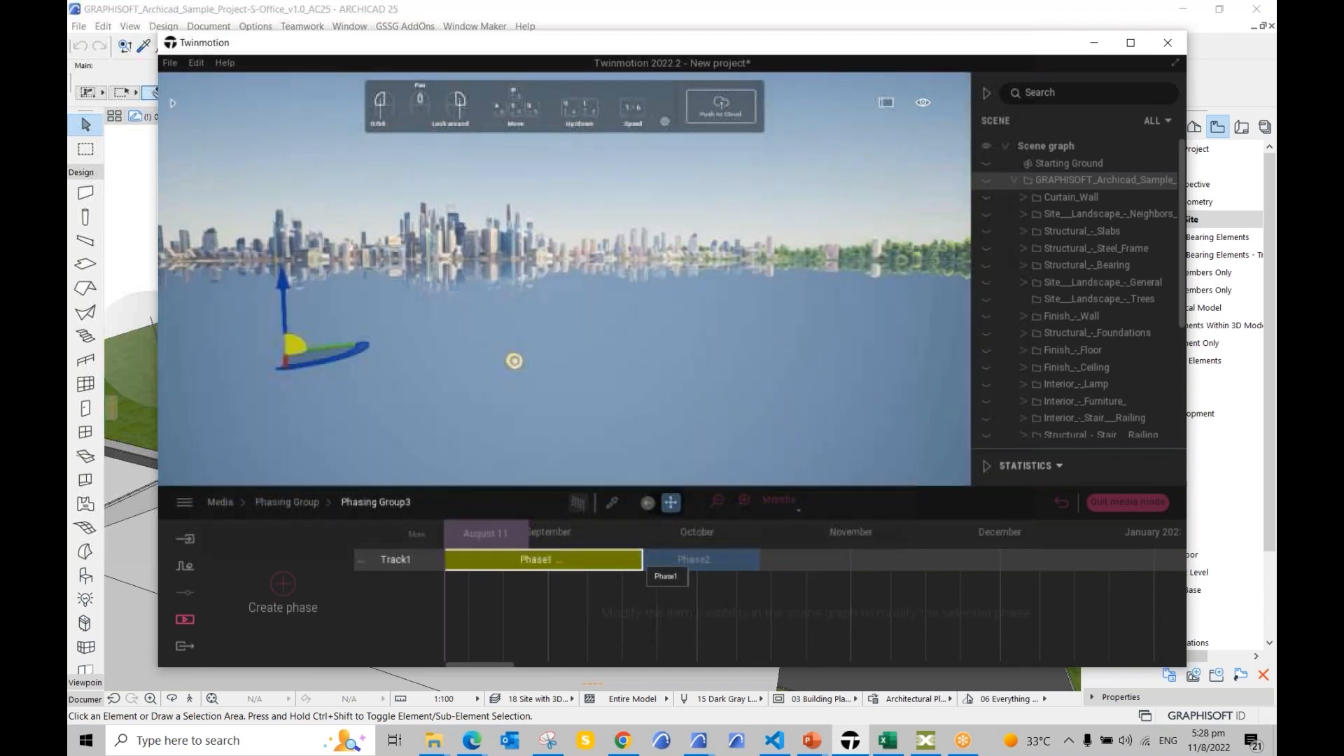
{"action": "left_click_drag", "start_coordinate": [639, 559], "coordinate": [579, 560]}
{"action": "left_click", "coordinate": [477, 525]}
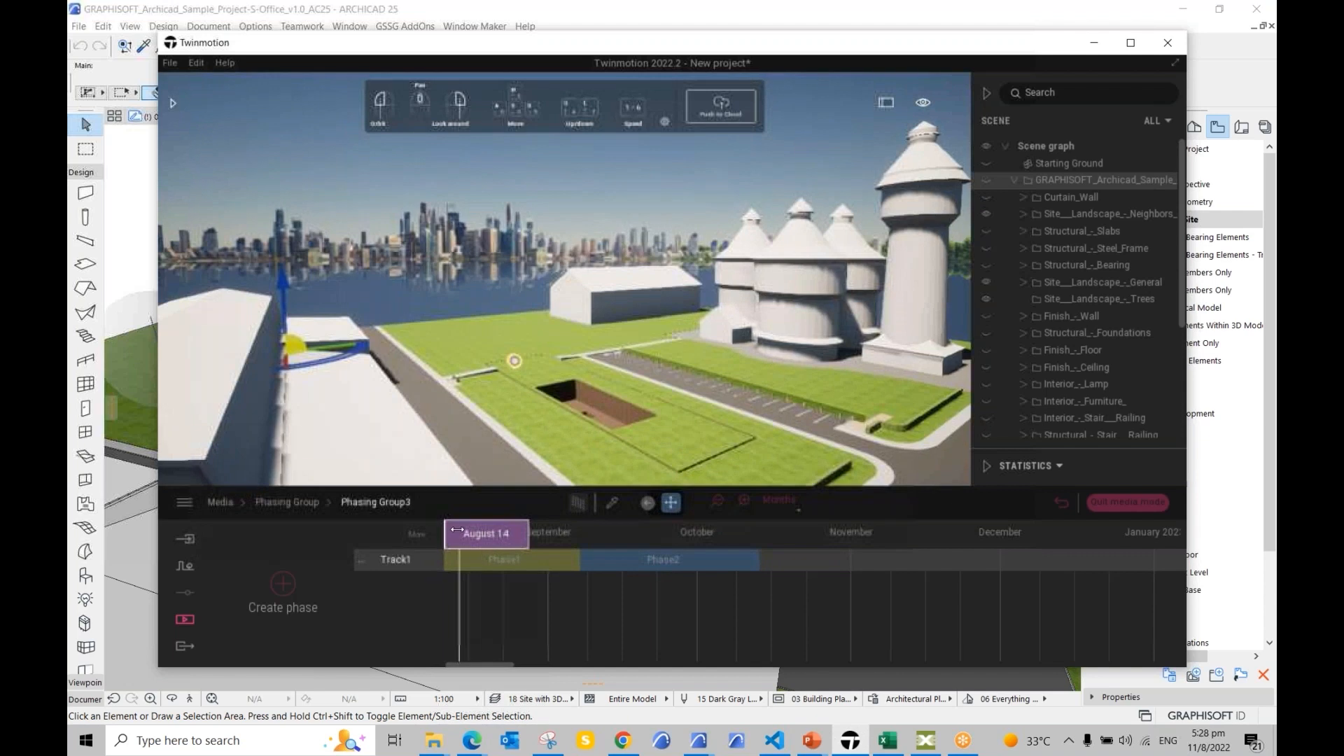
{"action": "mouse_move", "coordinate": [482, 533]}
{"action": "left_mouse_down"}
{"action": "mouse_move", "coordinate": [696, 534]}
{"action": "mouse_move", "coordinate": [626, 534]}
{"action": "left_mouse_up"}
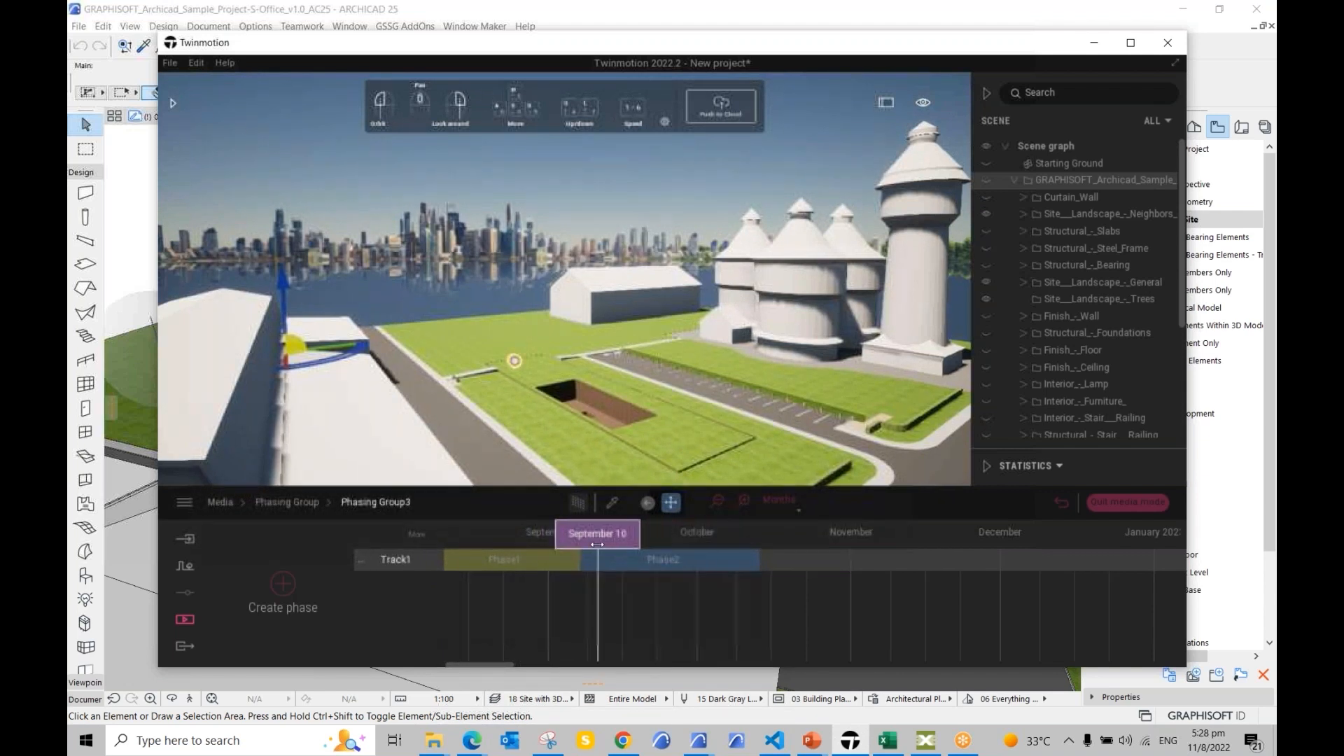
{"action": "left_click", "coordinate": [691, 567]}
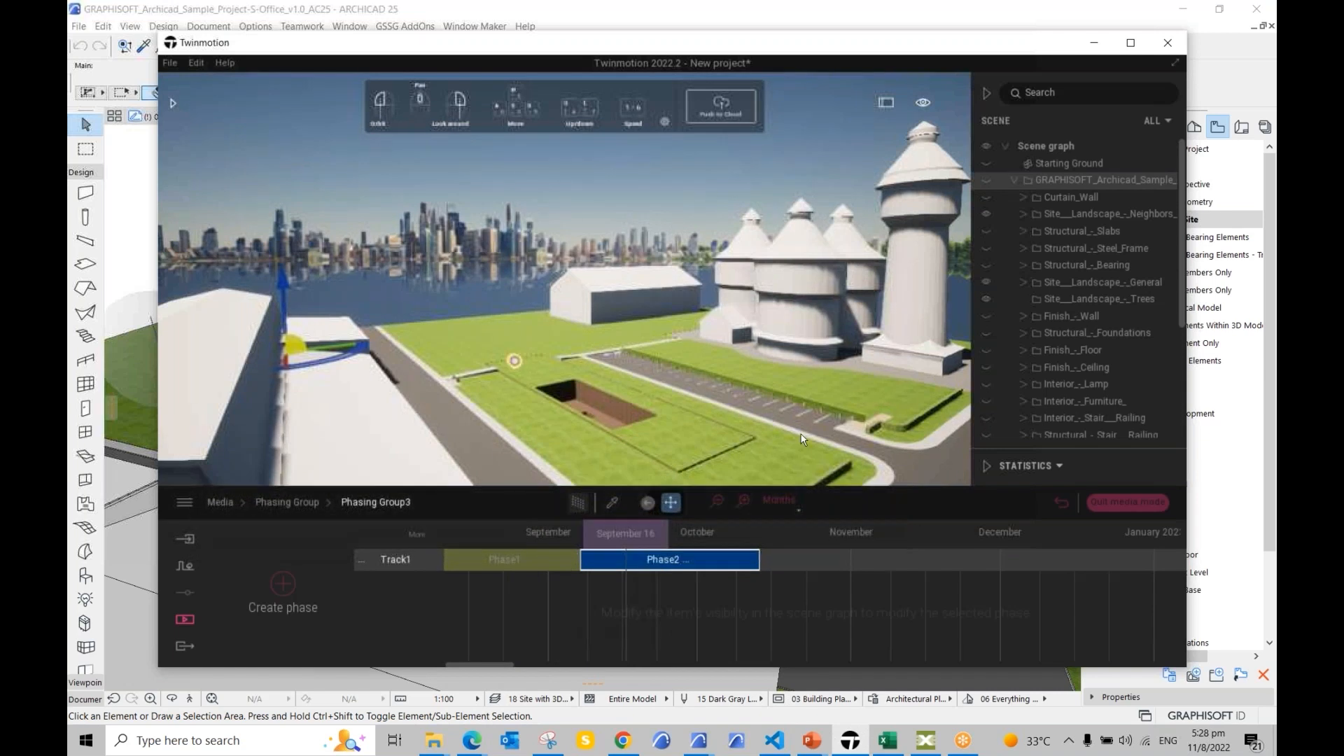
Step: Show Structural_-_Foundations and slab SSL-01 in Phase2
{"action": "scroll", "coordinate": [709, 392], "scroll_direction": "up", "scroll_amount": 3}
{"action": "scroll", "coordinate": [721, 405], "scroll_direction": "up", "scroll_amount": 3}
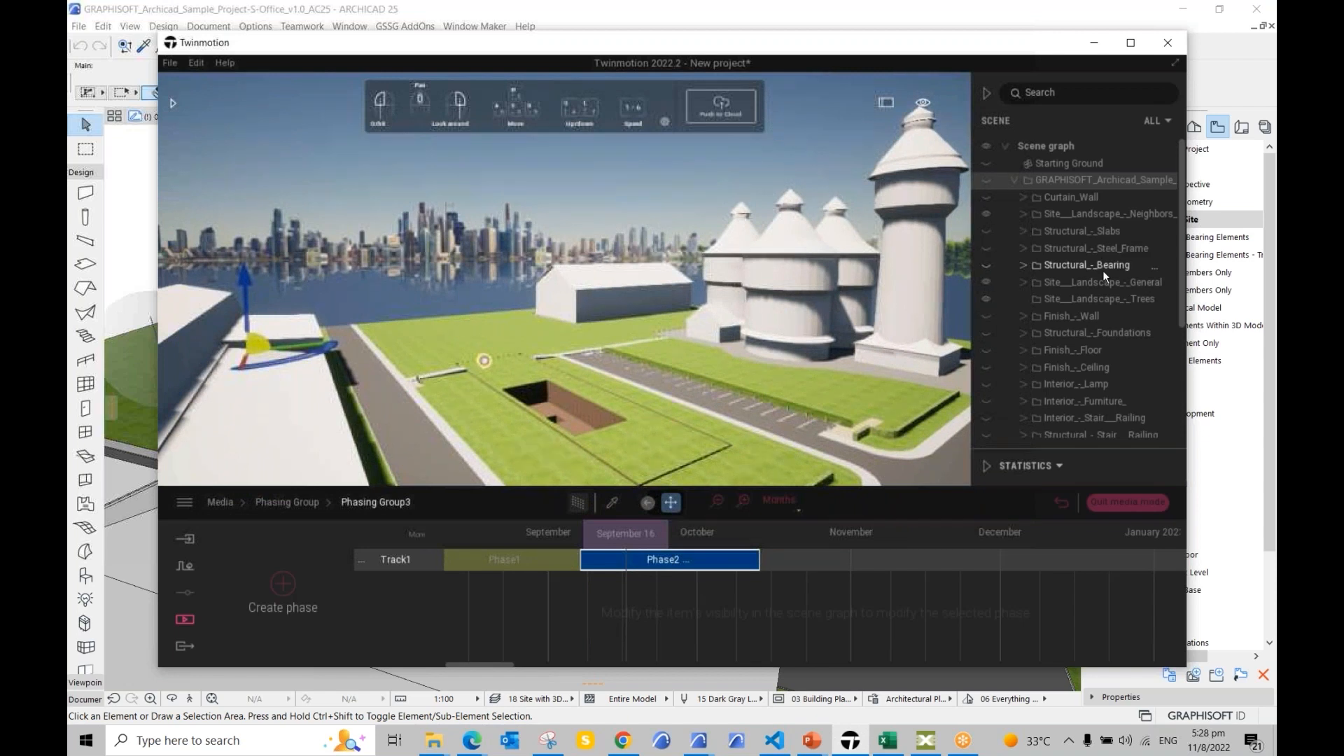
{"action": "scroll", "coordinate": [1102, 271], "scroll_direction": "down", "scroll_amount": 1}
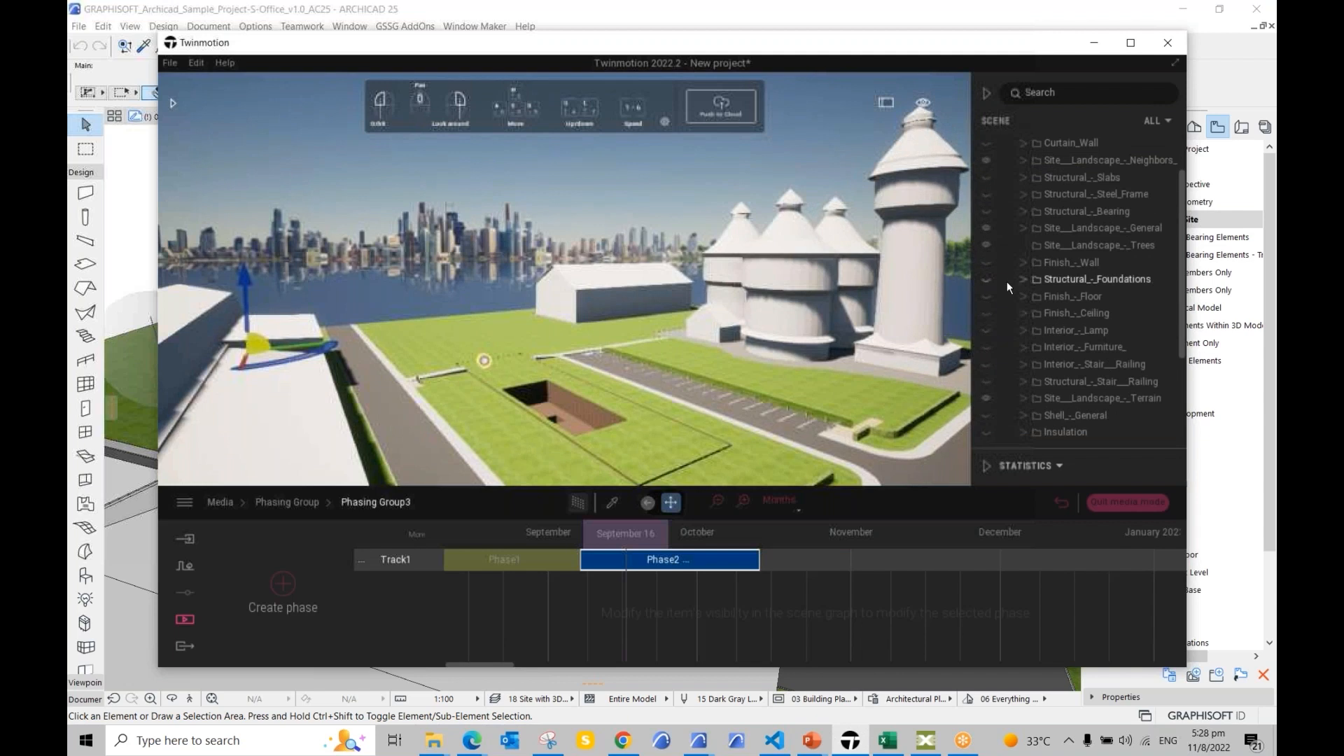
{"action": "left_click", "coordinate": [985, 280]}
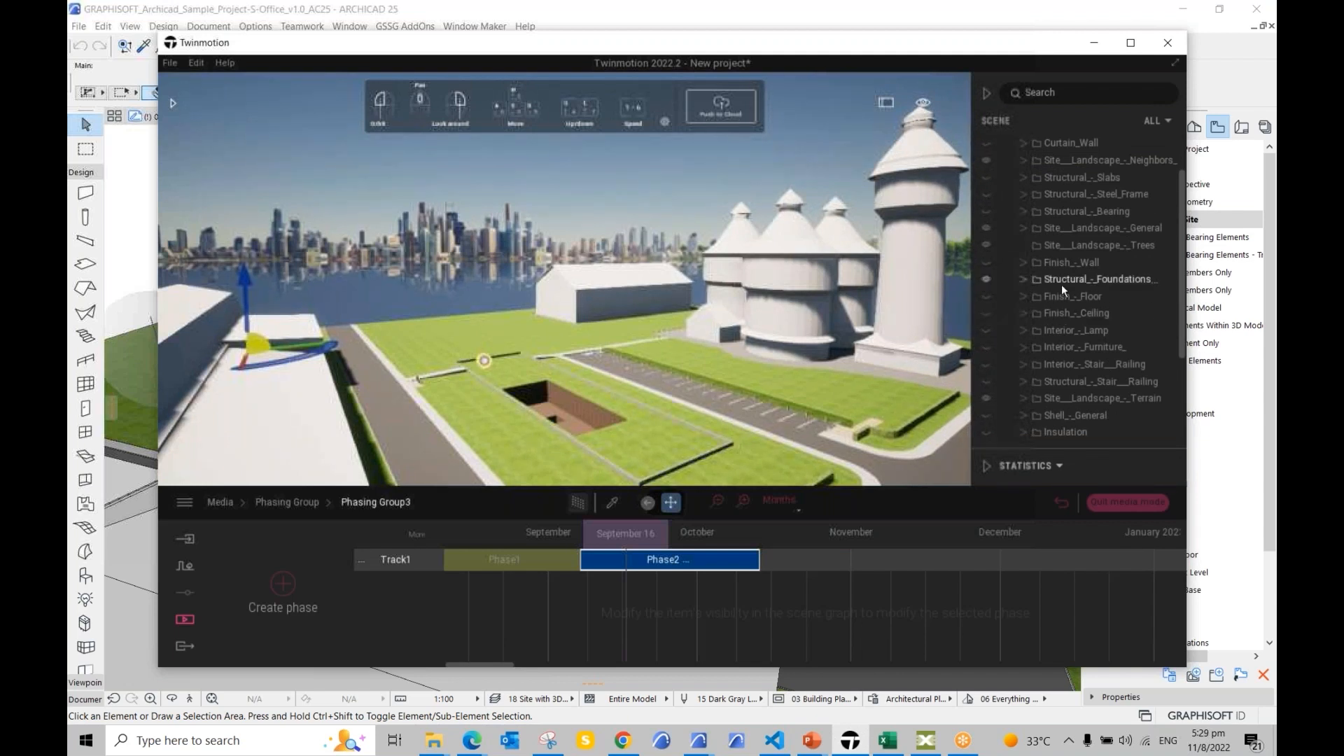
{"action": "scroll", "coordinate": [1048, 263], "scroll_direction": "up", "scroll_amount": 1}
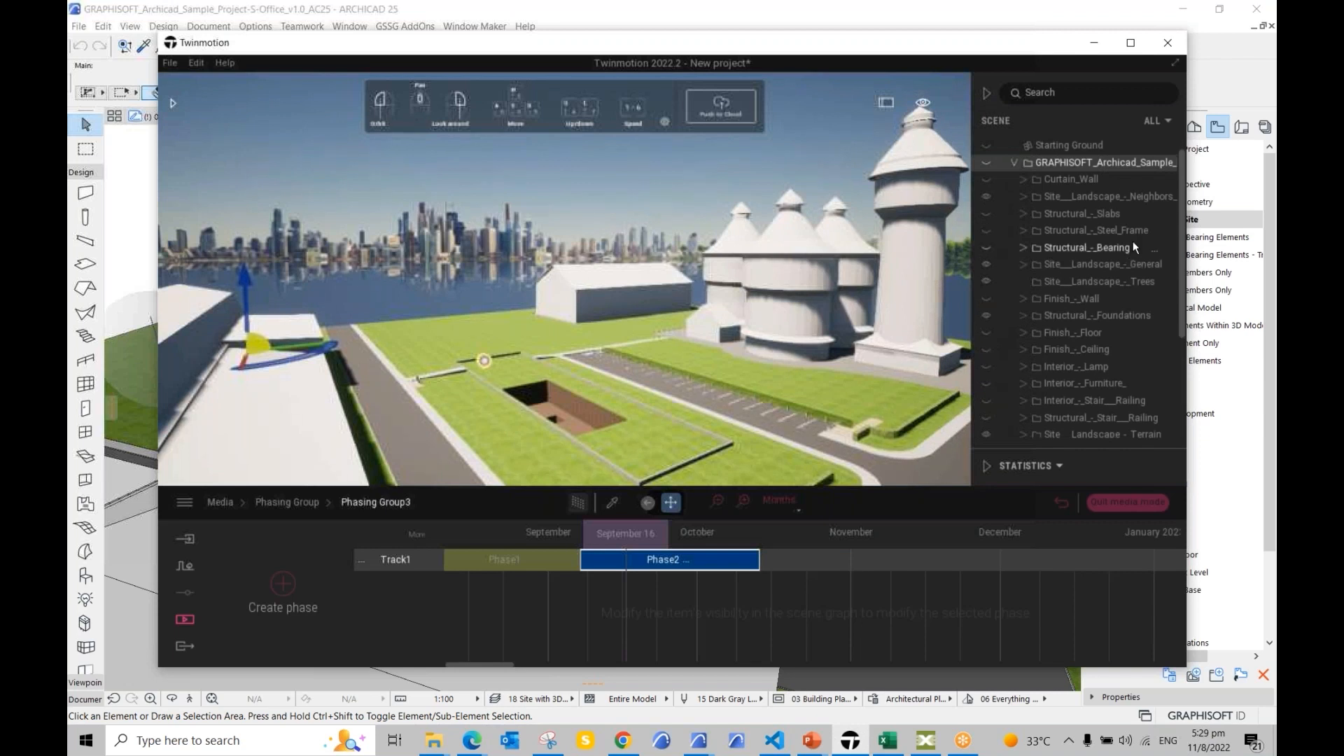
{"action": "left_click", "coordinate": [987, 214]}
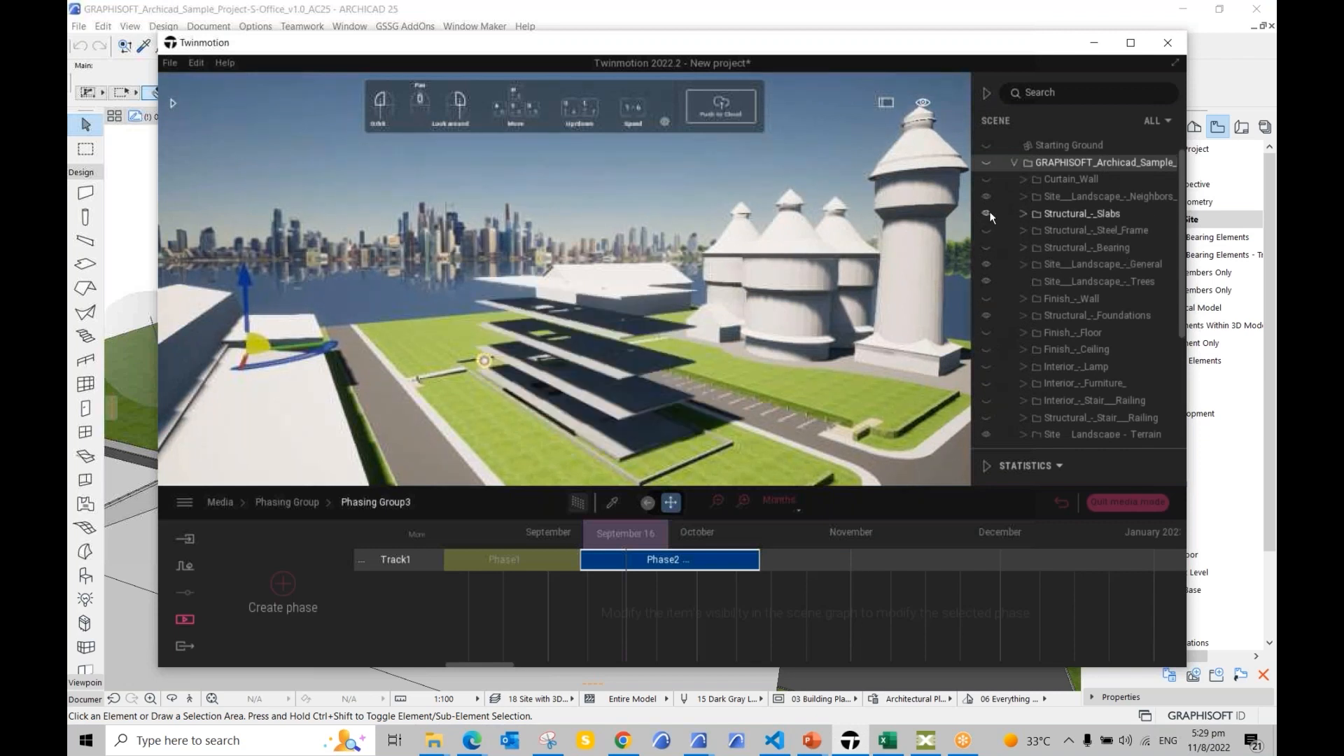
{"action": "left_click", "coordinate": [987, 213]}
{"action": "left_click", "coordinate": [1022, 215]}
{"action": "scroll", "coordinate": [1066, 266], "scroll_direction": "down", "scroll_amount": 1}
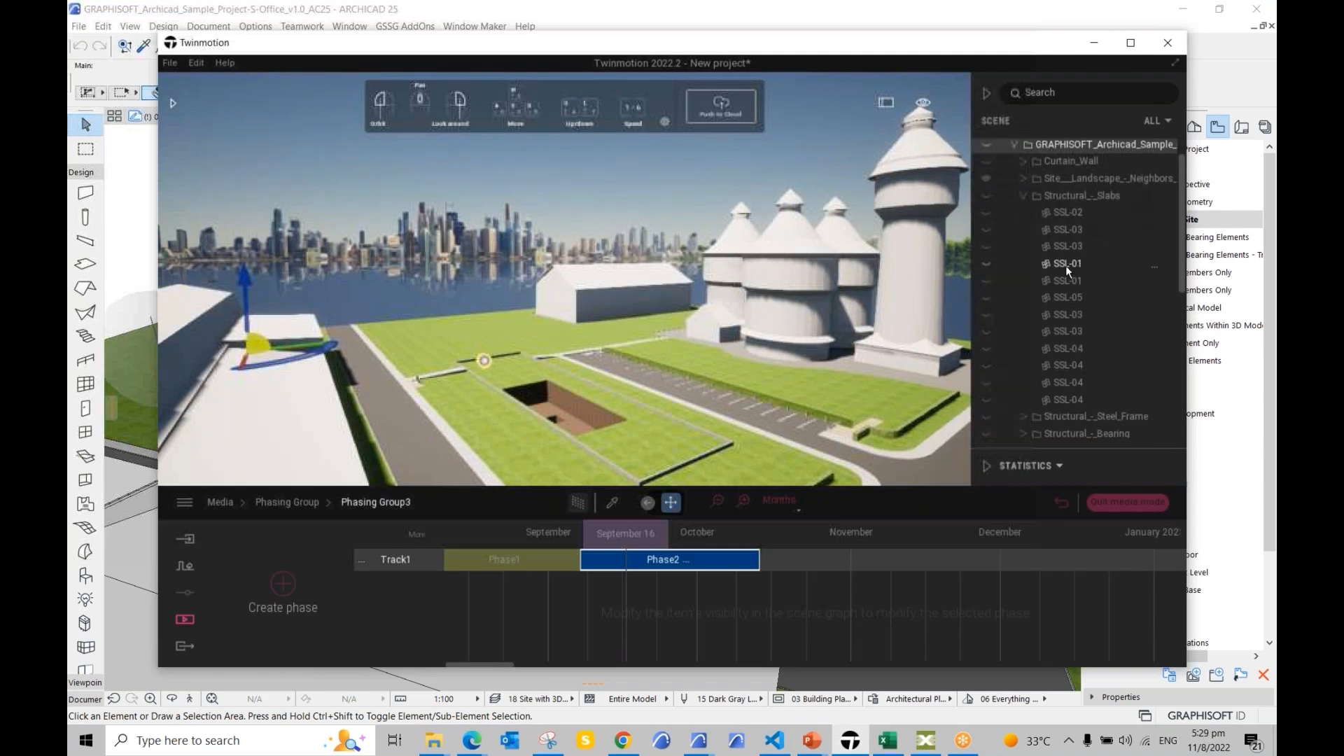
{"action": "left_click", "coordinate": [1066, 263]}
{"action": "left_click", "coordinate": [986, 263]}
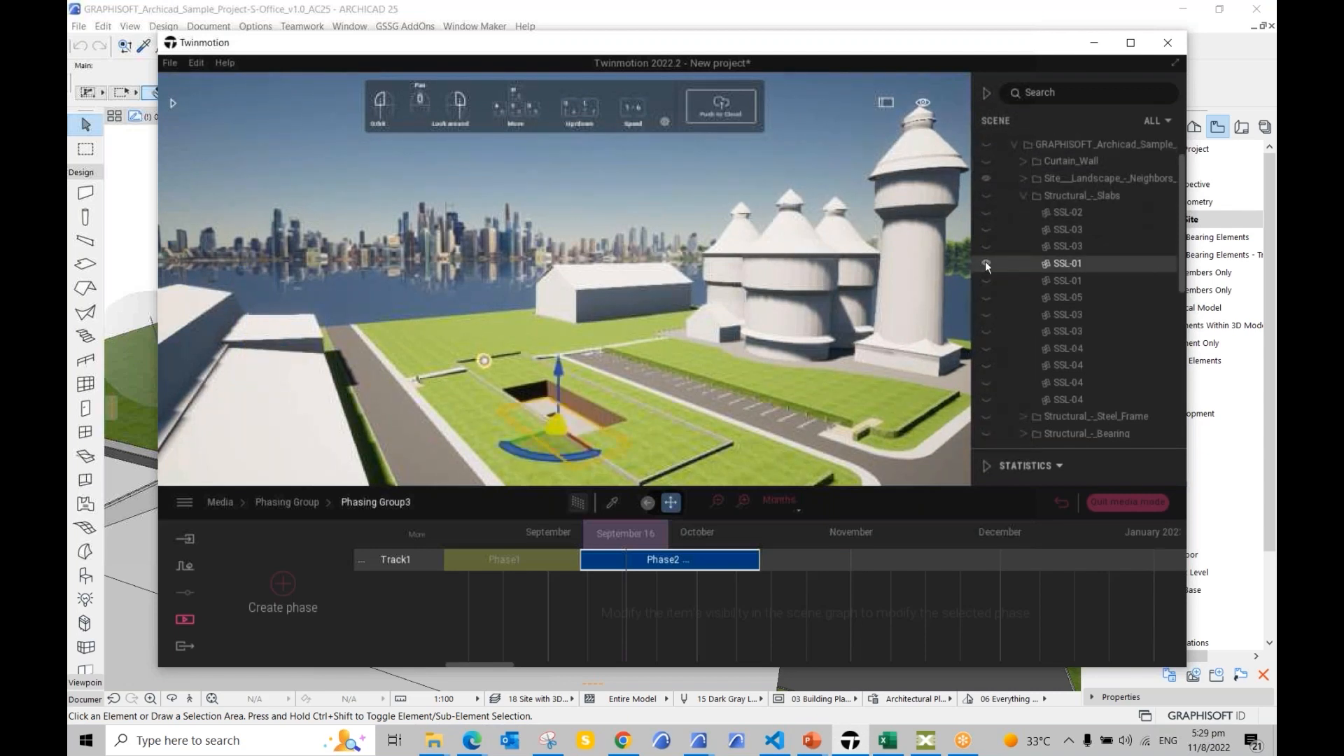
Step: Show the Finish_-_Wall pieces FW-02 and FW-03 in the trench, orbiting down to check
{"action": "right_click_drag", "start_coordinate": [589, 398], "coordinate": [653, 286]}
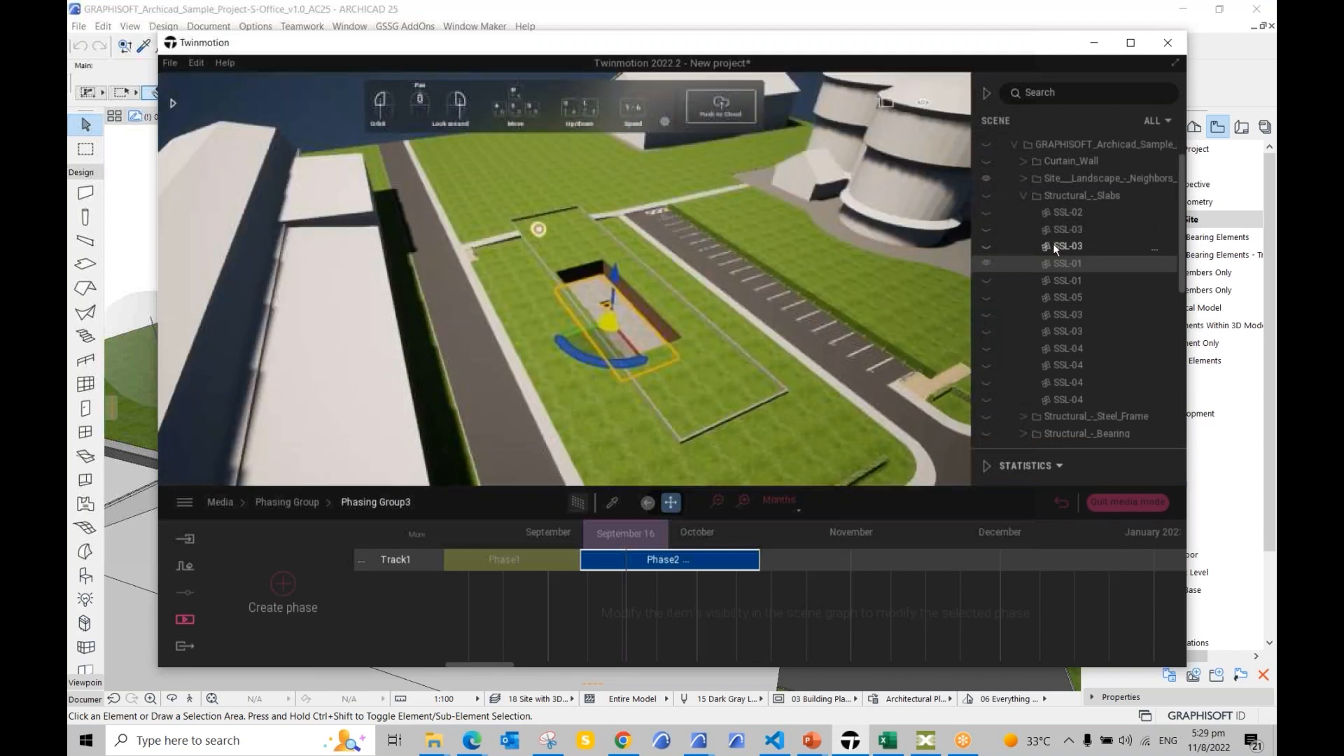
{"action": "left_click", "coordinate": [1023, 196]}
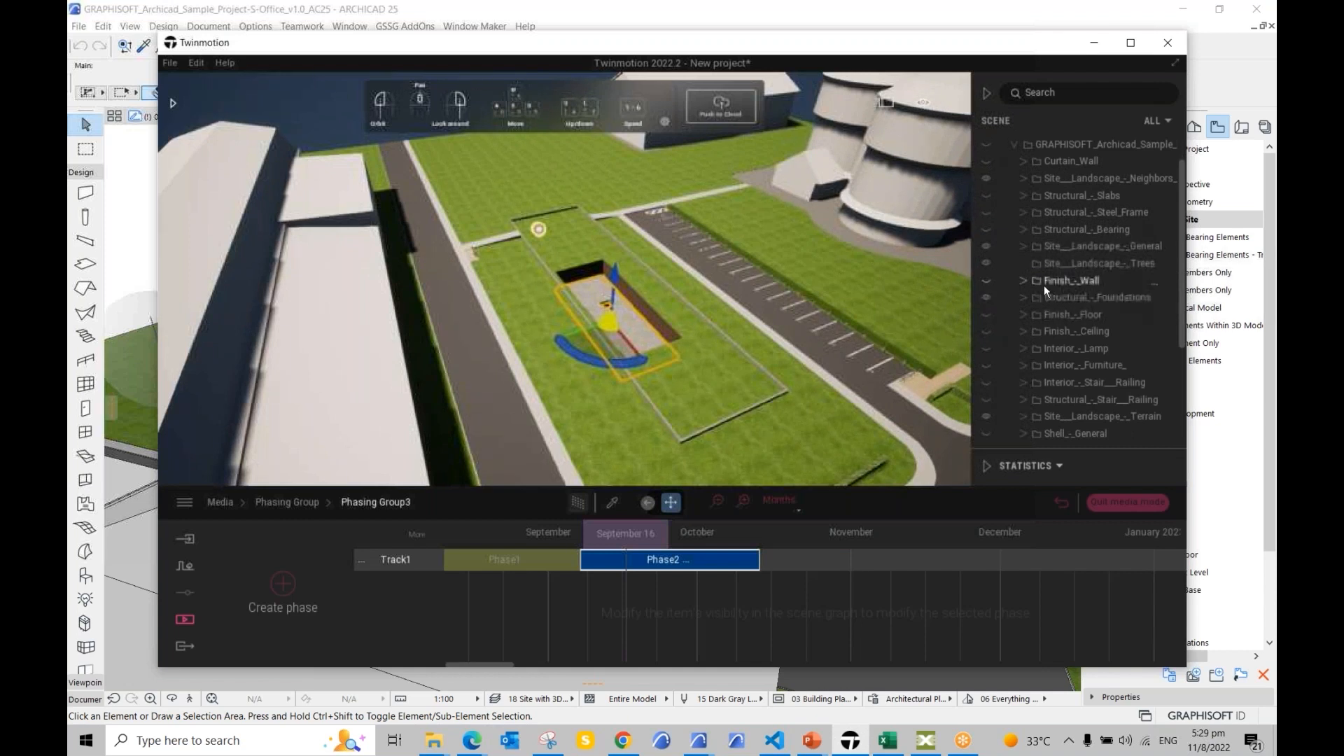
{"action": "left_click", "coordinate": [1025, 281]}
{"action": "left_click", "coordinate": [981, 315]}
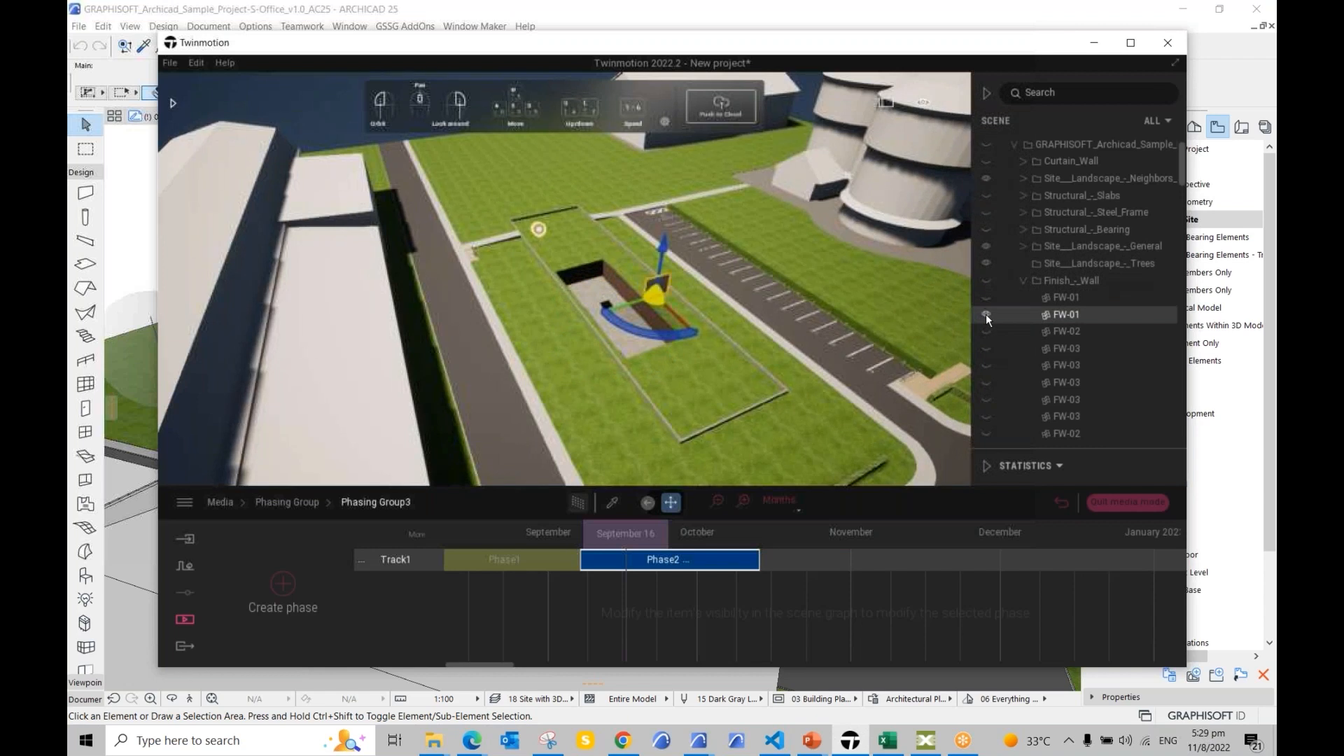
{"action": "left_click", "coordinate": [986, 330]}
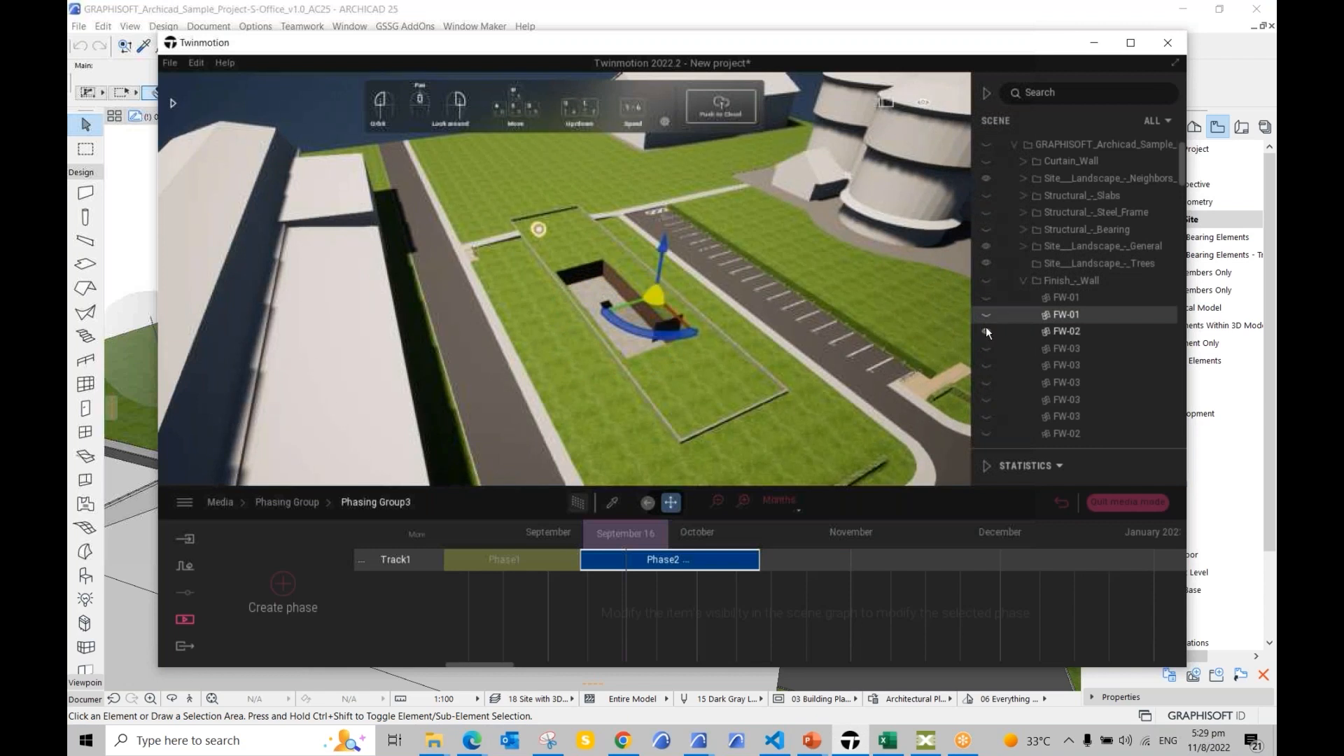
{"action": "left_click", "coordinate": [990, 364]}
{"action": "left_click_drag", "start_coordinate": [695, 375], "coordinate": [679, 323]}
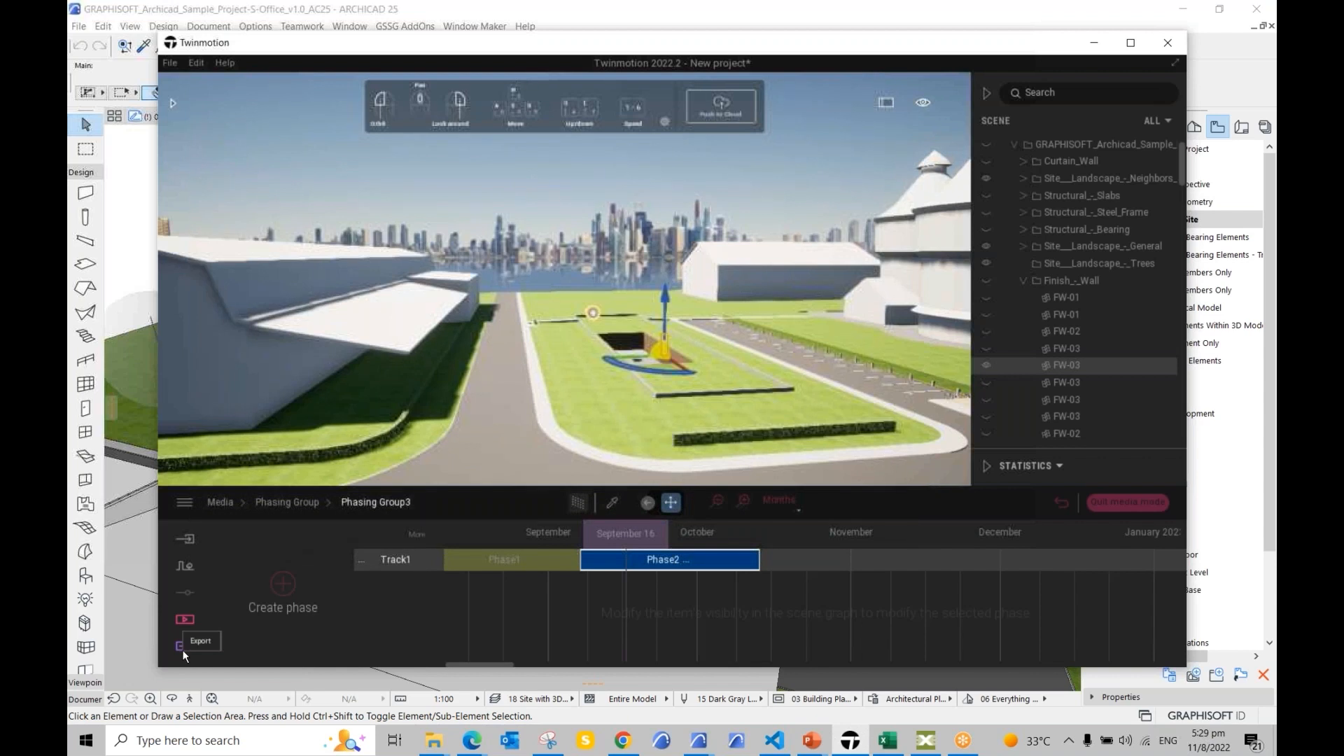
Step: Orbit to a higher angle and reopen Phasing Group3's phase timeline
{"action": "key", "text": "ctrl"}
{"action": "middle_click_drag", "start_coordinate": [527, 384], "coordinate": [595, 434], "text": "shift"}
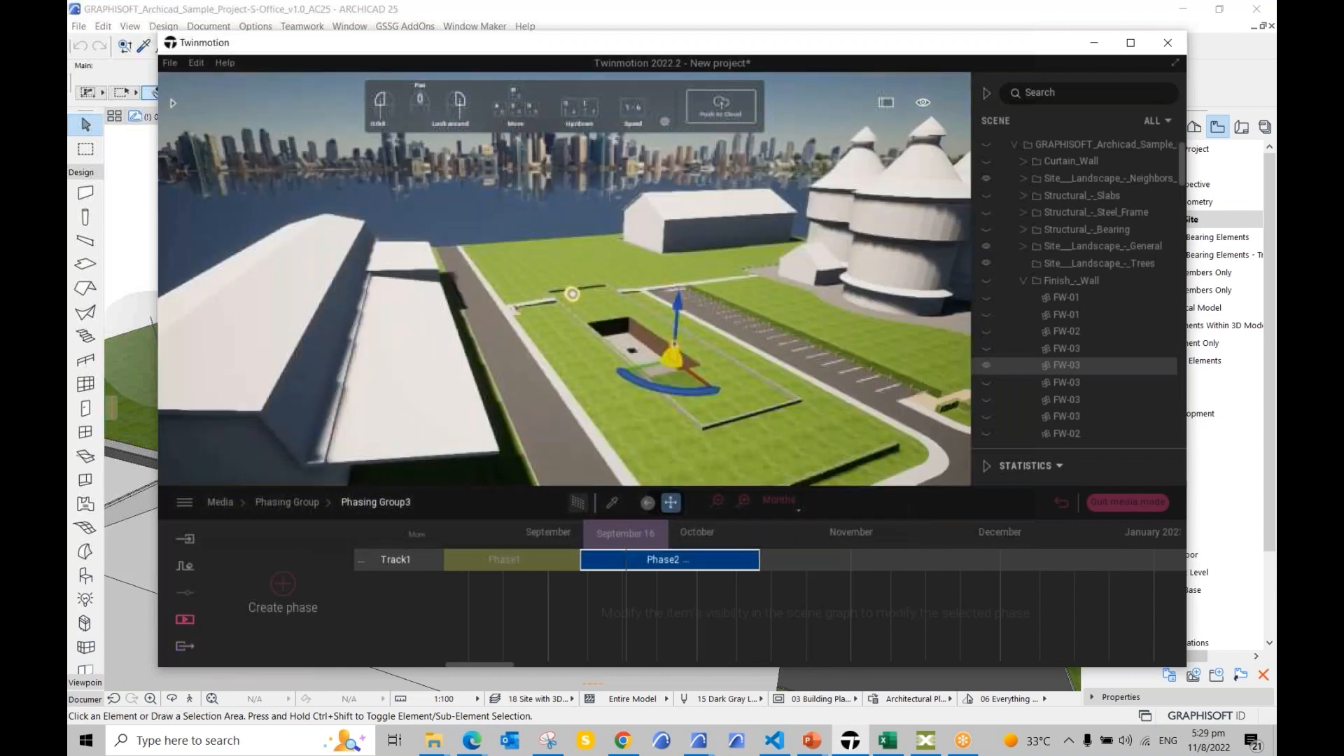
{"action": "left_click", "coordinate": [186, 646]}
{"action": "key", "text": "ctrl"}
{"action": "key", "text": "ctrl"}
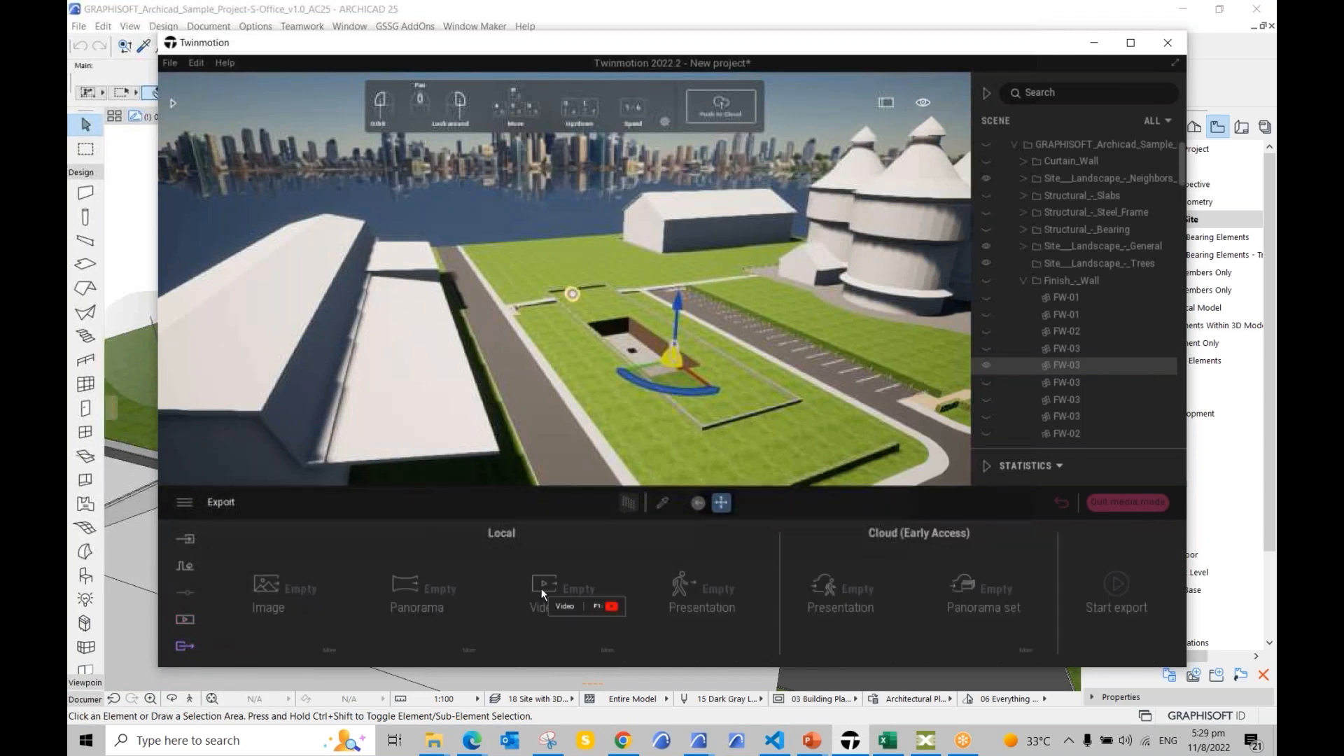
{"action": "left_click", "coordinate": [186, 620]}
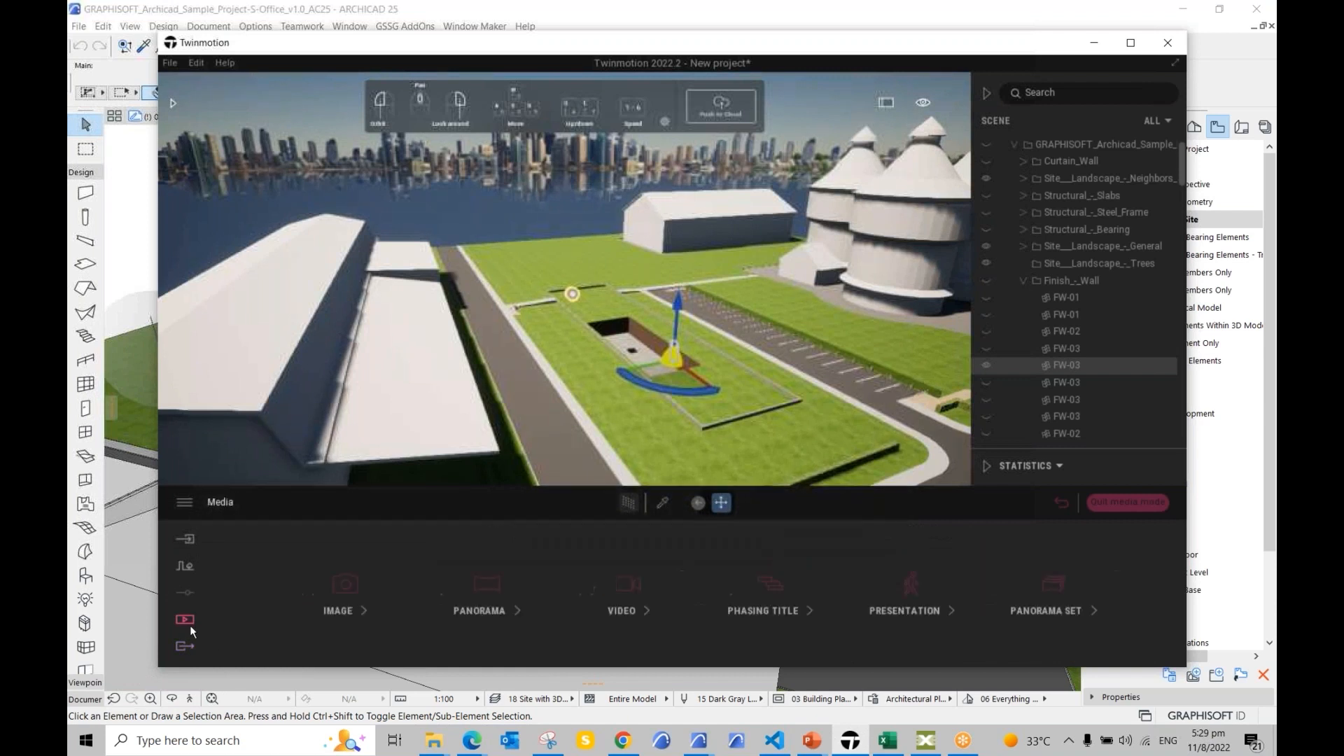
{"action": "left_click", "coordinate": [751, 585]}
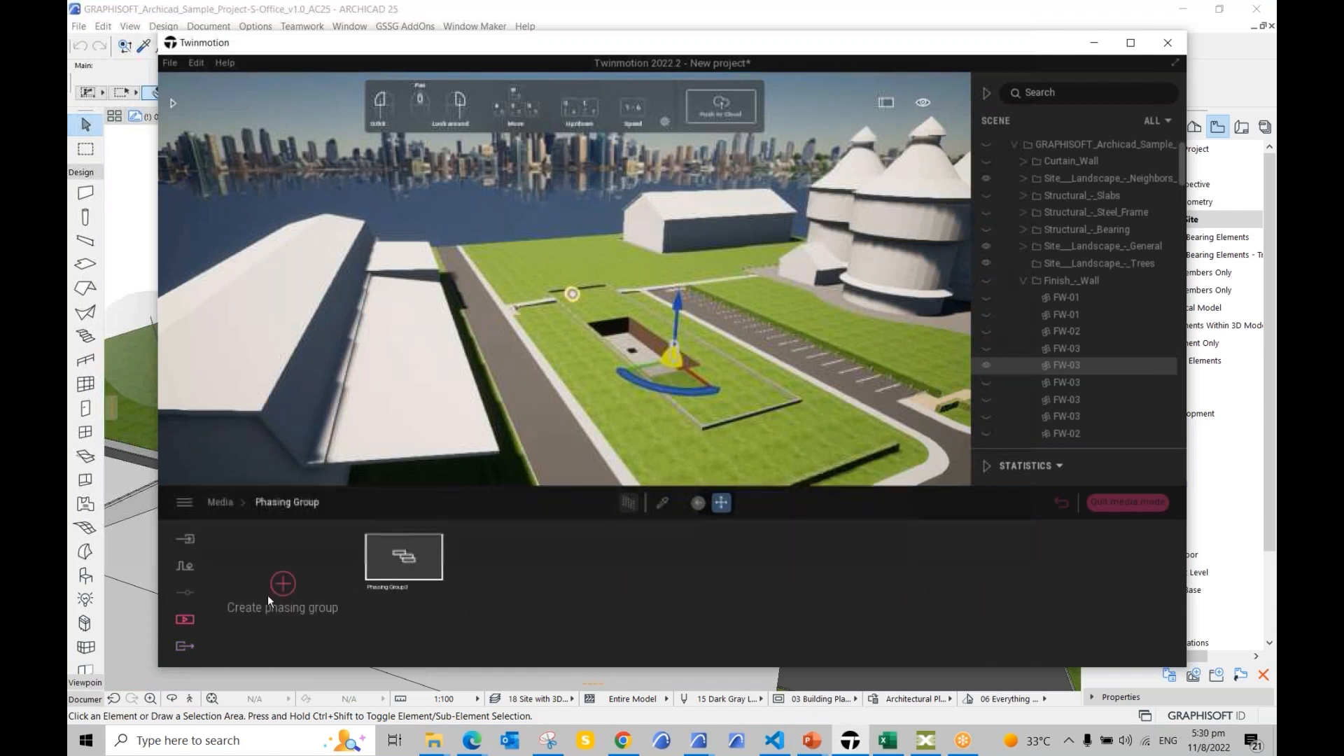
{"action": "left_click", "coordinate": [392, 563]}
Step: Show the completed building, then go to the empty Media Video section
{"action": "left_click", "coordinate": [185, 646]}
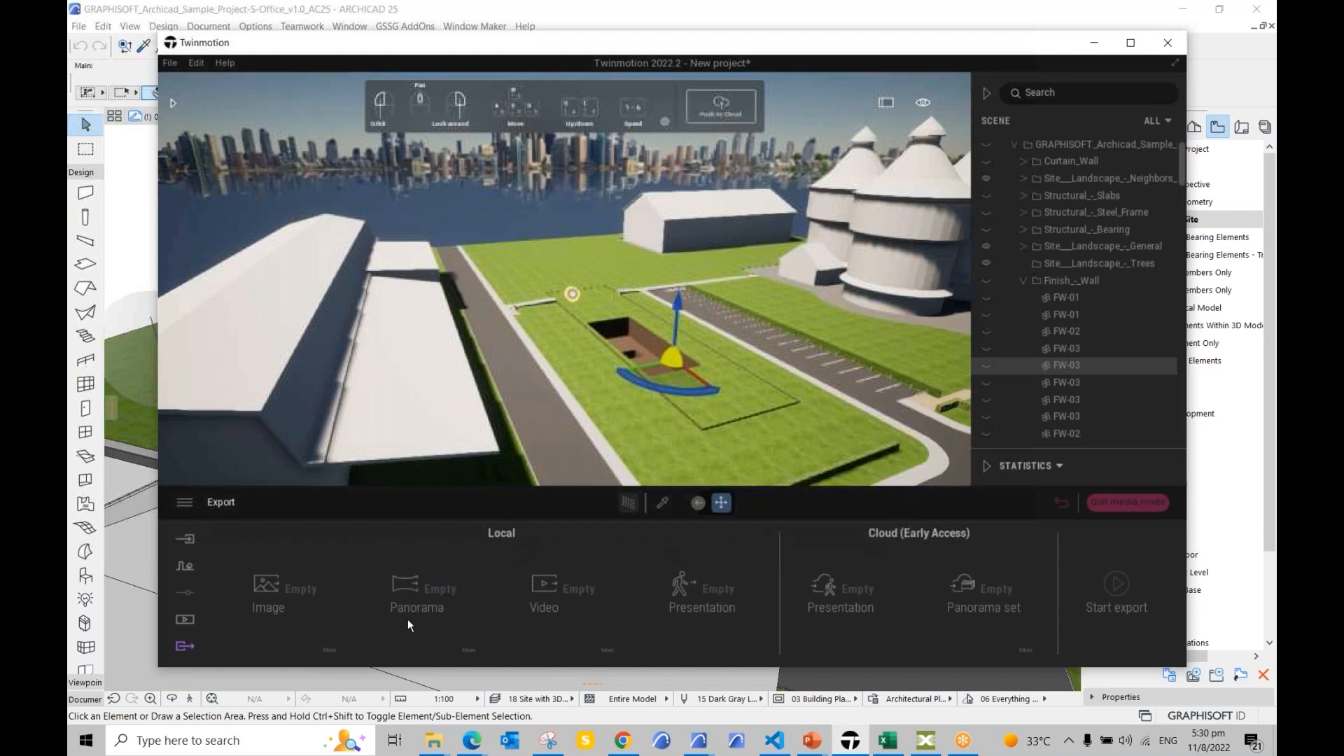
{"action": "left_click", "coordinate": [1128, 502]}
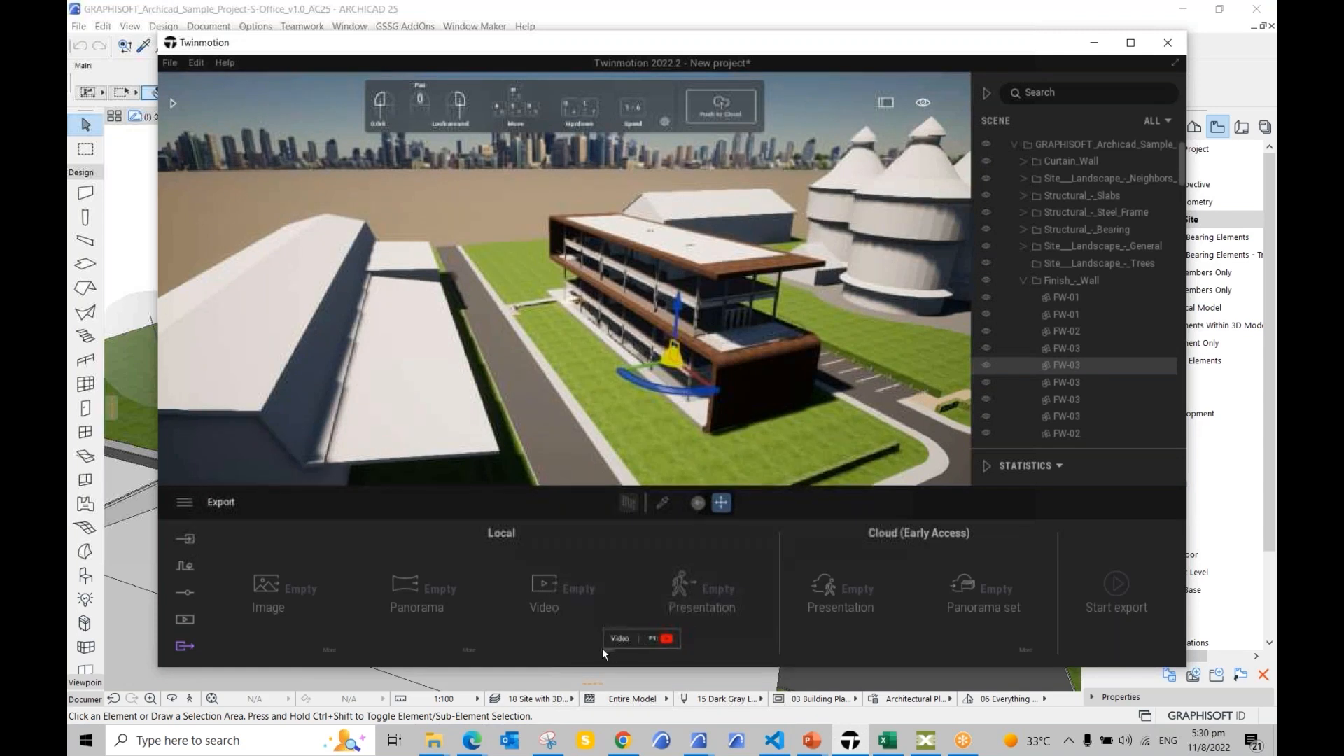
{"action": "left_click", "coordinate": [177, 625]}
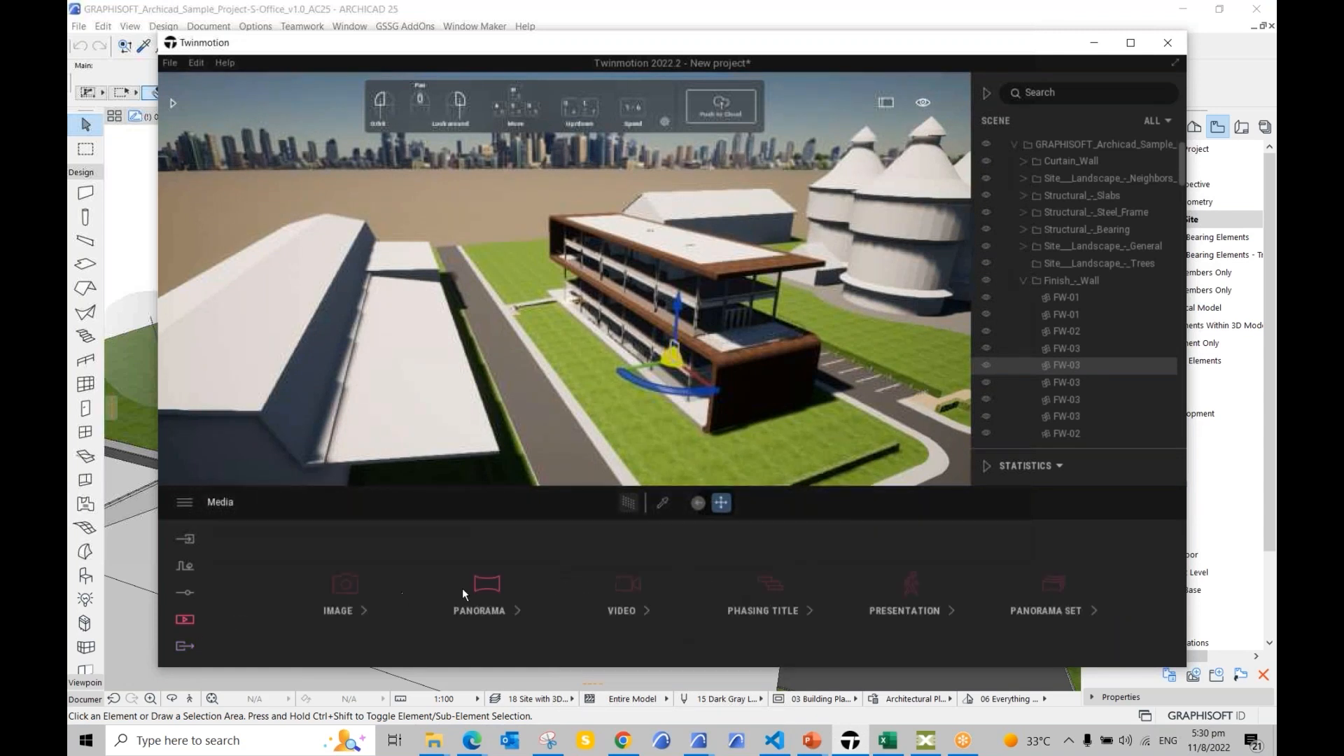
{"action": "left_click", "coordinate": [610, 584]}
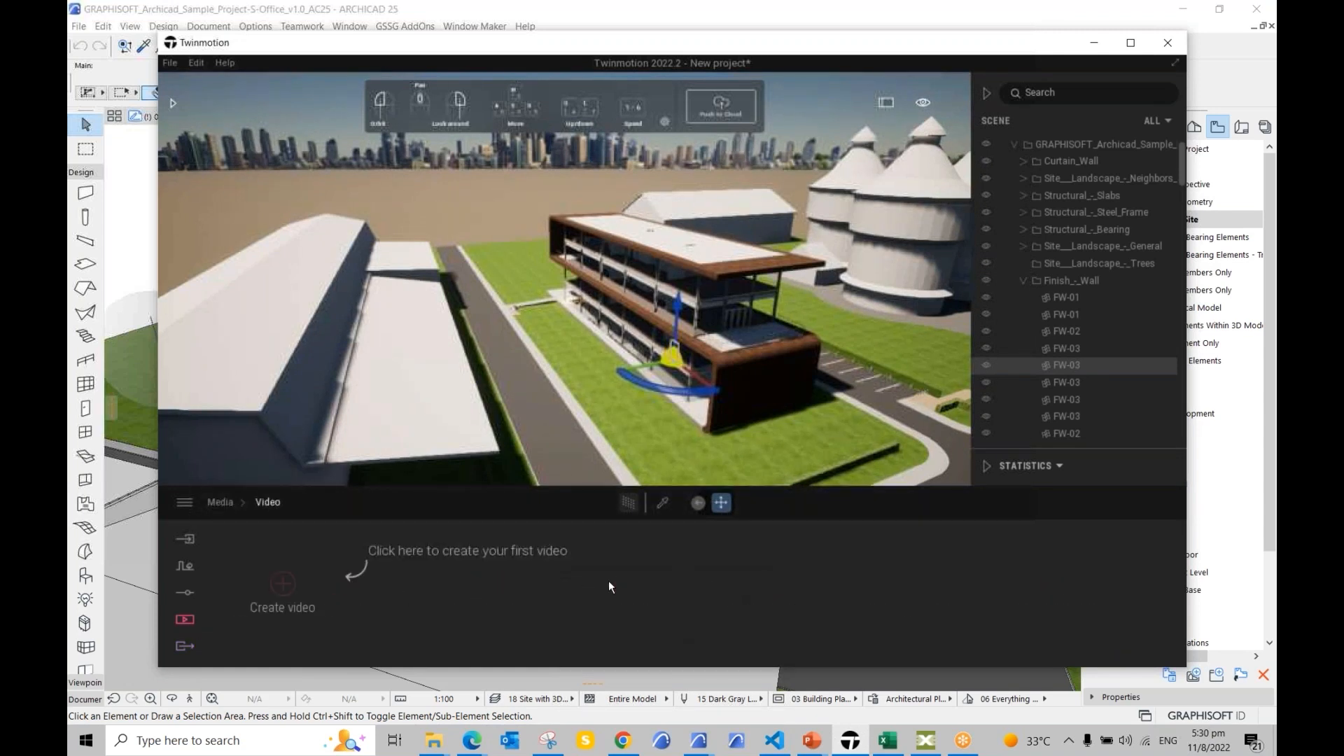
Step: Create Video2 with the current view as its first shot
{"action": "left_click", "coordinate": [279, 584]}
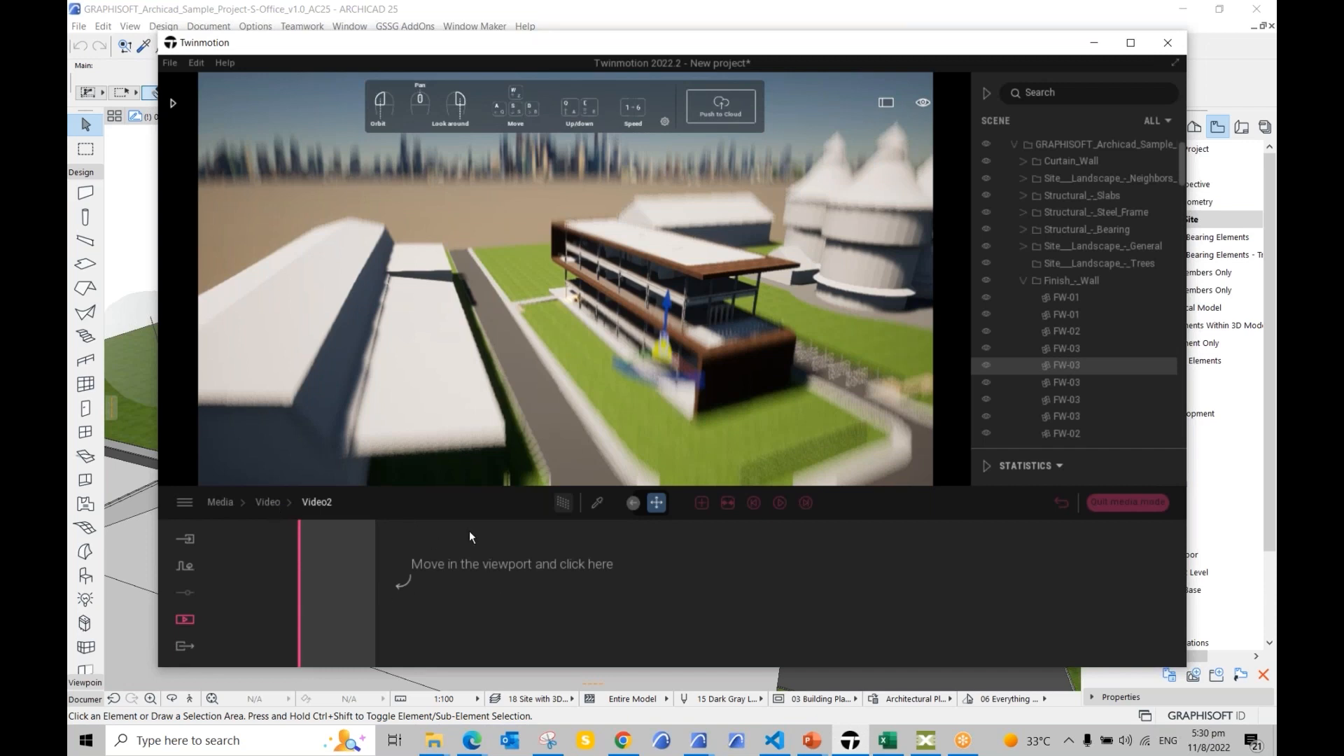
{"action": "left_click", "coordinate": [434, 580]}
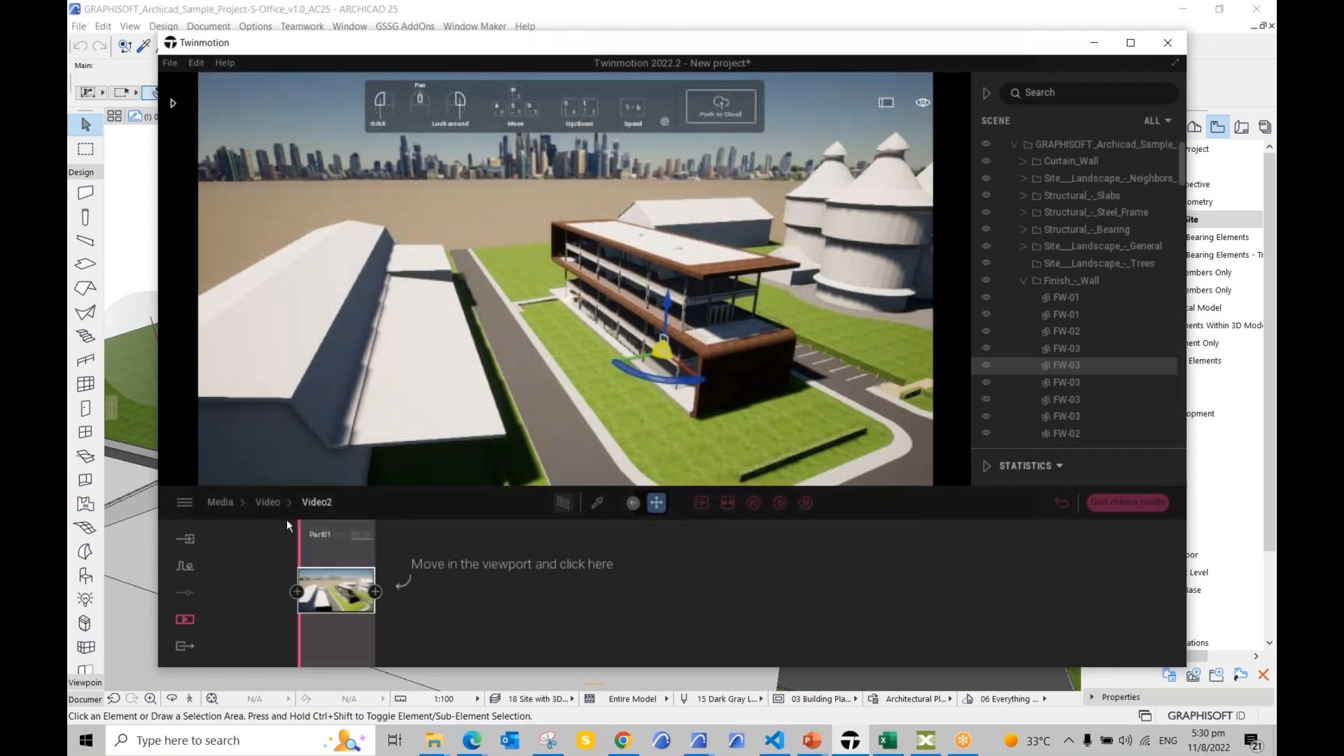
{"action": "left_click", "coordinate": [273, 502]}
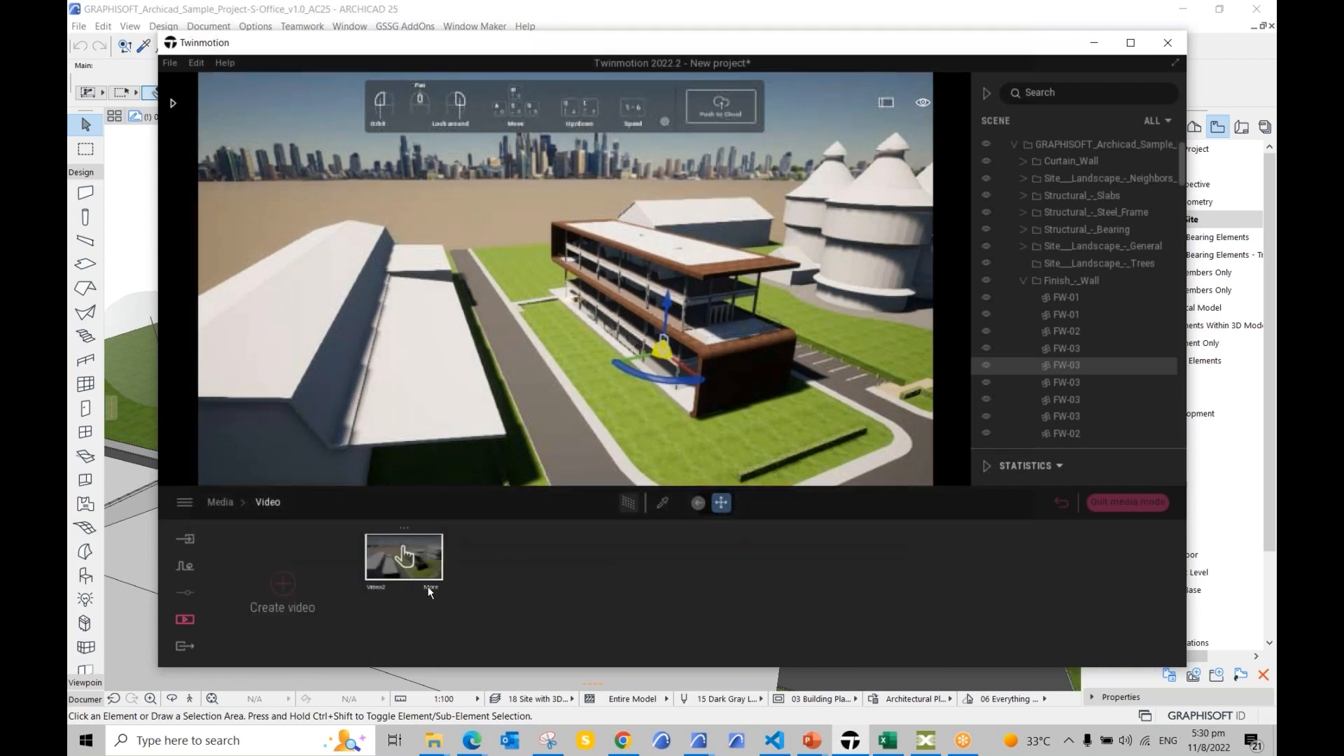
Step: Link Video2 to the phasing group in its settings
{"action": "left_click", "coordinate": [429, 590]}
{"action": "left_click", "coordinate": [794, 592]}
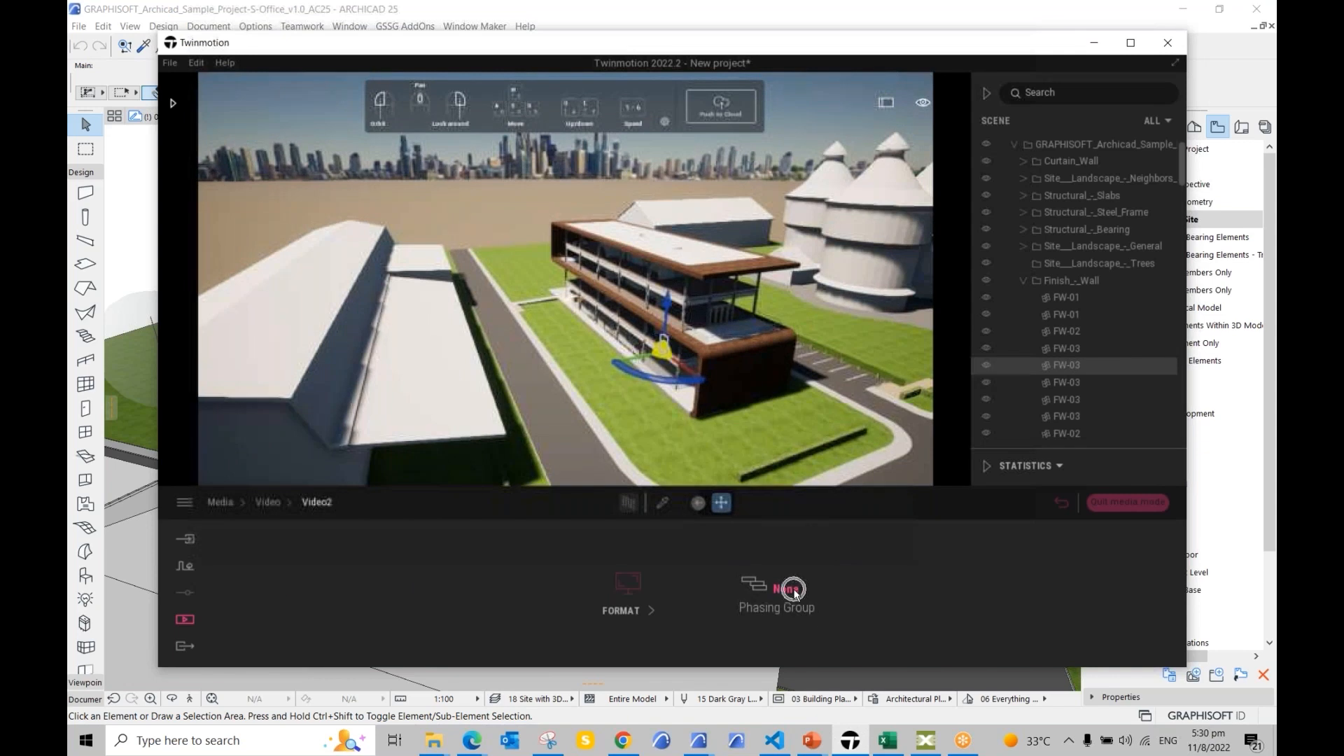
{"action": "left_click", "coordinate": [805, 532]}
{"action": "left_click", "coordinate": [182, 626]}
{"action": "left_click", "coordinate": [267, 502]}
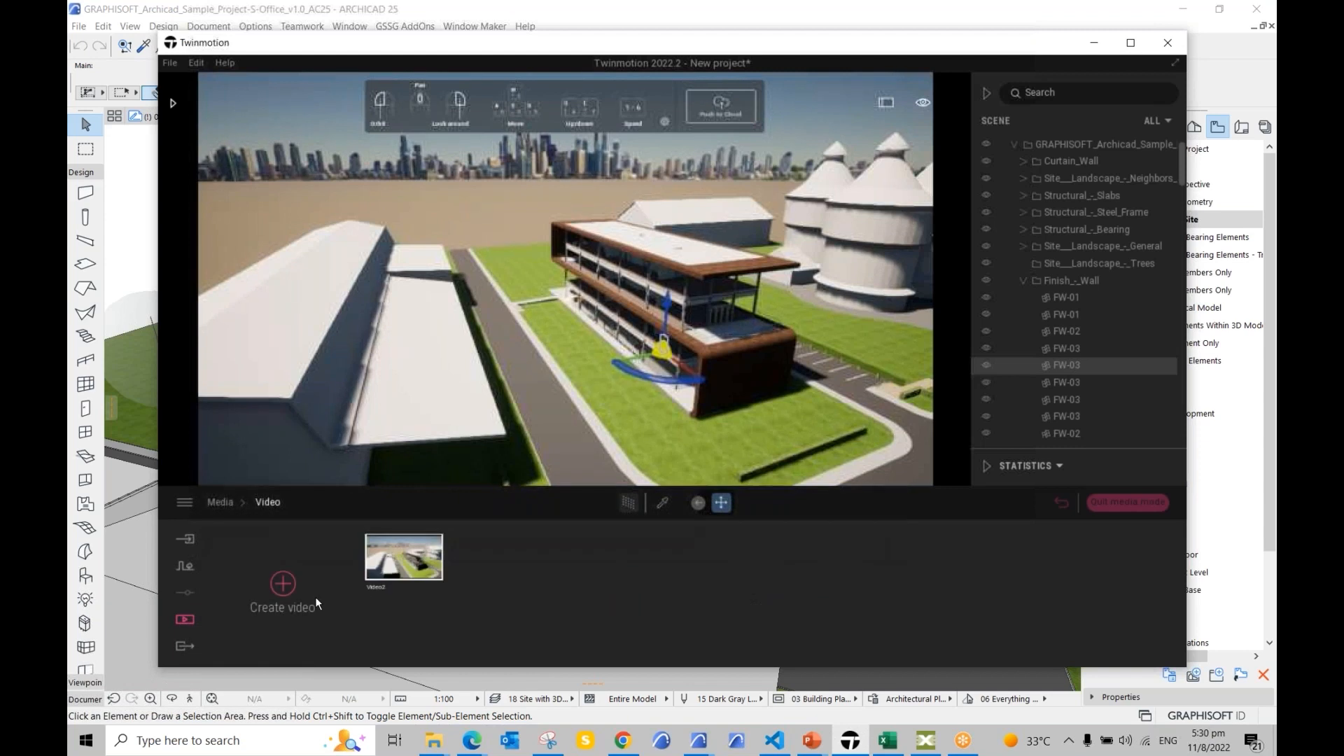
{"action": "left_click", "coordinate": [402, 582]}
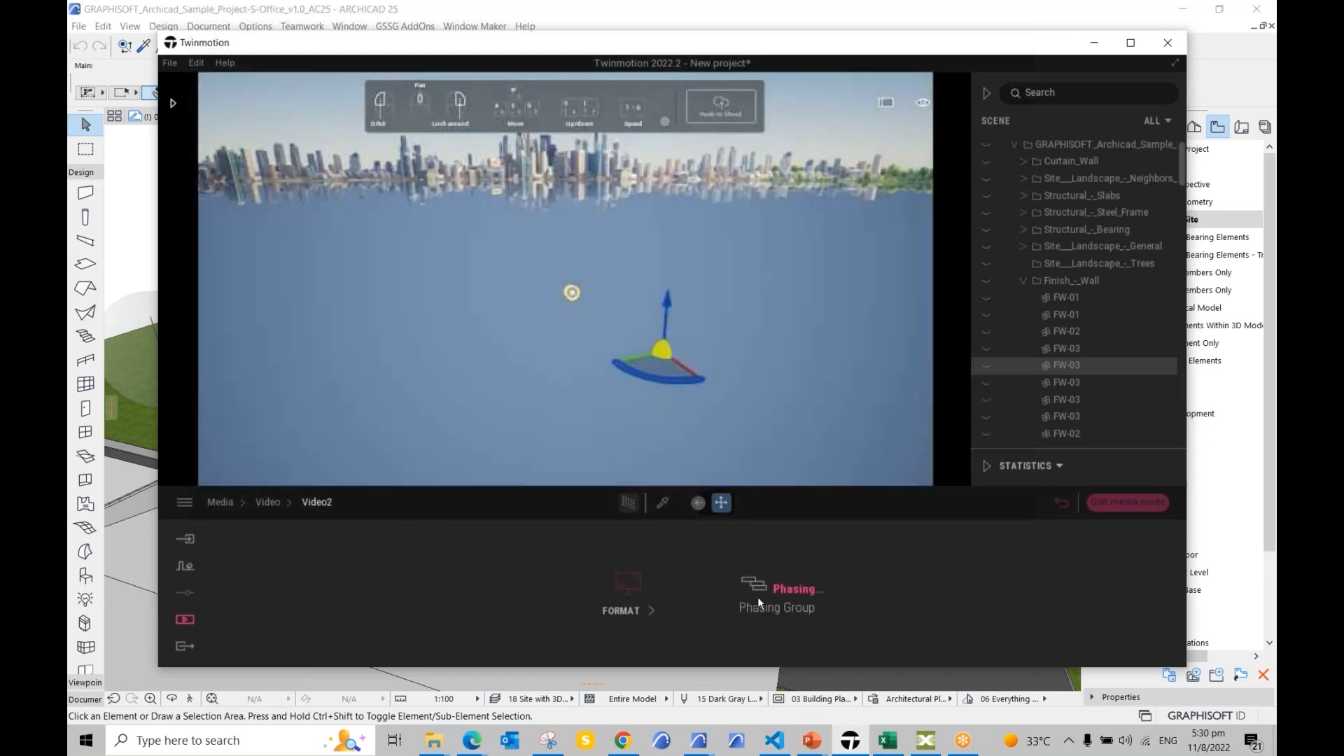
{"action": "left_click", "coordinate": [184, 647]}
Step: Select Video2 for local video export, start export, and cancel the folder selection
{"action": "left_click", "coordinate": [556, 591]}
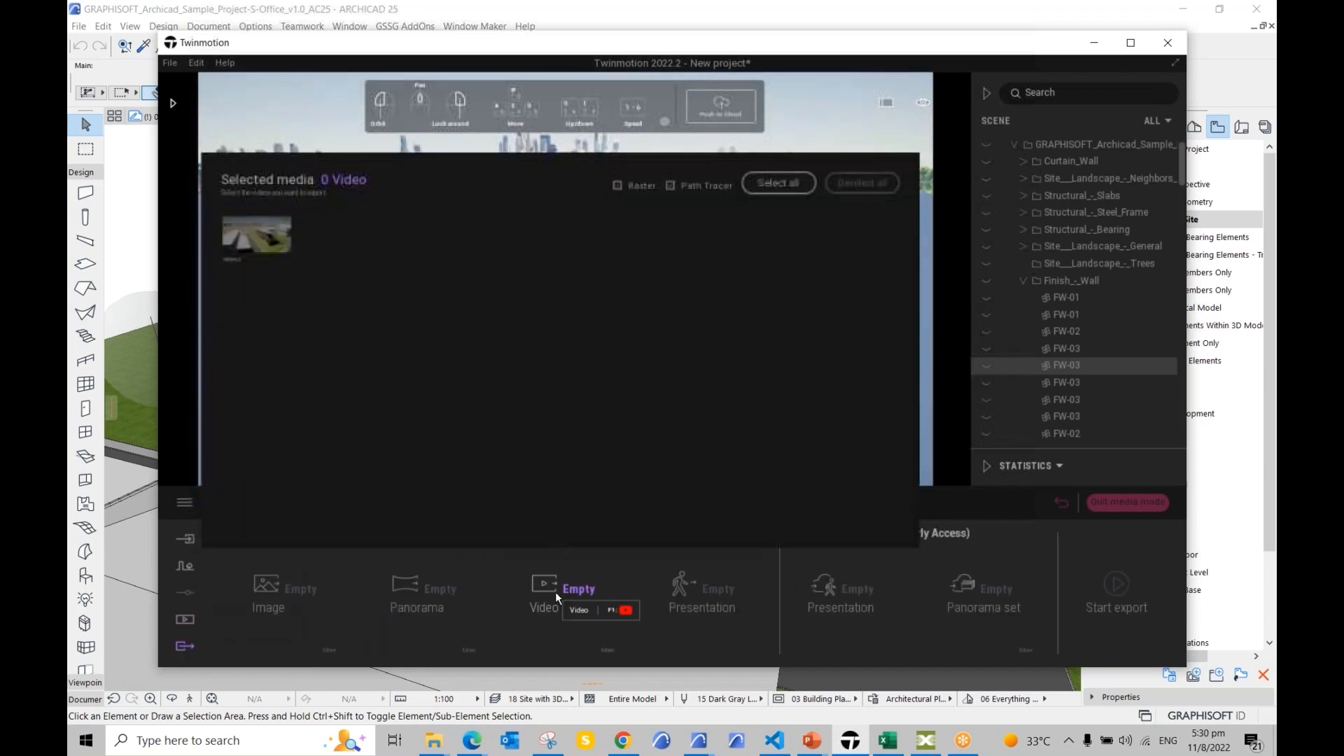
{"action": "left_click", "coordinate": [266, 240]}
{"action": "left_click", "coordinate": [266, 240]}
{"action": "left_click", "coordinate": [790, 186]}
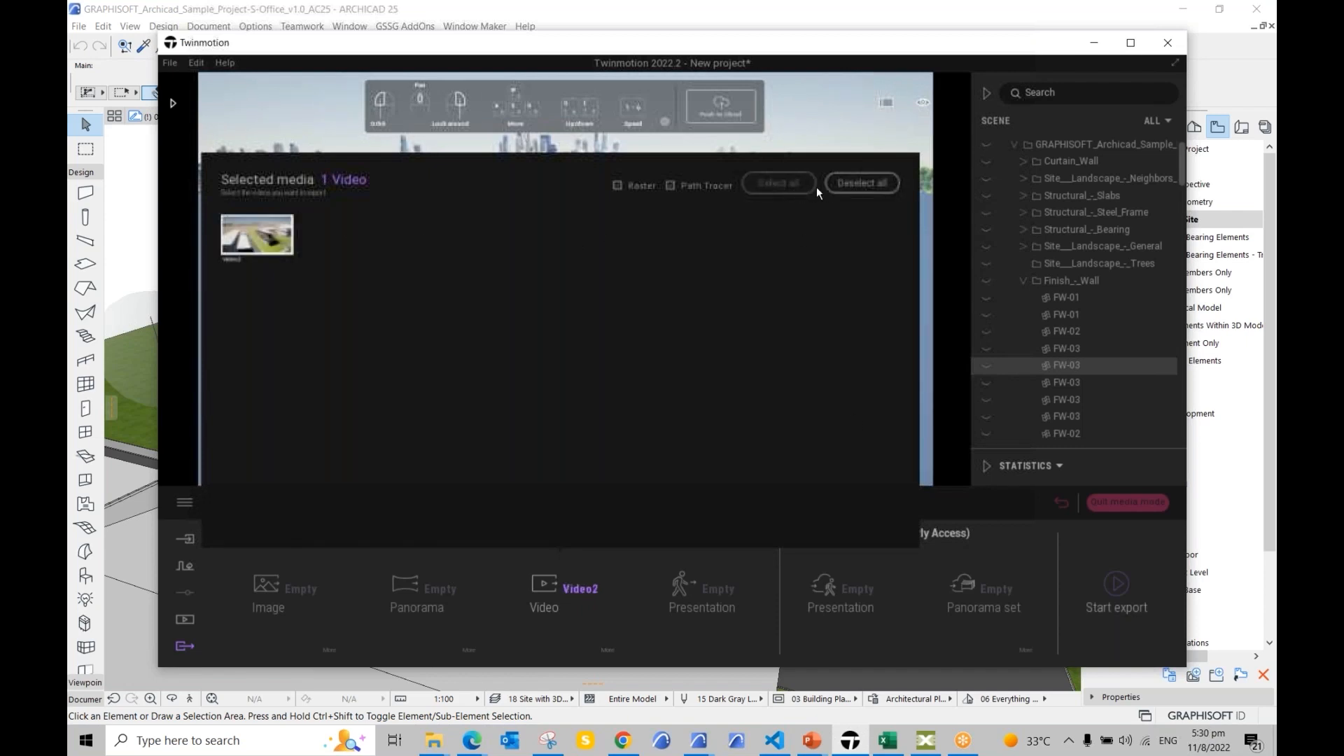
{"action": "left_click", "coordinate": [278, 238]}
{"action": "left_click", "coordinate": [787, 184]}
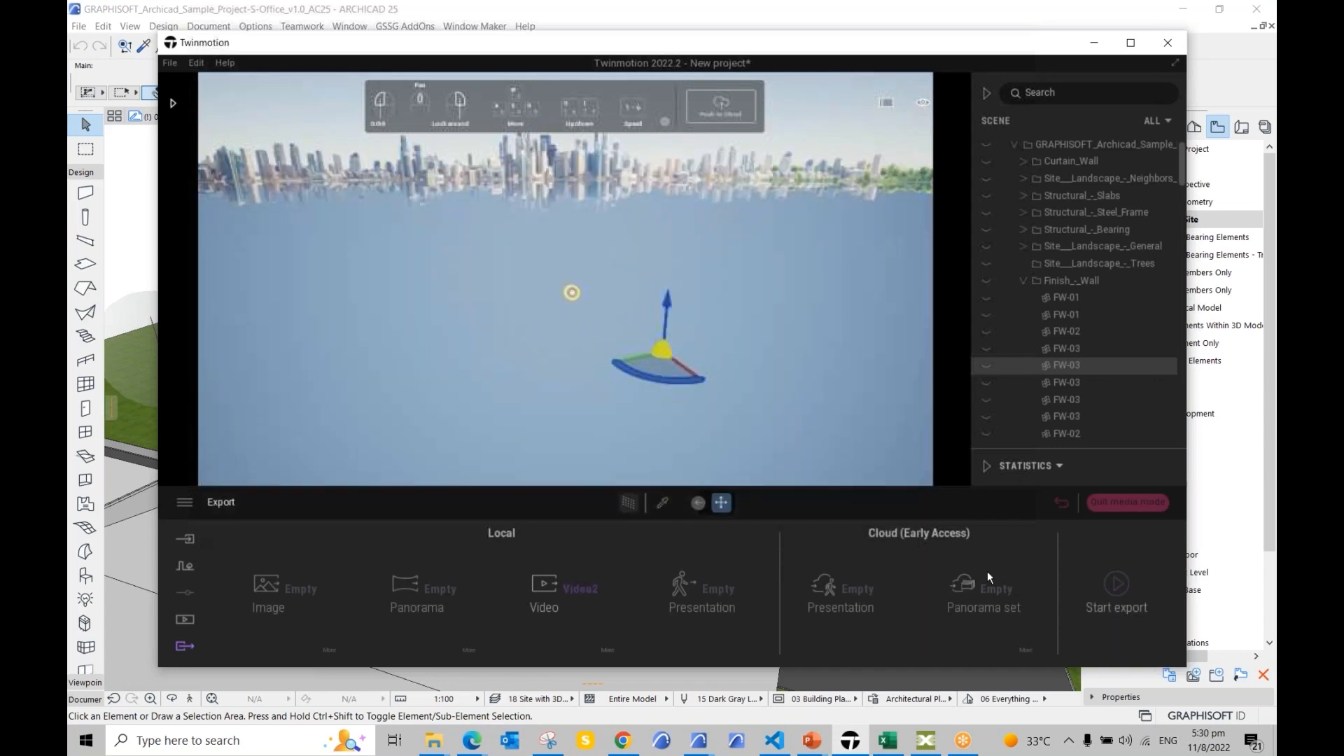
{"action": "left_click", "coordinate": [1122, 589]}
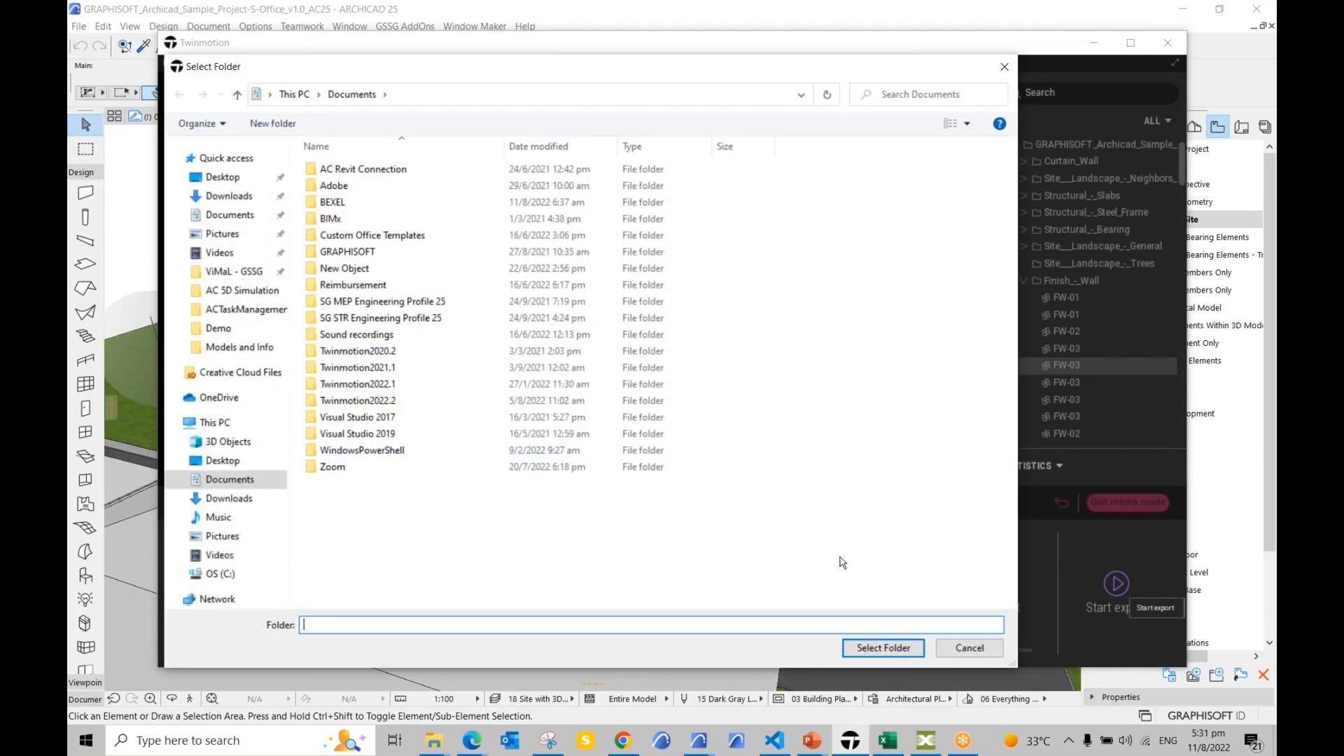
{"action": "left_click", "coordinate": [957, 648]}
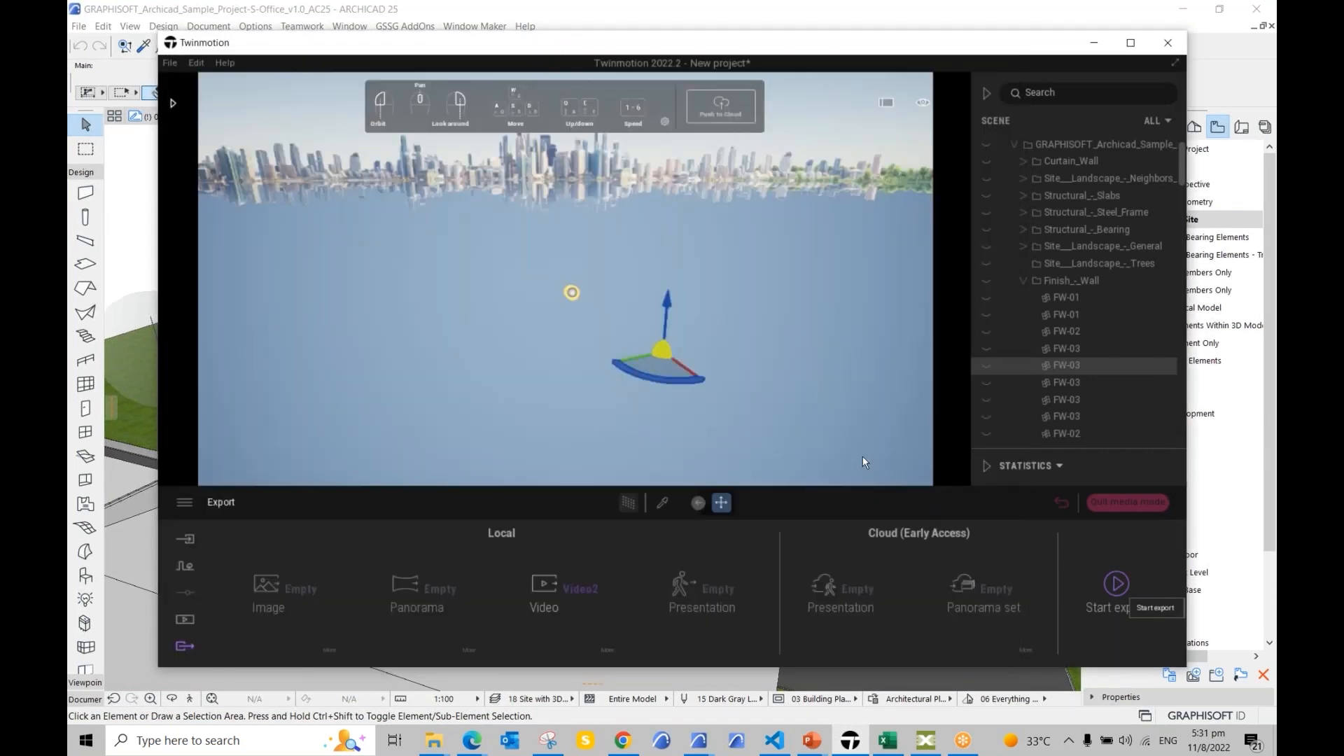
Step: View the Archicad import source, then reopen Phasing Group3 and select Phase2
{"action": "left_click", "coordinate": [184, 621]}
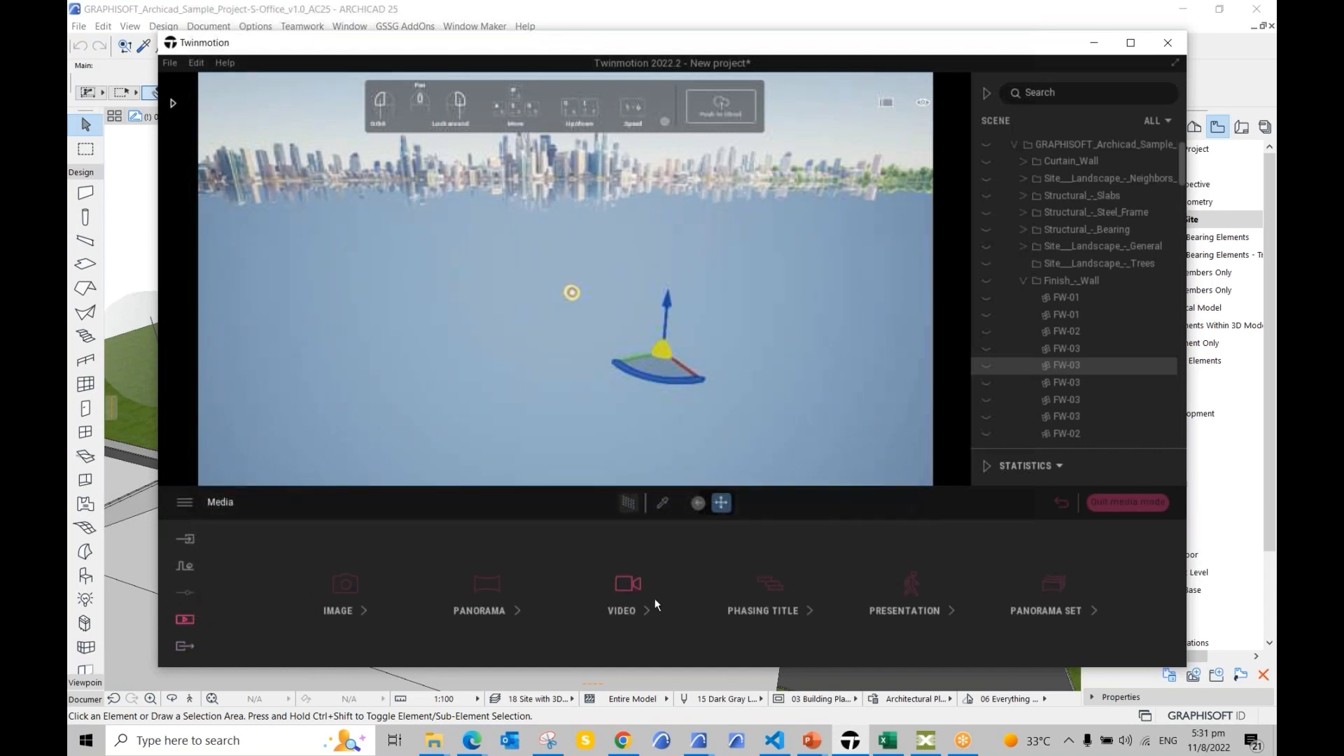
{"action": "left_click", "coordinate": [184, 539]}
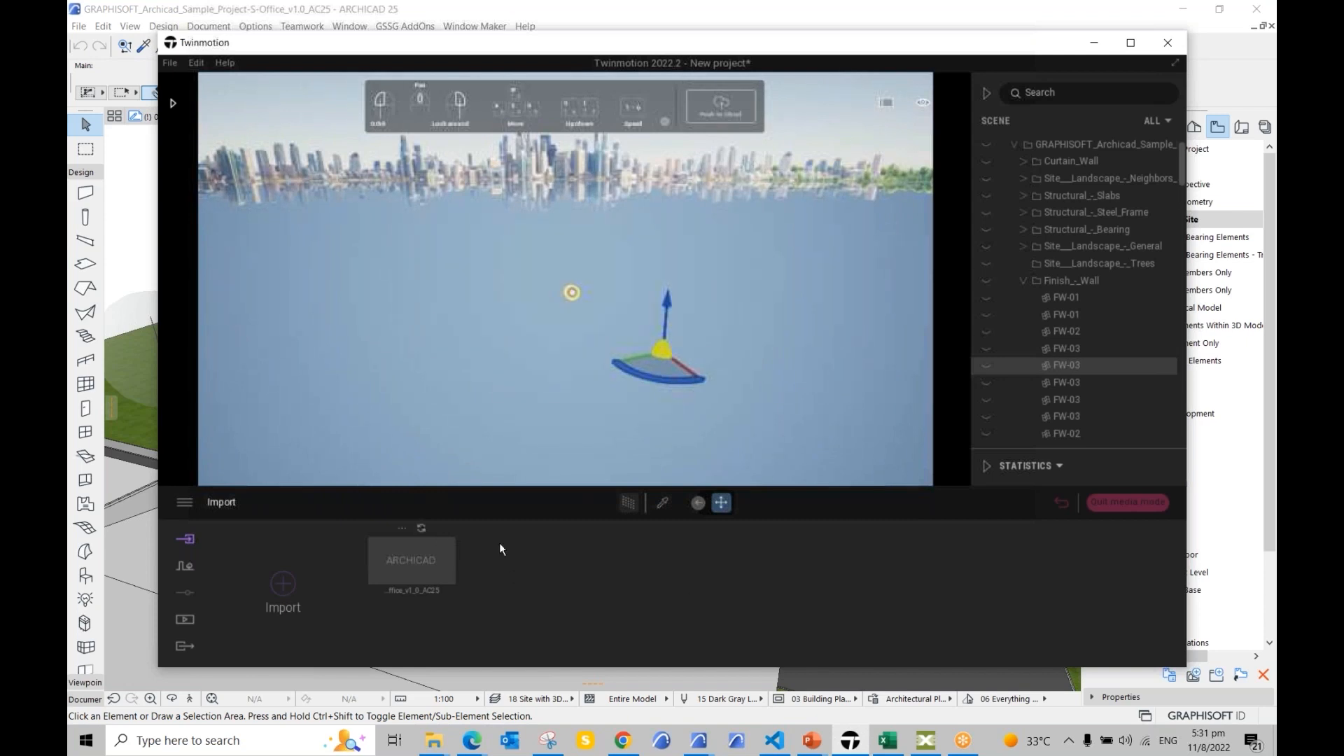
{"action": "left_click", "coordinate": [180, 622]}
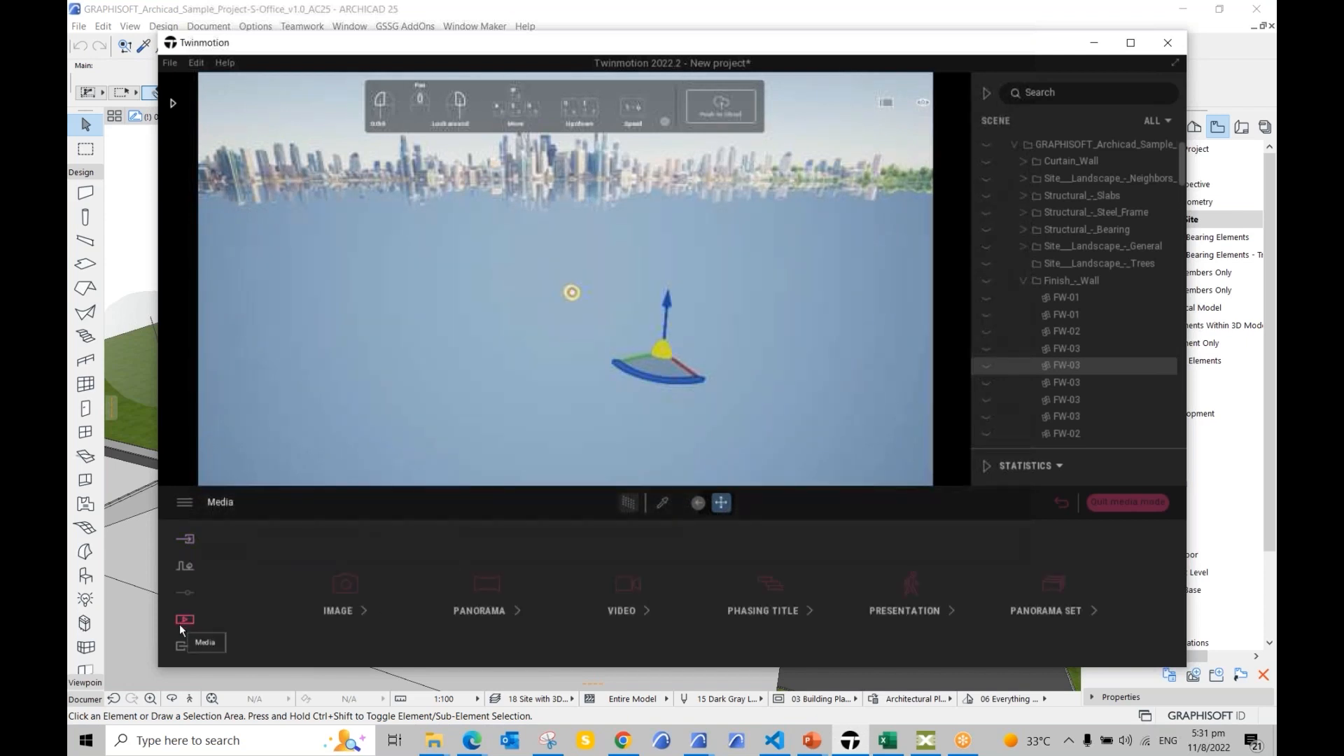
{"action": "left_click", "coordinate": [780, 608]}
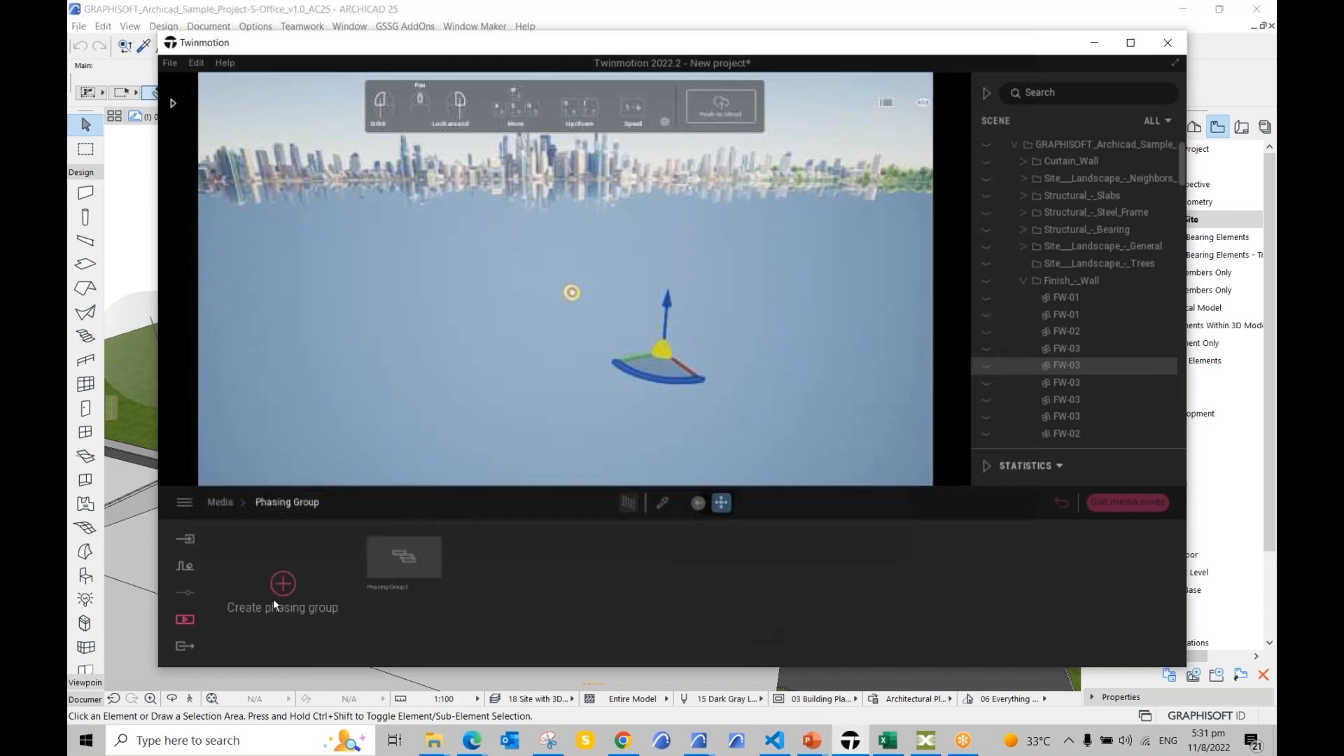
{"action": "left_click", "coordinate": [400, 565]}
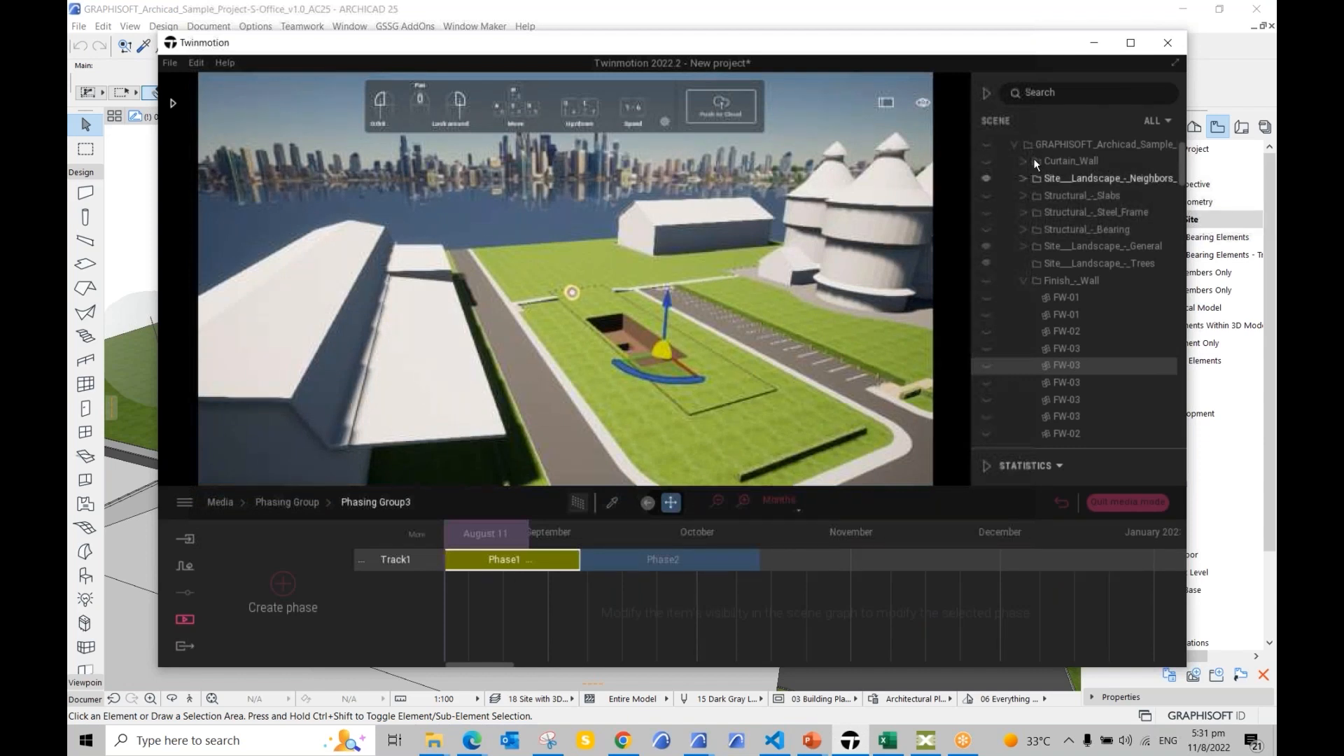
{"action": "left_click", "coordinate": [684, 568]}
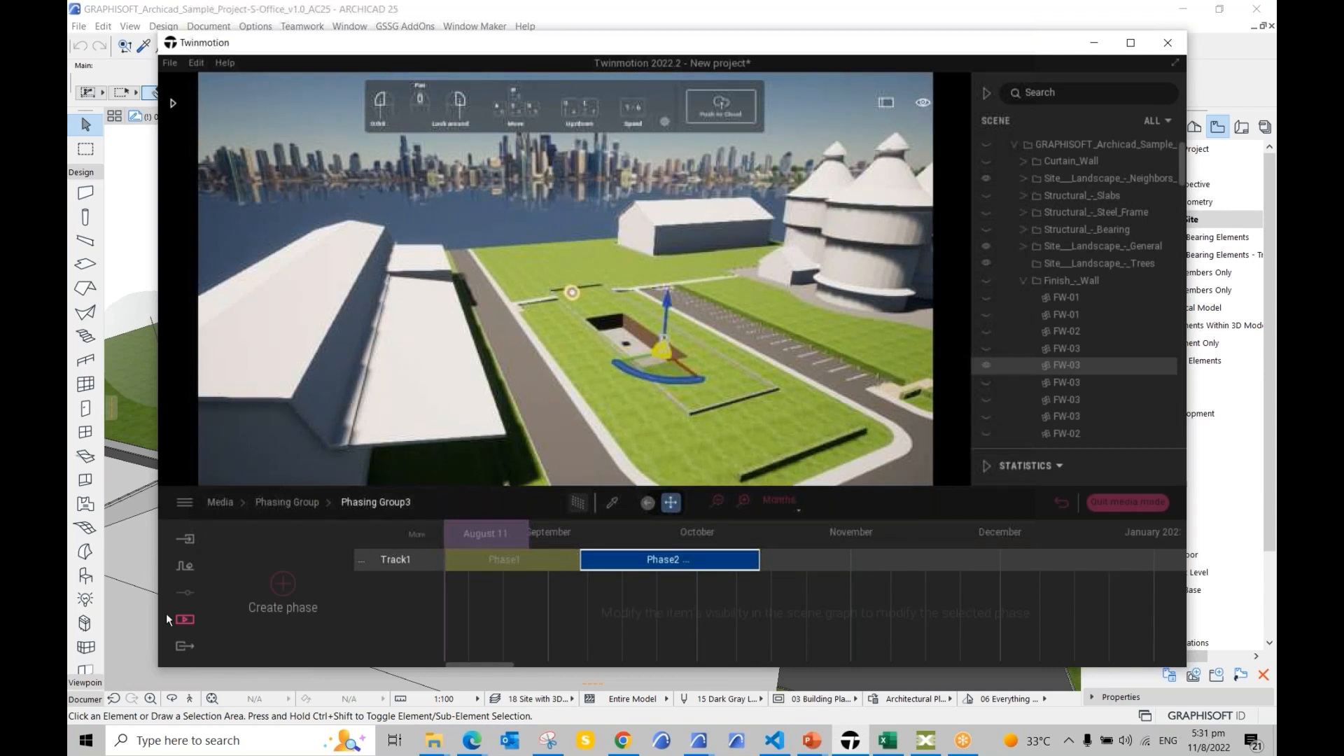
{"action": "left_click", "coordinate": [187, 618]}
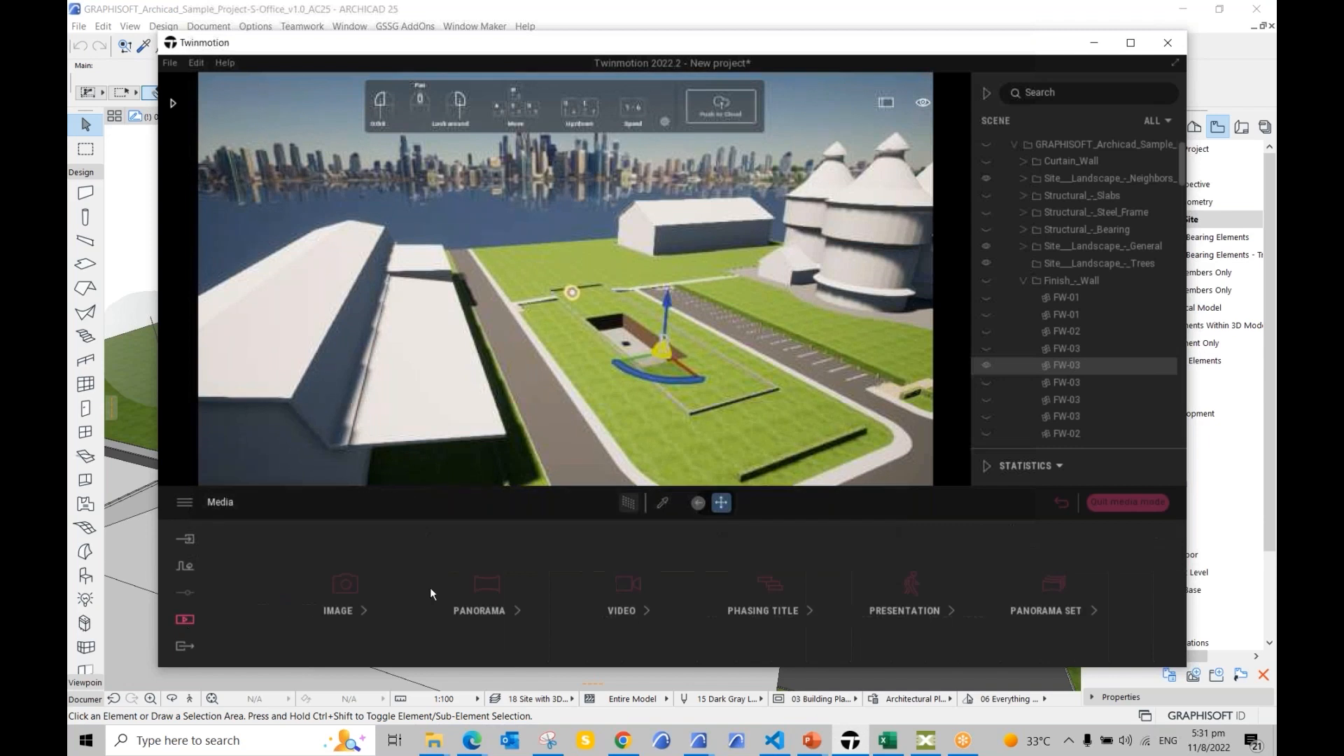
Step: Check Phasing Group in Video2's settings
{"action": "left_click", "coordinate": [629, 599]}
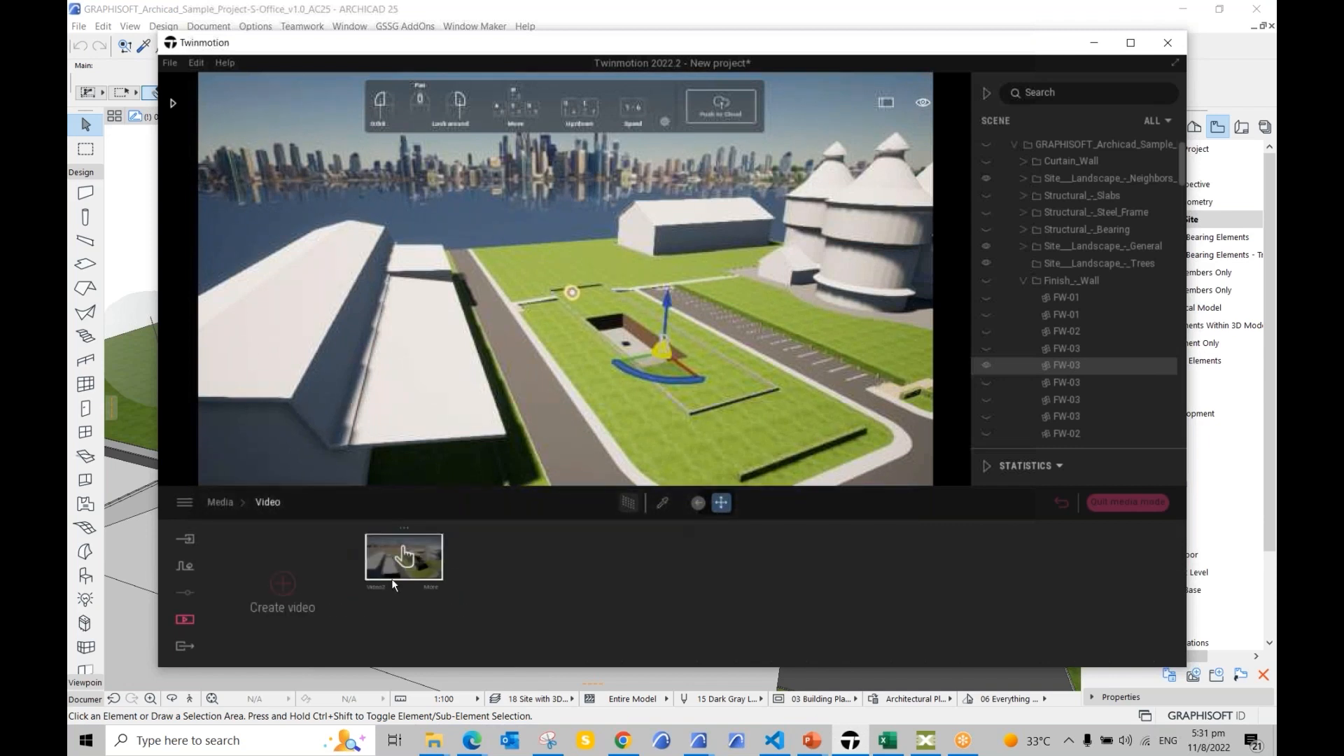
{"action": "left_click", "coordinate": [432, 588]}
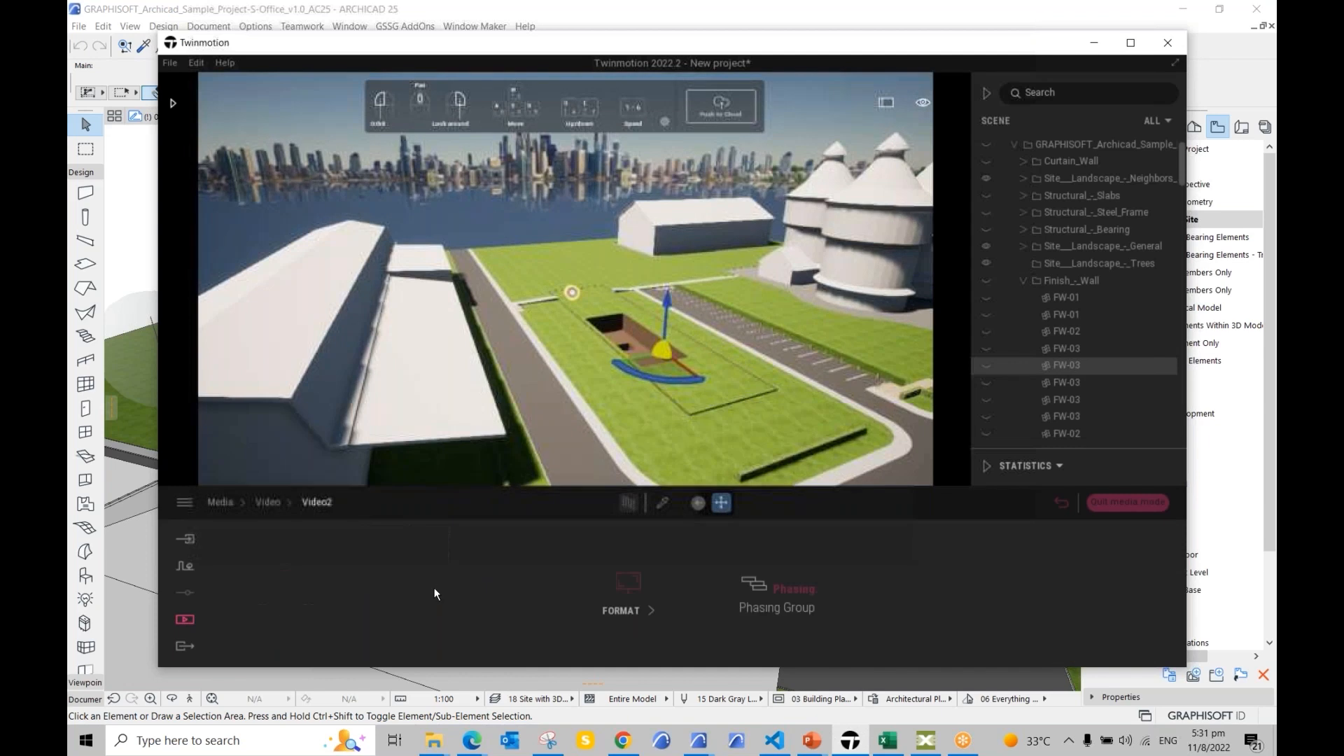
{"action": "left_click", "coordinate": [789, 593]}
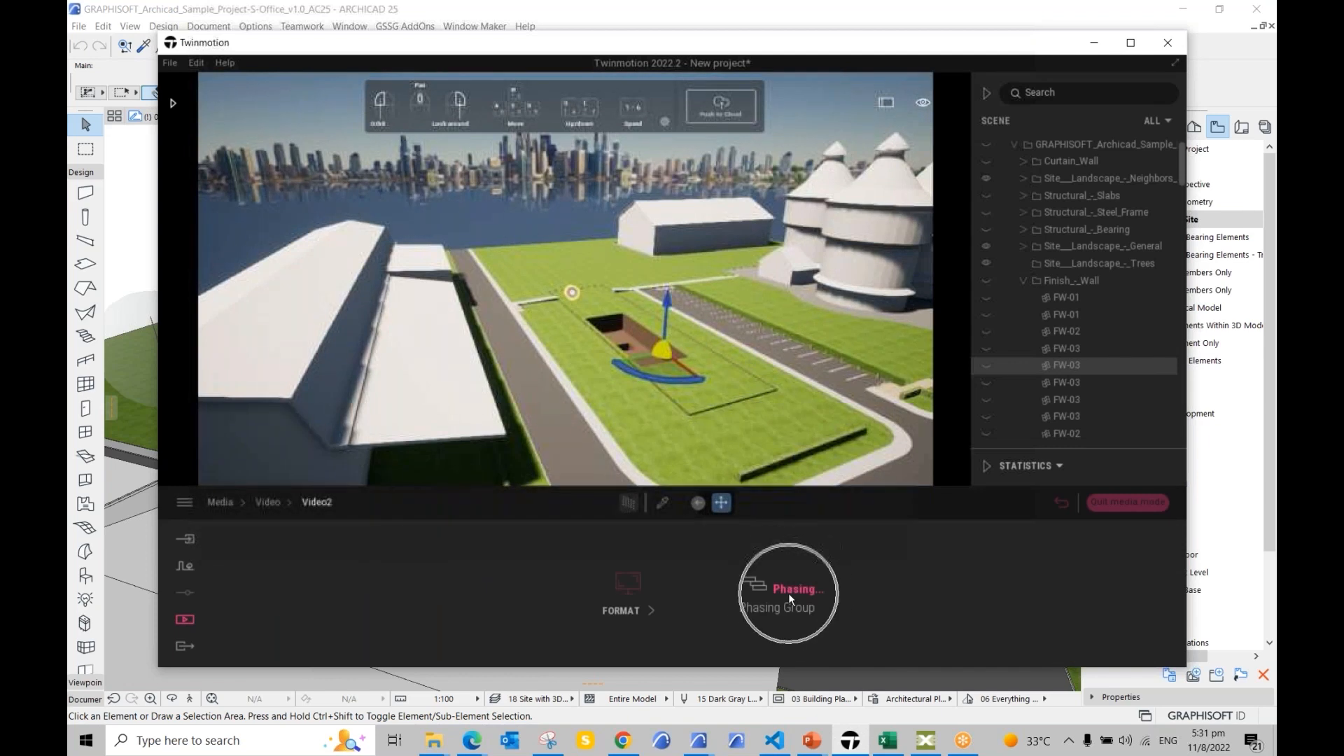
{"action": "left_click", "coordinate": [788, 594]}
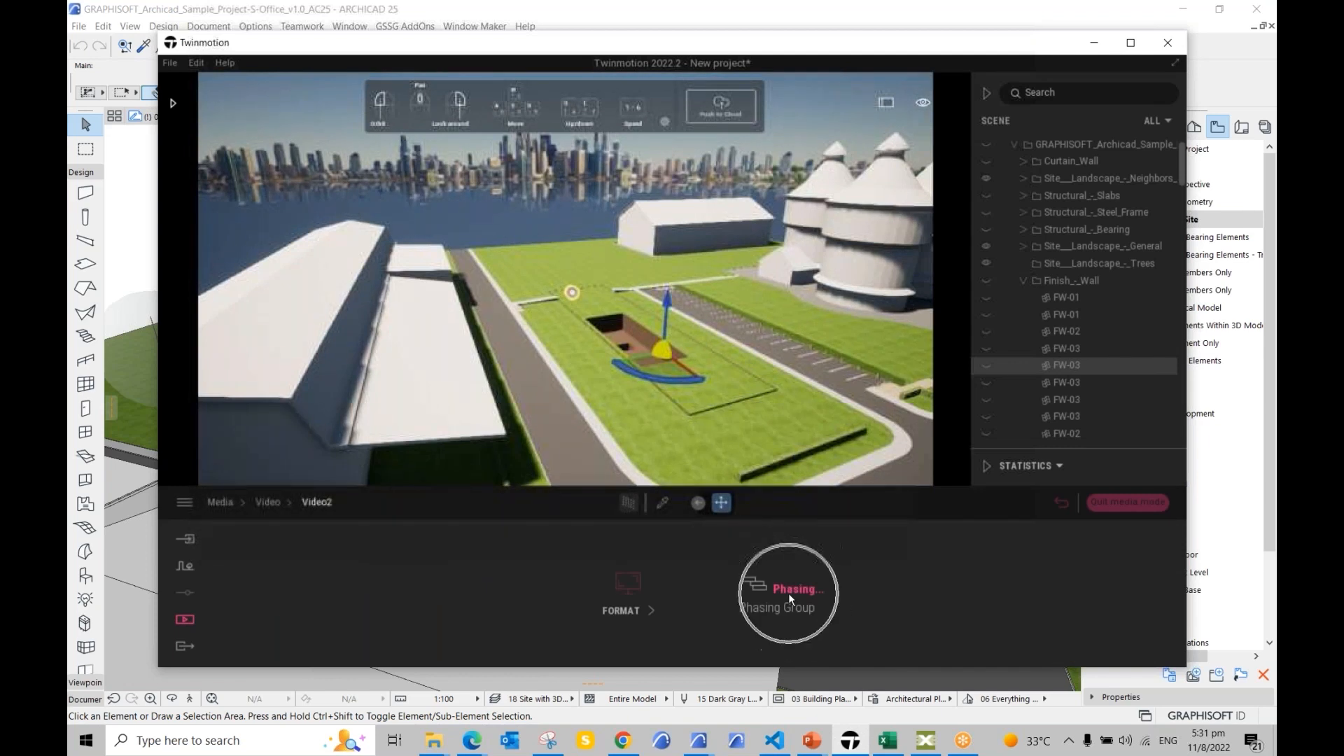
Step: Export Video2 as the phasing video, then minimise Twinmotion and return to the slideshow
{"action": "left_click", "coordinate": [184, 646]}
{"action": "left_click", "coordinate": [544, 592]}
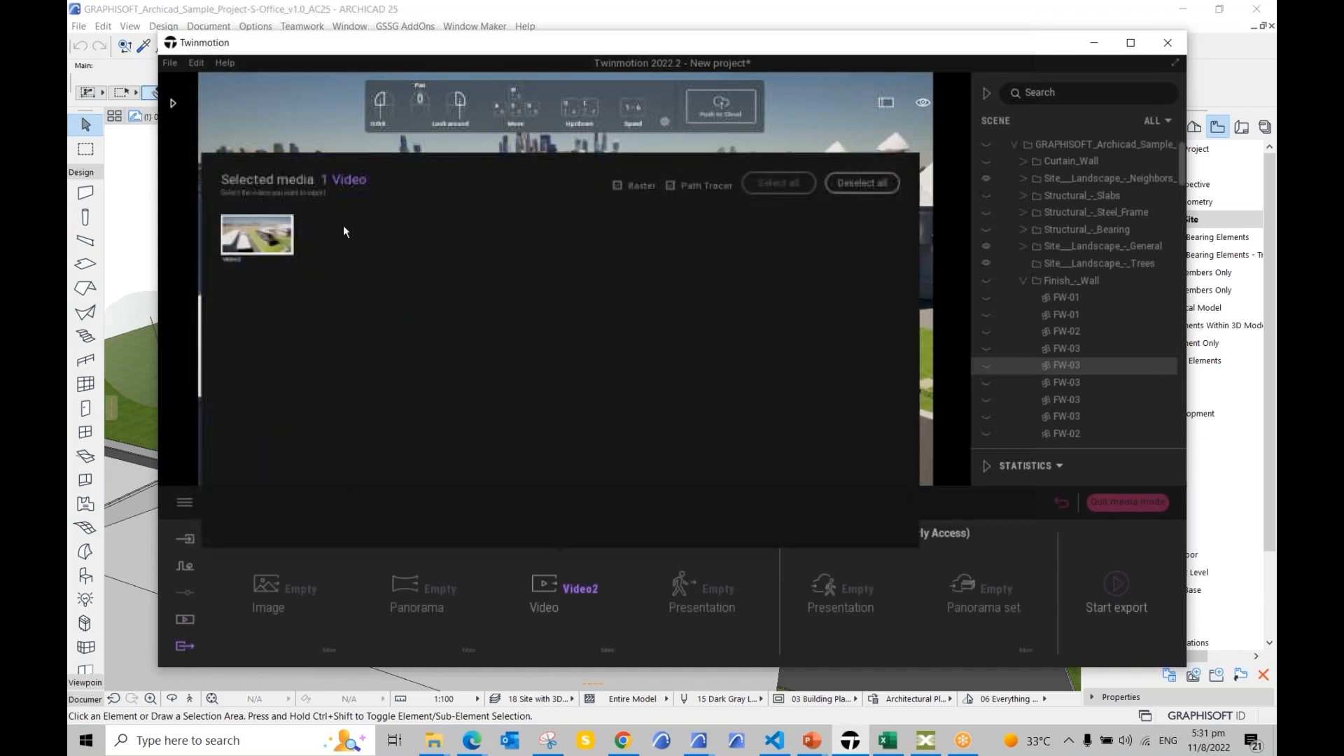
{"action": "left_click", "coordinate": [946, 317]}
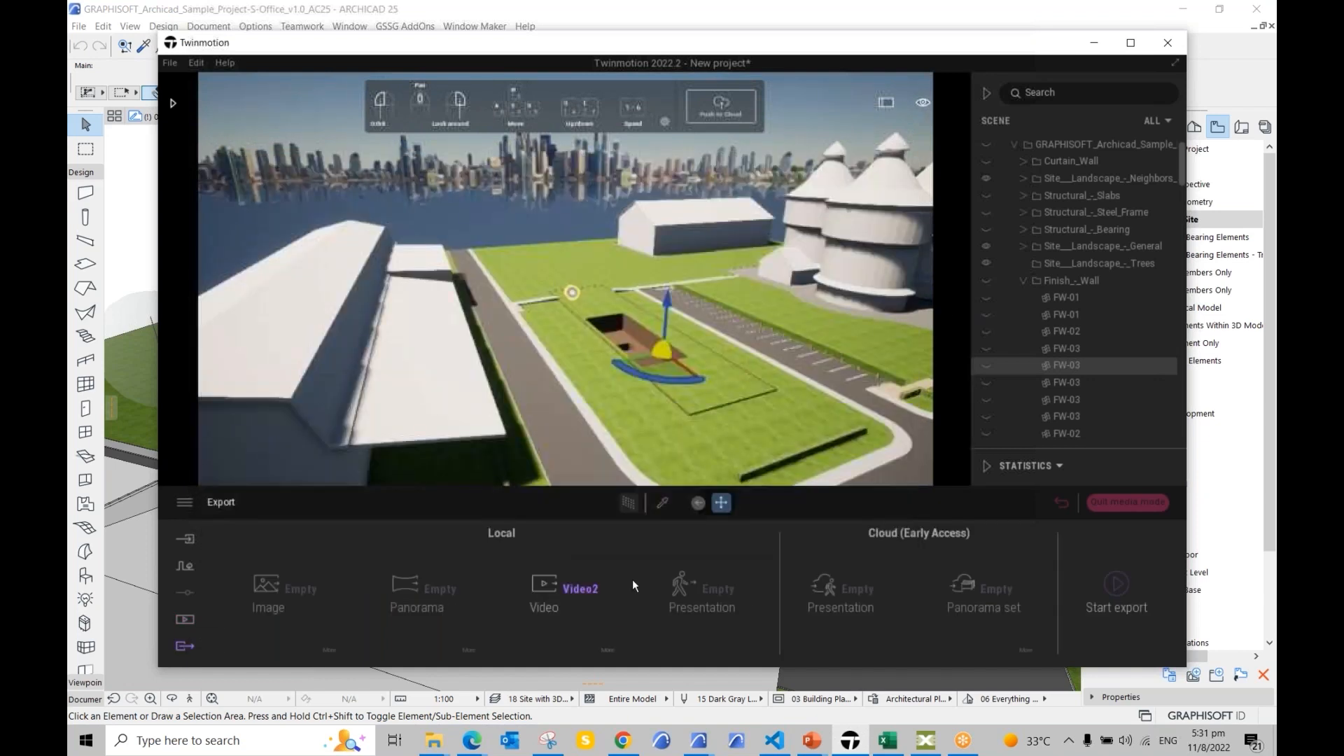
{"action": "left_click", "coordinate": [1120, 606]}
{"action": "left_click", "coordinate": [1095, 43]}
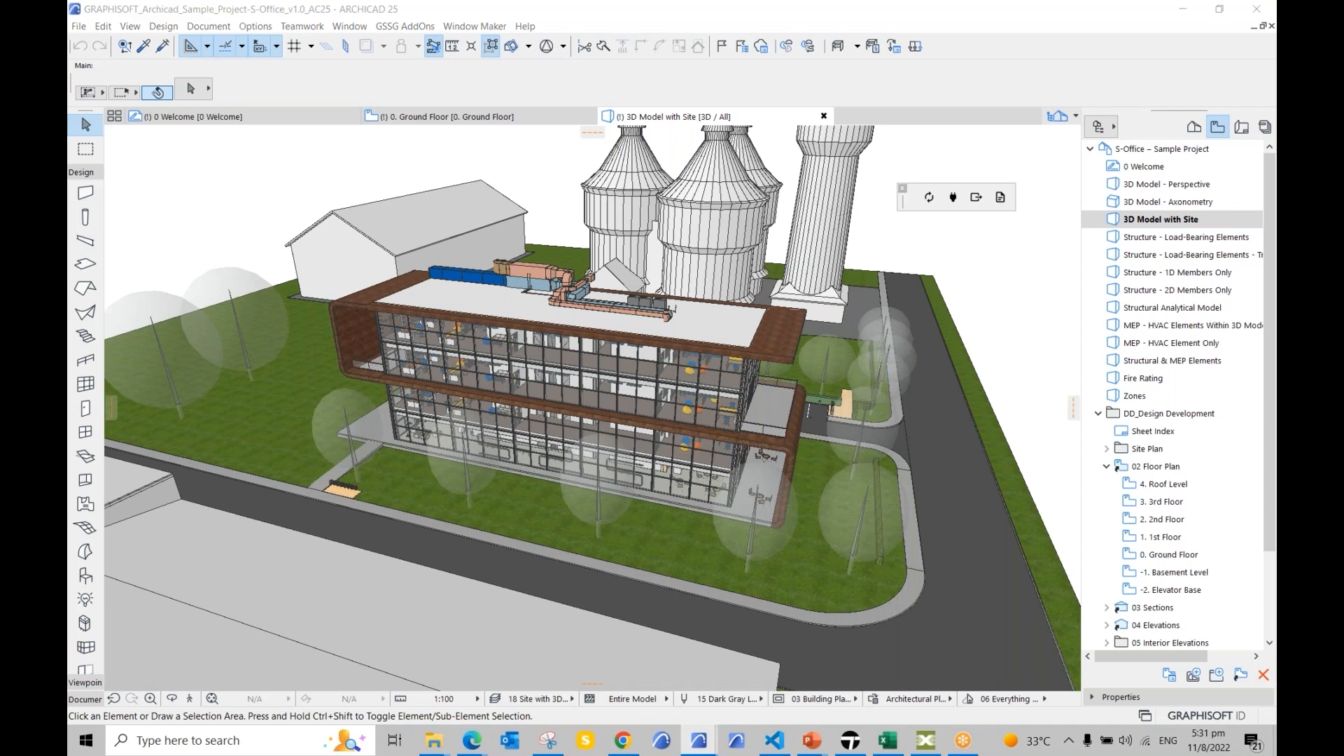
{"action": "key", "text": "alt+Tab"}
Step: Advance through the Synchro 4D & 5D title to Simulation Flow, revealing the 'Model Authored in Archicad' step
{"action": "left_click", "coordinate": [735, 488]}
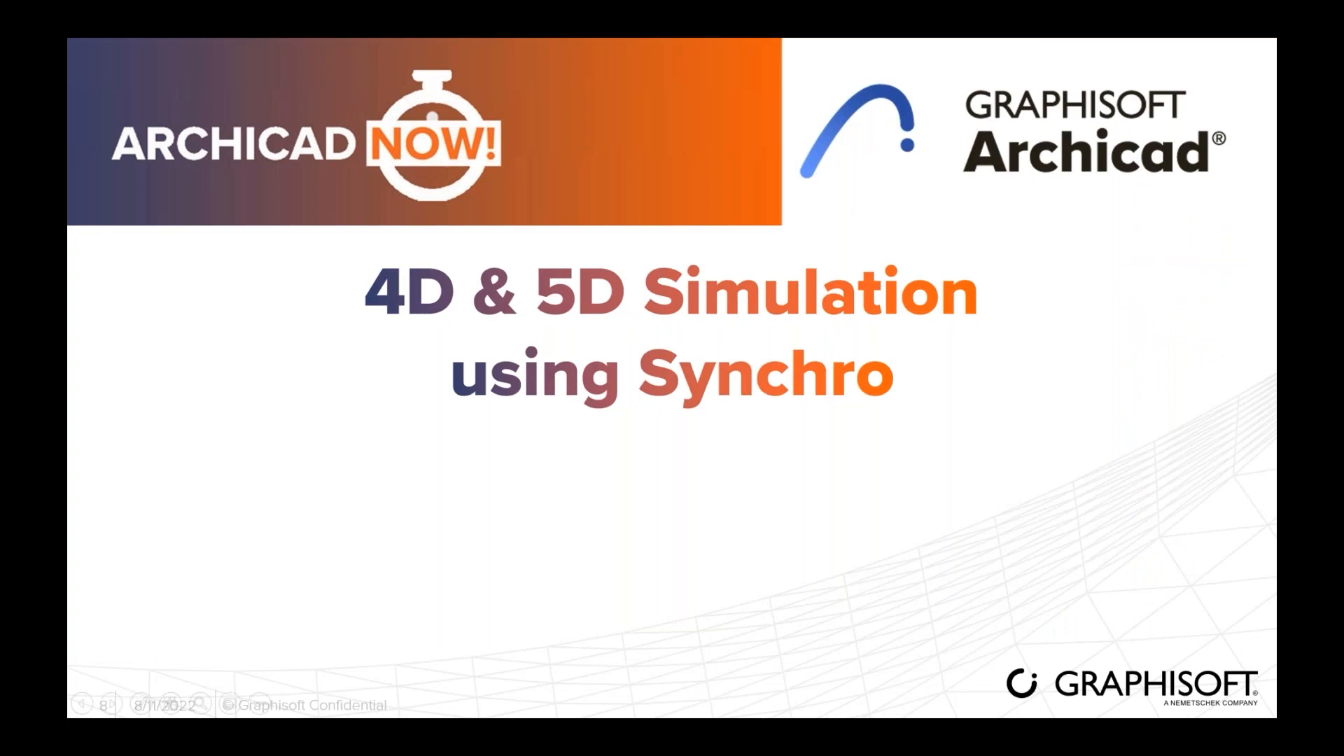
{"action": "left_click", "coordinate": [844, 465]}
{"action": "left_click", "coordinate": [844, 465]}
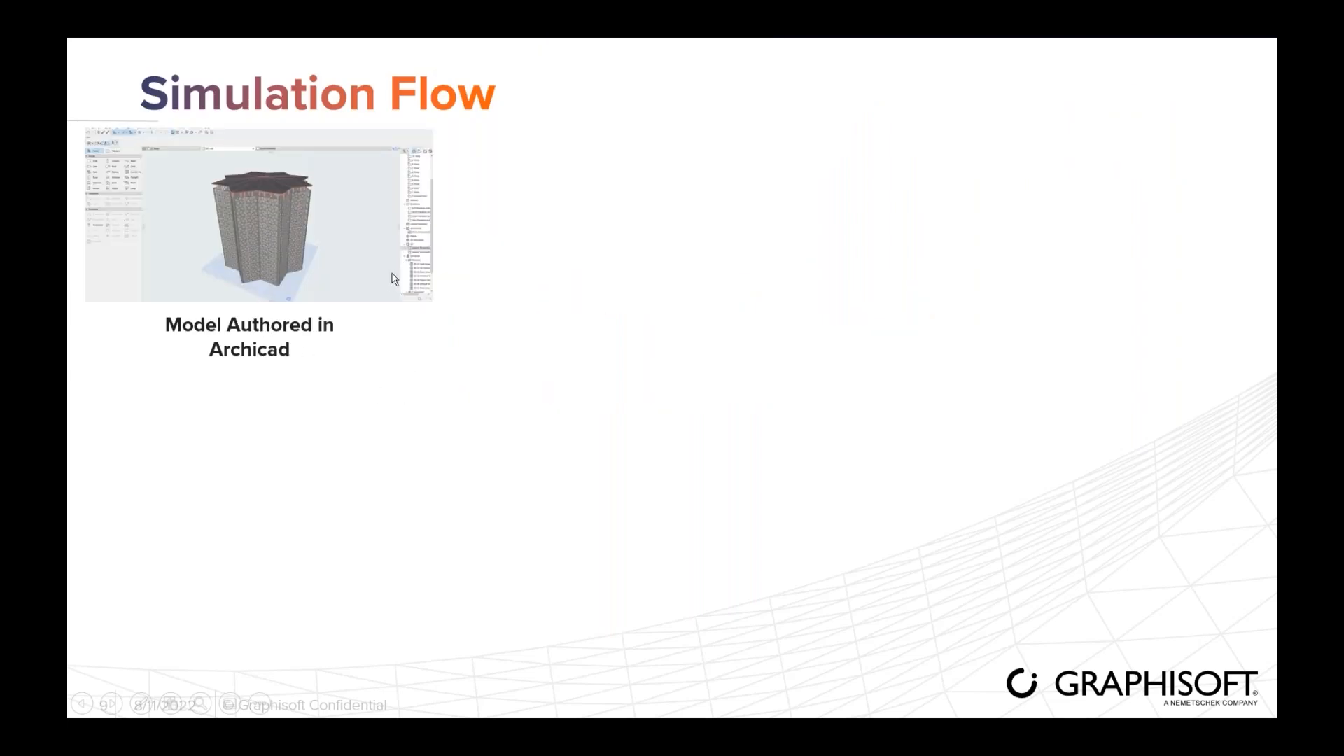
Step: Reveal the data transfer, model check/IFC export, scheduling, activity-cost and simulation steps, then switch to Archicad
{"action": "left_click", "coordinate": [326, 295]}
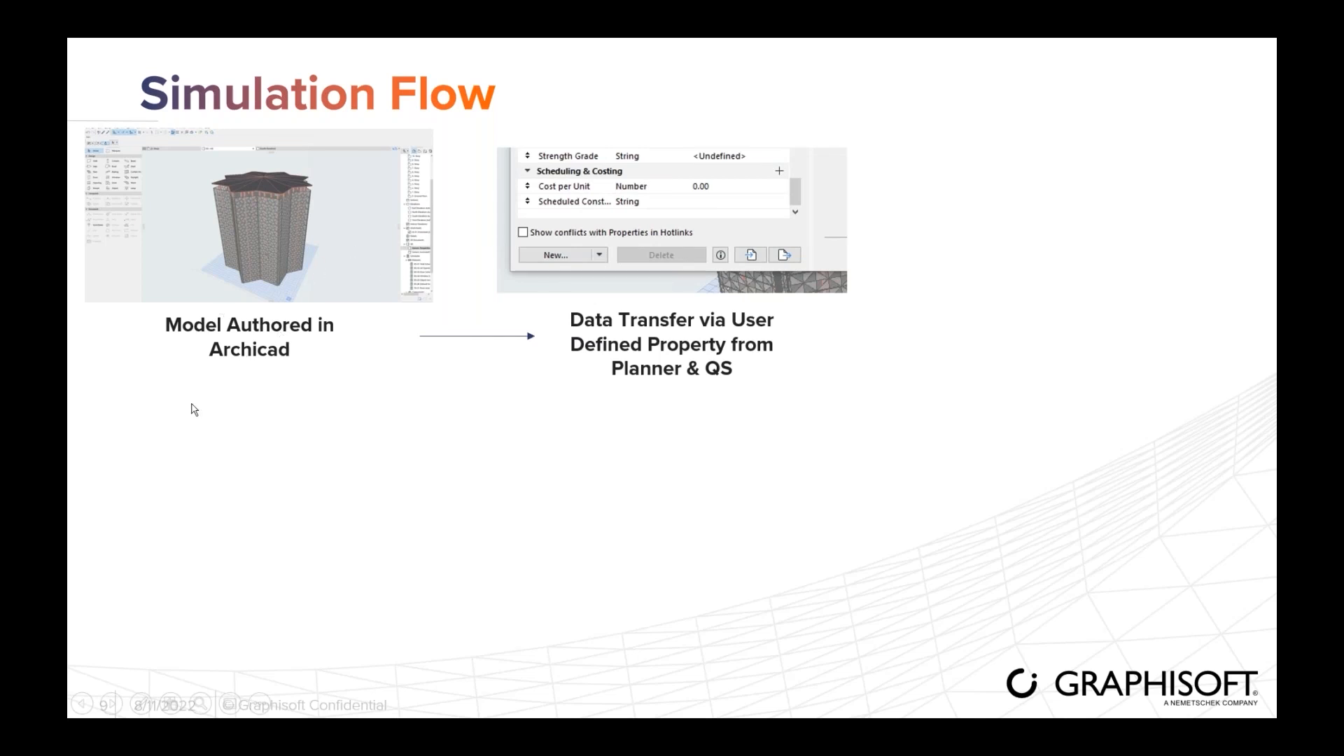
{"action": "left_click", "coordinate": [701, 274]}
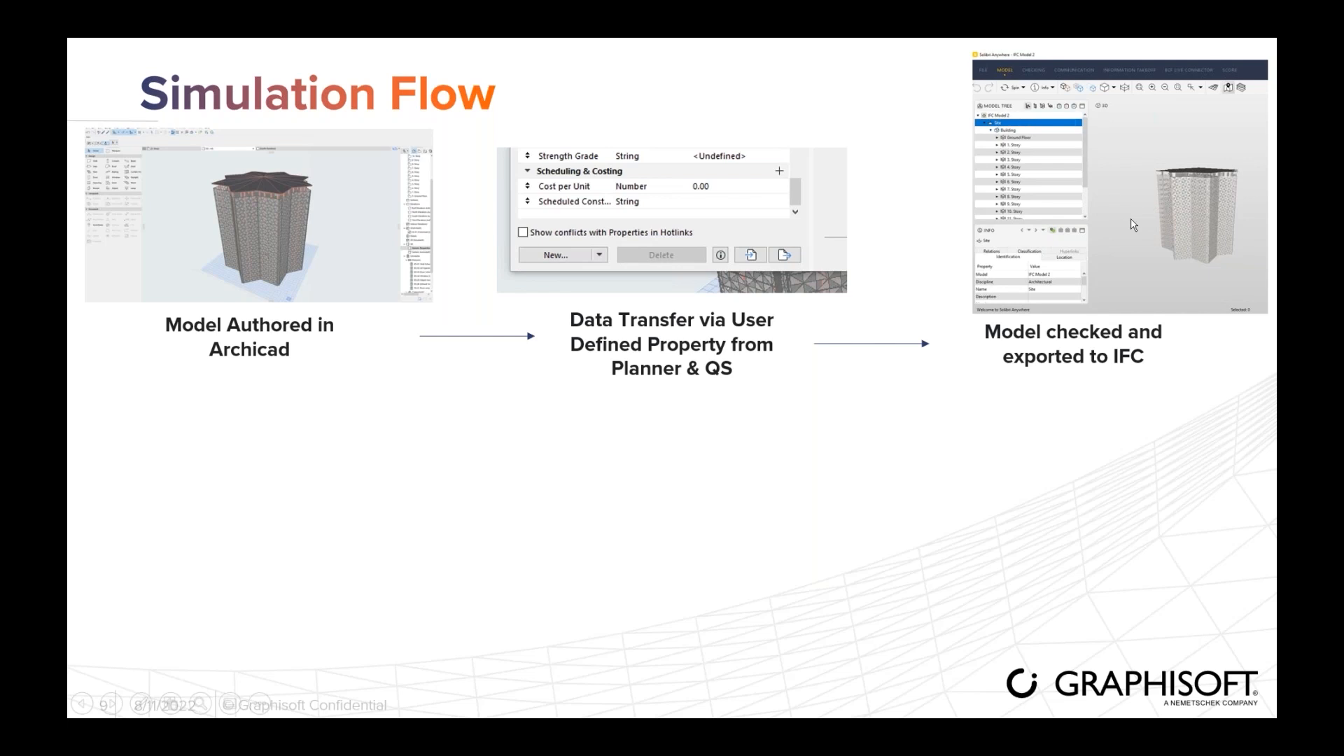
{"action": "left_click", "coordinate": [1089, 222]}
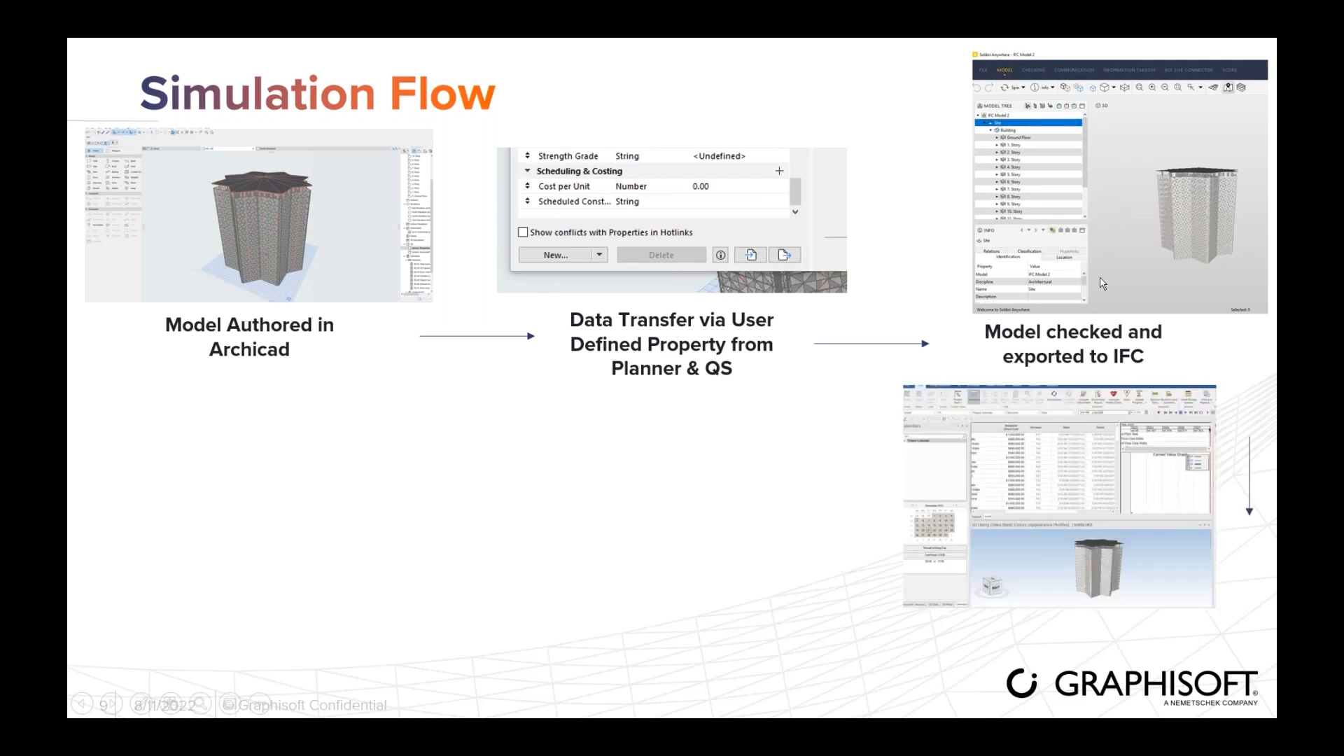
{"action": "left_click", "coordinate": [1006, 478]}
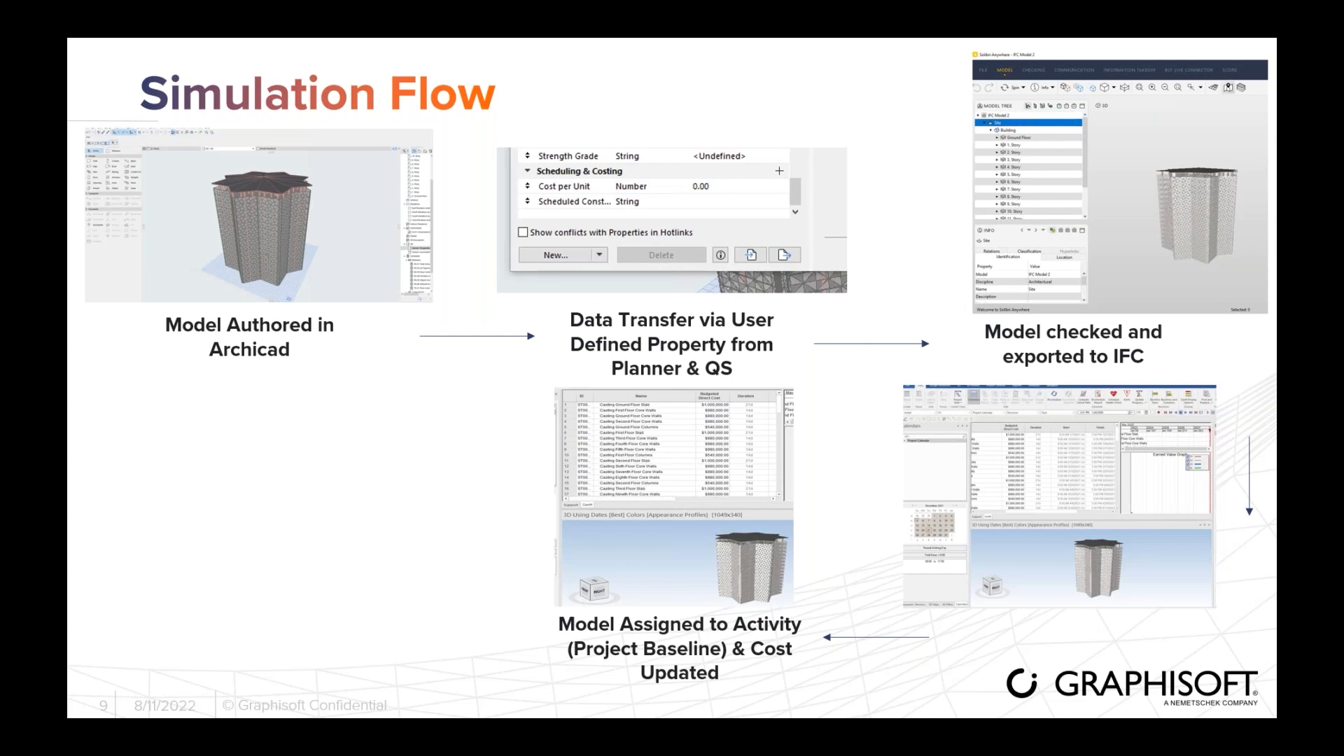
{"action": "key", "text": "Right"}
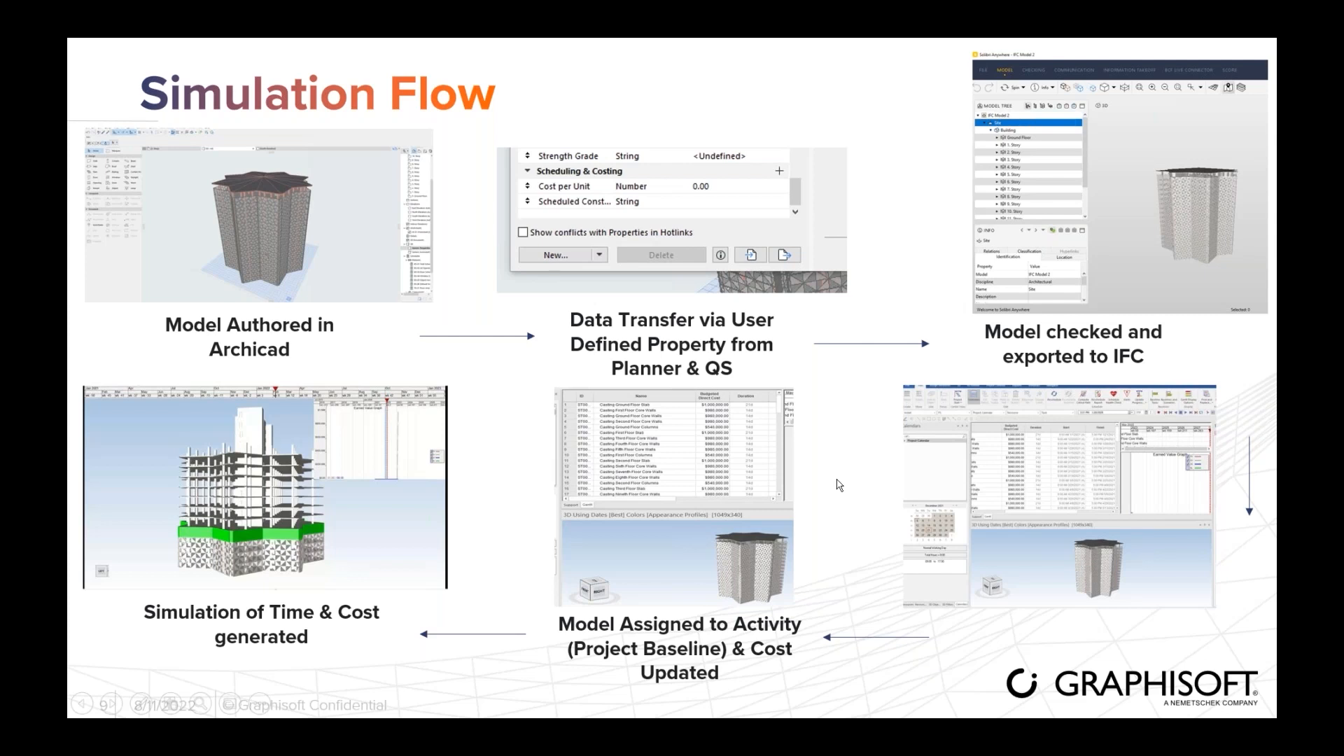
{"action": "key", "text": "alt+Tab"}
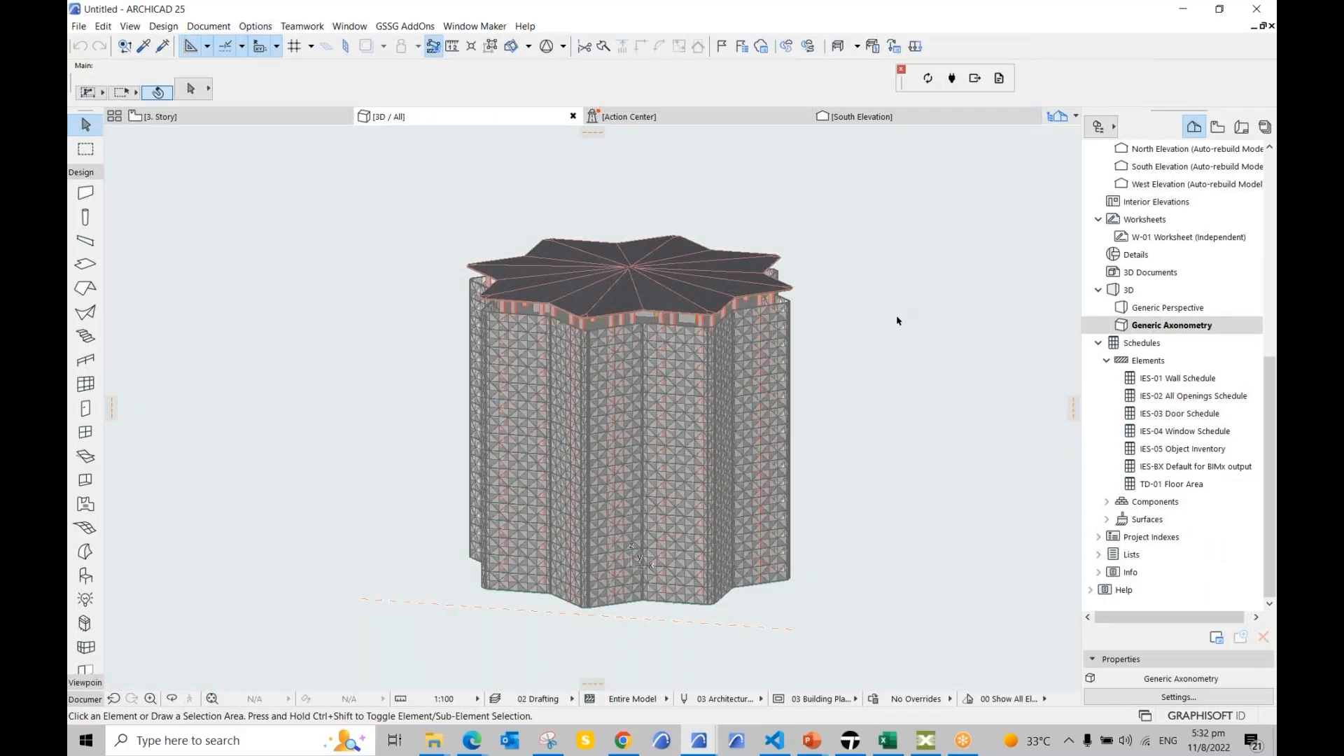
Step: Inspect the Scheduled Construction property in the Property Manager, then switch to the Activity Schedule workbook
{"action": "left_click", "coordinate": [256, 26]}
{"action": "left_click", "coordinate": [270, 64]}
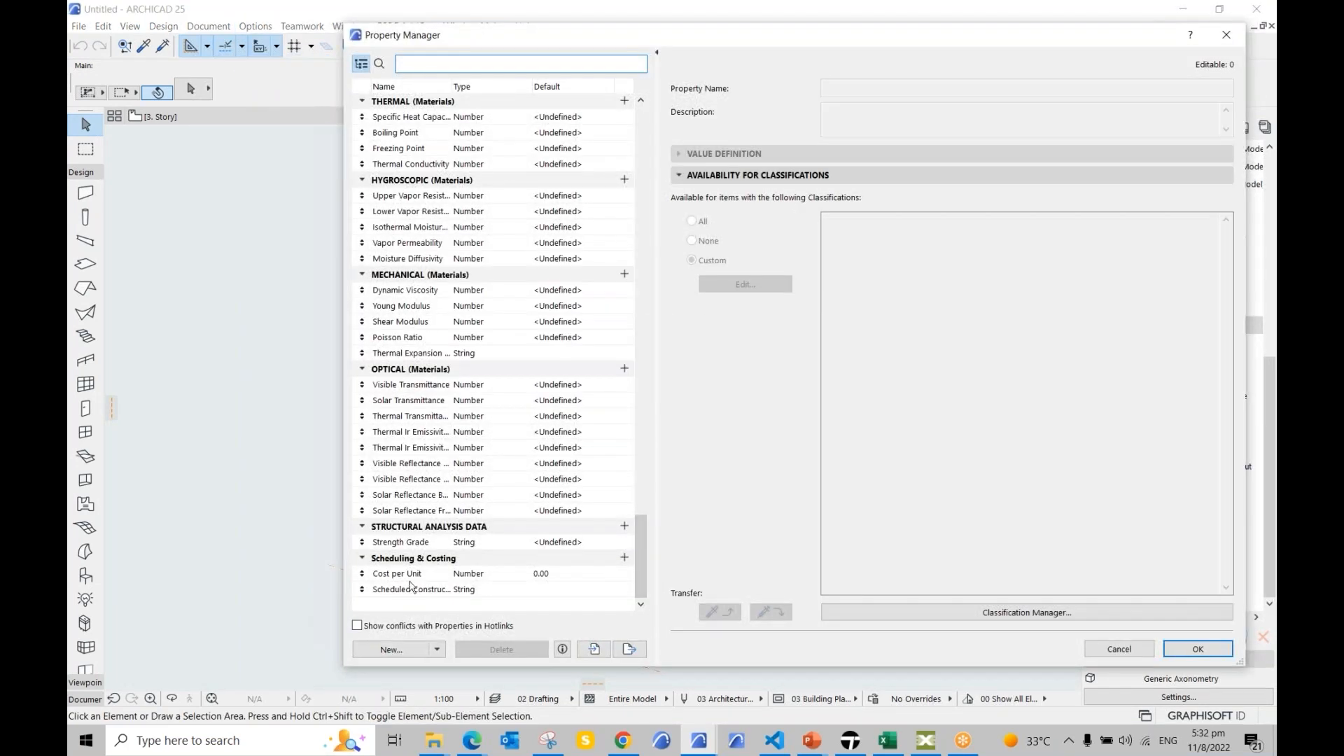
{"action": "left_click", "coordinate": [420, 590]}
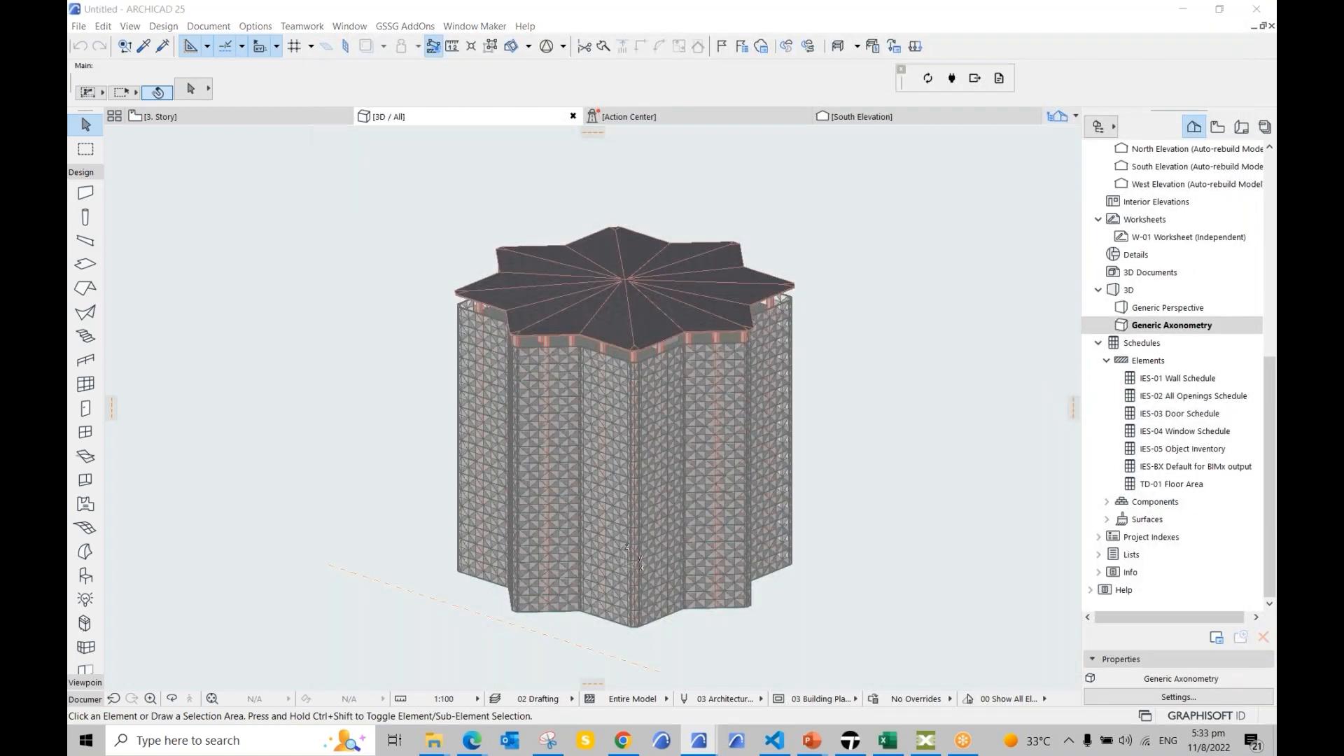
{"action": "key", "text": "alt+Tab"}
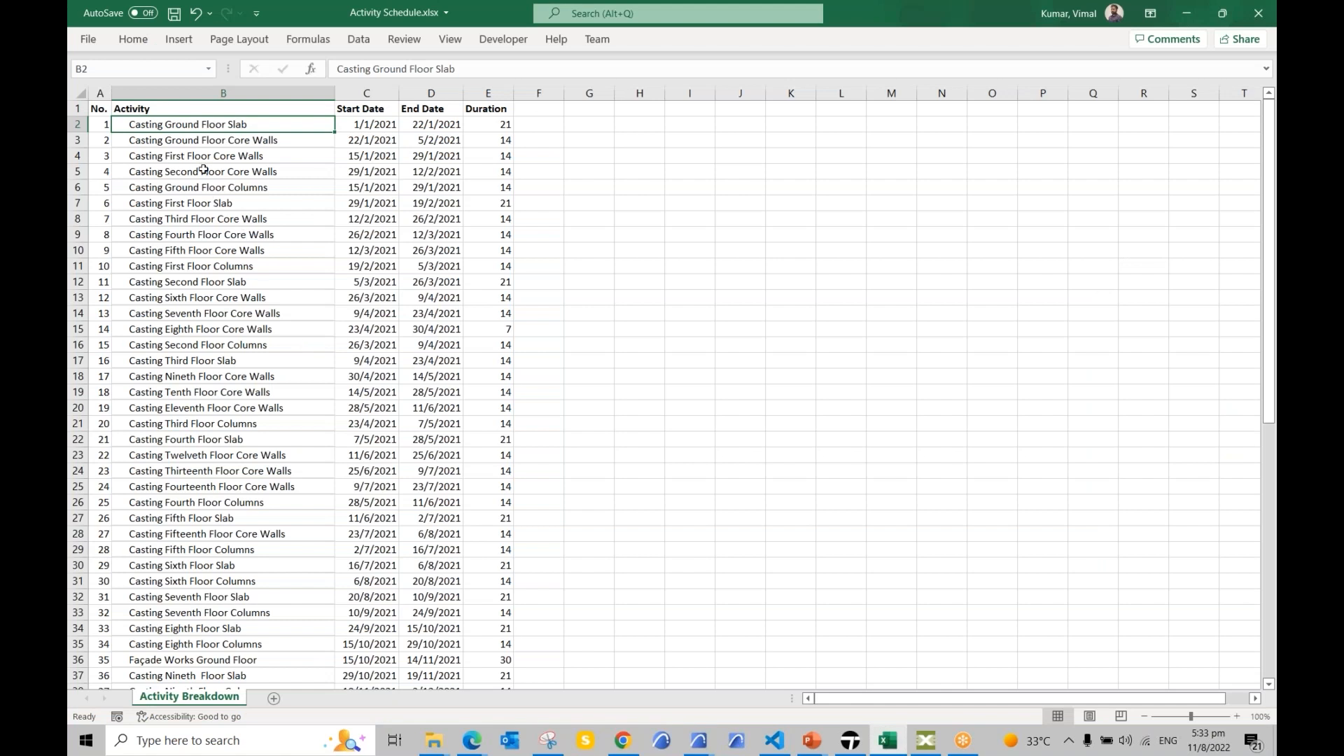
Step: Scroll the Activity Breakdown sheet down to row 66, then minimise Excel and show the PowerPoint windows
{"action": "scroll", "coordinate": [202, 171], "scroll_direction": "down", "scroll_amount": 3}
{"action": "scroll", "coordinate": [383, 144], "scroll_direction": "up", "scroll_amount": 3}
{"action": "scroll", "coordinate": [496, 158], "scroll_direction": "down", "scroll_amount": 14}
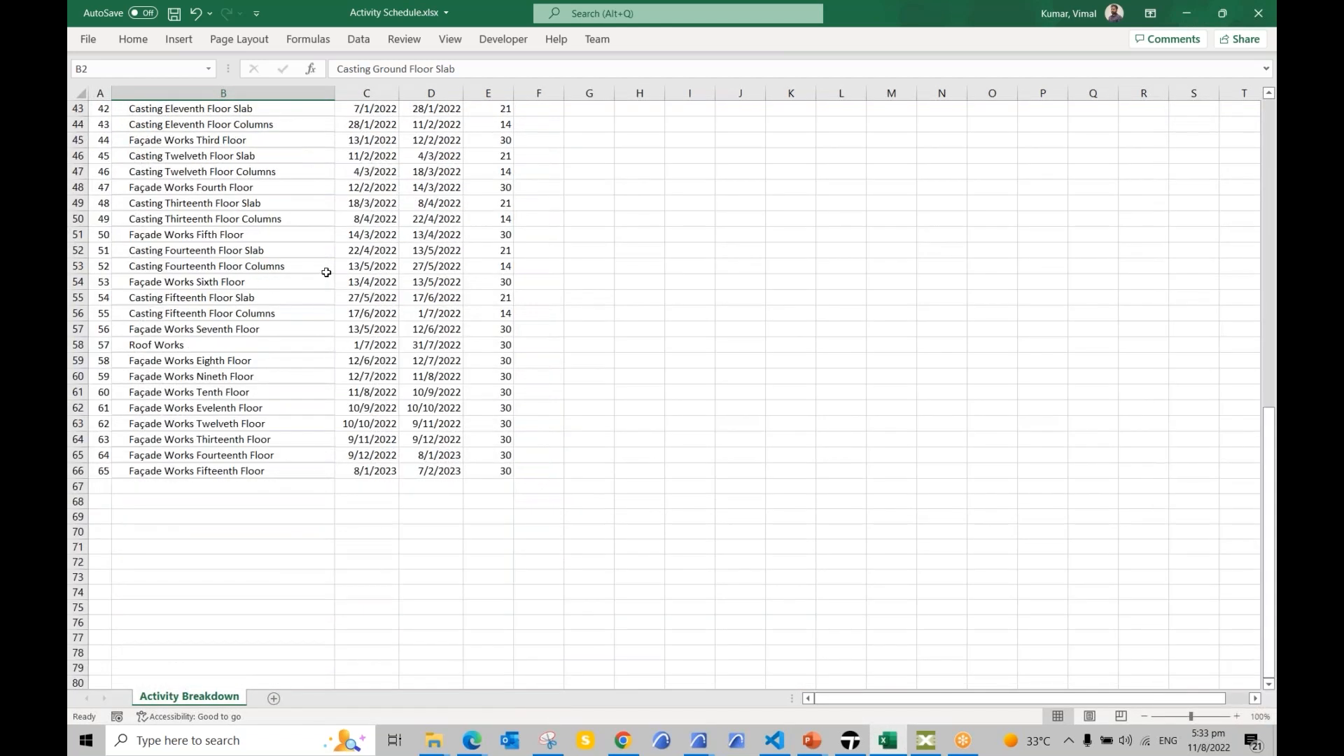
{"action": "left_click", "coordinate": [1187, 14]}
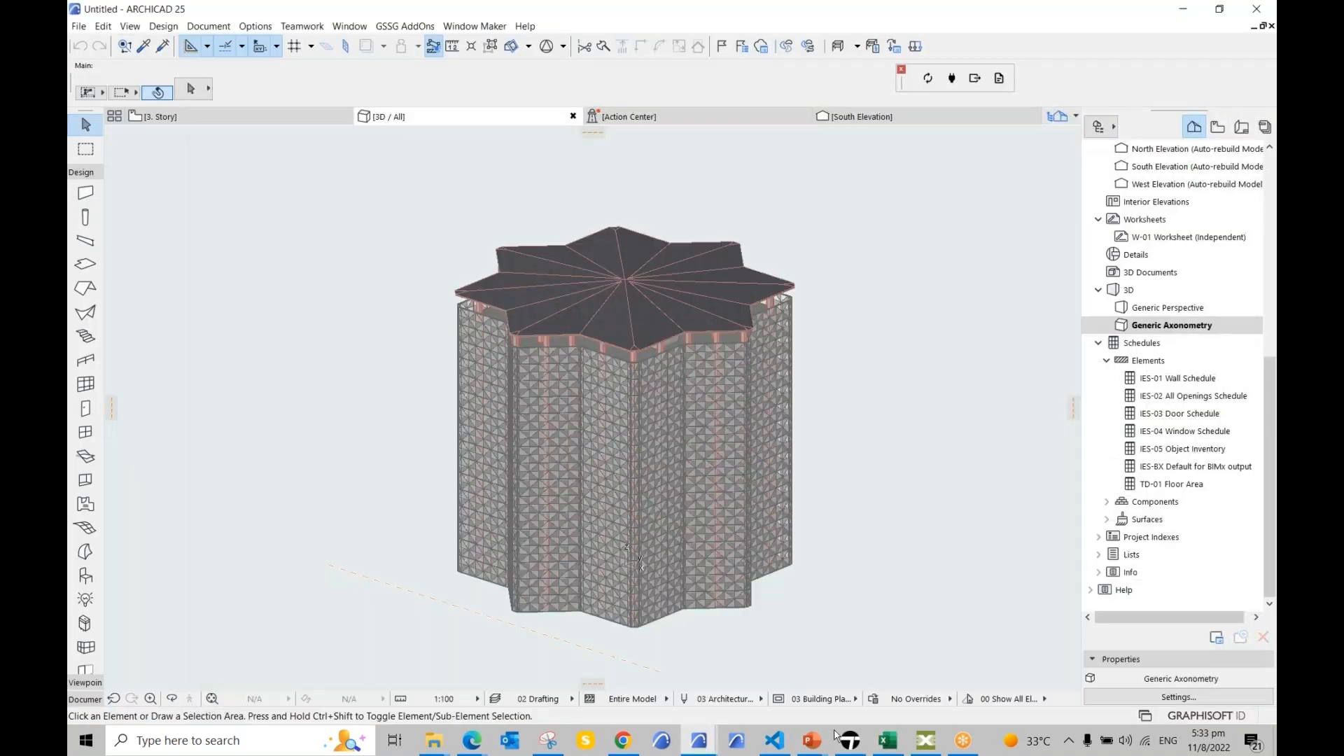
{"action": "left_click", "coordinate": [824, 744]}
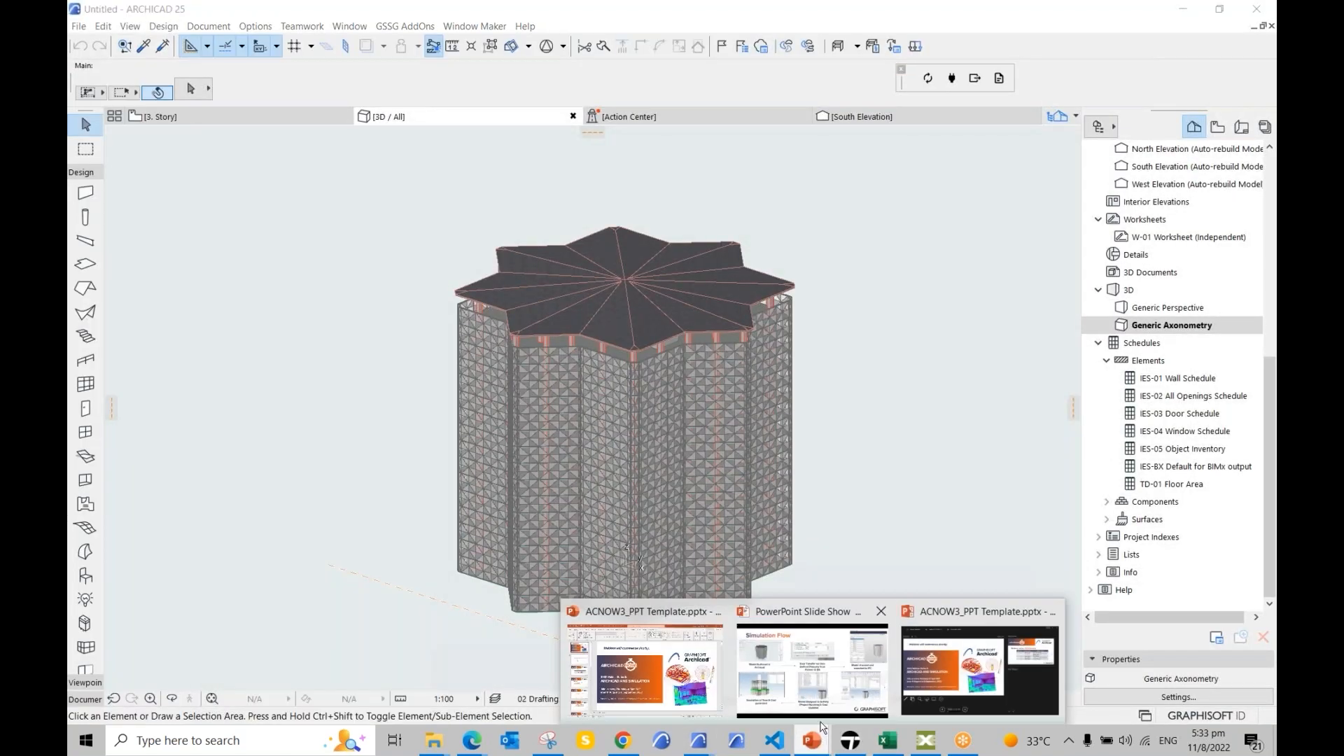
Step: Restore the slideshow and move past 'Software Used' to the Construction Simulation 4D & 5D video slide
{"action": "left_click", "coordinate": [823, 689]}
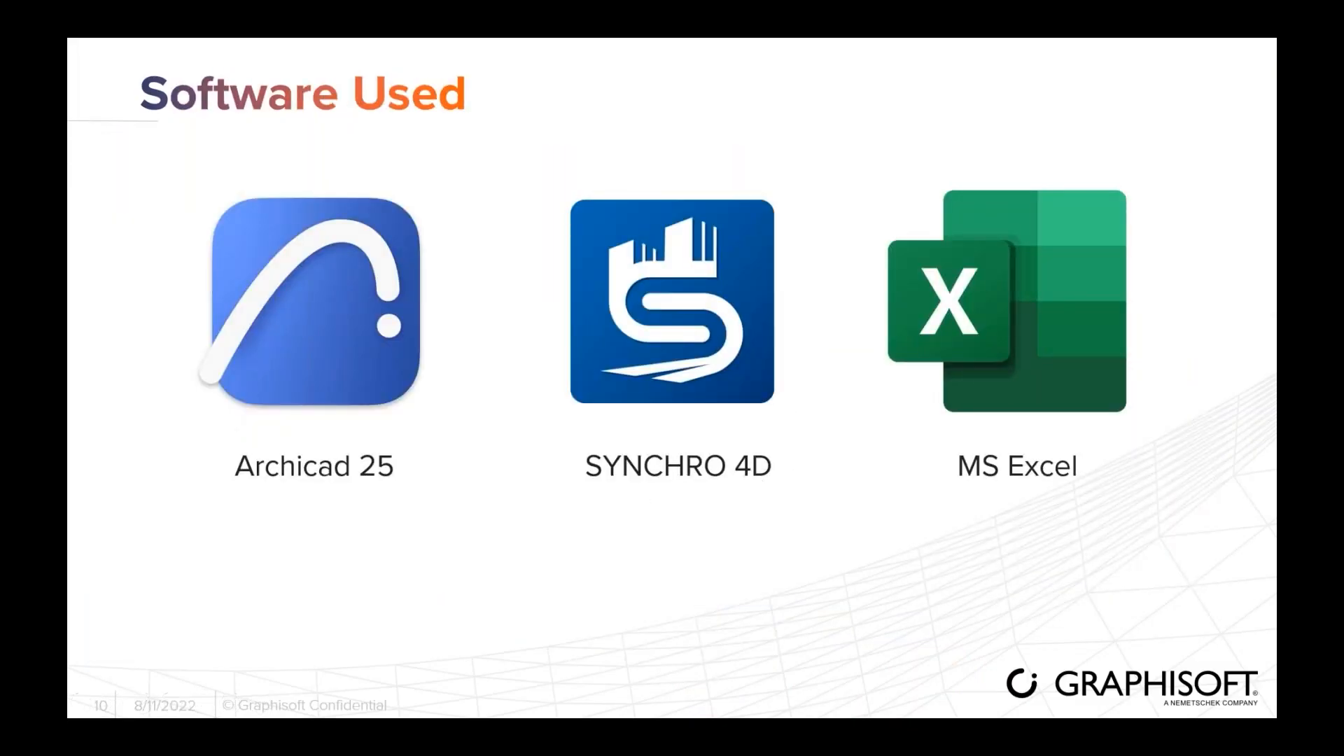
{"action": "key", "text": "Right"}
{"action": "mouse_move", "coordinate": [203, 633]}
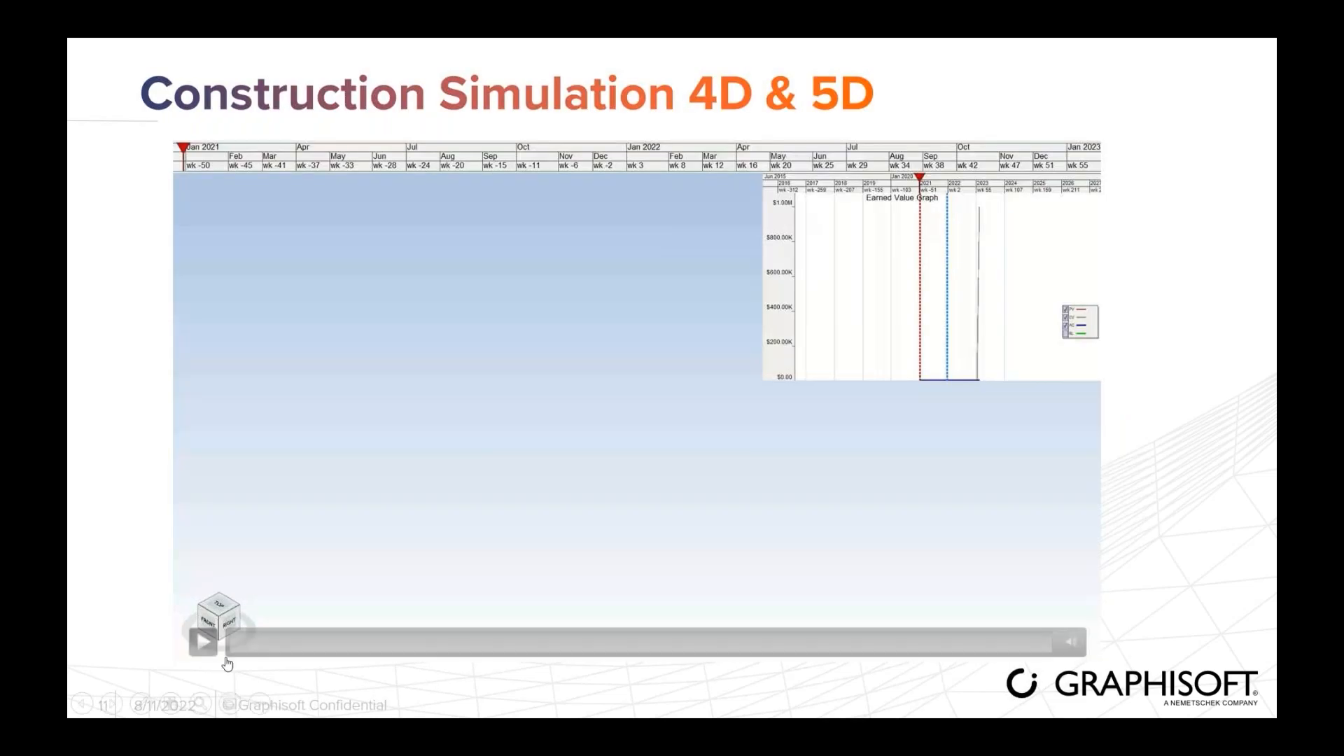
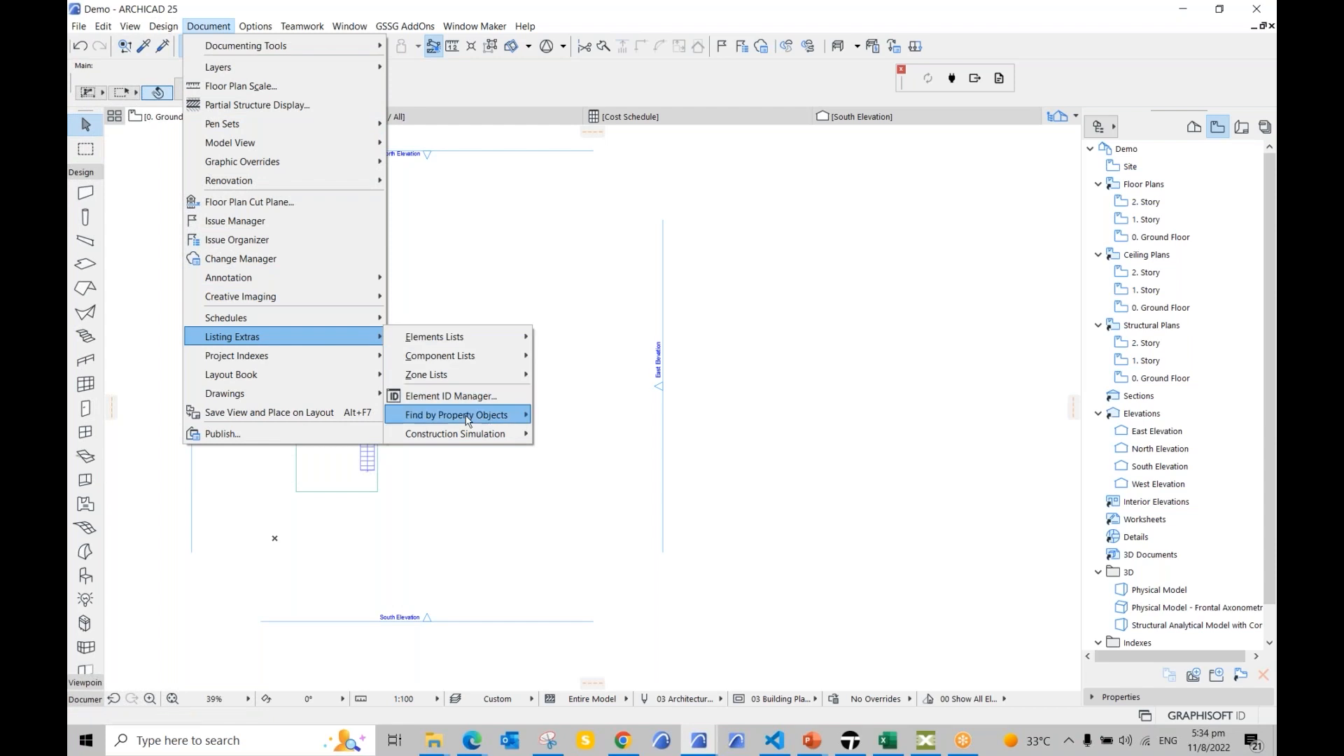
Step: Open the Construction Simulation task list and the Find & Select panel
{"action": "mouse_move", "coordinate": [490, 434]}
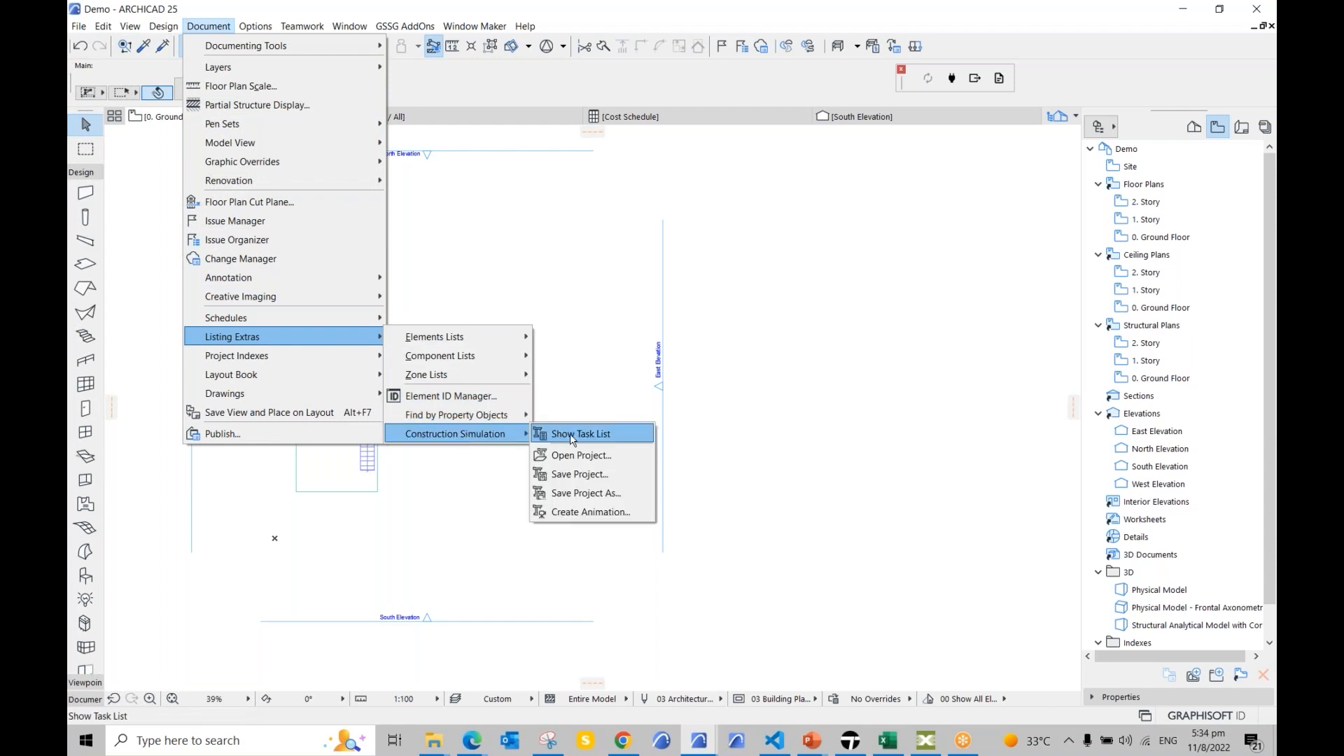
{"action": "left_click", "coordinate": [611, 439]}
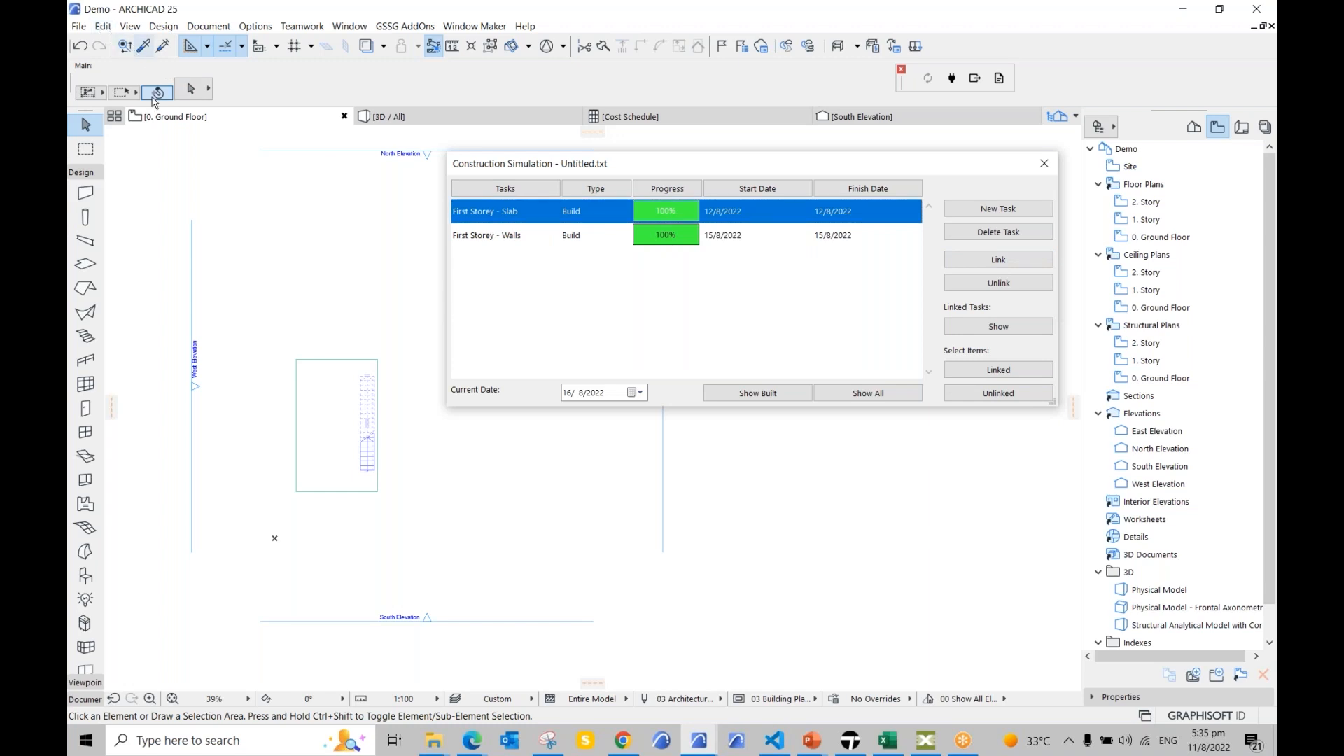
{"action": "left_click", "coordinate": [103, 26]}
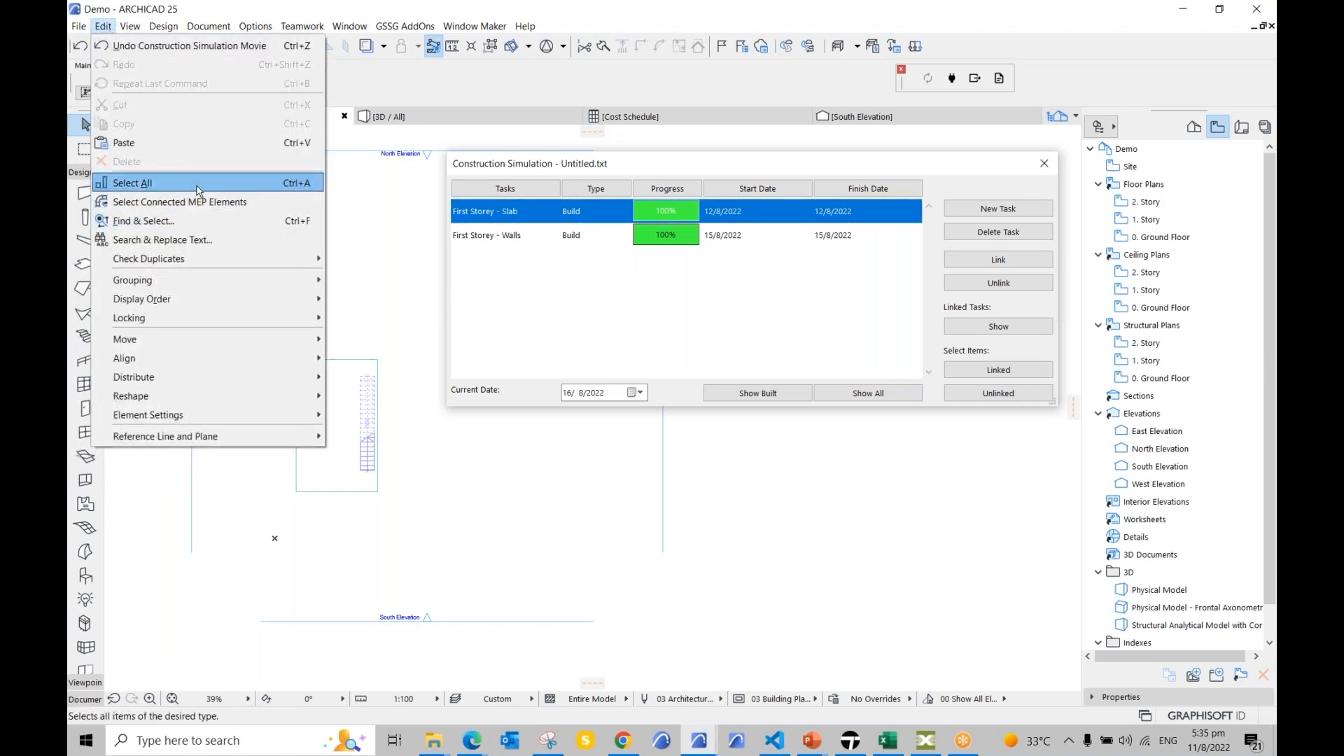
{"action": "left_click", "coordinate": [187, 221]}
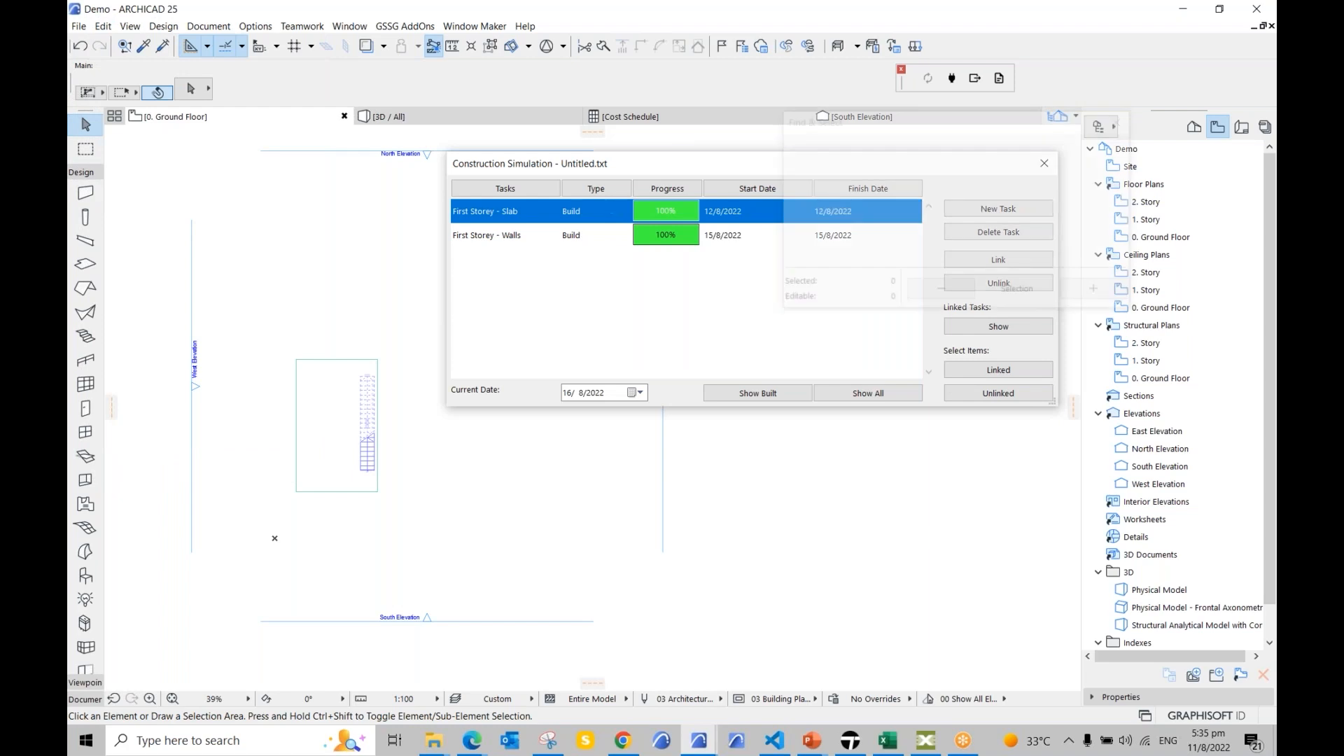
{"action": "left_click_drag", "start_coordinate": [912, 125], "coordinate": [878, 471]}
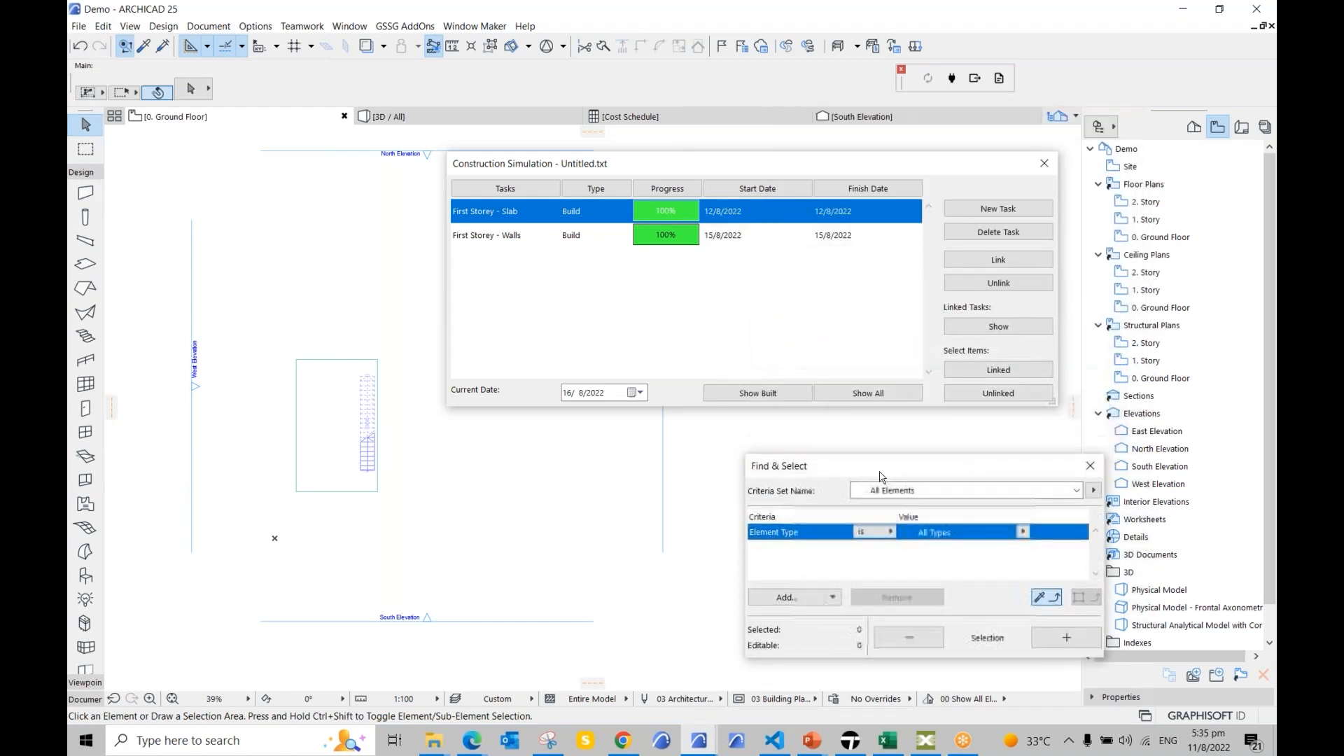
Step: Check the First Storey - Slab task and keep its type as Build
{"action": "left_click", "coordinate": [1008, 262]}
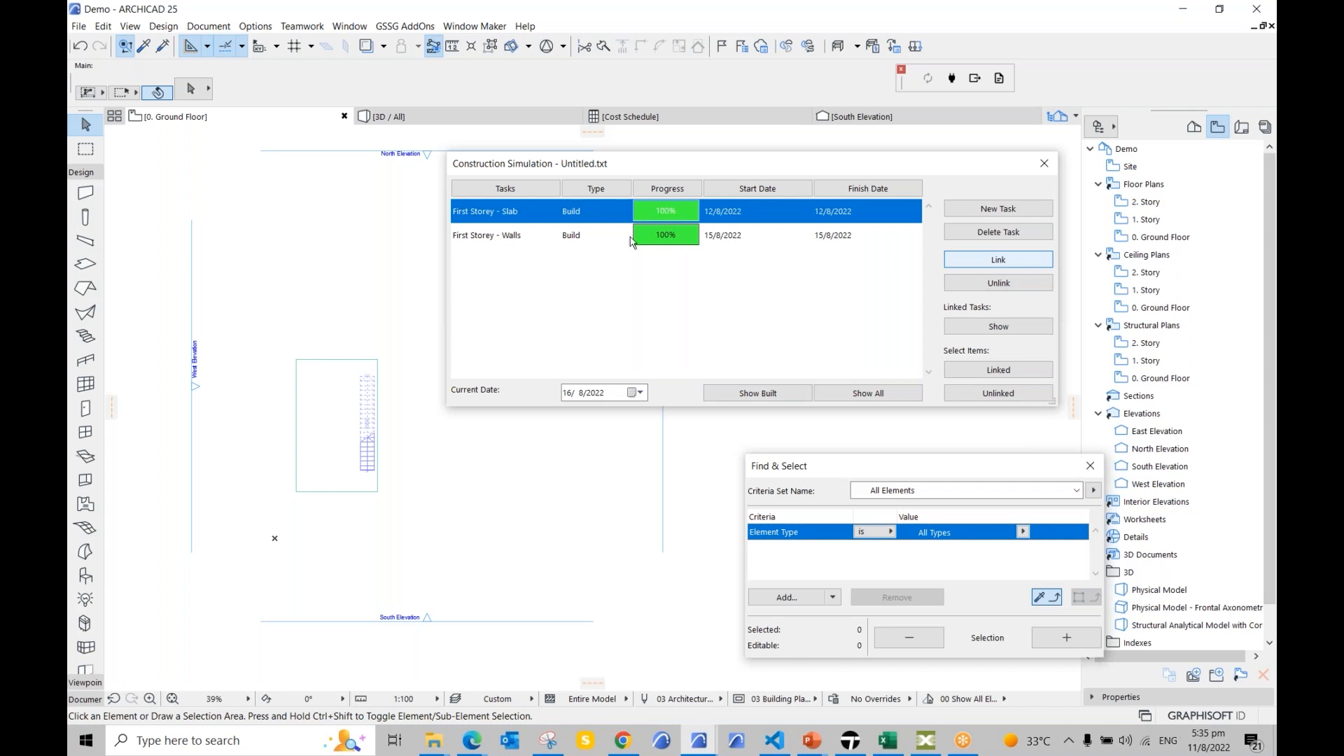
{"action": "left_click", "coordinate": [747, 216]}
{"action": "left_click", "coordinate": [746, 216]}
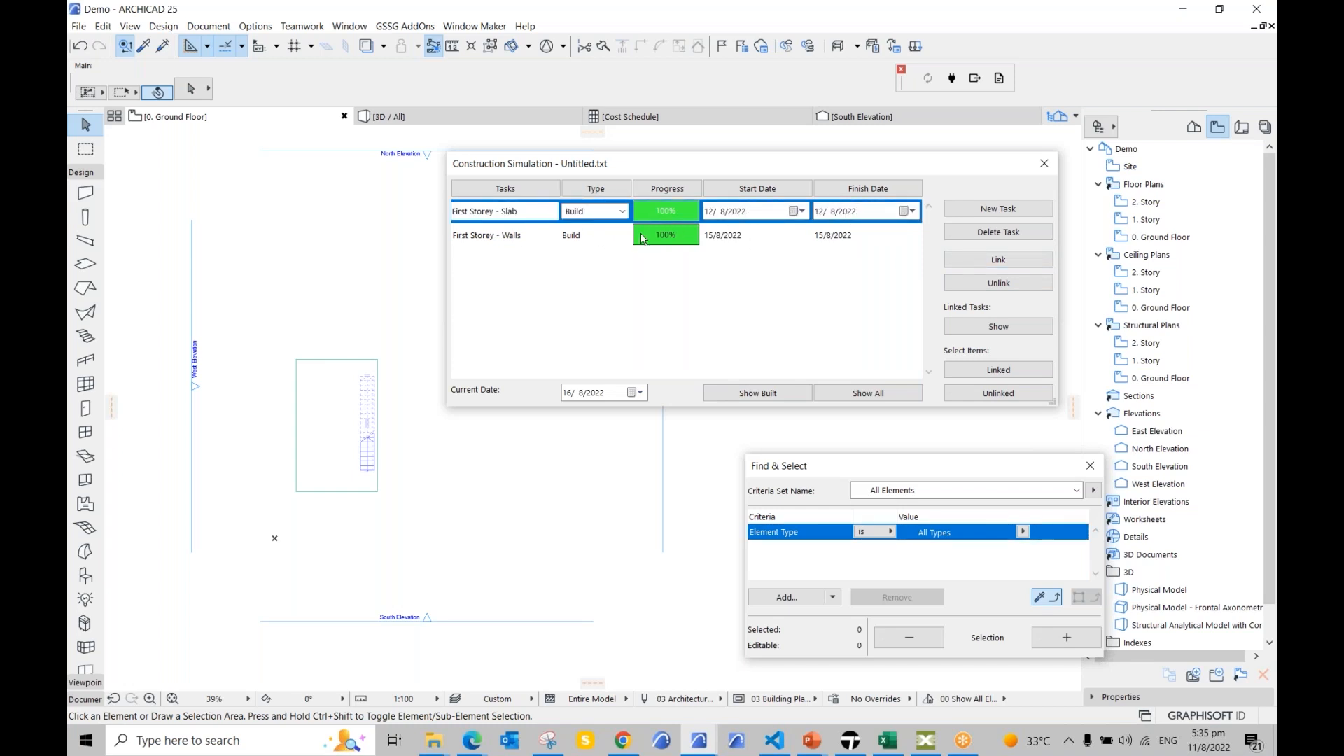
{"action": "left_click", "coordinate": [622, 212]}
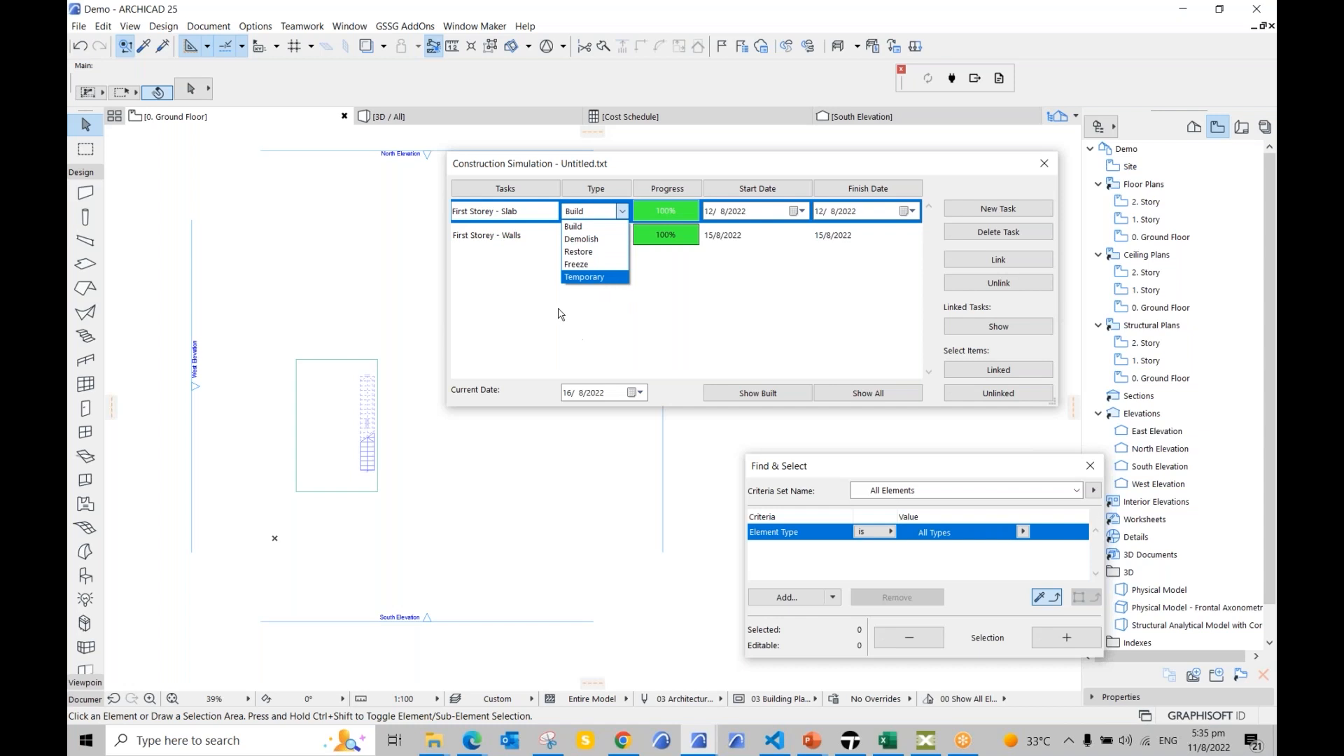
{"action": "left_click", "coordinate": [687, 319]}
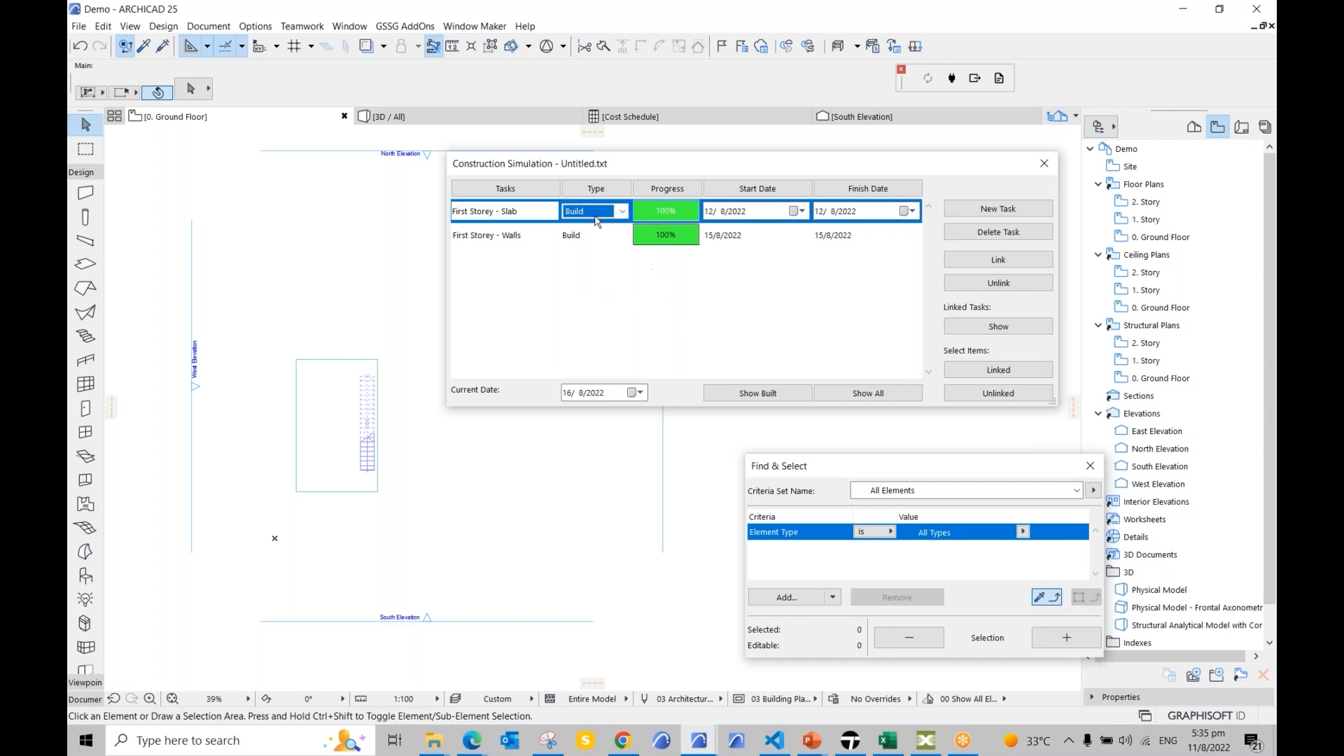
{"action": "left_click", "coordinate": [620, 212]}
{"action": "left_click", "coordinate": [574, 228]}
Step: Close Find & Select and nudge the task list window to the right
{"action": "left_click", "coordinate": [1090, 465]}
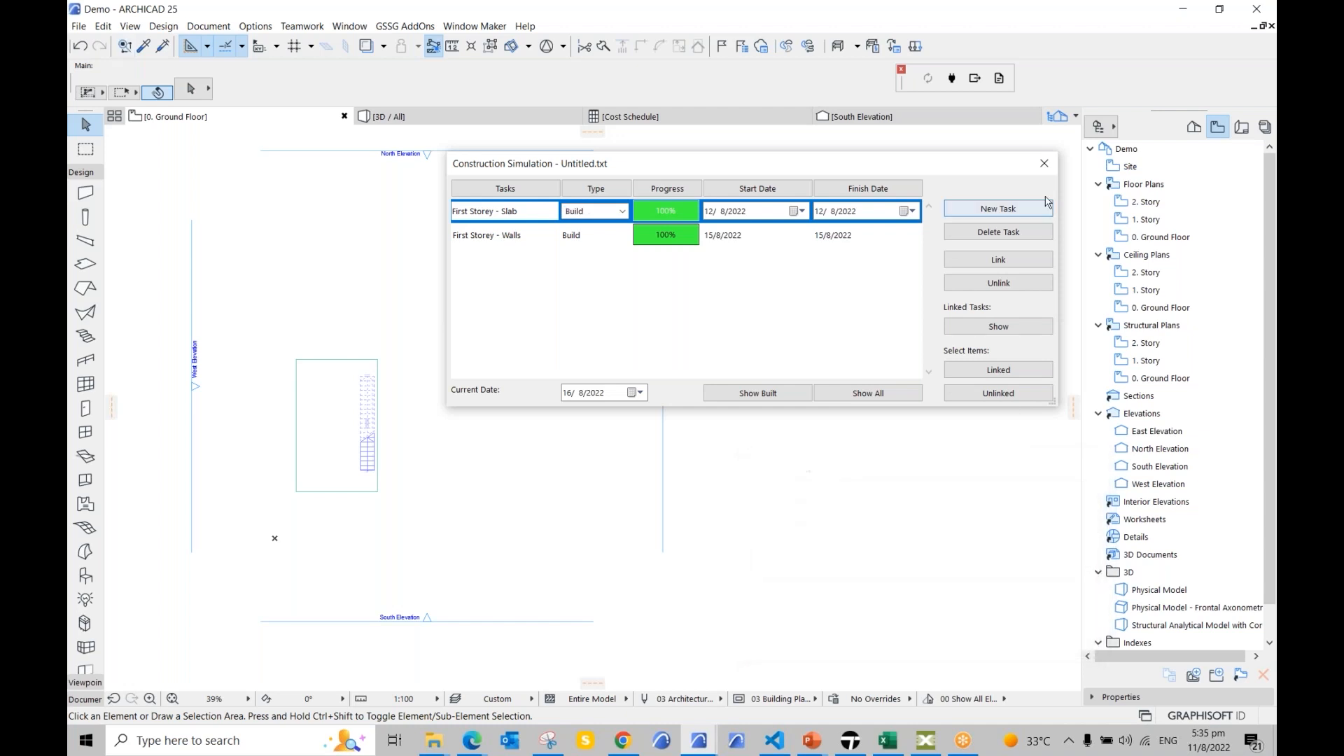
{"action": "left_click_drag", "start_coordinate": [927, 165], "coordinate": [983, 173]}
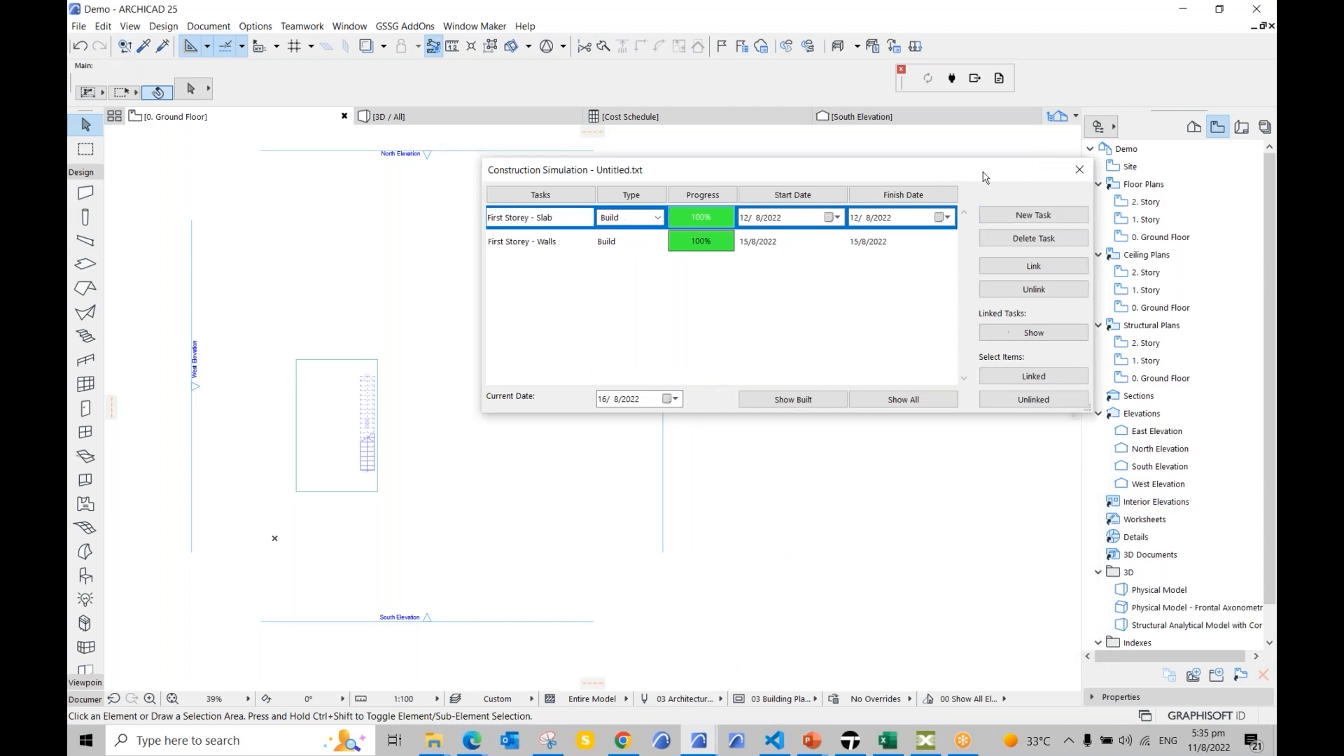
{"action": "left_click", "coordinate": [209, 27]}
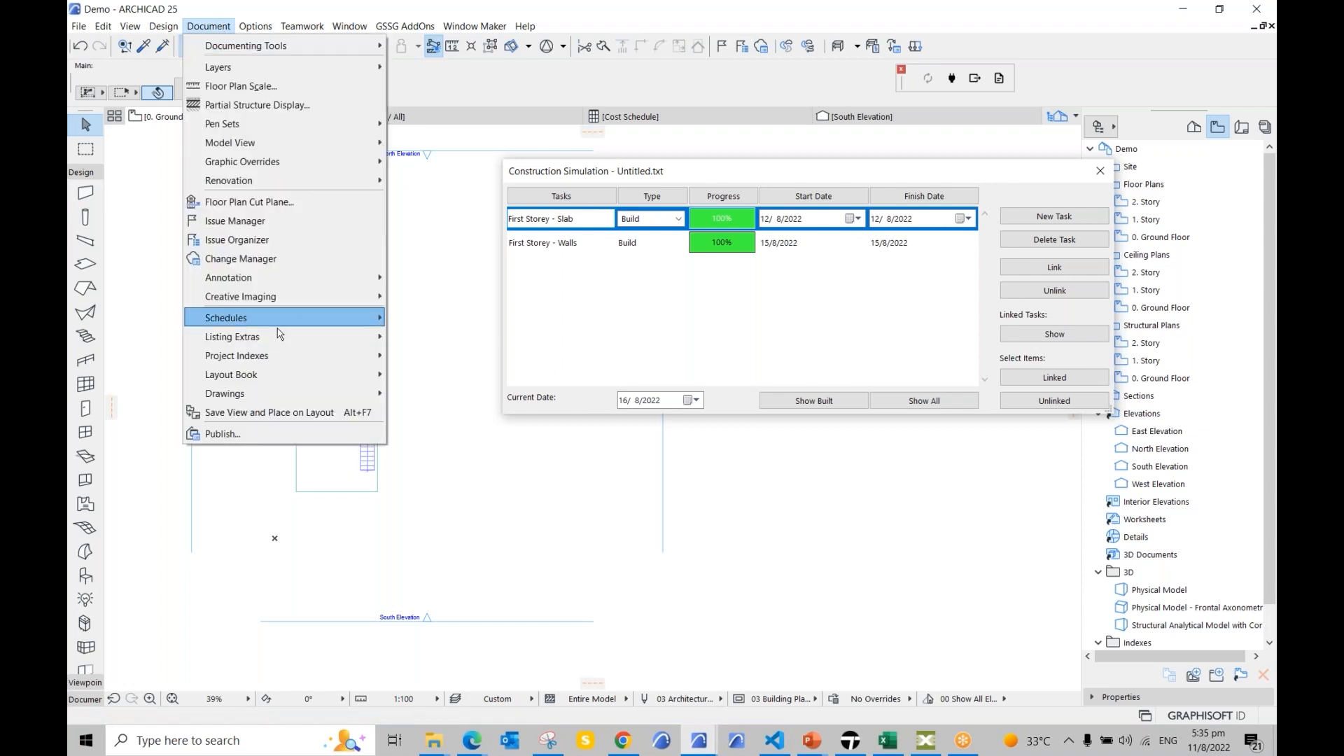
Step: Review Create Animation with MP4 Movie Files output, cancel it, and close the task list
{"action": "mouse_move", "coordinate": [280, 337]}
{"action": "mouse_move", "coordinate": [479, 433]}
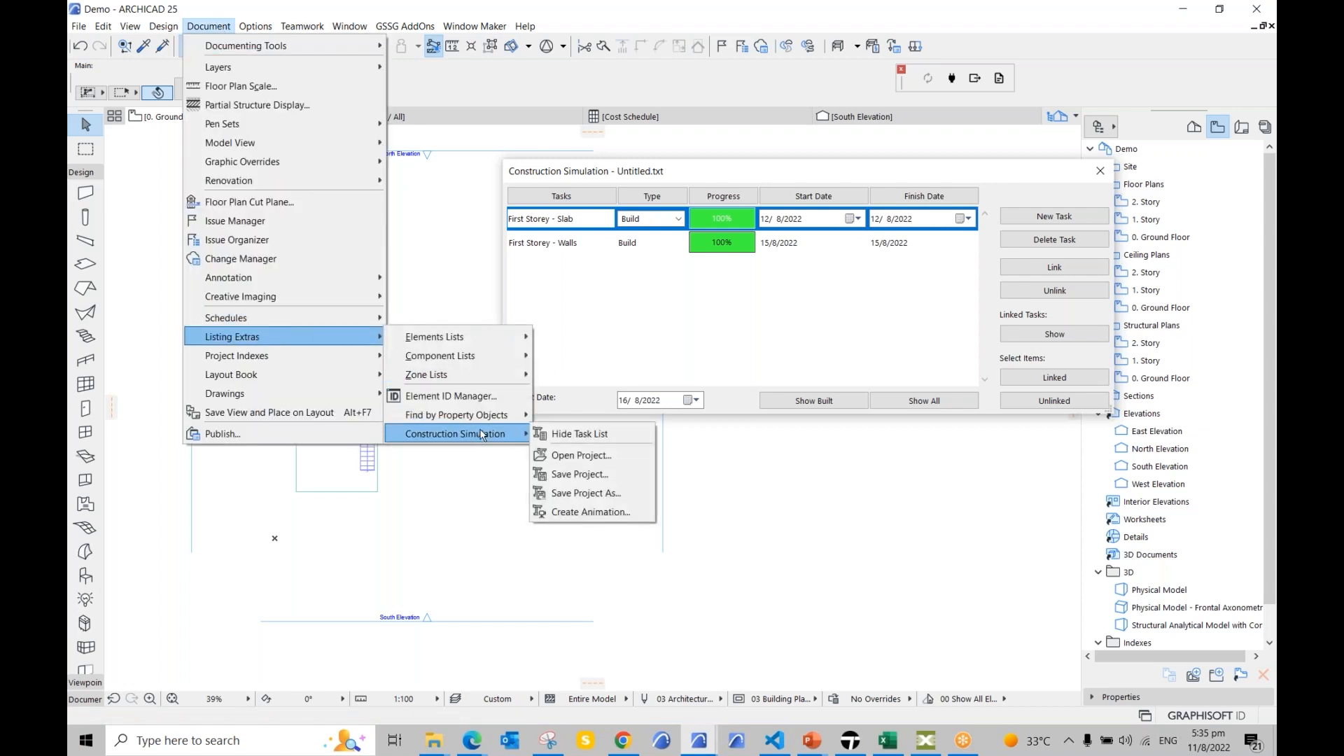
{"action": "left_click", "coordinate": [594, 513]}
{"action": "left_click_drag", "start_coordinate": [636, 140], "coordinate": [462, 167]}
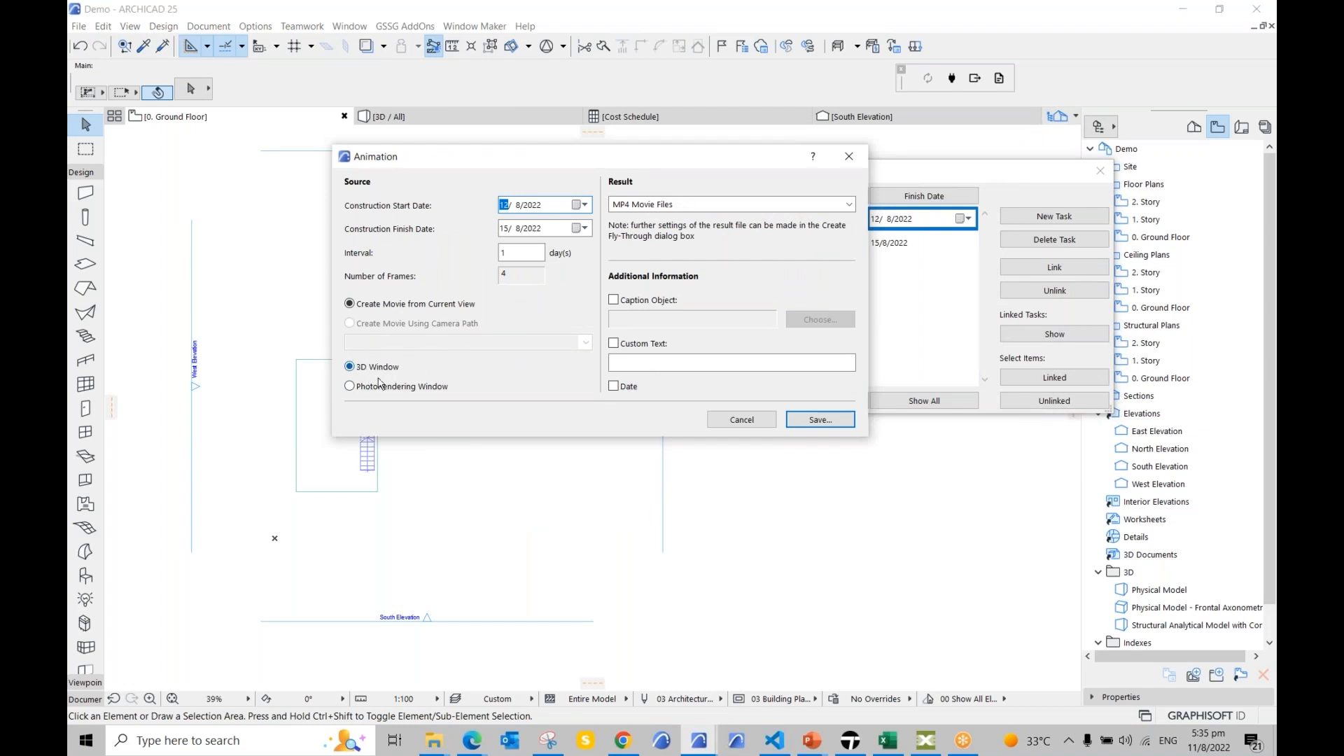
{"action": "left_click_drag", "start_coordinate": [759, 160], "coordinate": [711, 164]}
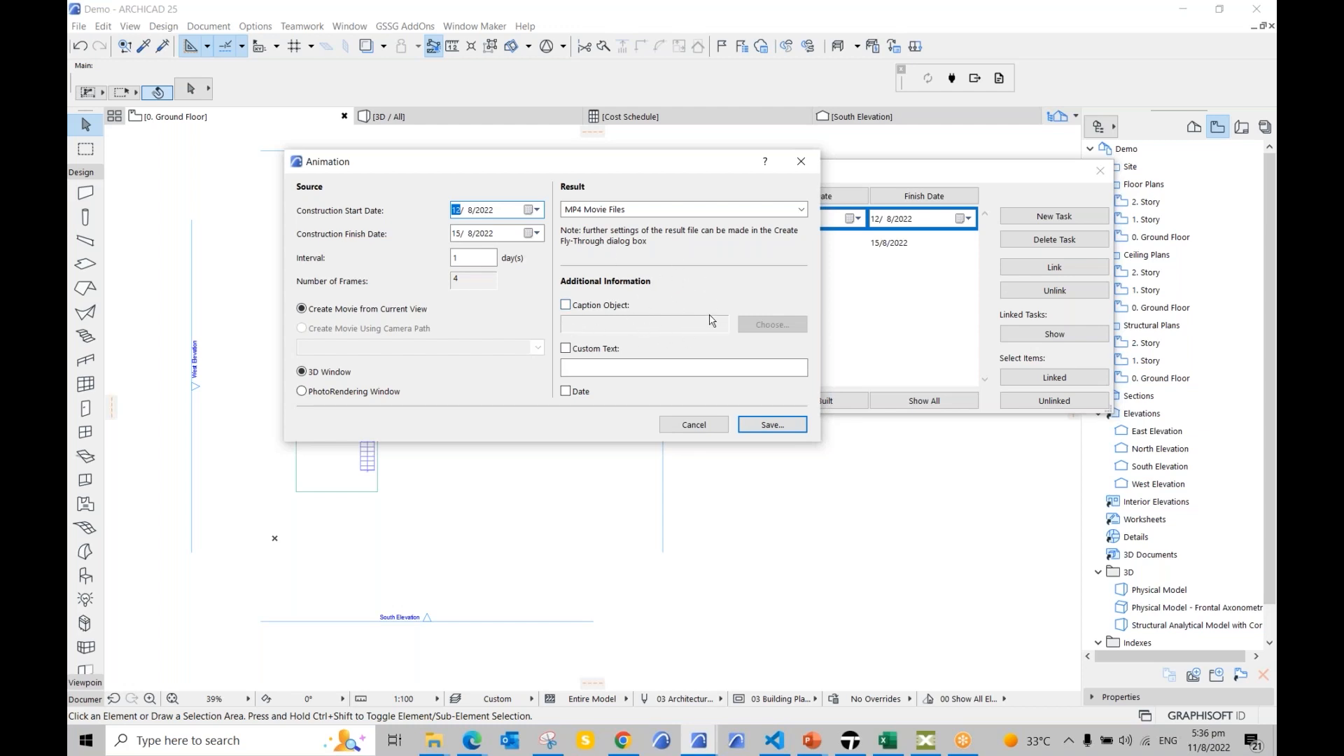
{"action": "left_click", "coordinate": [777, 210]}
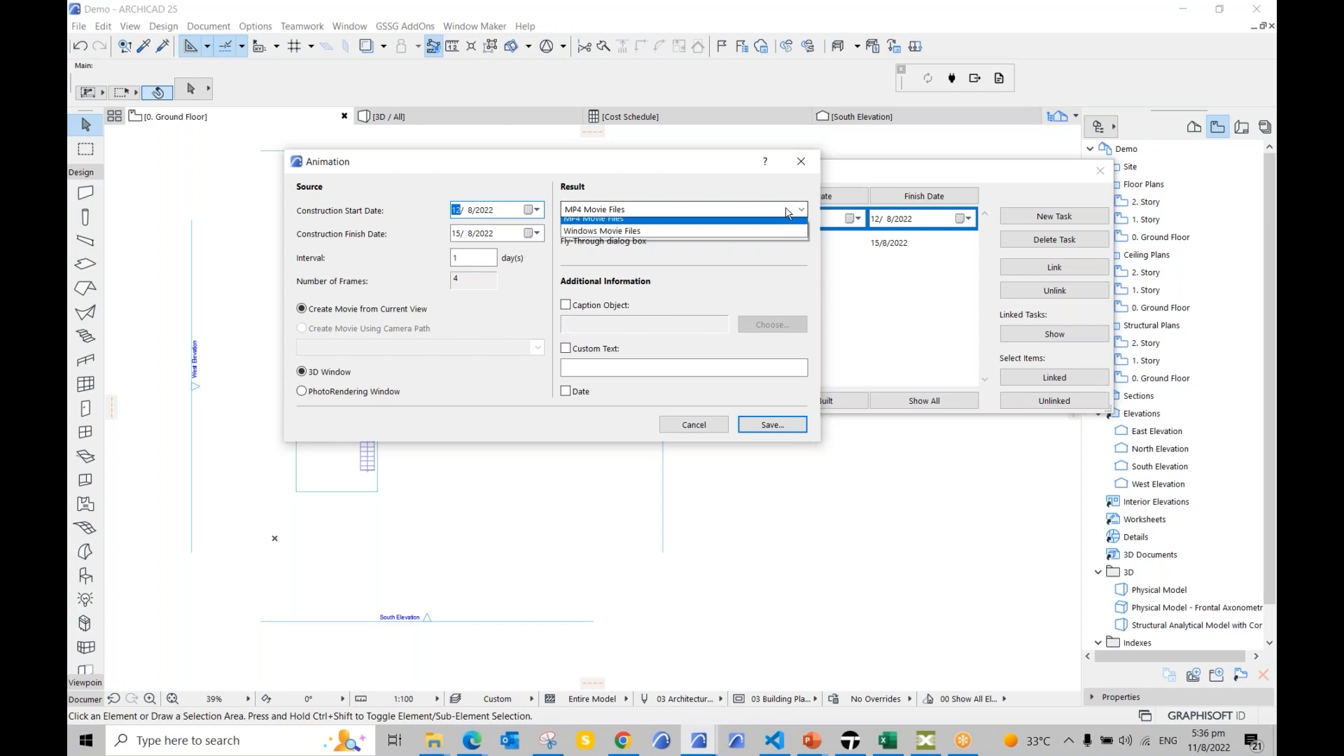
{"action": "left_click", "coordinate": [730, 270]}
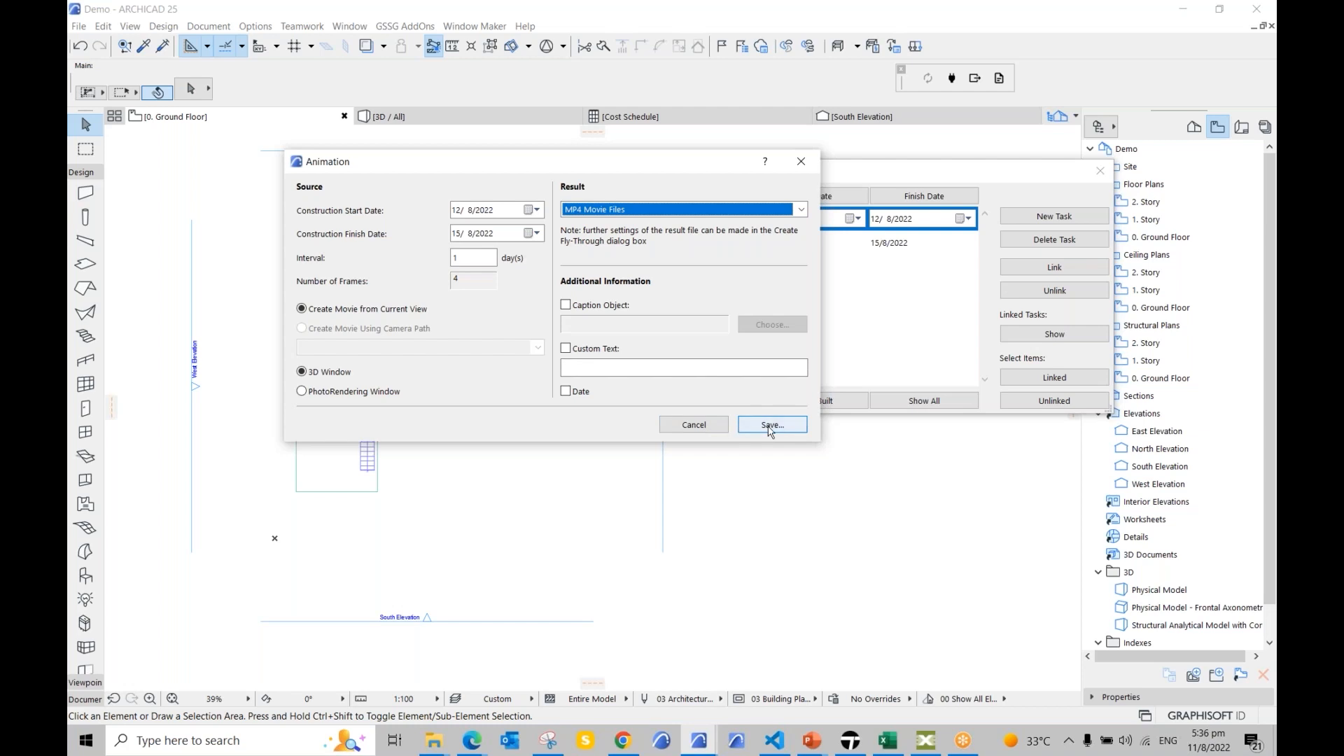
{"action": "left_click", "coordinate": [694, 425]}
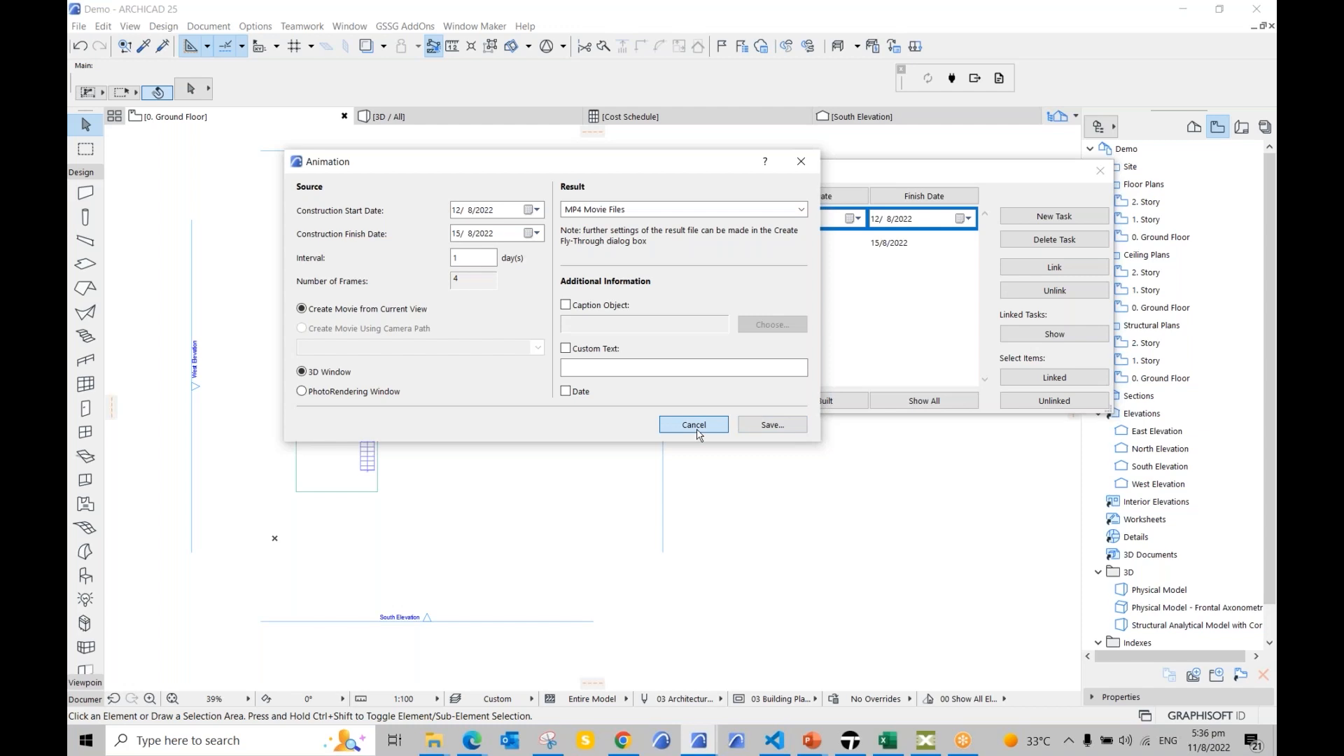
{"action": "left_click", "coordinate": [1100, 171]}
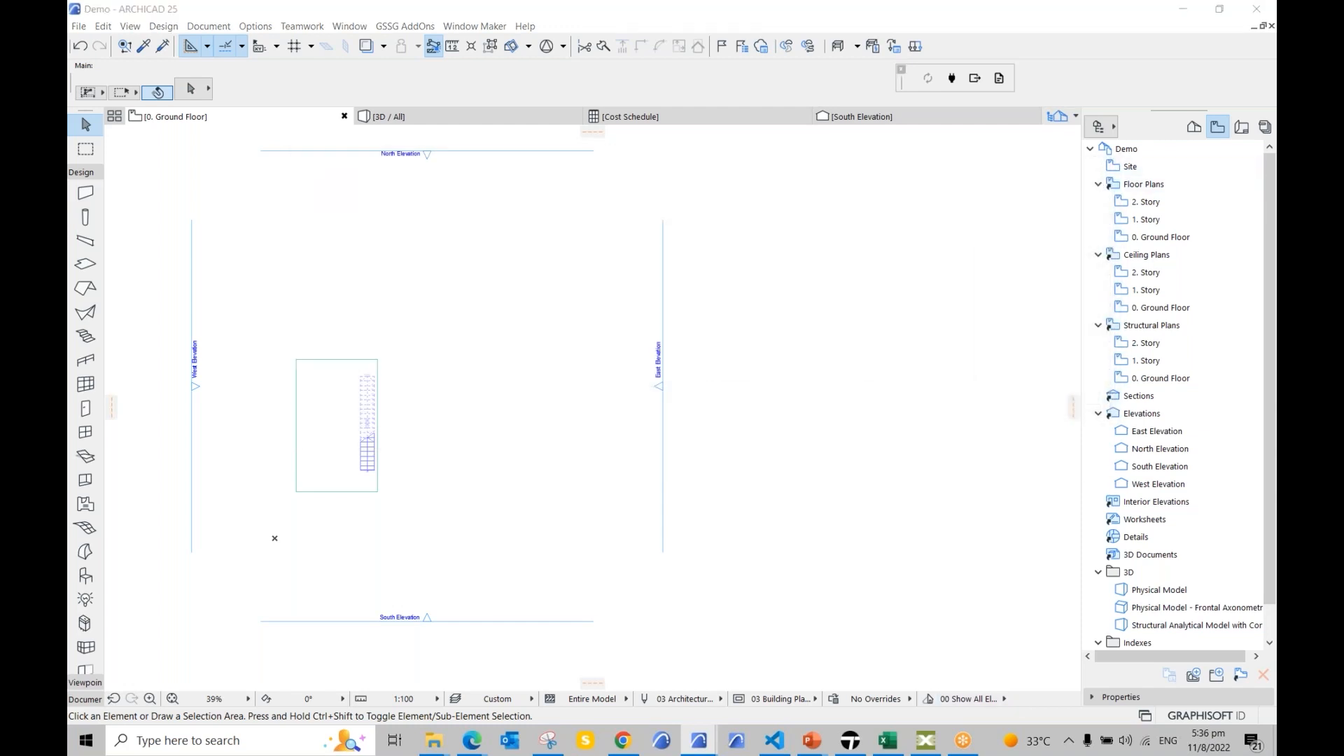
Step: Advance the slideshow to the Python Add-Ons slide and pull the ACTaskManagement folder over it
{"action": "key", "text": "alt+Tab"}
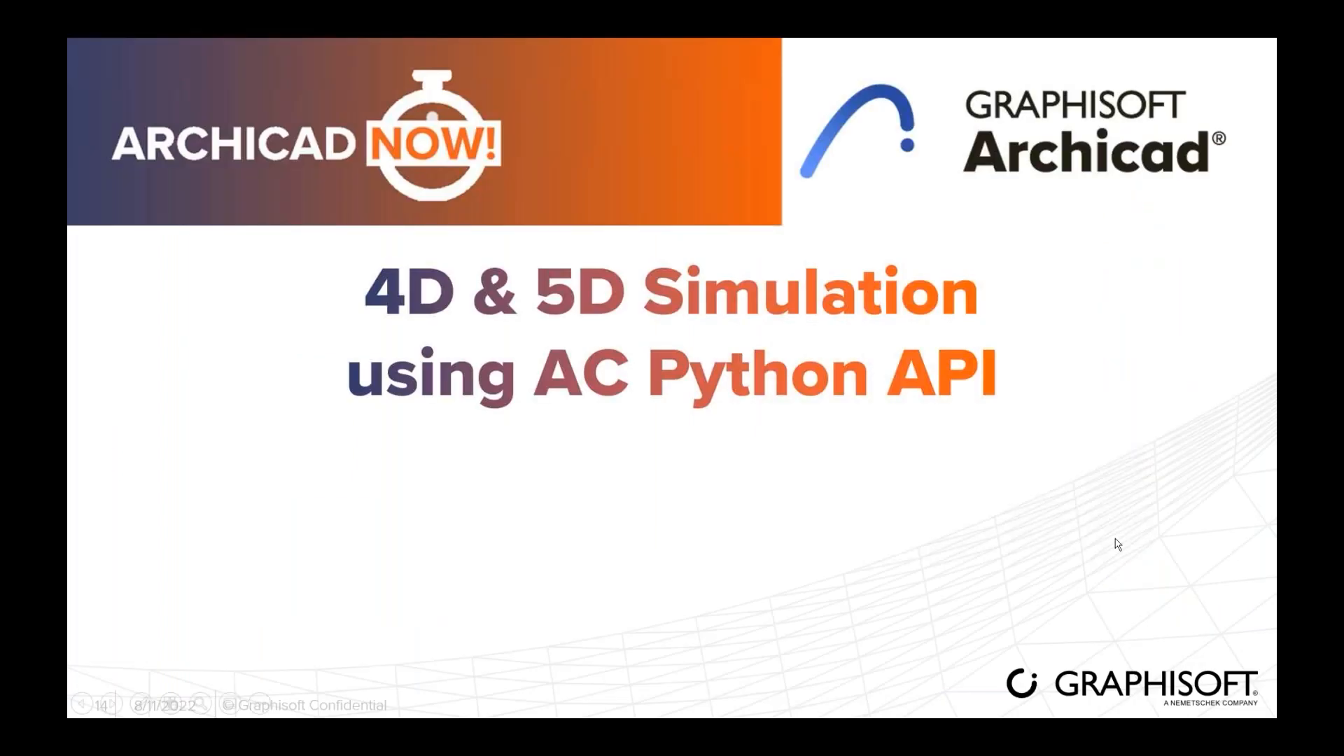
{"action": "left_click", "coordinate": [1115, 538]}
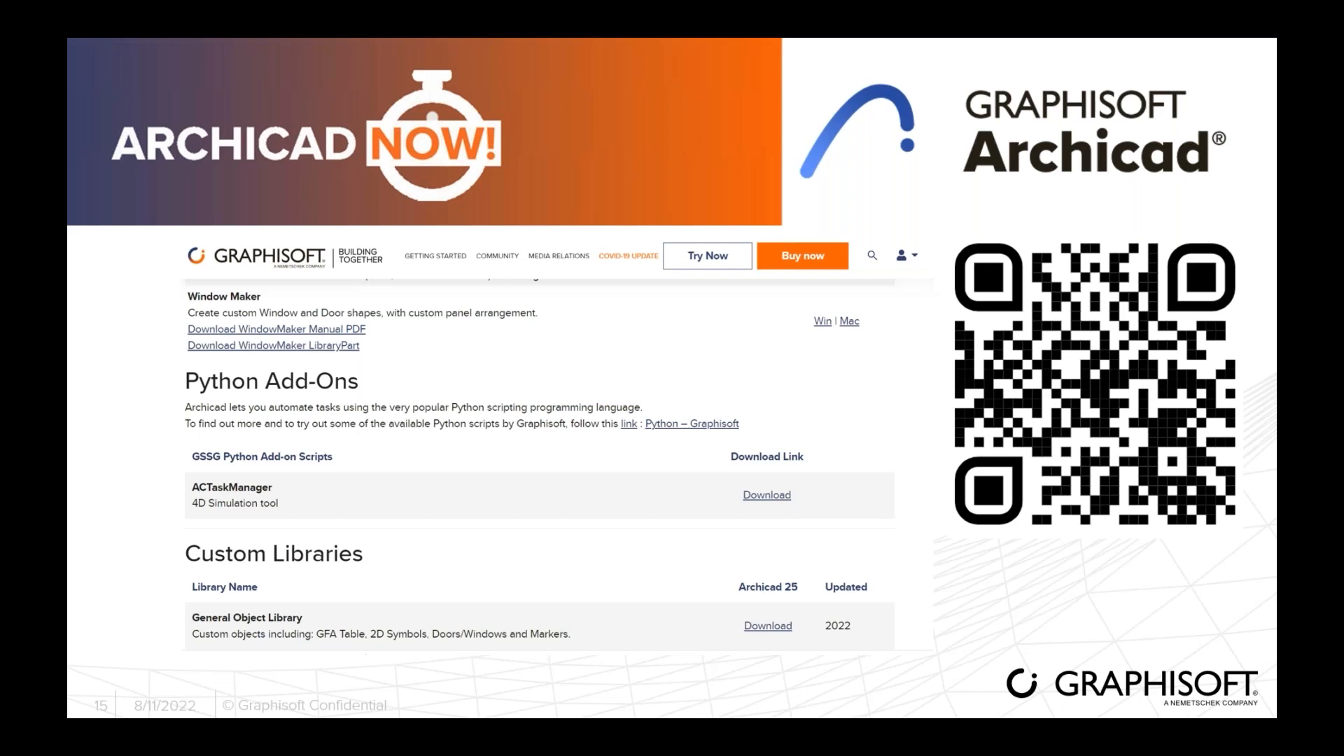
{"action": "left_click_drag", "start_coordinate": [1277, 133], "coordinate": [660, 112]}
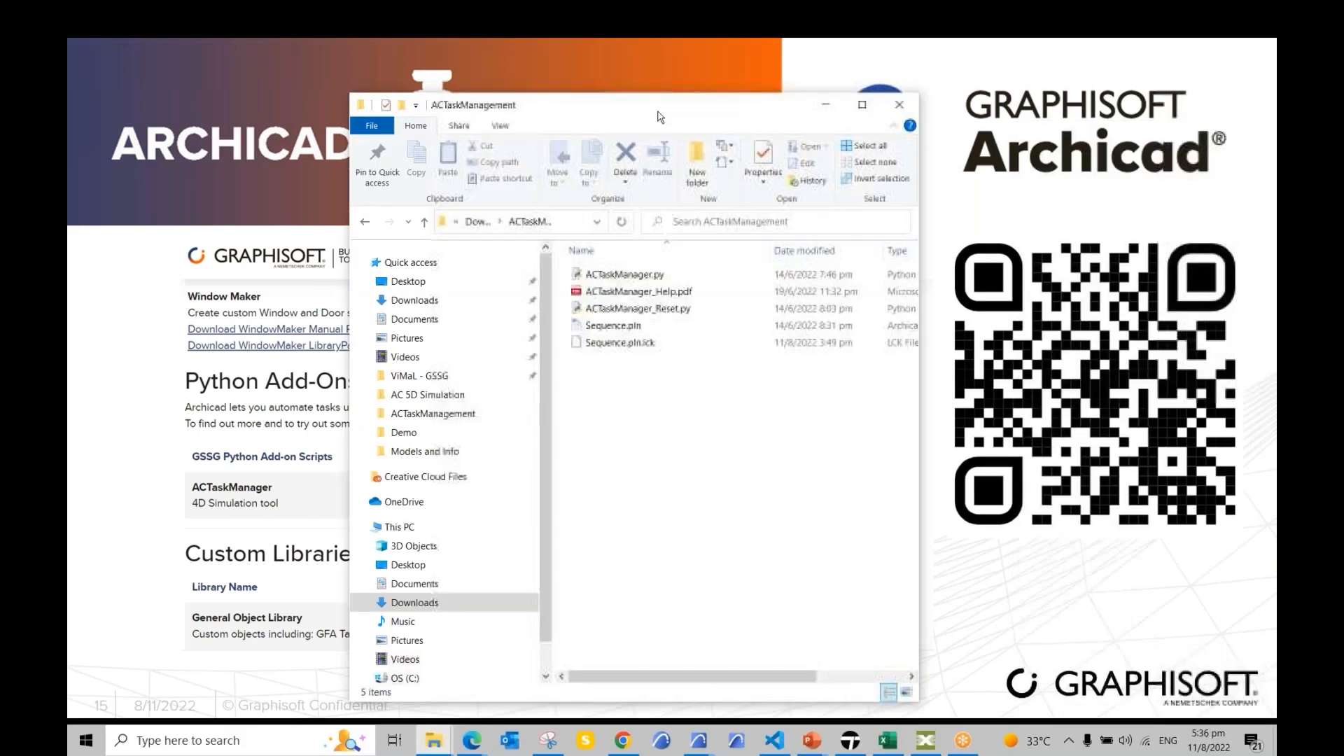
Step: Maximize the ACTaskManagement folder and page through ACTaskManager_Help.pdf in Edge
{"action": "double_click", "coordinate": [661, 112]}
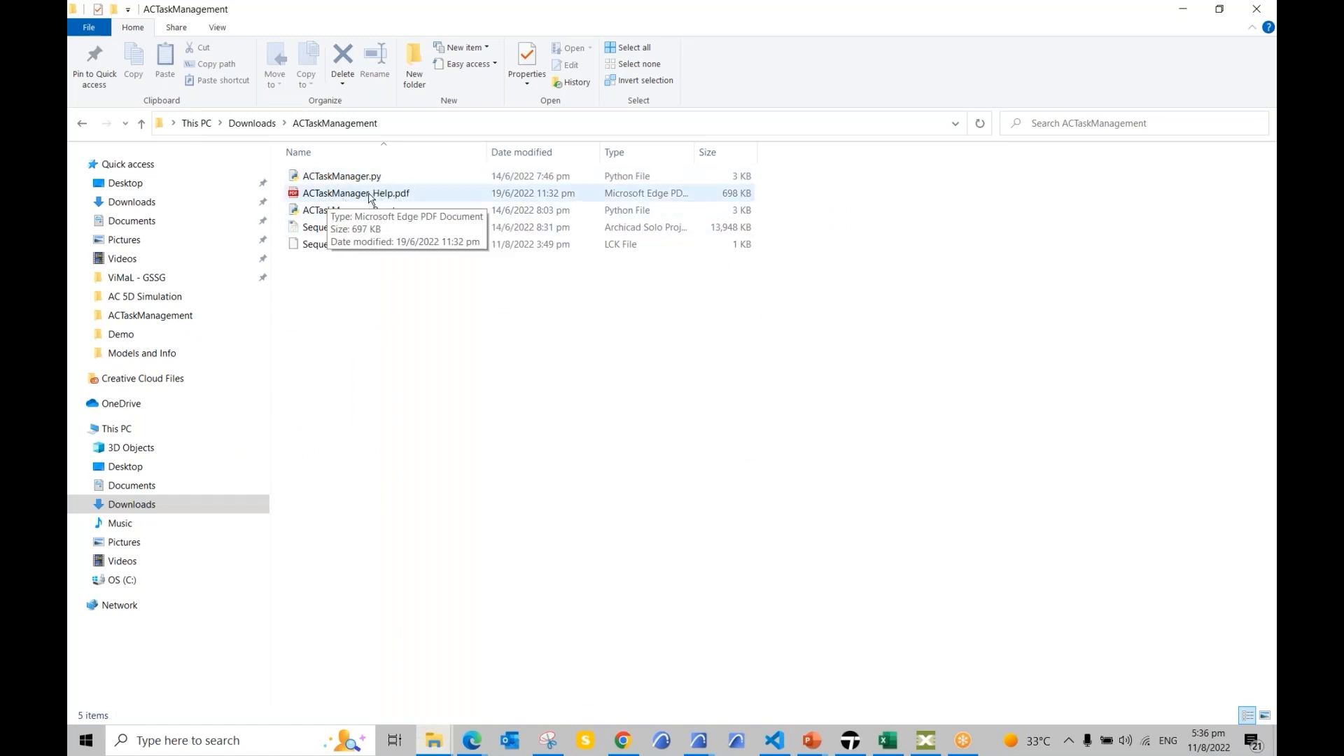
{"action": "left_click", "coordinate": [365, 194]}
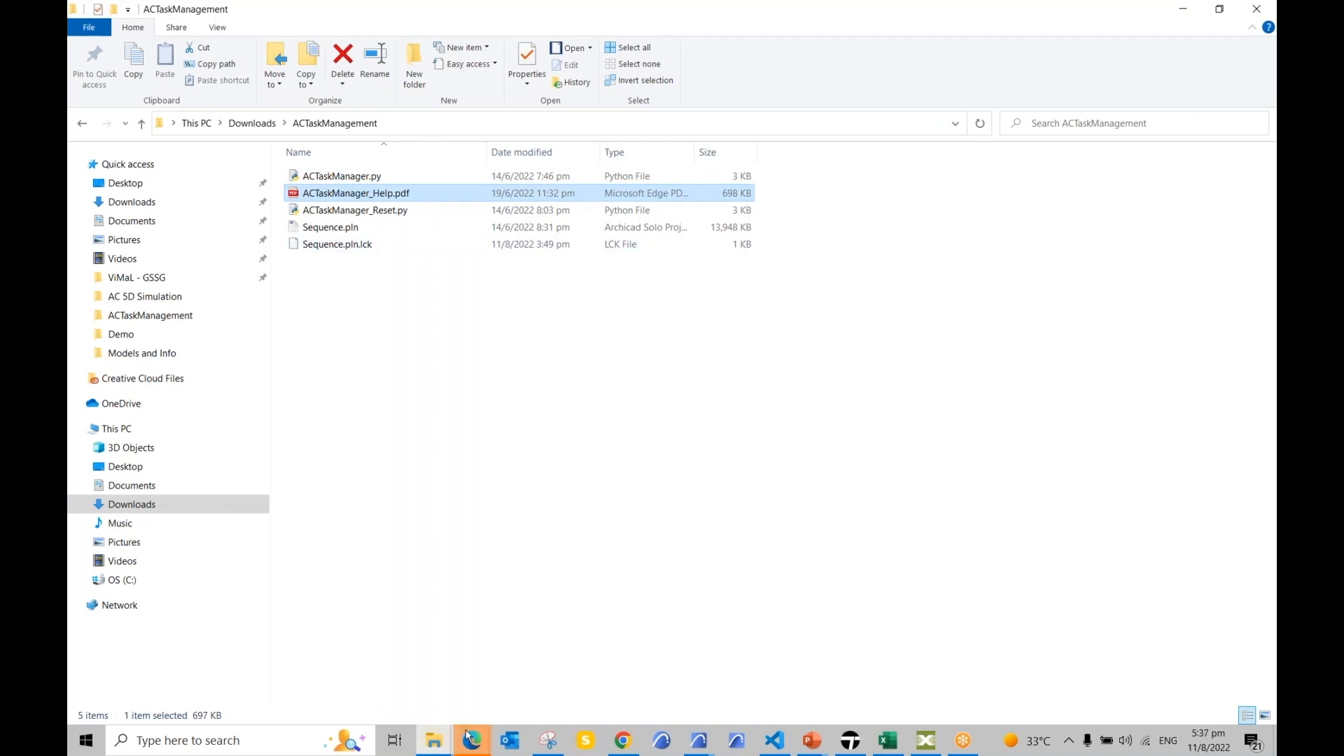
{"action": "mouse_move", "coordinate": [472, 740]}
{"action": "left_click", "coordinate": [530, 663]}
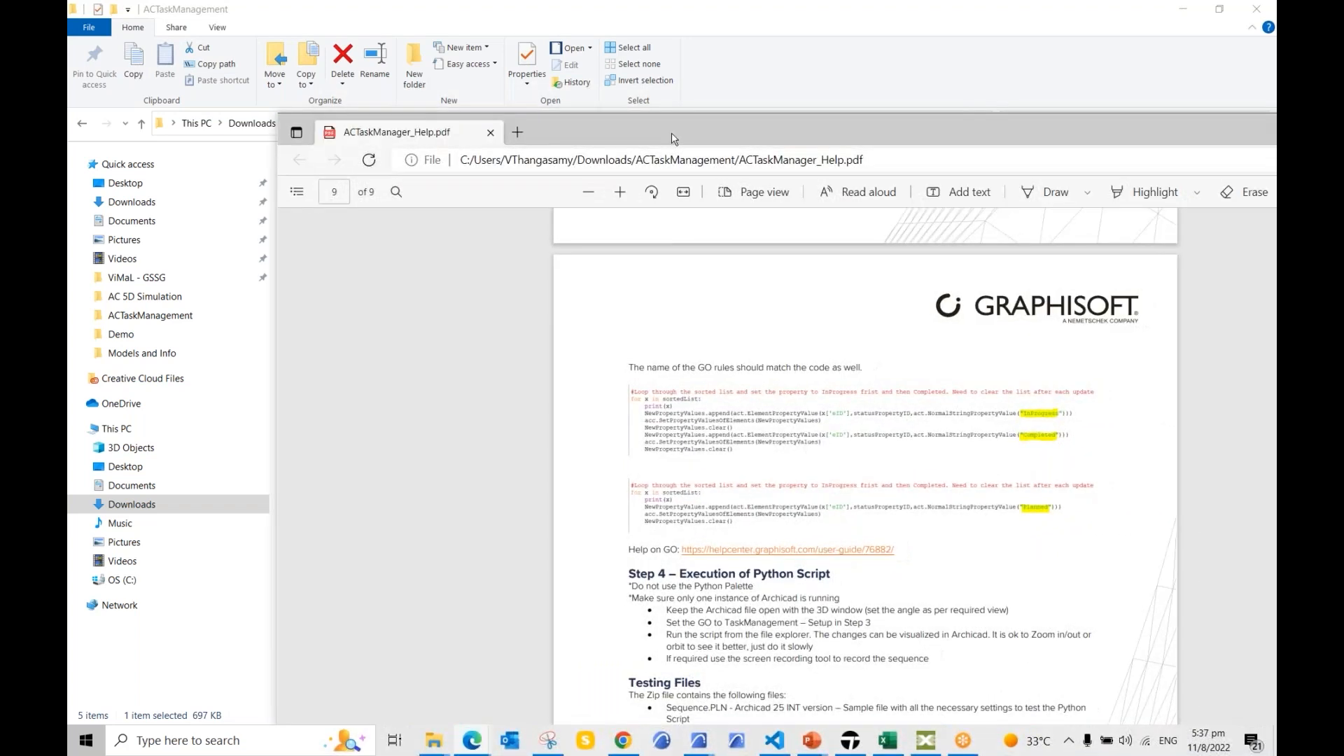
{"action": "double_click", "coordinate": [671, 132]}
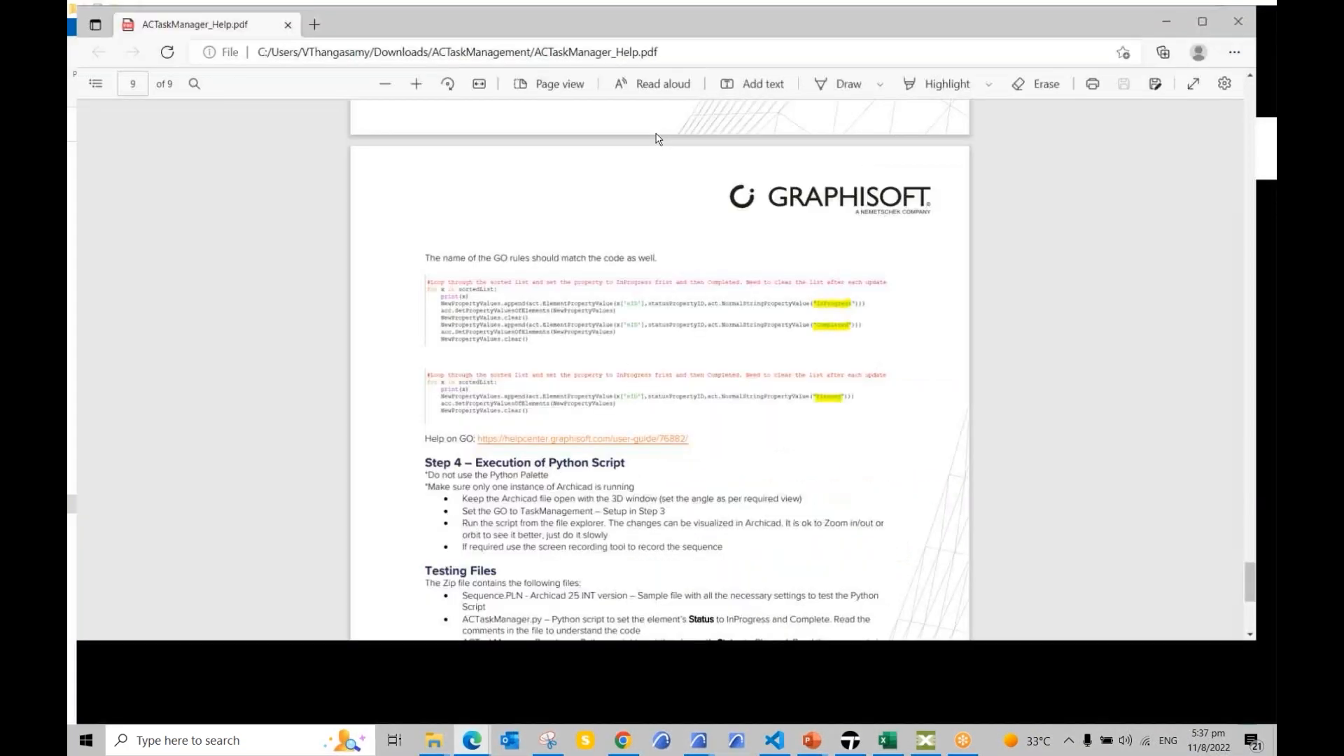
{"action": "scroll", "coordinate": [551, 329], "scroll_direction": "up", "scroll_amount": 15}
{"action": "left_click_drag", "start_coordinate": [1270, 474], "coordinate": [1273, 249]}
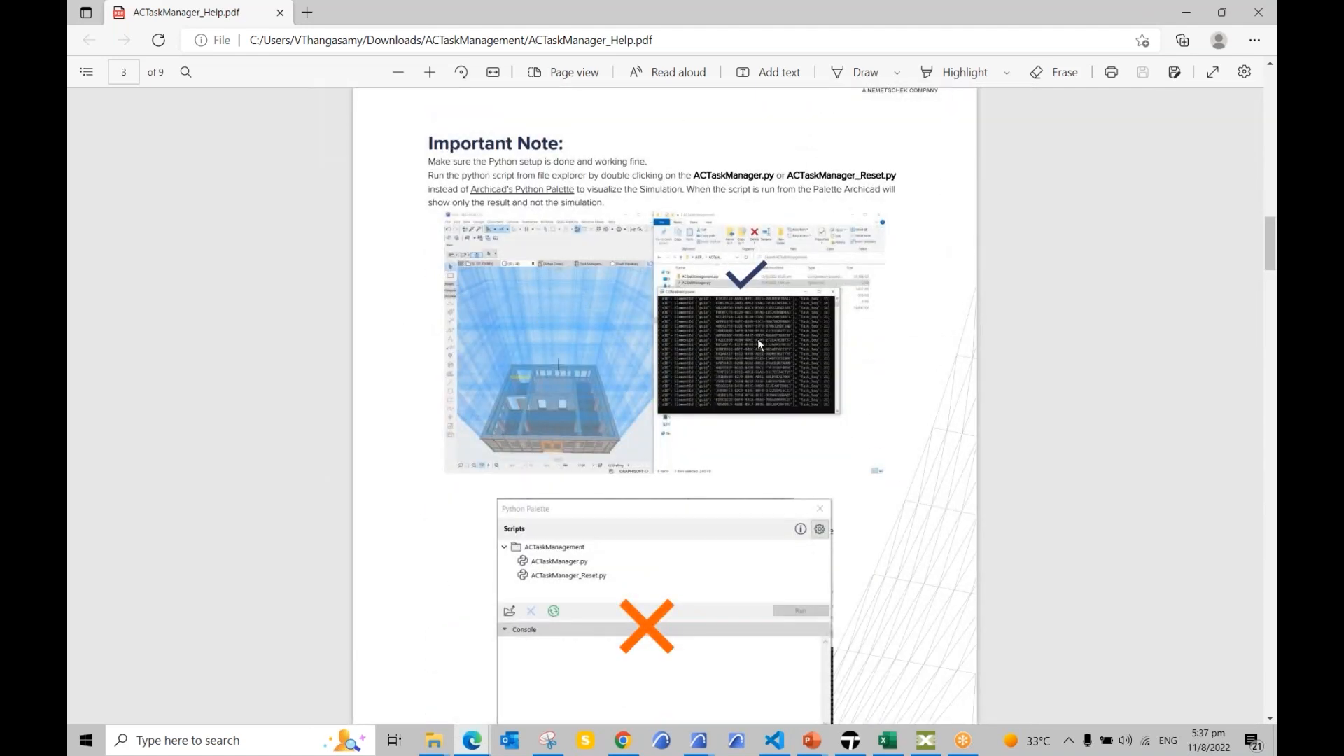
Step: Return to the ACTaskManagement folder and select ACTaskManager.py
{"action": "left_click", "coordinate": [471, 742]}
{"action": "mouse_move", "coordinate": [434, 741]}
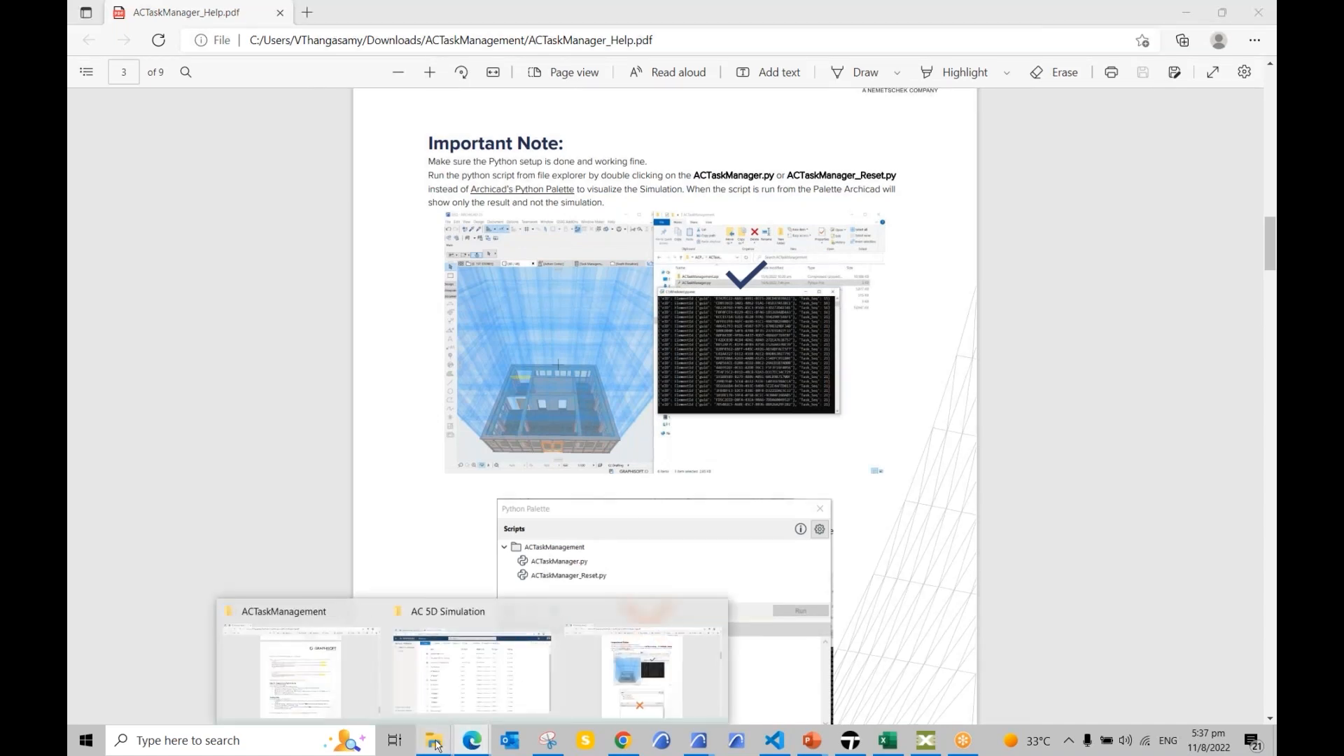
{"action": "left_click", "coordinate": [350, 672]}
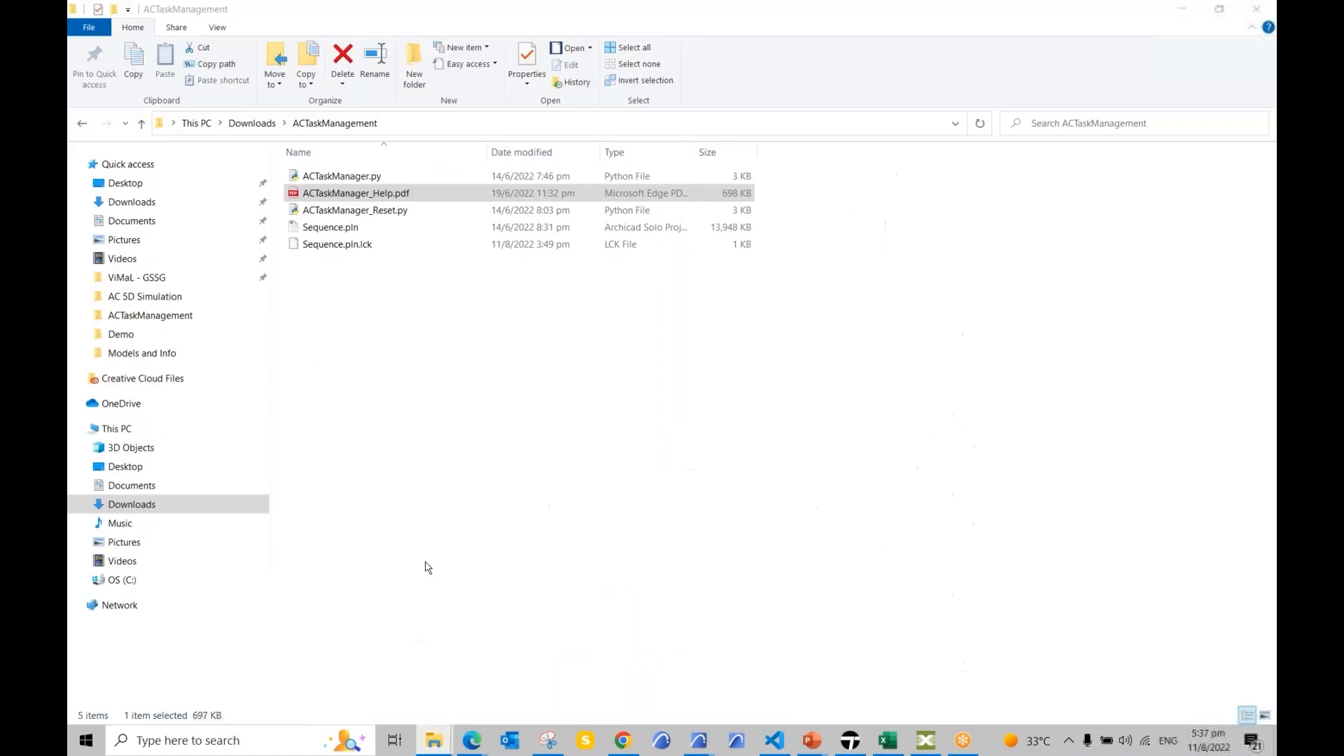
{"action": "left_click", "coordinate": [356, 178]}
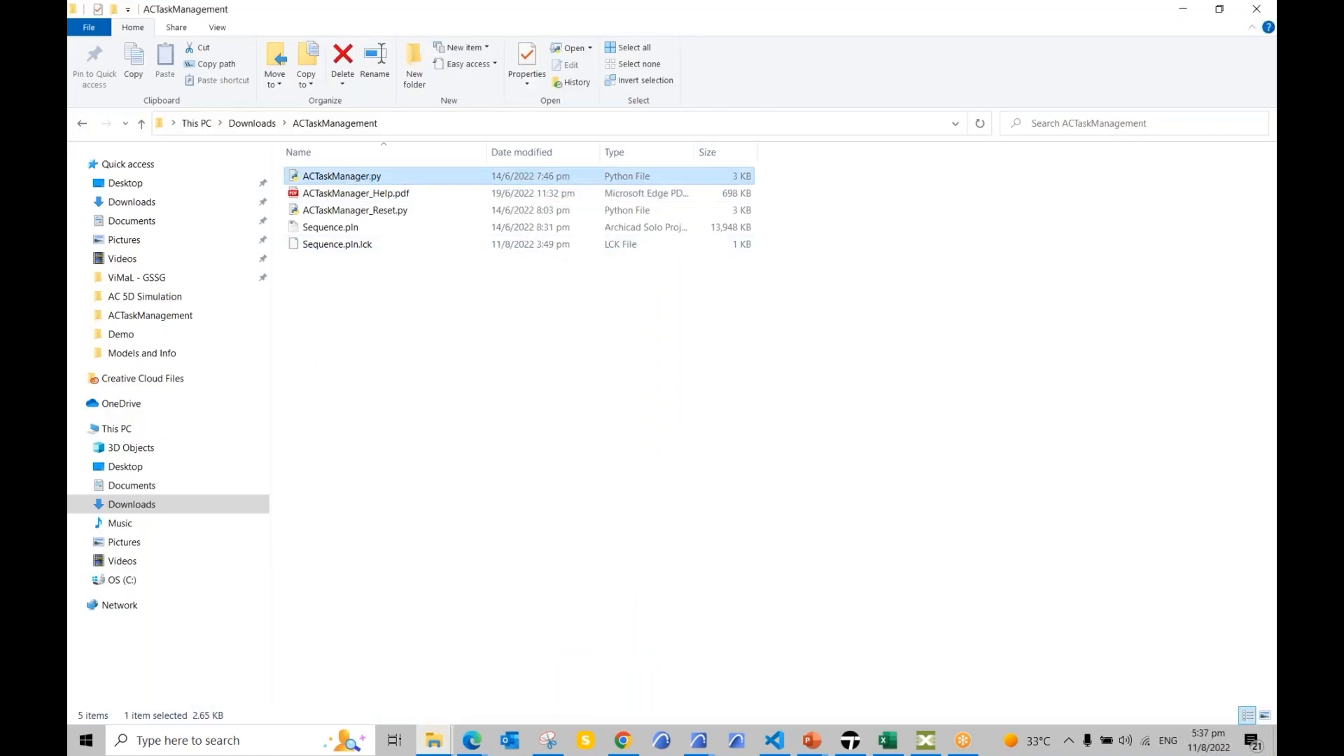
Step: Run ACTaskManager.py to play the Sequence build, then bring up the ACTaskManager_Help.pdf
{"action": "key", "text": "Return"}
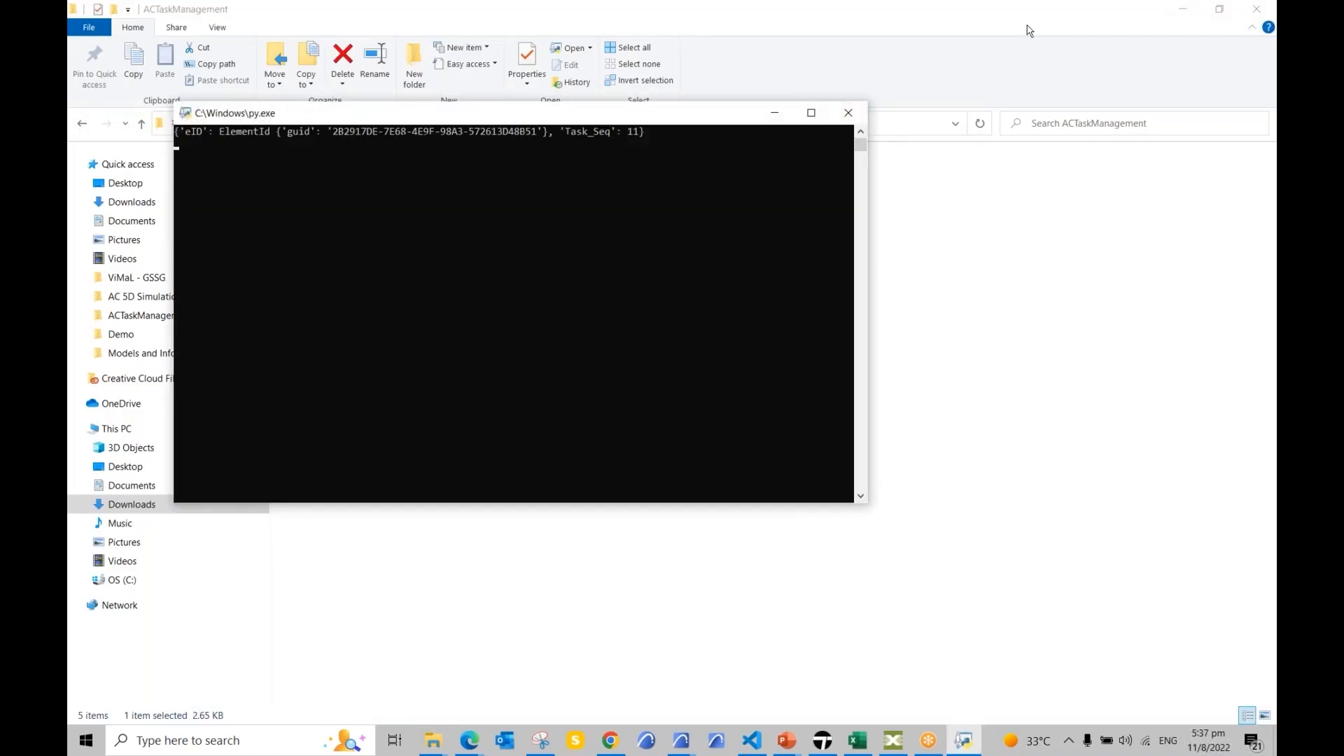
{"action": "left_click", "coordinate": [1195, 14]}
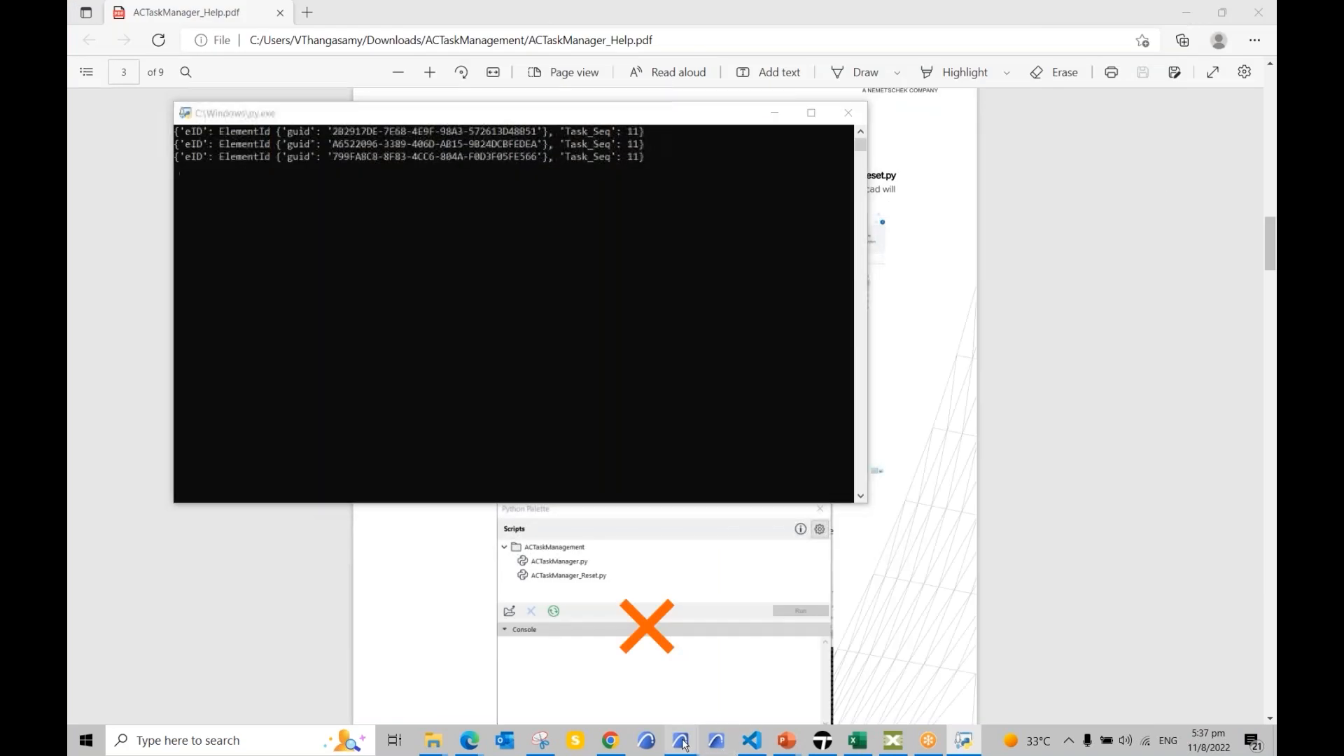
{"action": "mouse_move", "coordinate": [683, 742]}
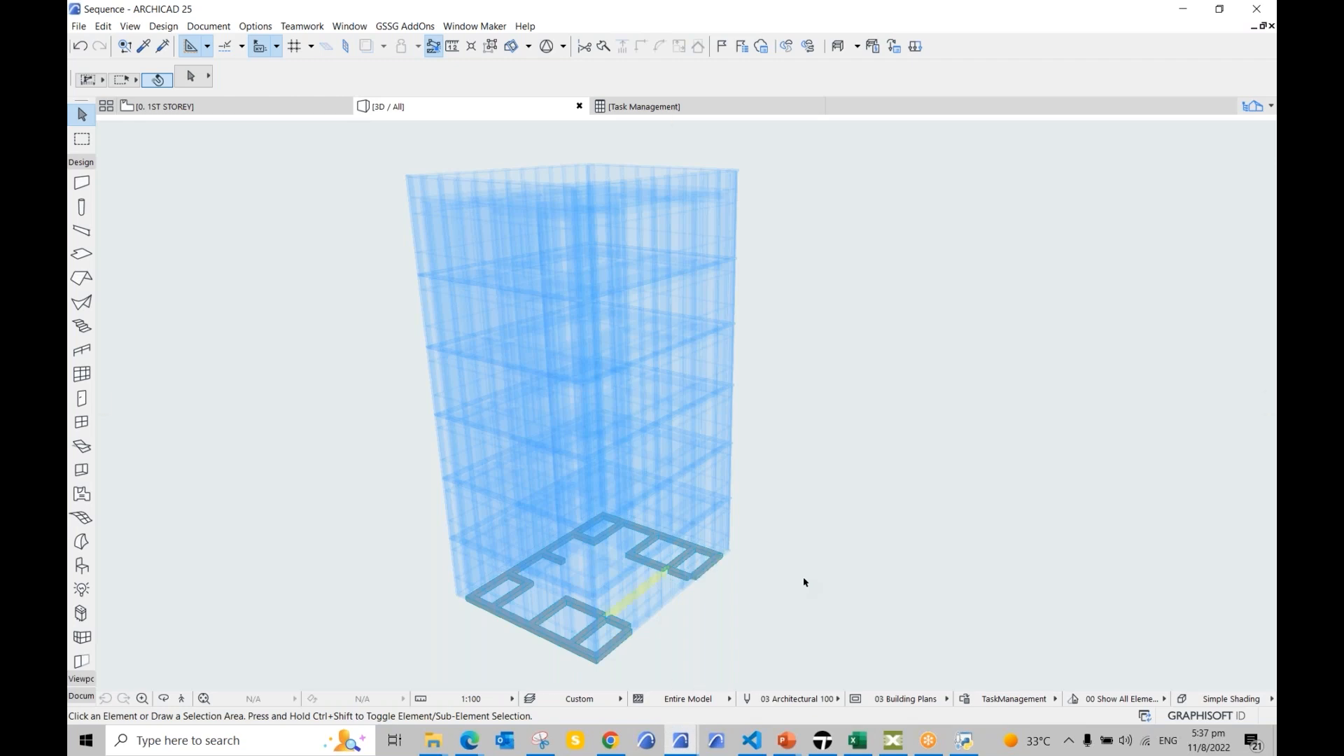
{"action": "mouse_move", "coordinate": [469, 746]}
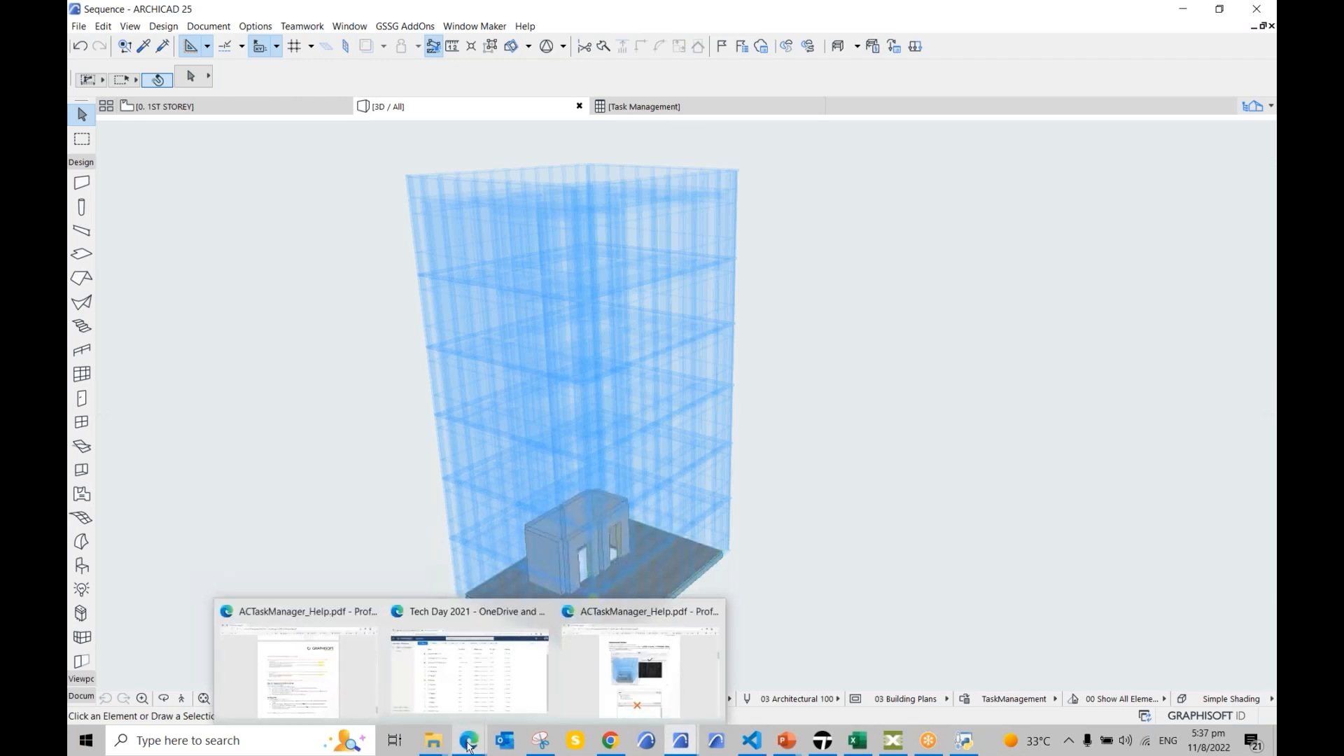
{"action": "left_click", "coordinate": [286, 693]}
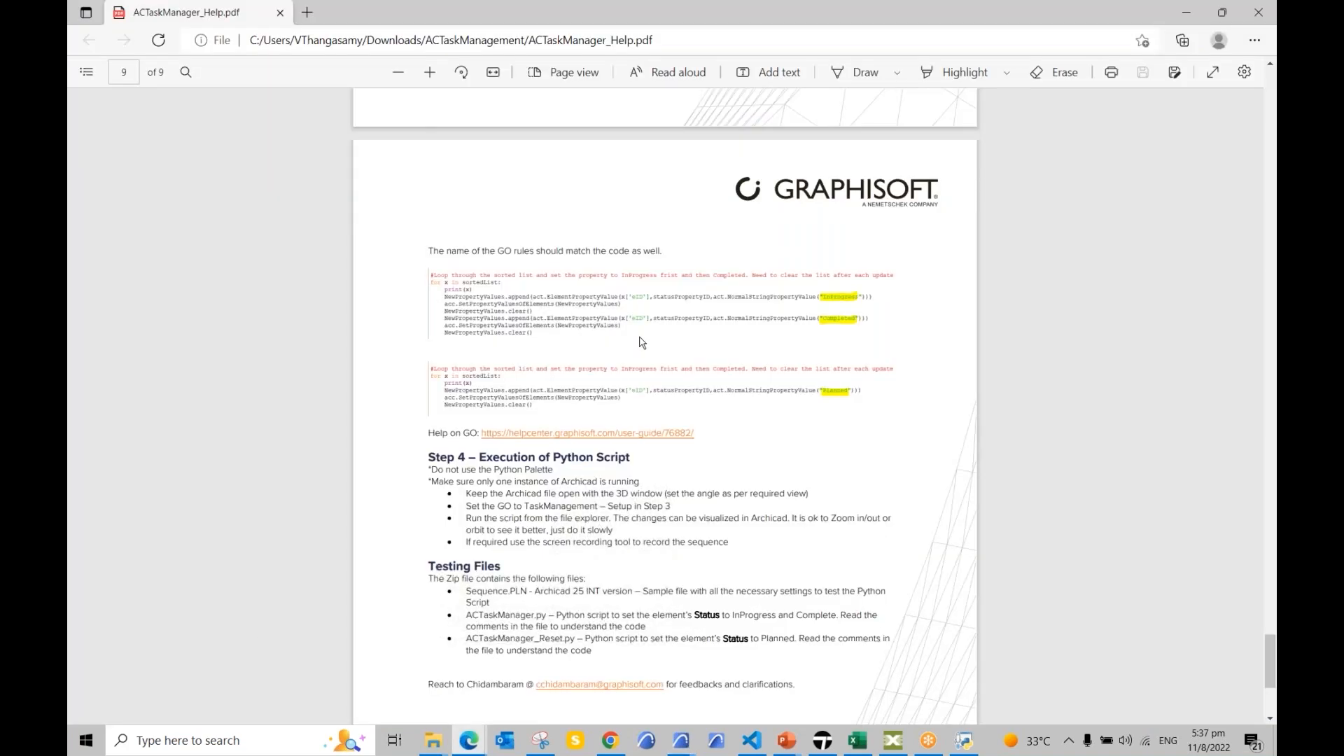
Step: Scroll the help PDF's Steps 1-3 on properties, schedules and overrides, then switch to Archicad
{"action": "scroll", "coordinate": [642, 342], "scroll_direction": "down", "scroll_amount": 3}
{"action": "scroll", "coordinate": [651, 333], "scroll_direction": "up", "scroll_amount": 6}
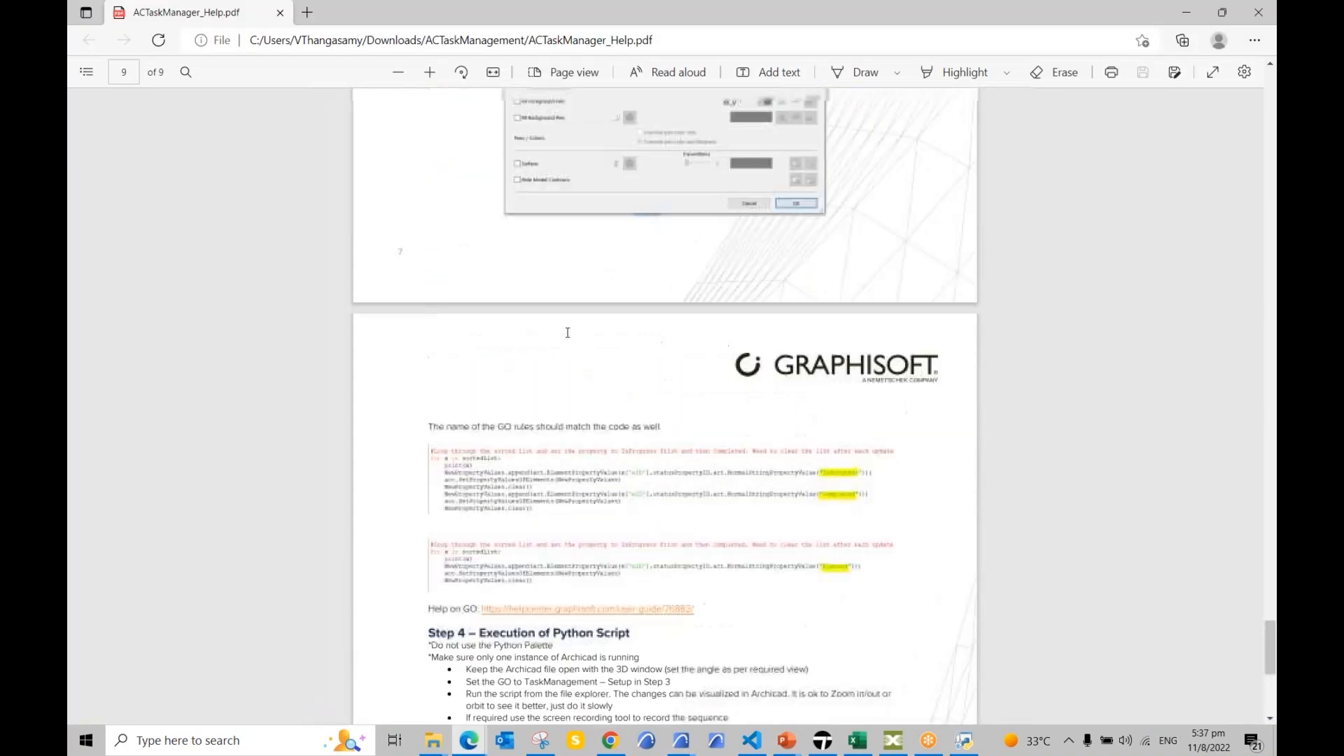
{"action": "left_click_drag", "start_coordinate": [1271, 641], "coordinate": [1272, 213]}
{"action": "scroll", "coordinate": [918, 337], "scroll_direction": "down", "scroll_amount": 12}
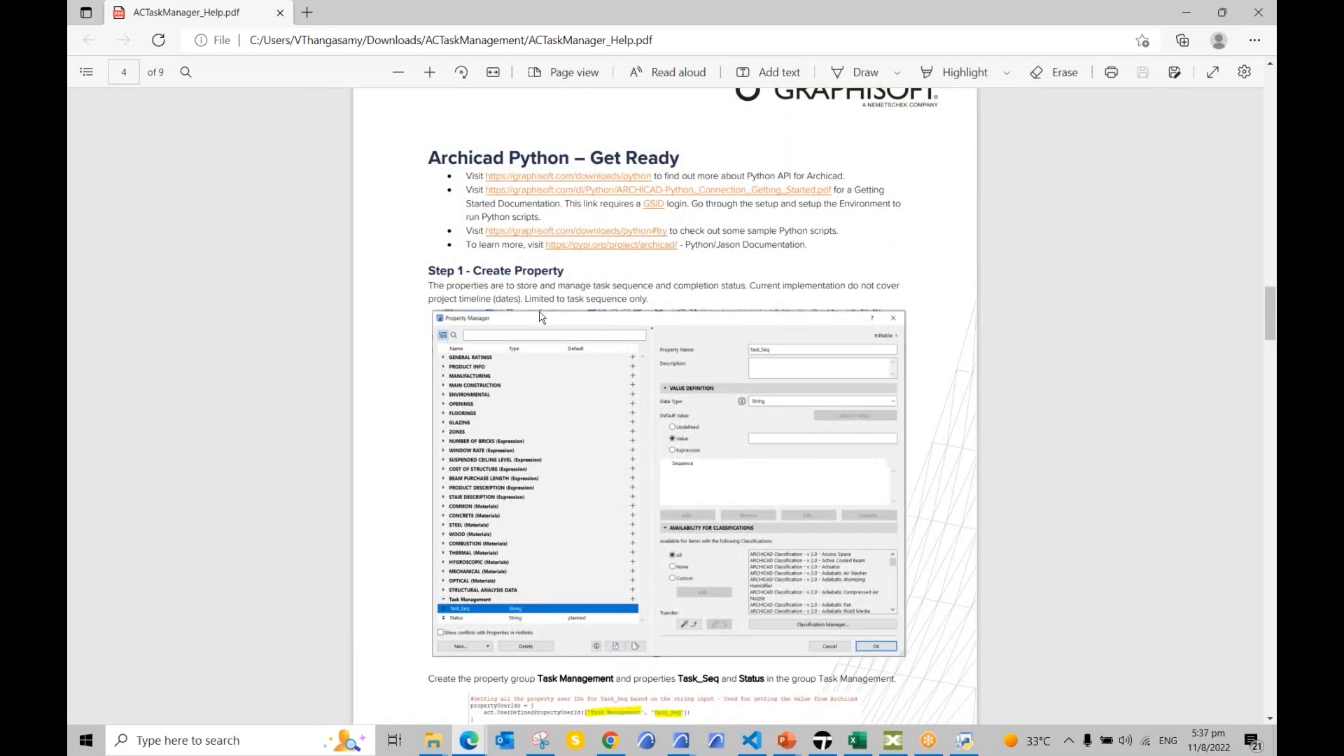
{"action": "scroll", "coordinate": [556, 361], "scroll_direction": "down", "scroll_amount": 2}
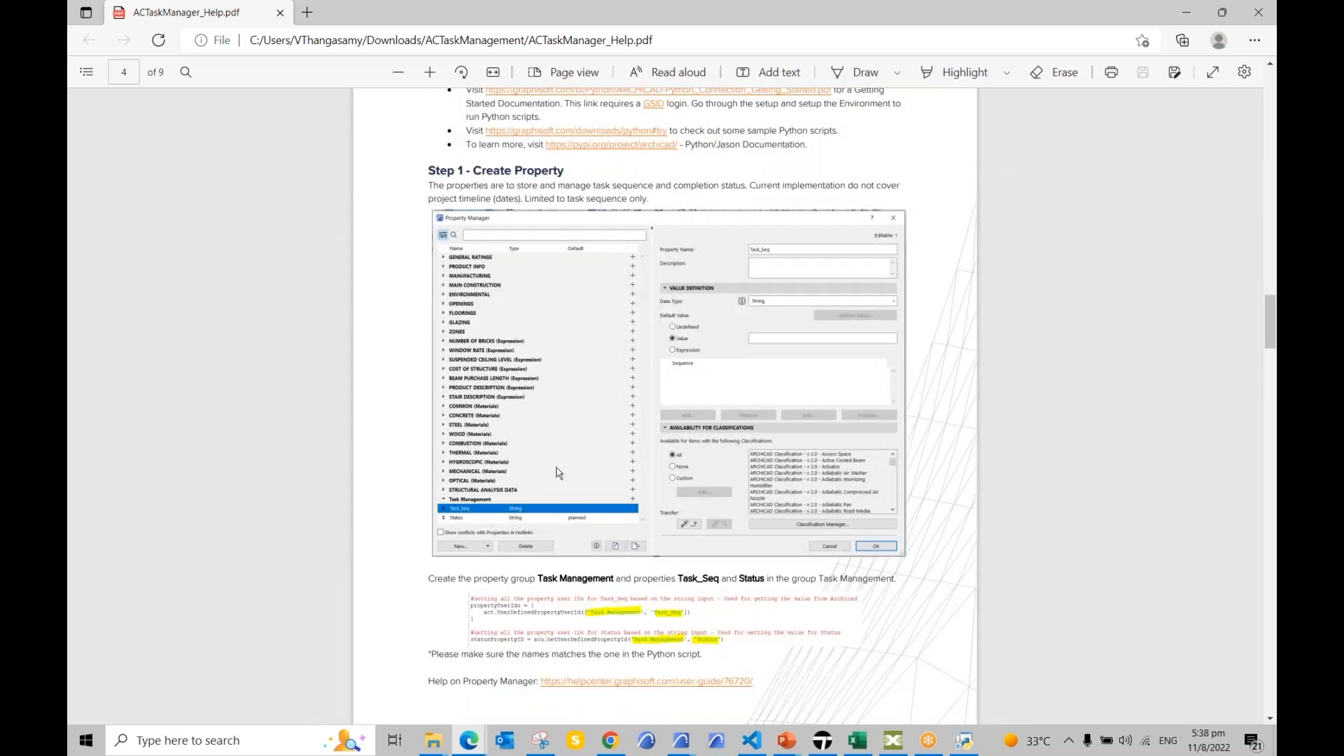
{"action": "scroll", "coordinate": [558, 474], "scroll_direction": "down", "scroll_amount": 8}
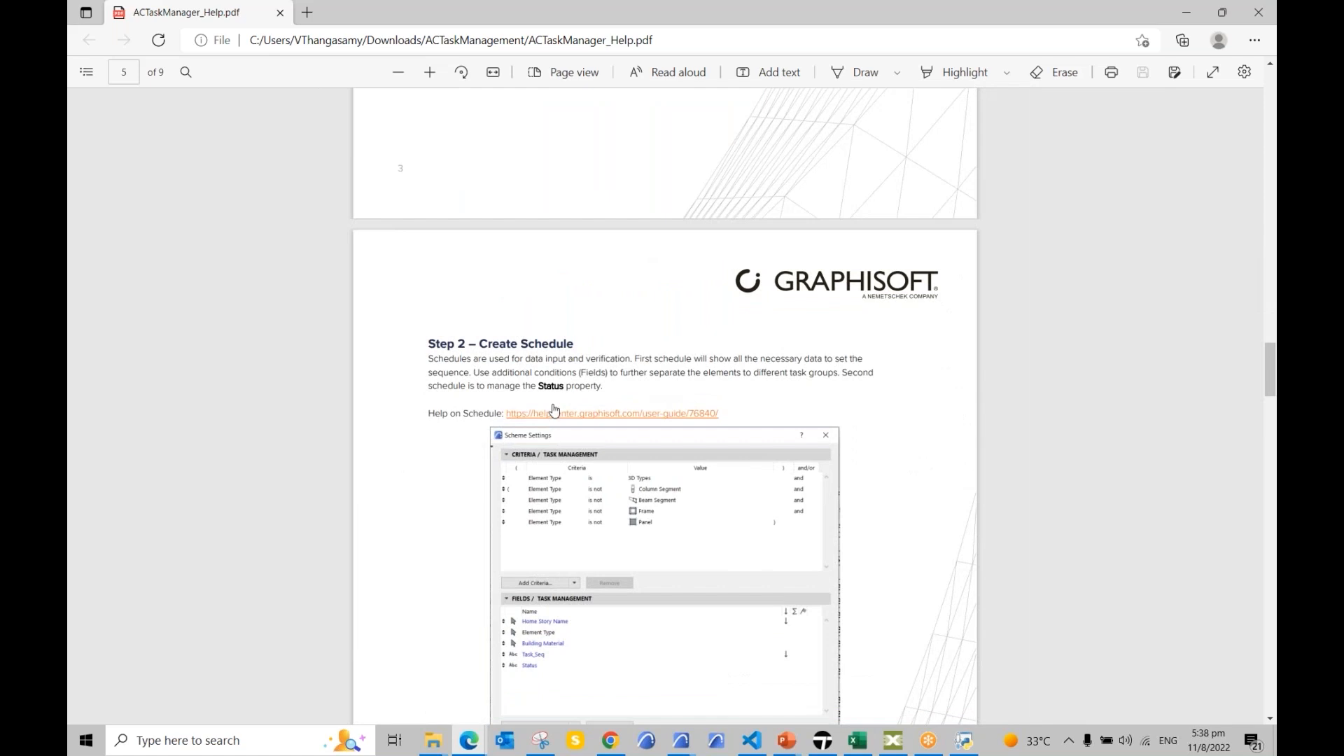
{"action": "scroll", "coordinate": [554, 409], "scroll_direction": "down", "scroll_amount": 2}
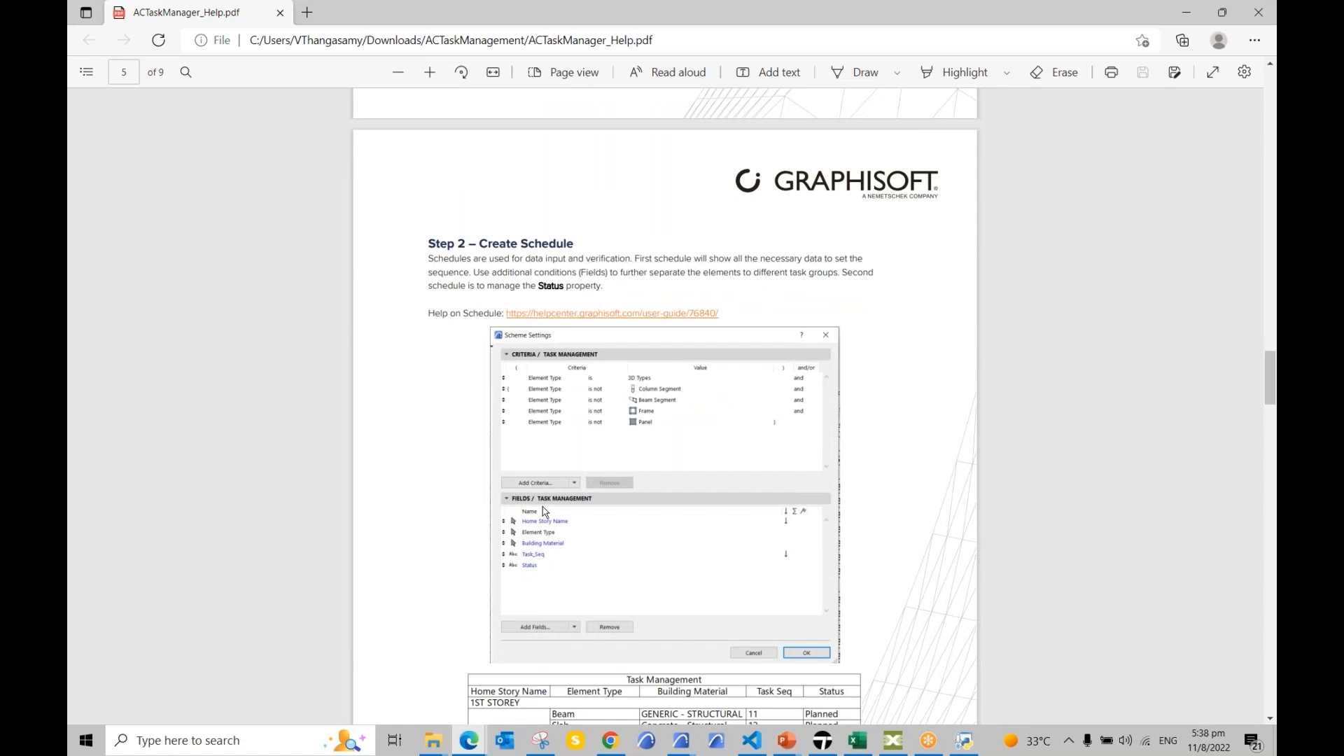
{"action": "scroll", "coordinate": [546, 512], "scroll_direction": "down", "scroll_amount": 6}
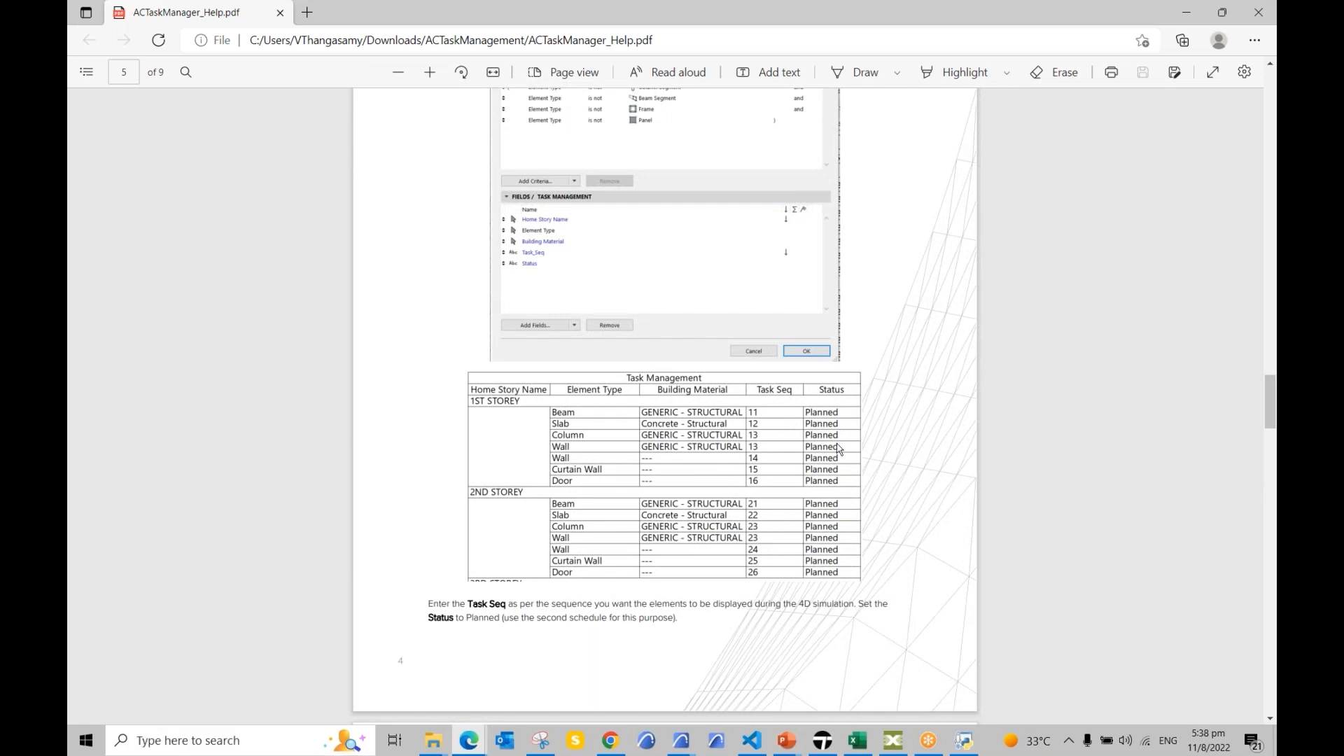
{"action": "scroll", "coordinate": [771, 435], "scroll_direction": "down", "scroll_amount": 9}
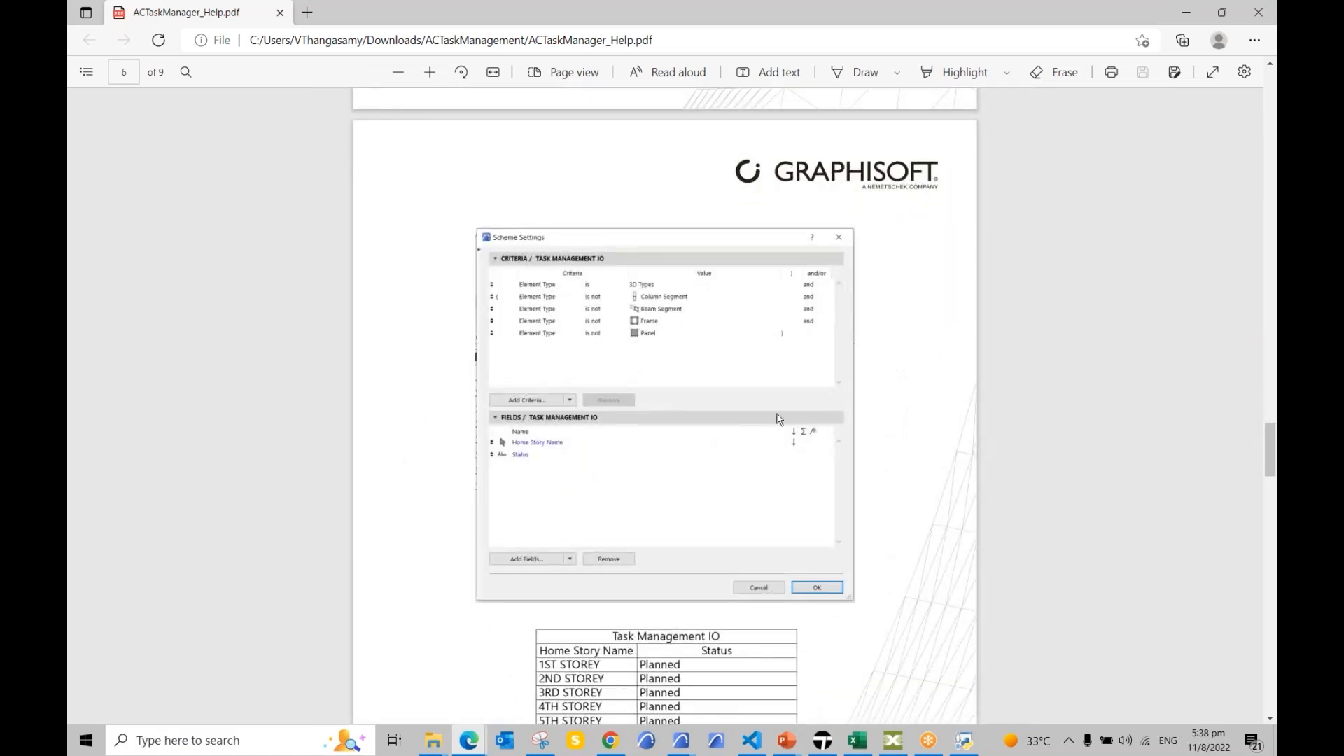
{"action": "scroll", "coordinate": [663, 409], "scroll_direction": "down", "scroll_amount": 5}
{"action": "scroll", "coordinate": [662, 407], "scroll_direction": "up", "scroll_amount": 5}
{"action": "scroll", "coordinate": [588, 371], "scroll_direction": "down", "scroll_amount": 10}
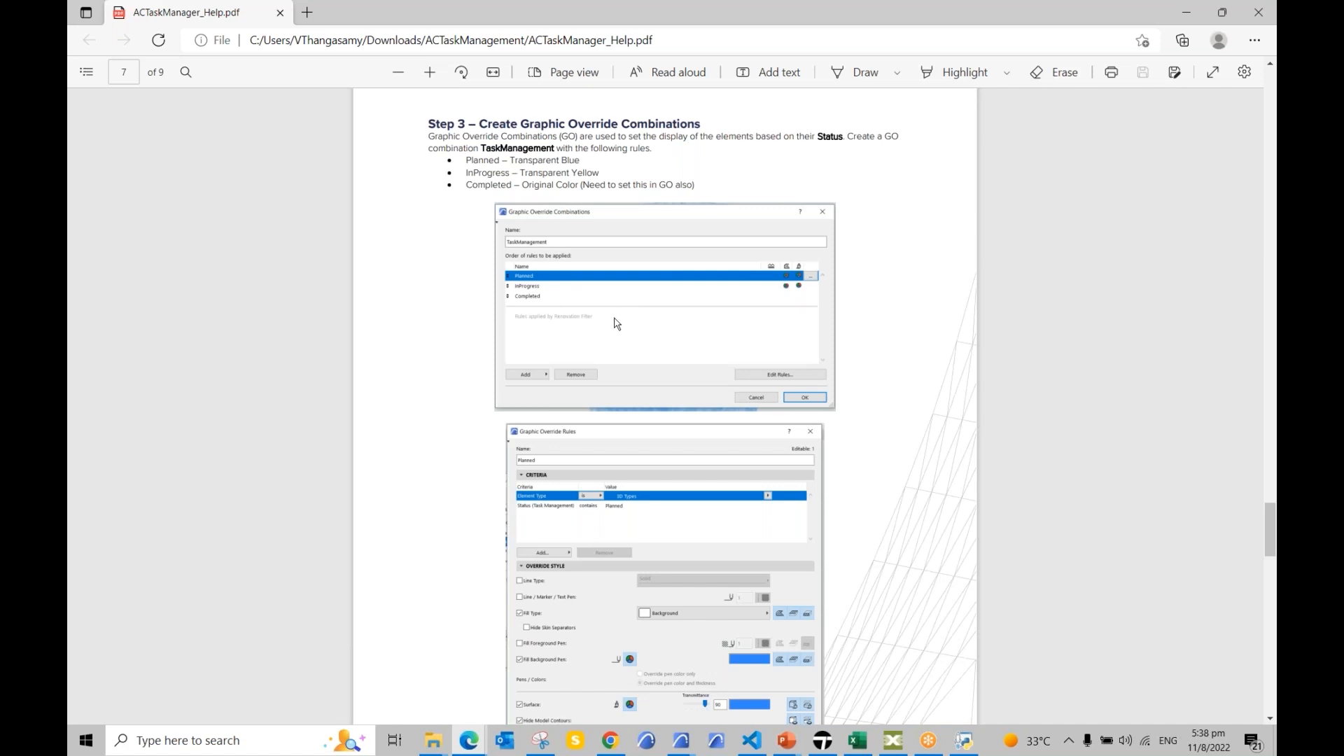
{"action": "scroll", "coordinate": [617, 324], "scroll_direction": "down", "scroll_amount": 10}
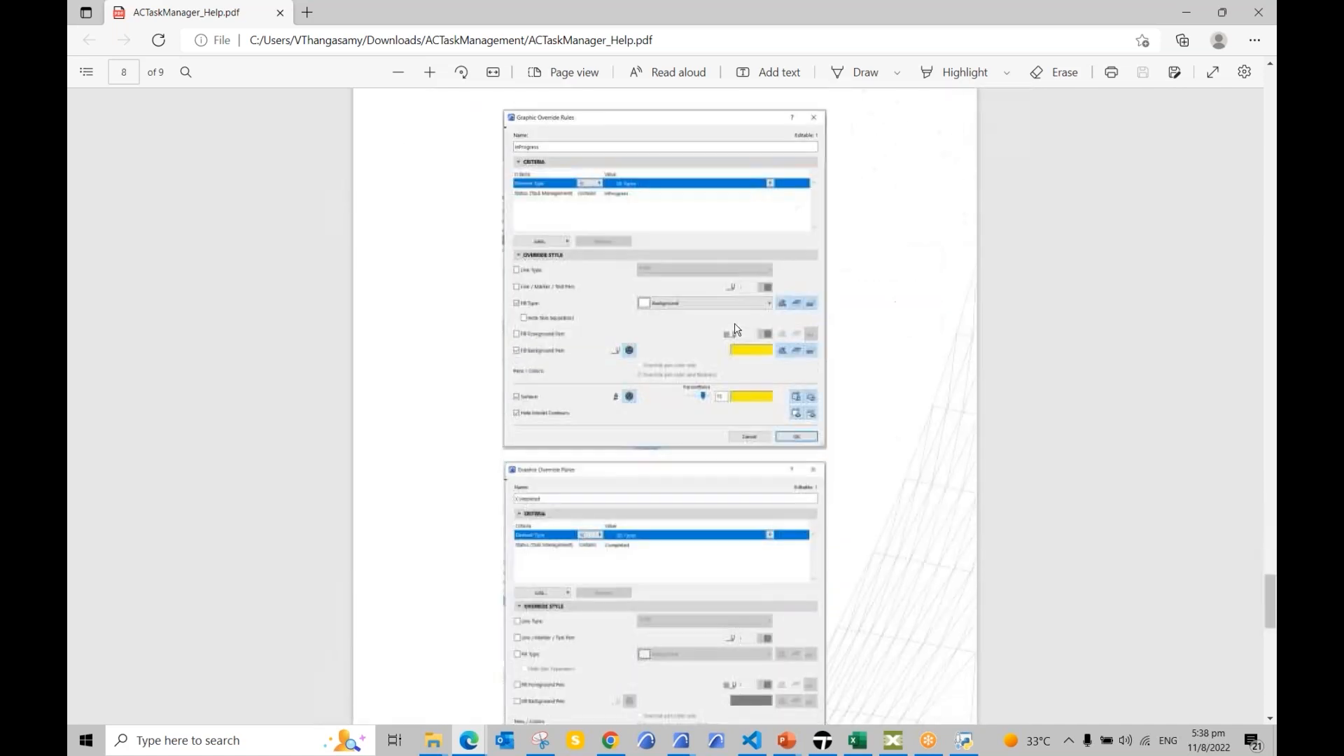
{"action": "scroll", "coordinate": [770, 338], "scroll_direction": "down", "scroll_amount": 4}
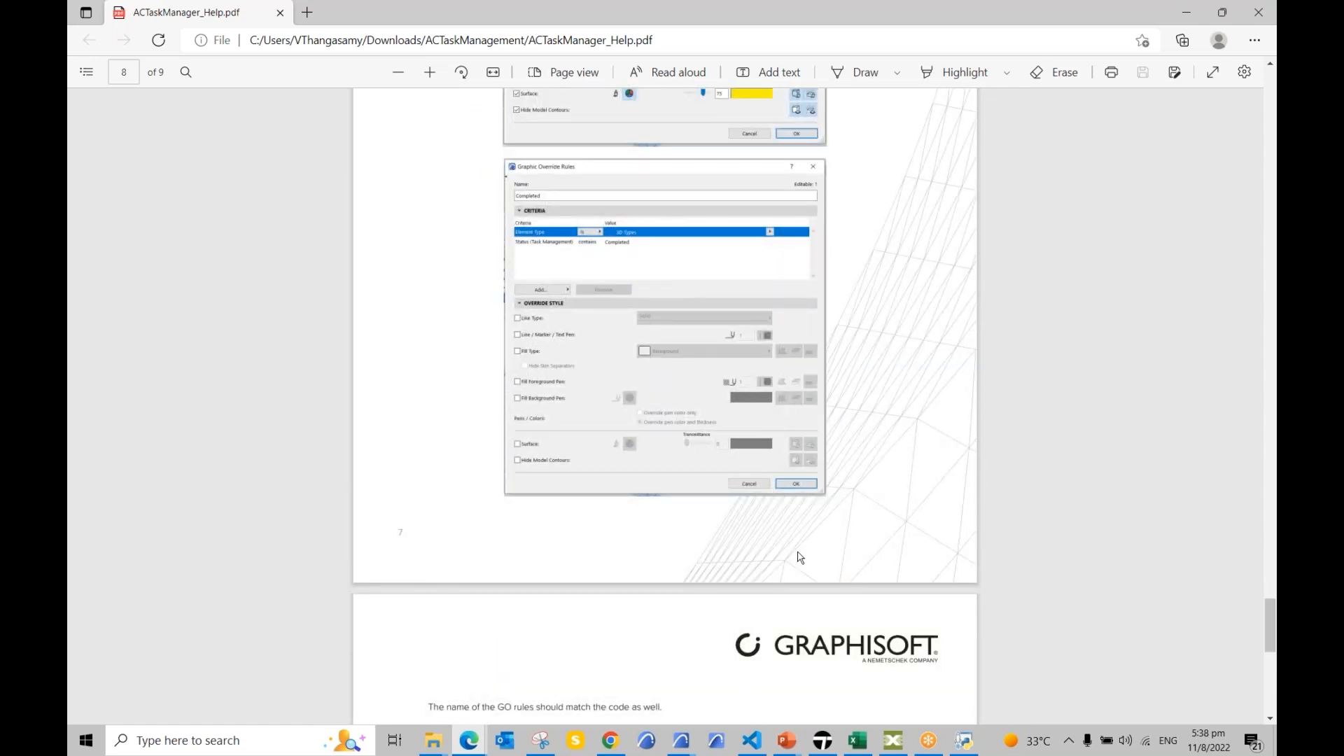
{"action": "left_click", "coordinate": [680, 741]}
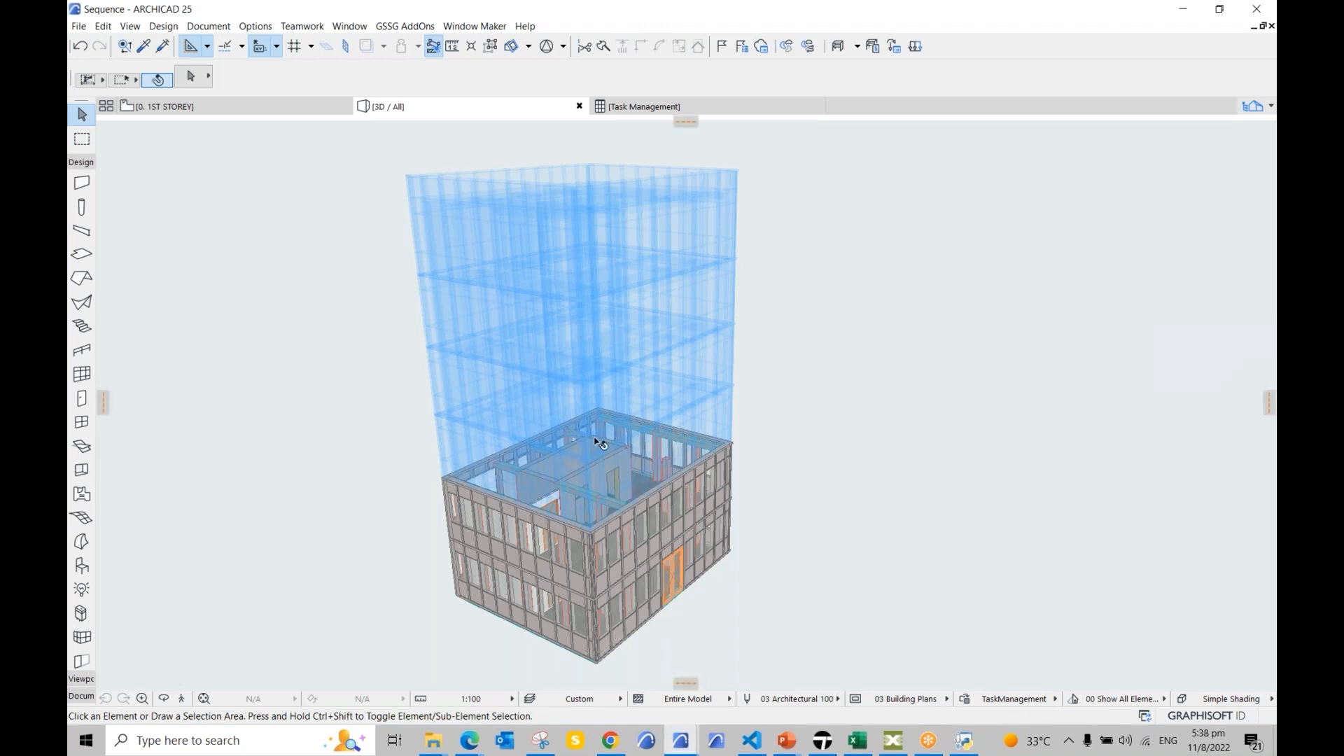
{"action": "scroll", "coordinate": [597, 442], "scroll_direction": "up", "scroll_amount": 2}
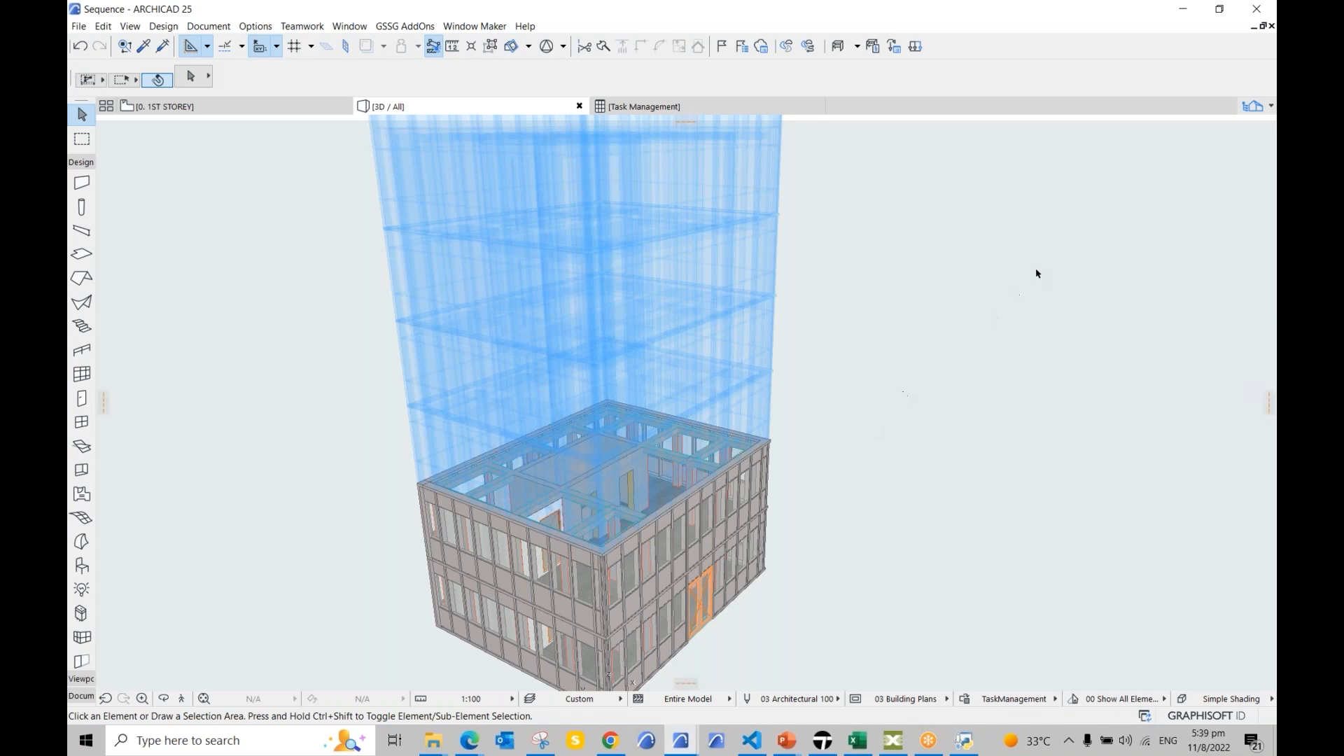
{"action": "left_click", "coordinate": [964, 703]}
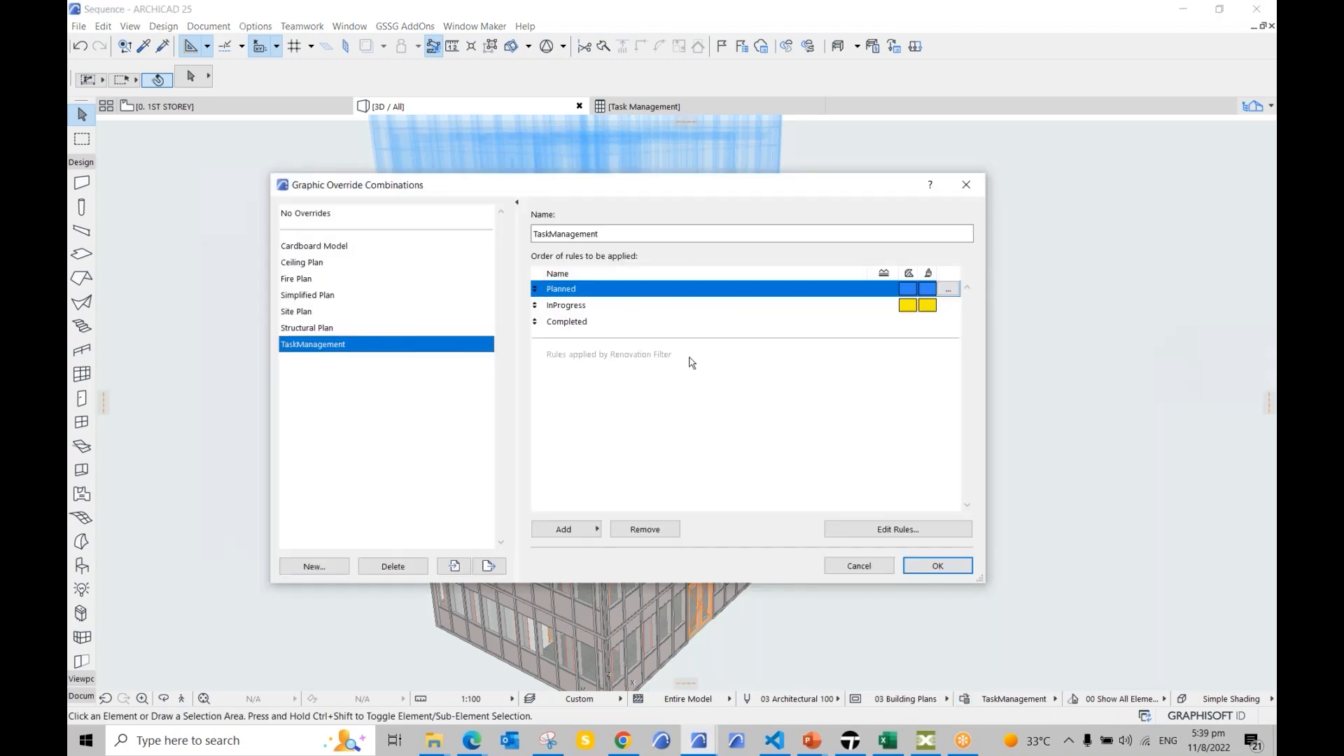
{"action": "left_click", "coordinate": [972, 189]}
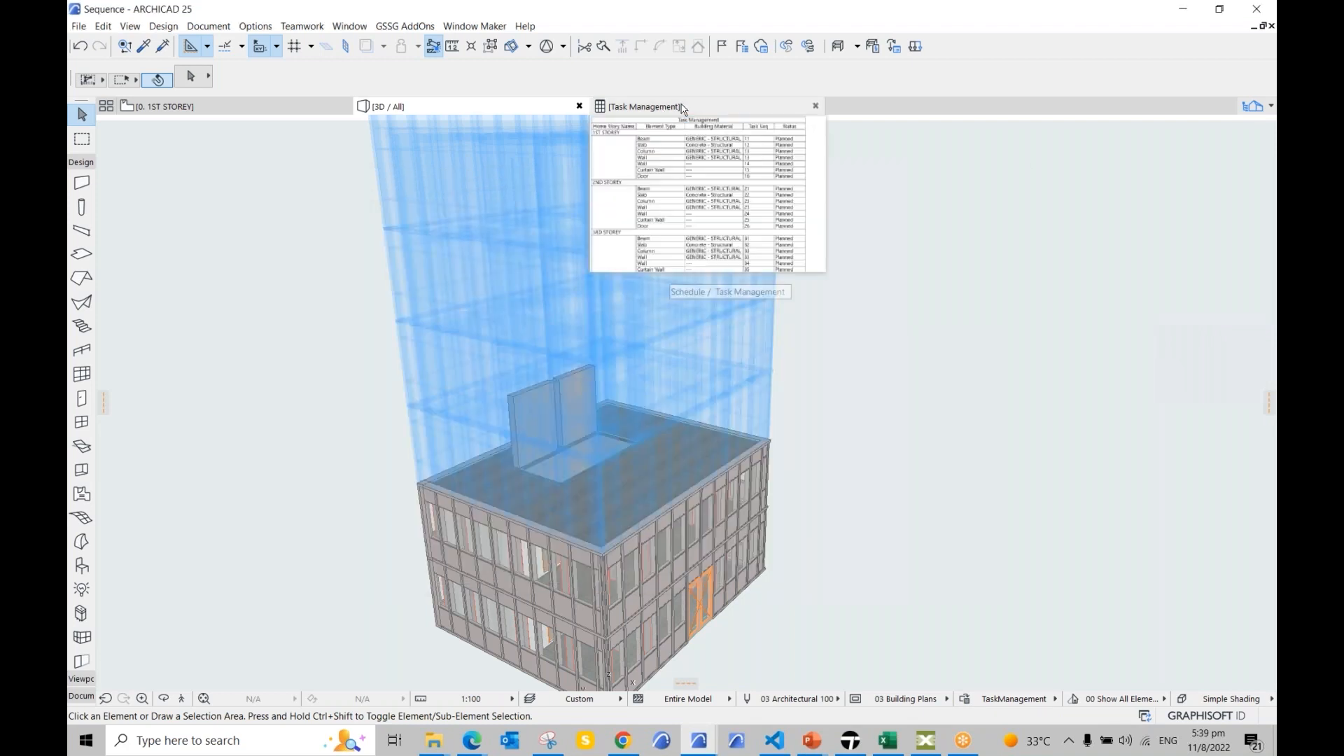
{"action": "left_click", "coordinate": [682, 108]}
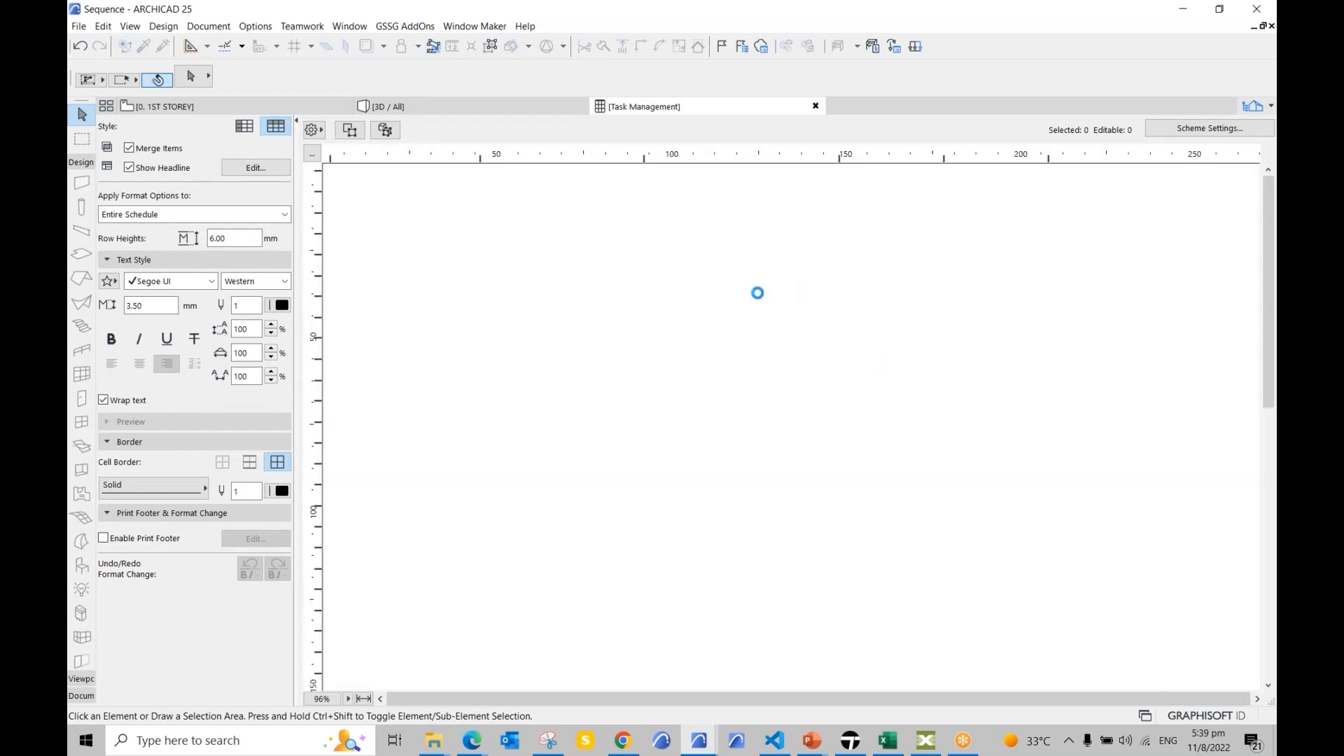
{"action": "left_click", "coordinate": [880, 251]}
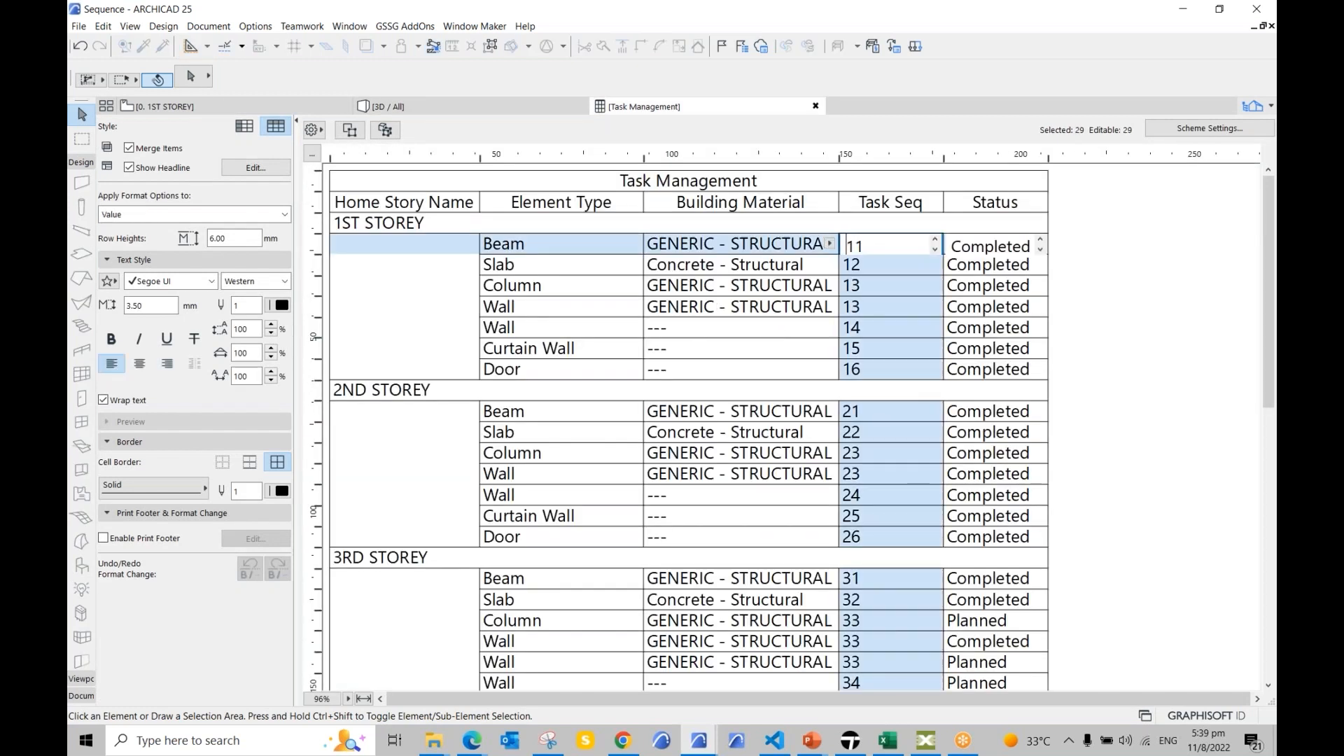
{"action": "left_click_drag", "start_coordinate": [874, 246], "coordinate": [831, 245]}
{"action": "left_click", "coordinate": [516, 250]}
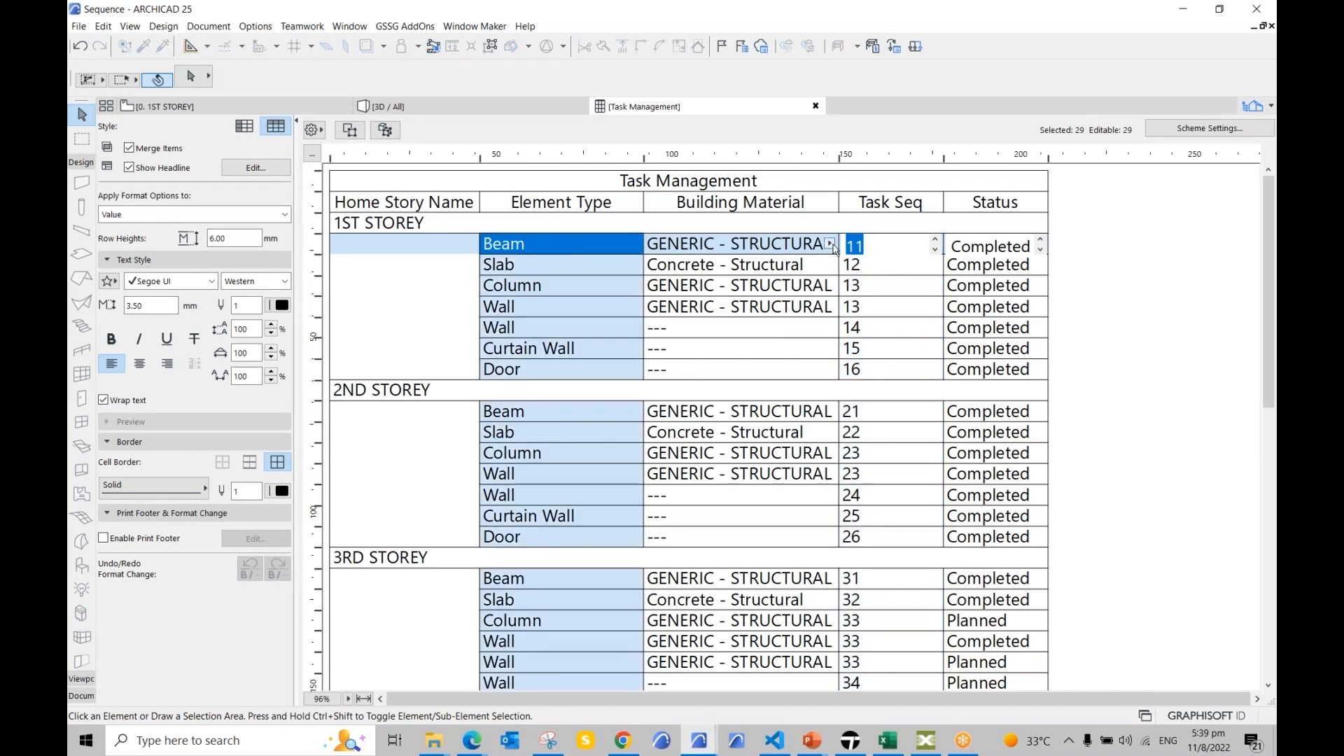
{"action": "left_click", "coordinate": [896, 252]}
{"action": "left_click_drag", "start_coordinate": [881, 249], "coordinate": [856, 246]}
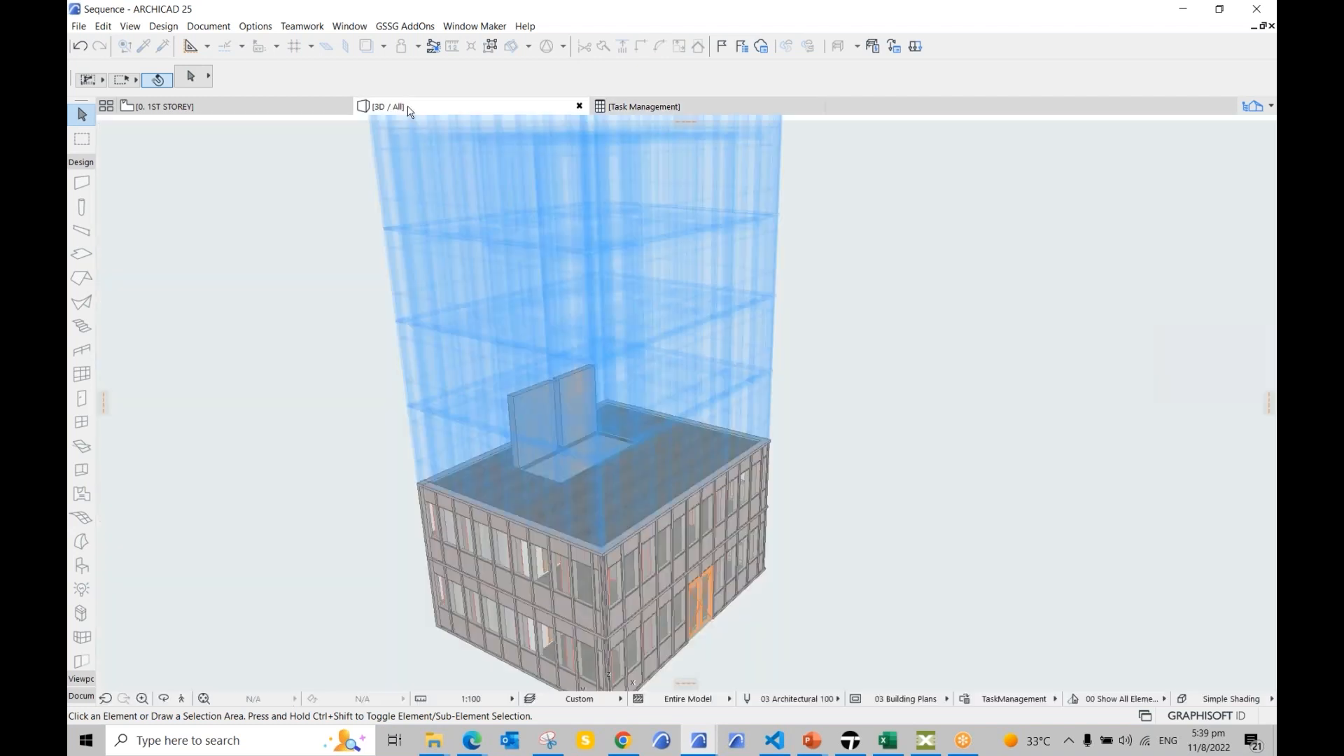
{"action": "left_click", "coordinate": [392, 107]}
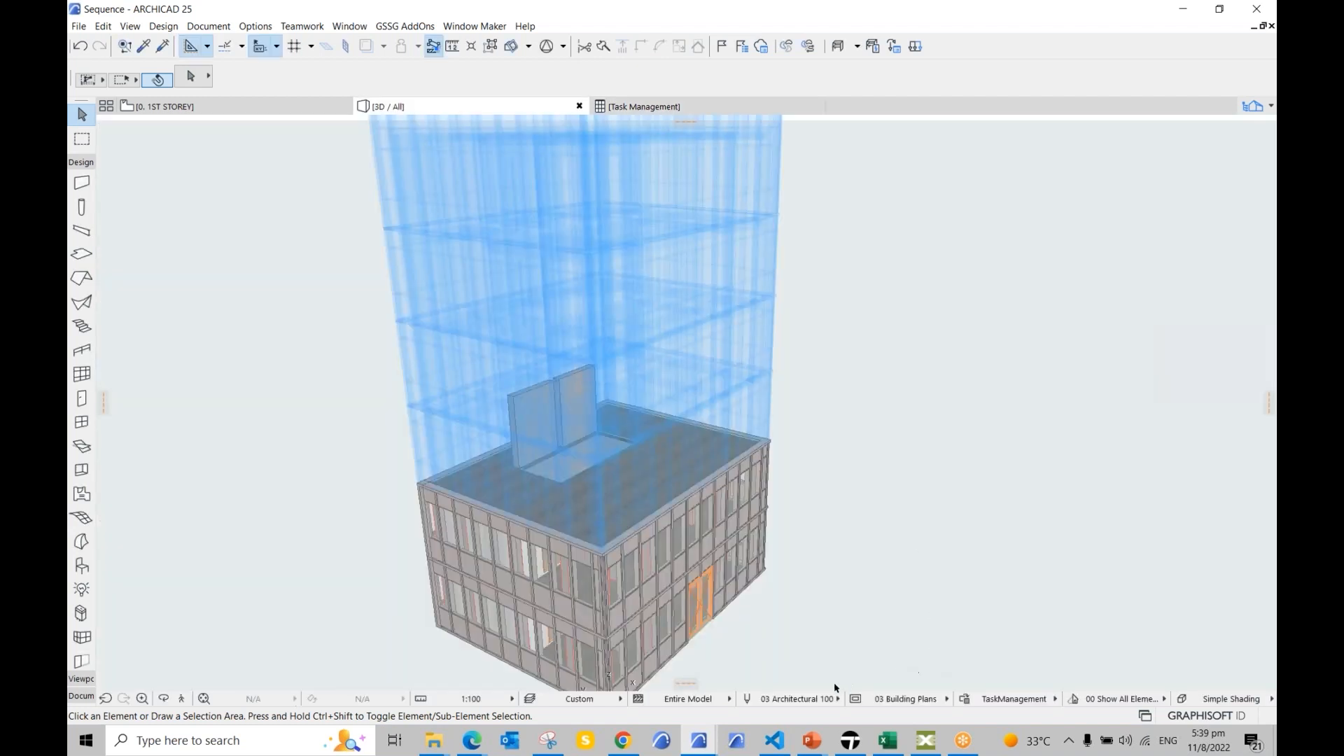
Step: Show the ACTaskManagement folder, close the Untitled 3D view, and raise the GRAPHISOFT sample project
{"action": "mouse_move", "coordinate": [439, 744]}
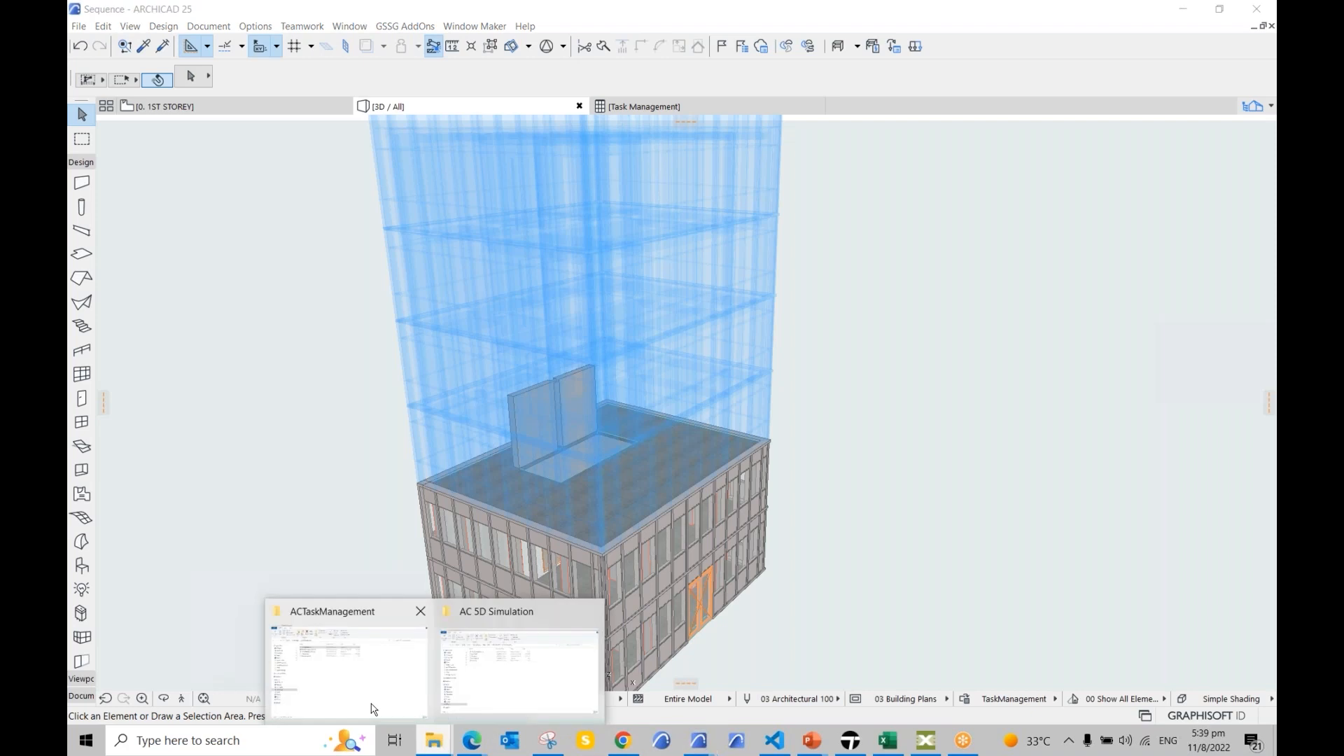
{"action": "left_click", "coordinate": [338, 671]}
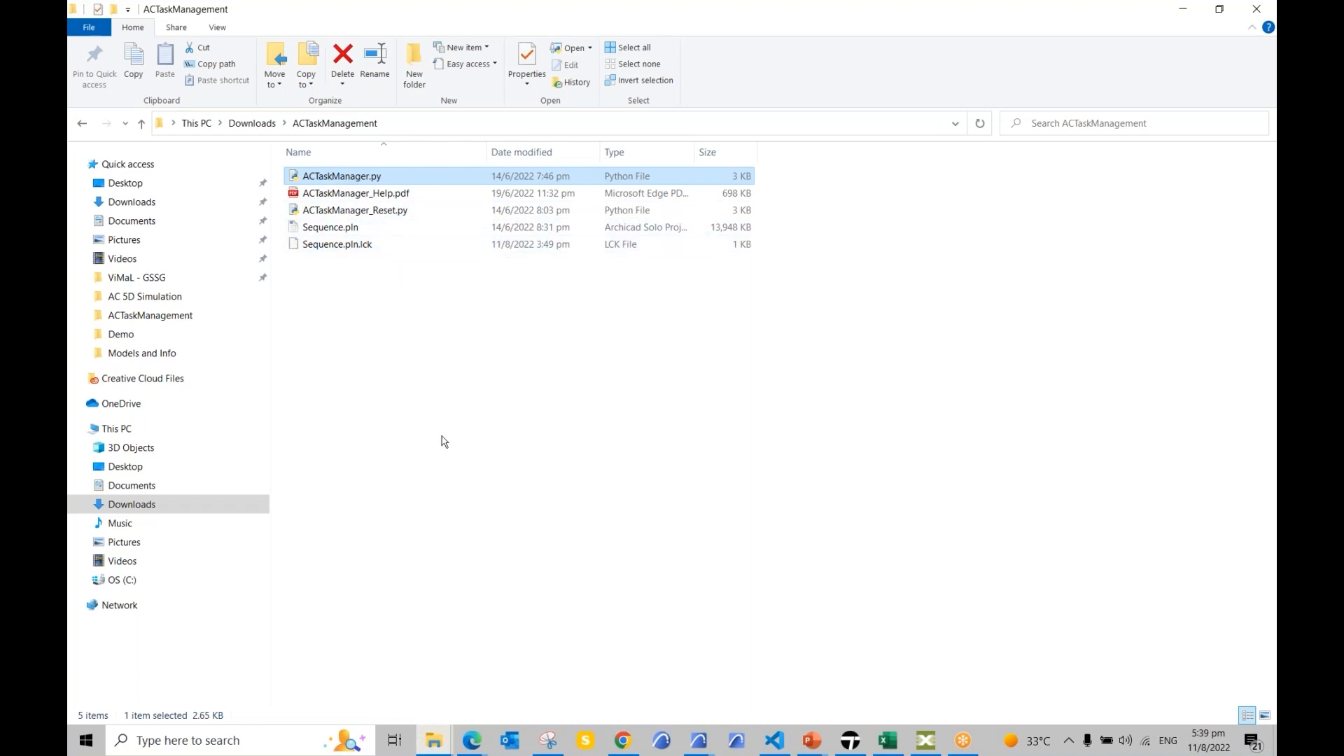
{"action": "left_click", "coordinate": [698, 740]}
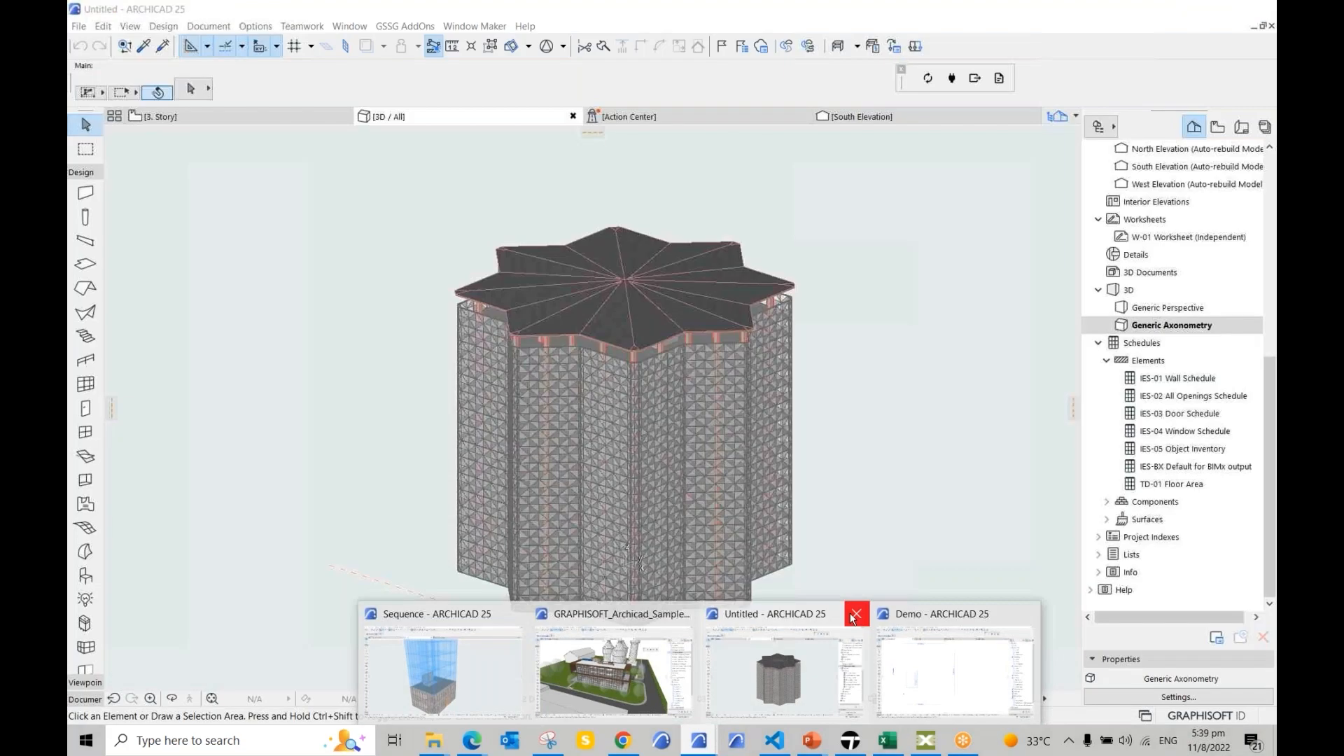
{"action": "left_click", "coordinate": [855, 614]}
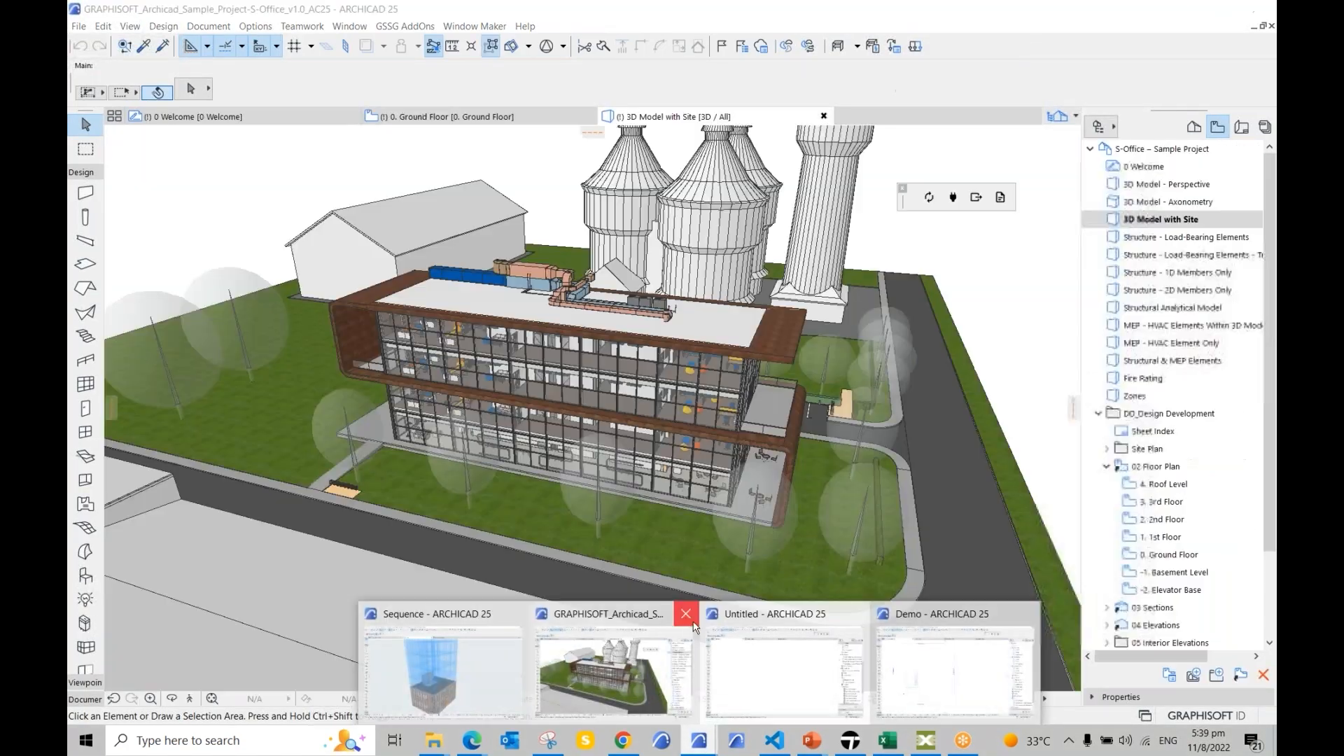
{"action": "left_click", "coordinate": [609, 665]}
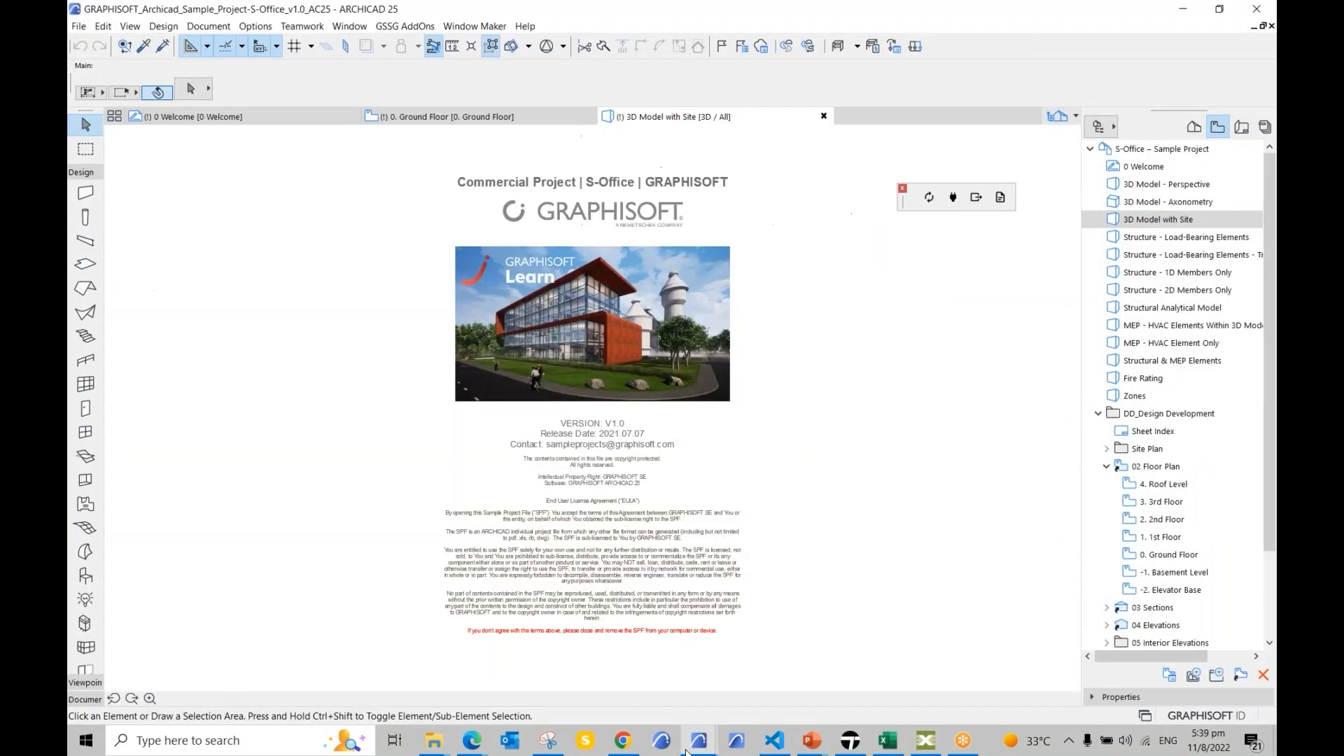
Step: Switch between the ACTaskManagement folder and the Sequence project windows
{"action": "left_click", "coordinate": [688, 751]}
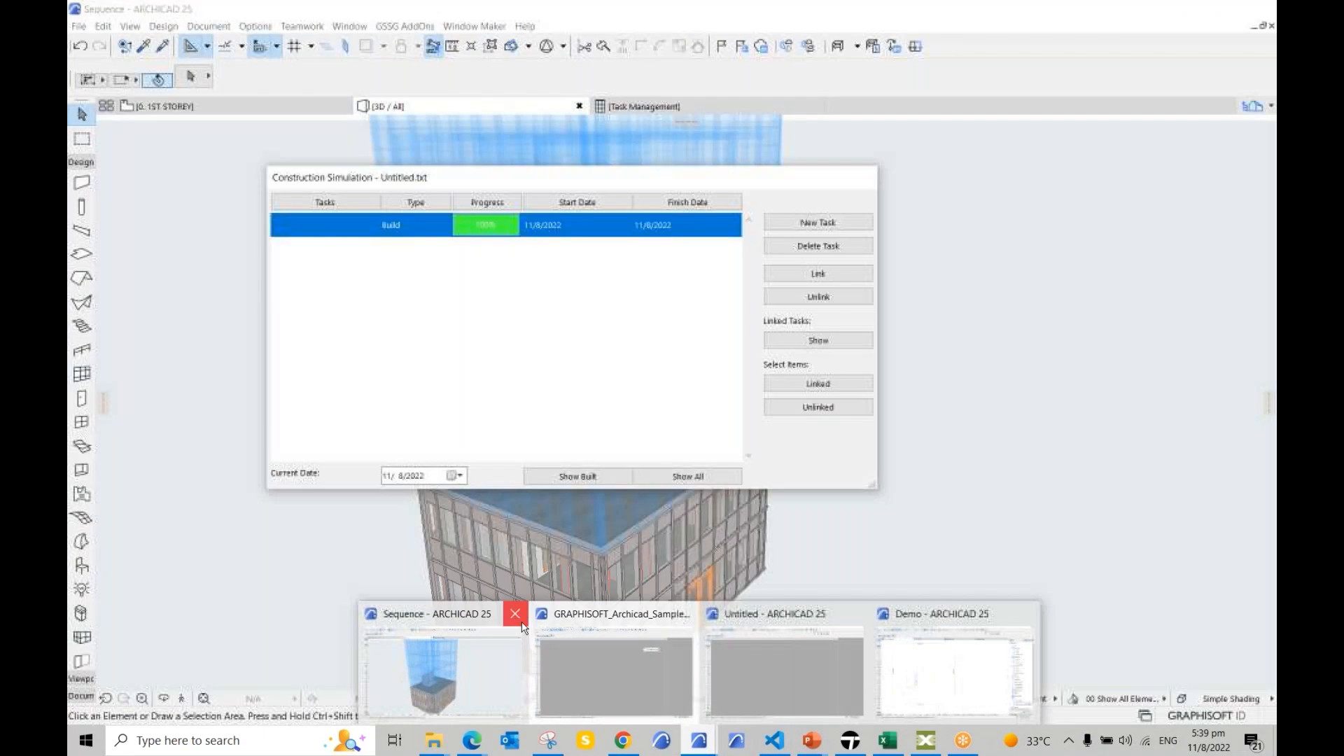
{"action": "left_click", "coordinate": [471, 628]}
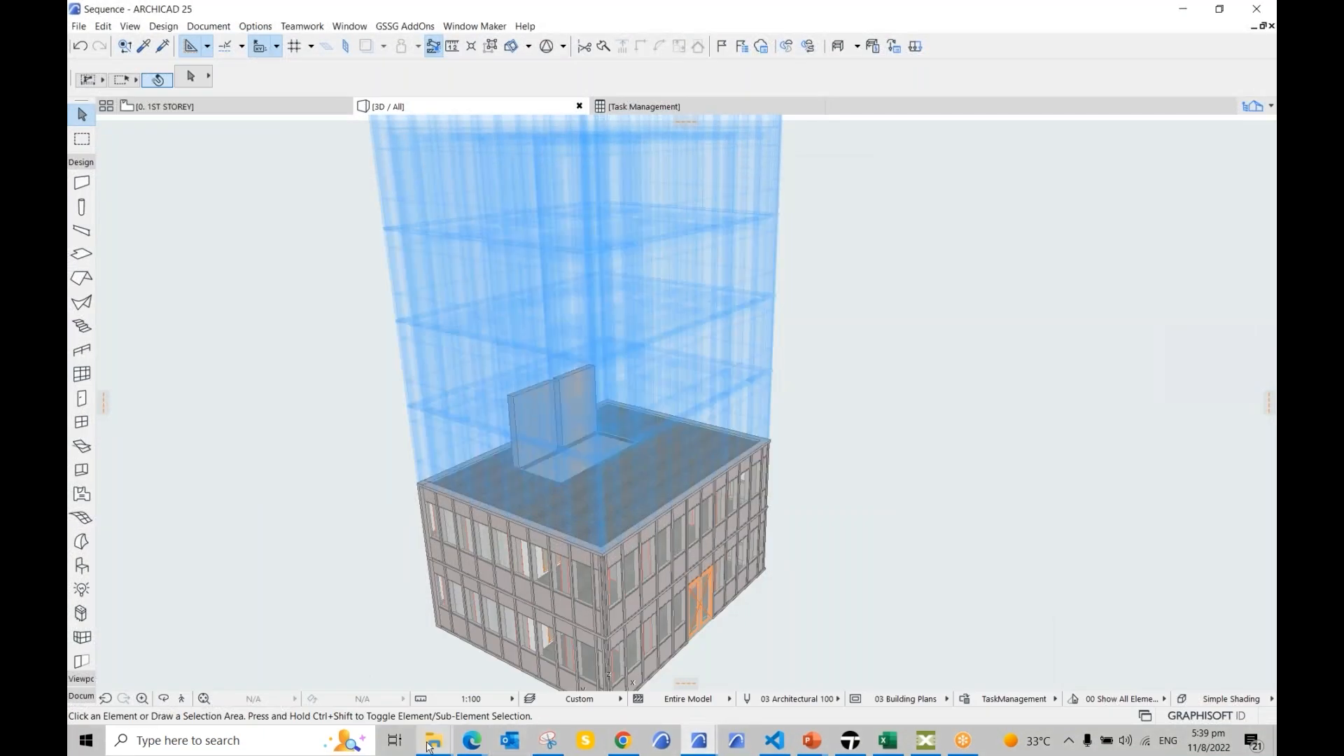
{"action": "left_click", "coordinate": [434, 742]}
{"action": "left_click", "coordinate": [352, 690]}
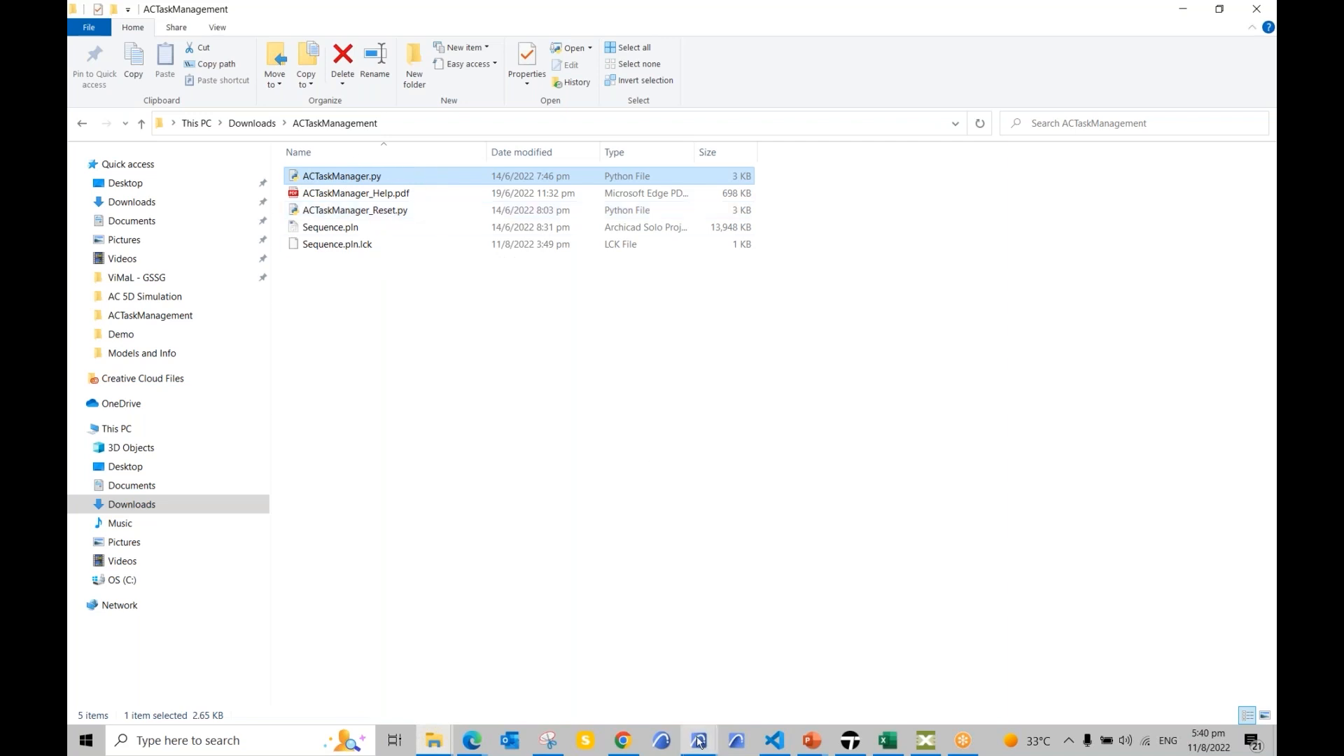
{"action": "mouse_move", "coordinate": [699, 740]}
{"action": "left_click", "coordinate": [448, 658]}
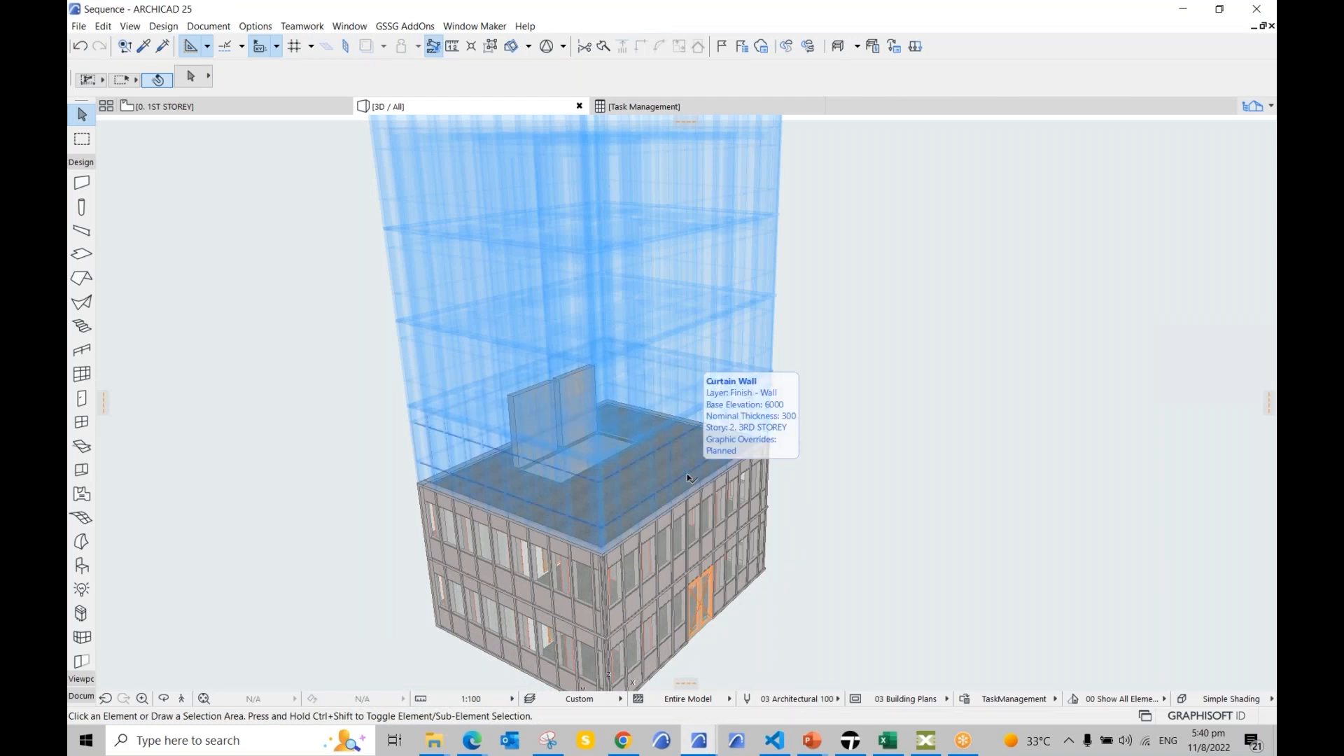
Step: Bring the ACTaskManagement folder forward once more, then return to Archicad
{"action": "mouse_move", "coordinate": [434, 740]}
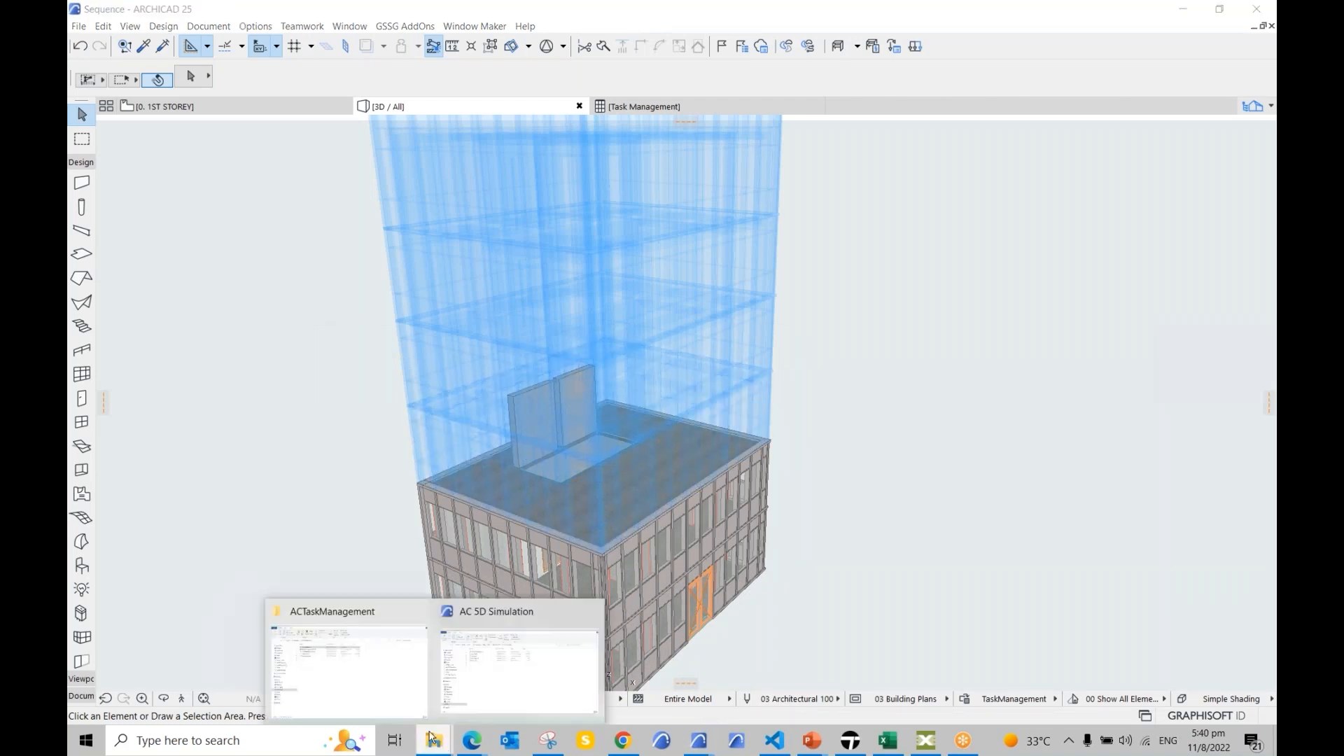
{"action": "left_click", "coordinate": [385, 698]}
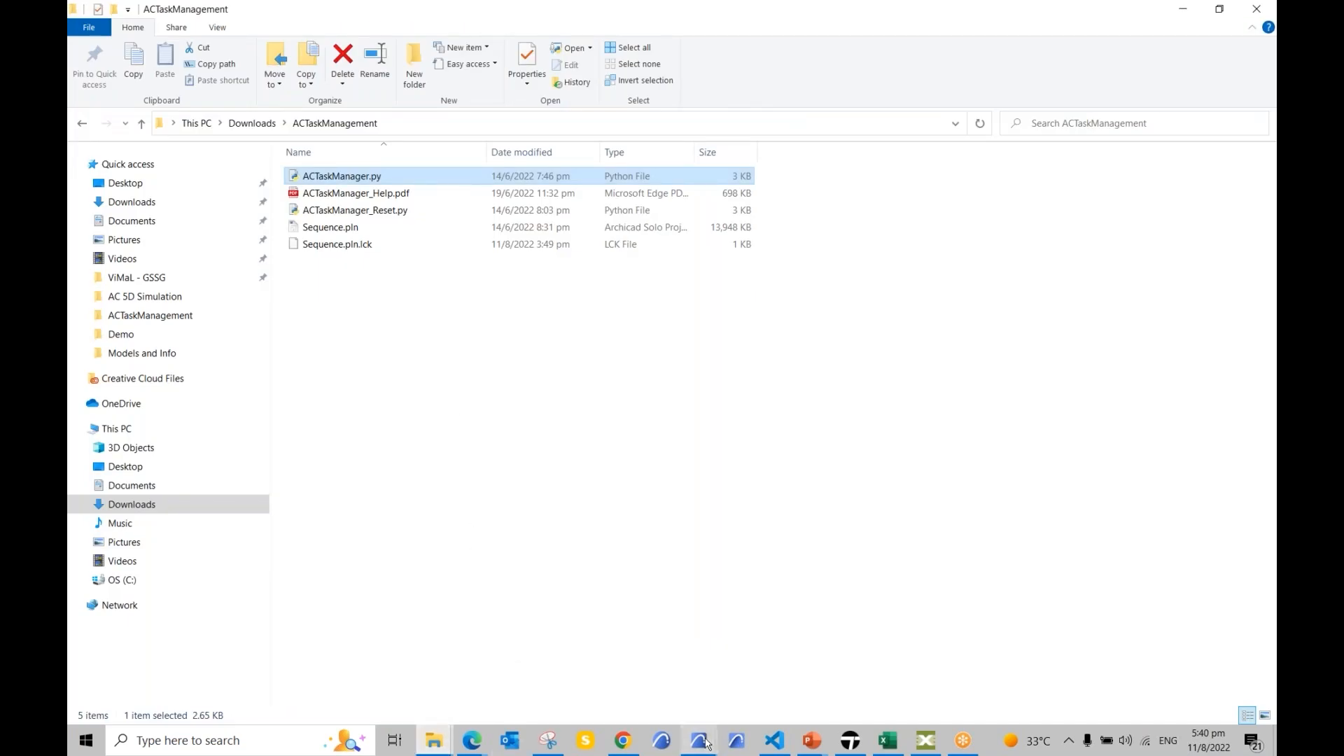
{"action": "mouse_move", "coordinate": [699, 740]}
{"action": "left_click", "coordinate": [696, 652]}
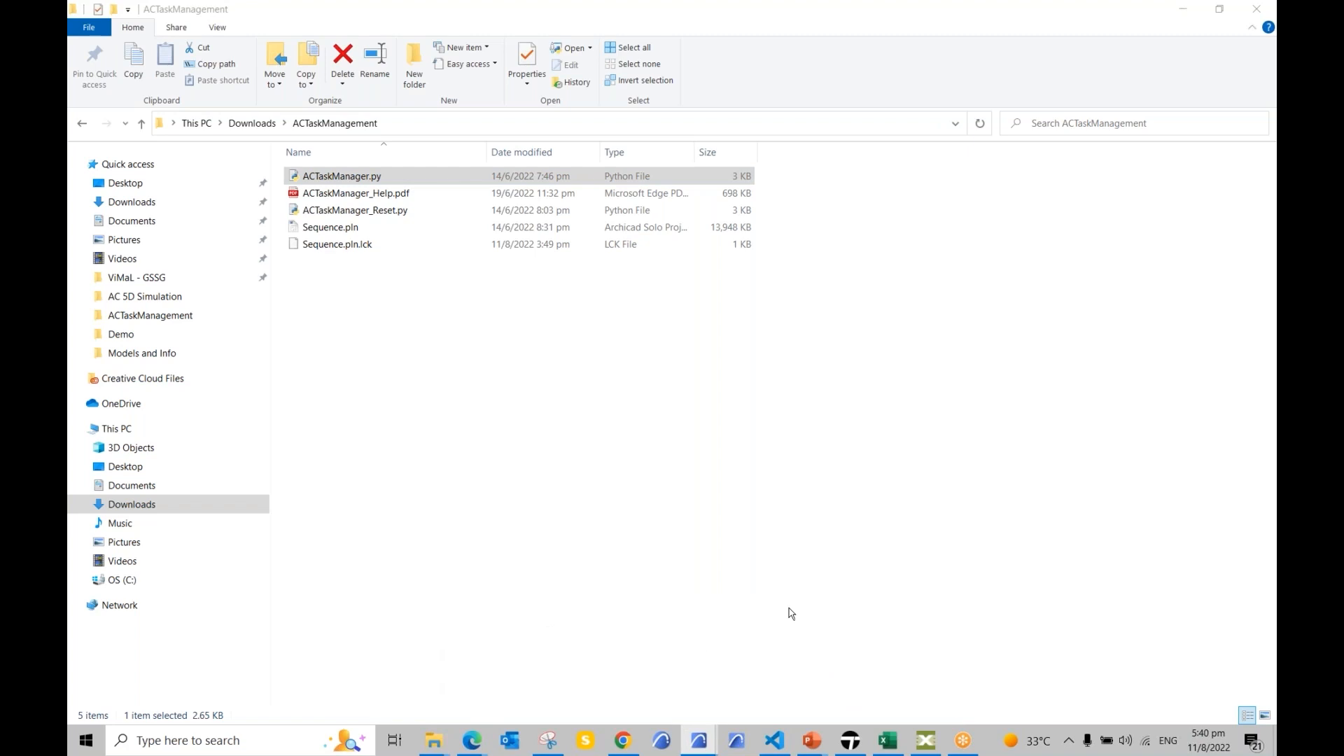
Step: Close Sequence with Don't save, decline saving Untitled.txt, and bring the Demo project forward
{"action": "mouse_move", "coordinate": [699, 741]}
{"action": "mouse_move", "coordinate": [566, 673]}
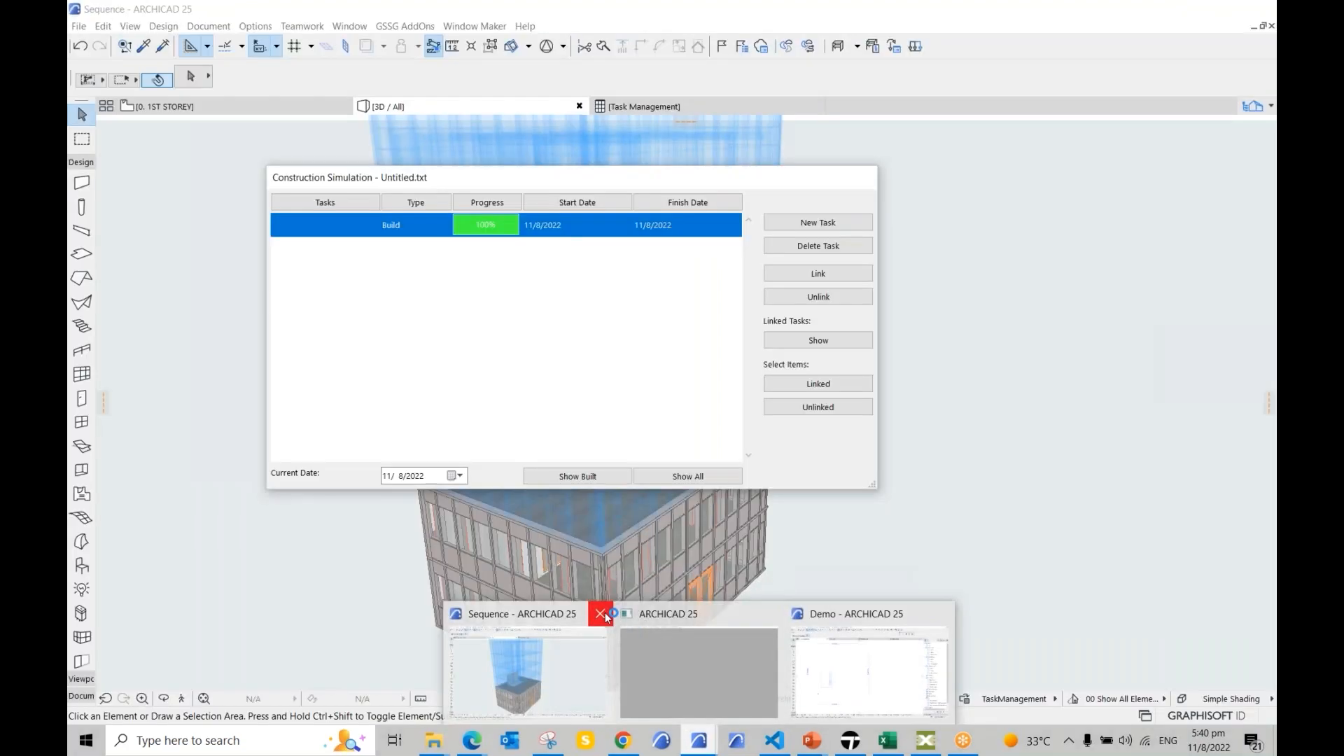
{"action": "left_click", "coordinate": [600, 613]}
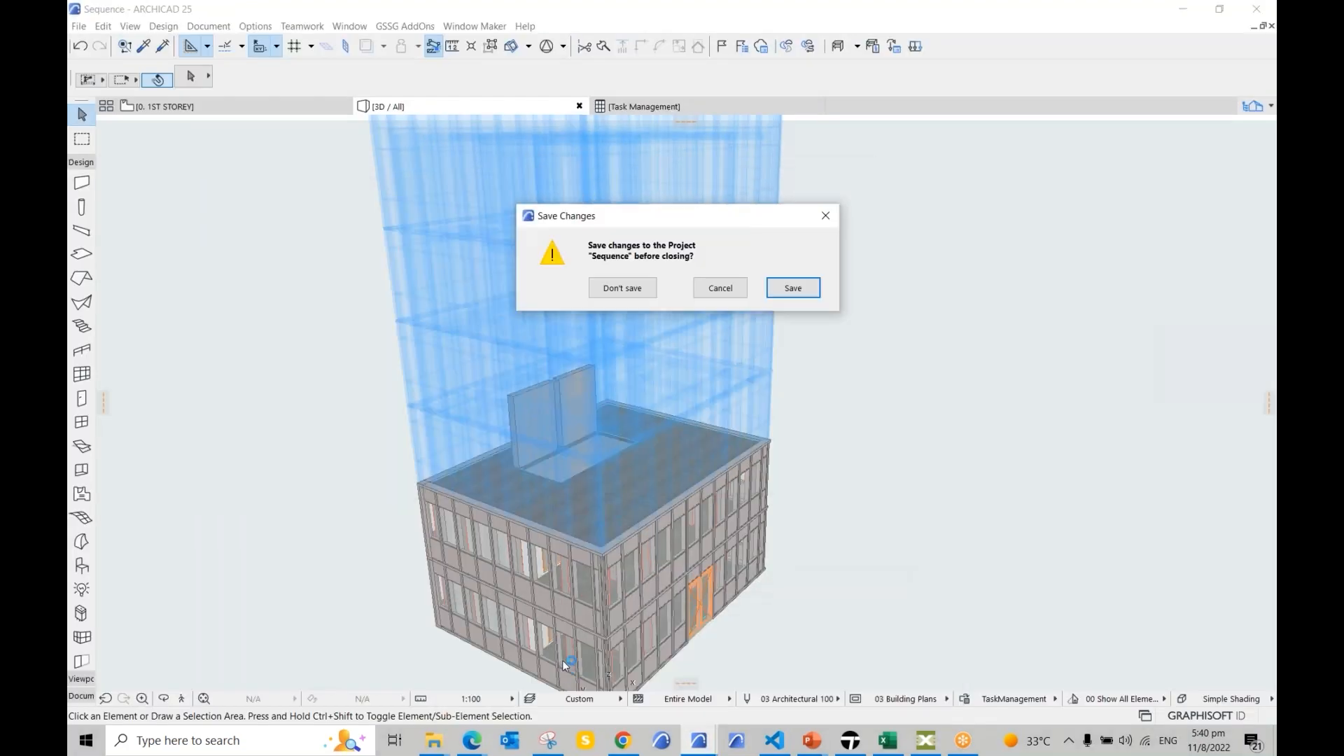
{"action": "left_click", "coordinate": [622, 288]}
{"action": "mouse_move", "coordinate": [699, 740]}
{"action": "left_click", "coordinate": [723, 689]}
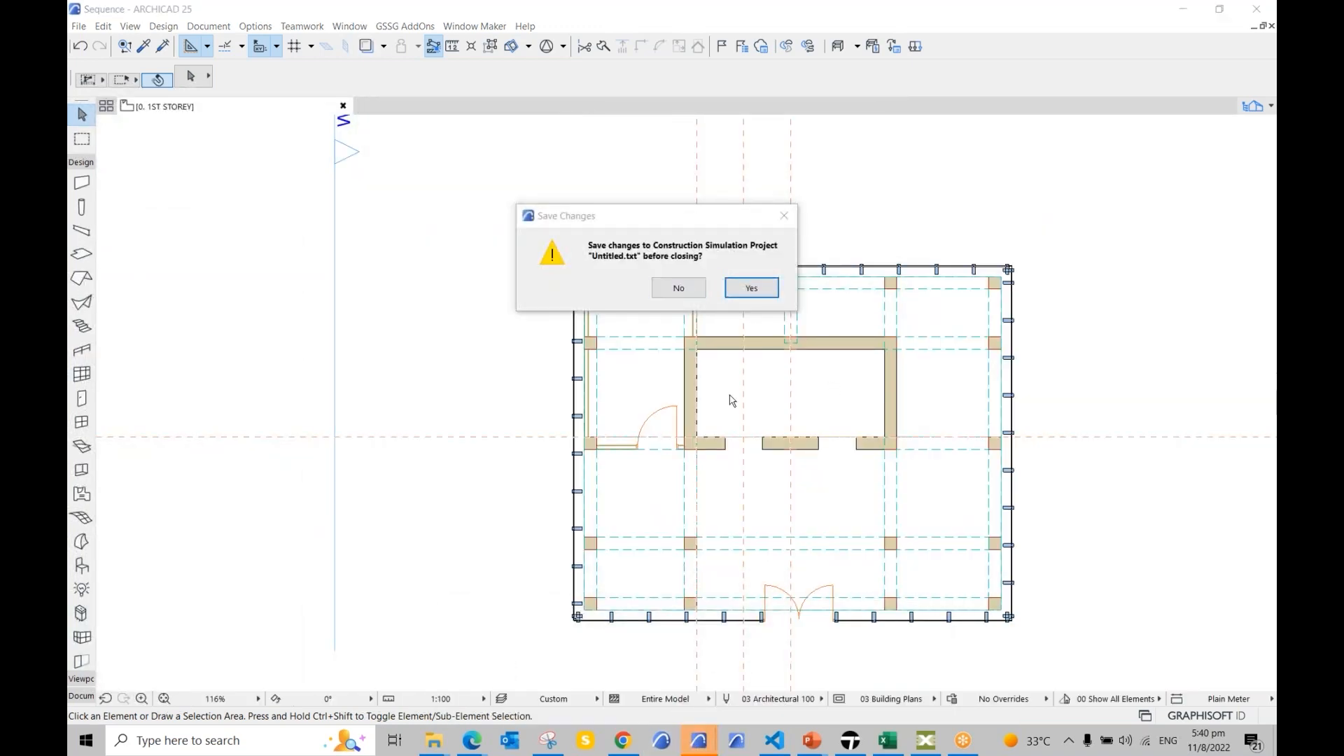
{"action": "left_click", "coordinate": [700, 293]}
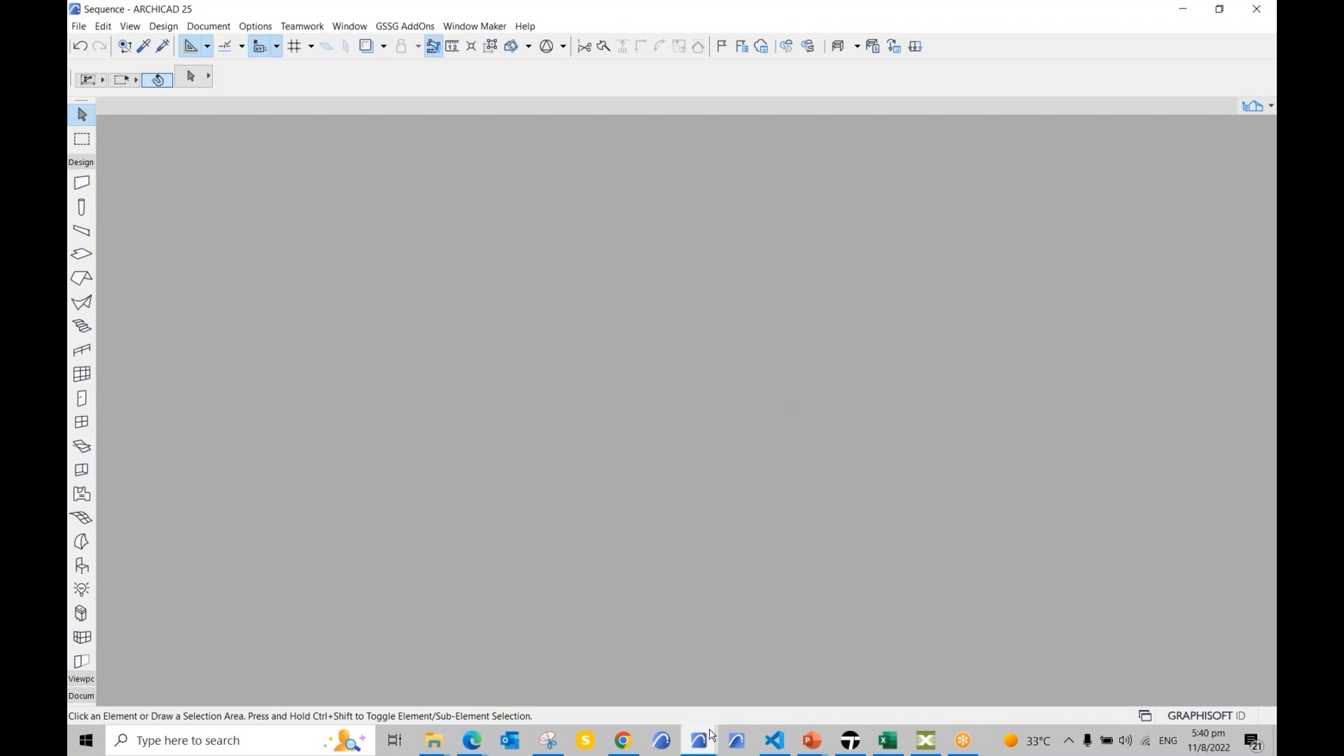
{"action": "mouse_move", "coordinate": [699, 740]}
{"action": "left_click", "coordinate": [765, 682]}
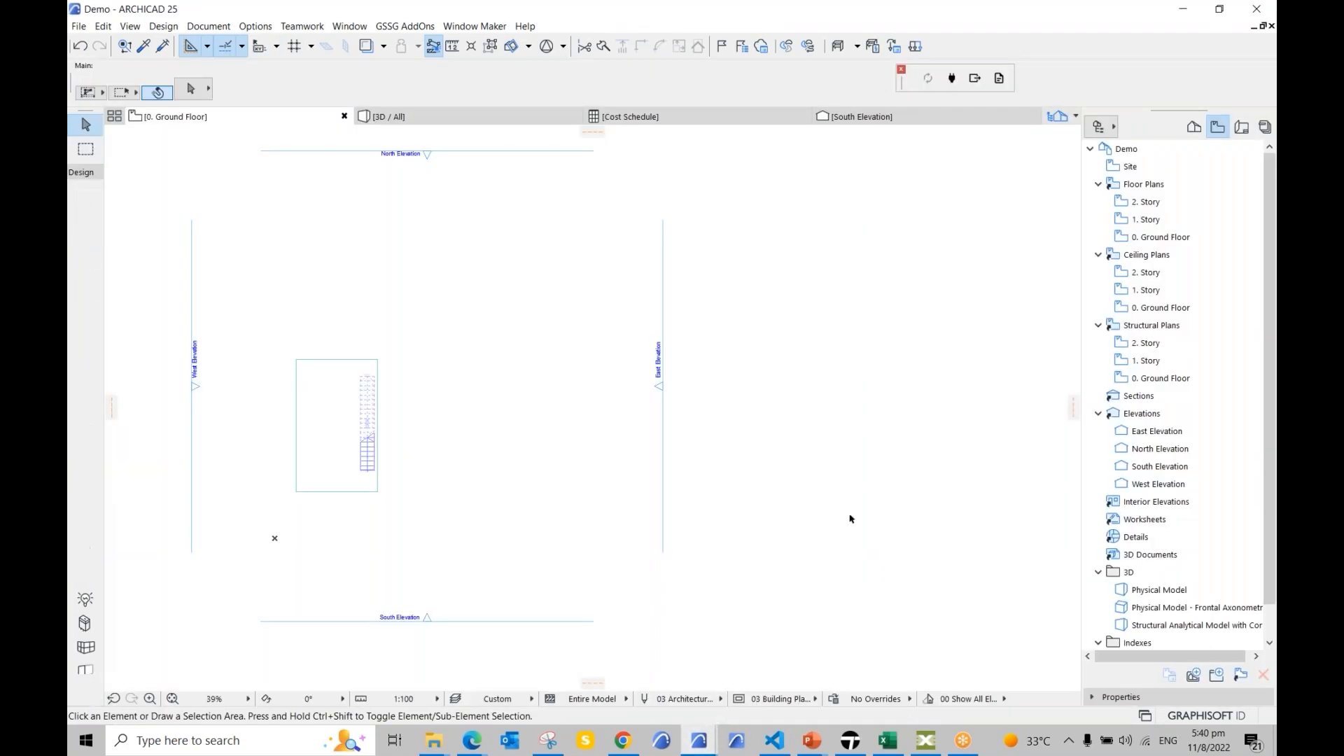
Step: Apply the 4D Simulation graphic override in the [3D / All] view, then open the Cost Schedule
{"action": "left_click", "coordinate": [471, 116]}
{"action": "left_click", "coordinate": [917, 698]}
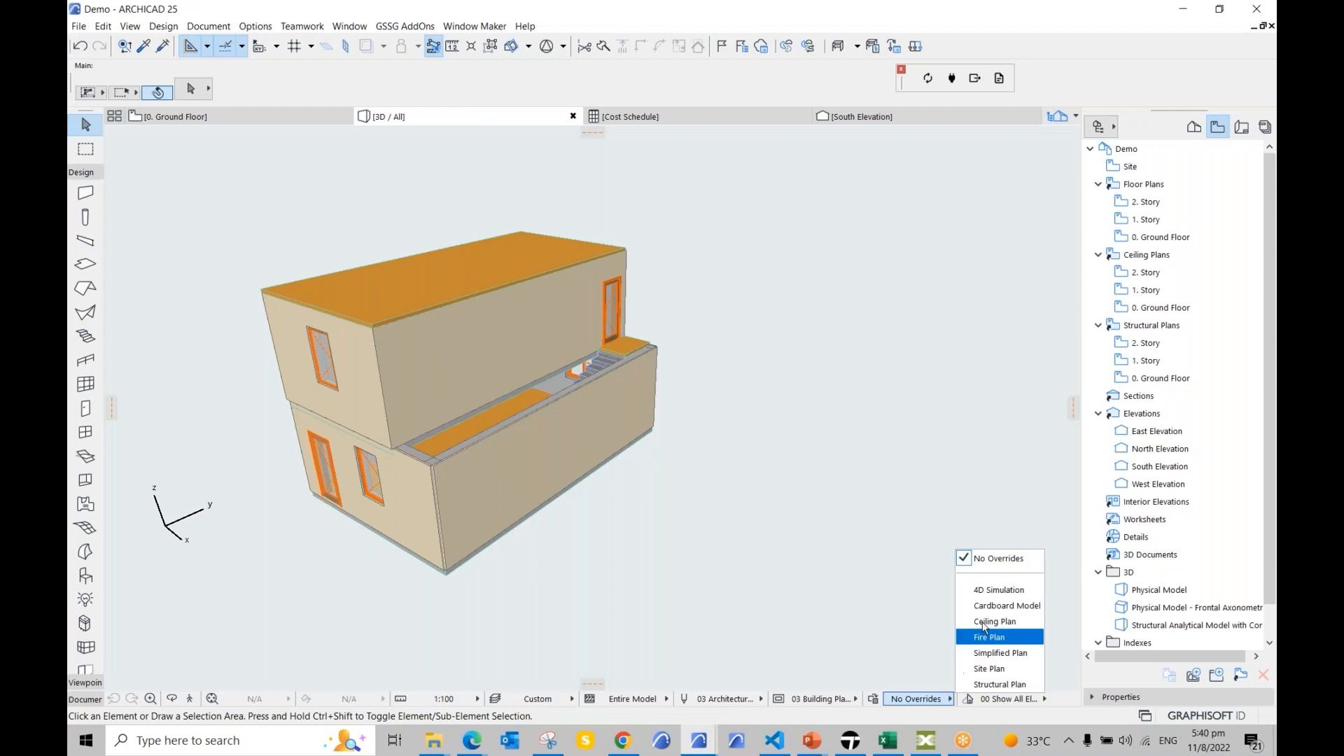
{"action": "left_click", "coordinate": [997, 591]}
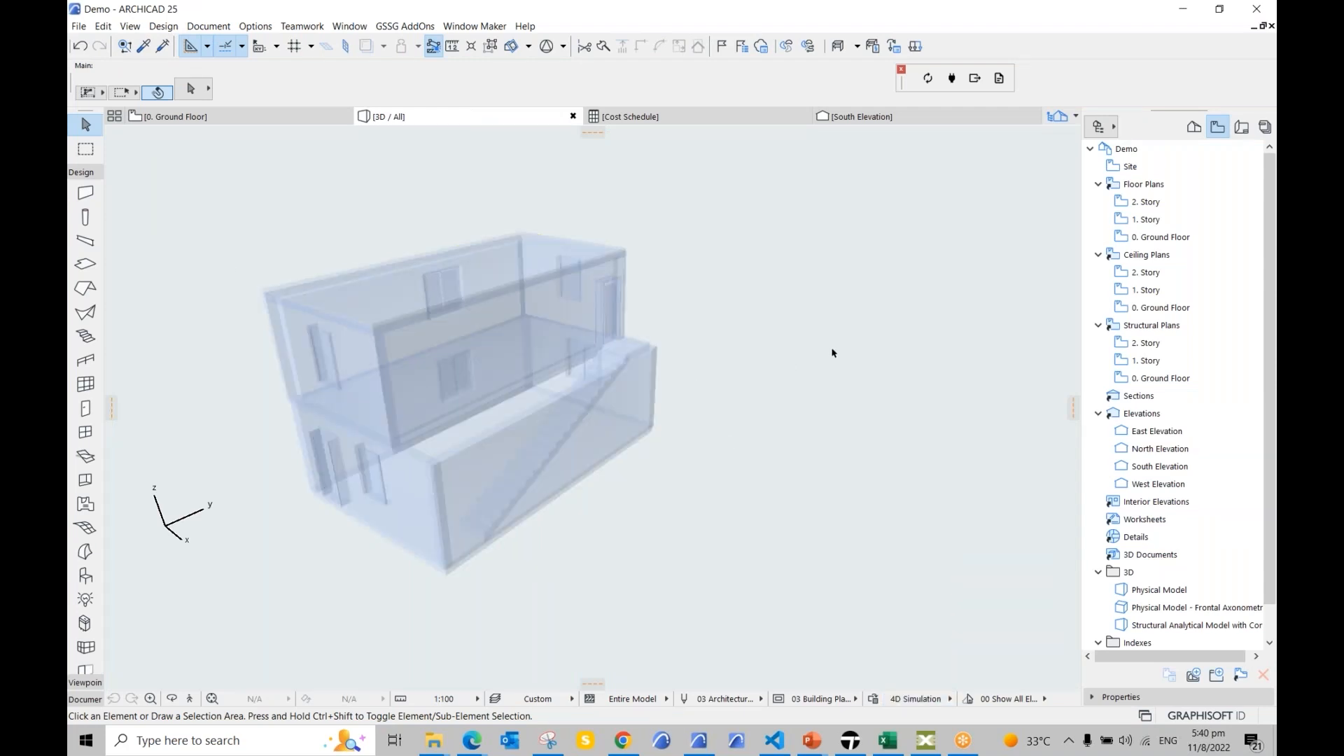
{"action": "scroll", "coordinate": [228, 265], "scroll_direction": "up", "scroll_amount": 3}
{"action": "middle_click_drag", "start_coordinate": [306, 271], "coordinate": [346, 270]}
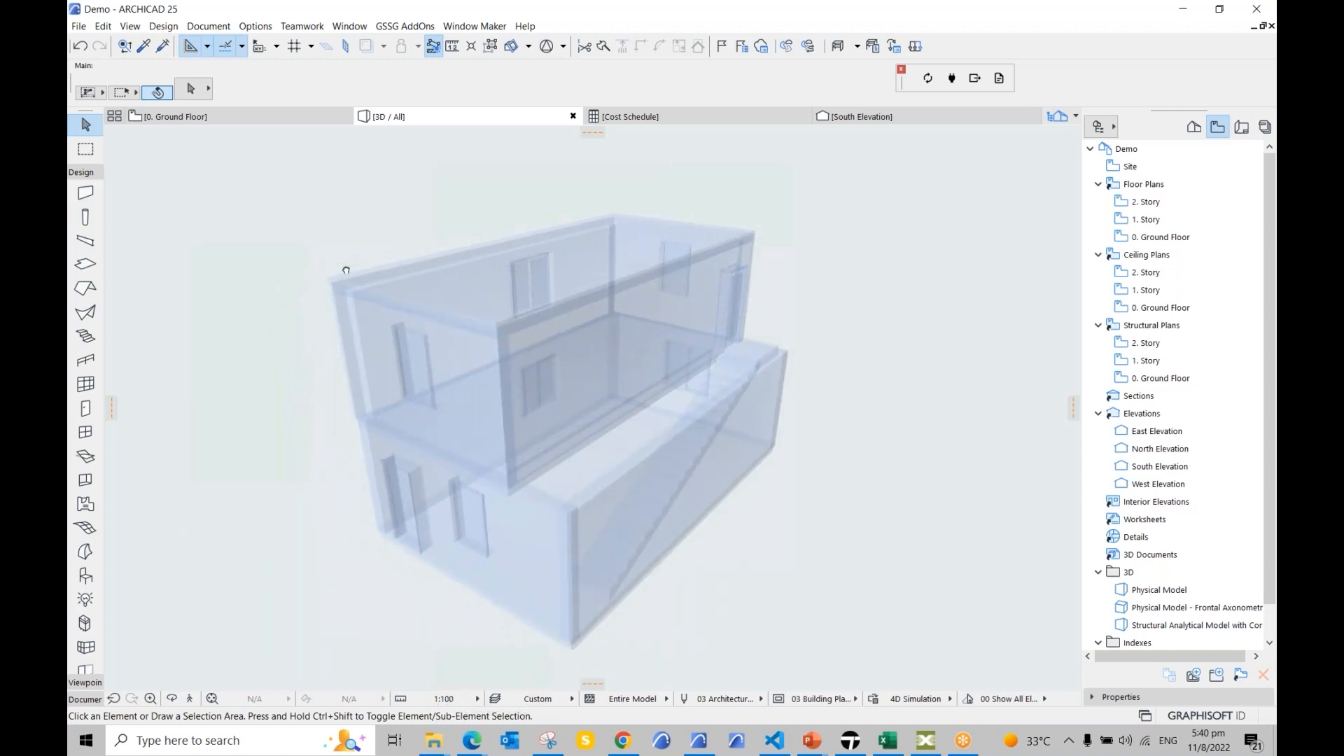
{"action": "left_click", "coordinate": [650, 120]}
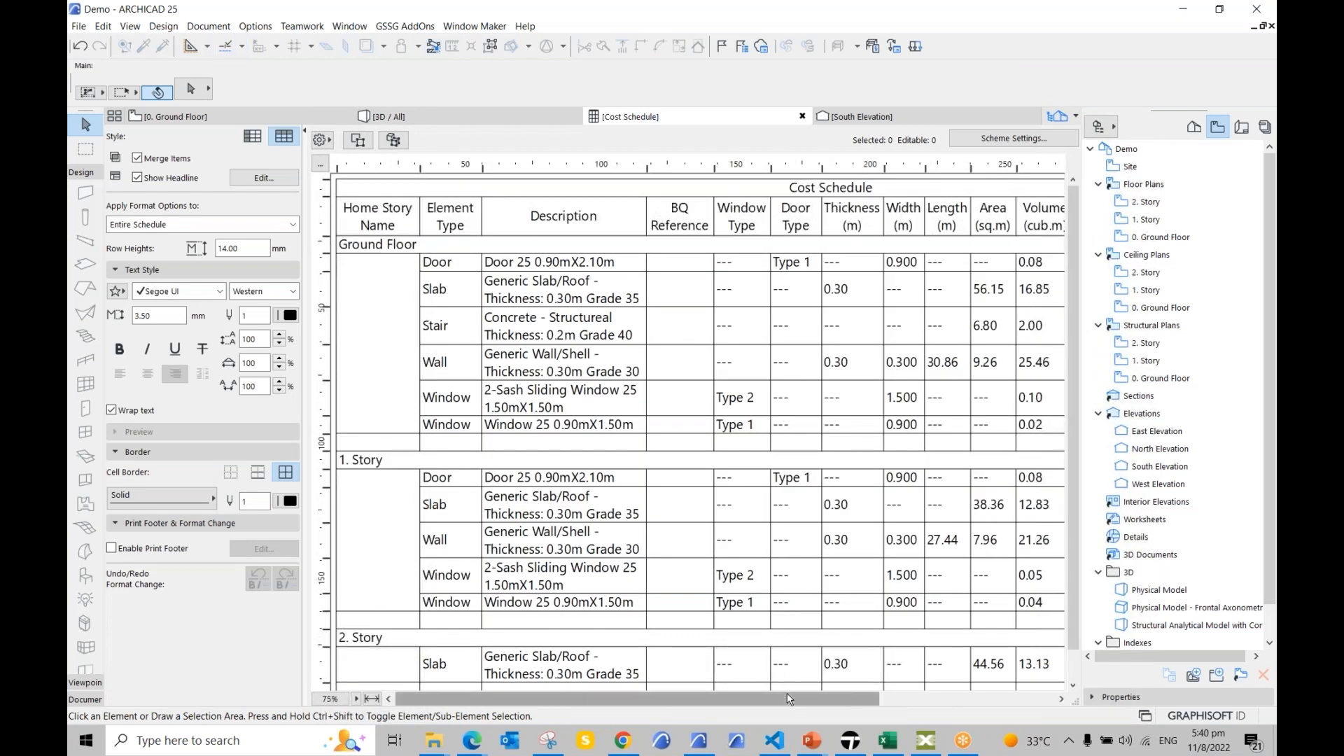
Step: Hide the Navigator and collapse Format Options to reveal Total Cost (SGD) and storey subtotals
{"action": "scroll", "coordinate": [798, 693], "scroll_direction": "right", "scroll_amount": 1}
{"action": "left_click", "coordinate": [1104, 128]}
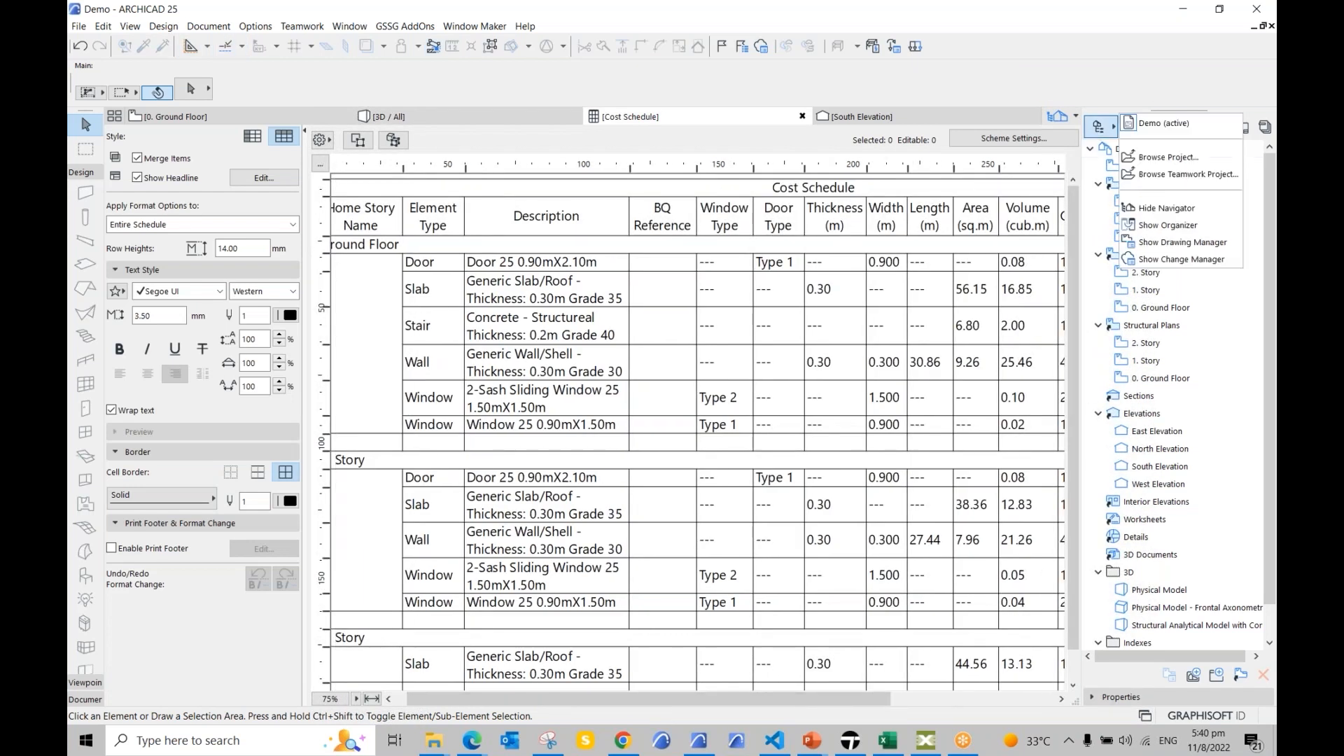
{"action": "left_click", "coordinate": [1186, 209]}
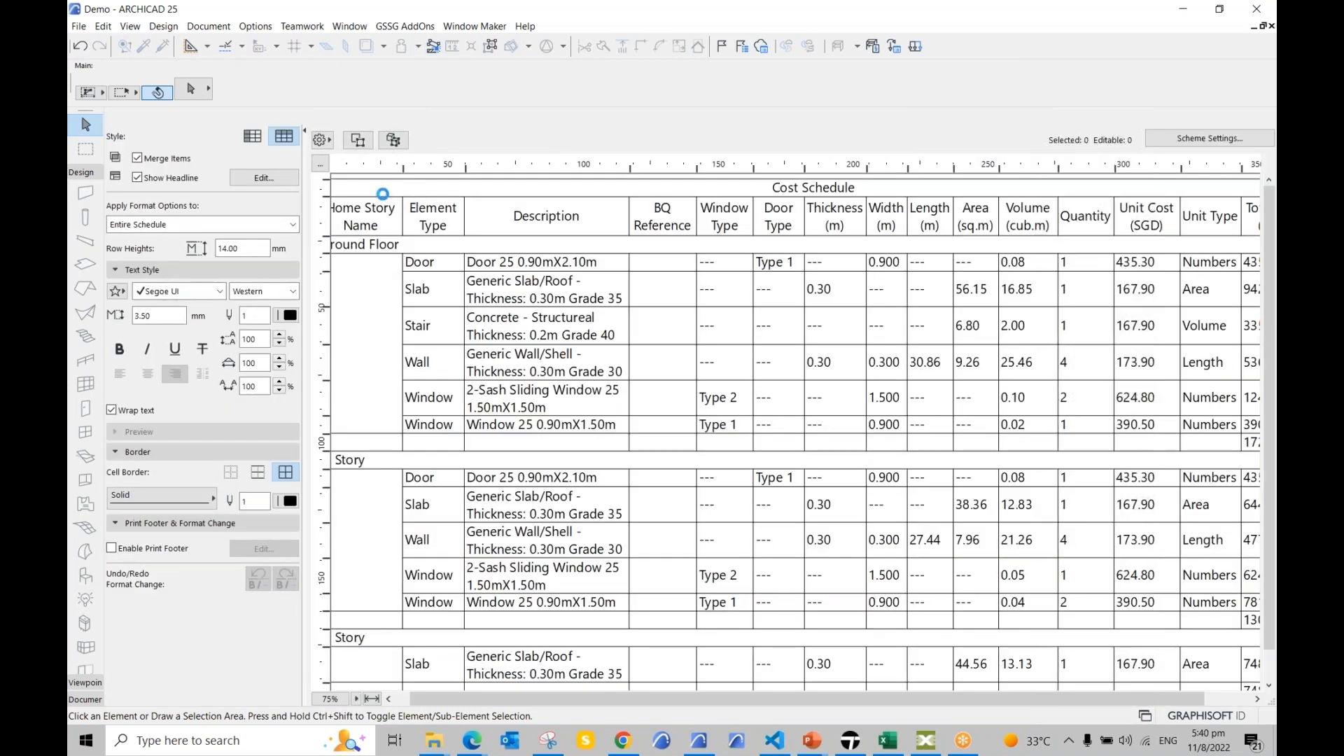
{"action": "left_click", "coordinate": [306, 133]}
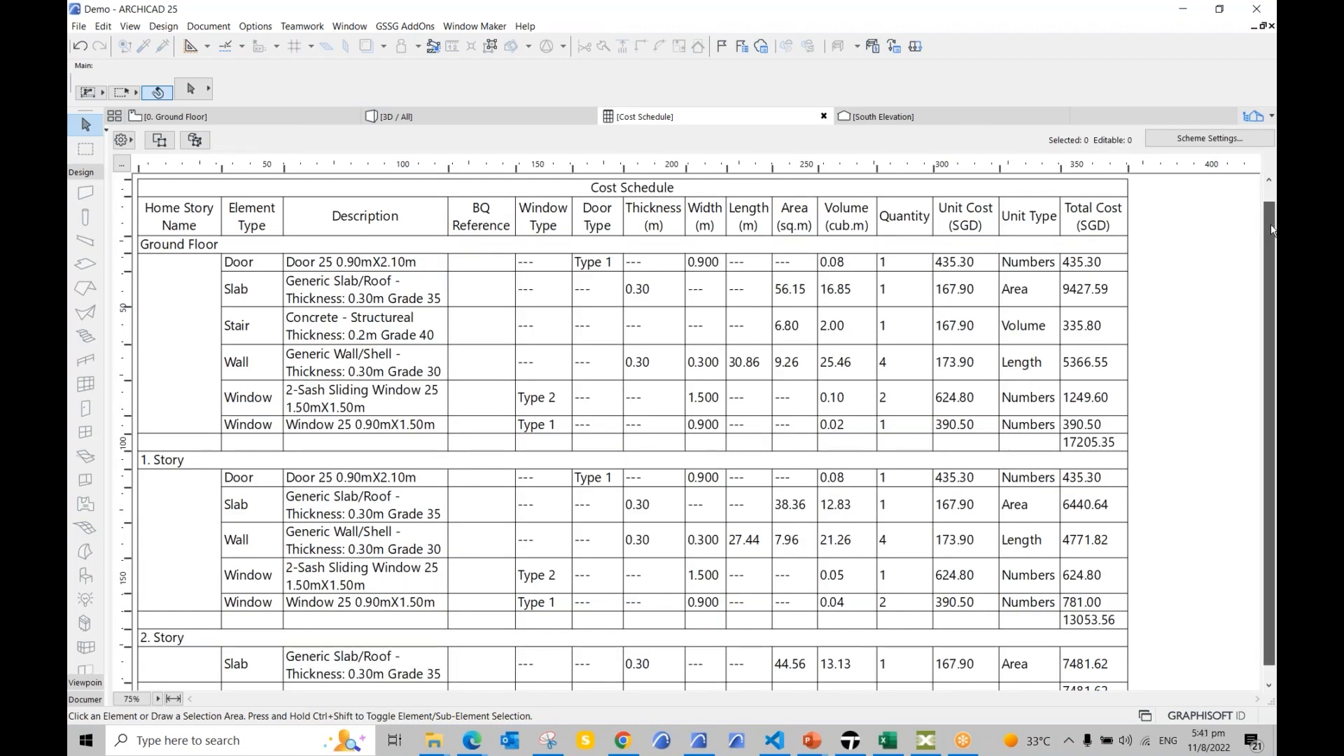
{"action": "scroll", "coordinate": [1272, 231], "scroll_direction": "down", "scroll_amount": 1}
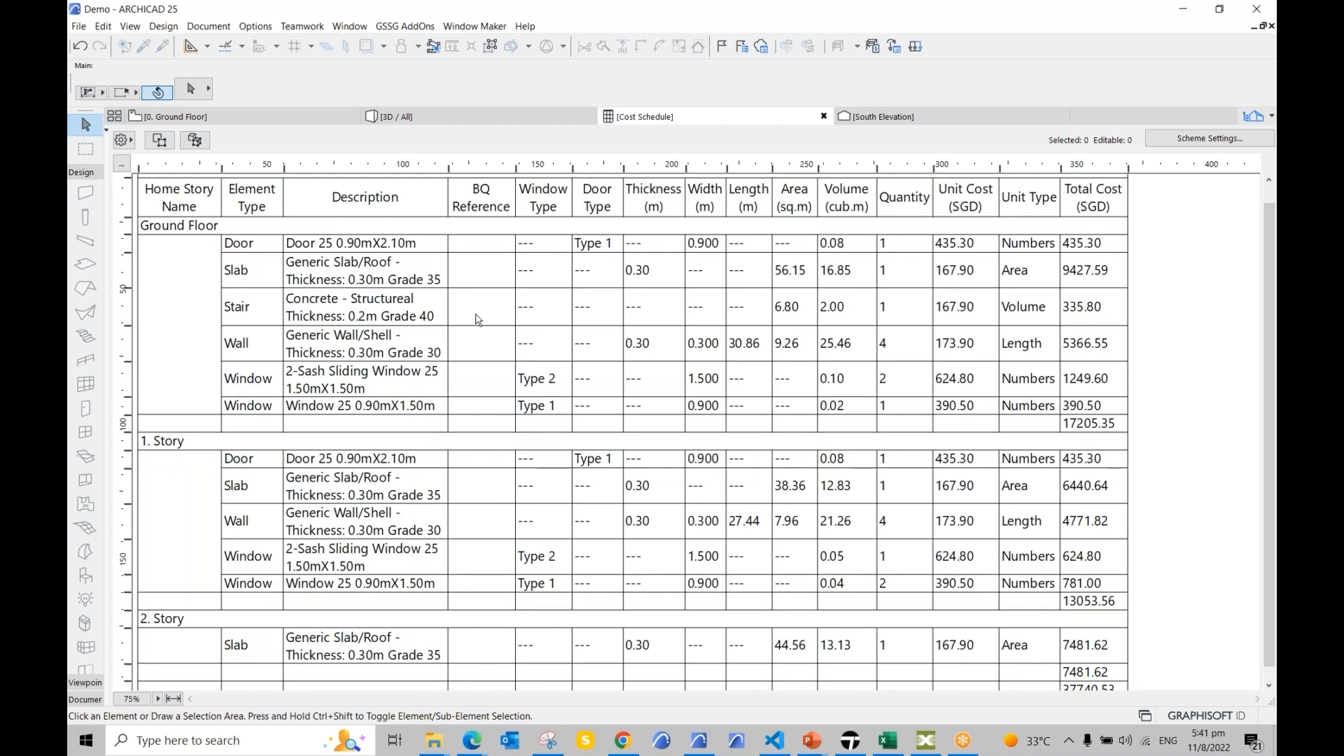
{"action": "left_click", "coordinate": [77, 27]}
{"action": "mouse_move", "coordinate": [192, 300]}
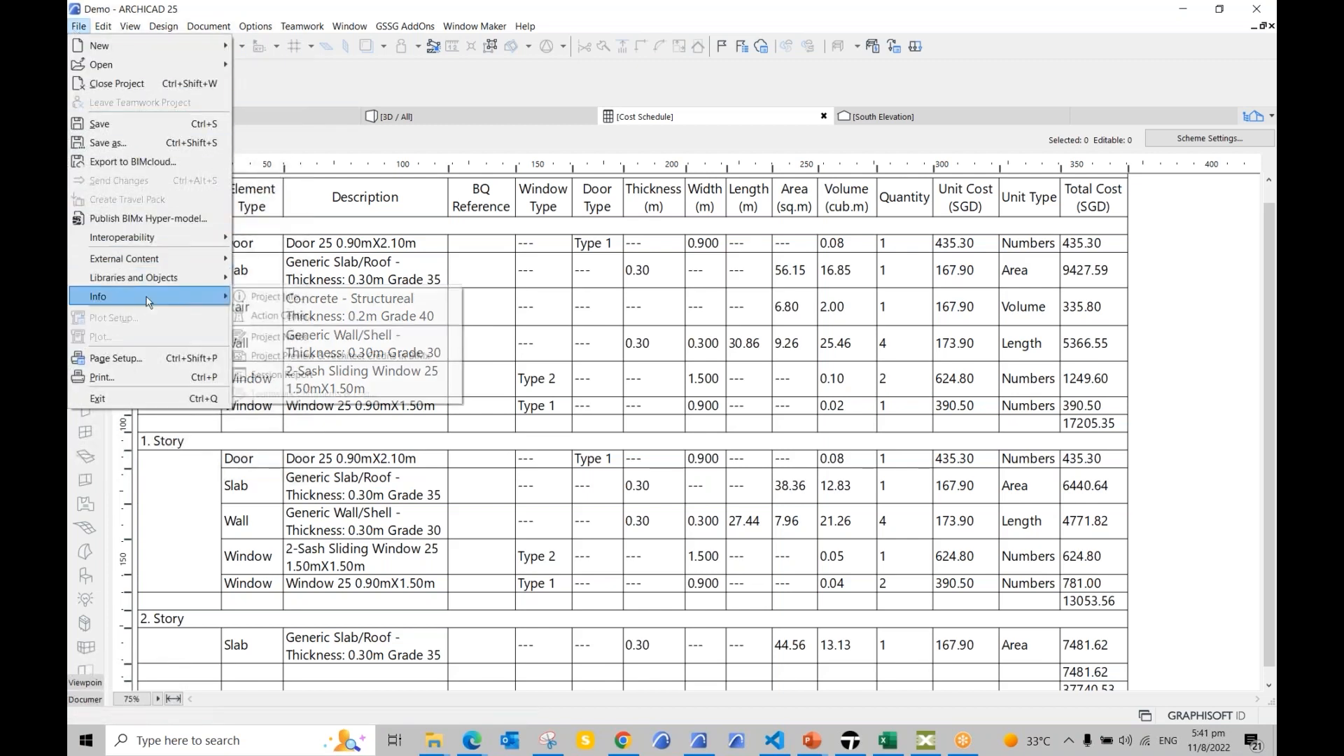
{"action": "left_click", "coordinate": [269, 296]}
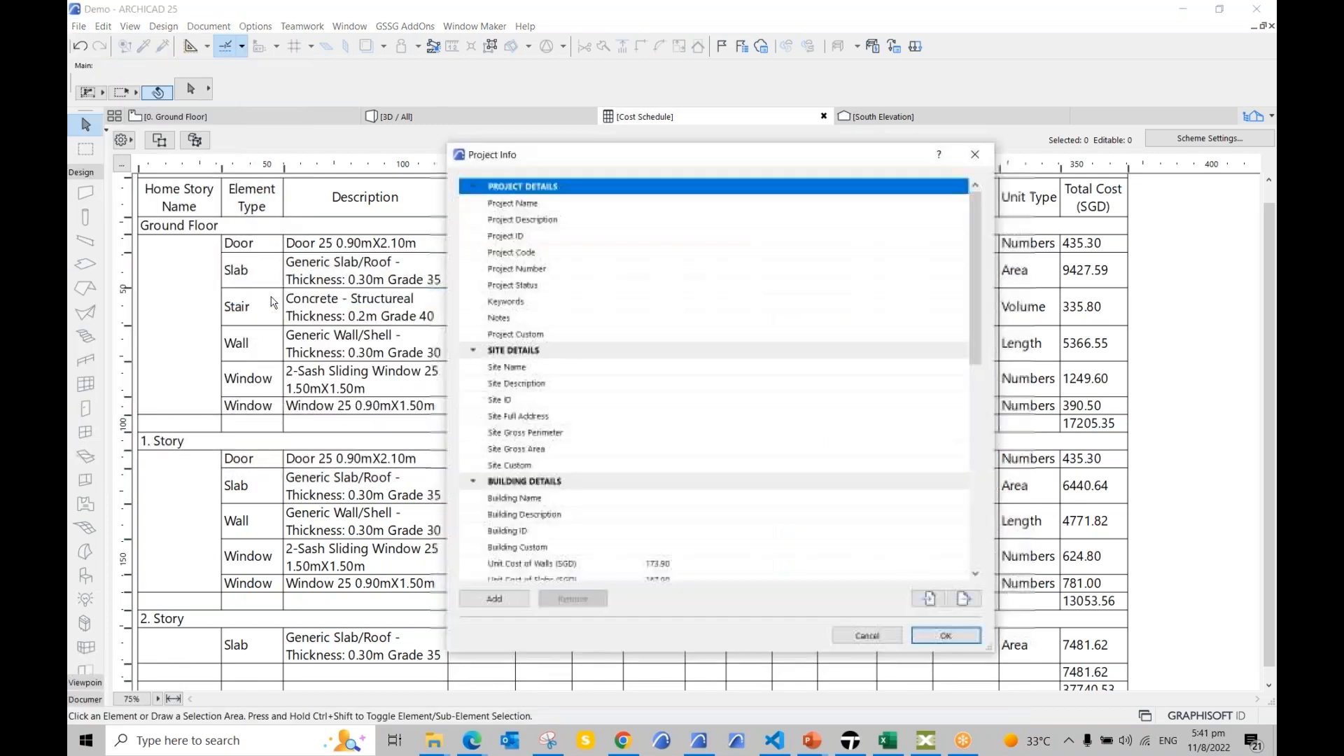
{"action": "scroll", "coordinate": [543, 323], "scroll_direction": "down", "scroll_amount": 5}
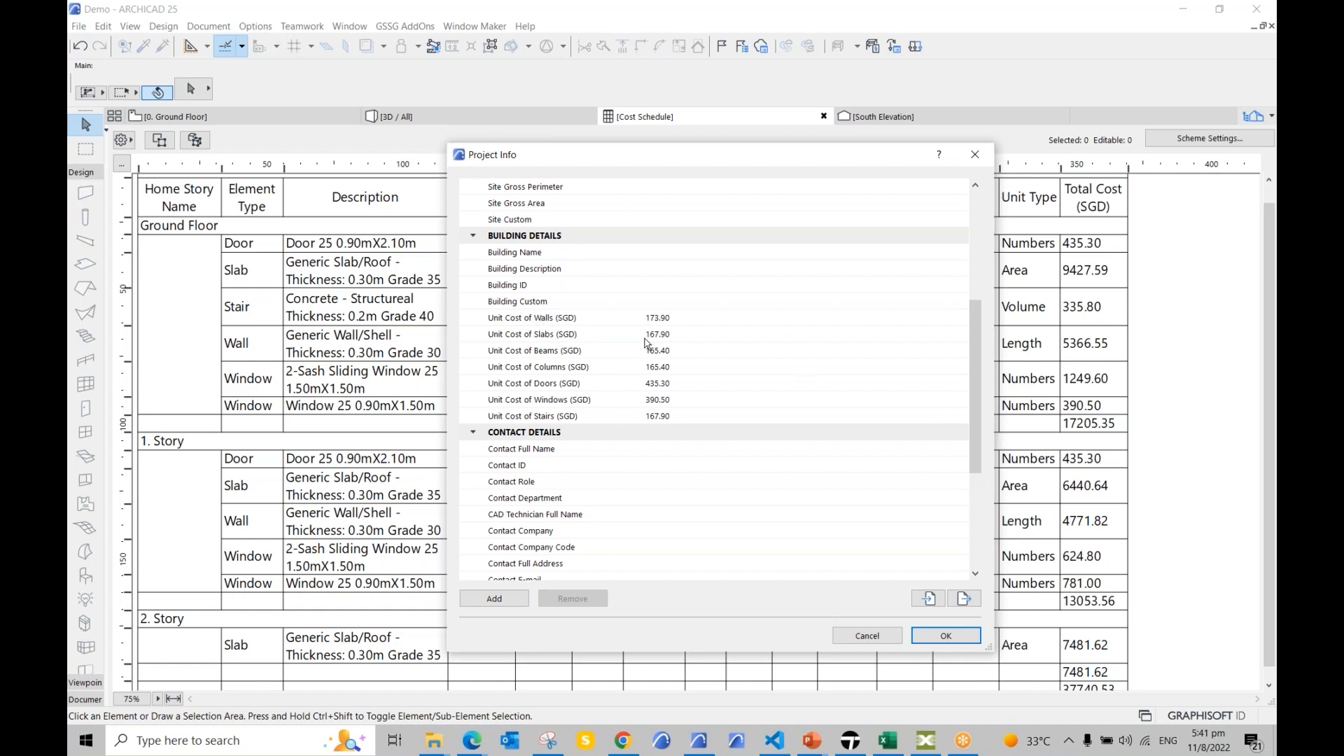
{"action": "left_click", "coordinate": [688, 324]}
{"action": "left_click", "coordinate": [643, 317]}
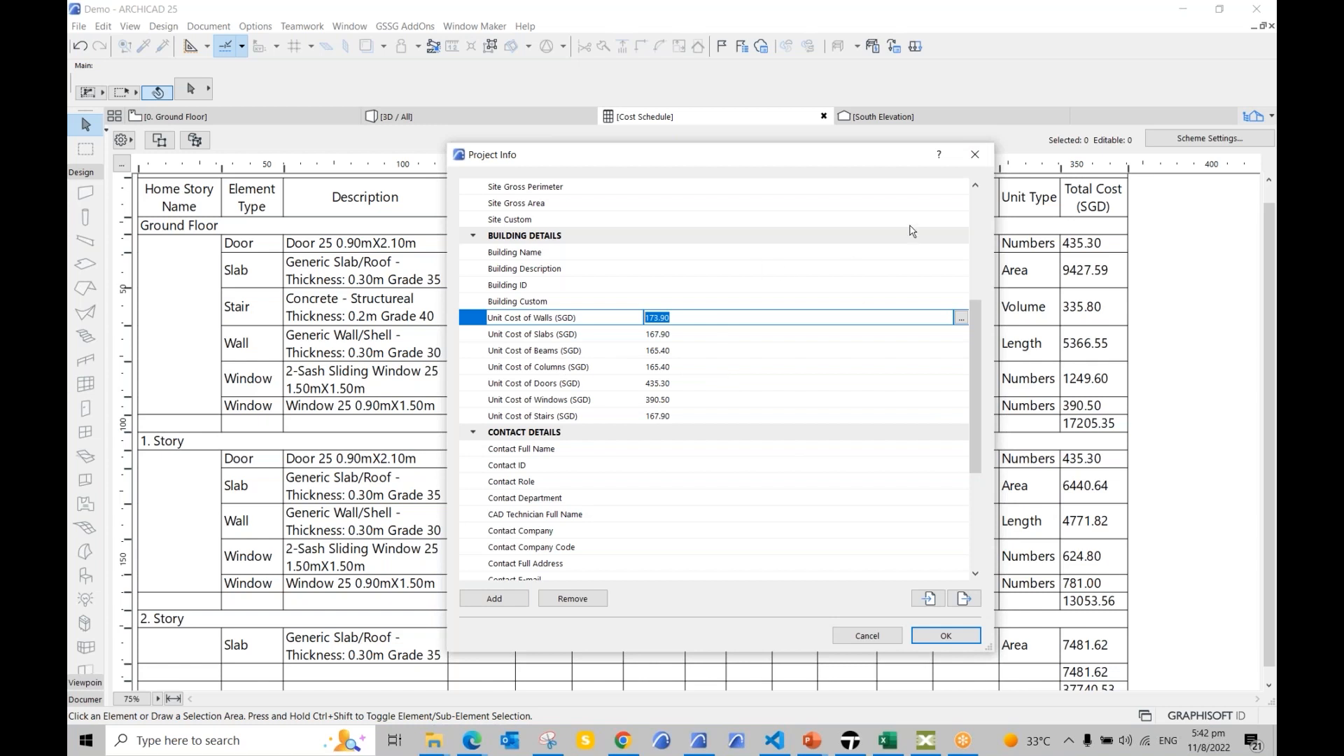
{"action": "left_click", "coordinate": [975, 154]}
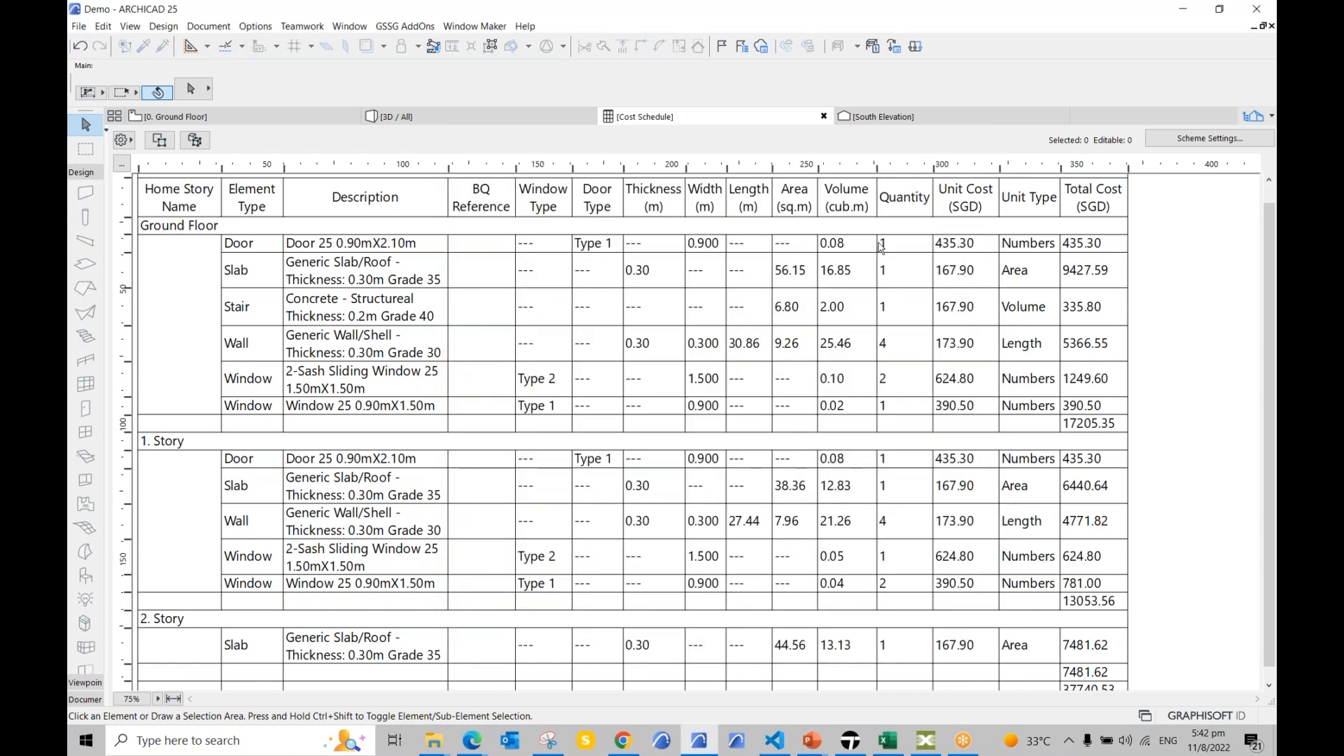
Step: Select the ground-floor Door row and inspect its description, quantity and 435.30 unit cost
{"action": "left_click", "coordinate": [250, 248]}
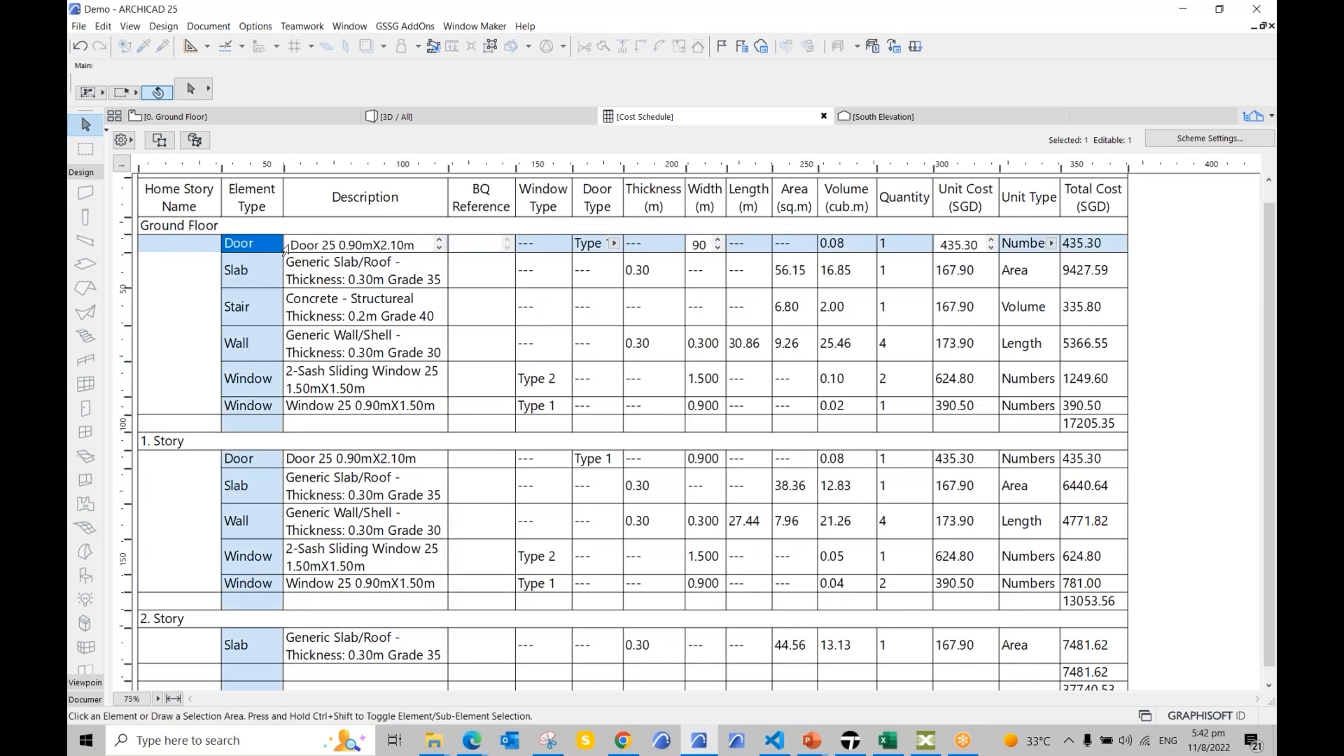
{"action": "left_click_drag", "start_coordinate": [290, 244], "coordinate": [422, 247]}
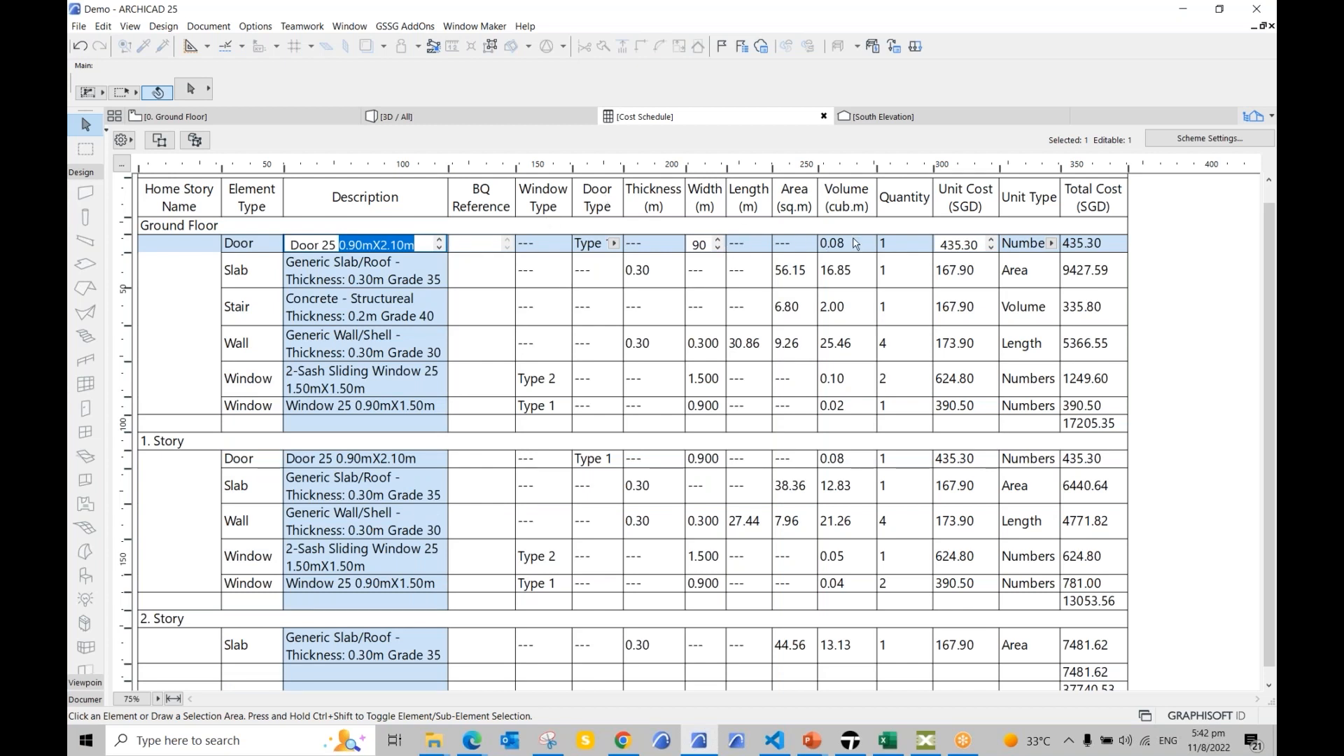
{"action": "left_click", "coordinate": [905, 245]}
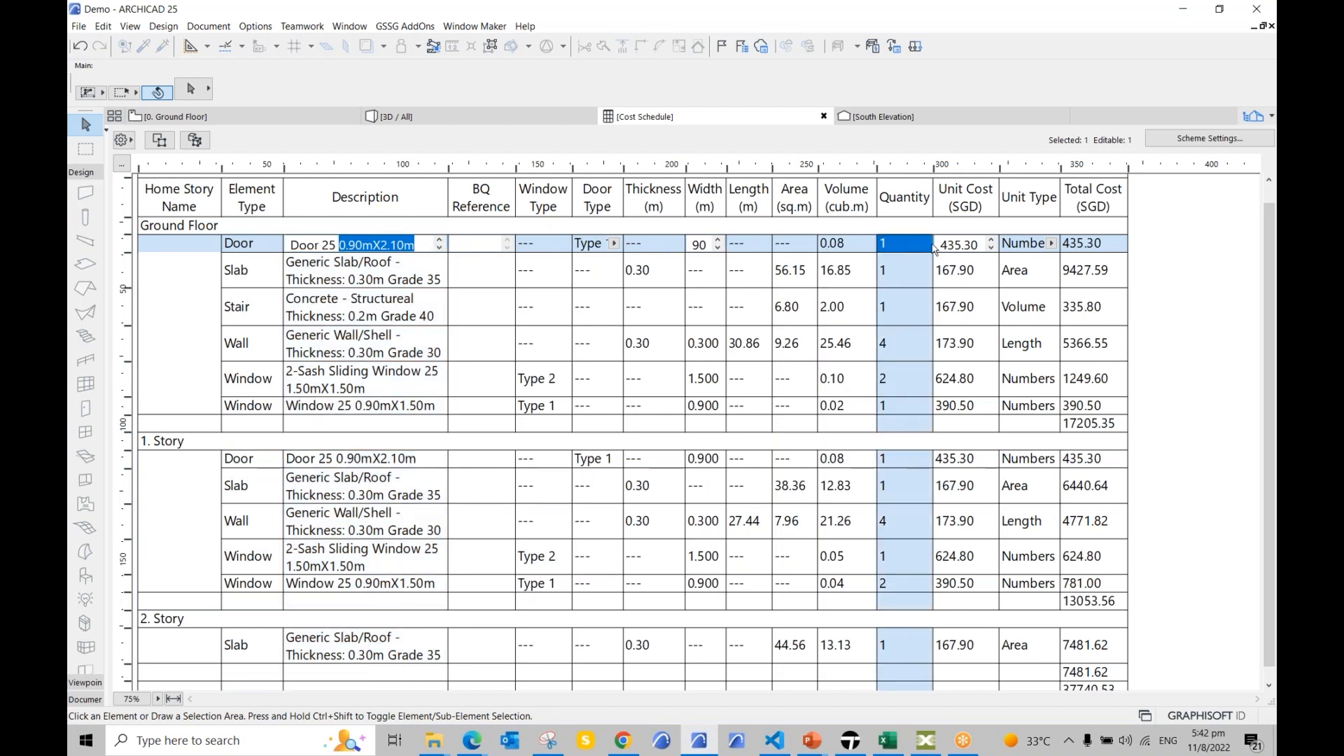
{"action": "left_click", "coordinate": [962, 245]}
{"action": "left_click_drag", "start_coordinate": [980, 246], "coordinate": [938, 246]}
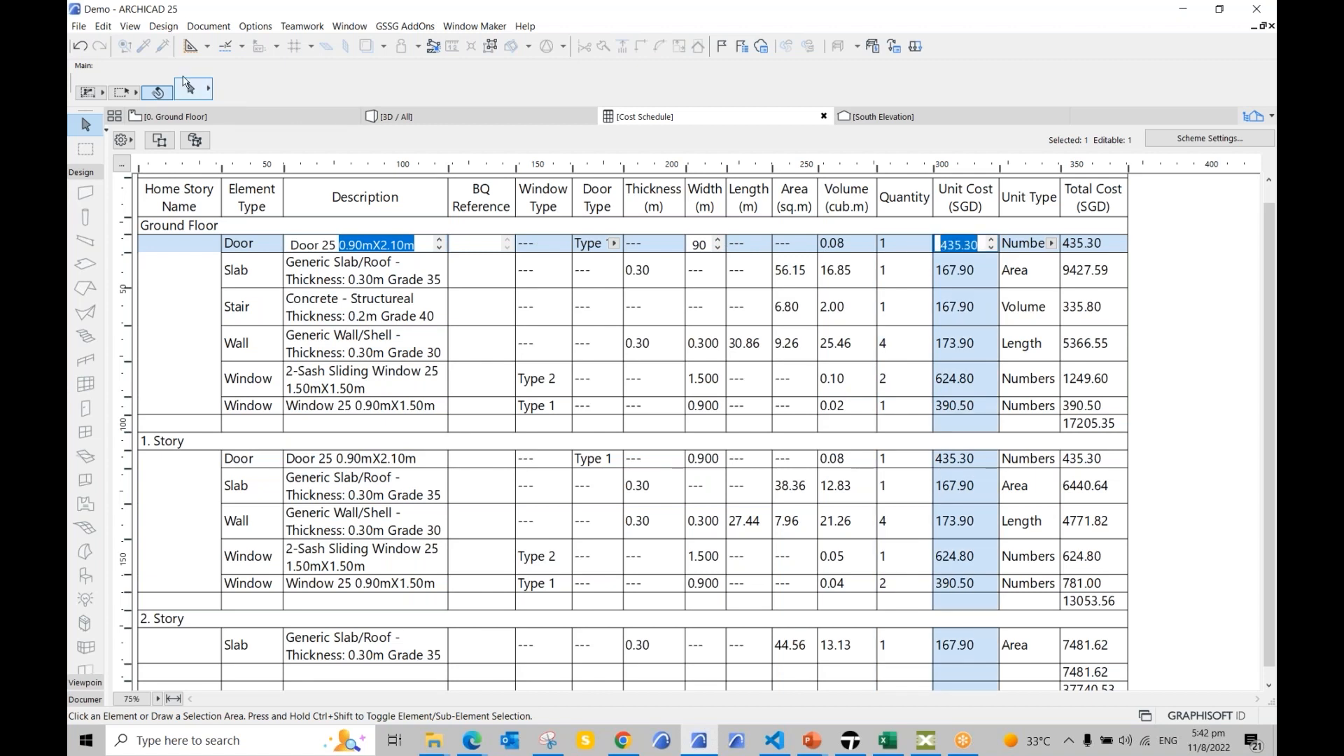
Step: Check the Project Info settings, then close them again
{"action": "left_click", "coordinate": [78, 26]}
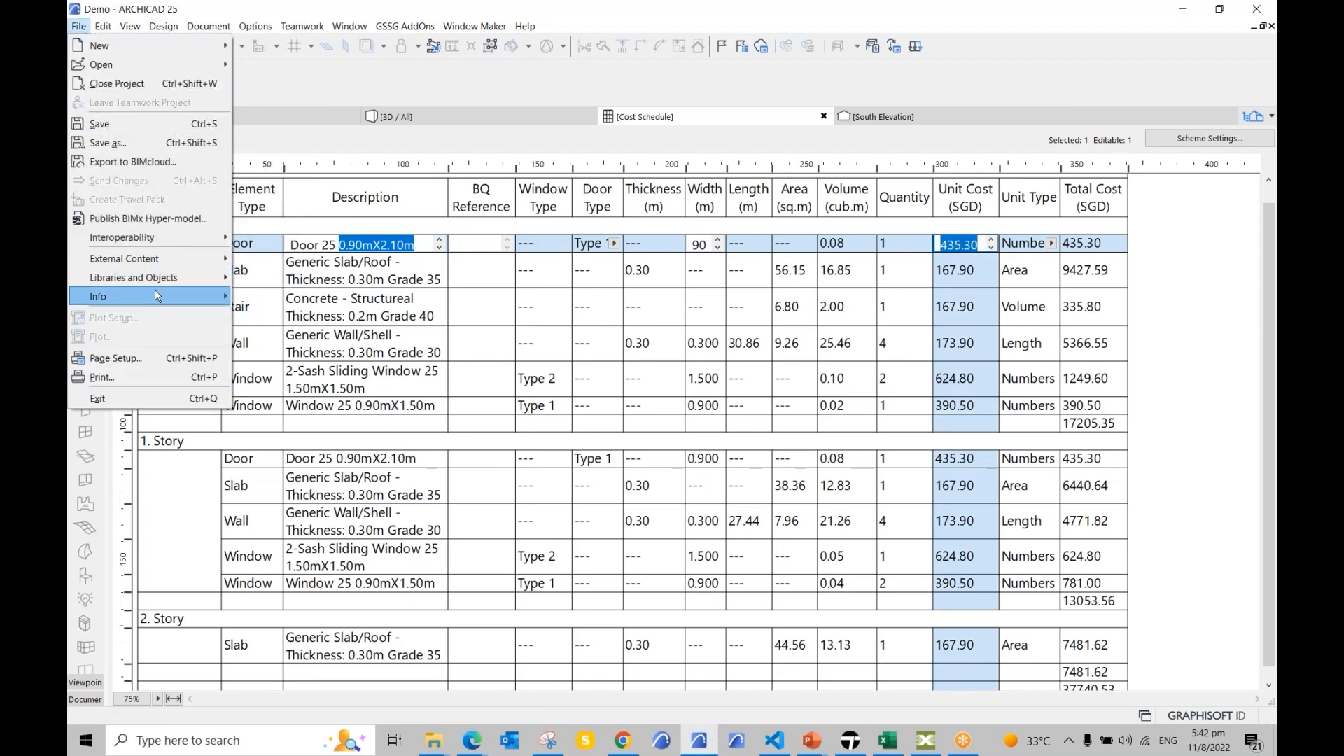
{"action": "mouse_move", "coordinate": [154, 292]}
{"action": "left_click", "coordinate": [280, 296]}
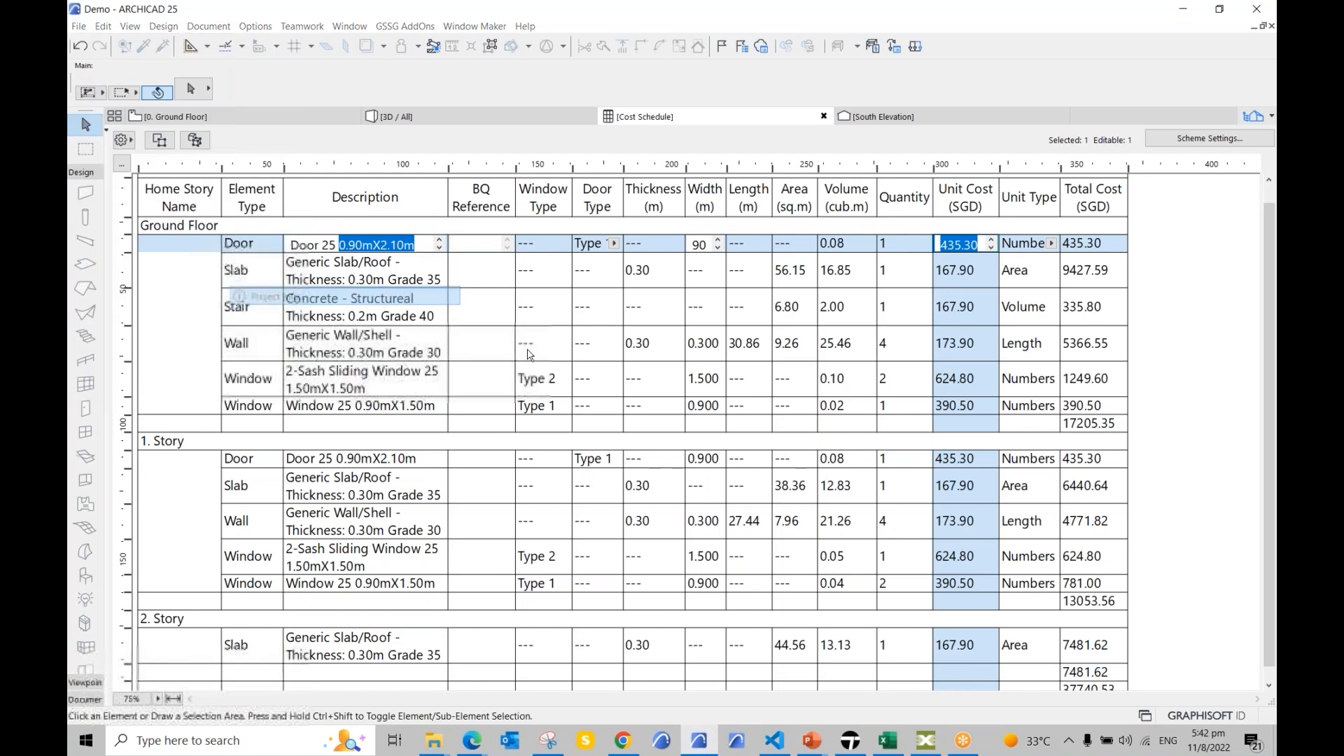
{"action": "scroll", "coordinate": [636, 488], "scroll_direction": "down", "scroll_amount": 3}
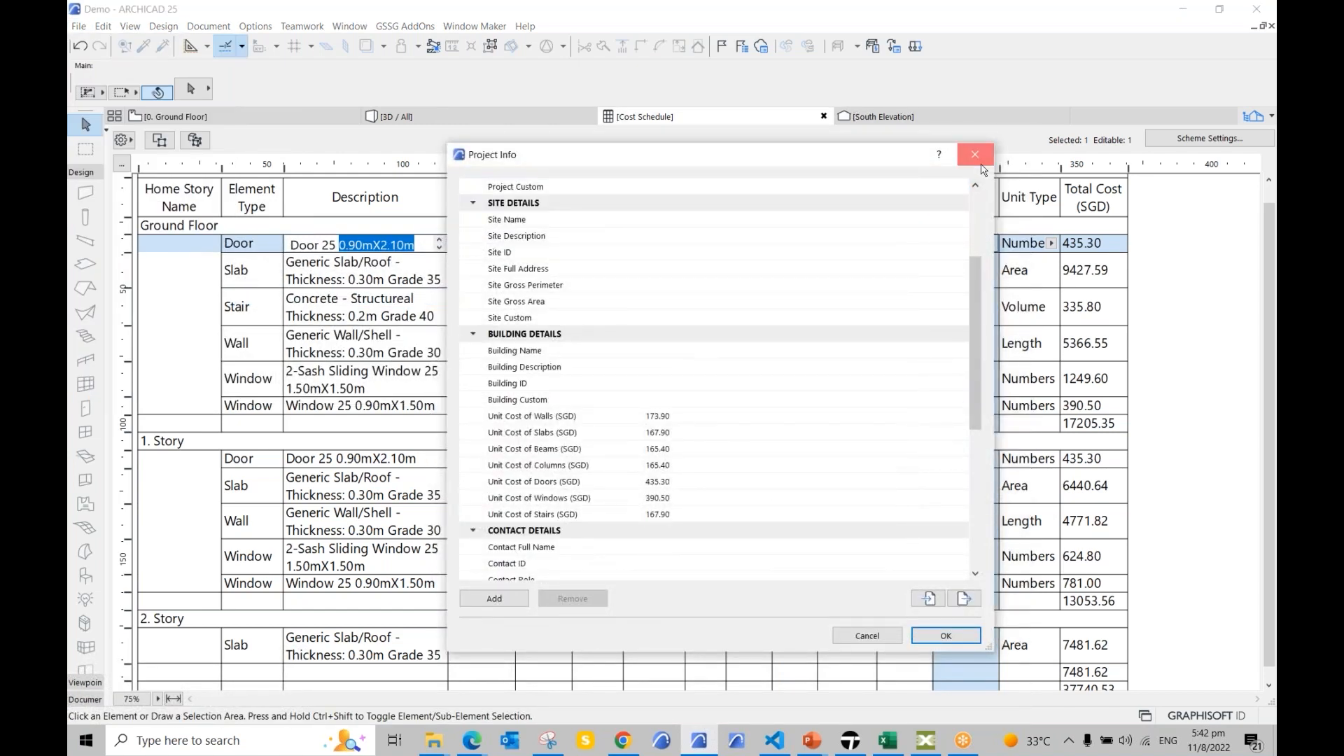
{"action": "left_click", "coordinate": [983, 163]}
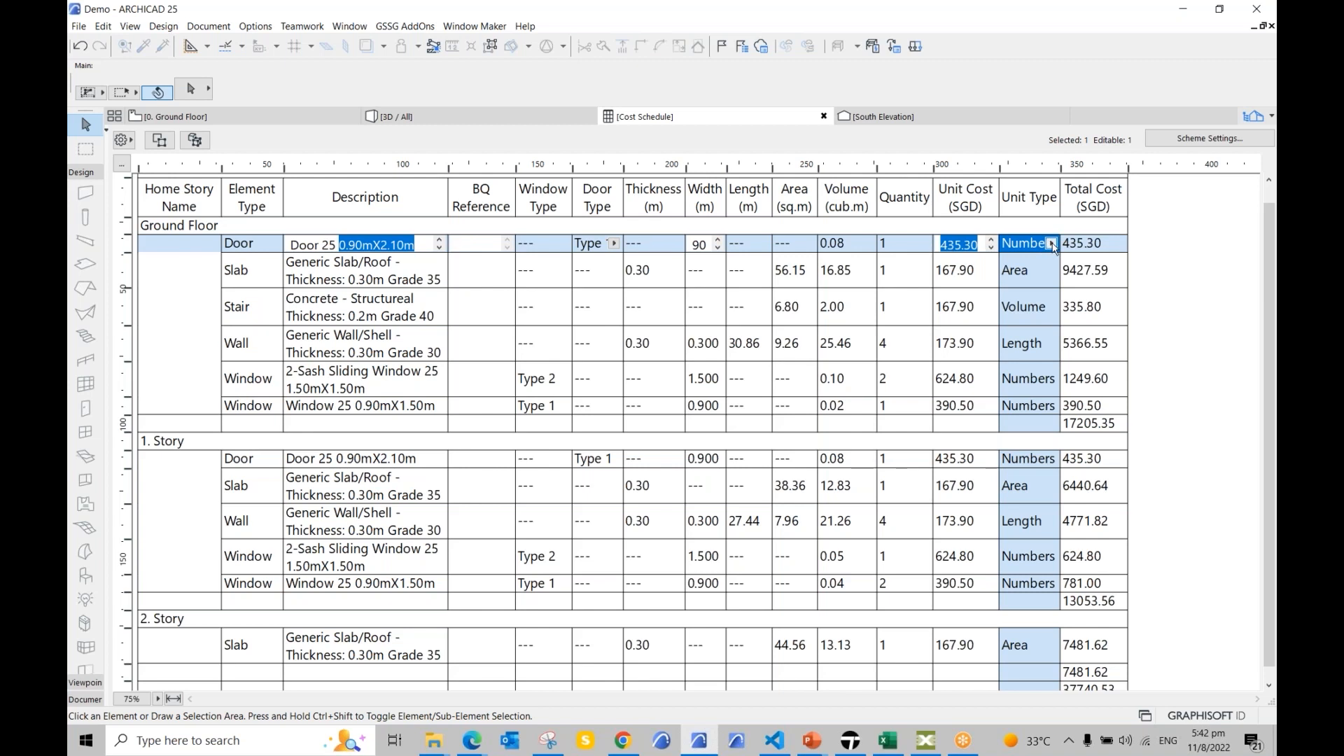
Step: Keep the door's unit type as Numbers and change the door to Type 2
{"action": "left_click", "coordinate": [1052, 244]}
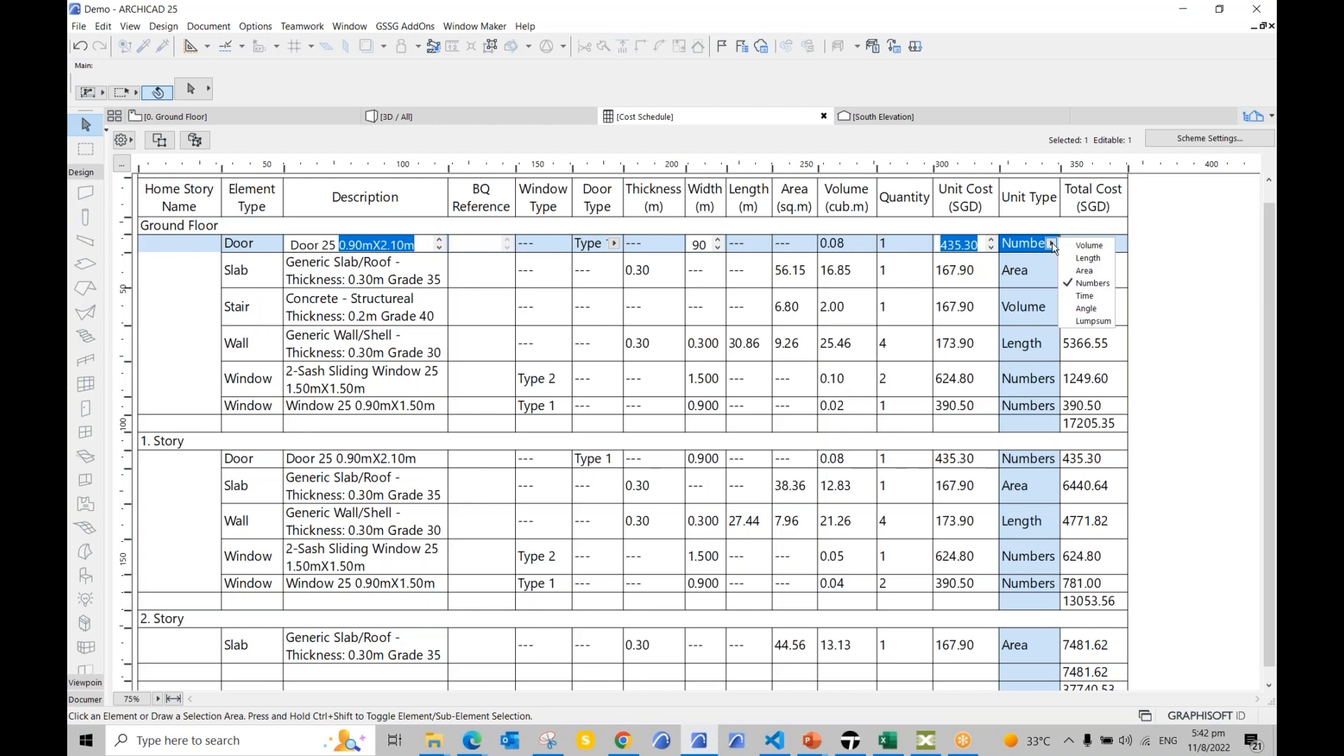
{"action": "left_click", "coordinate": [1088, 287]}
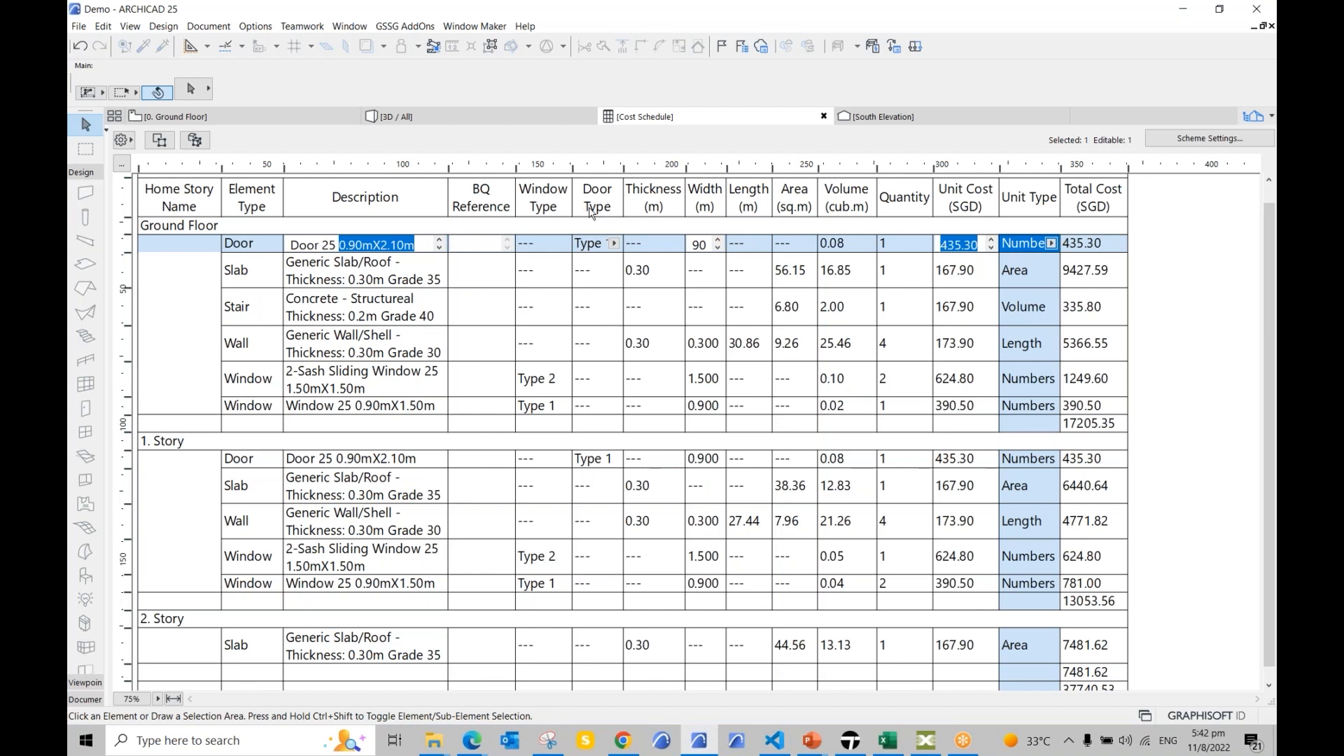
{"action": "left_click", "coordinate": [615, 243]}
{"action": "left_click", "coordinate": [642, 258]}
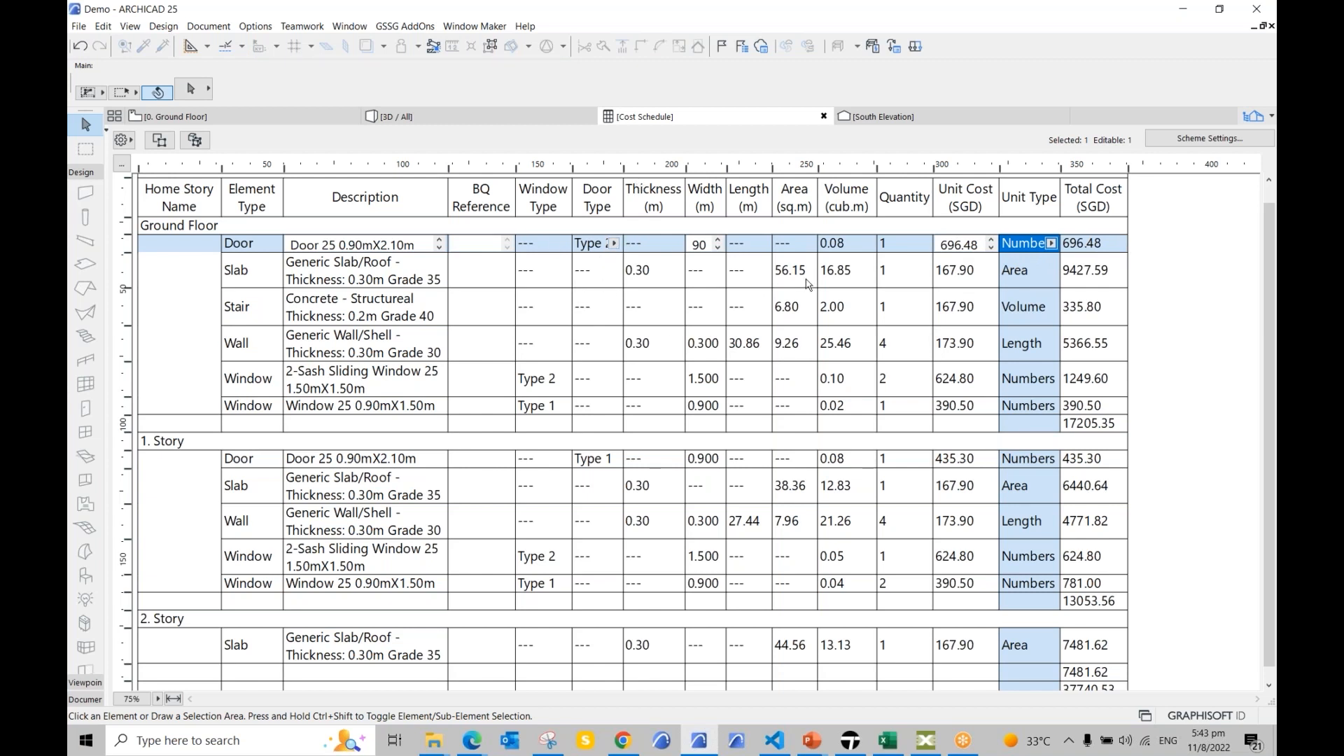
Step: Price the ground-floor slab by Volume, then set it back to Area
{"action": "left_click", "coordinate": [333, 273]}
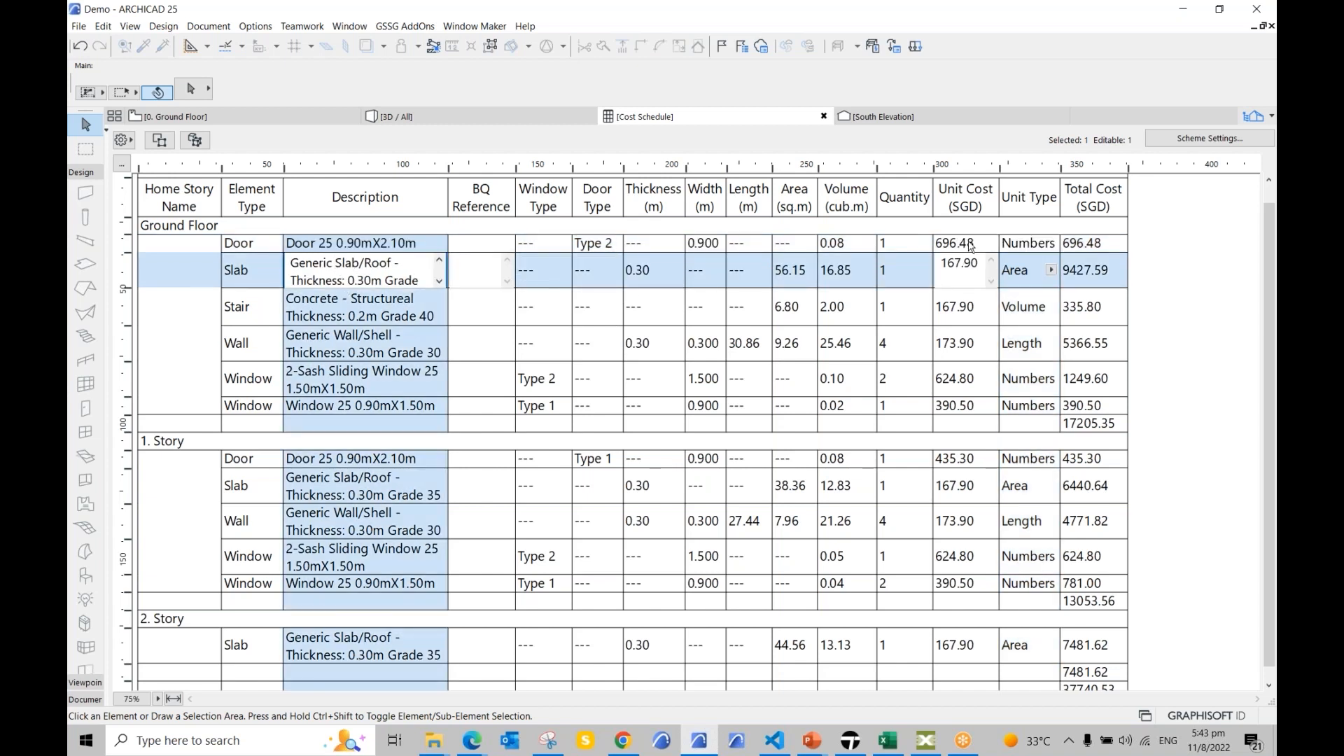
{"action": "left_click", "coordinate": [1051, 271]}
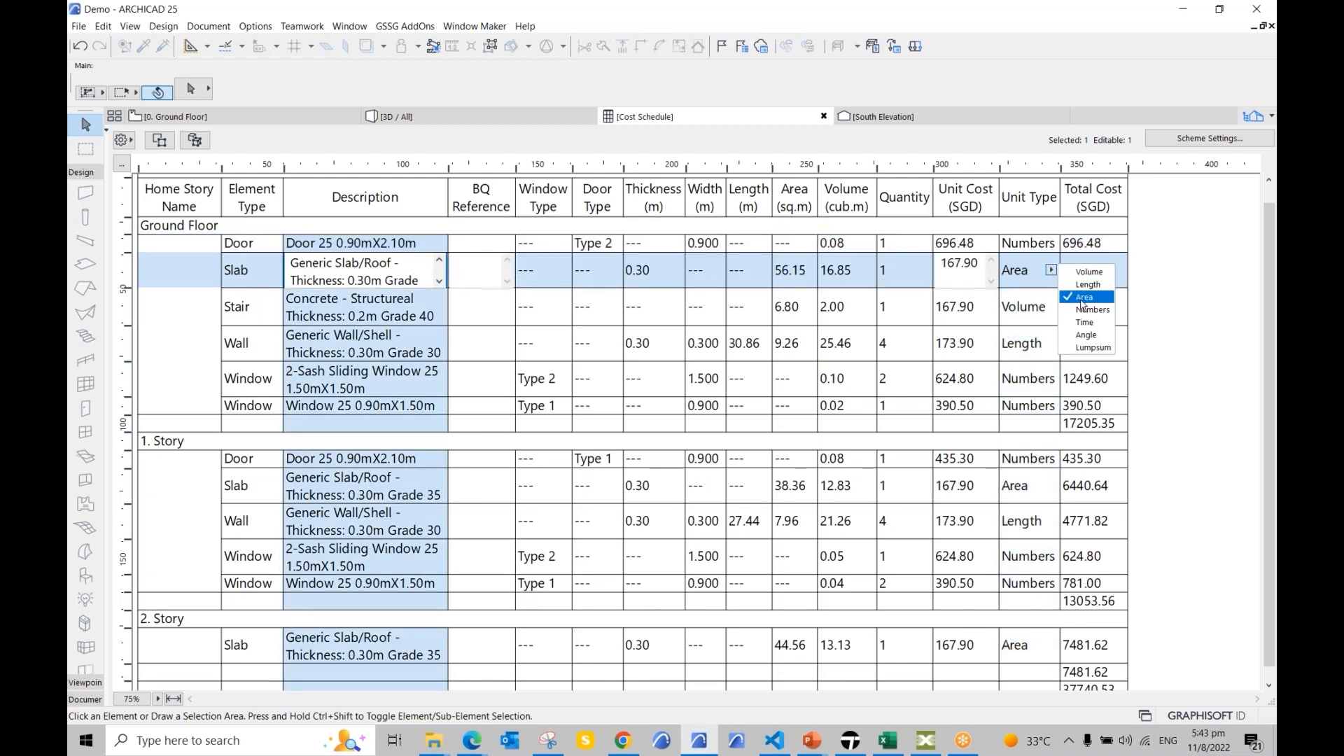
{"action": "left_click", "coordinate": [799, 273]}
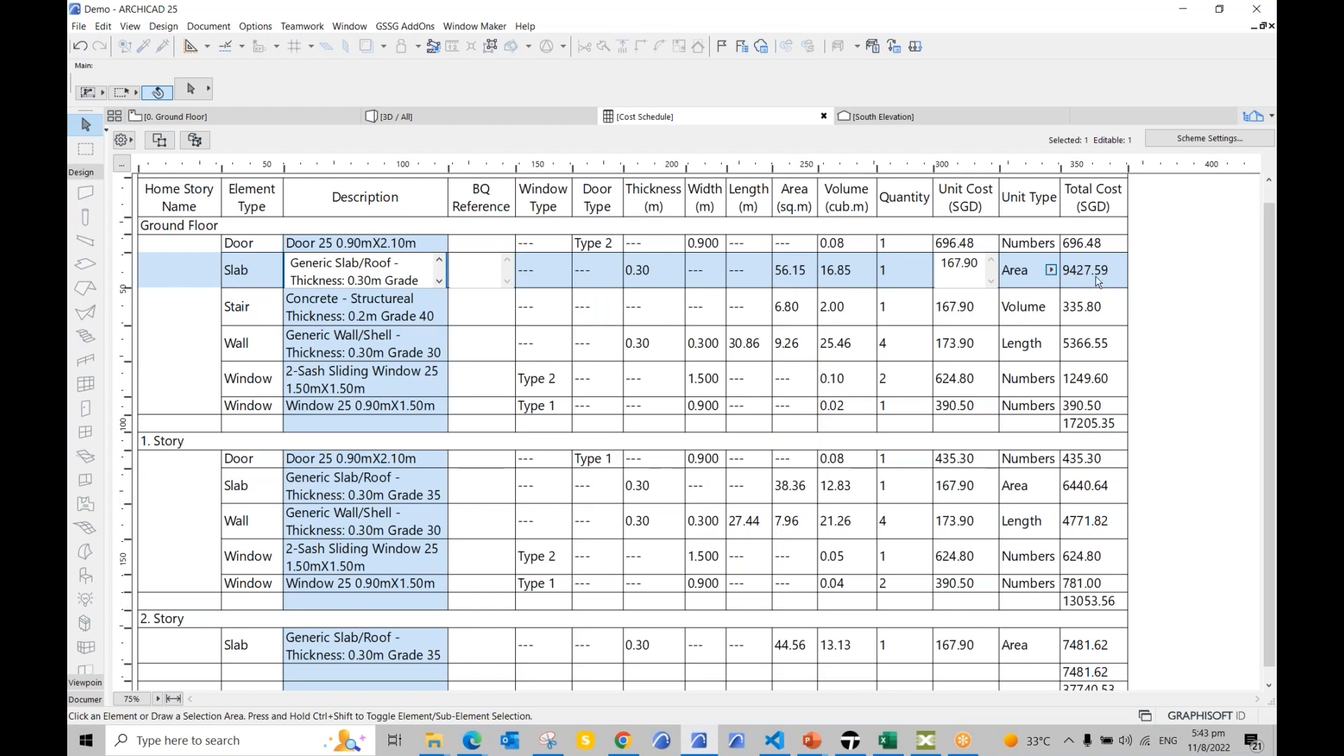
{"action": "left_click", "coordinate": [1051, 269]}
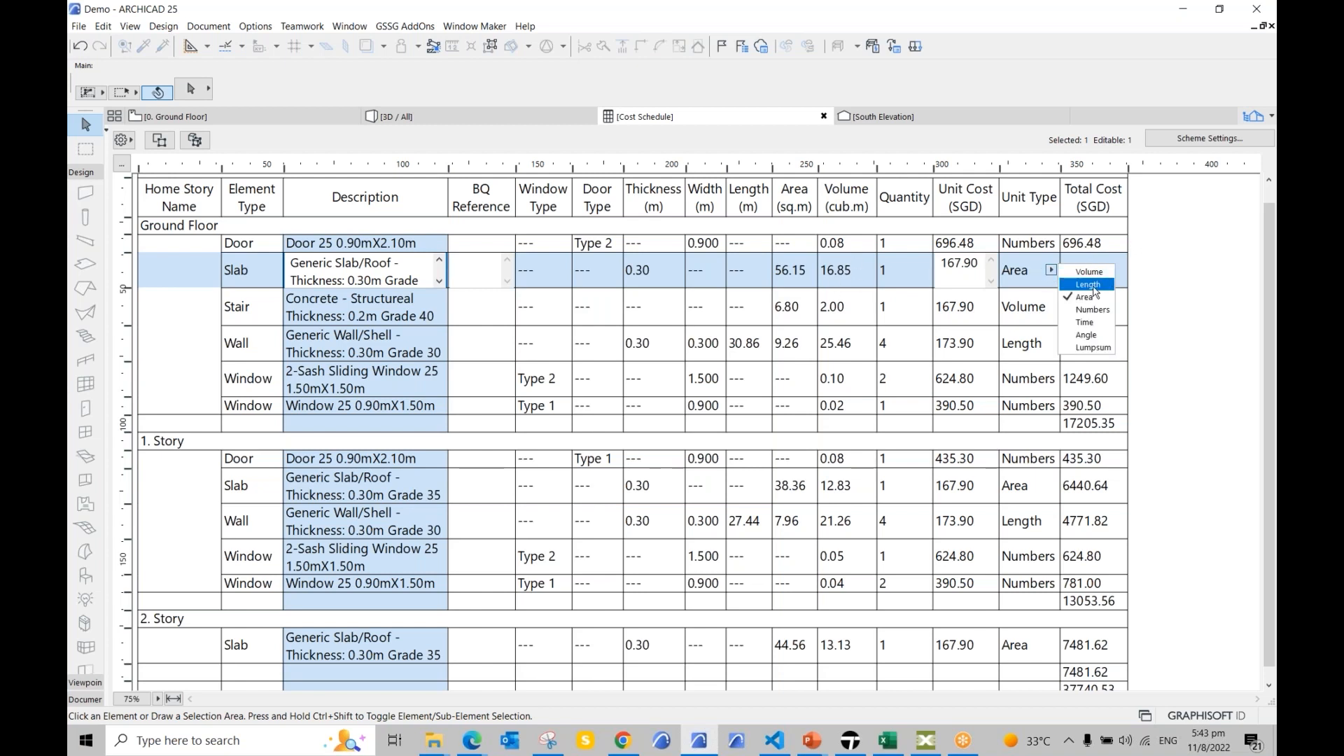
{"action": "left_click", "coordinate": [1089, 272]}
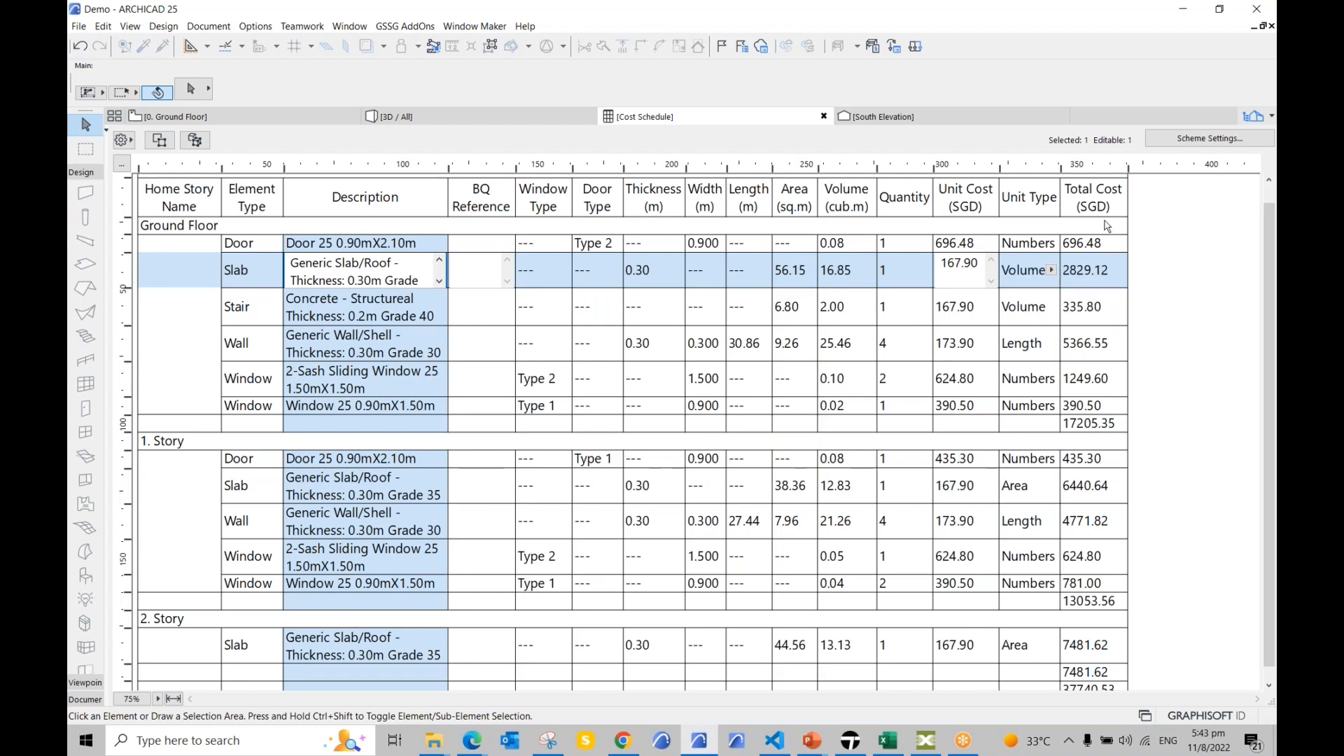
{"action": "left_click", "coordinate": [1051, 270]}
{"action": "left_click", "coordinate": [1083, 298]}
Step: Review the Wall row's unit type without changes, then select the ground-floor 2-sash window's type
{"action": "left_click", "coordinate": [1024, 316]}
{"action": "left_click", "coordinate": [246, 348]}
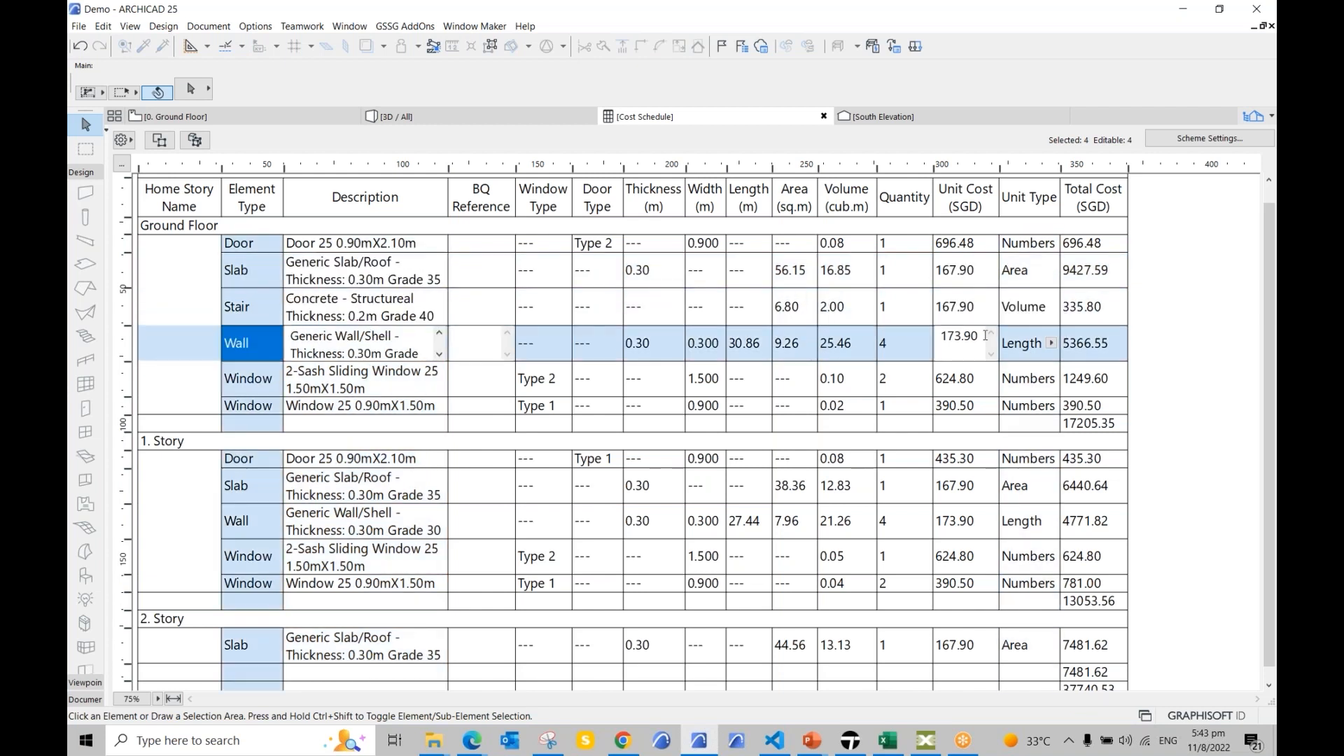
{"action": "left_click", "coordinate": [1054, 346]}
{"action": "left_click", "coordinate": [1054, 347]}
{"action": "left_click", "coordinate": [564, 384]}
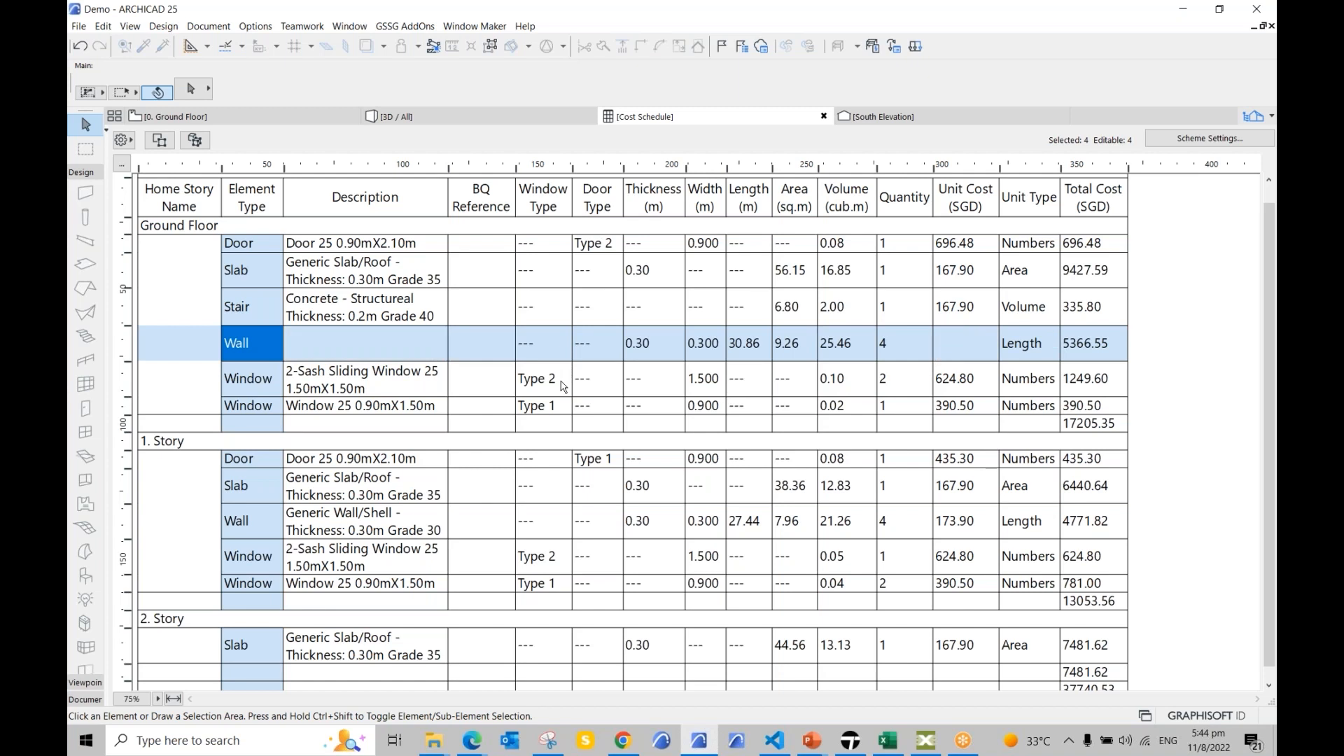
{"action": "left_click", "coordinate": [564, 381]}
Step: Try Type 1 on the 2-sash window, restore Type 2, and bring the AC 5D Simulation folder into view
{"action": "left_click", "coordinate": [581, 383]}
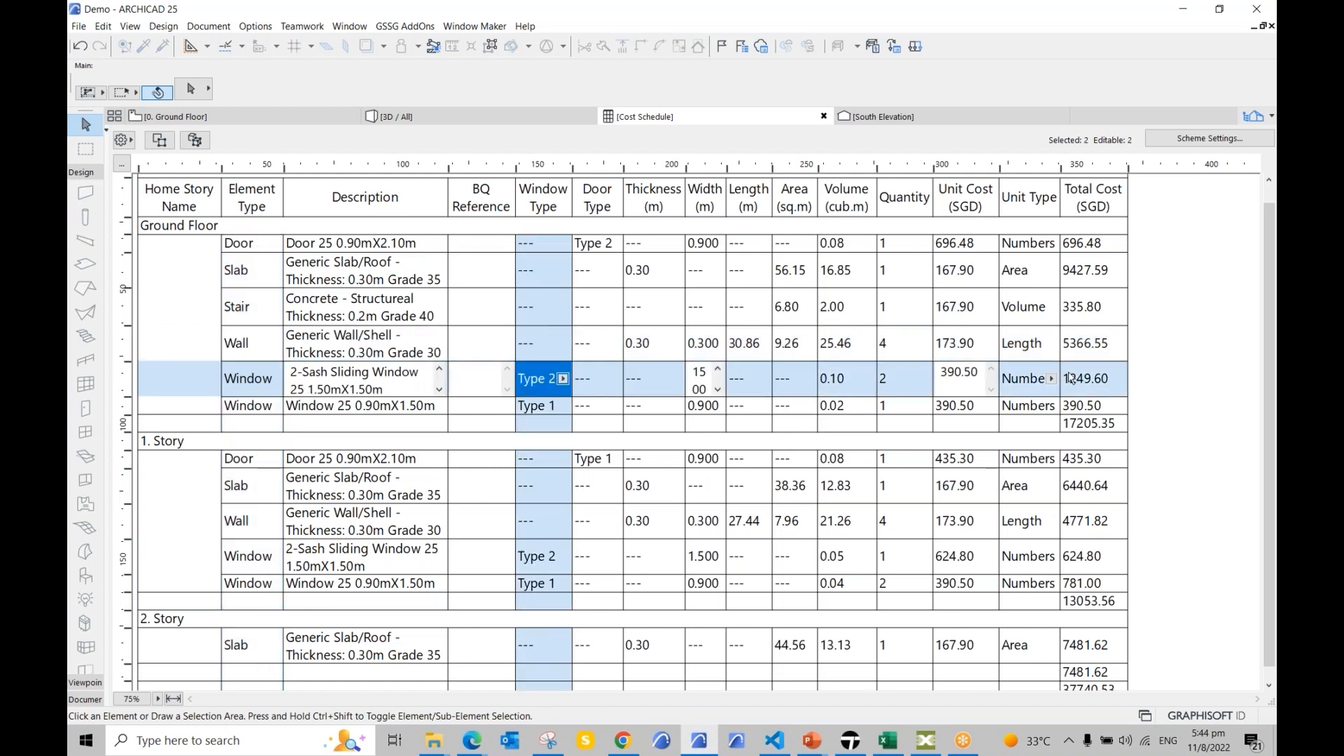
{"action": "left_click", "coordinate": [563, 380]}
{"action": "left_click", "coordinate": [581, 396]}
{"action": "left_click", "coordinate": [428, 459]}
{"action": "scroll", "coordinate": [457, 429], "scroll_direction": "down", "scroll_amount": 1}
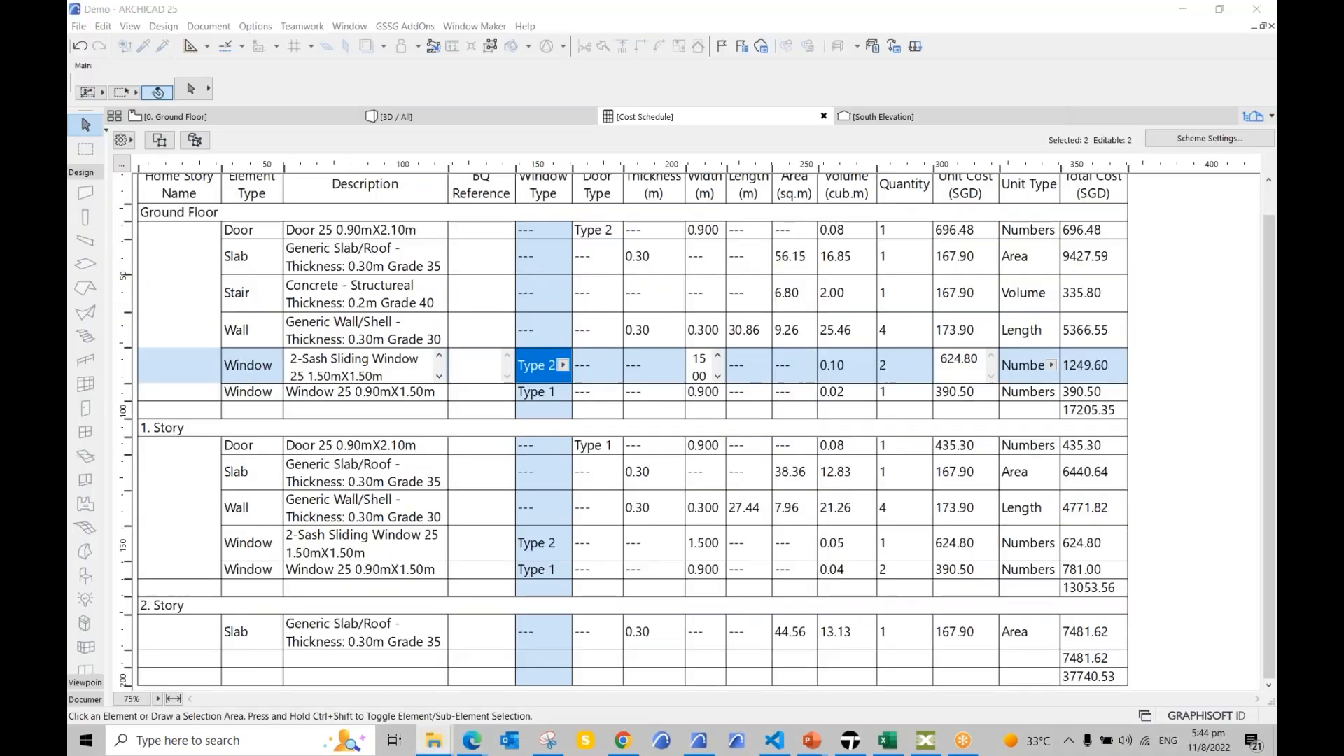
{"action": "left_click_drag", "start_coordinate": [1343, 101], "coordinate": [1026, 103]}
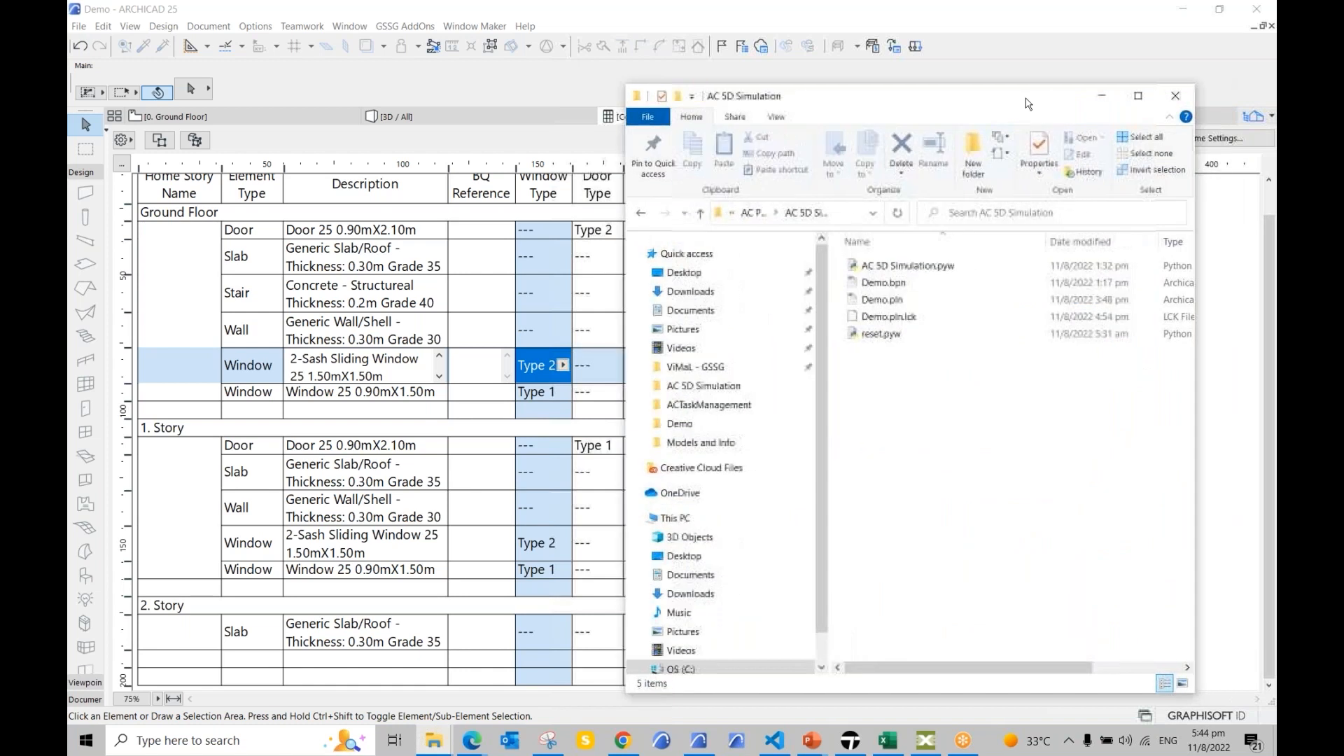
Step: Switch Archicad to the [3D / All] view and pan the model left
{"action": "left_click", "coordinate": [500, 123]}
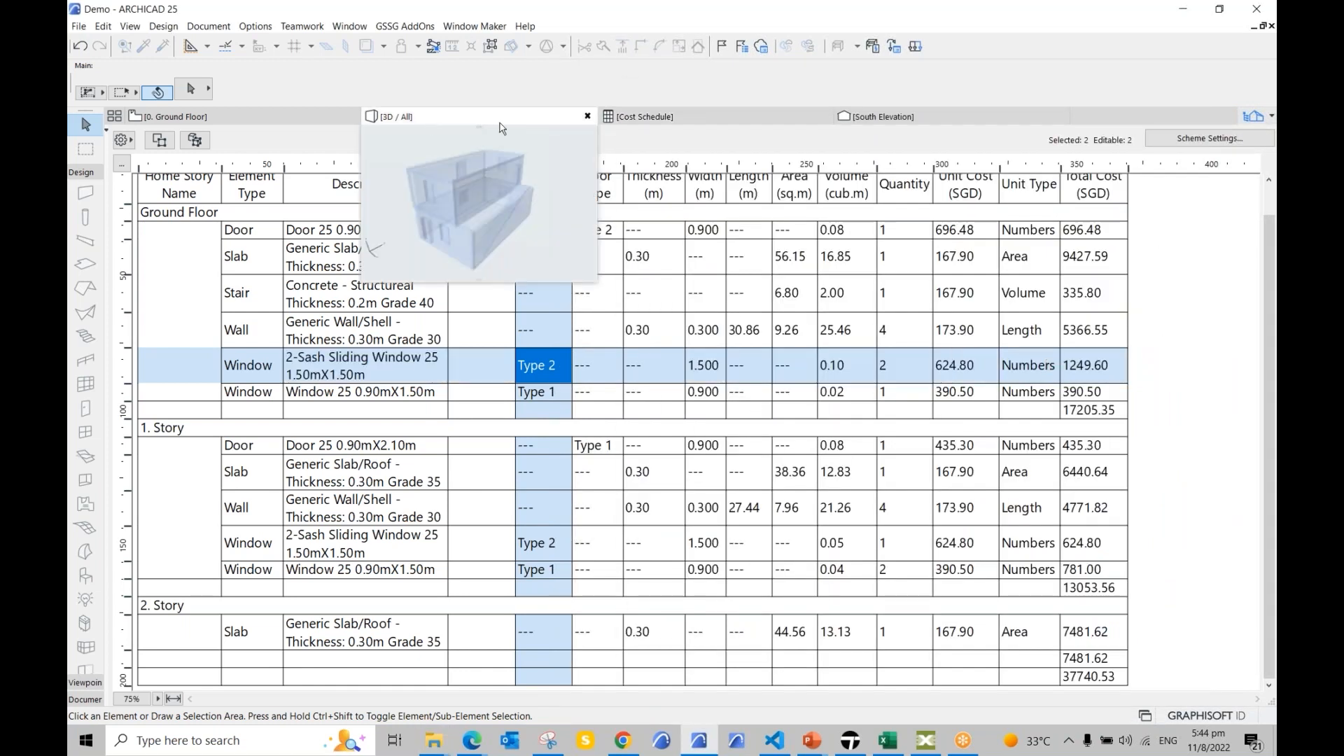
{"action": "left_click", "coordinate": [498, 120]}
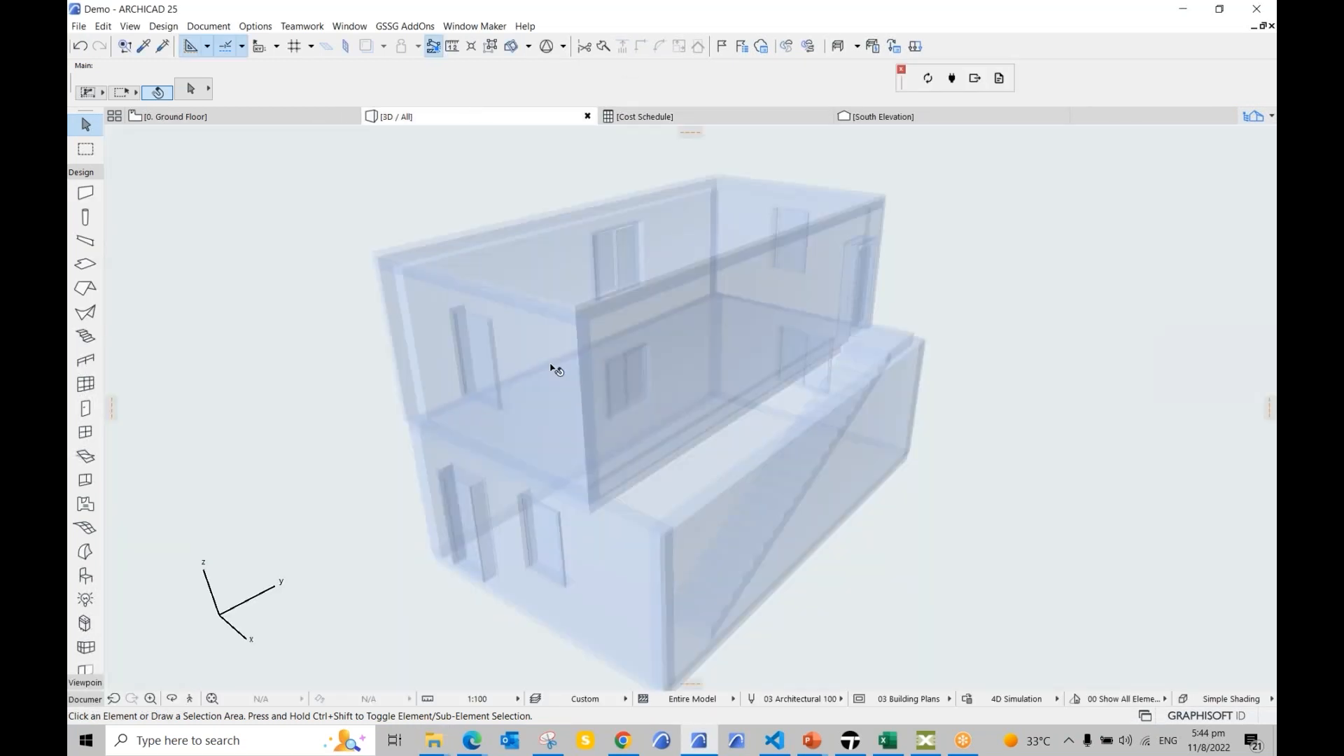
{"action": "middle_click_drag", "start_coordinate": [672, 429], "coordinate": [655, 411]}
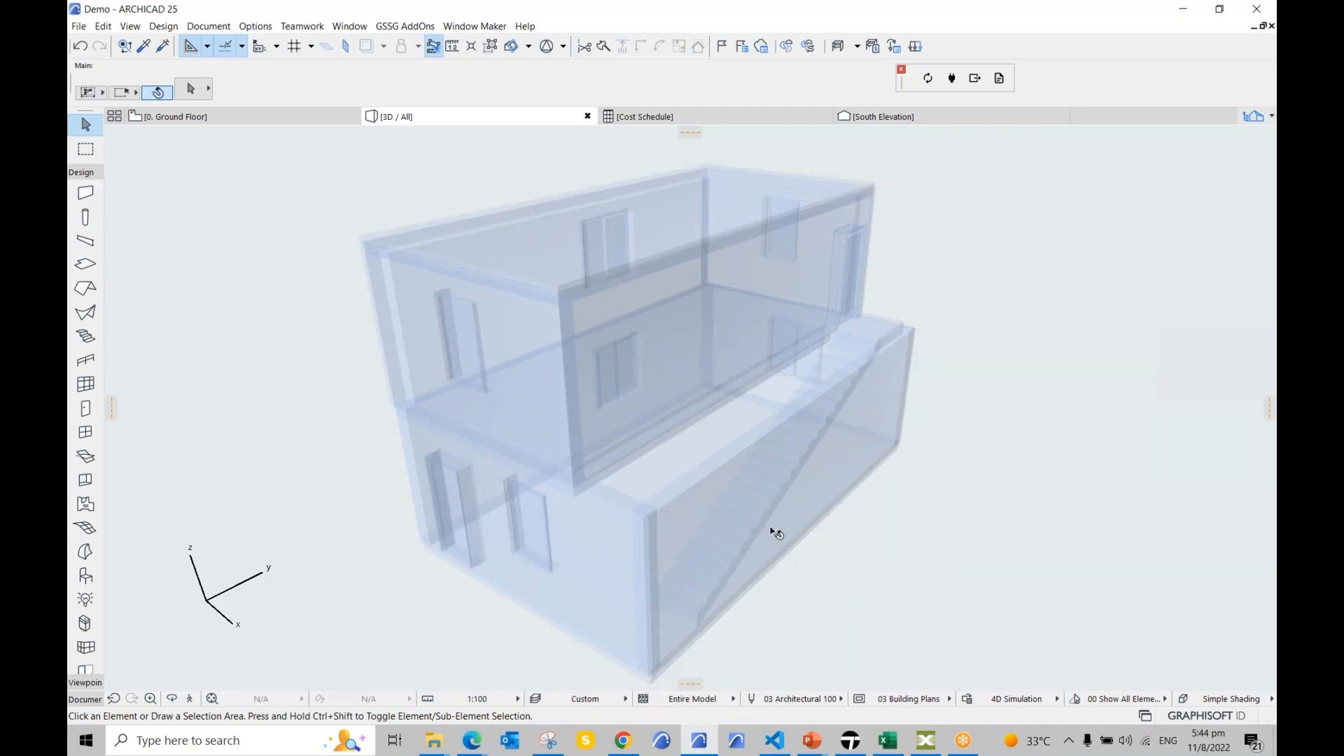
{"action": "middle_click_drag", "start_coordinate": [775, 535], "coordinate": [723, 528]}
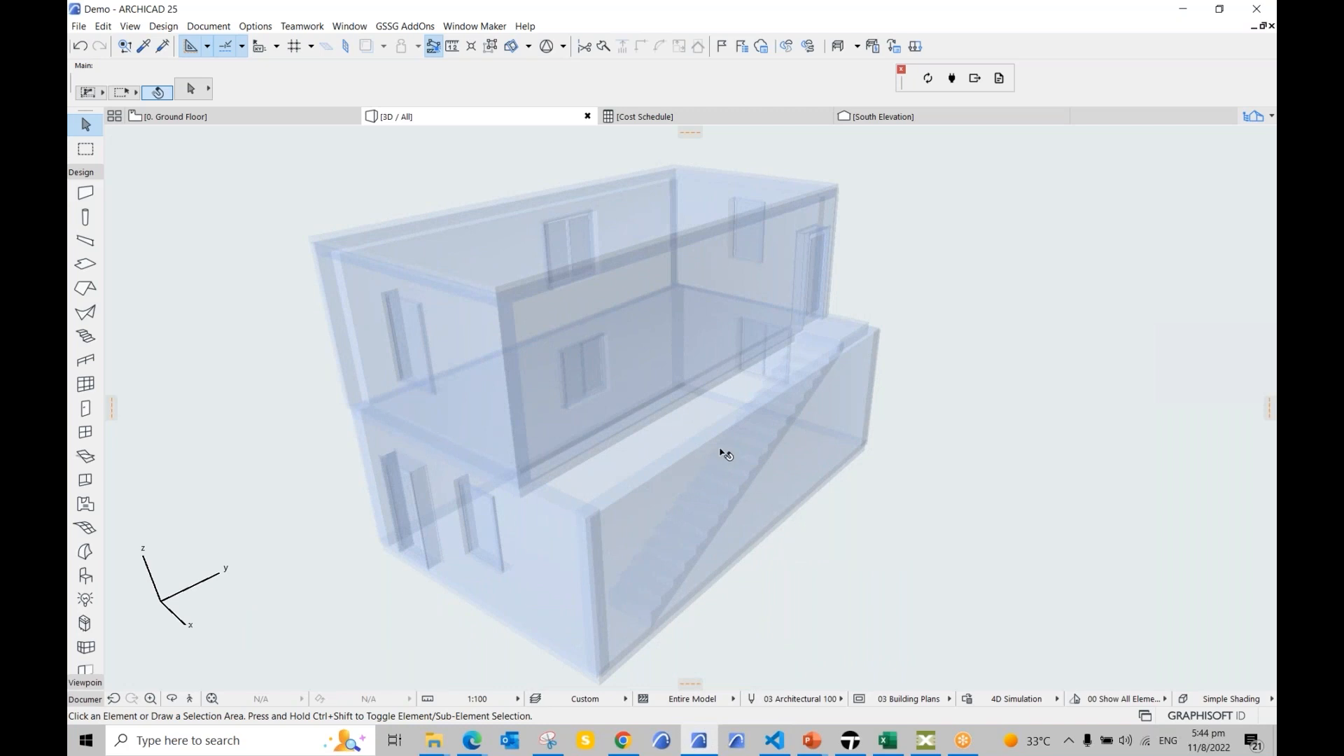
Step: Select AC 5D Simulation.pyw in the AC 5D Simulation folder and move Explorer aside
{"action": "left_click", "coordinate": [425, 748]}
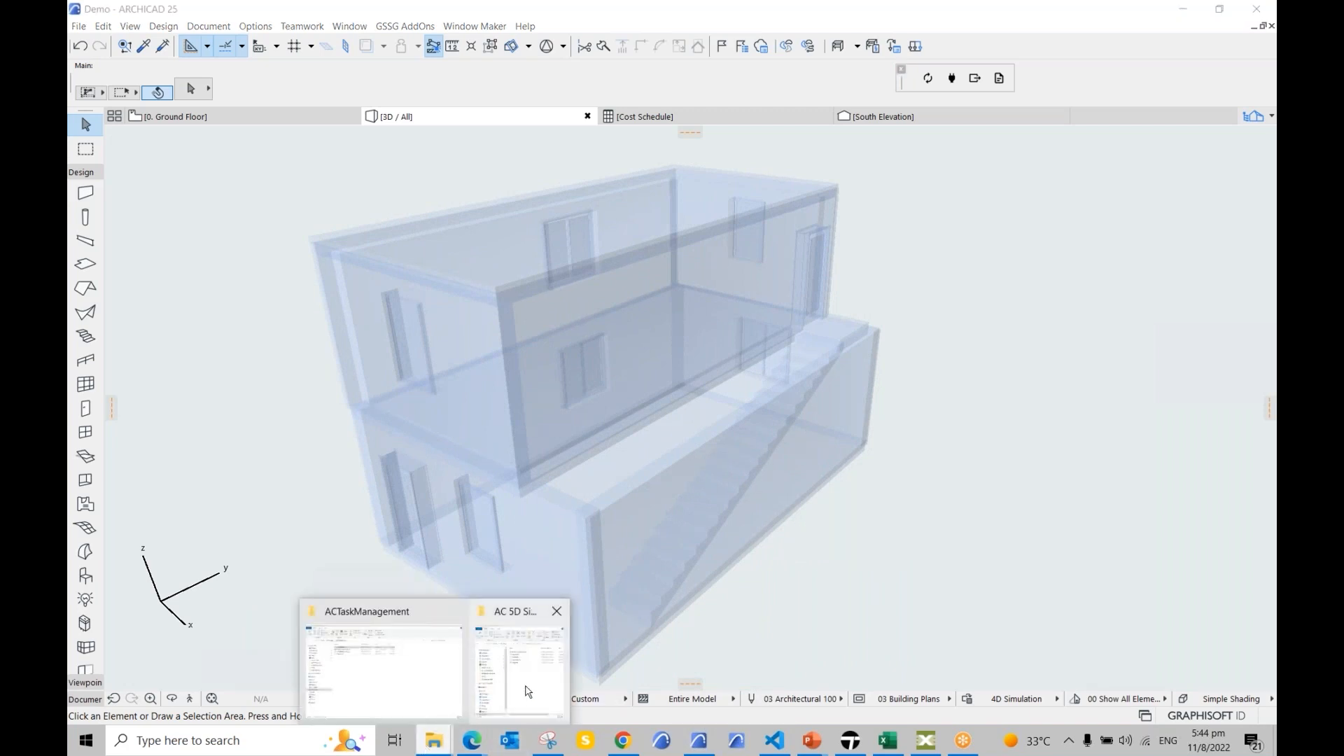
{"action": "left_click", "coordinate": [519, 658]}
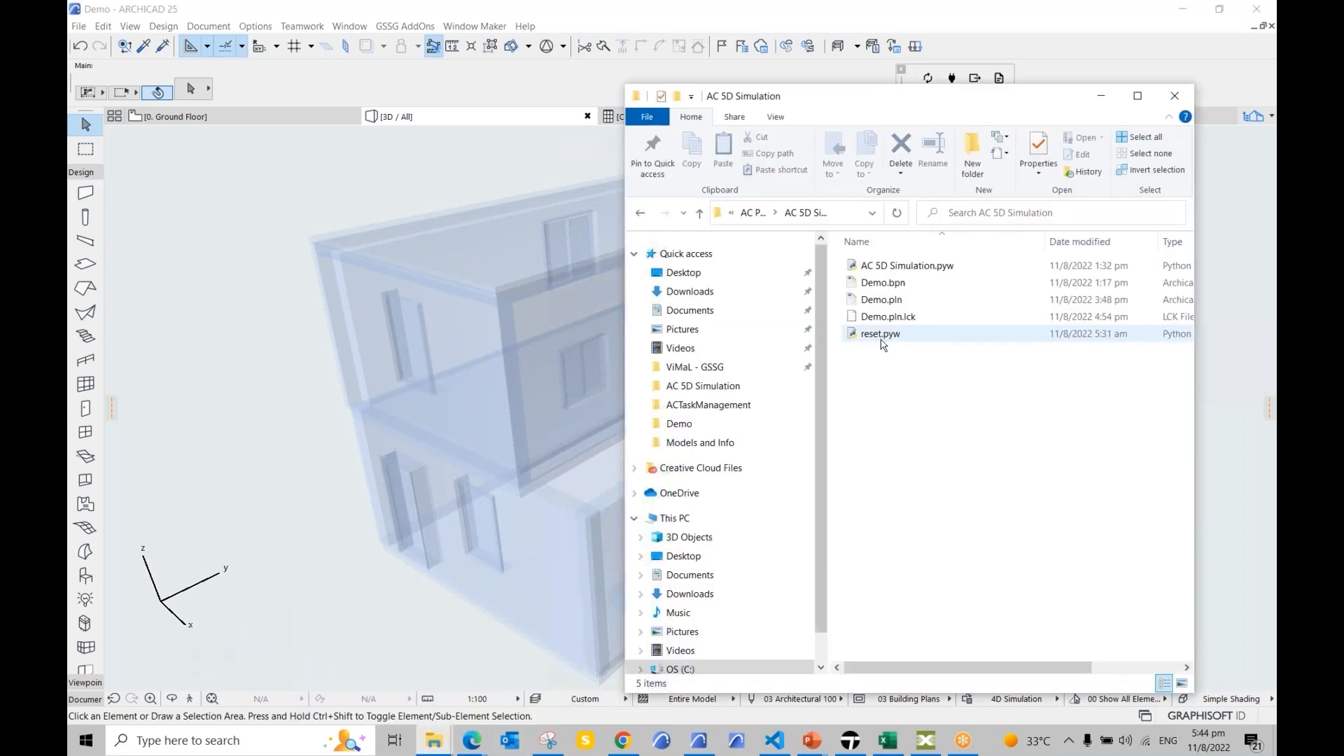
{"action": "left_click", "coordinate": [919, 272]}
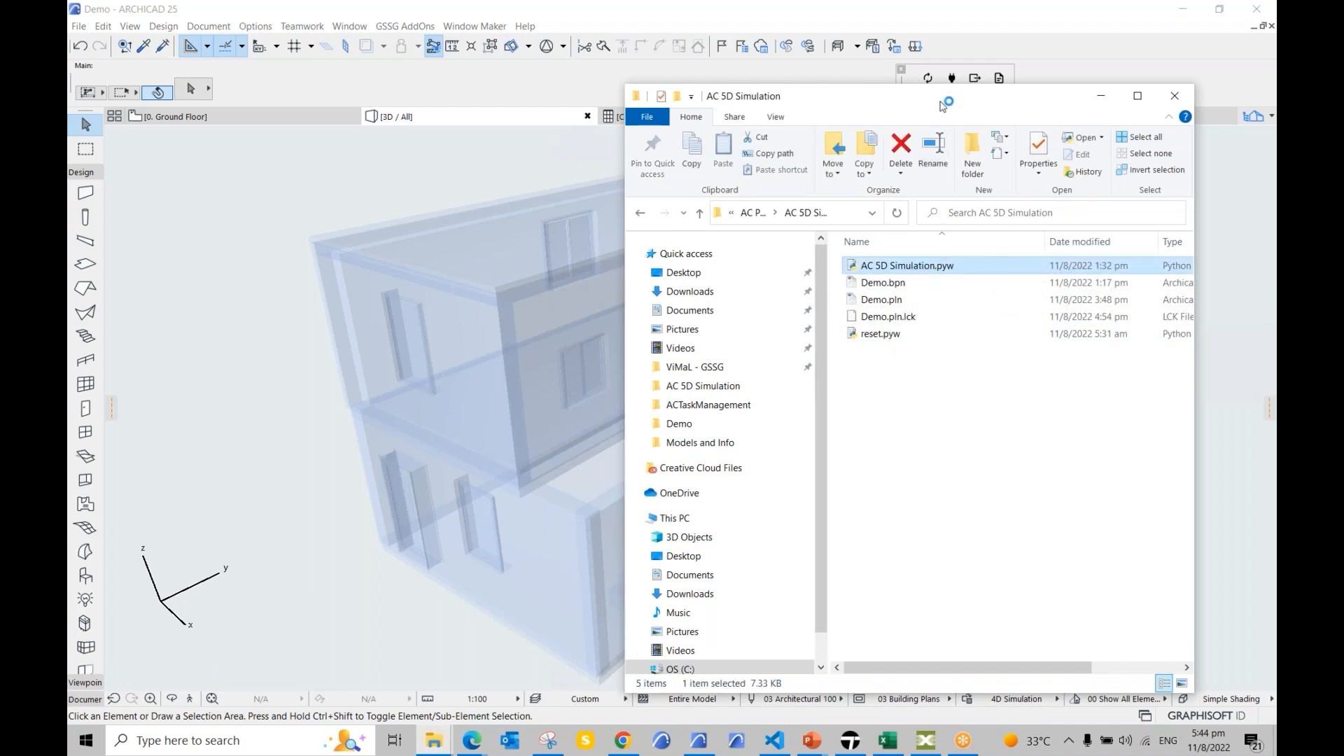
{"action": "left_click_drag", "start_coordinate": [948, 97], "coordinate": [1276, 112]}
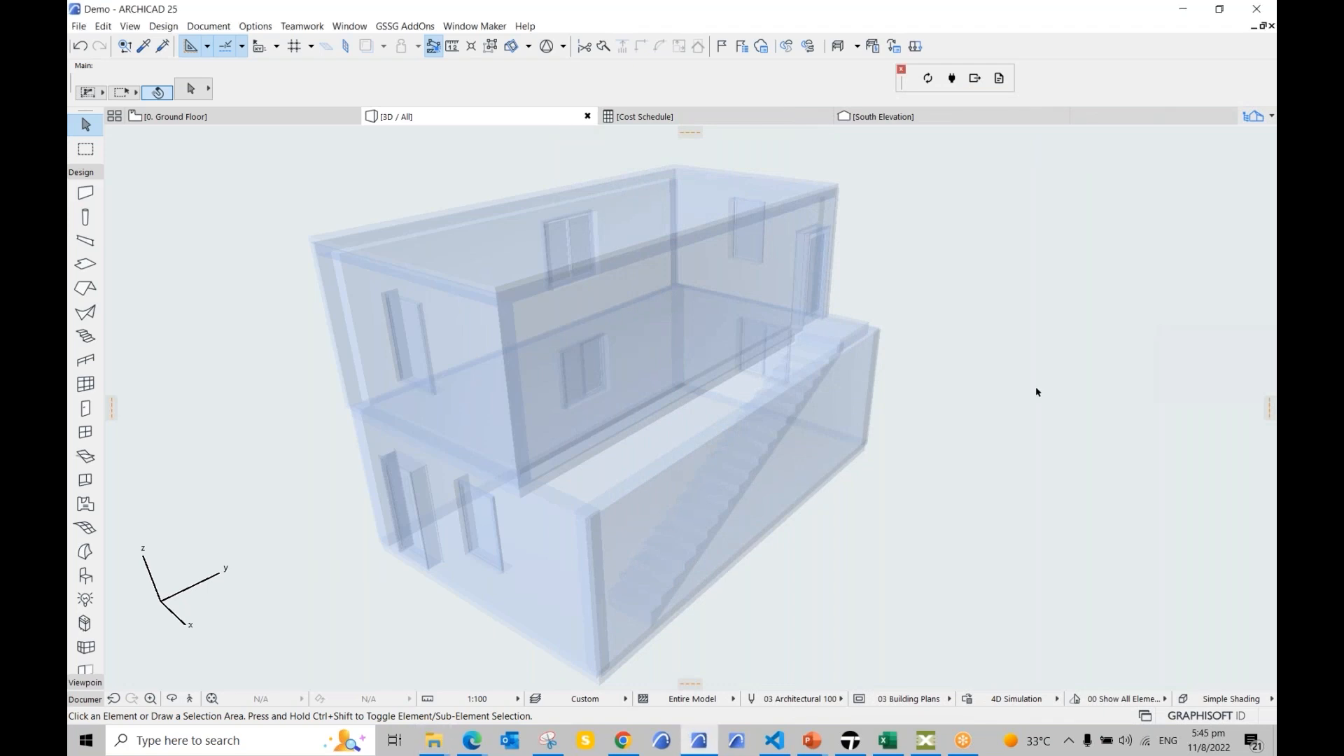
{"action": "left_click", "coordinate": [902, 68]}
Step: Launch the 5D script, run it from 8/1/22 to 8/29/22, then exit the results
{"action": "key", "text": "alt+Tab"}
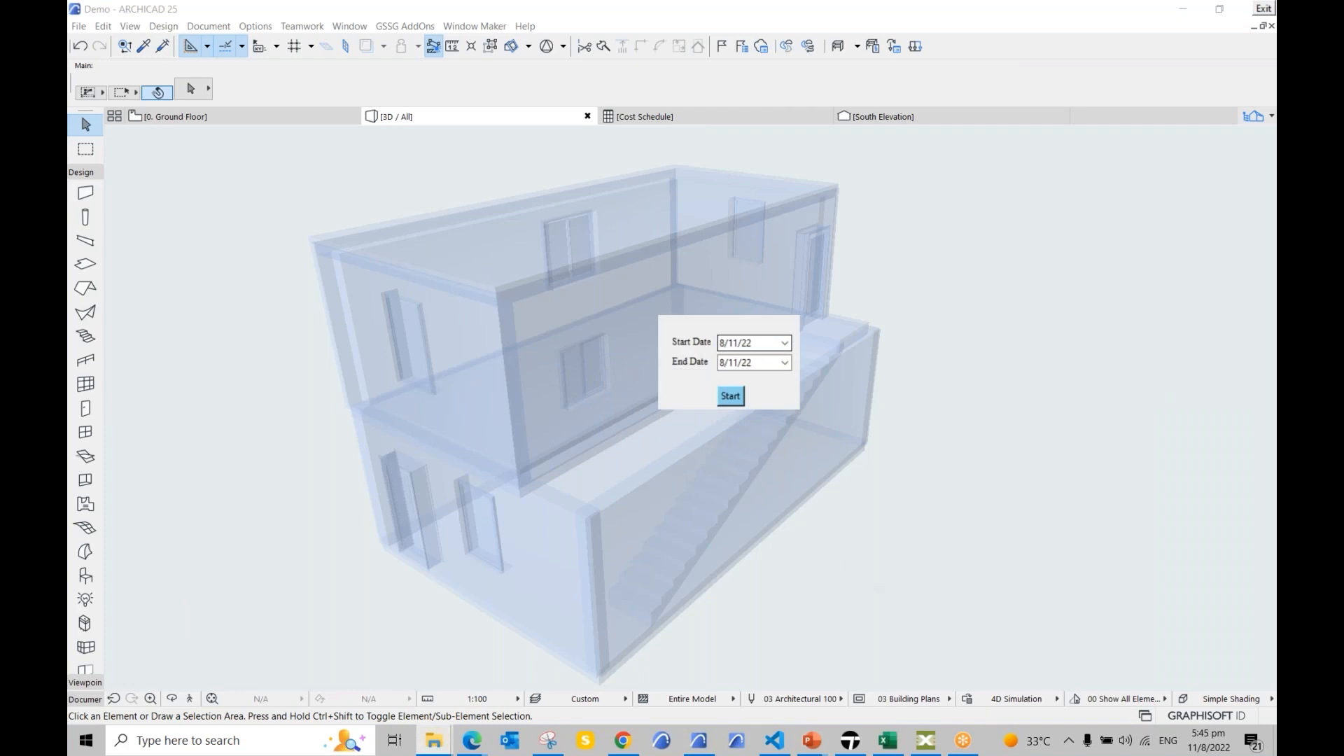
{"action": "left_click", "coordinate": [786, 345]}
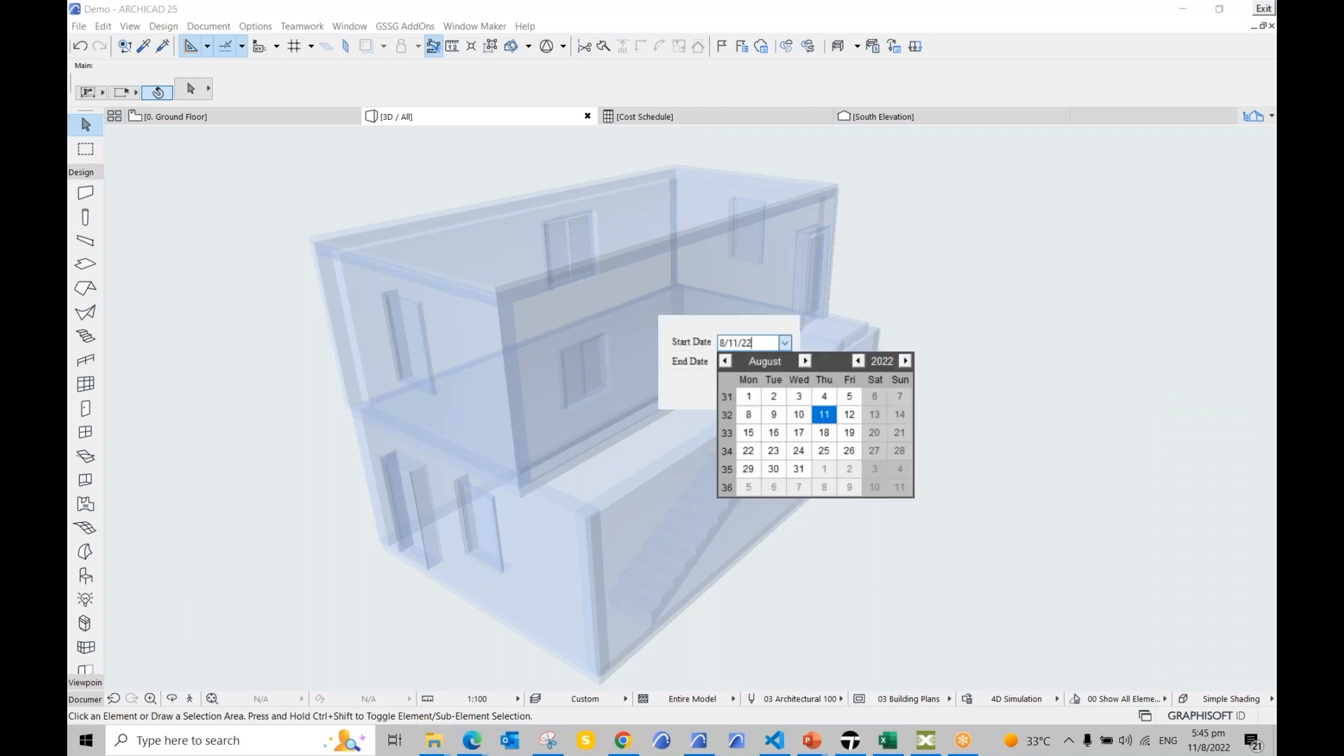
{"action": "left_click", "coordinate": [752, 400]}
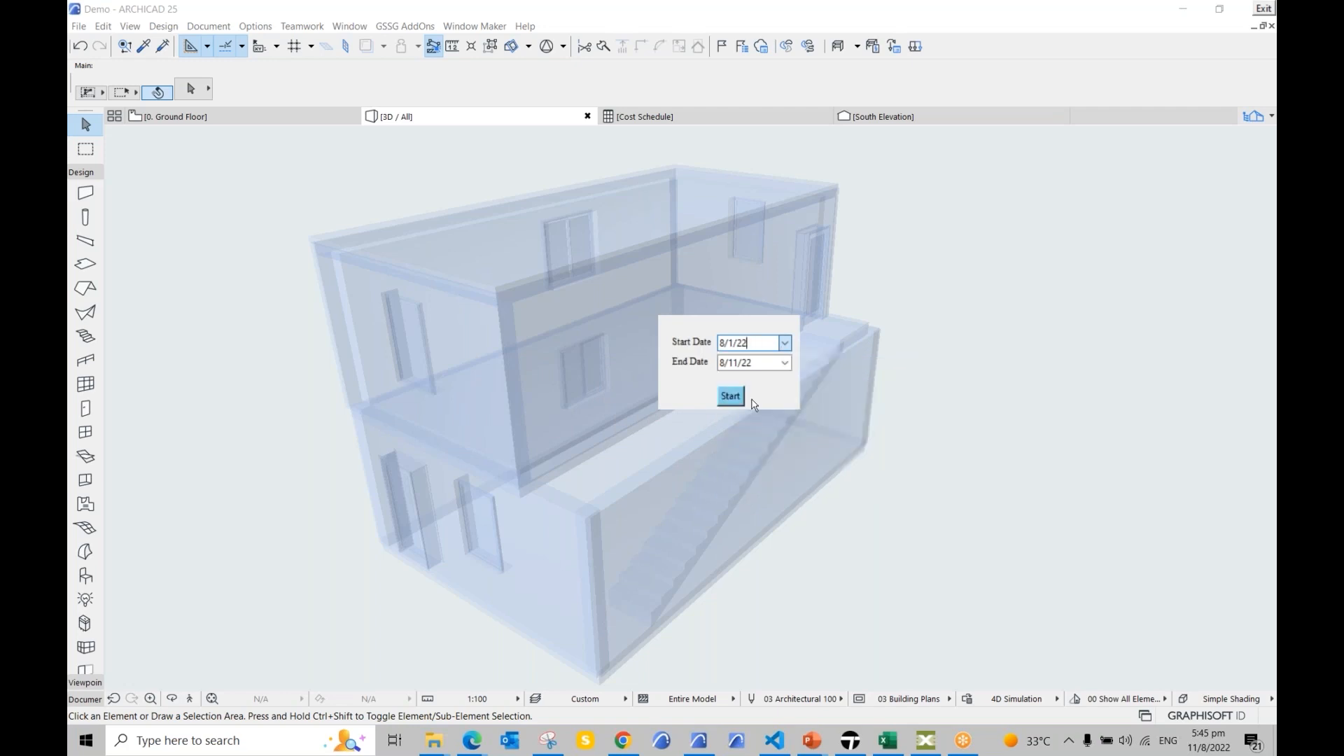
{"action": "left_click", "coordinate": [761, 343]}
{"action": "left_click", "coordinate": [785, 363]}
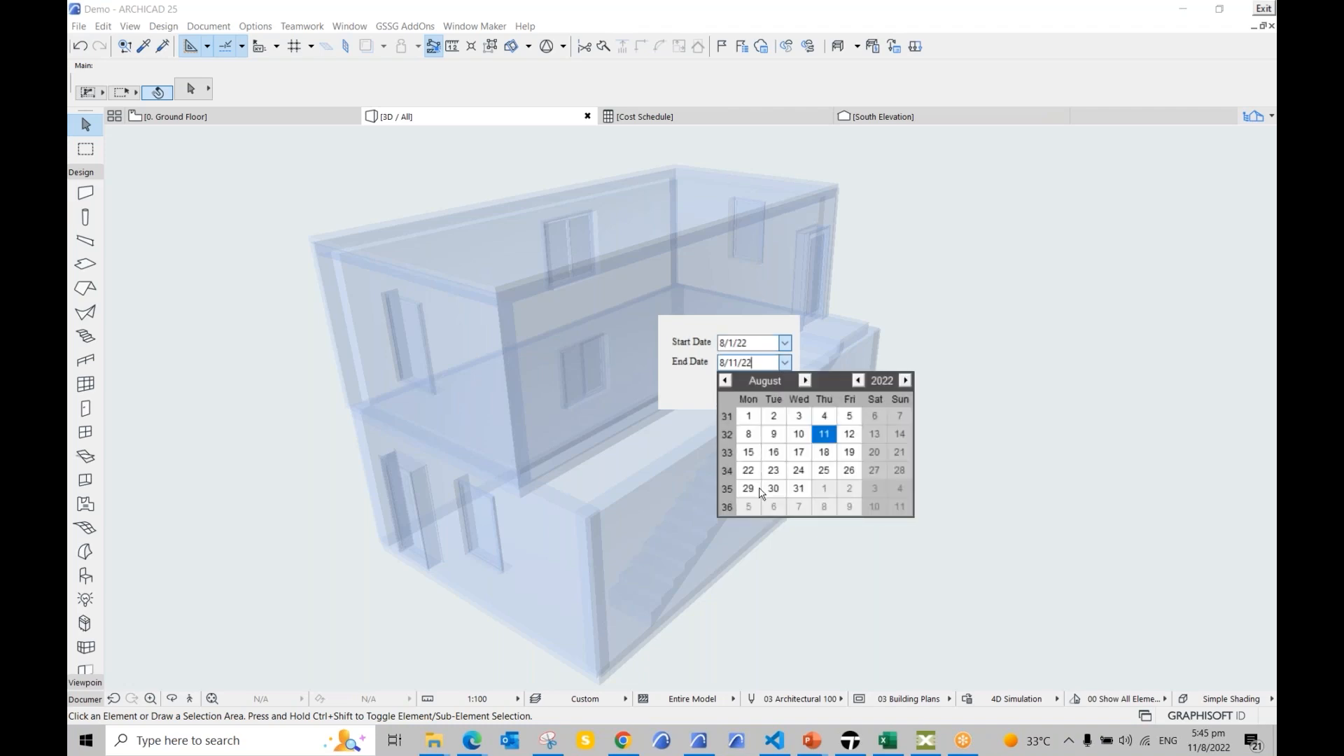
{"action": "left_click", "coordinate": [755, 490]}
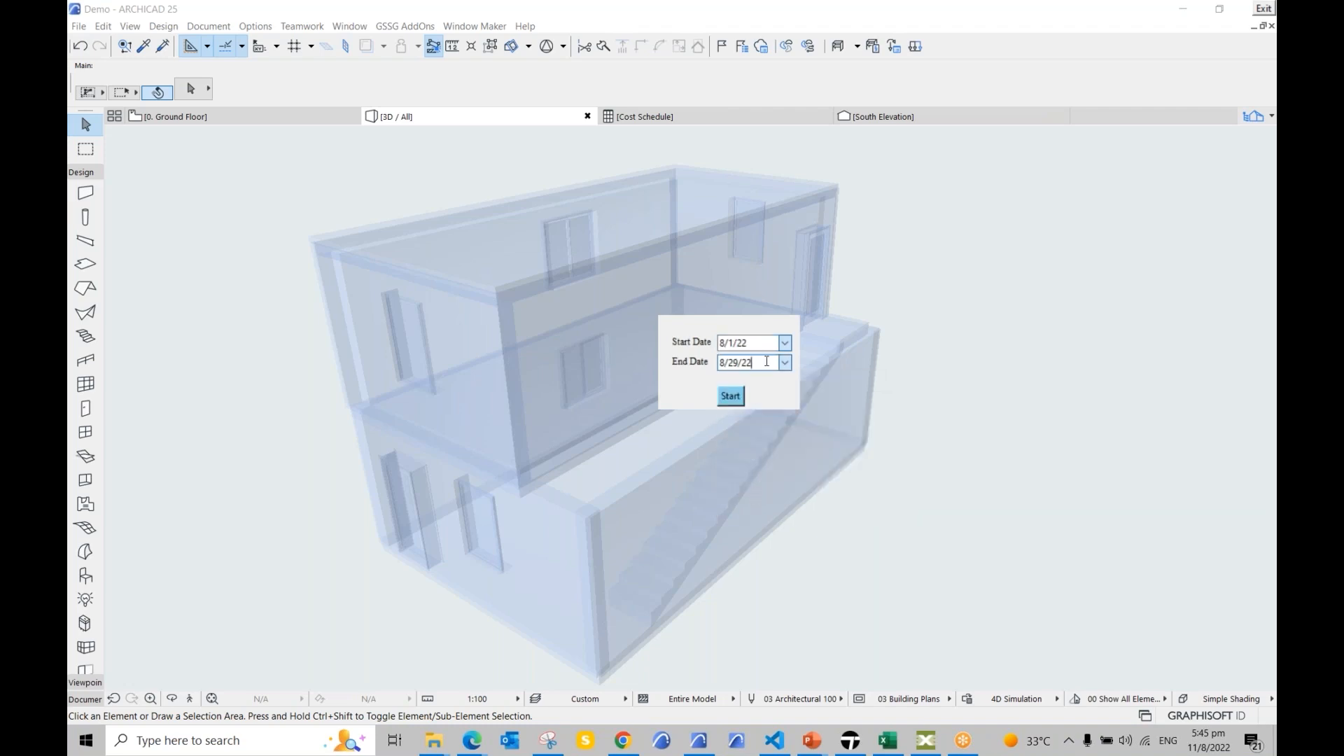
{"action": "left_click", "coordinate": [731, 395]}
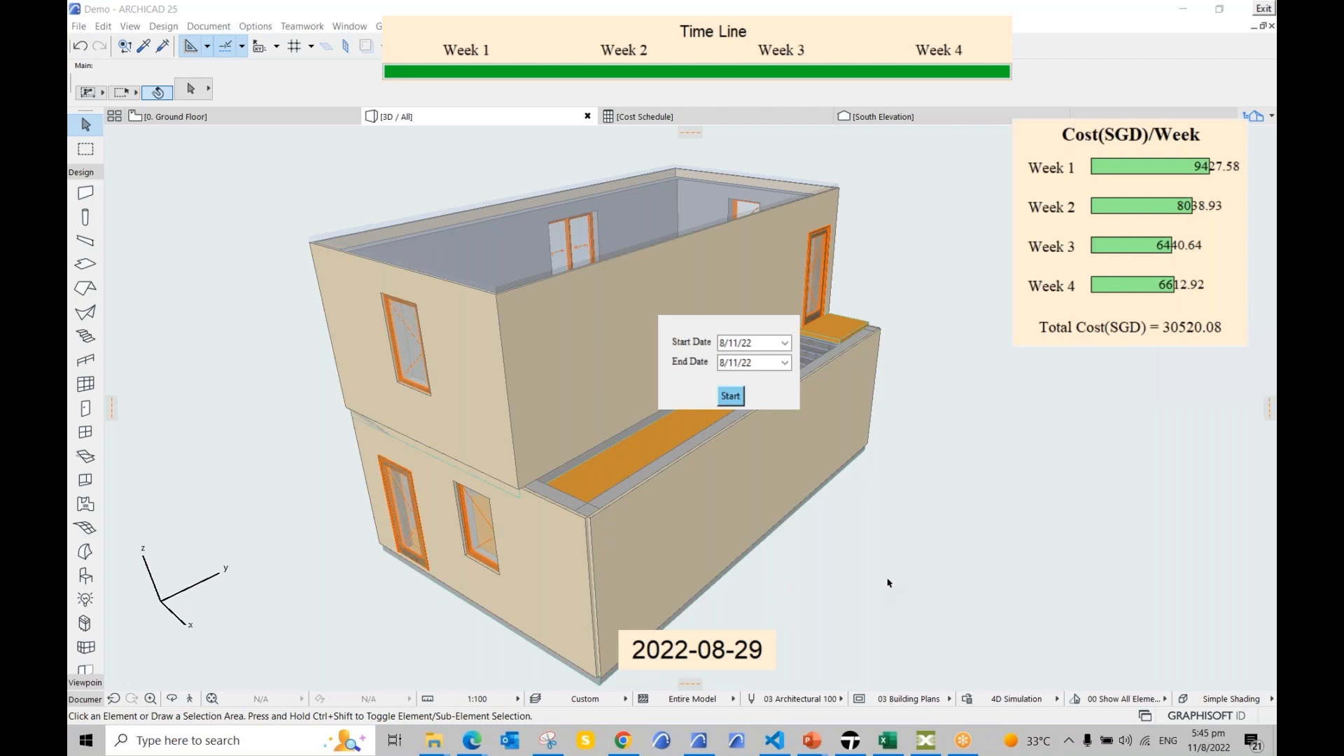
{"action": "left_click", "coordinate": [1263, 9]}
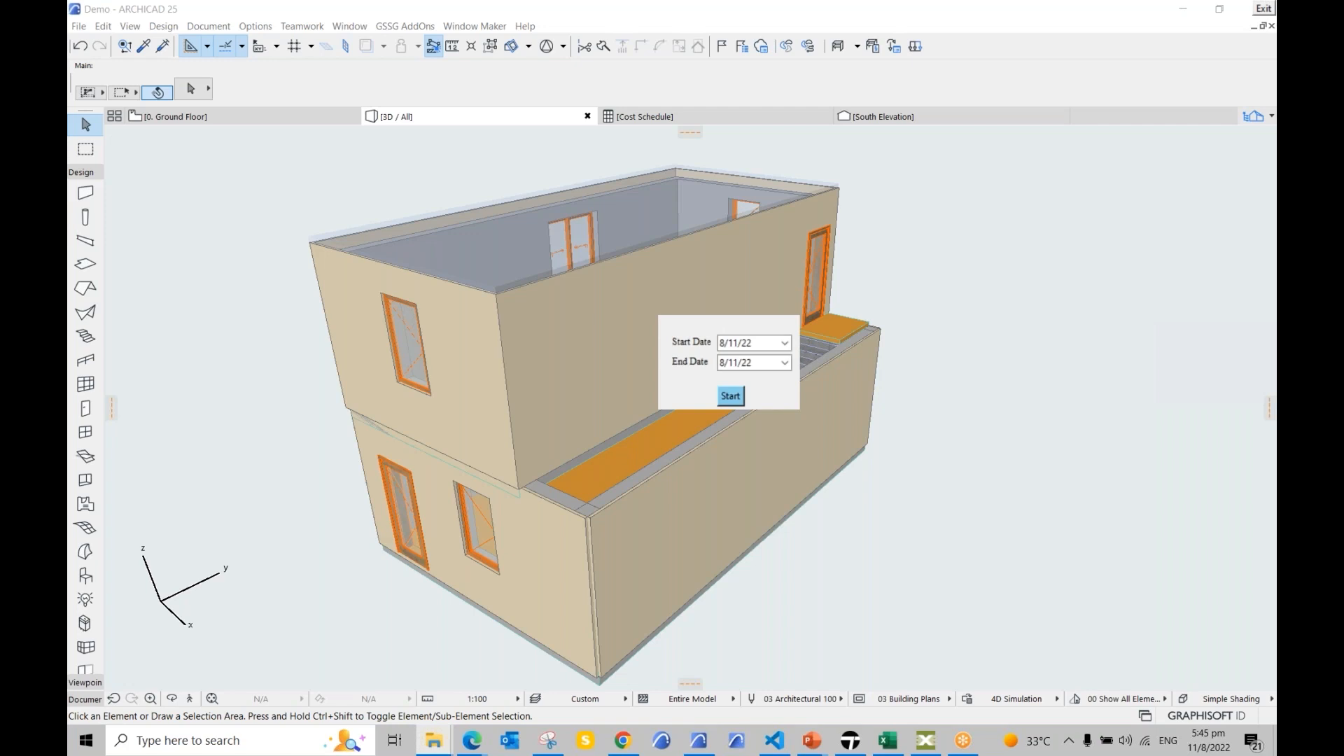
Step: Rerun the simulation from 8/1/22 to 9/12/22, advance to the closing slide, and exit
{"action": "left_click", "coordinate": [785, 343]}
{"action": "left_click", "coordinate": [748, 397]}
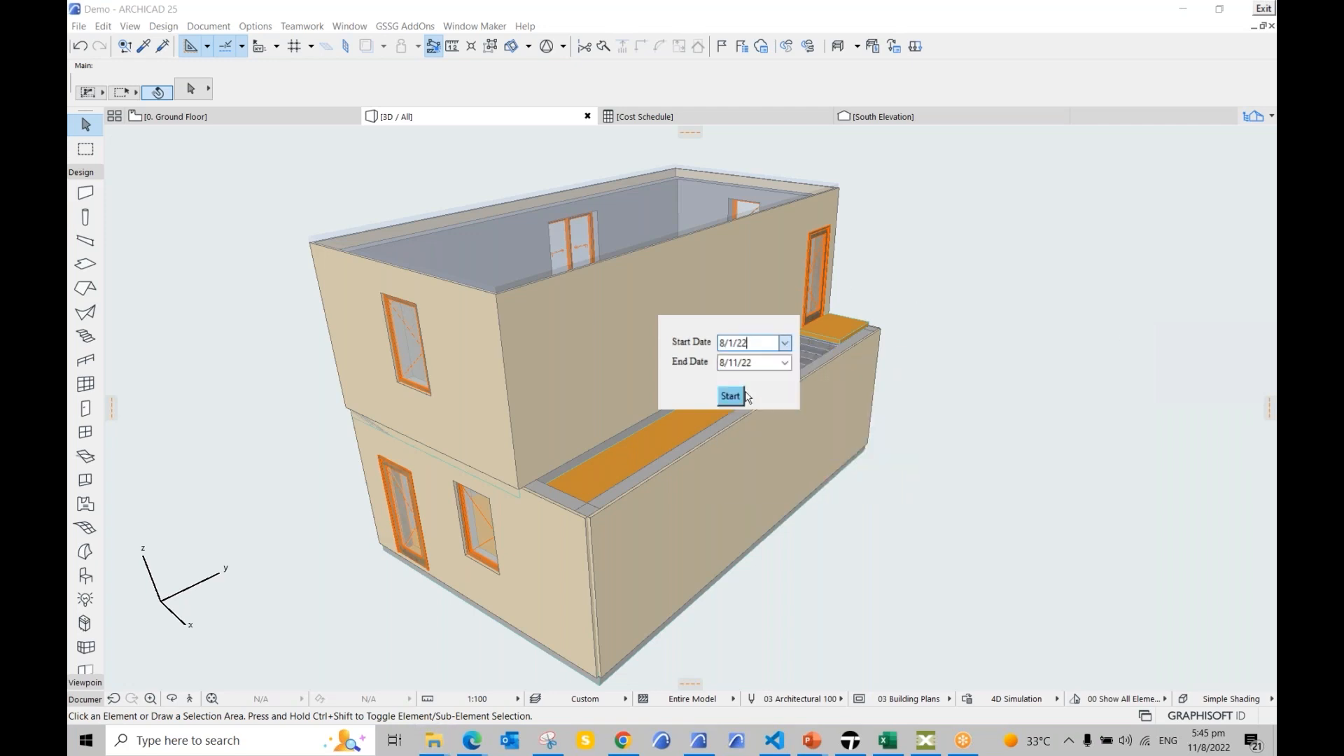
{"action": "left_click", "coordinate": [784, 362]}
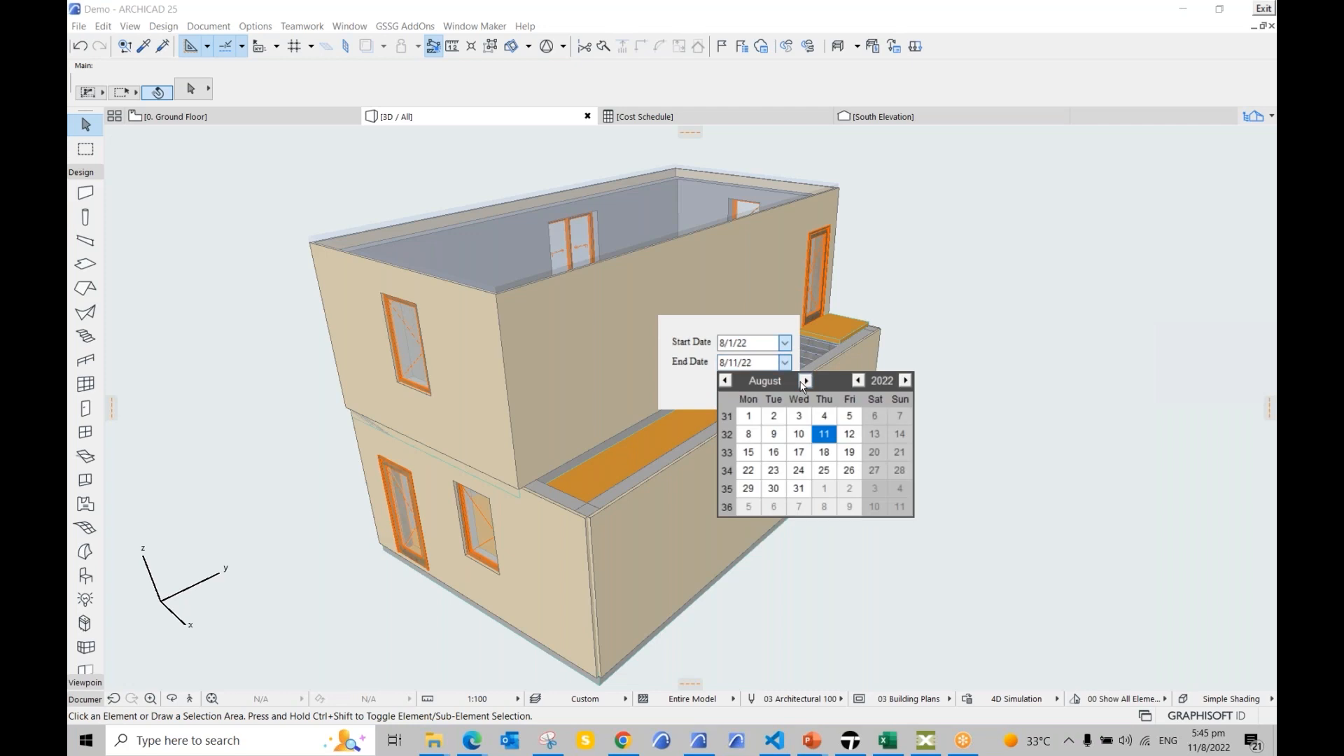
{"action": "left_click", "coordinate": [805, 381]}
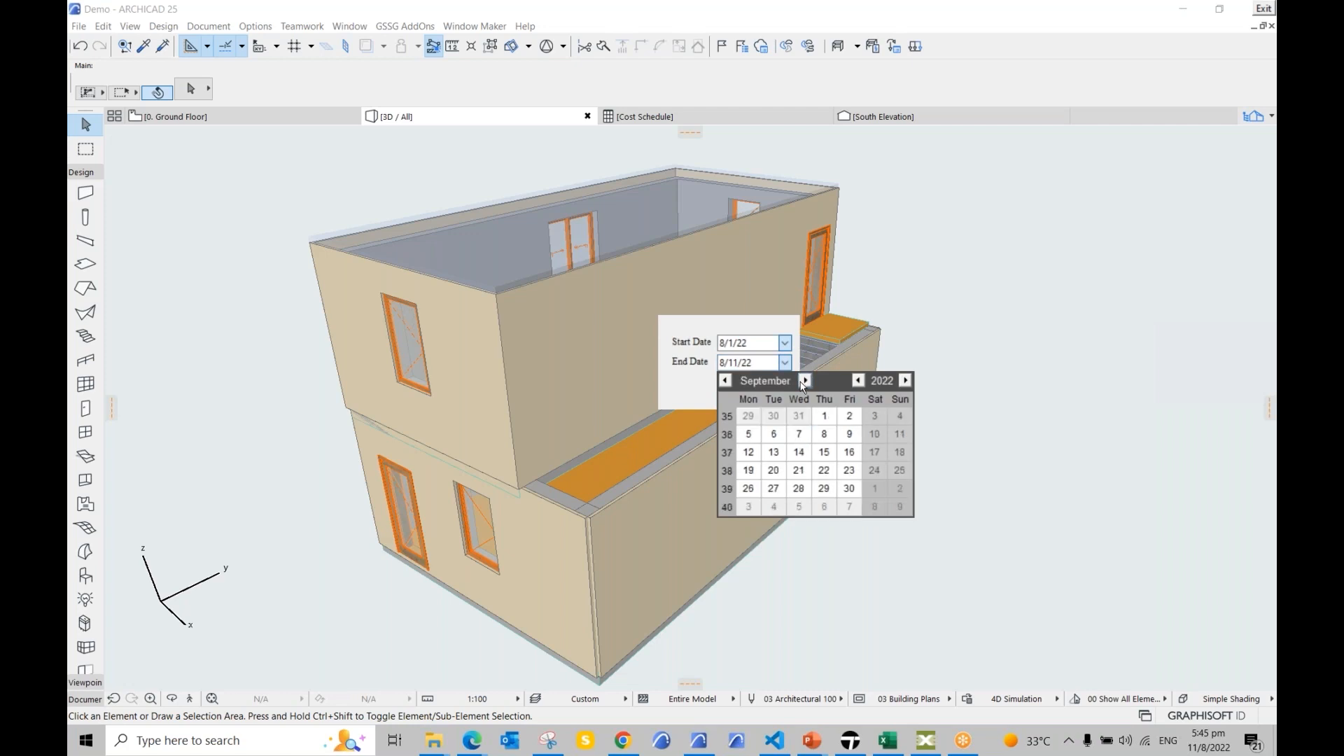
{"action": "left_click", "coordinate": [749, 452]}
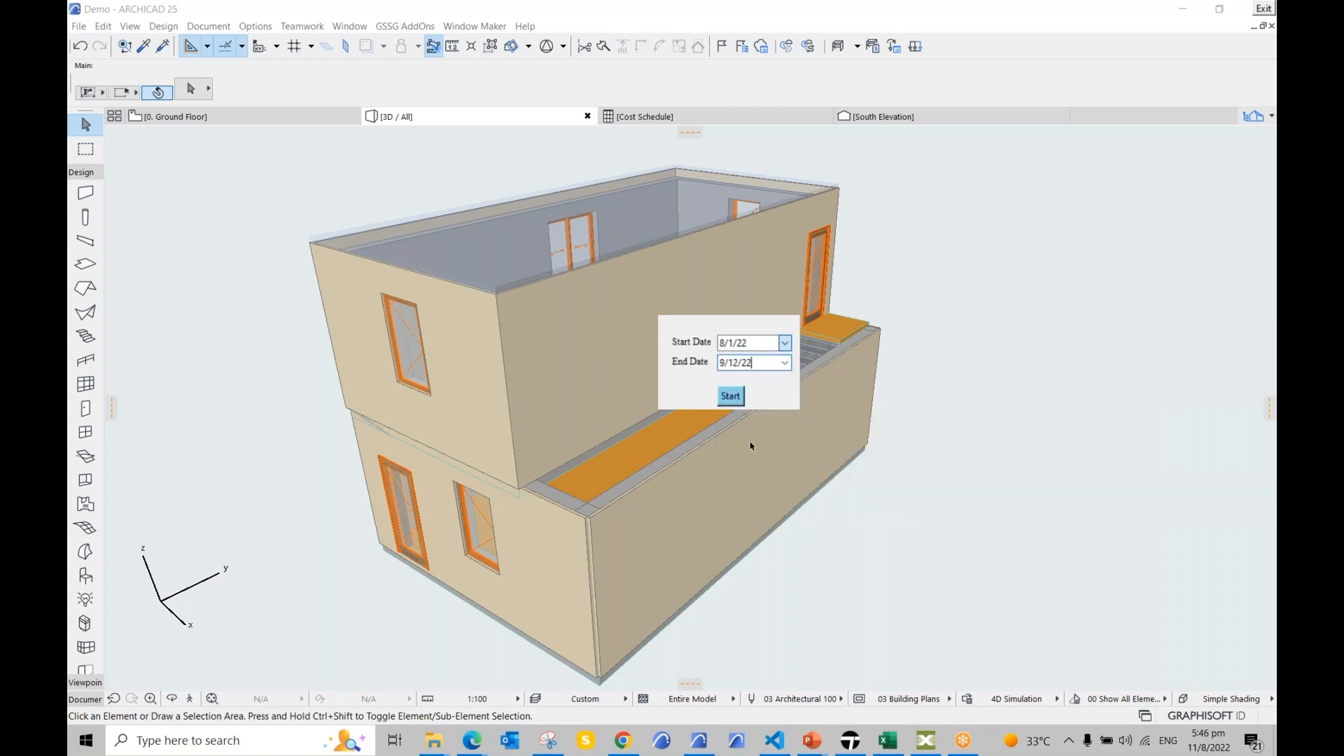
{"action": "left_click", "coordinate": [733, 399]}
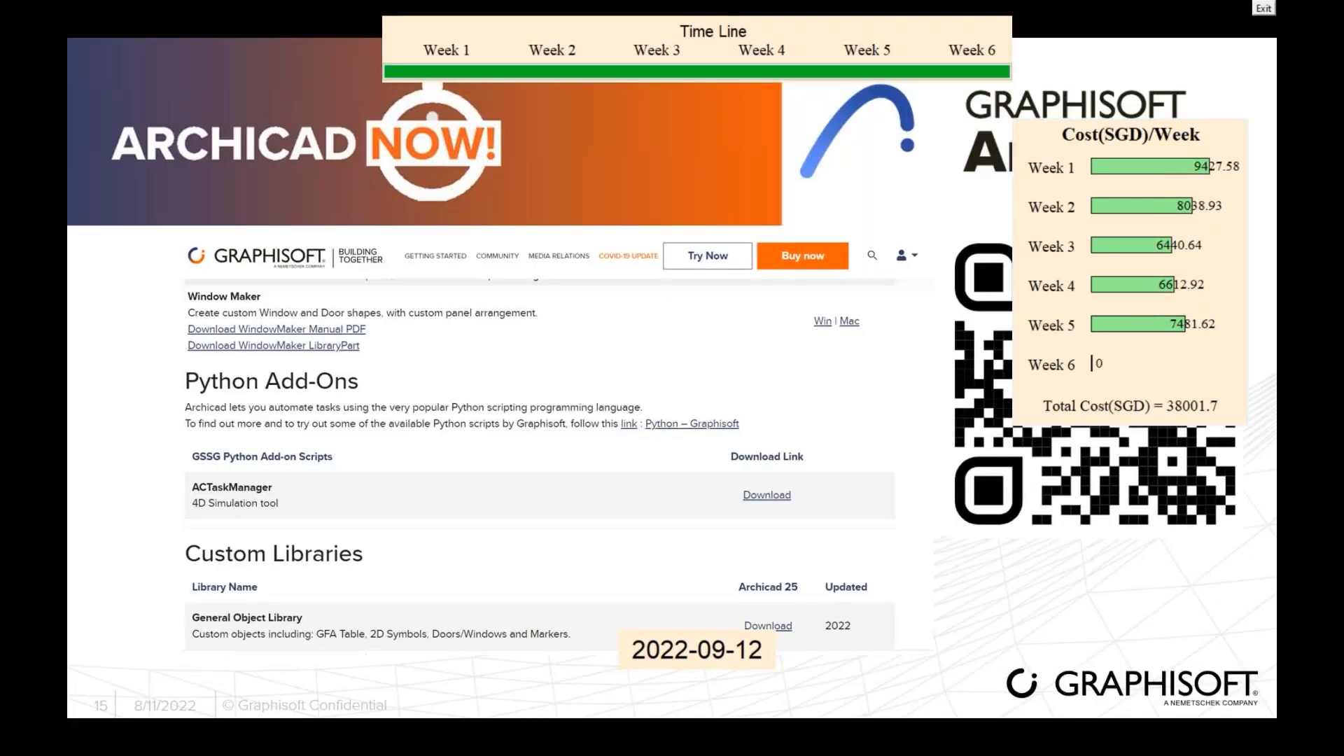
{"action": "key", "text": "Right"}
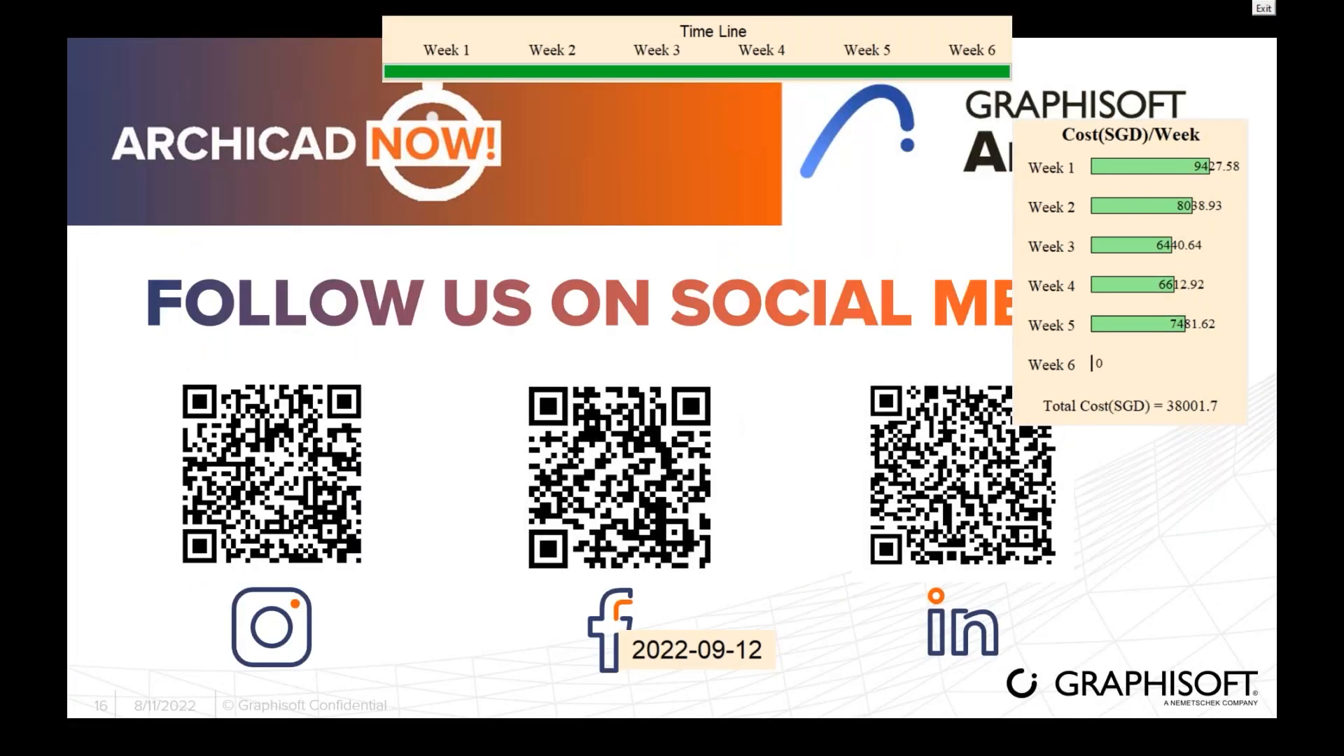
{"action": "left_click", "coordinate": [1261, 10]}
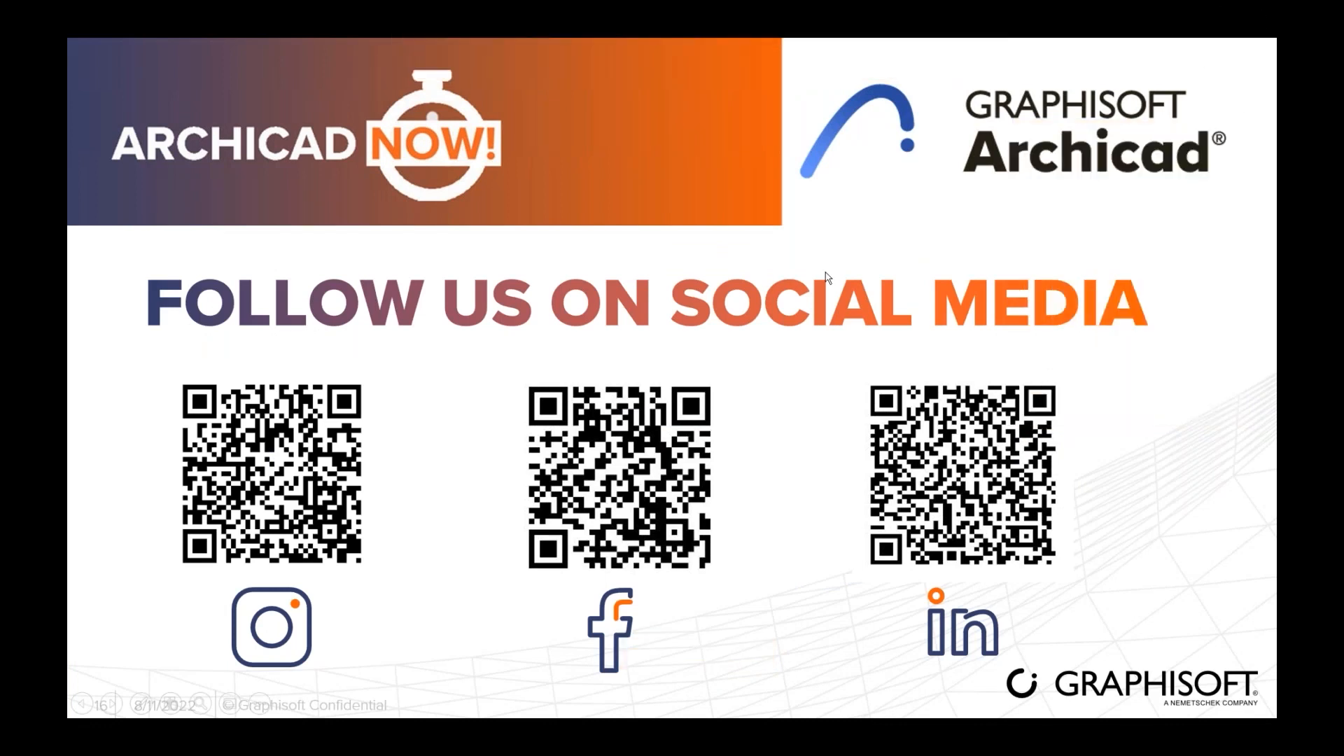